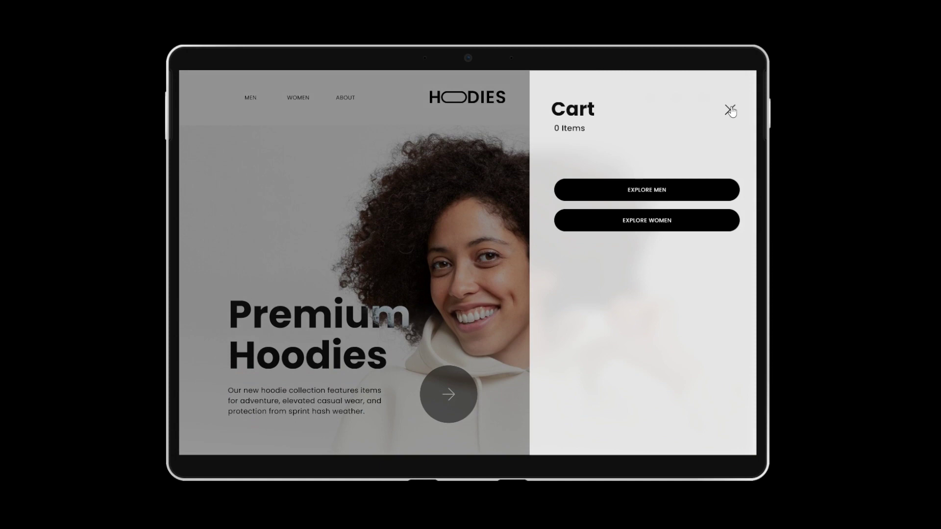
- Close the cart sidebar and review the hoodie store prototype's home page from the hero through the collections to the process section
left_click(730, 110)
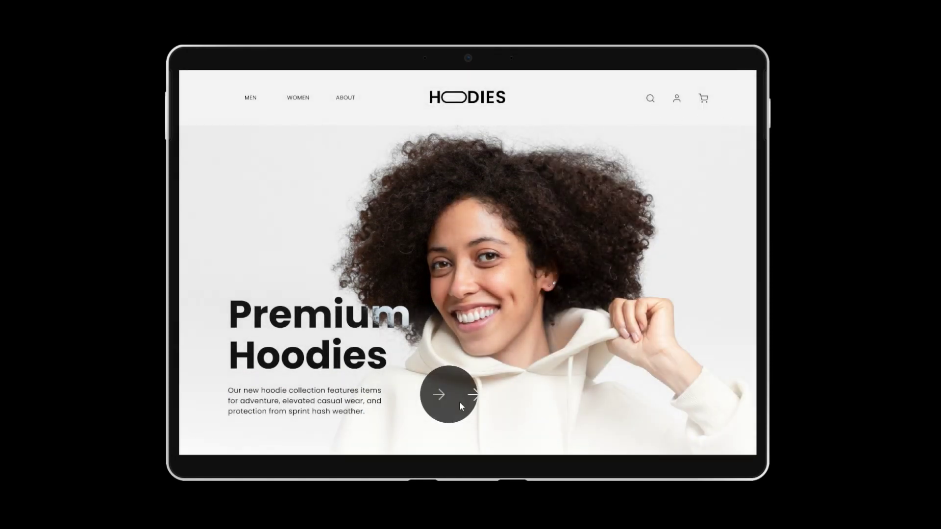
scroll(584, 392, "down", 5)
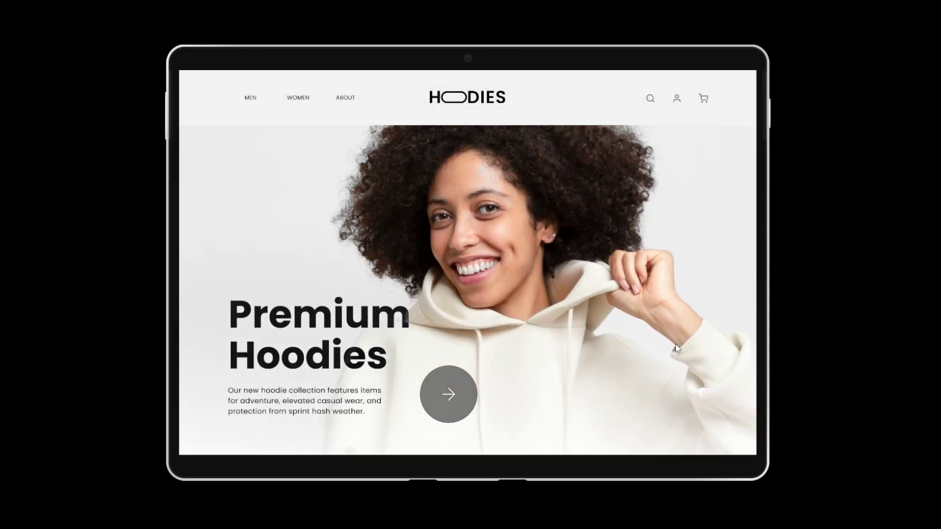
scroll(611, 353, "down", 10)
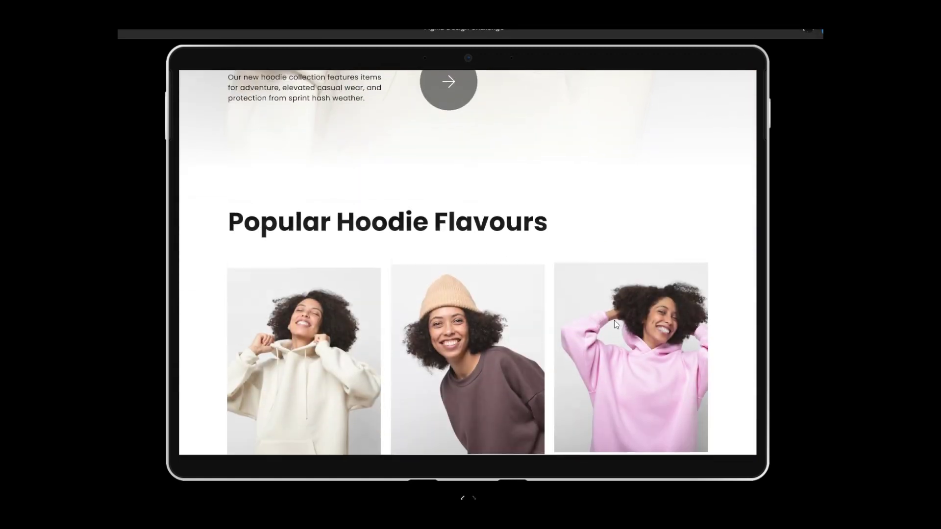
scroll(581, 279, "up", 4)
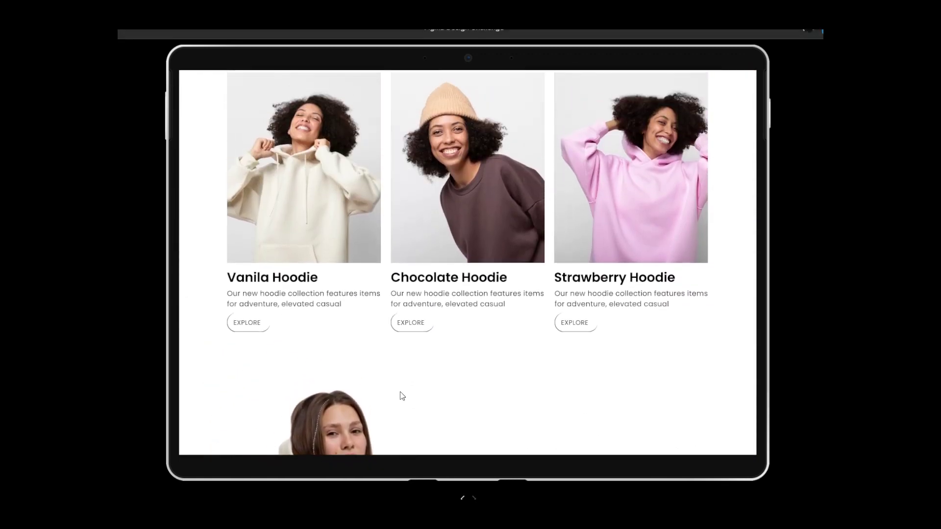
scroll(525, 359, "down", 10)
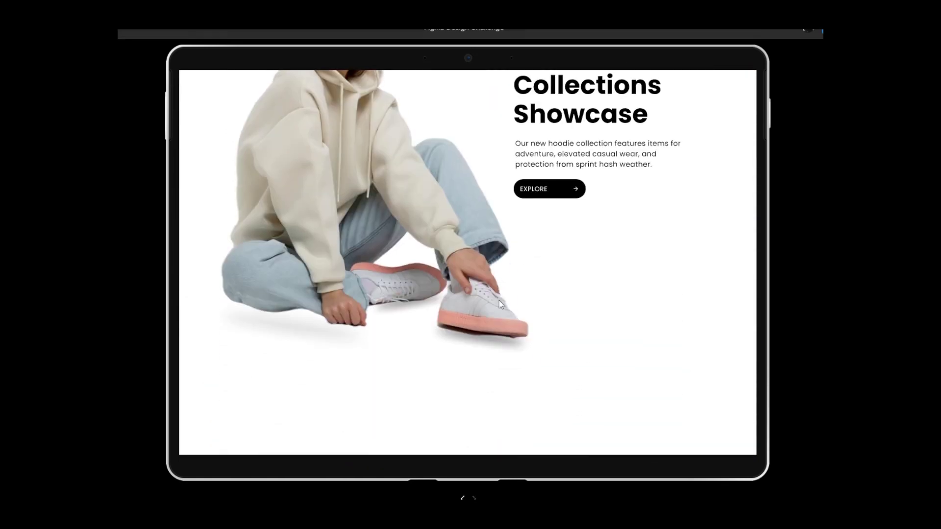
scroll(468, 249, "down", 8)
scroll(475, 219, "up", 1)
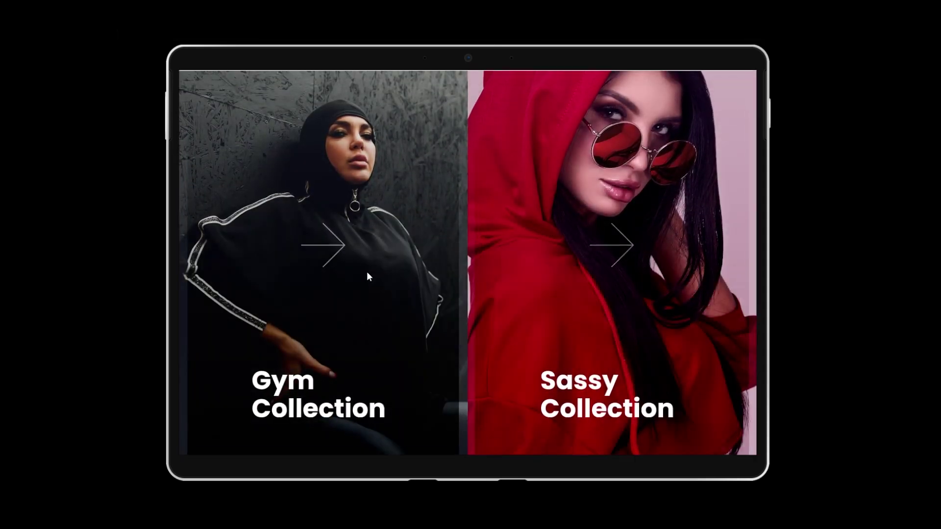
scroll(325, 290, "down", 2)
scroll(325, 289, "down", 8)
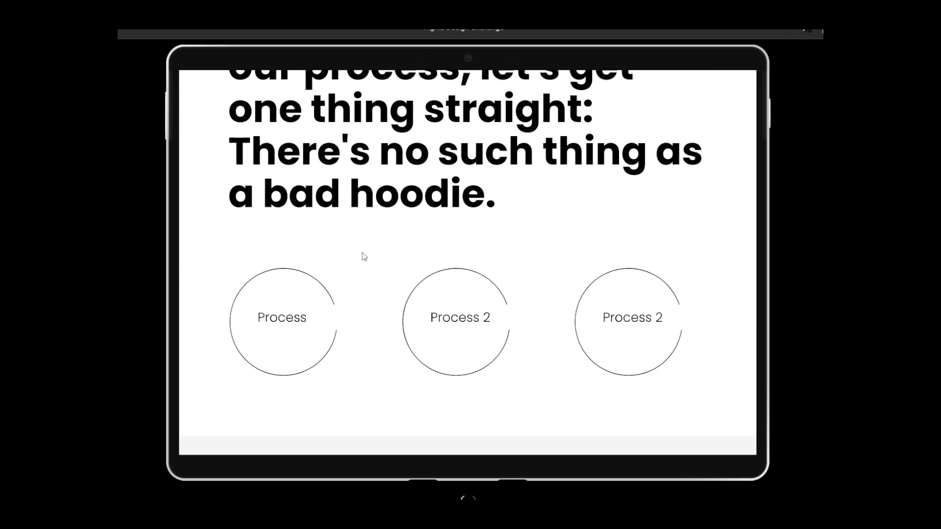
scroll(363, 257, "up", 1)
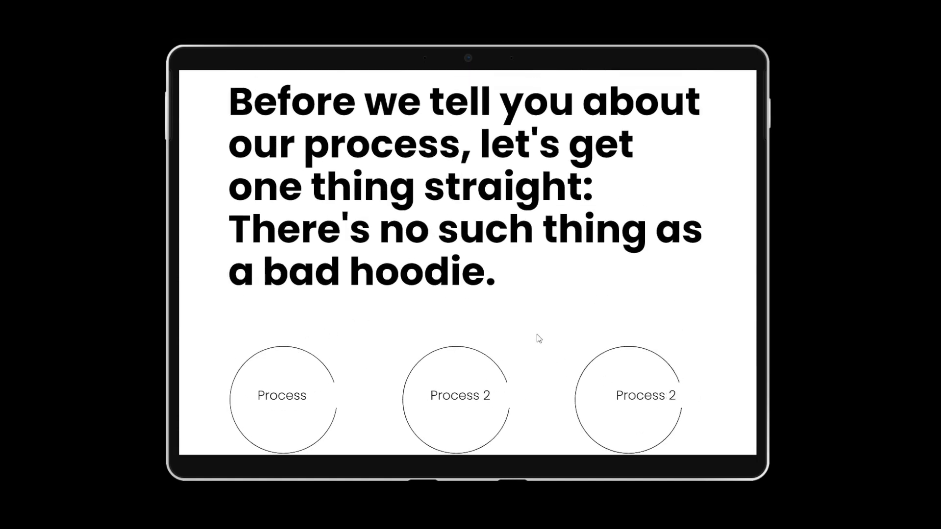
scroll(537, 336, "down", 3)
scroll(541, 394, "down", 5)
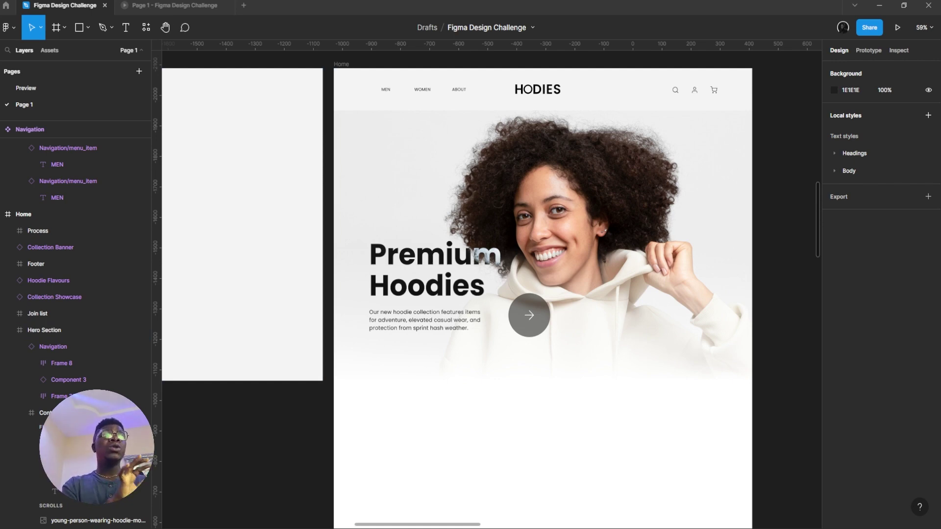
- Present the prototype from the Hero Section and check the mega menus of the Men, Women and About navigation items
left_click(78, 329)
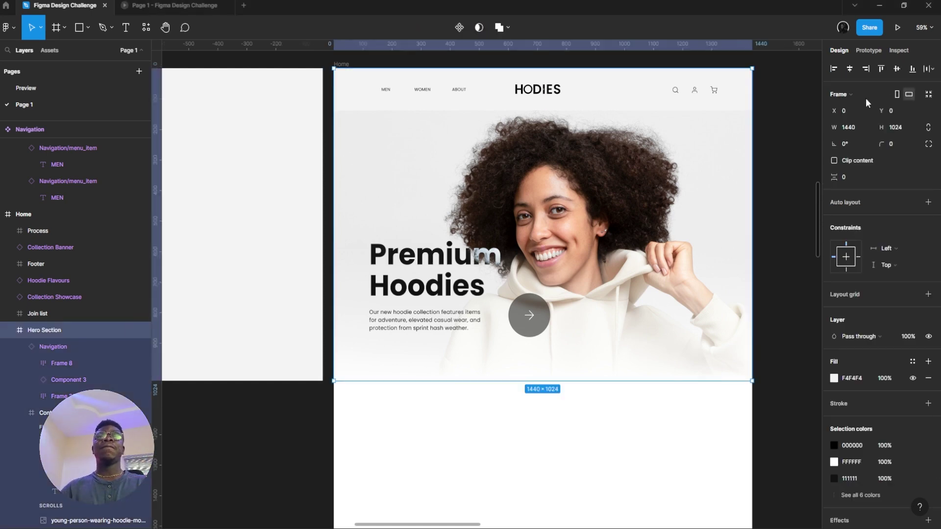
left_click(896, 26)
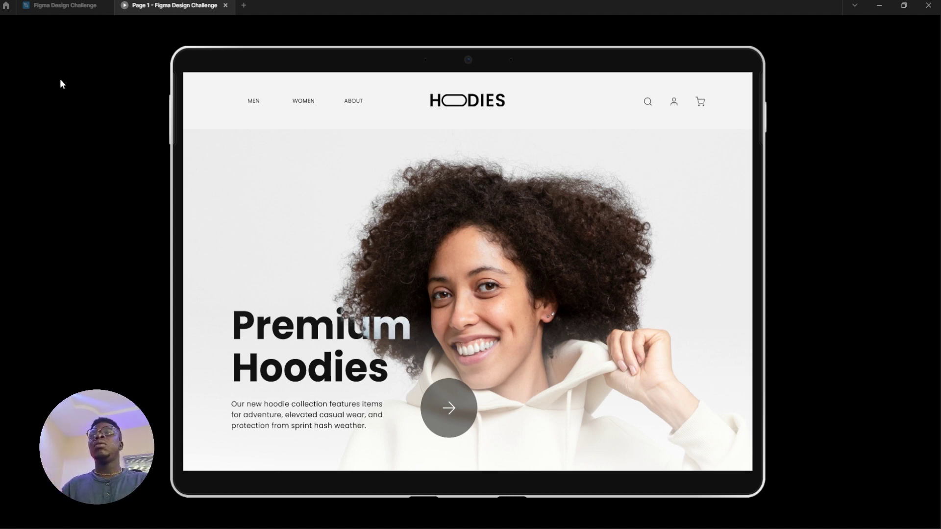
mouse_move(255, 102)
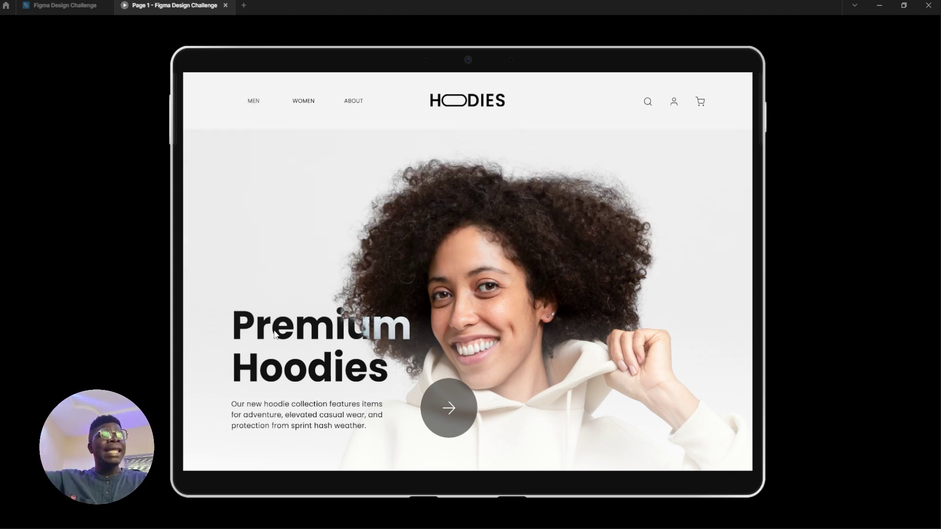
mouse_move(310, 100)
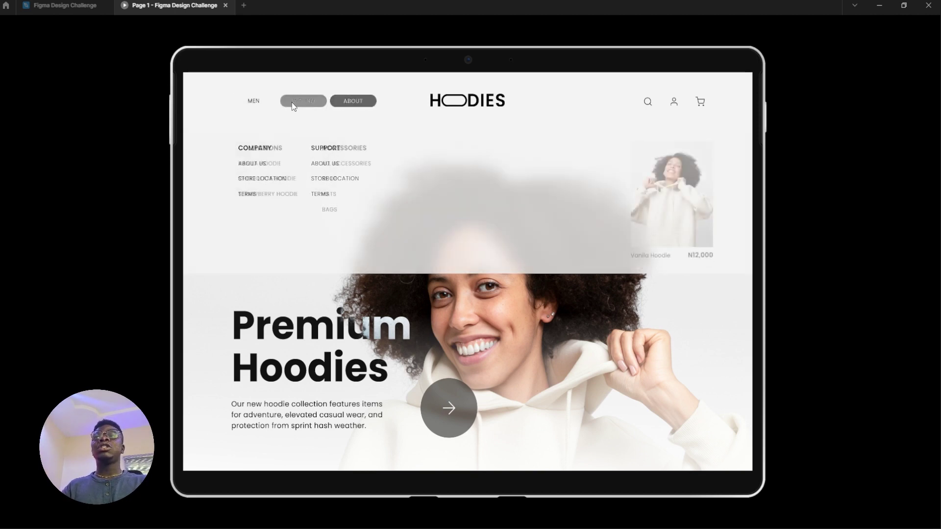
mouse_move(345, 103)
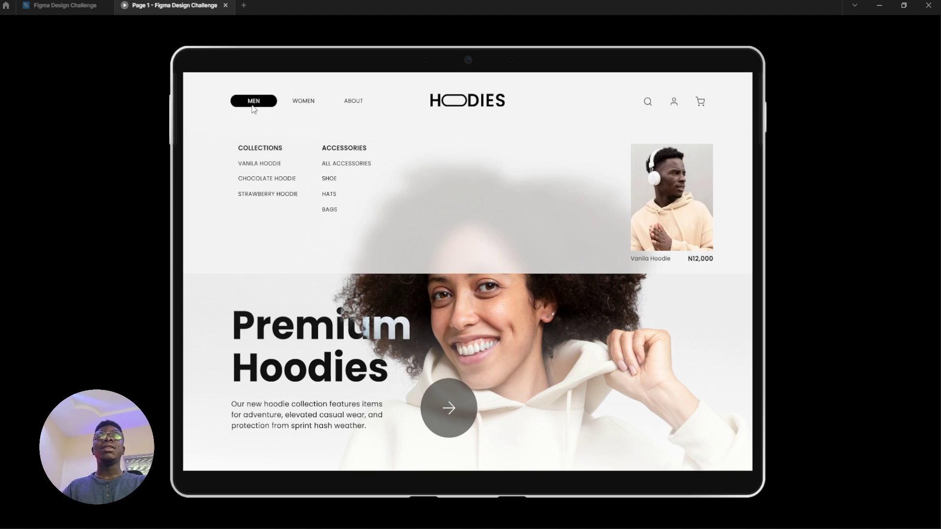
- Test the search overlay and the cart sidebar in the prototype by opening and dismissing each of them
left_click(651, 95)
left_click(648, 103)
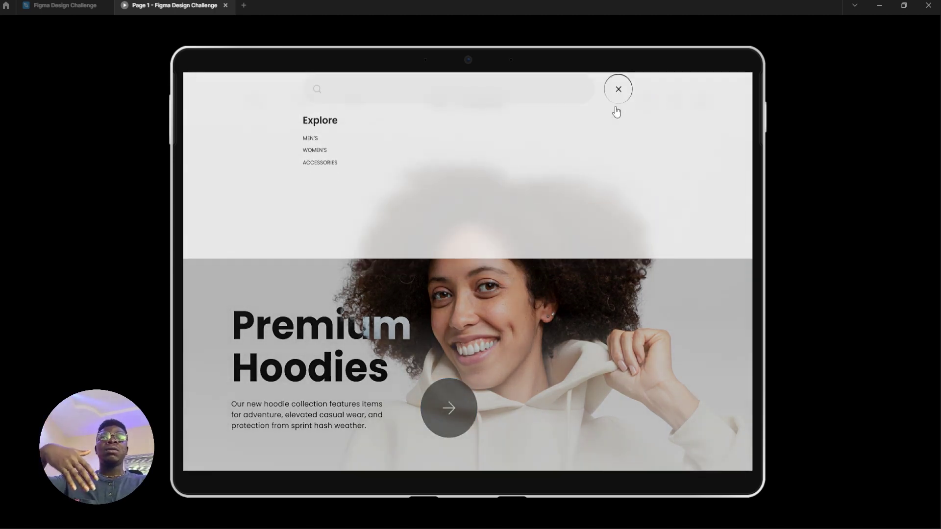
left_click(616, 104)
left_click(701, 105)
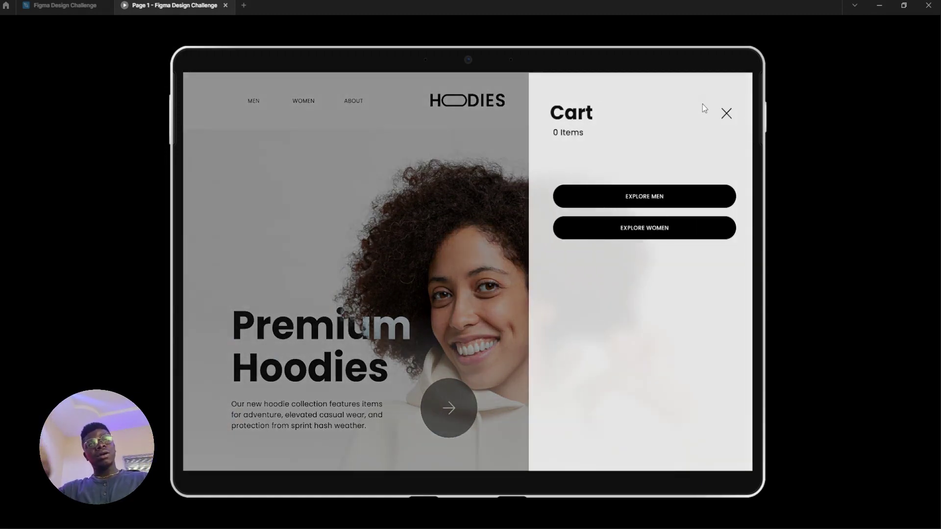
left_click(725, 117)
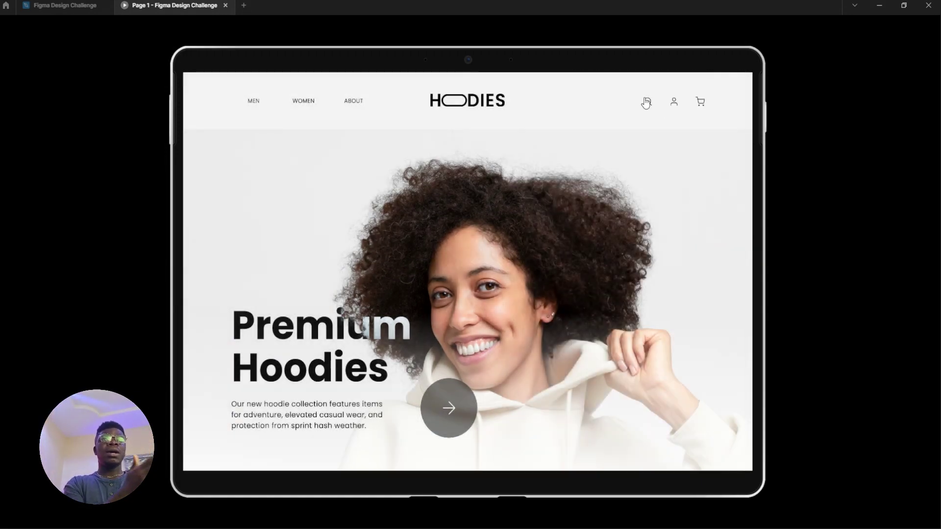
left_click(647, 102)
left_click(583, 308)
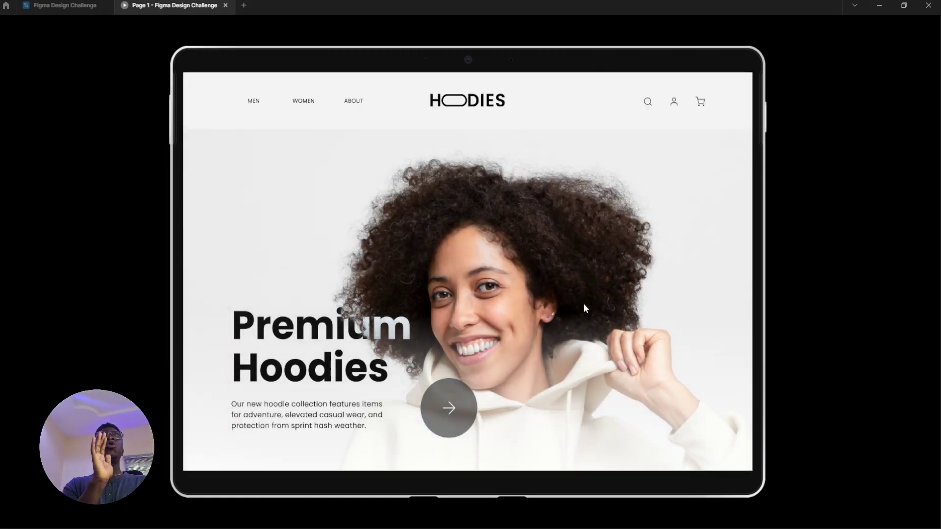
left_click(647, 102)
left_click(575, 345)
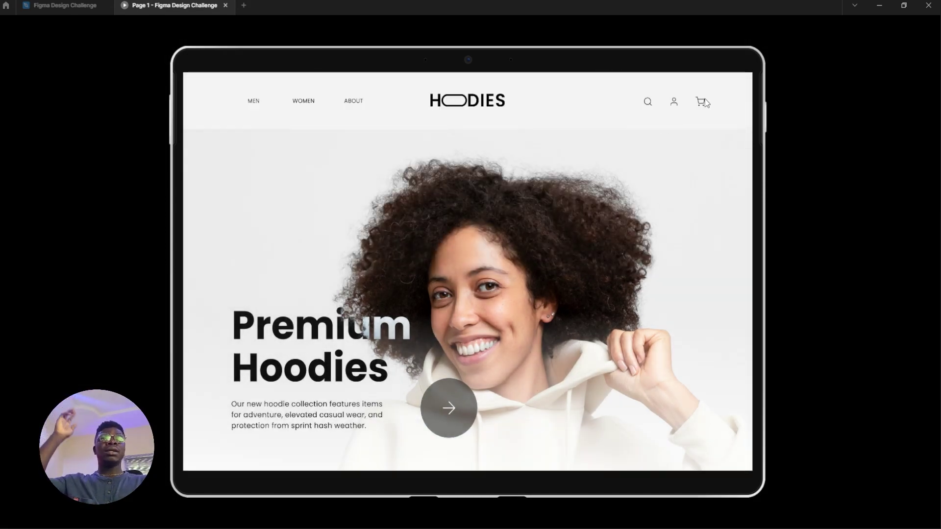
left_click(700, 101)
left_click(490, 211)
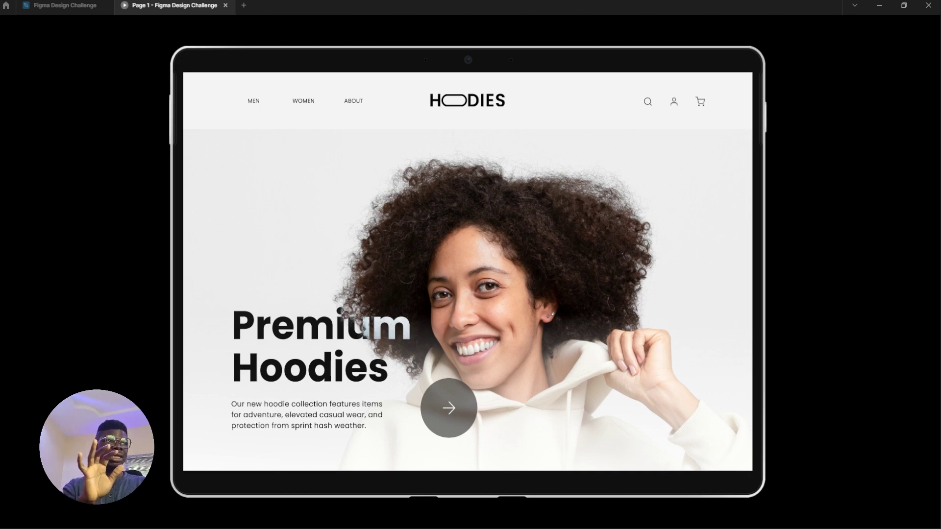
- Return to the design file and inspect the blank component sections beneath the hero in the Home frame
left_click(86, 4)
scroll(392, 220, "down", 10)
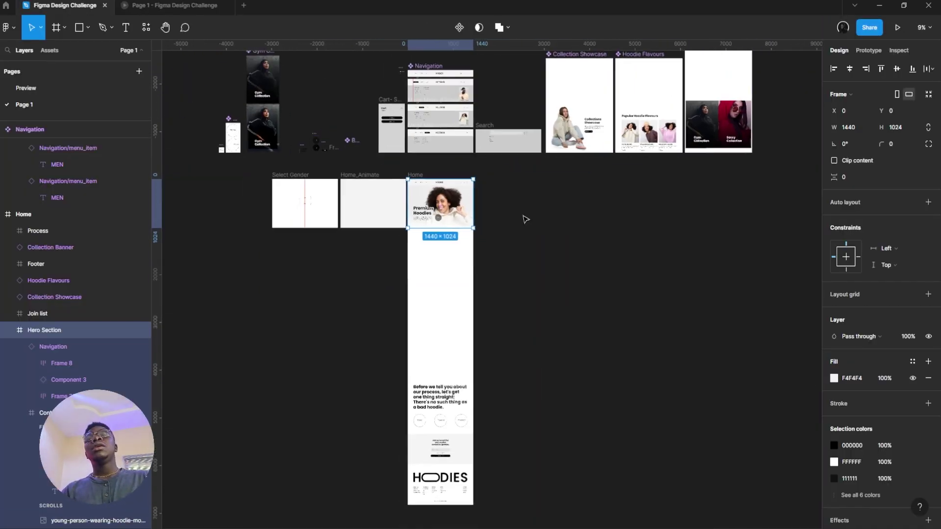
scroll(263, 162, "up", 5)
scroll(325, 135, "down", 3)
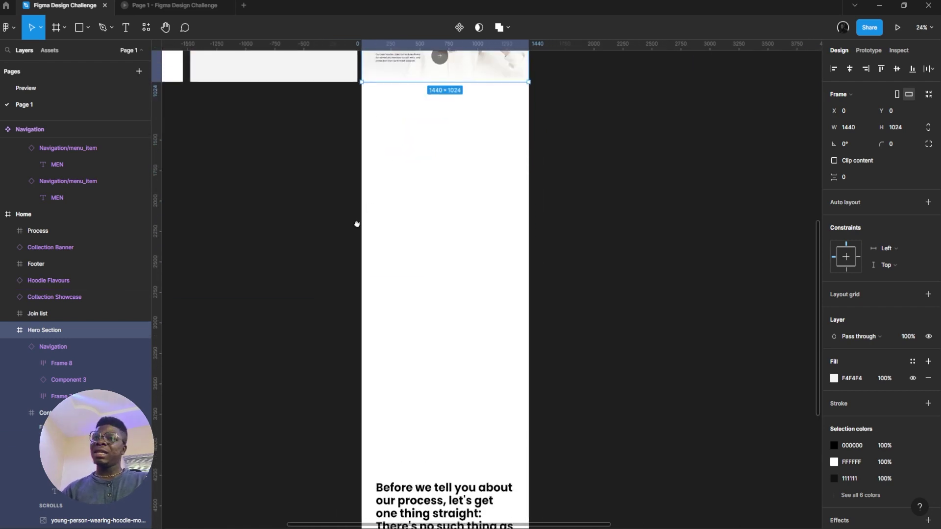
scroll(358, 223, "up", 3)
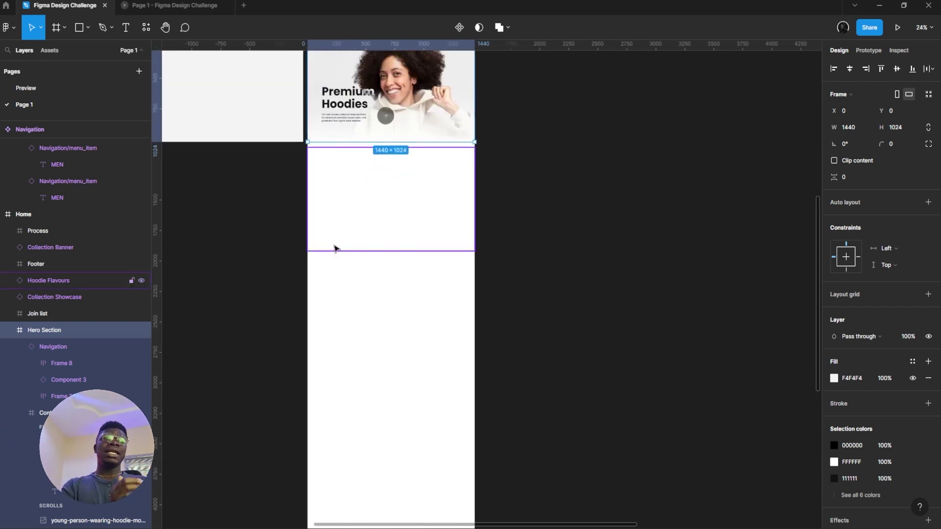
left_click(353, 234)
left_click(378, 284)
left_click(379, 225)
left_click(379, 302)
left_click(391, 206)
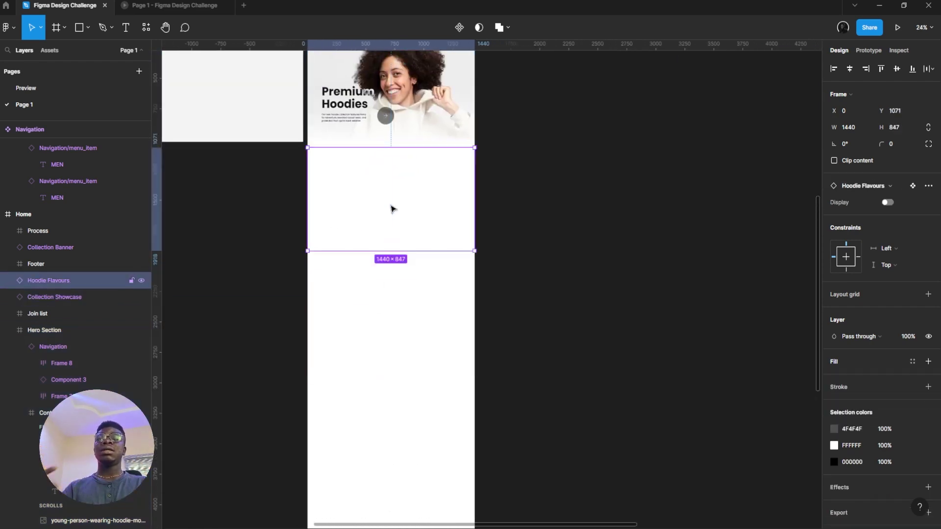
left_click(404, 298)
left_click(386, 423)
left_click_drag(386, 431, 366, 422)
left_click(369, 316)
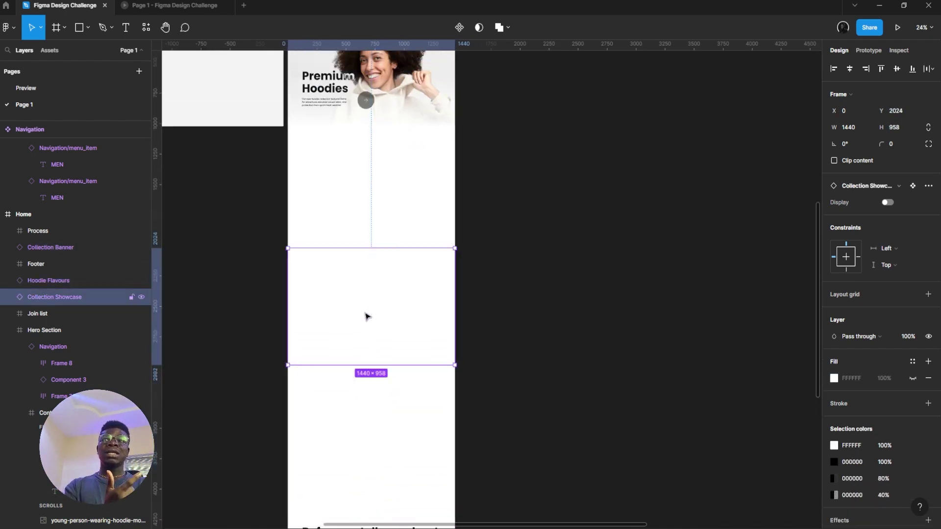
- Turn on the Display property for the Hoodie Flavours, Collection Showcase and Collection Banner instances in the Home frame
left_click(385, 231)
left_click(886, 202)
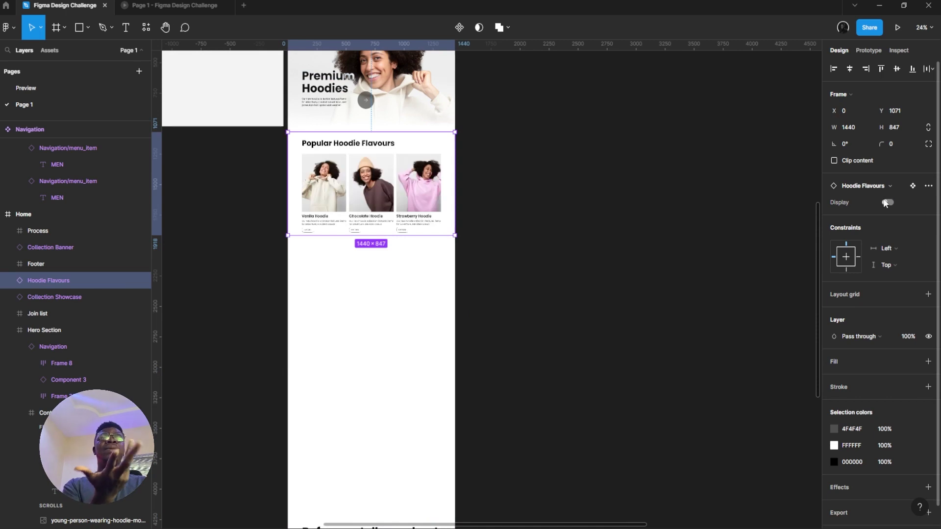
left_click(421, 300)
left_click(886, 202)
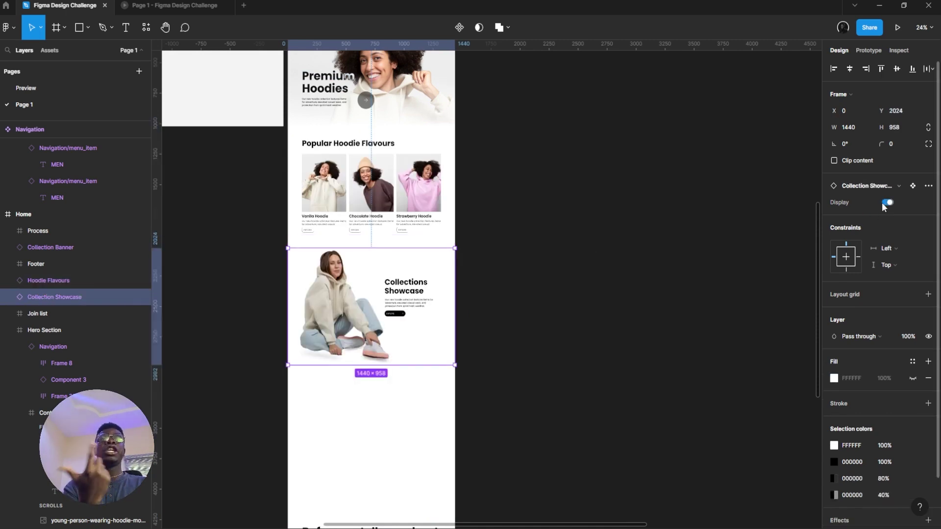
left_click(360, 405)
left_click(888, 204)
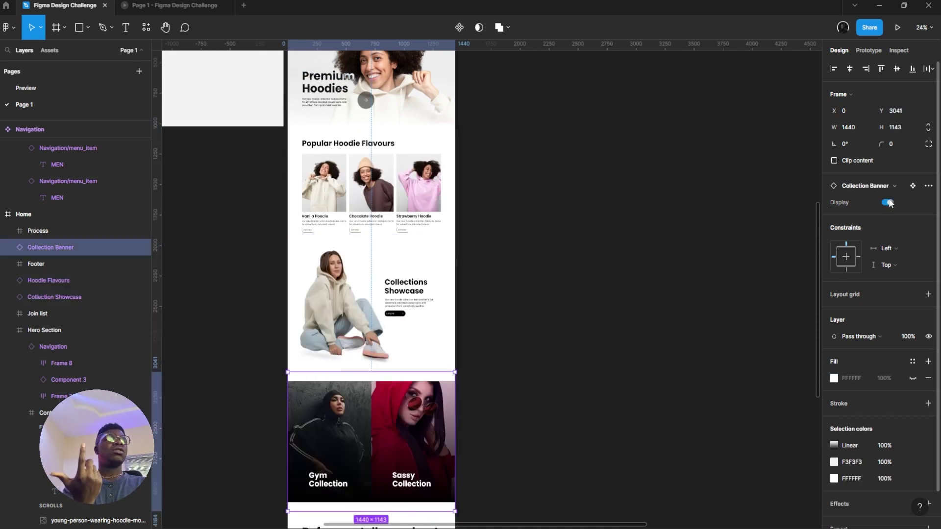
left_click(609, 309)
- Add a 1440 × 1024 frame from the Wireframes desktop preset beside the Home frame and name it "Home (Redesign)"
scroll(546, 284, "down", 3)
scroll(469, 256, "up", 3)
scroll(441, 274, "down", 2)
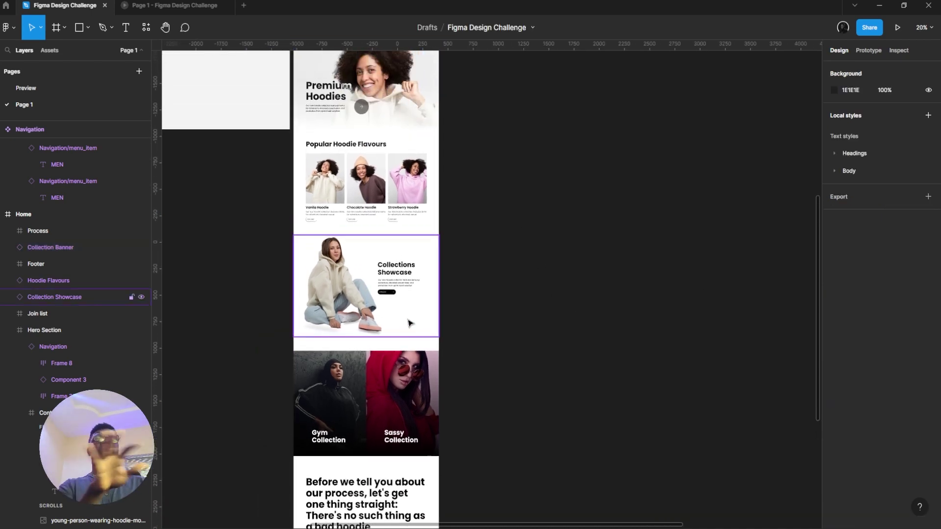
left_click_drag(416, 213, 403, 166)
left_click_drag(390, 292, 334, 330)
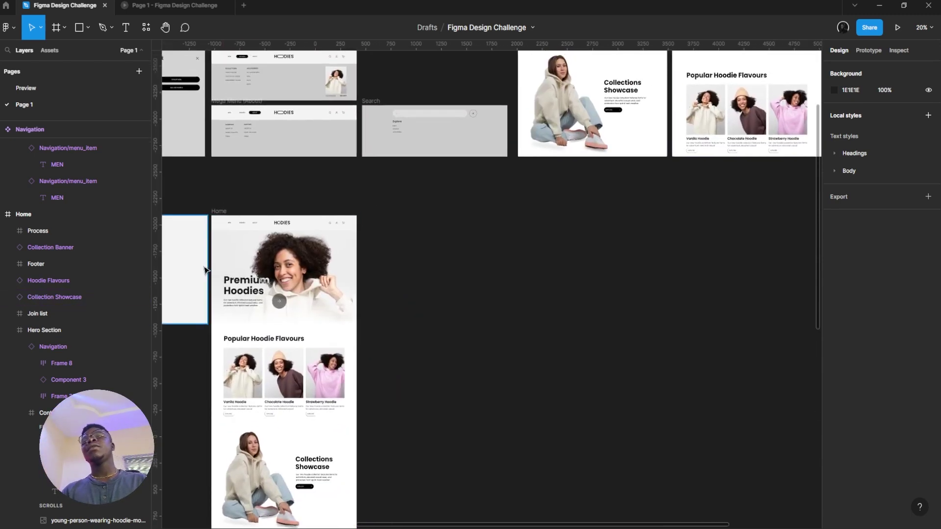
scroll(237, 257, "up", 3)
left_click_drag(273, 242, 284, 185)
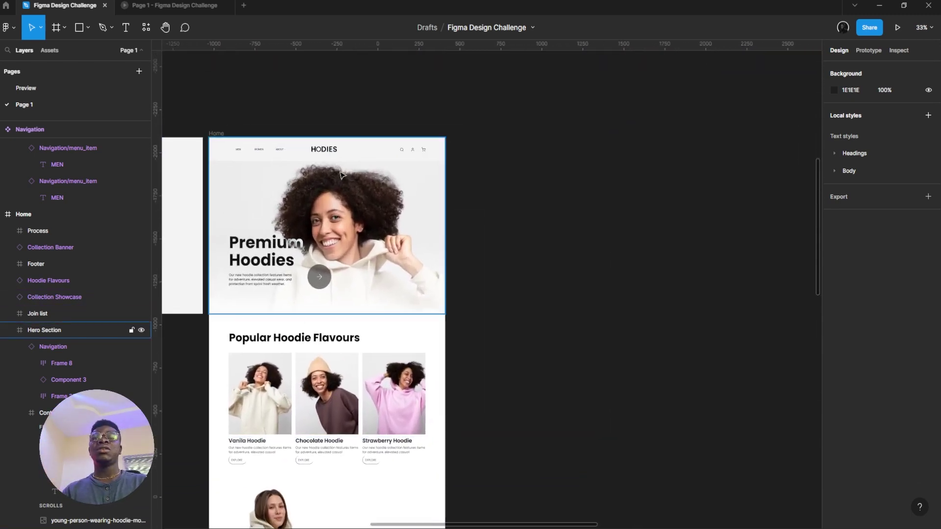
key("f")
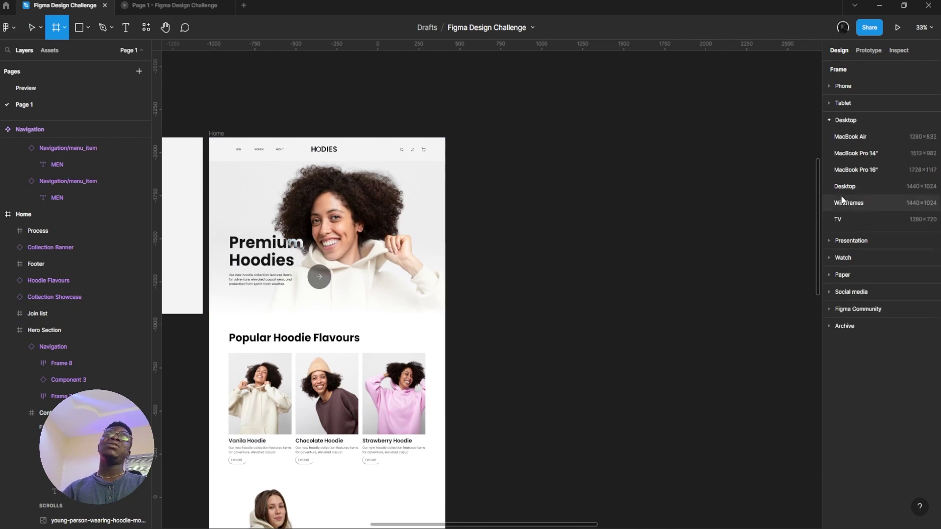
left_click(879, 207)
left_click_drag(579, 214, 593, 220)
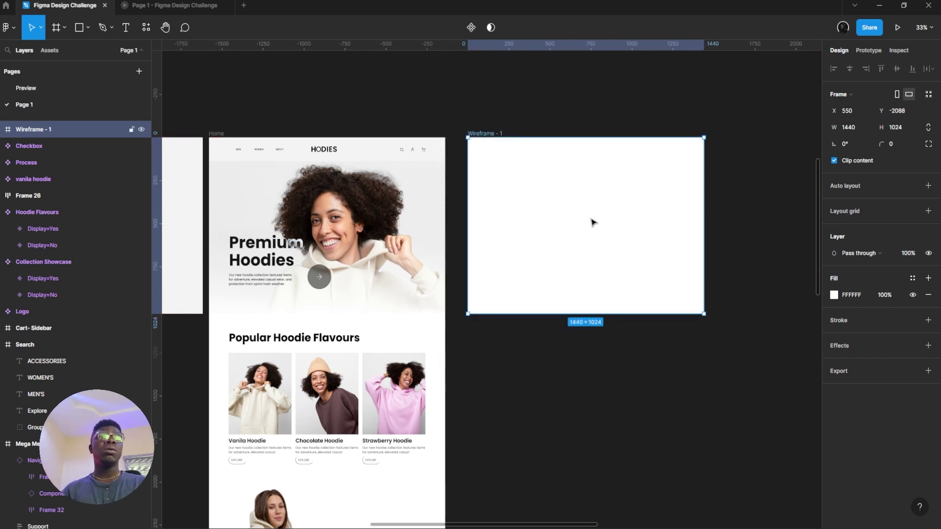
scroll(546, 222, "right", 2)
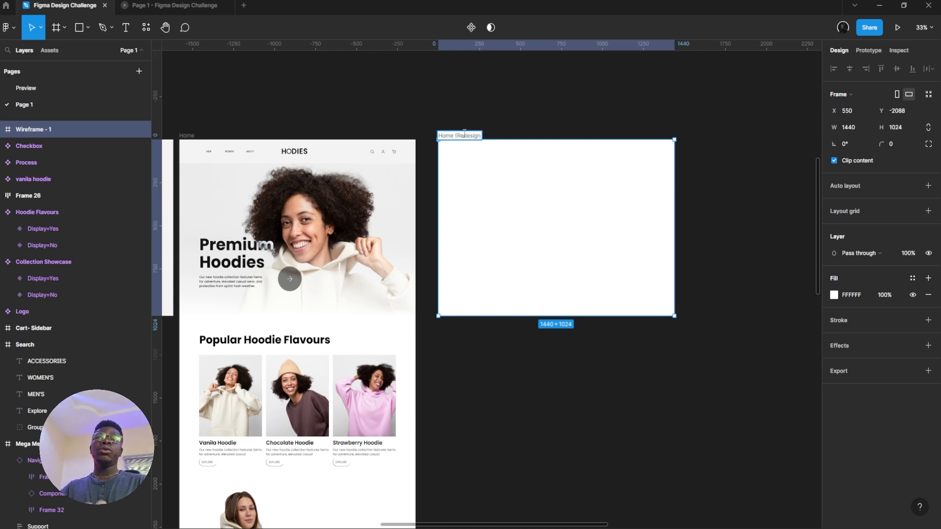
key("Return")
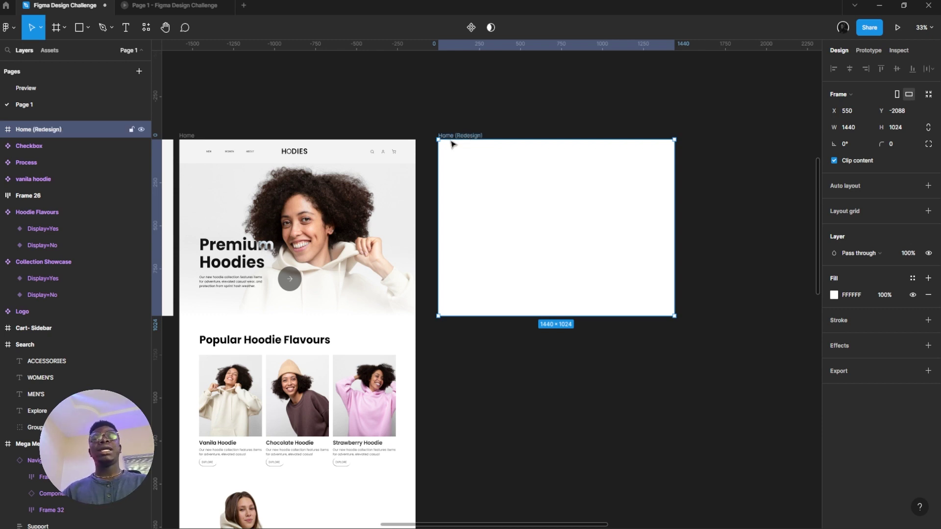
- Inspect the size of the navigation bar in the existing Home frame
left_click_drag(419, 164, 477, 156)
scroll(453, 145, "up", 2)
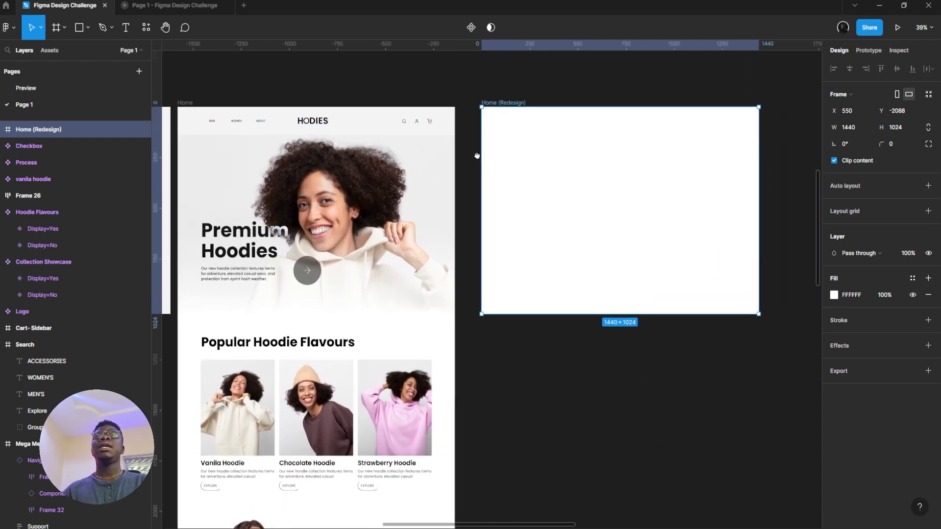
scroll(477, 156, "right", 1)
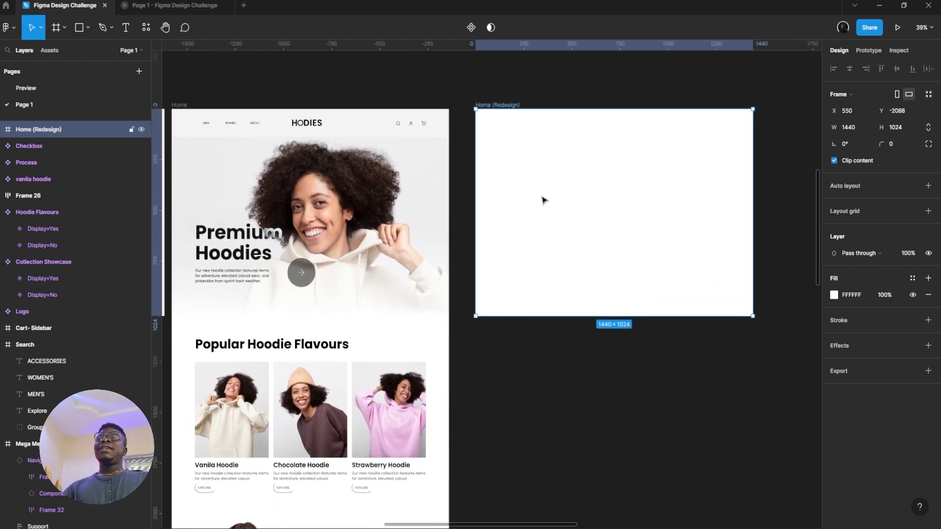
left_click(238, 131)
scroll(343, 127, "right", 2)
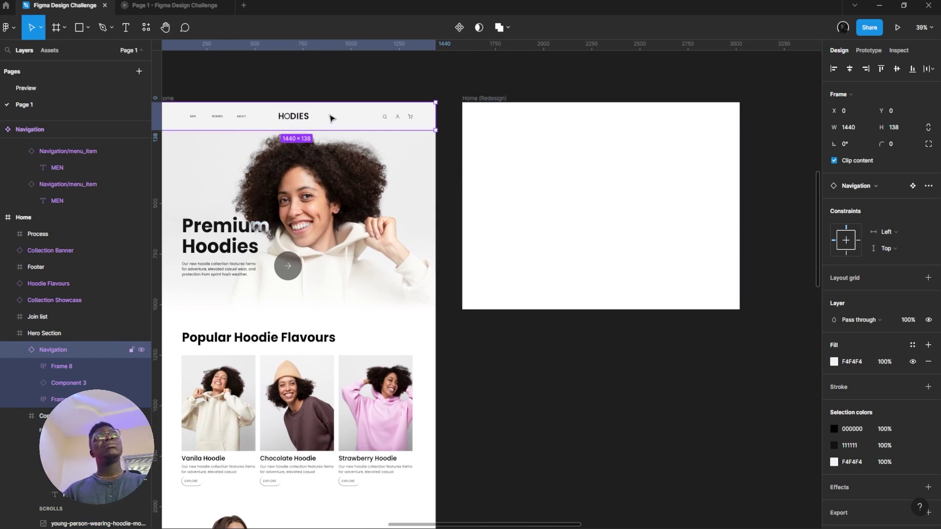
scroll(330, 118, "left", 2)
- Draw a navigation frame along the upper edge of Home (Redesign), spanning its full 1440 width and about 131 high
left_click(58, 27)
scroll(448, 132, "right", 3)
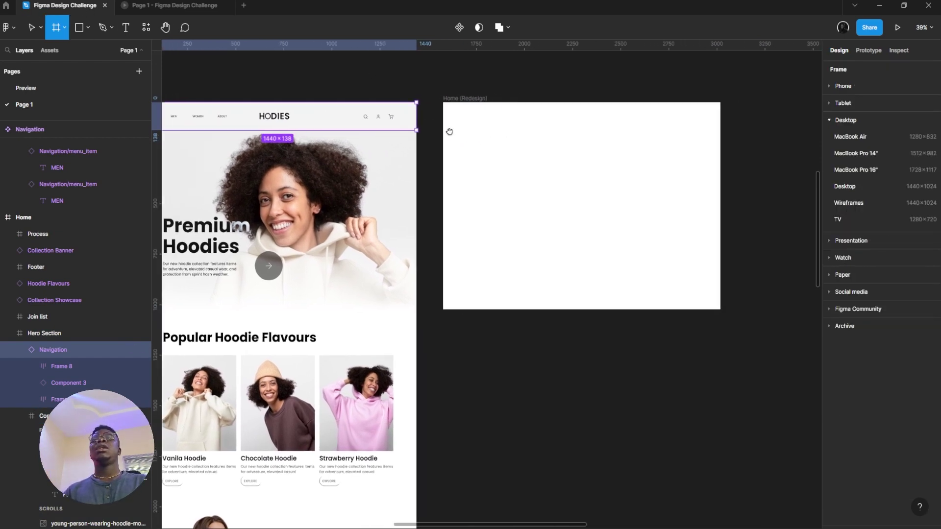
mouse_move(434, 101)
left_mouse_down()
mouse_move(557, 149)
mouse_move(710, 142)
mouse_move(700, 132)
left_mouse_up()
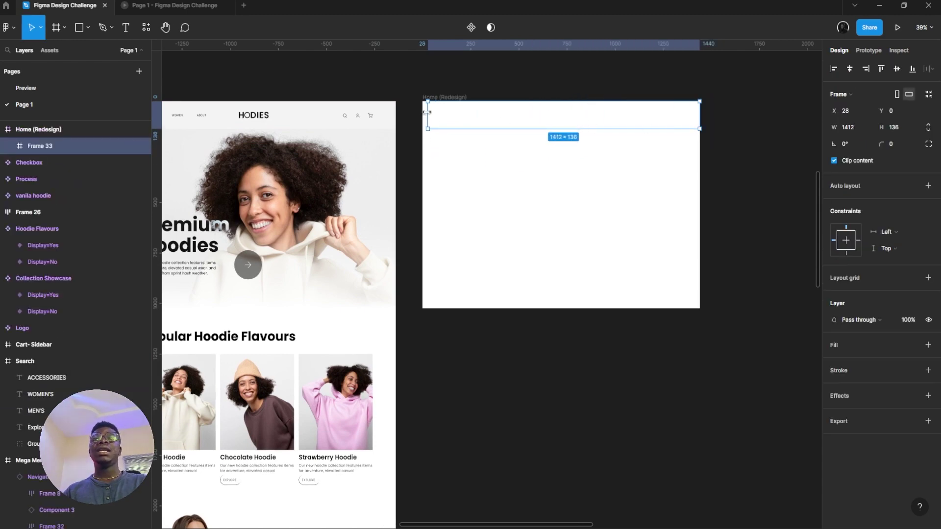
scroll(446, 130, "right", 1)
scroll(446, 130, "up", 1)
mouse_move(464, 144)
left_mouse_down()
mouse_move(458, 137)
mouse_move(465, 140)
left_mouse_up()
right_click(478, 157)
key("Escape")
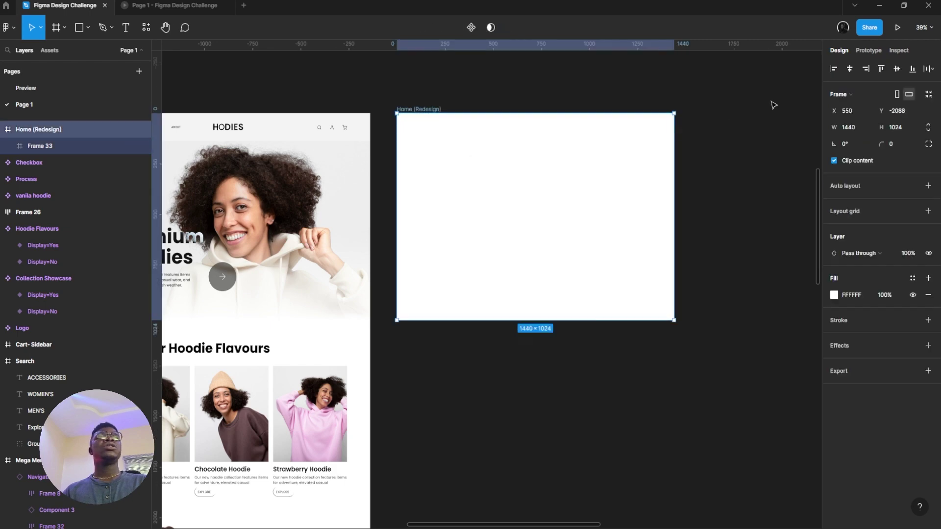
- Preview the Home (Redesign) frame as a prototype and return to the design file to view the existing Home navigation bar
left_click(890, 32)
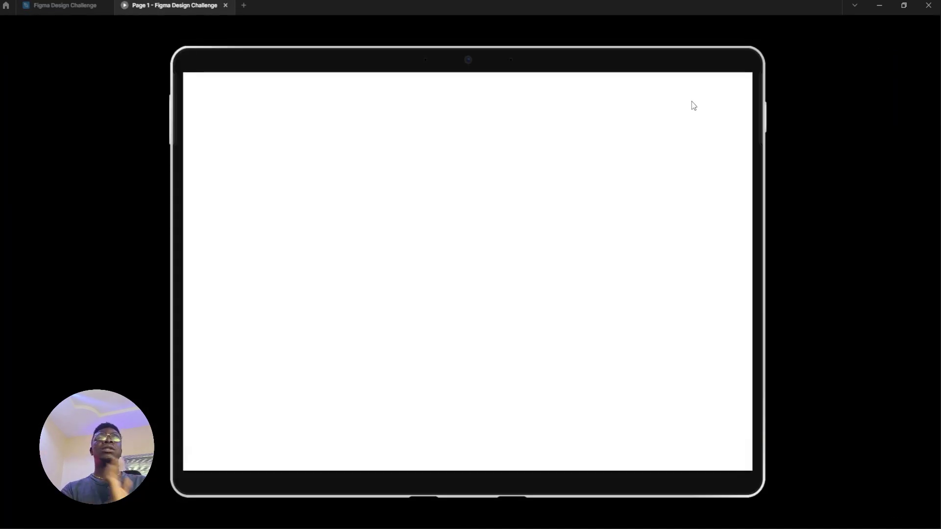
left_click(74, 5)
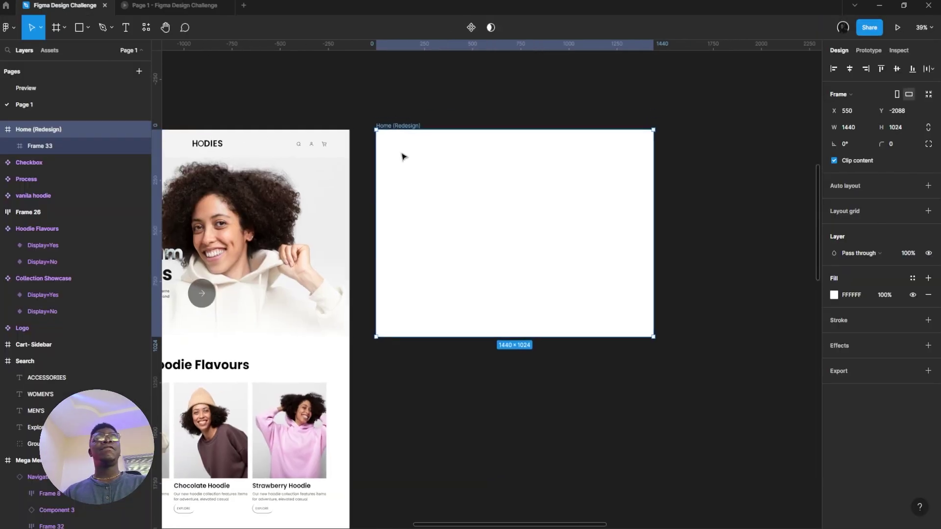
scroll(607, 167, "left", 5)
scroll(441, 132, "up", 5)
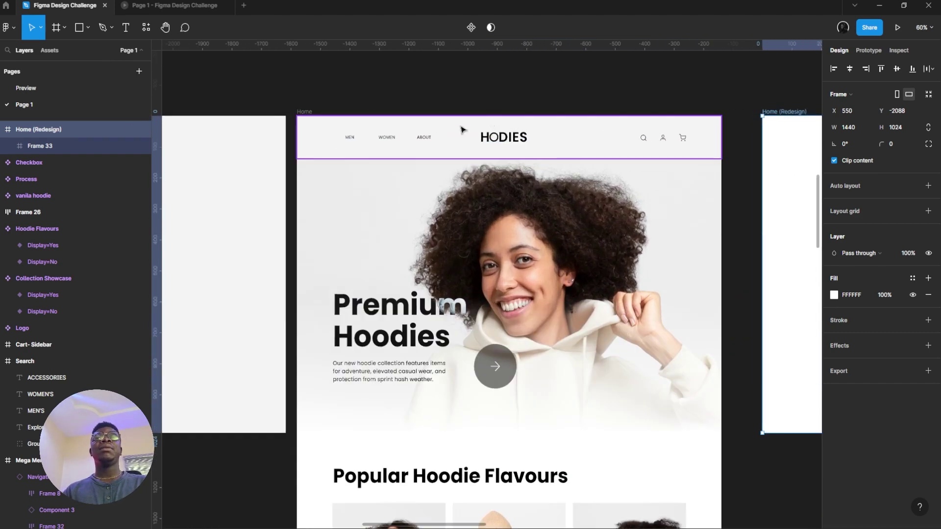
scroll(290, 143, "down", 5)
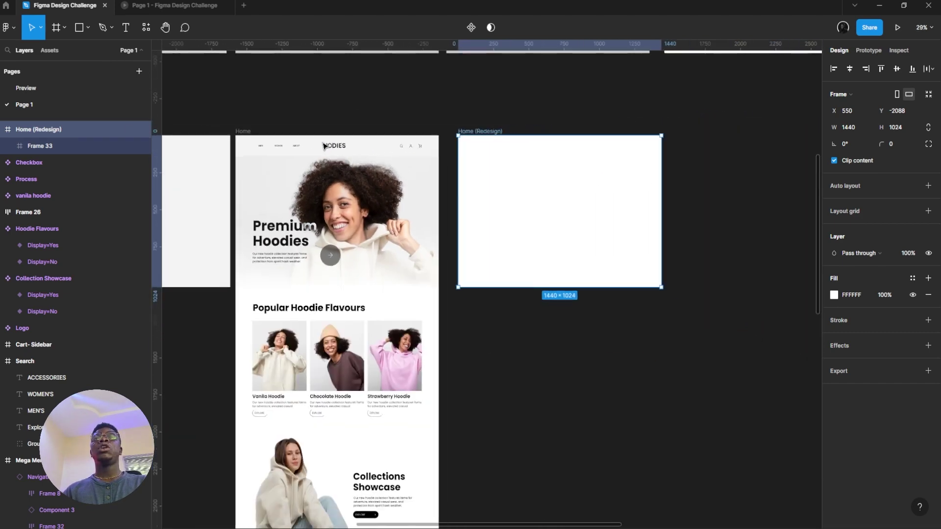
- Select the logo in the Home navigation bar and locate its Logo component set among the design's components
left_click_drag(406, 238, 435, 263)
triple_click(431, 265)
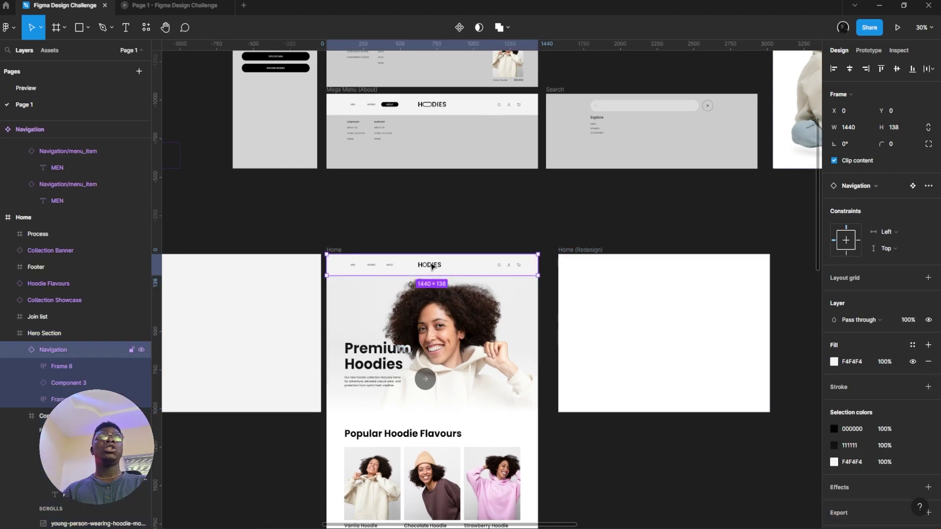
scroll(518, 221, "down", 3)
scroll(343, 245, "left", 5)
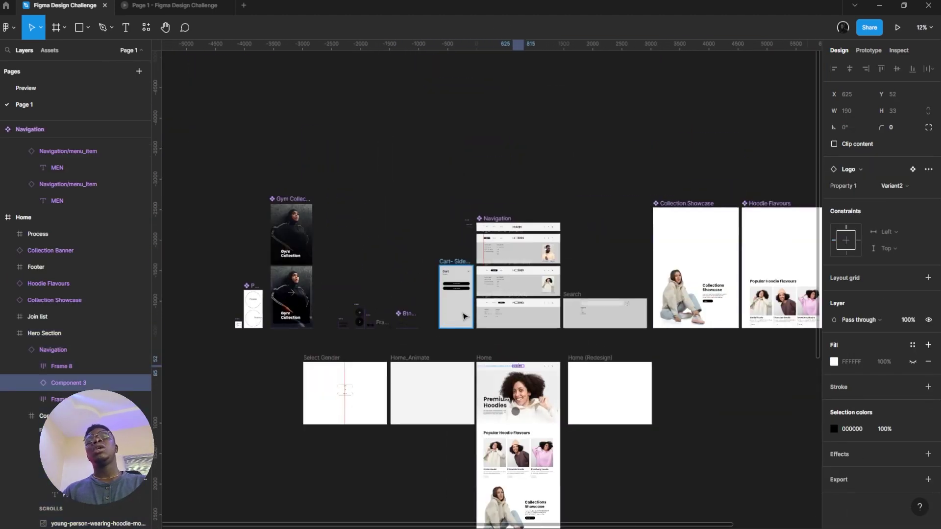
scroll(325, 321, "up", 5)
scroll(437, 196, "up", 5)
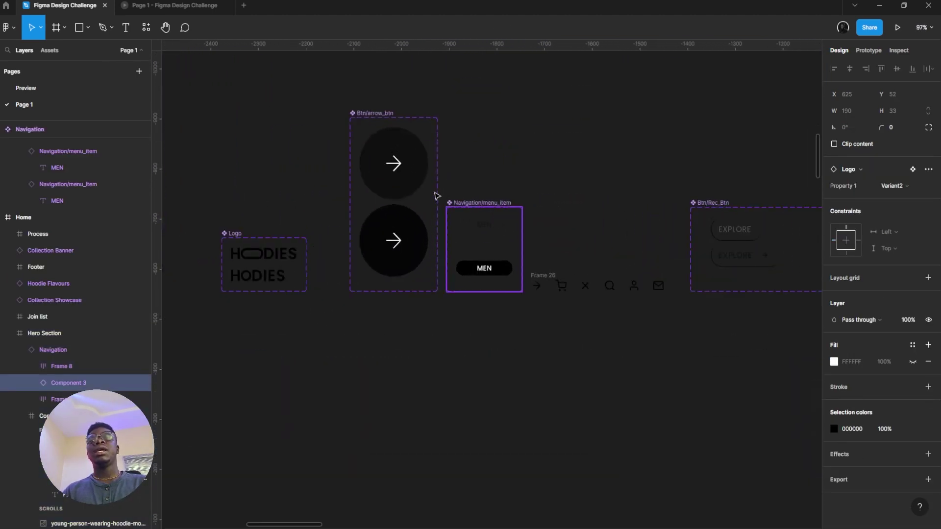
scroll(443, 227, "left", 5)
scroll(635, 238, "up", 1)
- Inspect the prototype interaction and design properties of the Logo component's Default variant
left_click_drag(636, 238, 473, 136)
left_click(501, 153)
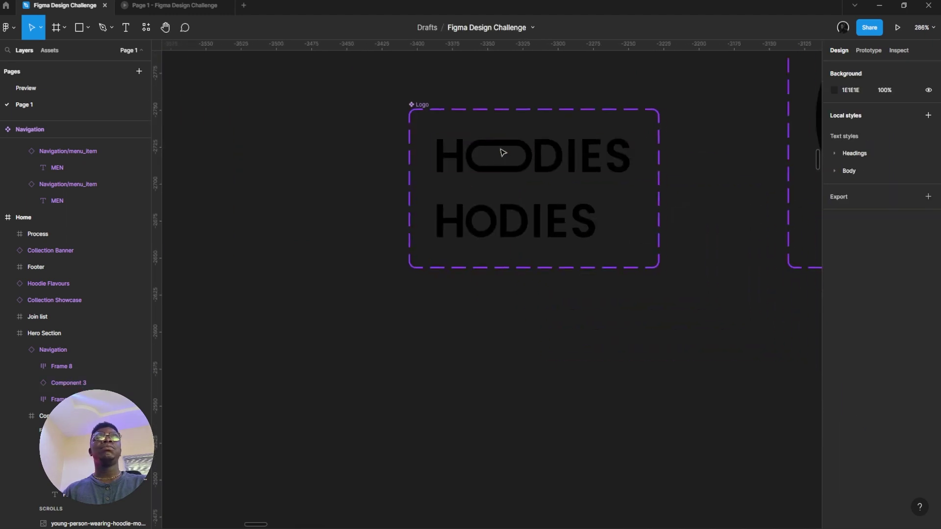
left_click(868, 50)
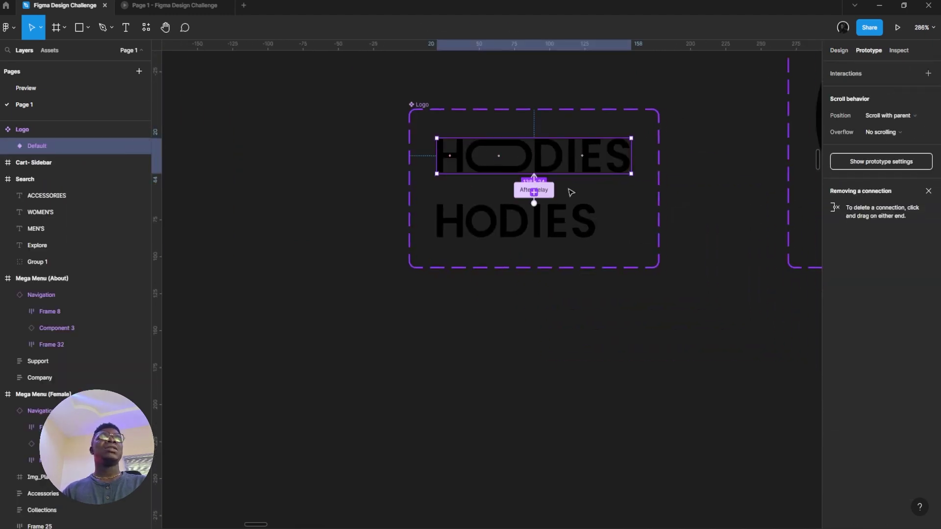
left_click(845, 51)
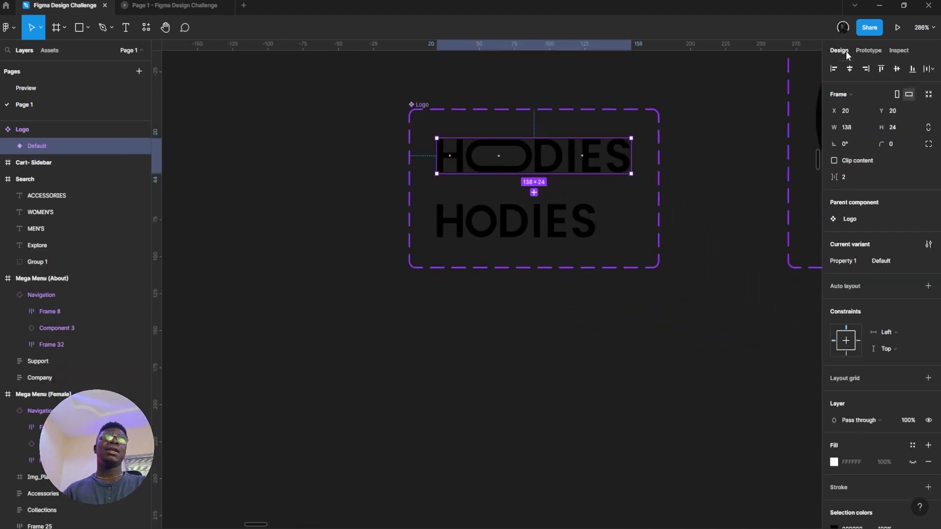
scroll(592, 166, "down", 10, "ctrl")
scroll(592, 166, "up", 10, "ctrl")
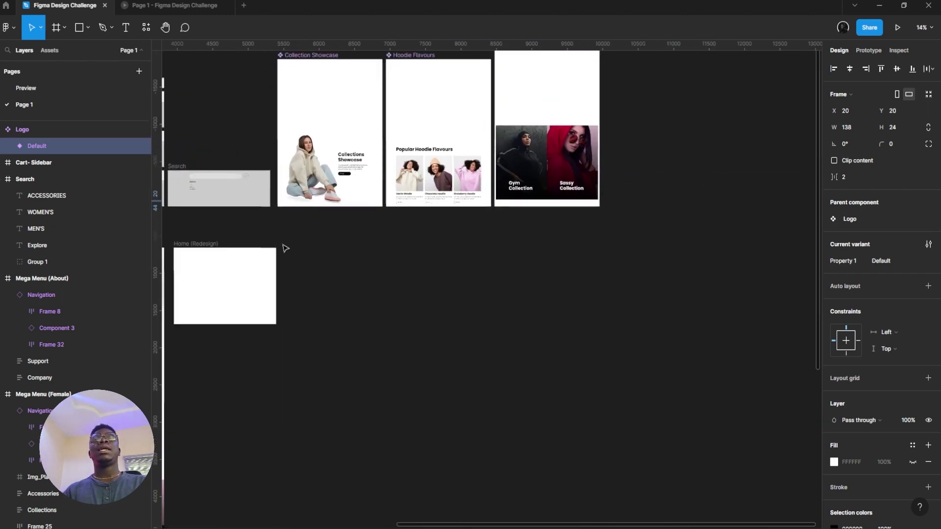
key("t")
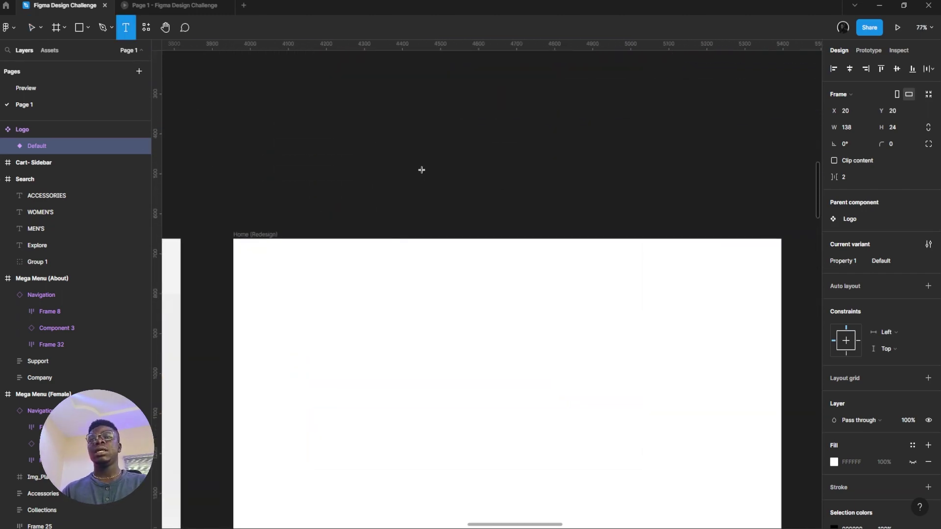
left_click(431, 137)
key("Escape")
- Add the placeholder text "cvcvbcvb" inside the new navigation frame of Home (Redesign)
scroll(412, 275, "down", 2)
left_click(461, 175)
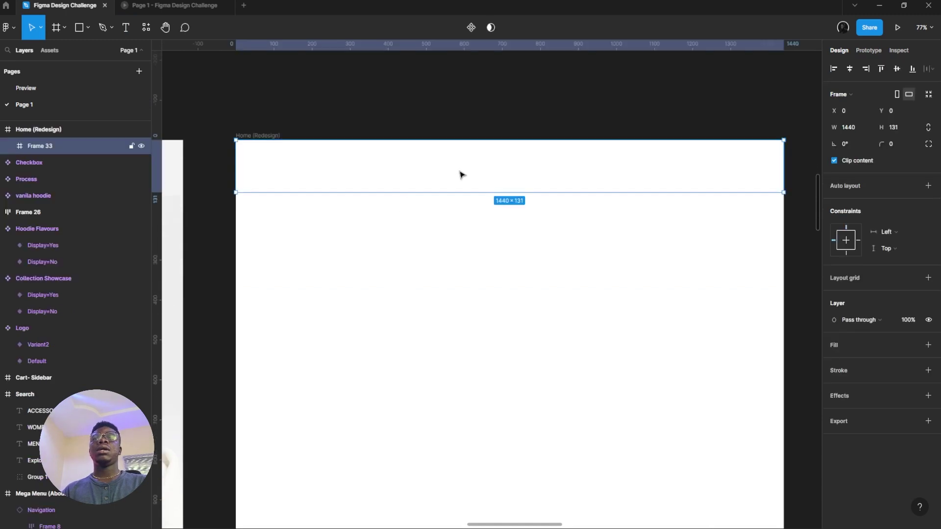
scroll(463, 173, "up", 3, "ctrl")
key("t")
scroll(466, 170, "up", 1)
left_click(466, 170)
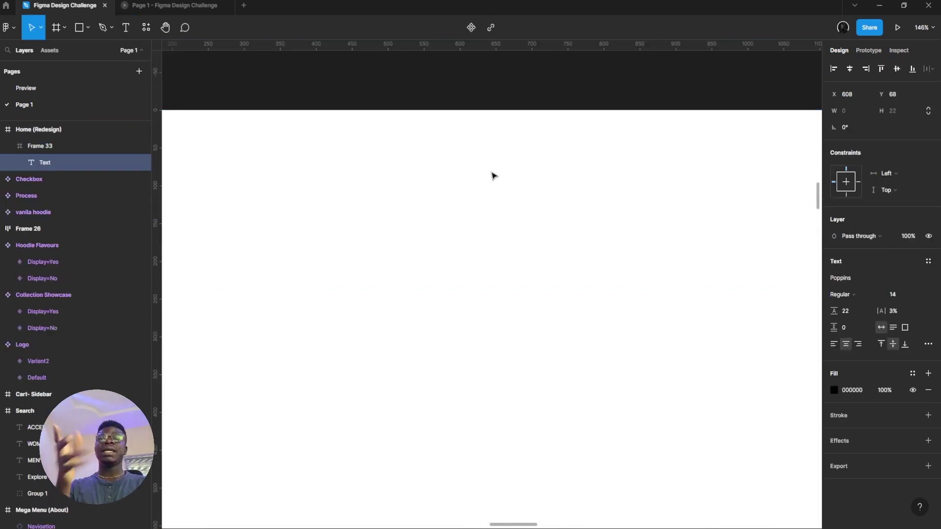
key("Escape")
- Set the placeholder text's font size to 36
left_click(923, 294)
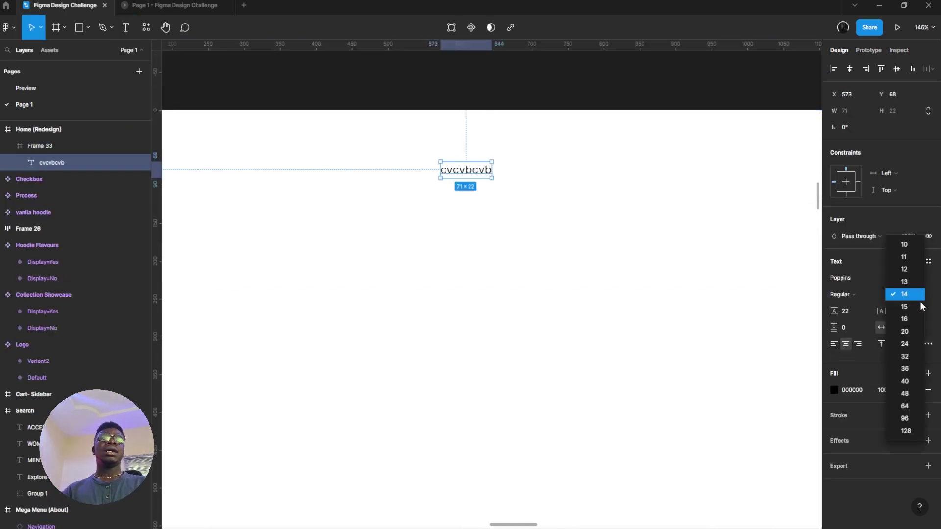
left_click(913, 371)
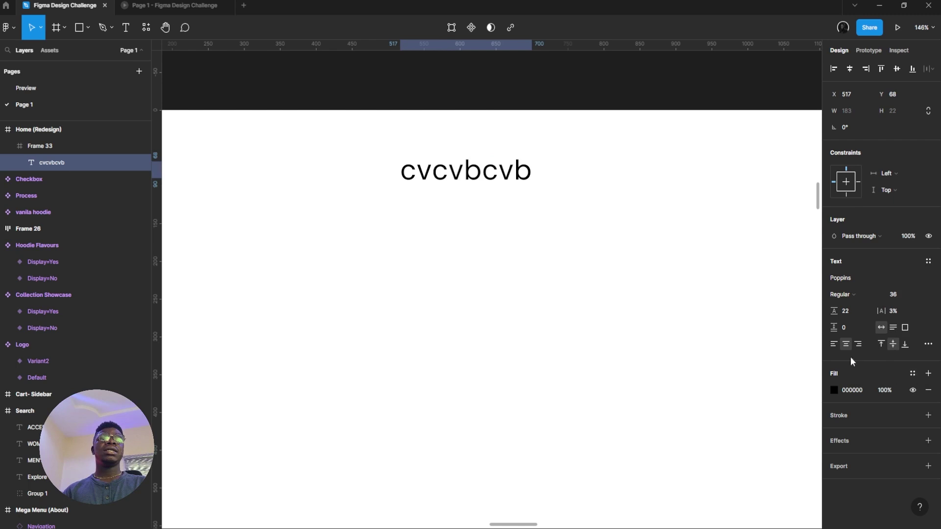
double_click(460, 173)
key("Escape")
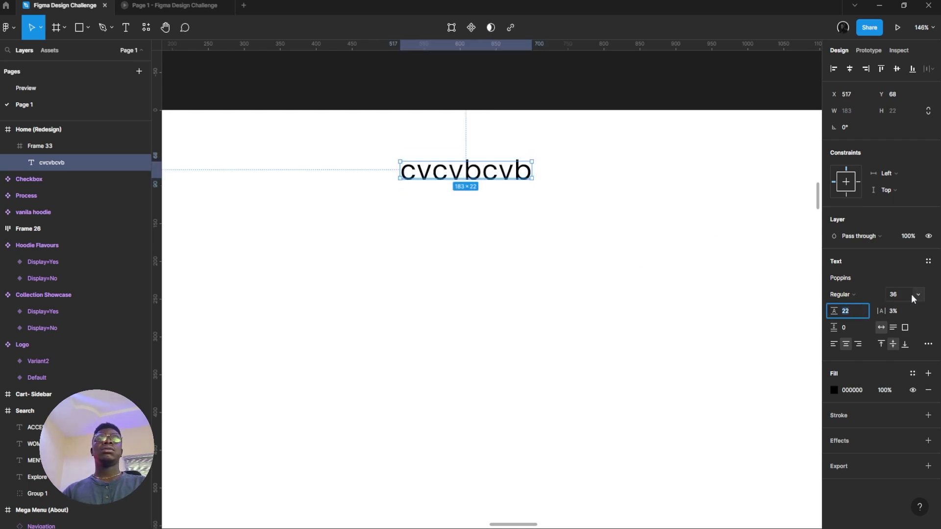
- Set the placeholder text's font size to 32 and its line height to 40
left_click(921, 295)
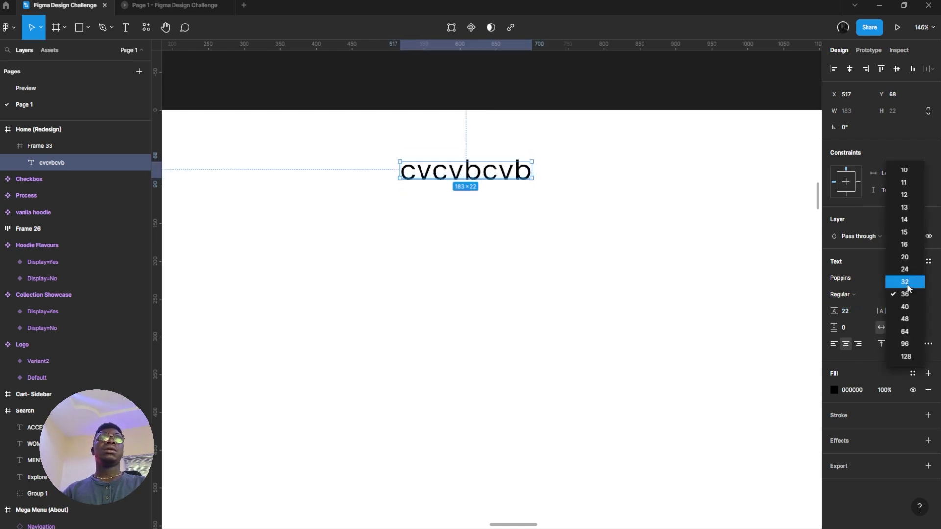
left_click(911, 281)
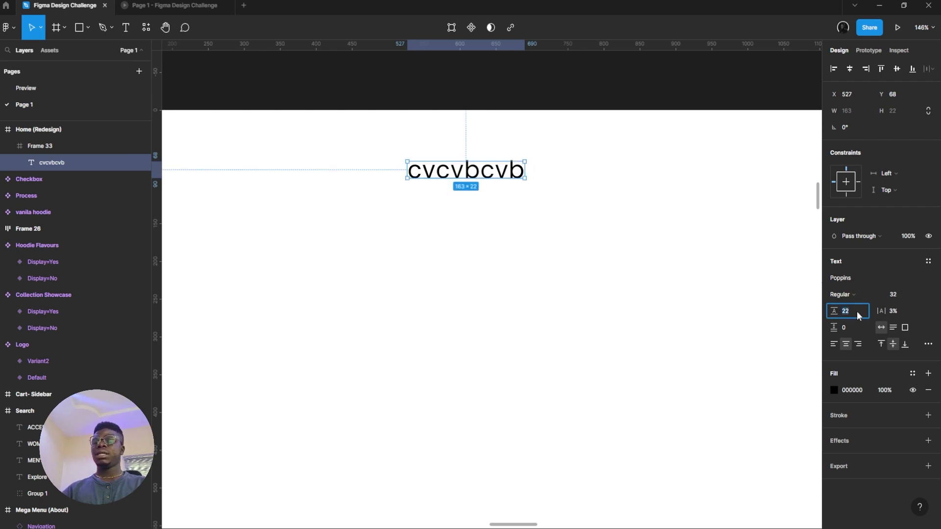
key("Return")
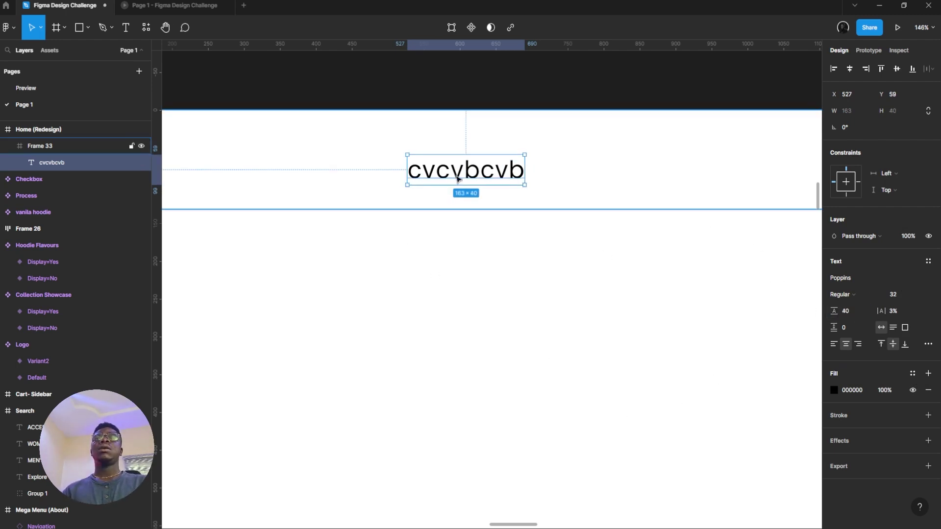
double_click(465, 170)
key("Escape")
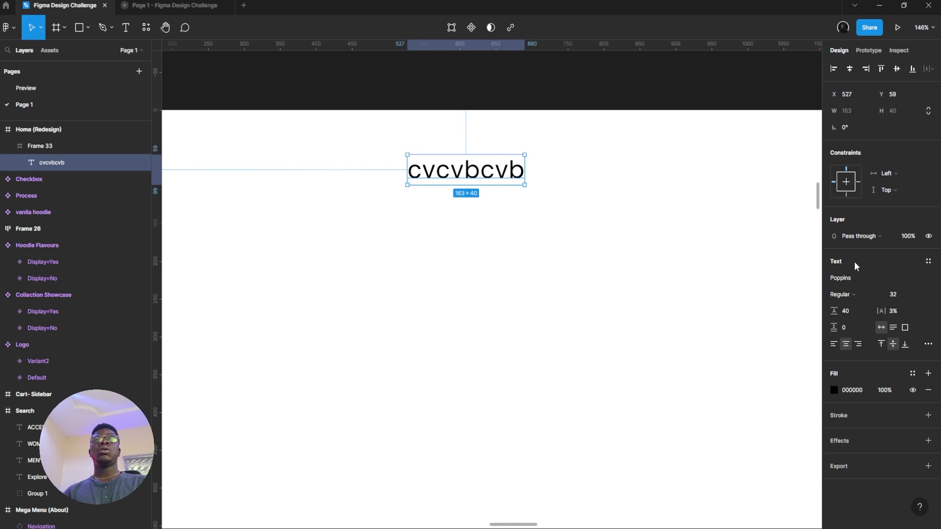
- Try the Headings/H4 text style on the placeholder text, review the available text styles and undo the style change
left_click(930, 263)
left_click(882, 390)
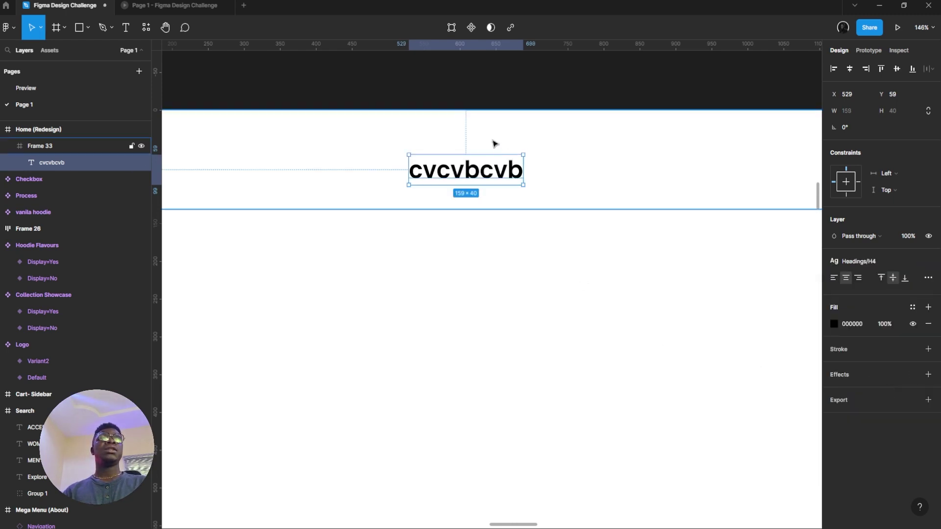
left_click(838, 260)
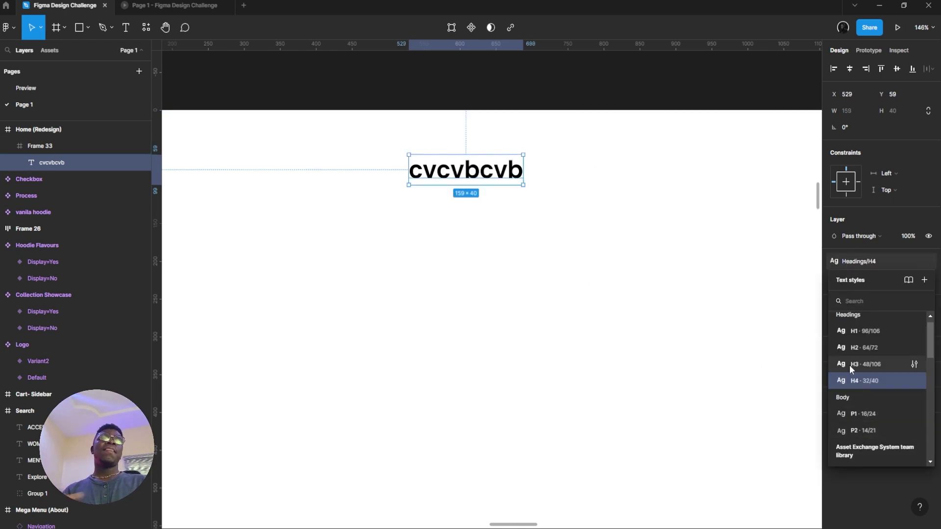
left_click(539, 313)
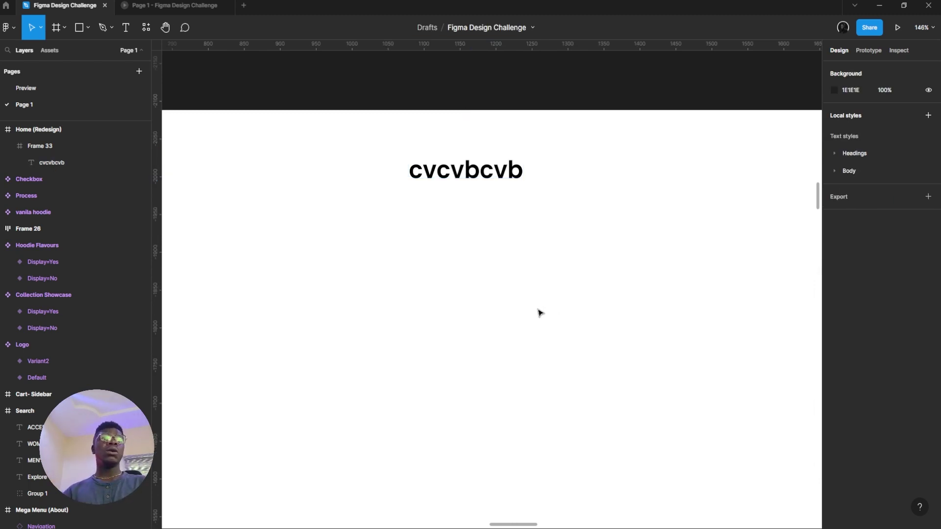
key("ctrl+z")
key("ctrl+z")
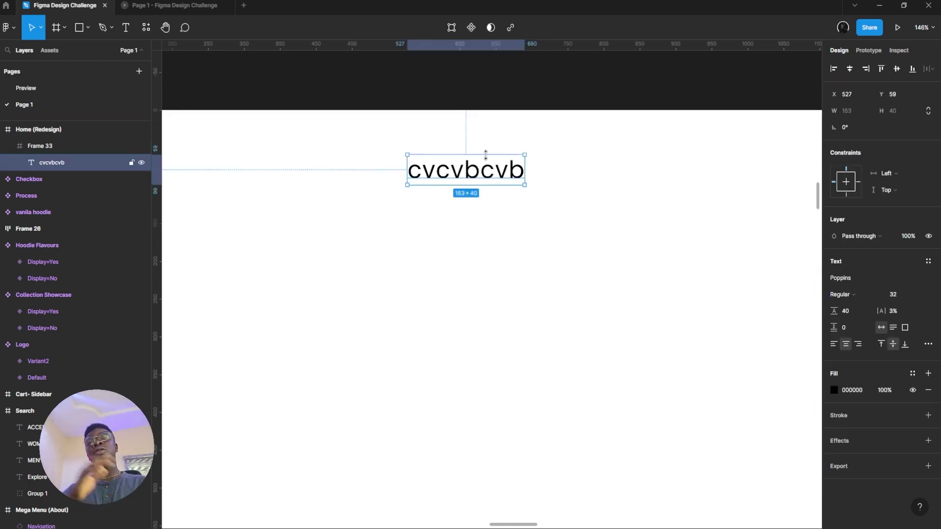
- Replace the placeholder text in the navigation frame with "HOODIES"
double_click(494, 170)
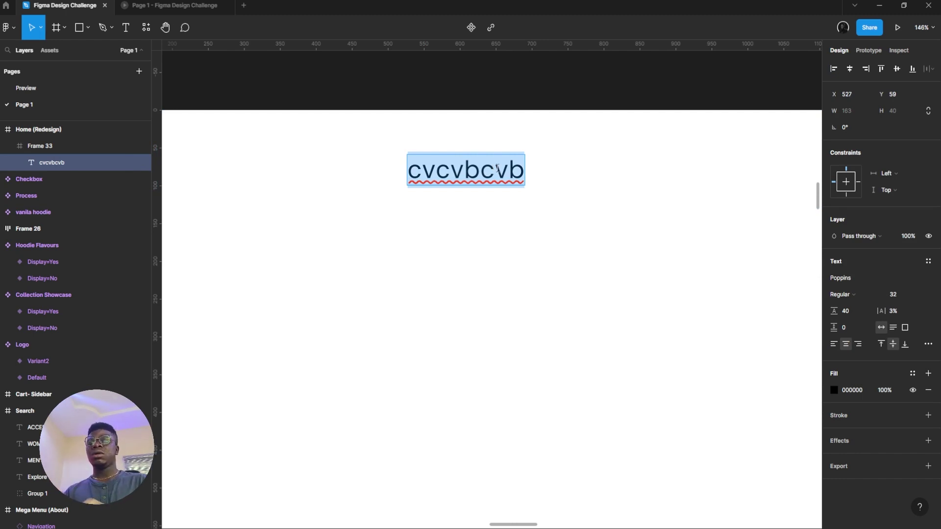
type("Hoo")
key("BackSpace")
key("BackSpace")
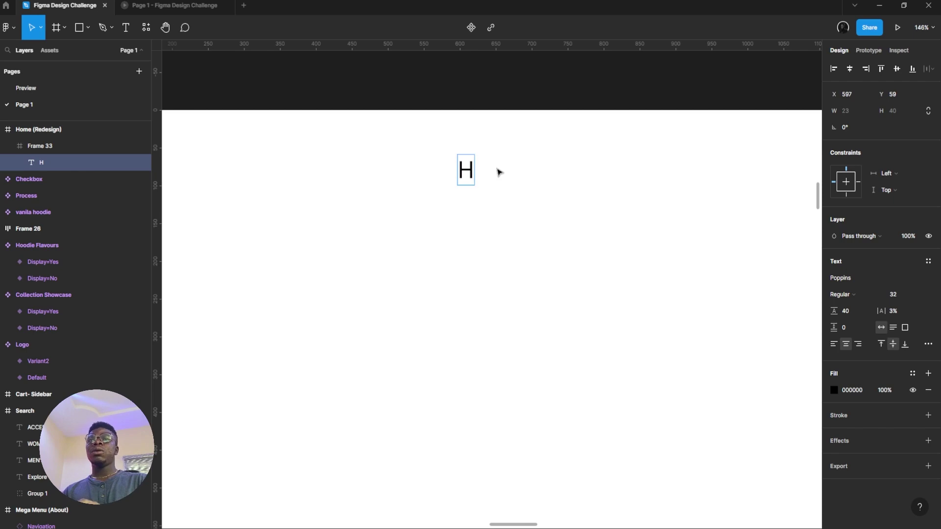
type("OODIE")
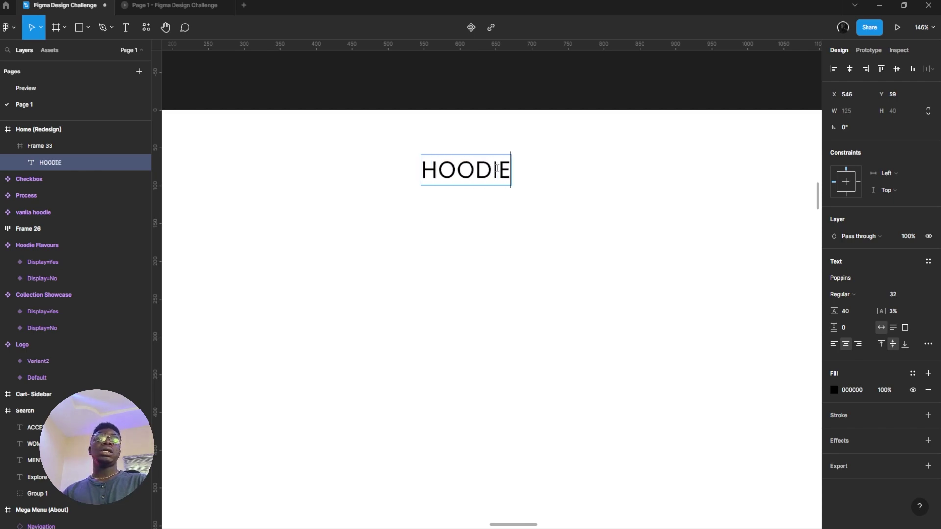
type("S")
scroll(545, 232, "down", 5)
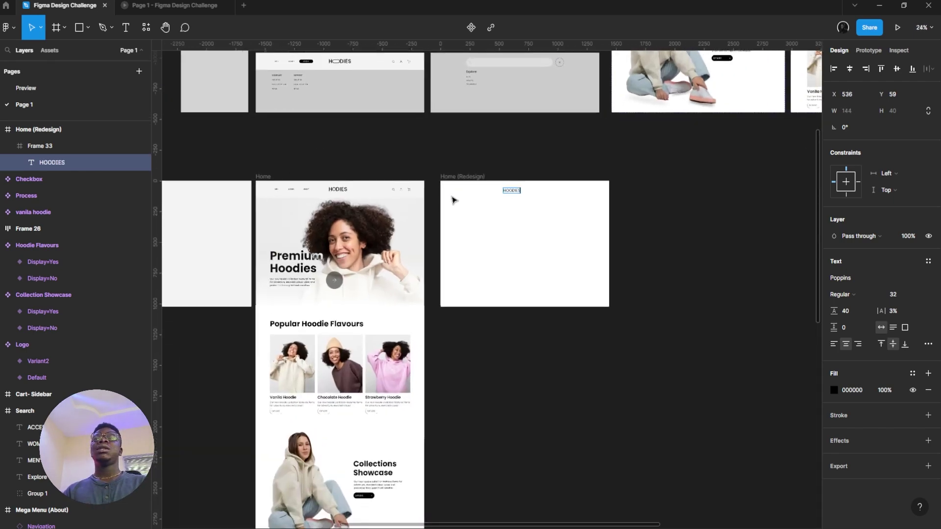
- Draw a rectangle about 44 by 15 just above the HOODIES text in the navigation frame
scroll(545, 232, "up", 2)
scroll(545, 232, "up", 10)
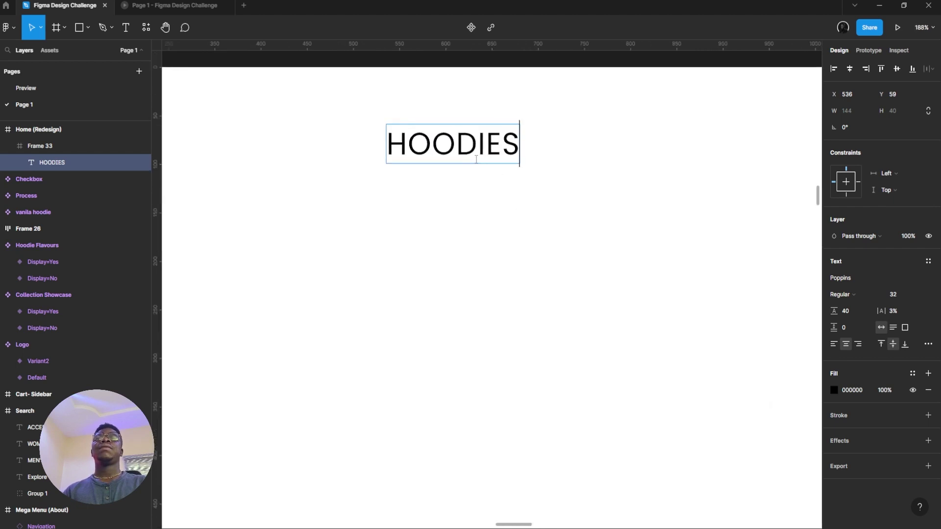
scroll(471, 183, "up", 5)
left_click(78, 27)
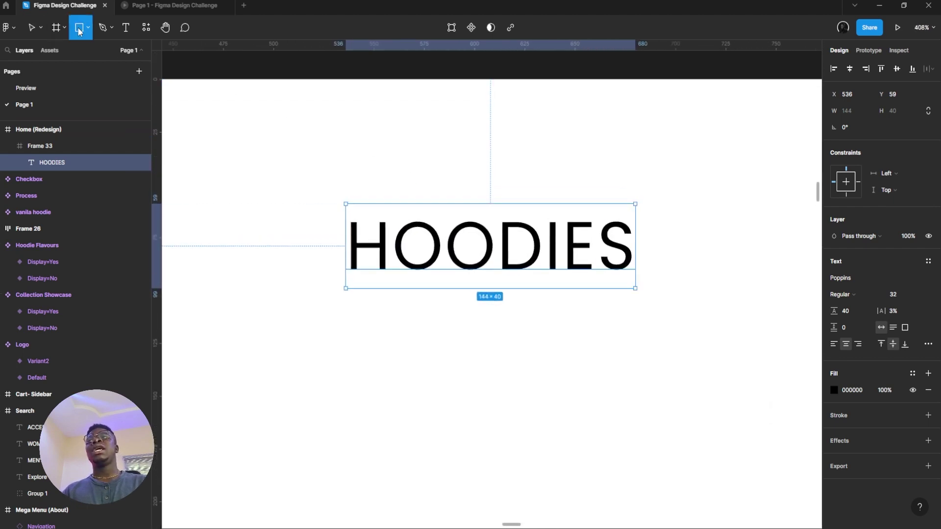
scroll(444, 186, "up", 1)
scroll(443, 186, "up", 3)
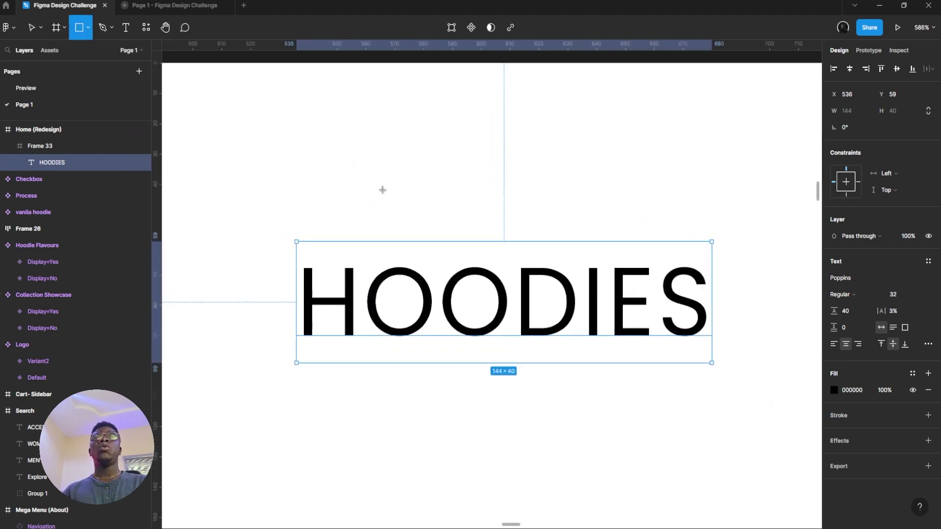
left_click_drag(371, 193, 499, 237)
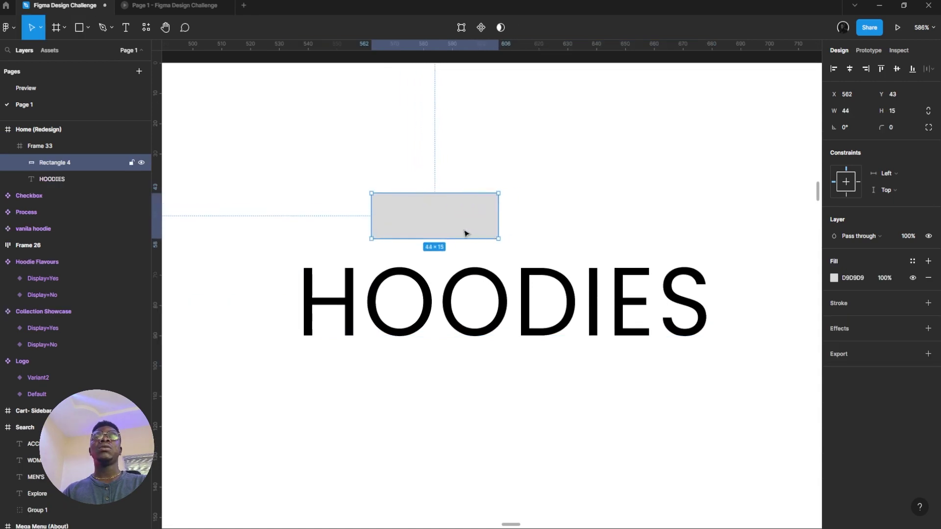
scroll(464, 235, "up", 2)
scroll(441, 280, "up", 3)
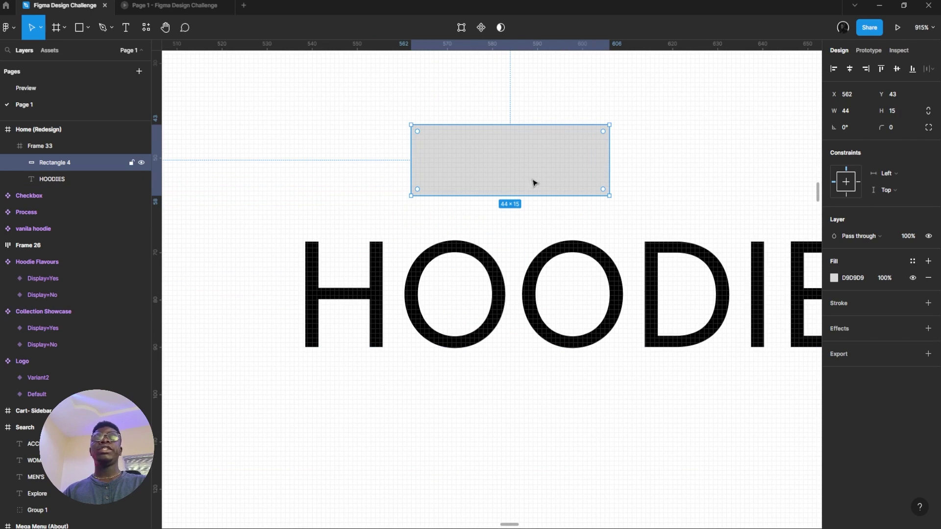
- Replace the rectangle's fill with a black inside stroke and round its corners to 39
left_click(929, 277)
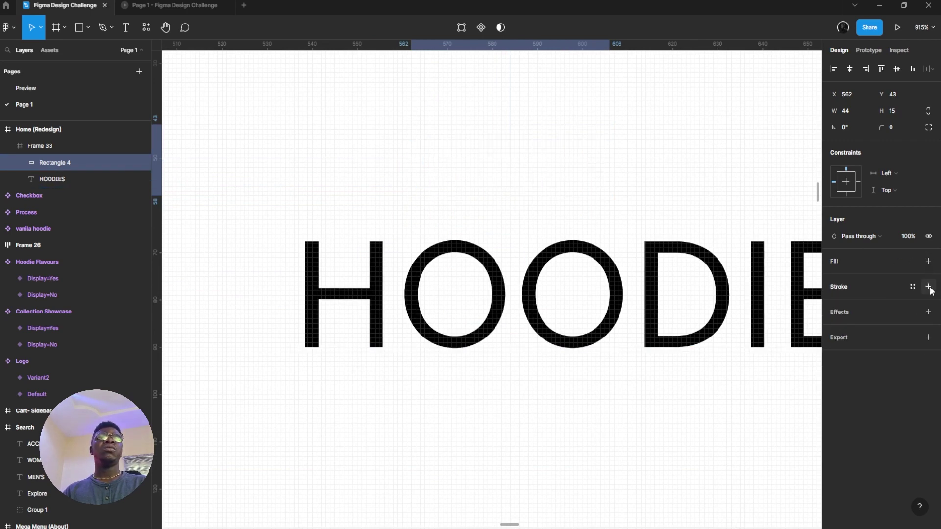
left_click(928, 286)
left_click_drag(875, 131, 911, 131)
- Move the pill shape closer to the HOODIES text and widen it to about 47
left_click_drag(546, 182, 539, 210)
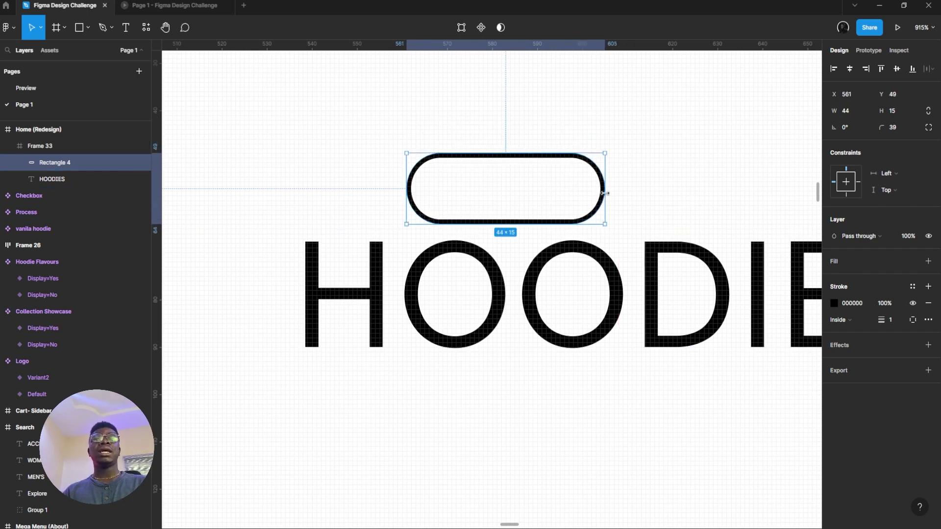
left_click_drag(605, 194, 618, 193)
scroll(551, 195, "down", 3)
- Duplicate the HOODIES text directly below the original
left_click(550, 196)
double_click(550, 193)
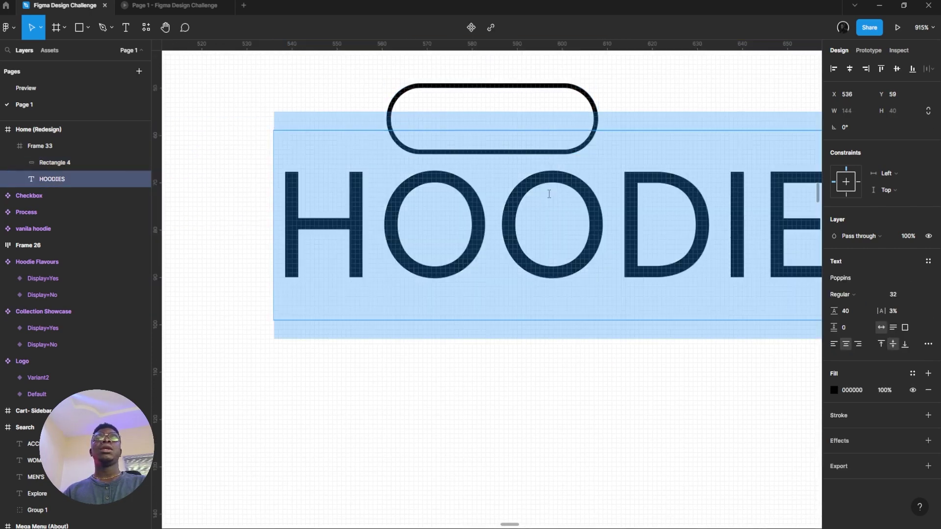
scroll(549, 193, "right", 2)
scroll(549, 194, "down", 1)
key("Escape")
left_click_drag(426, 191, 431, 331)
scroll(430, 196, "down", 3)
- Try flattening the duplicated HOODIES text into a vector shape, and undo the flattening
double_click(421, 196)
key("Escape")
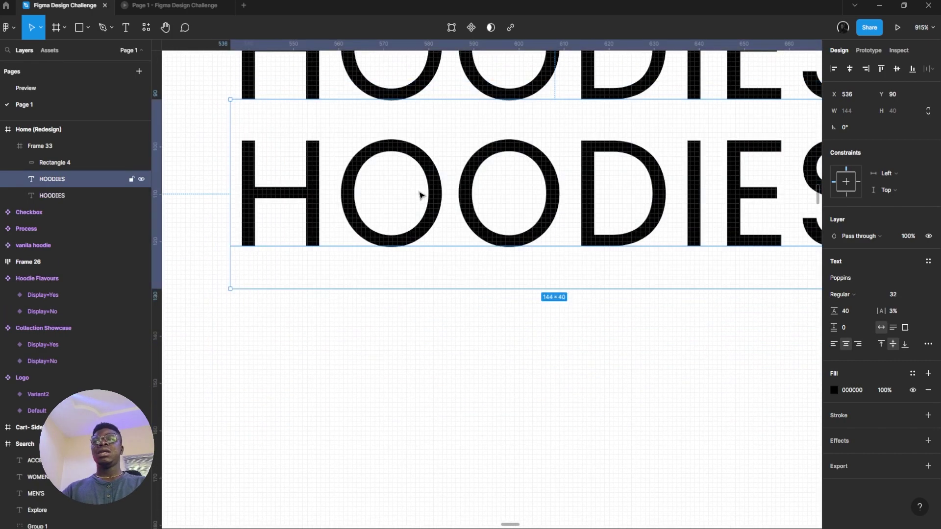
double_click(419, 192)
key("Escape")
right_click(433, 197)
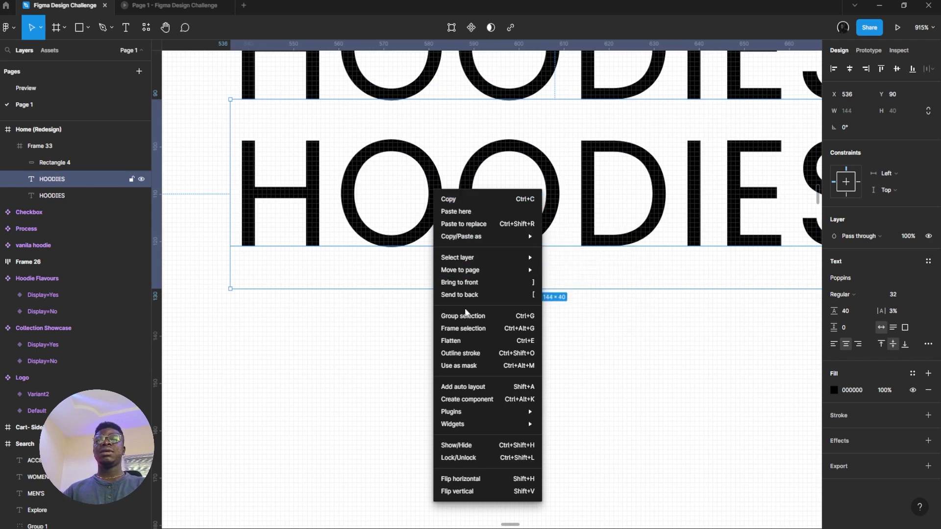
left_click(473, 342)
right_click(525, 197)
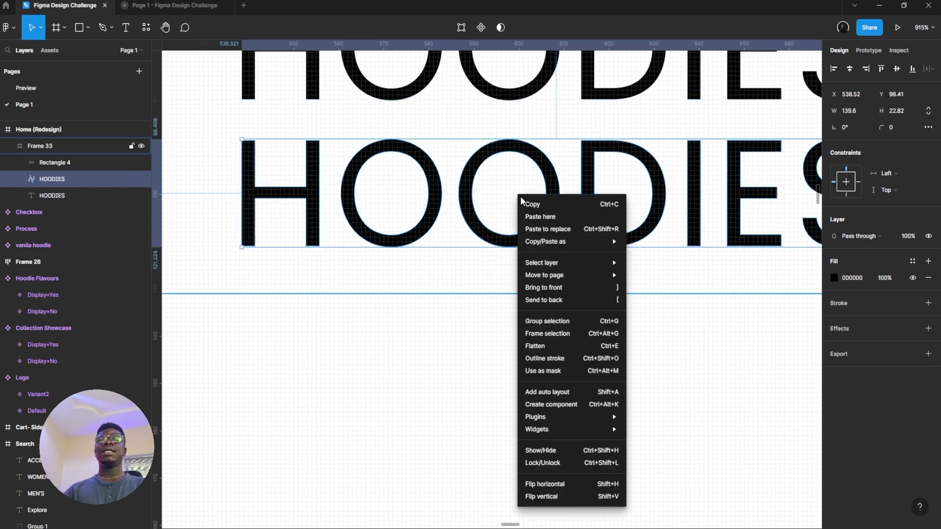
left_click(562, 171)
right_click(545, 169)
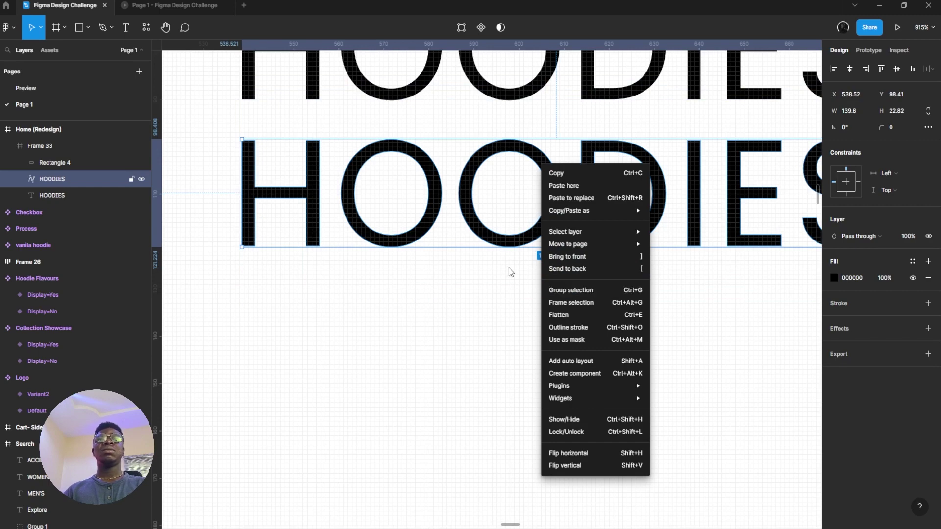
left_click(437, 296)
key("ctrl+z")
- Replace the duplicated HOODIES text with a single capital "H"
scroll(435, 142, "up", 2)
double_click(410, 238)
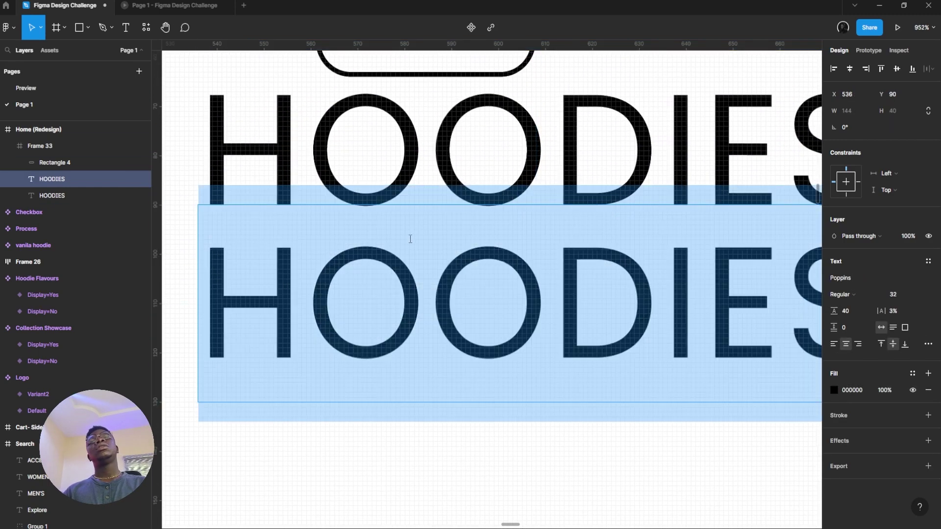
key("Escape")
key("Return")
type("h")
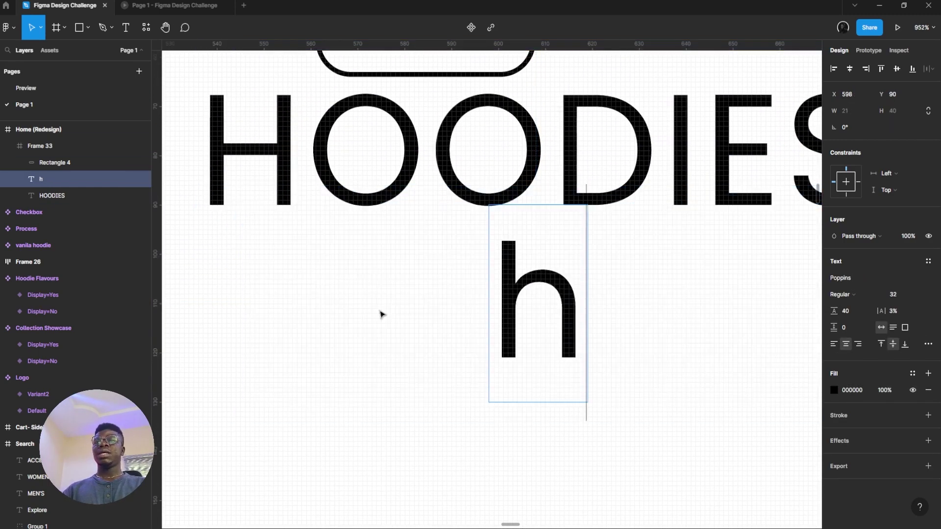
key("ctrl+z")
key("ctrl+shift+z")
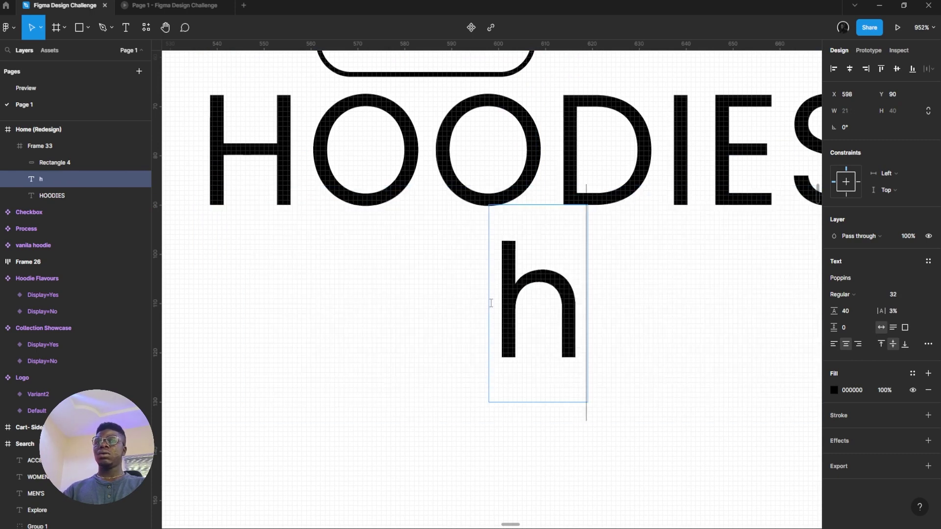
key("ctrl+a")
type("H")
key("Escape")
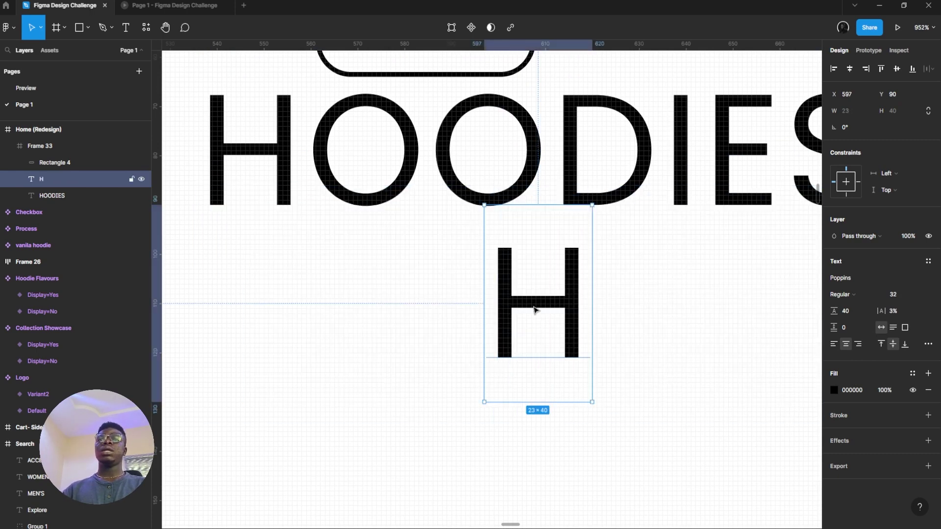
- Place the H under the original's first letter and change a copy of it to "DIES"
left_click_drag(534, 307, 626, 300)
double_click(626, 301)
type("DIES")
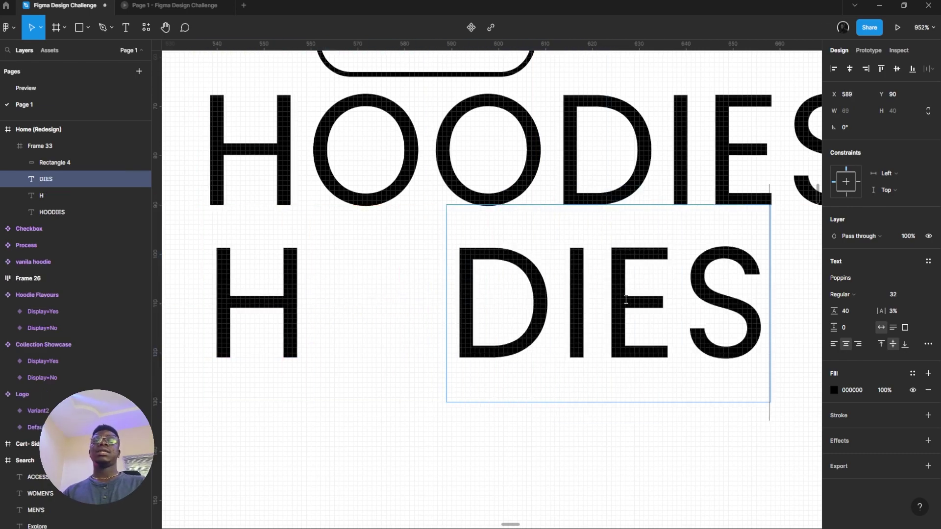
key("Escape")
- Move the DIES text so its letters line up under DIES in the original HOODIES text
scroll(584, 300, "right", 5)
scroll(584, 300, "down", 2)
scroll(464, 311, "up", 2)
scroll(464, 310, "left", 1)
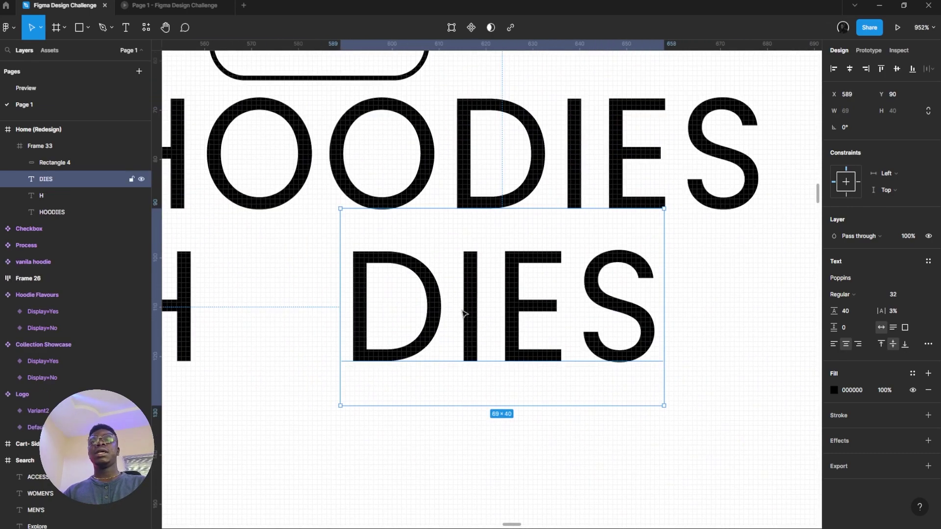
left_click_drag(464, 311, 561, 311)
scroll(570, 328, "left", 3)
scroll(571, 328, "down", 5)
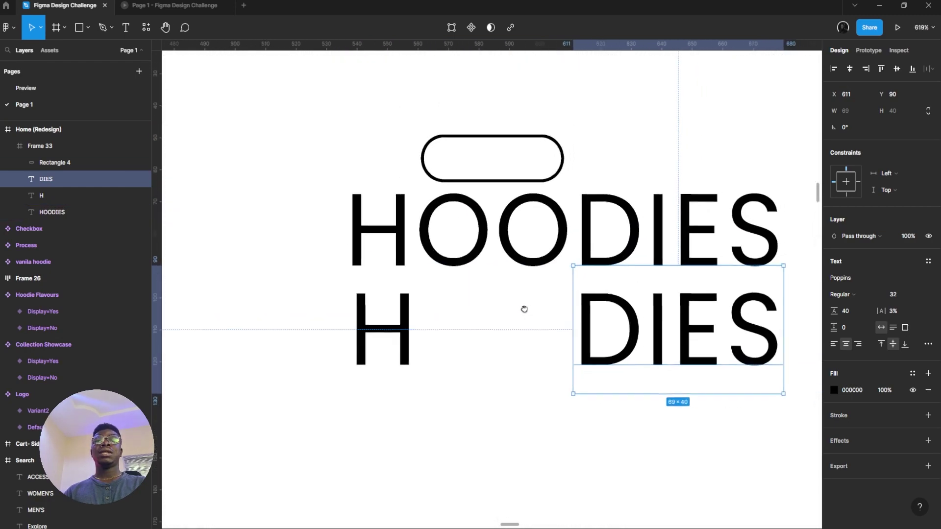
- Move the pill shape between the H and DIES and increase its height to about 21
left_click_drag(571, 156, 572, 336)
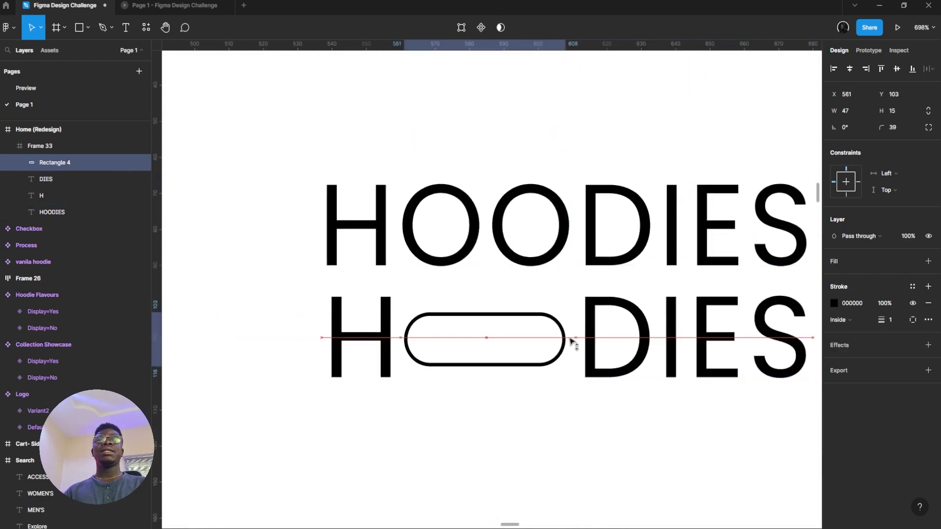
scroll(470, 325, "up", 3)
left_click_drag(475, 303, 479, 267)
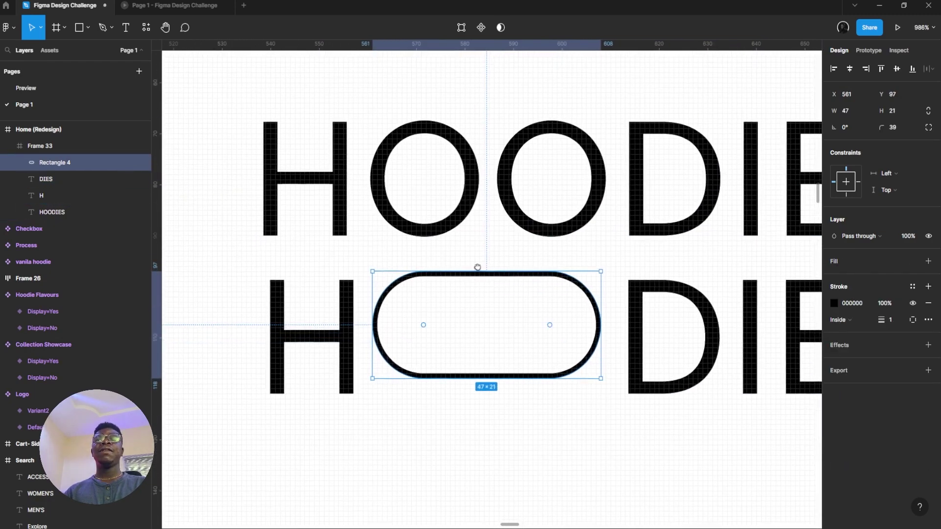
scroll(416, 77, "down", 2)
scroll(416, 77, "right", 1)
- Add a horizontal ruler guide at about 98, near the upper edge of the H and DIES letters
left_click_drag(425, 46, 559, 219)
scroll(607, 227, "up", 5)
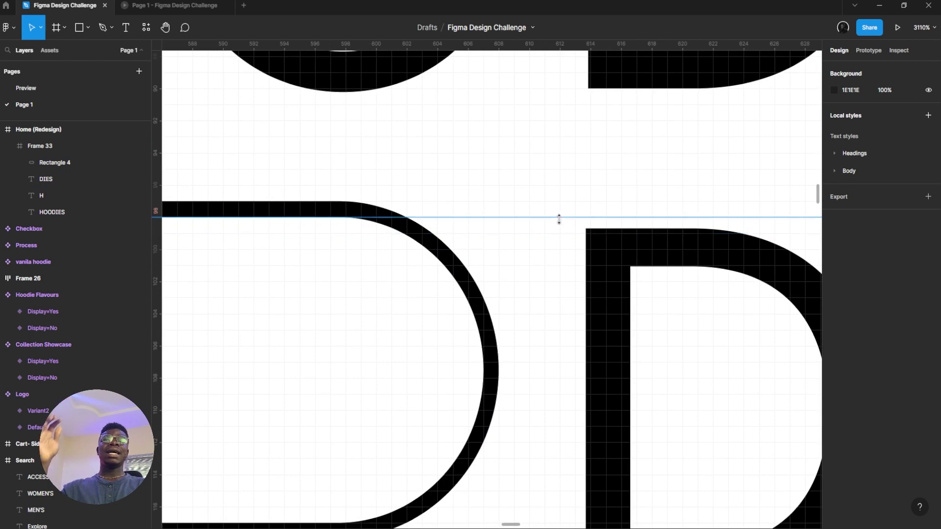
scroll(561, 223, "down", 8)
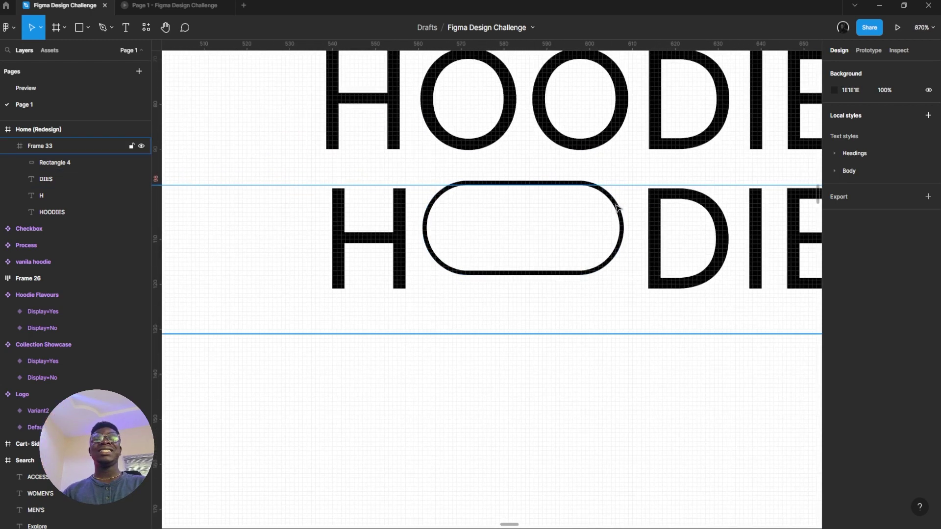
- Fit the pill shape to the letter height with a Y position of 99 and a height of 22
left_click(617, 205)
left_click(617, 205)
scroll(617, 208, "up", 4)
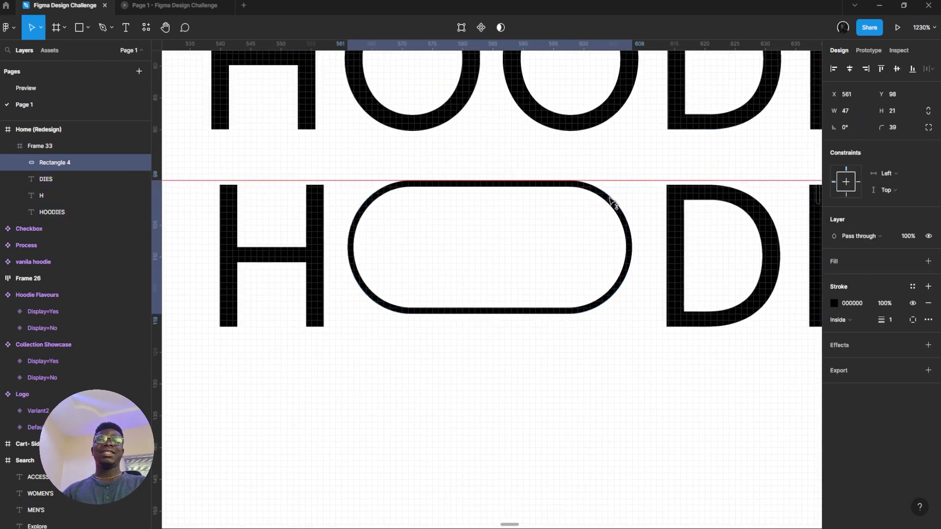
left_click_drag(518, 322, 436, 299)
scroll(437, 298, "down", 6)
scroll(437, 299, "up", 4)
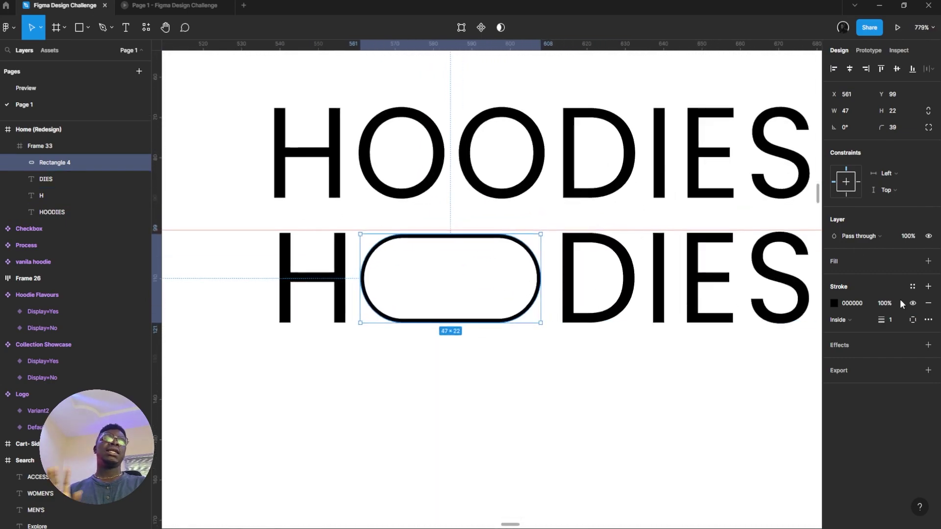
- Set the pill shape's stroke thickness to 3 to match the weight of the neighbouring letters
key("Up")
key("Up")
key("Up")
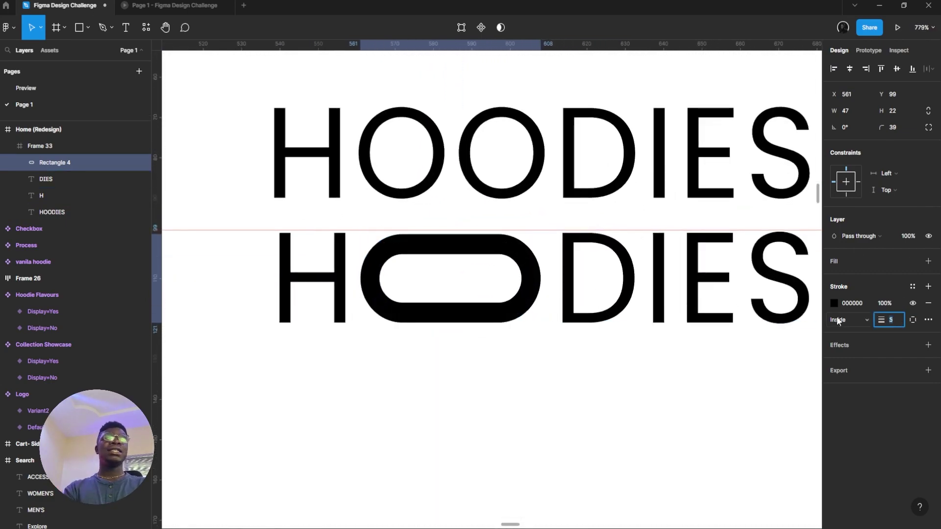
key("Down")
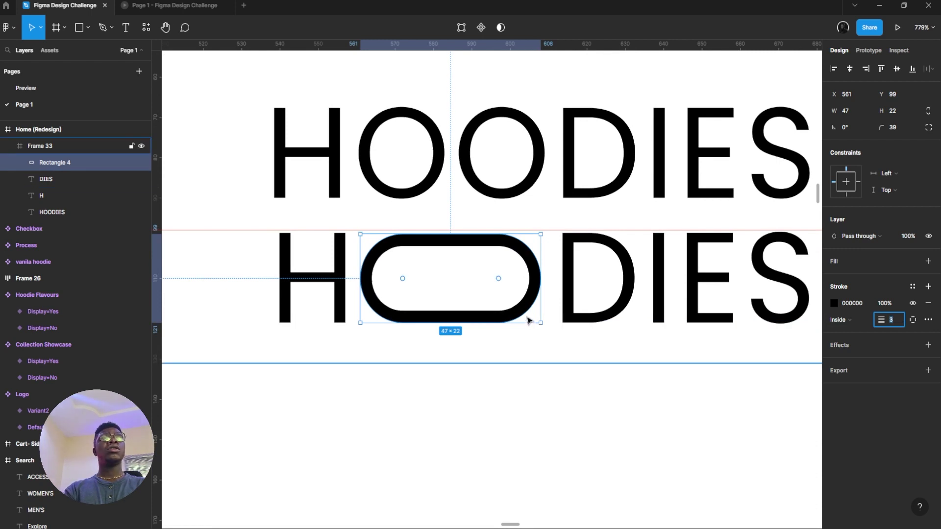
scroll(528, 321, "down", 5)
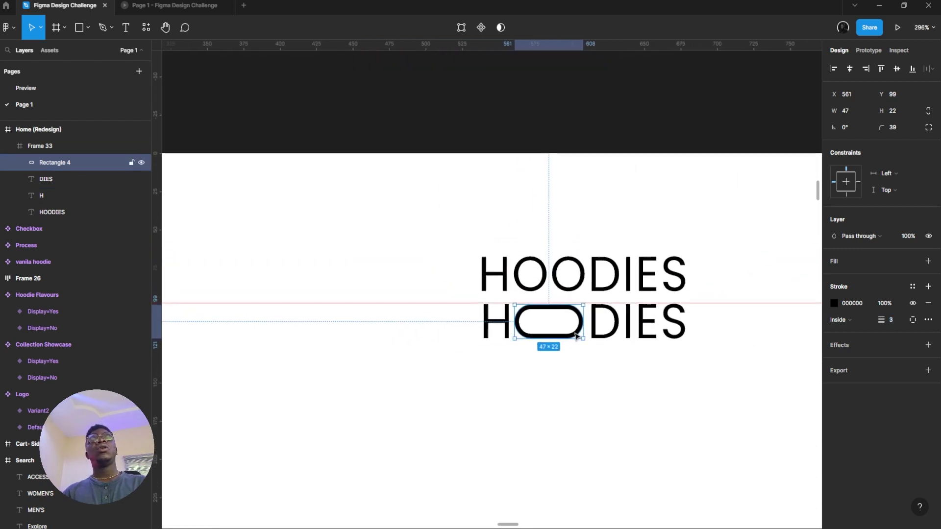
scroll(578, 334, "up", 4)
- Check the pill's advanced stroke settings, try enlarging it to about 88 by 41, and undo the resize
left_click(928, 320)
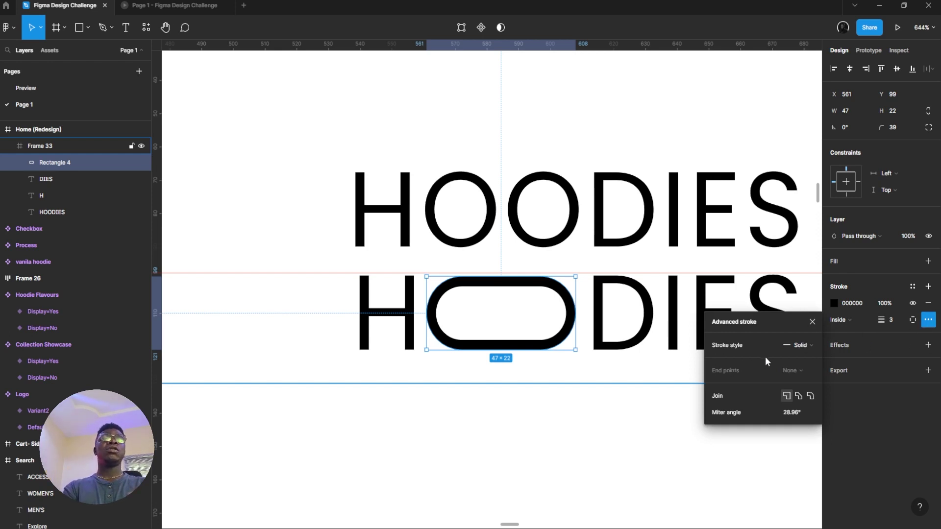
left_click_drag(471, 353, 431, 334)
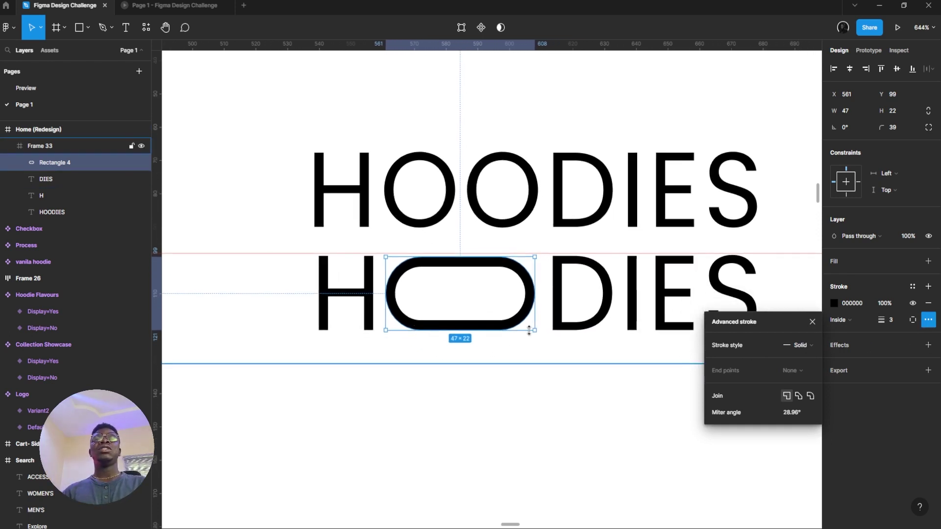
left_click_drag(534, 331, 658, 402)
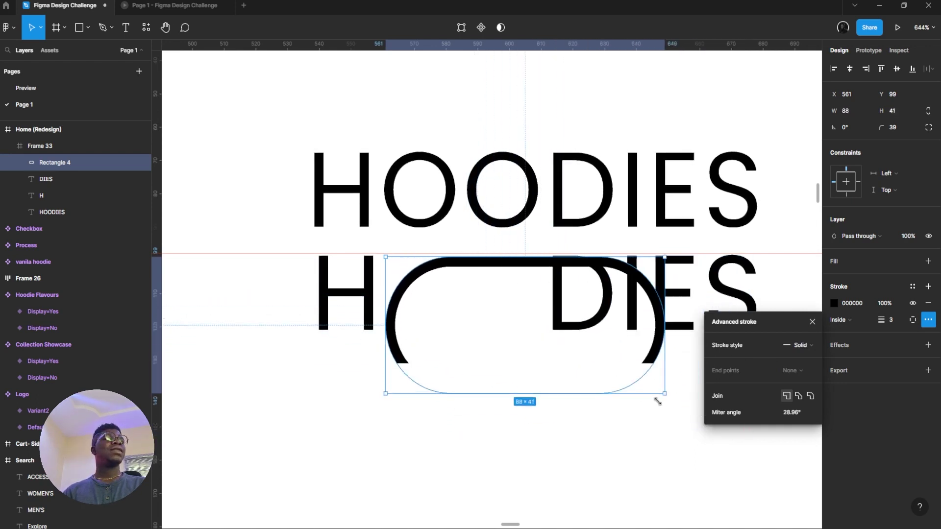
key("ctrl+z")
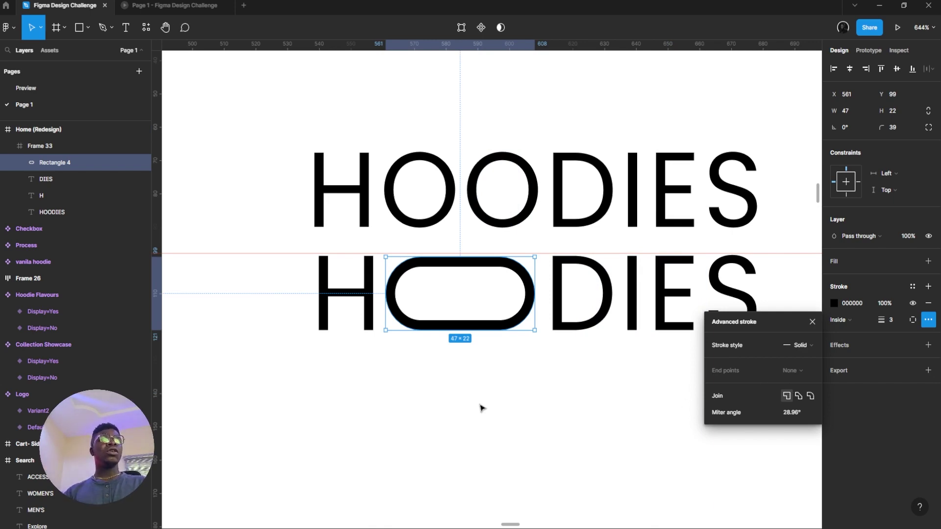
key("Escape")
- Set the font weight of the lower wordmark's H and DIES text to SemiBold
scroll(457, 338, "down", 5)
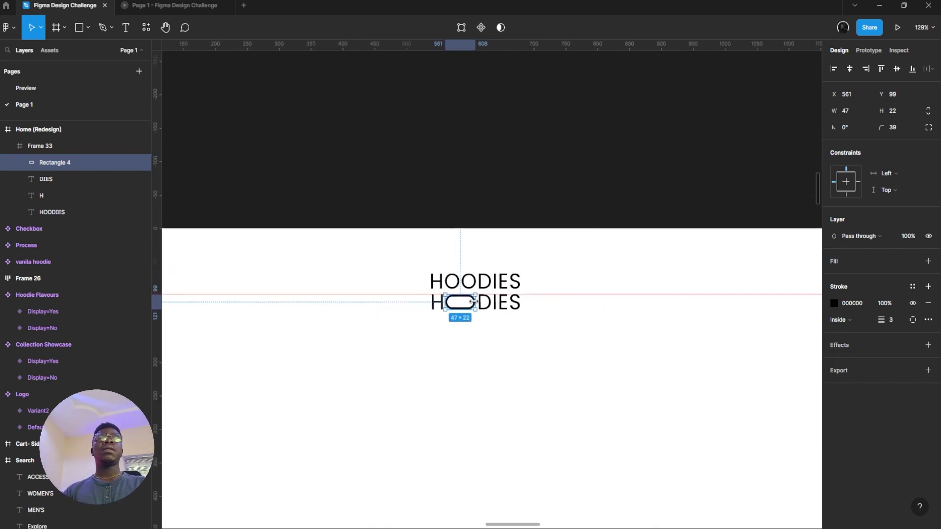
scroll(470, 302, "down", 5)
scroll(473, 301, "up", 5)
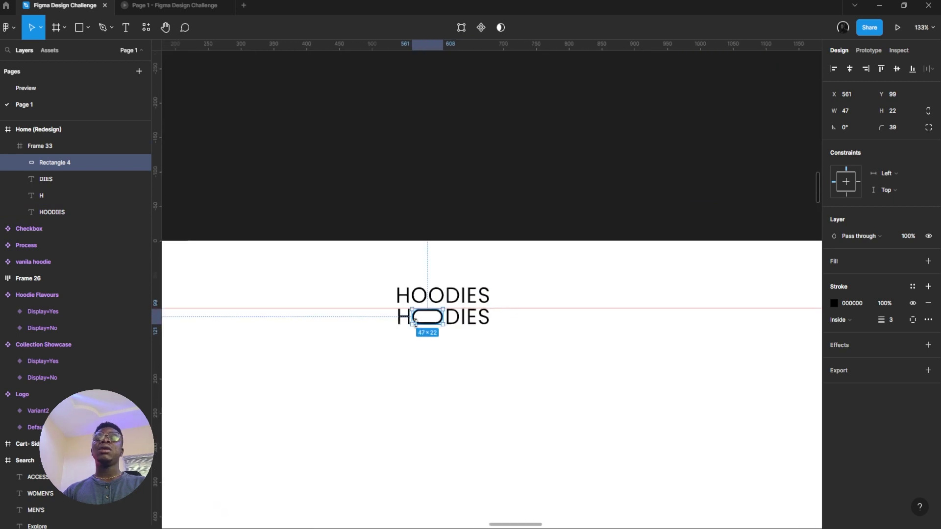
scroll(414, 322, "up", 5)
left_click(390, 316)
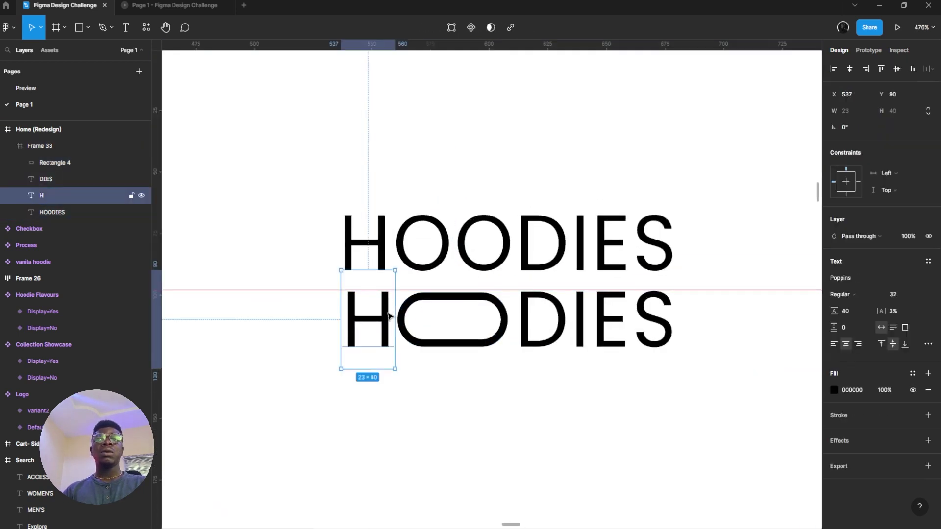
left_click(582, 319, "shift")
left_click(583, 319, "shift")
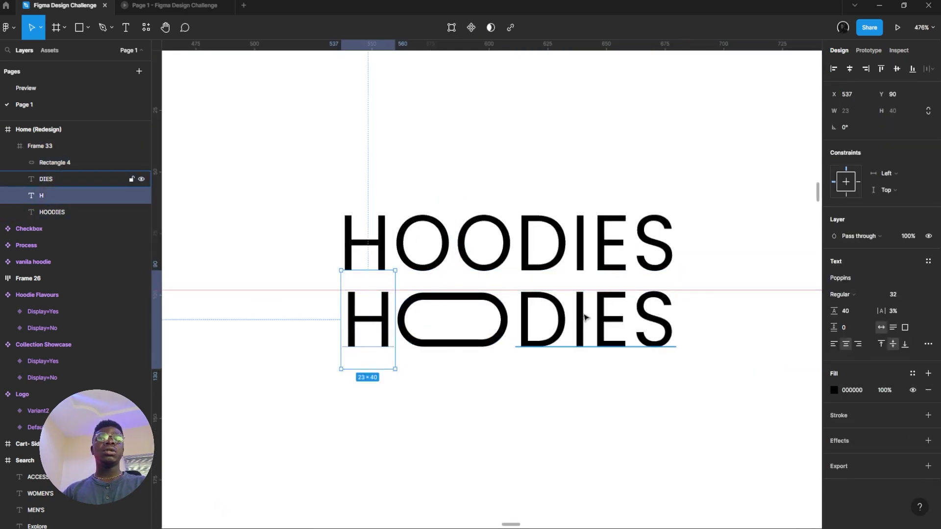
left_click(585, 317, "shift")
left_click(842, 337)
left_click(865, 361)
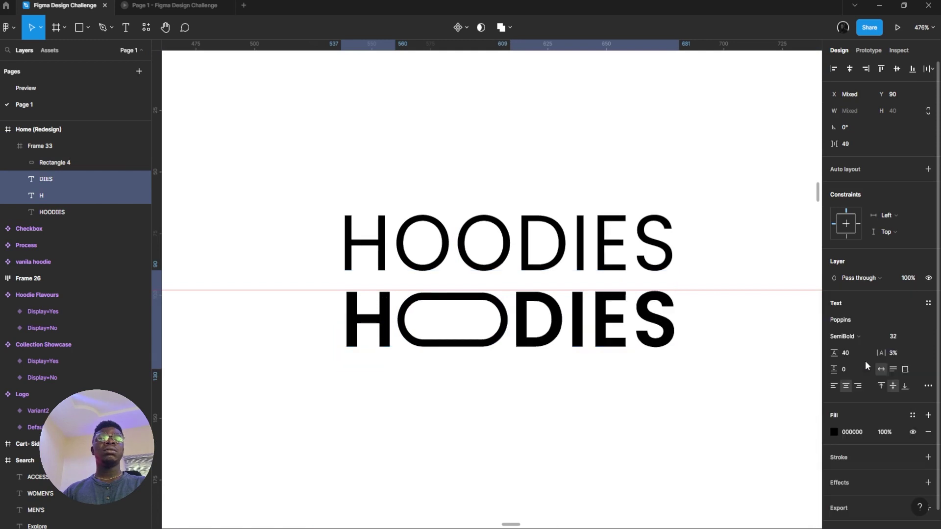
- Set the pill shape's stroke thickness to 4.5 to match the bolder letters
left_click(436, 343)
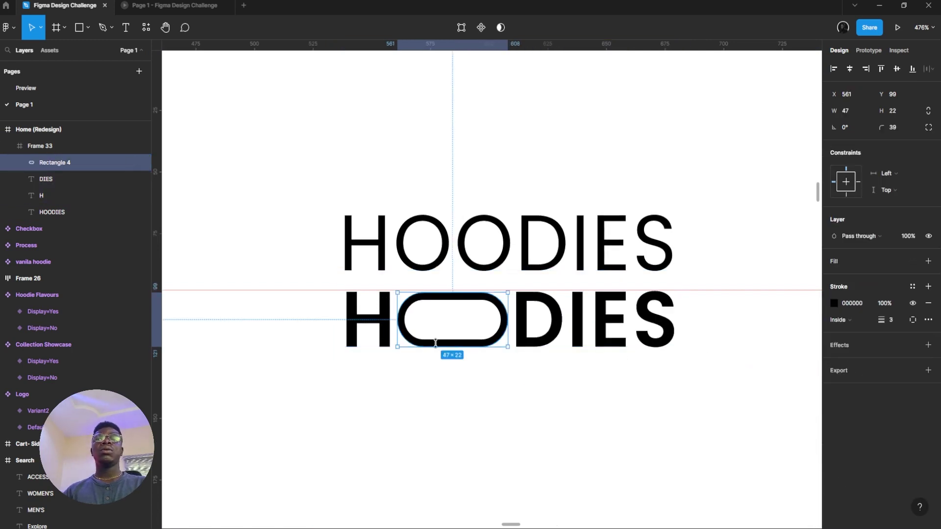
key("Up")
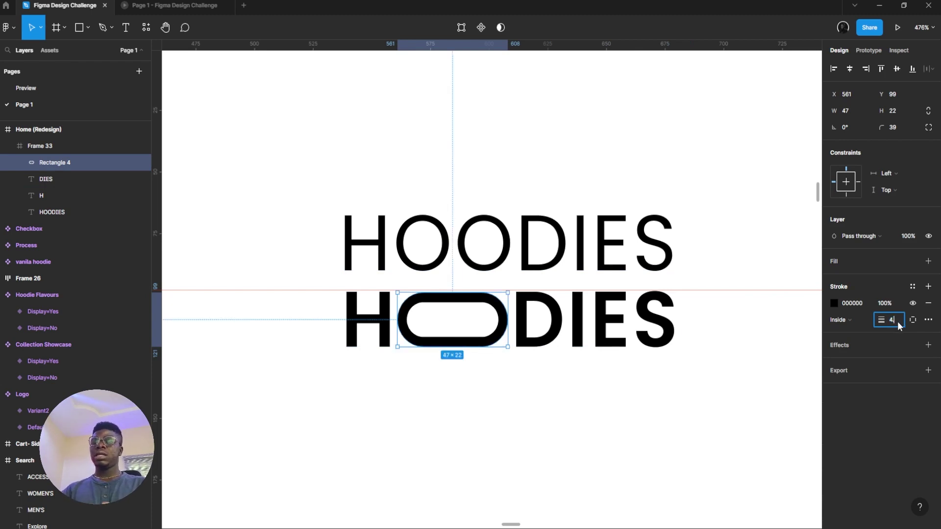
key("Return")
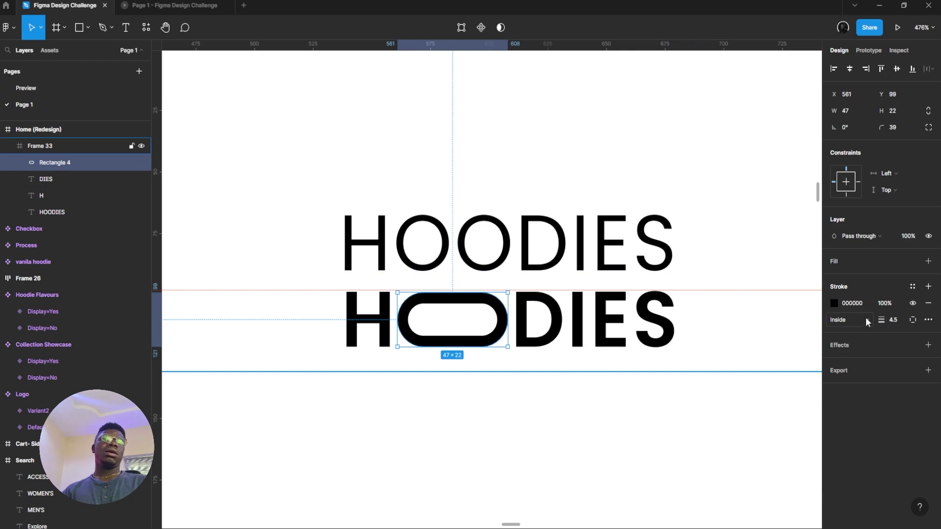
- Delete the original HOODIES reference text above the custom wordmark
left_click(623, 266)
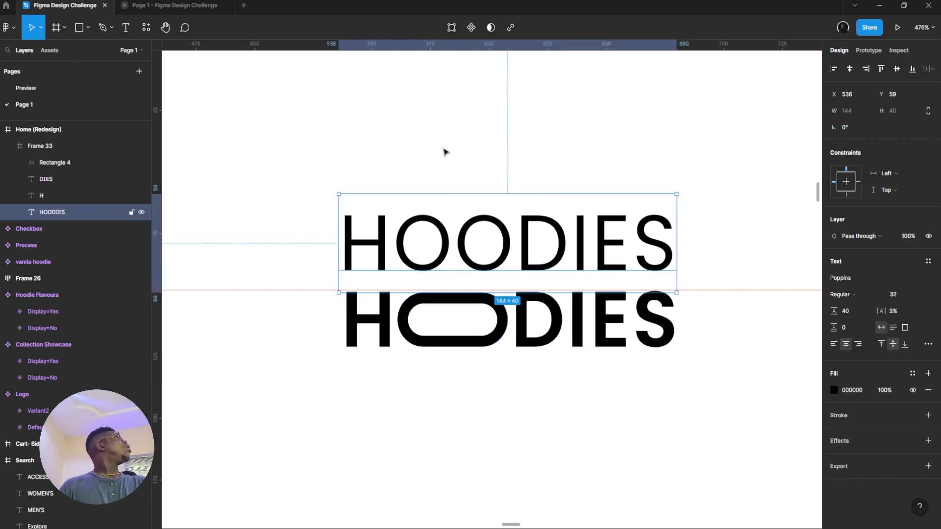
scroll(523, 254, "down", 3)
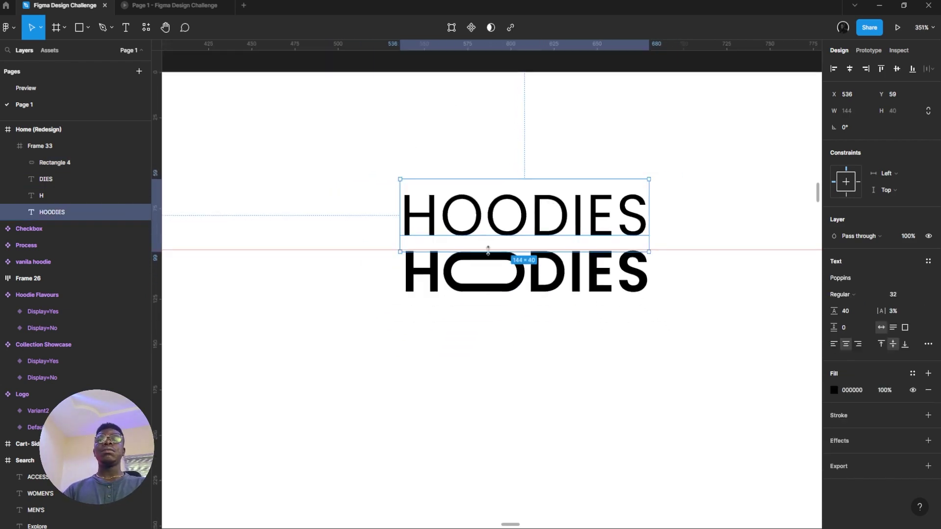
left_click(504, 279)
scroll(506, 283, "up", 6)
left_click(509, 288)
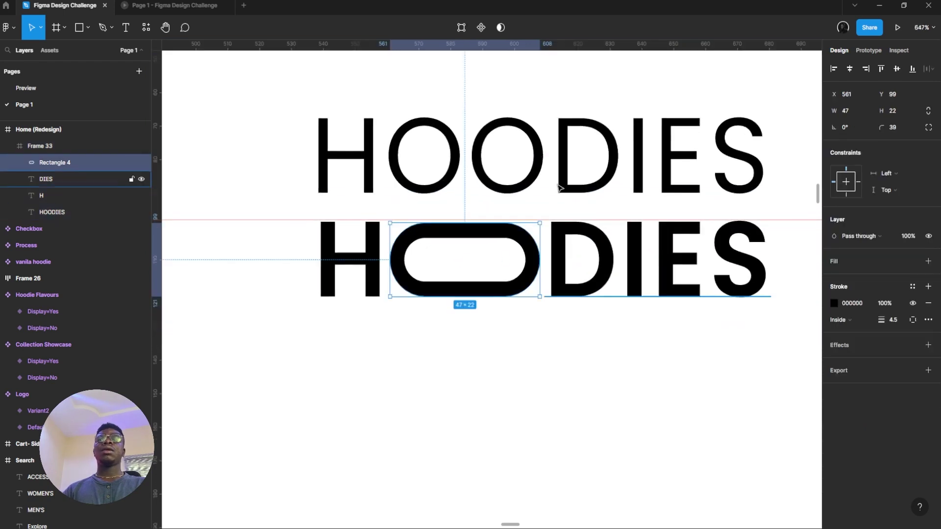
left_click(559, 188)
key("Delete")
- Move the H, pill and DIES together up to a Y position of about 45 and check the wordmark in the prototype preview
left_click(533, 255)
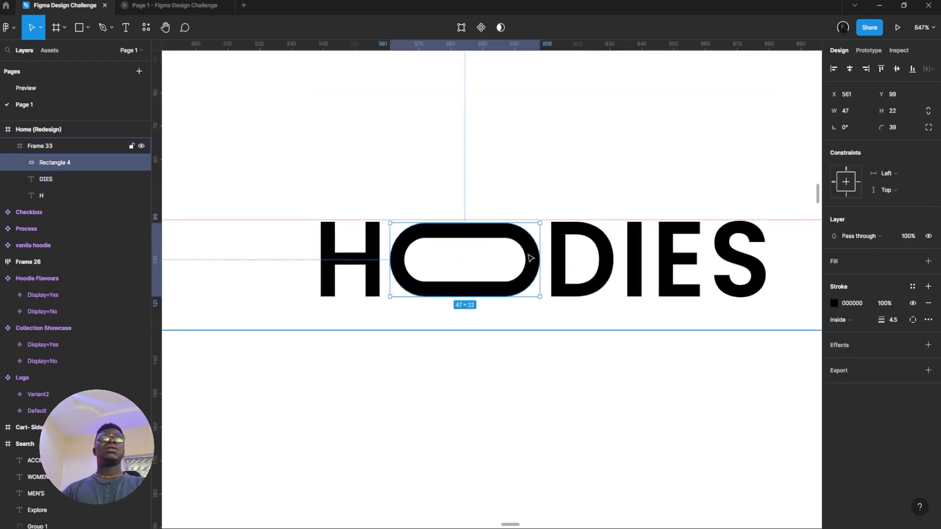
left_click(360, 260, "shift")
left_click(563, 250, "shift")
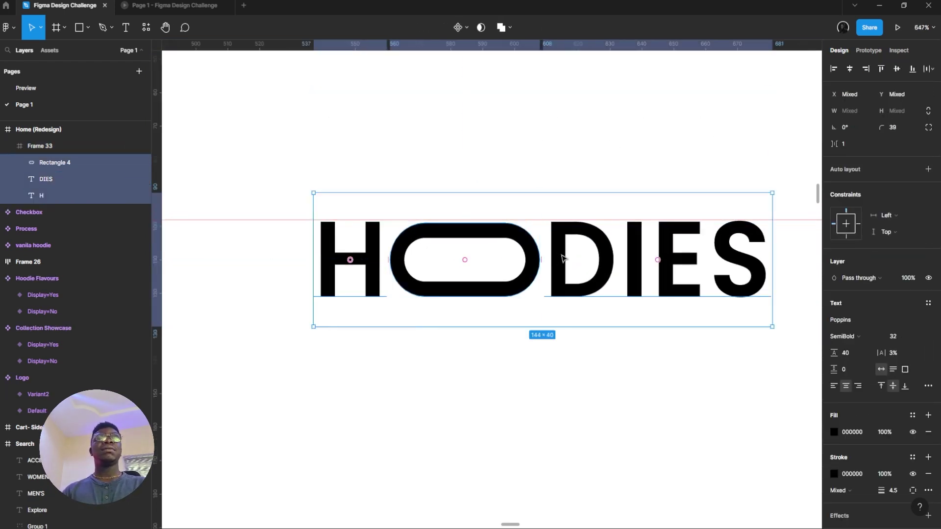
scroll(540, 333, "down", 3)
left_click_drag(533, 319, 533, 238)
left_click(181, 5)
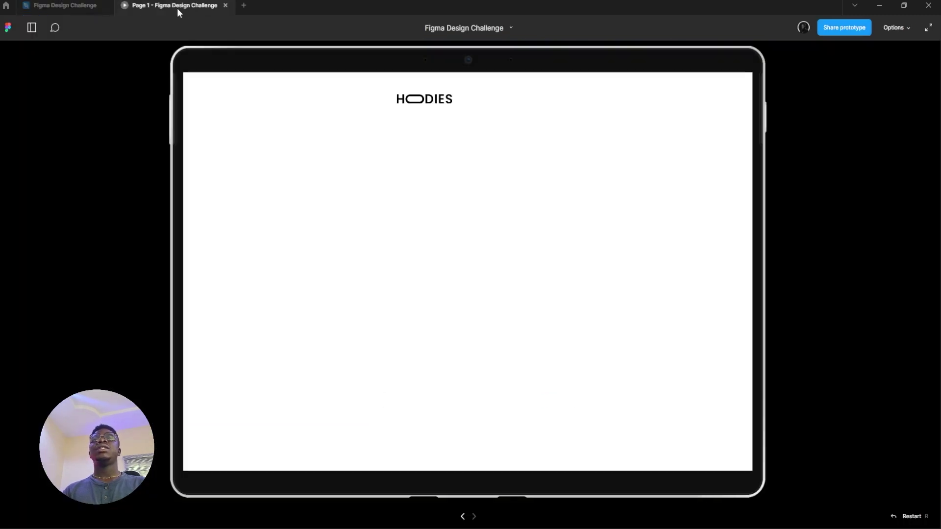
left_click(65, 8)
scroll(458, 235, "up", 3)
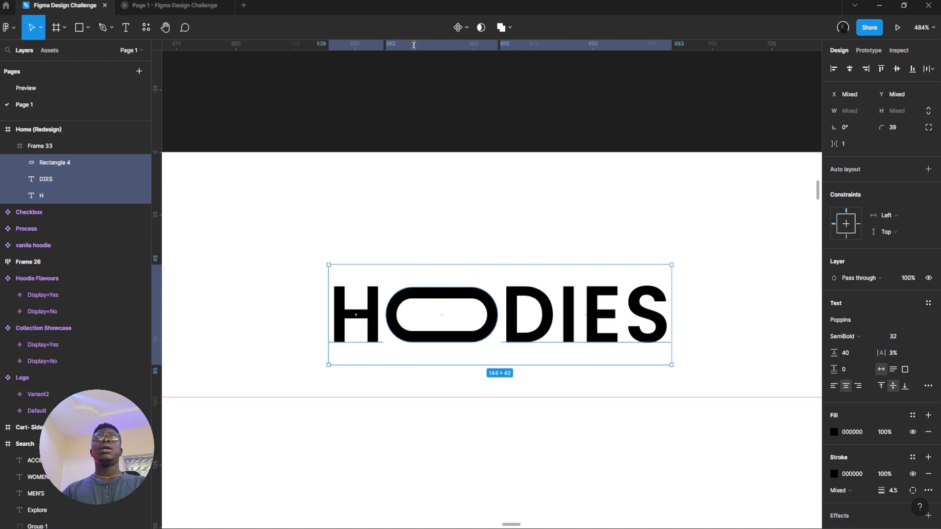
scroll(420, 270, "up", 4)
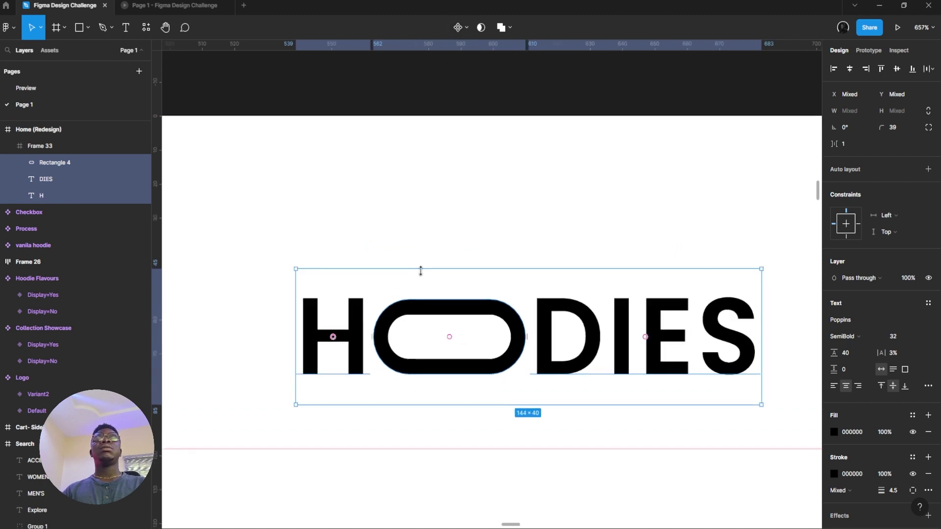
- Flatten the H, pill and DIES into a single vector shape
left_click(576, 200)
left_click(558, 201, "shift")
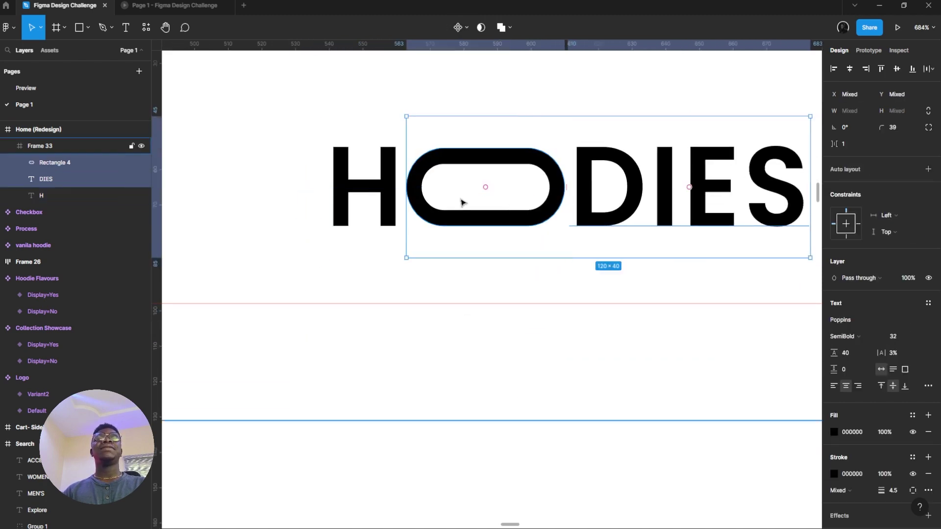
left_click(387, 188, "shift")
right_click(387, 186)
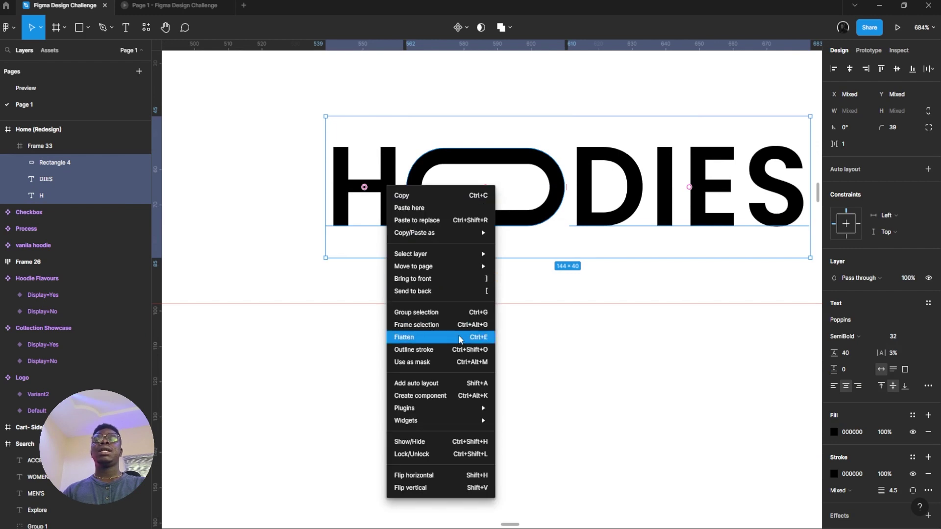
left_click(453, 337)
left_click_drag(490, 174, 401, 193)
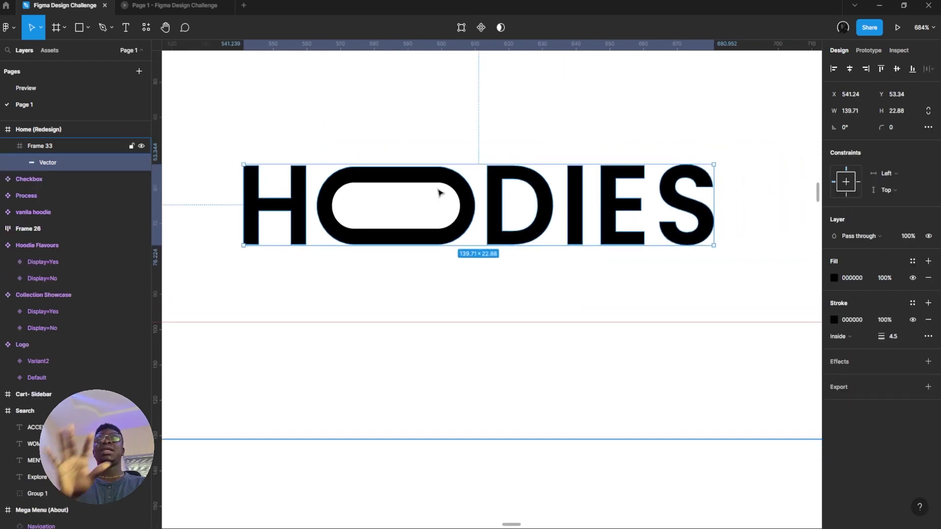
- Turn the flattened wordmark into a component and move it onto the empty canvas above the Home (Redesign) frame
left_click(483, 26)
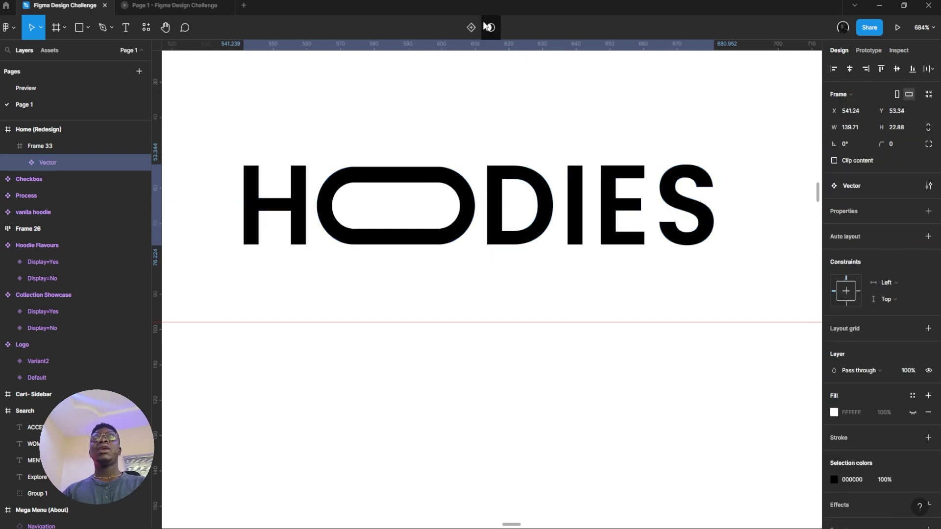
scroll(491, 264, "down", 5)
scroll(494, 262, "up", 3)
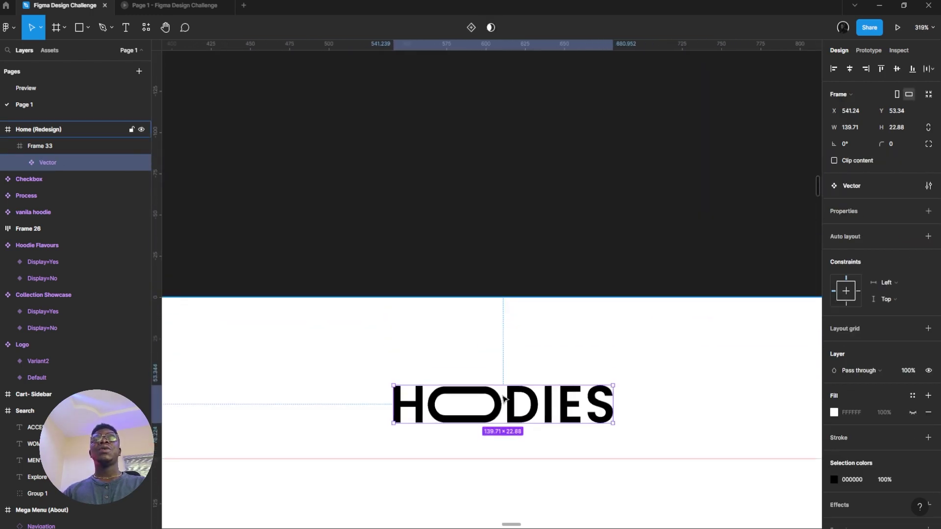
left_click_drag(510, 401, 515, 176)
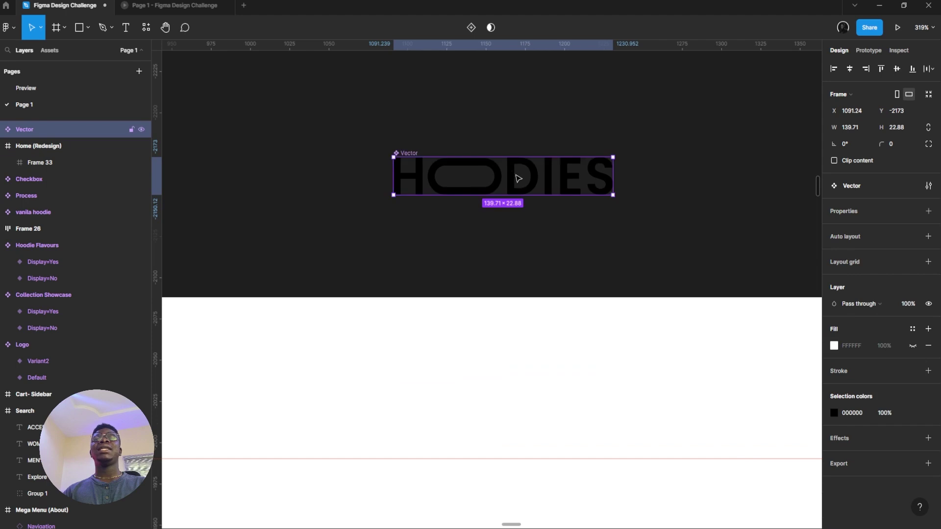
scroll(416, 168, "down", 2)
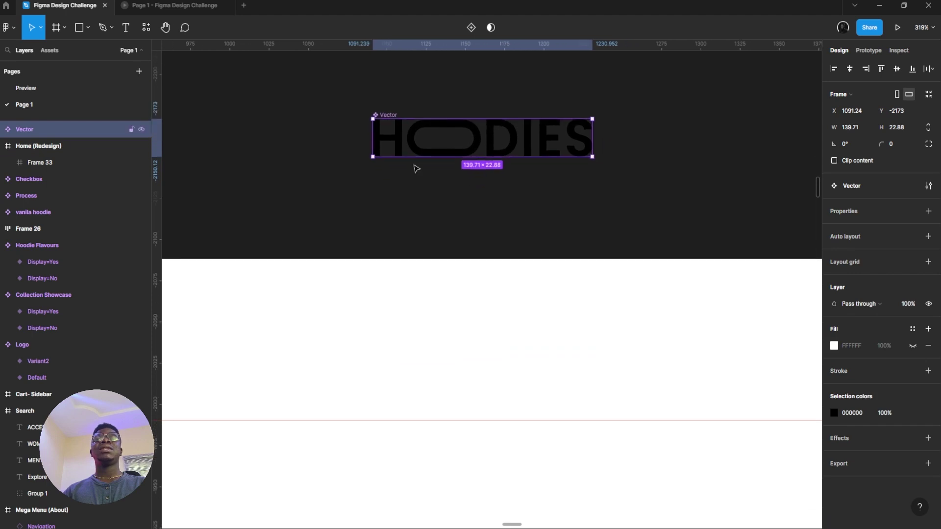
- Try adding a second variant to the wordmark component, select the default variant's vector, and undo the variant
left_click(471, 27)
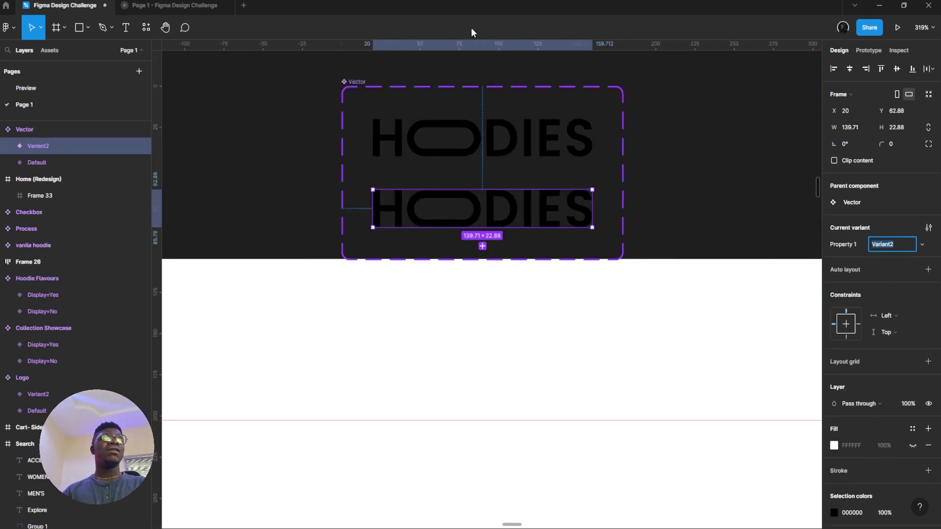
left_click(468, 141)
double_click(482, 145)
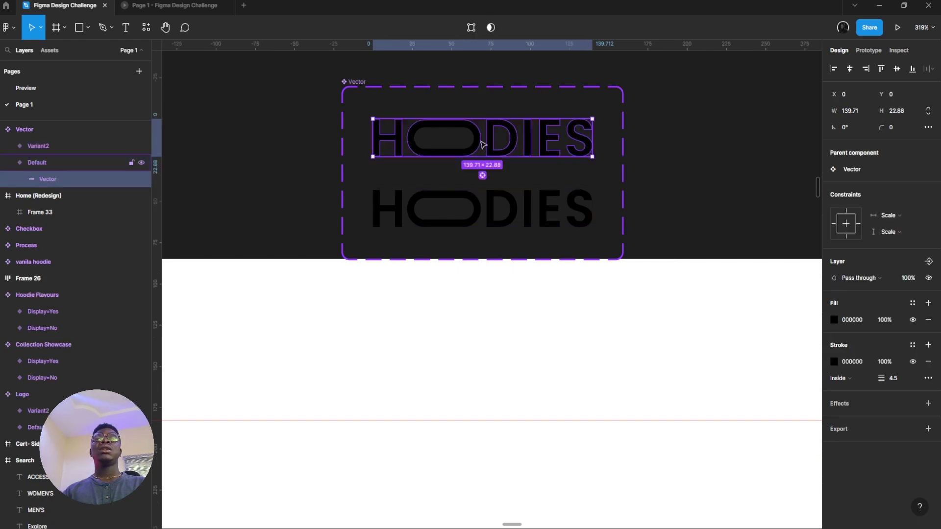
key("ctrl+z")
key("ctrl+z")
key("ctrl+z")
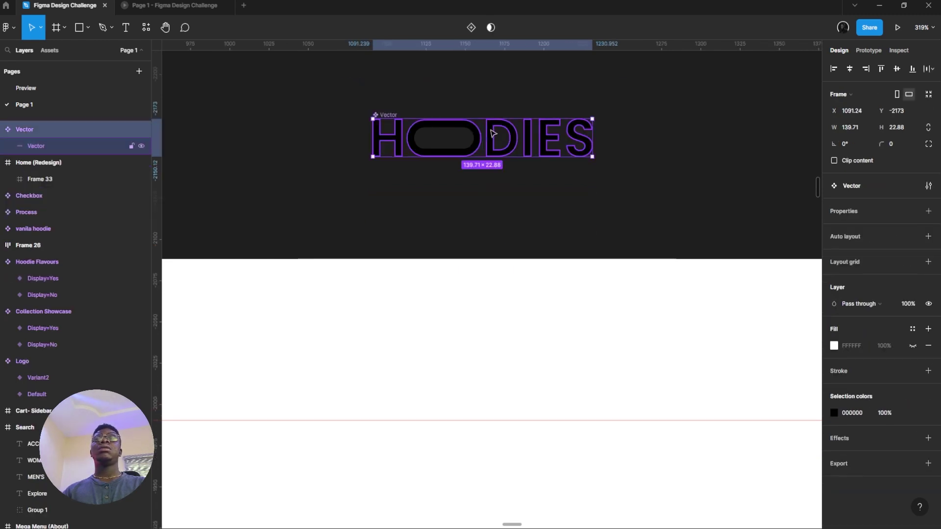
- Undo the component's move and creation, and create the component again from the flattened wordmark inside the frame
left_click_drag(437, 165, 426, 66)
key("ctrl+z")
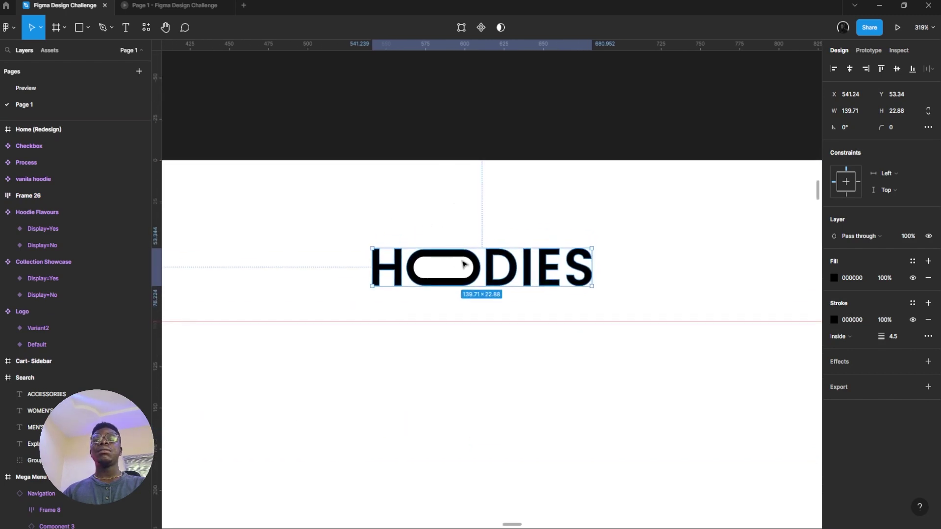
scroll(462, 265, "up", 1)
left_click(480, 30)
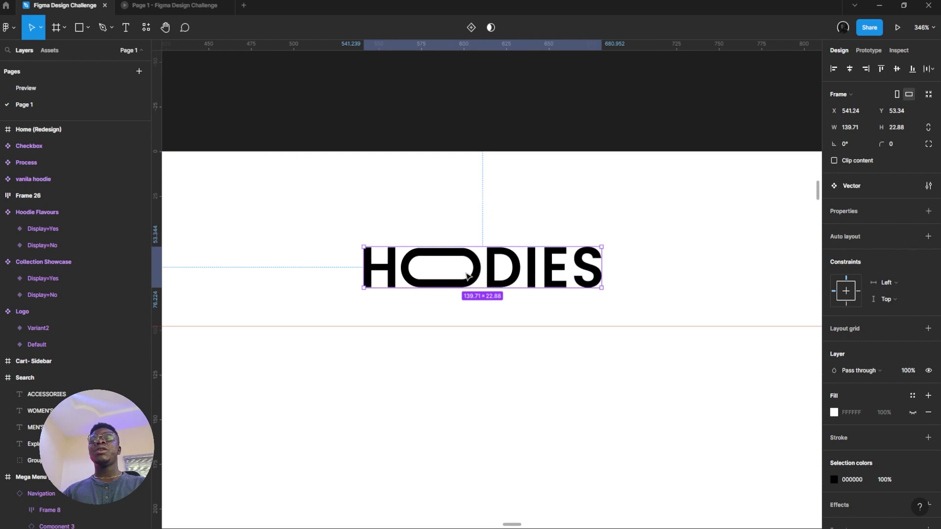
double_click(493, 273)
- Undo the component creation and the flattening to restore the separate H, pill and DIES layers
key("ctrl+z")
key("ctrl+z")
key("ctrl+z")
key("ctrl+z")
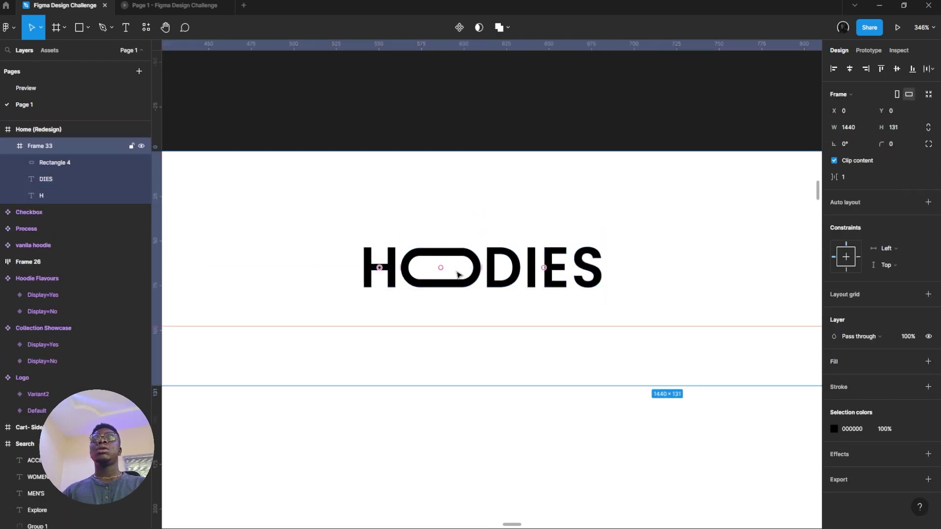
left_click(492, 272)
left_click(473, 287)
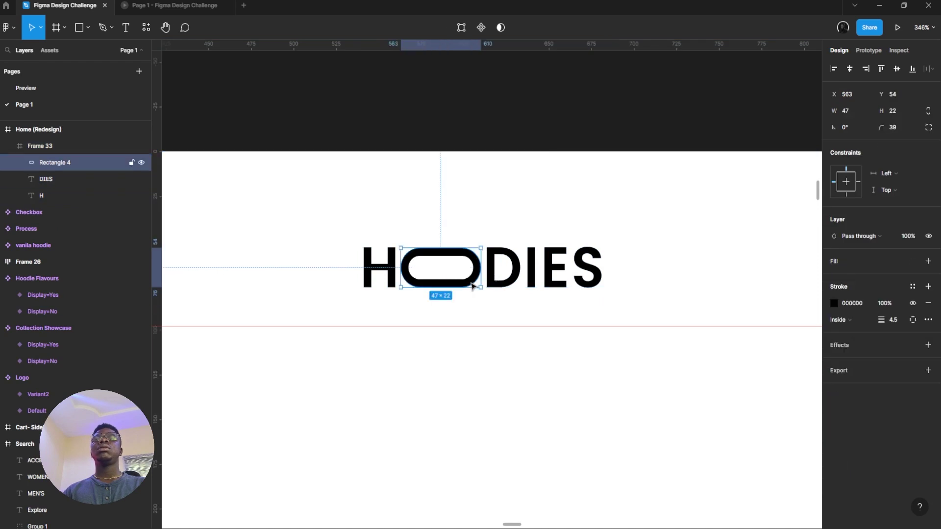
left_click(436, 306)
left_click(387, 287)
left_click(436, 287, "shift")
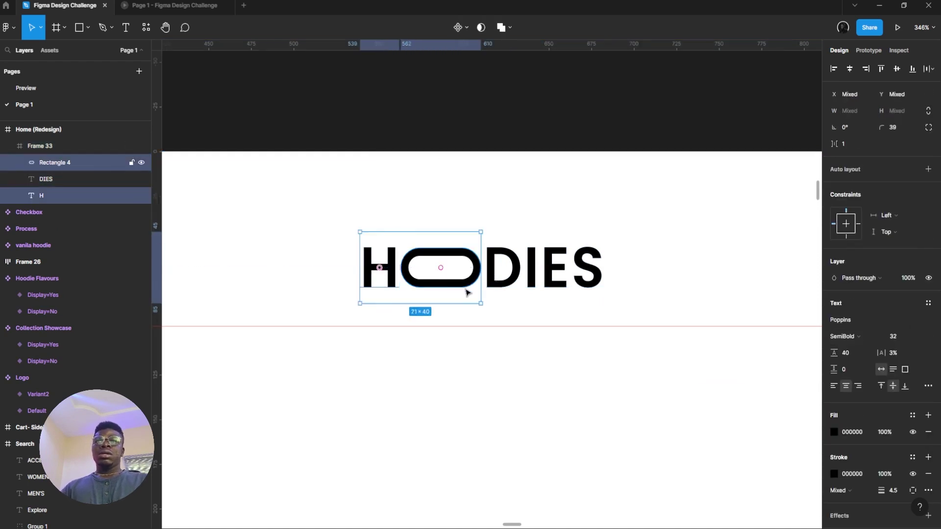
left_click(505, 290, "shift")
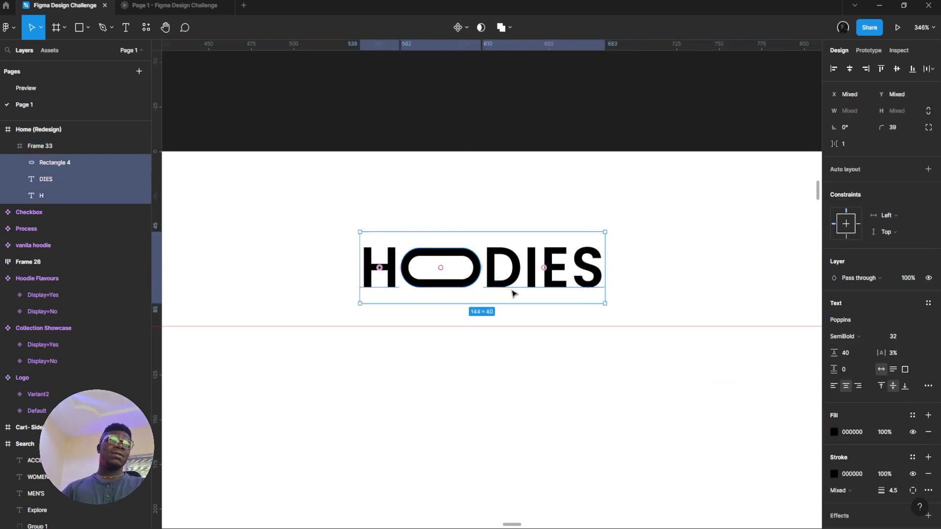
left_click(476, 281)
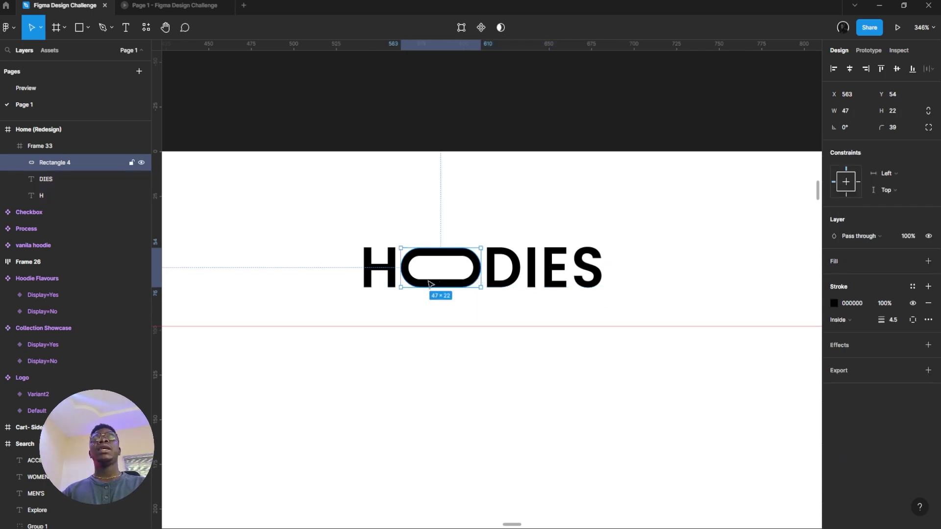
left_click(380, 269, "shift")
left_click(512, 268, "shift")
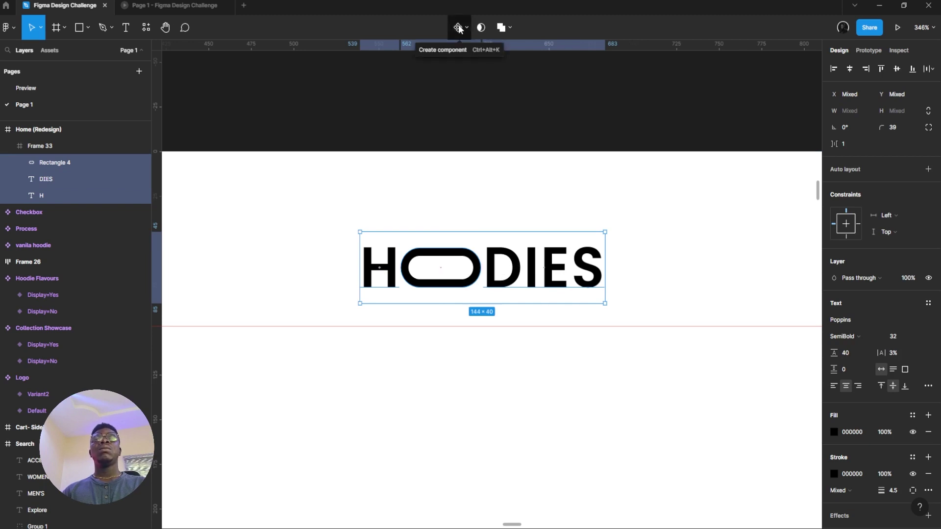
- Flatten the H text and the DIES text of the wordmark into separate vector shapes
left_click(379, 267)
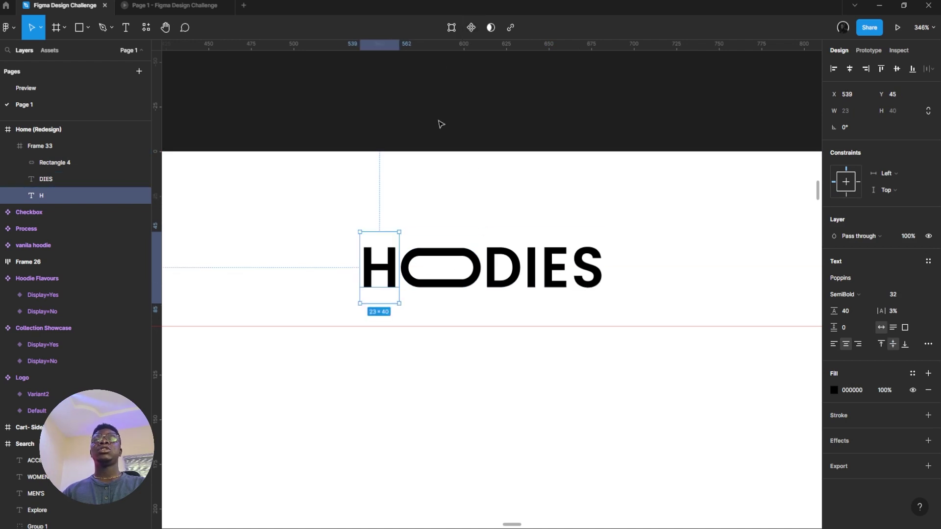
right_click(374, 263)
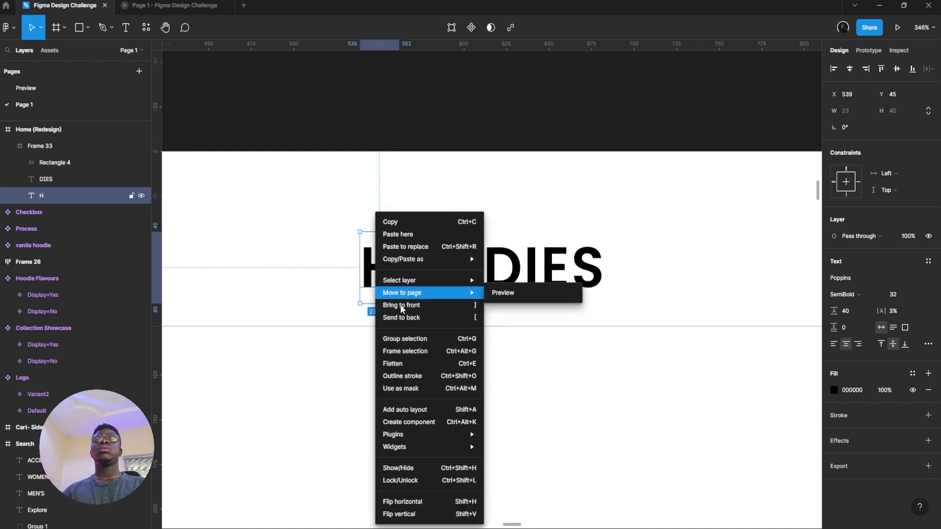
left_click(431, 363)
right_click(500, 260)
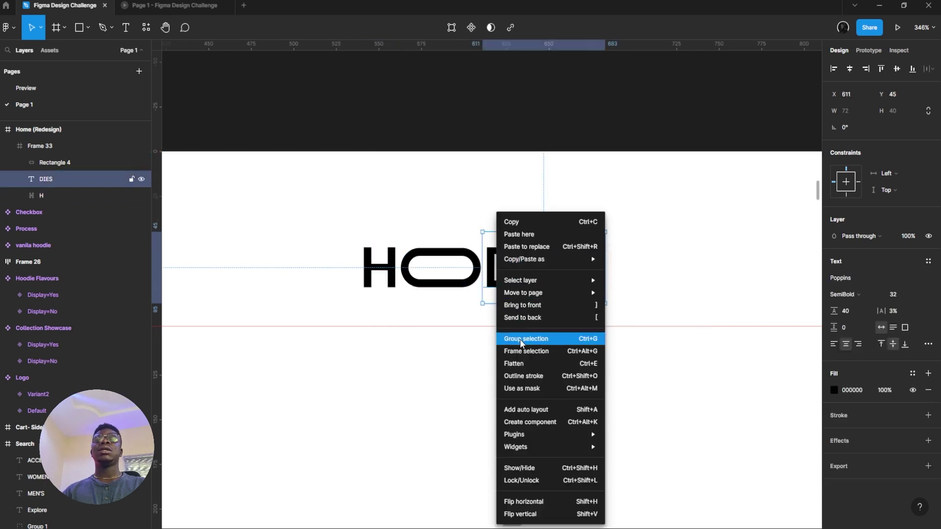
left_click(515, 364)
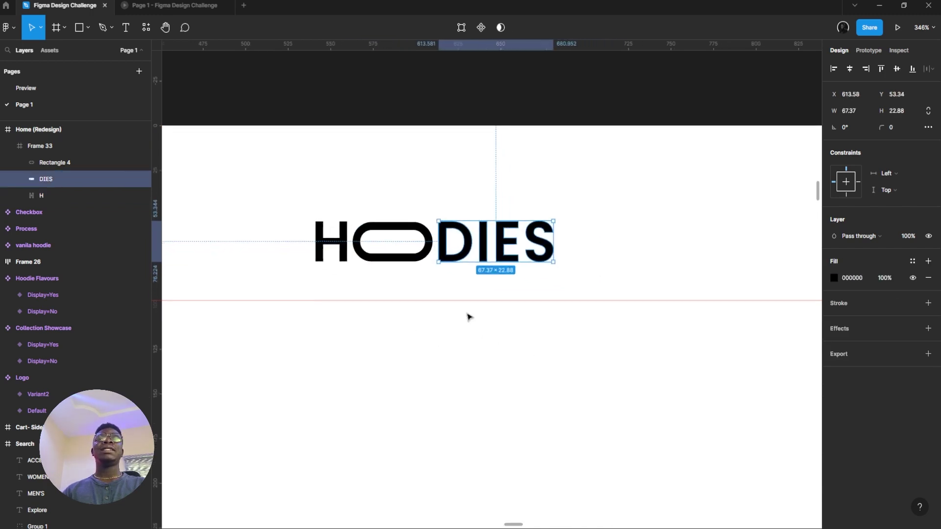
- Try stretching the flattened DIES letters wider, and undo the stretch
scroll(489, 271, "down", 3)
scroll(489, 271, "up", 2)
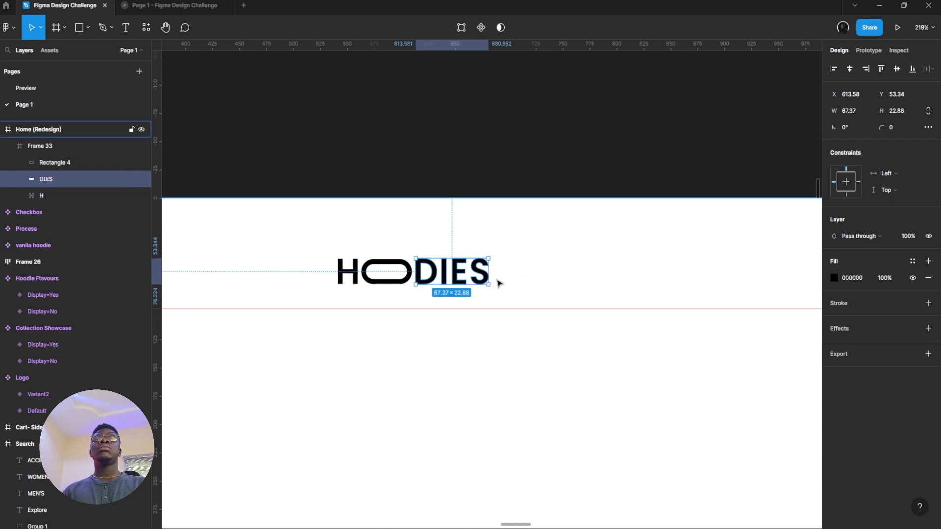
scroll(498, 283, "up", 2)
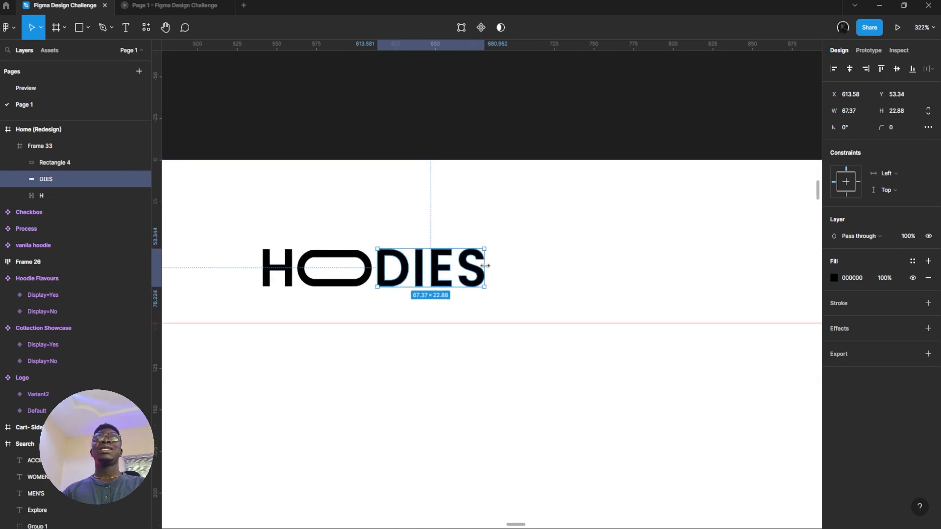
left_click_drag(485, 267, 569, 265)
key("ctrl+z")
- Add a throwaway DFDFDF text above the wordmark, move it around and delete it again
scroll(349, 301, "up", 2)
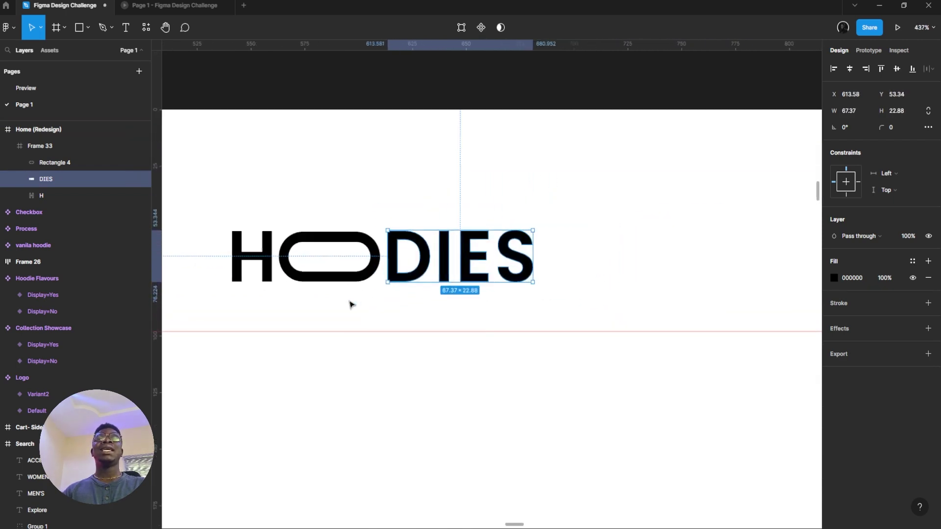
left_click(336, 280, "shift")
left_click(267, 275, "shift")
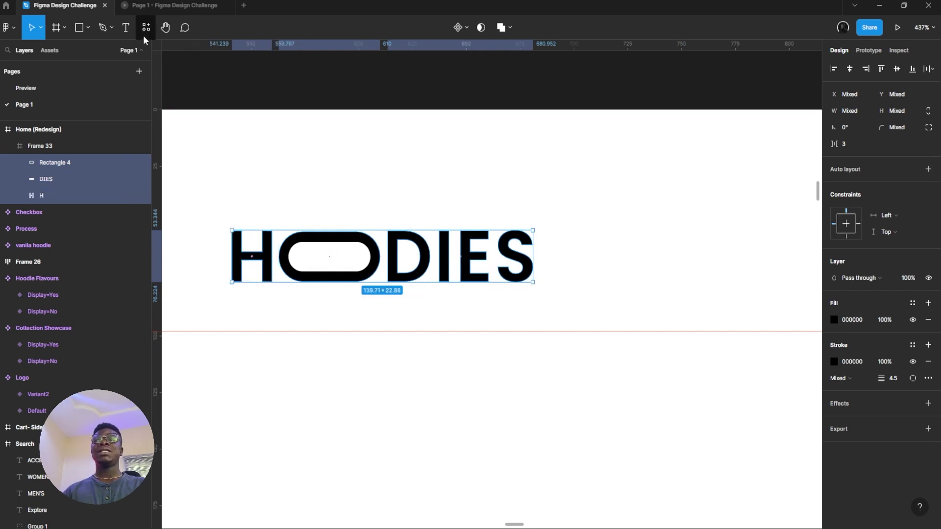
left_click(126, 27)
left_click(385, 114)
type("DFDFDF")
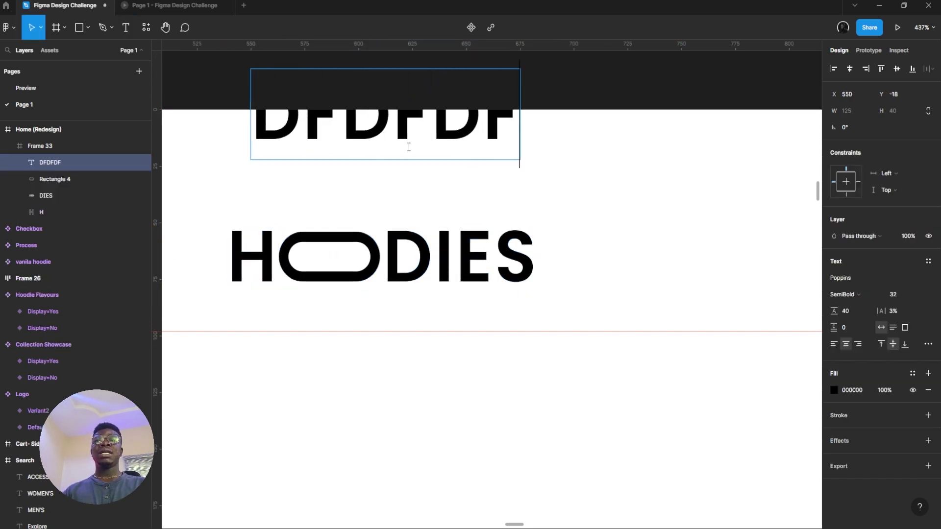
key("Escape")
left_click_drag(437, 137, 550, 195)
left_click_drag(633, 216, 753, 276)
key("Delete")
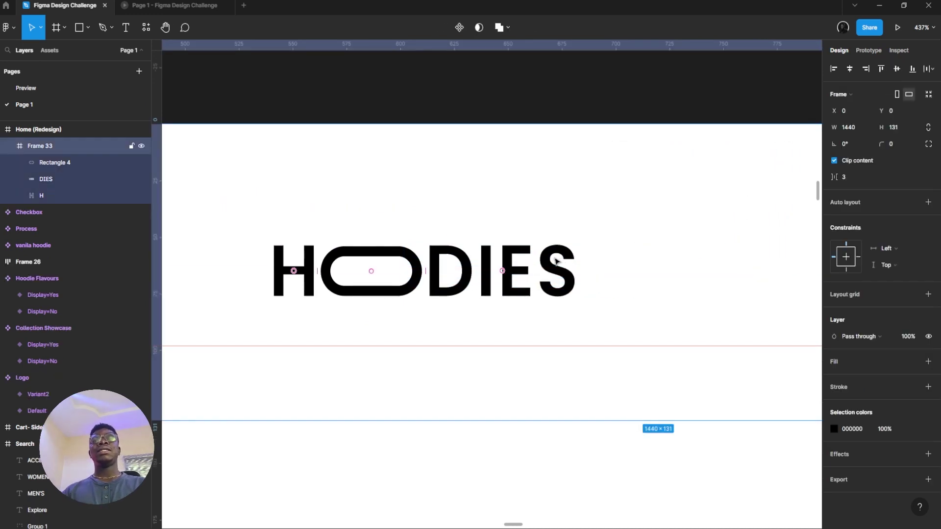
- Turn the H, pill and DIES shapes together into a single component
left_click(548, 264)
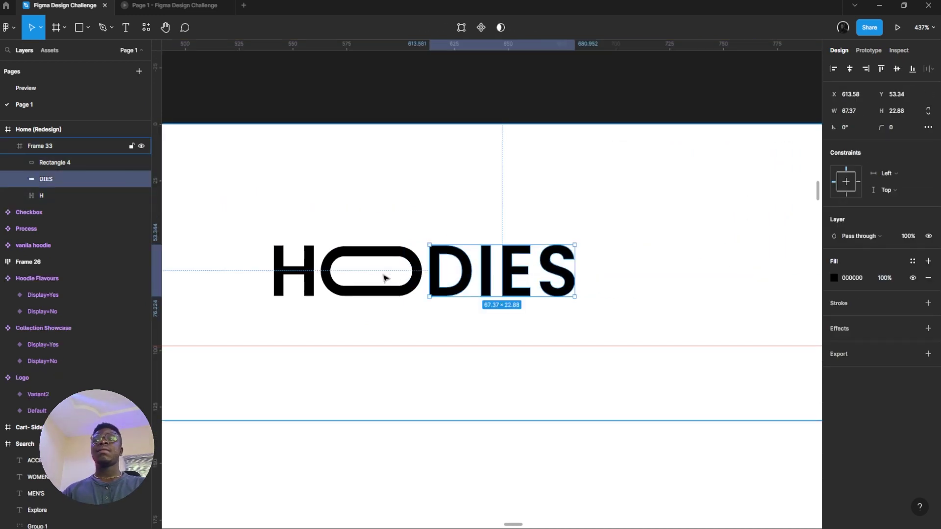
left_click(311, 282, "shift")
left_click(377, 294, "shift")
scroll(377, 293, "left", 2)
scroll(376, 293, "up", 1)
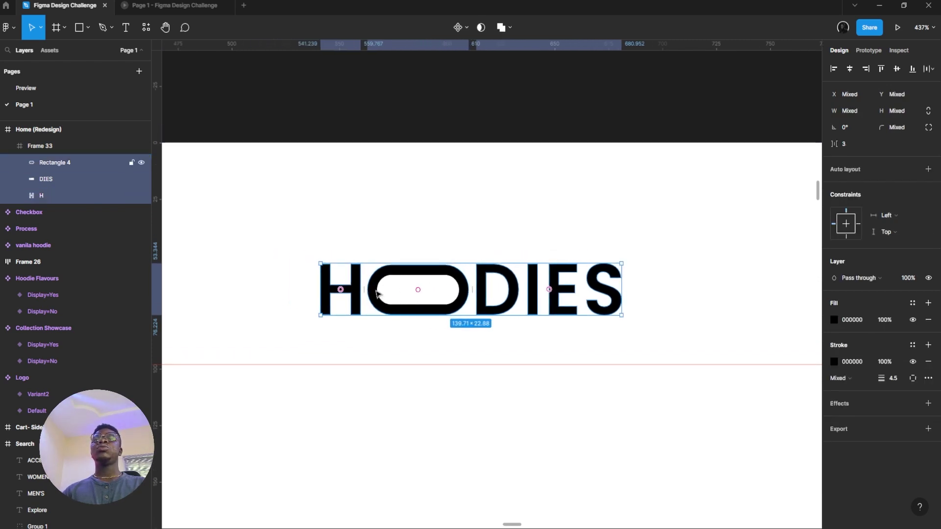
left_click(459, 28)
scroll(490, 304, "up", 2)
scroll(490, 304, "left", 1)
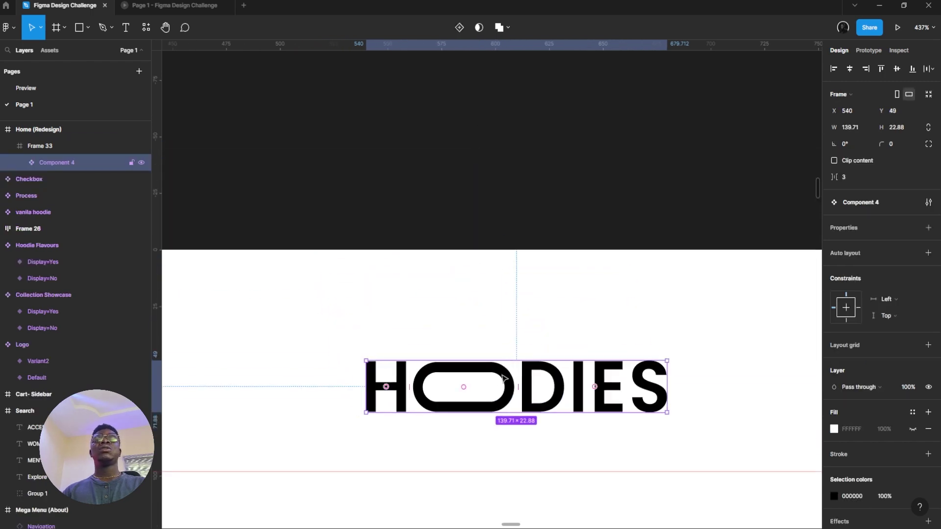
double_click(503, 377)
scroll(503, 343, "down", 3)
scroll(507, 264, "up", 3)
double_click(506, 265)
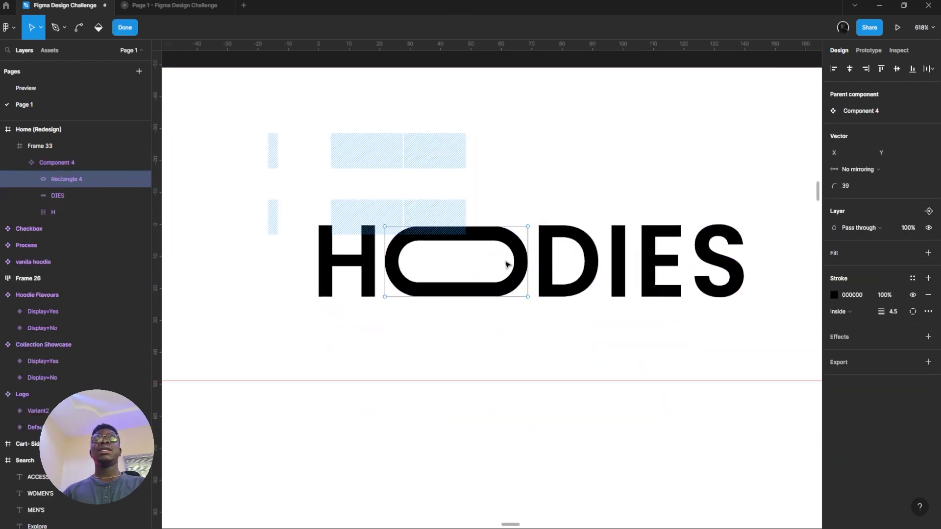
key("Escape")
key("Escape")
left_click(523, 258)
double_click(524, 257)
double_click(515, 256)
key("Escape")
mouse_move(528, 251)
left_mouse_down()
mouse_move(454, 245)
mouse_move(523, 247)
left_mouse_up()
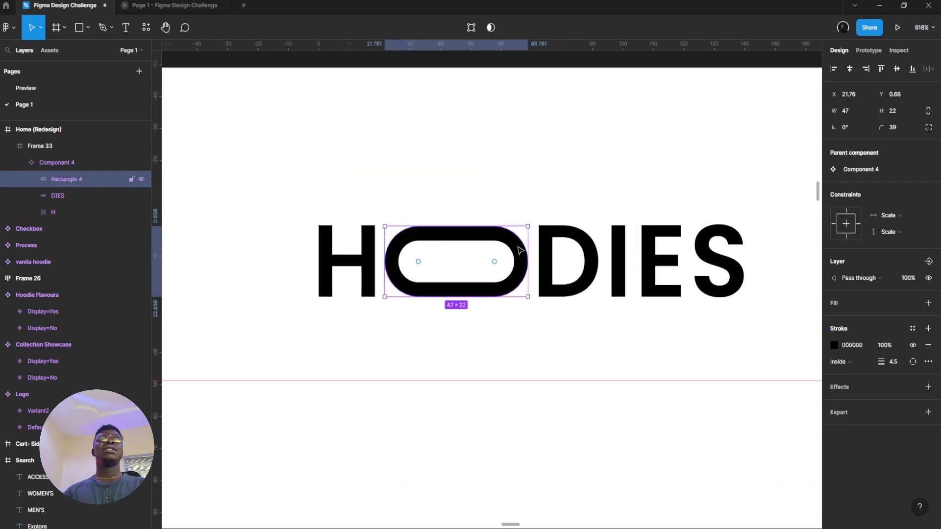
scroll(576, 315, "up", 3)
left_click(575, 315)
left_click(568, 358)
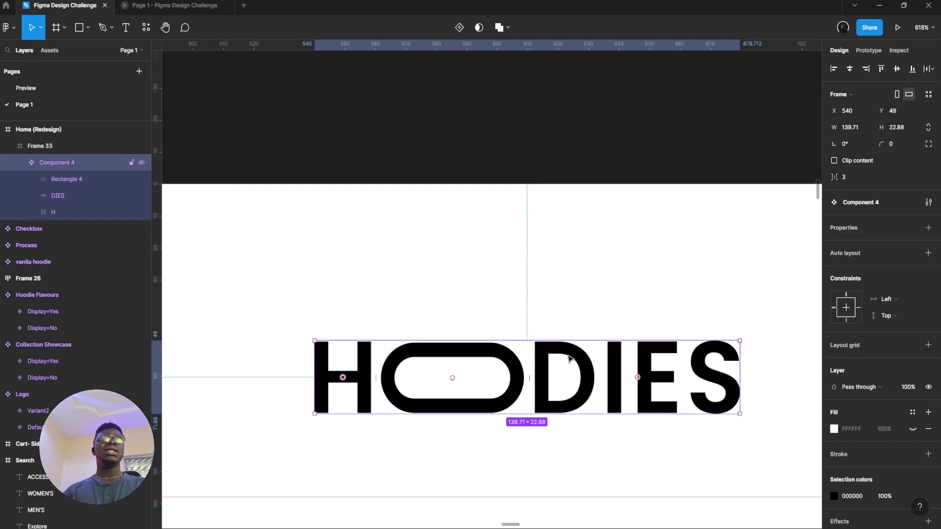
- Narrow the double-O pill inside the component to a single round O and set its width to 22
scroll(517, 292, "down", 3)
double_click(494, 290)
left_click_drag(505, 289, 427, 282)
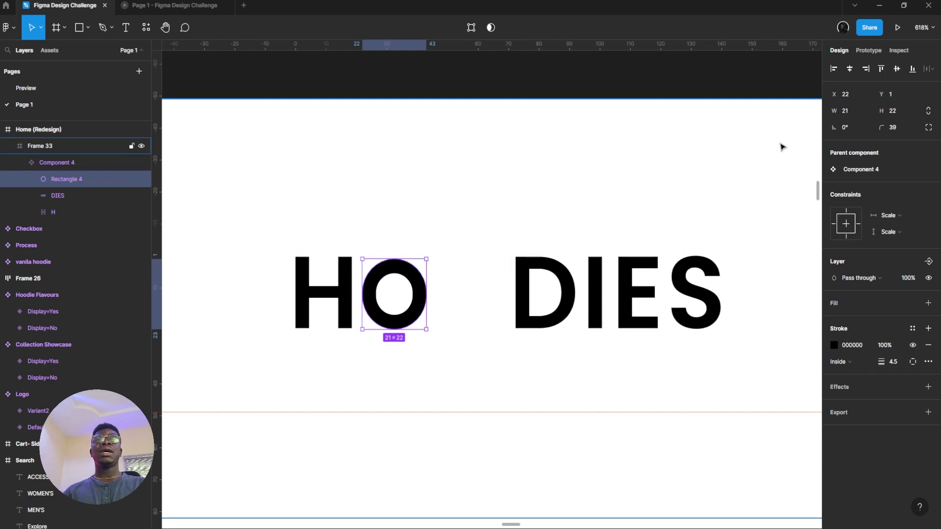
left_click(853, 110)
type("22")
key("Return")
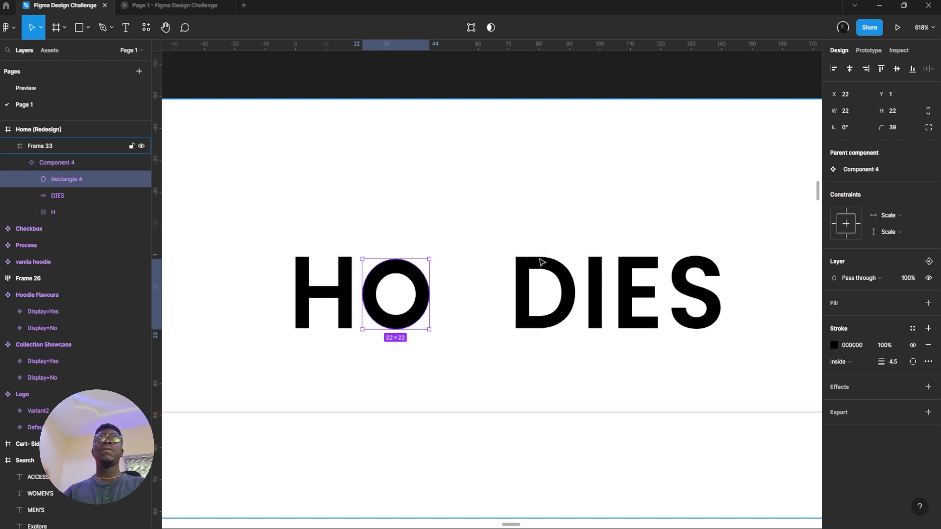
- Move the DIES letters inside the component up against the round O to close the gap
key("Escape")
left_click(571, 274)
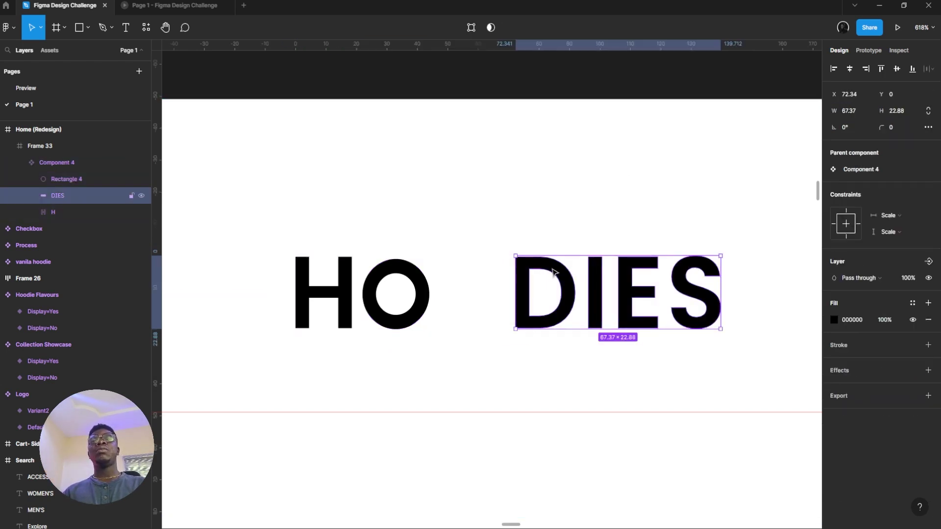
left_click_drag(553, 272, 482, 267)
key("Escape")
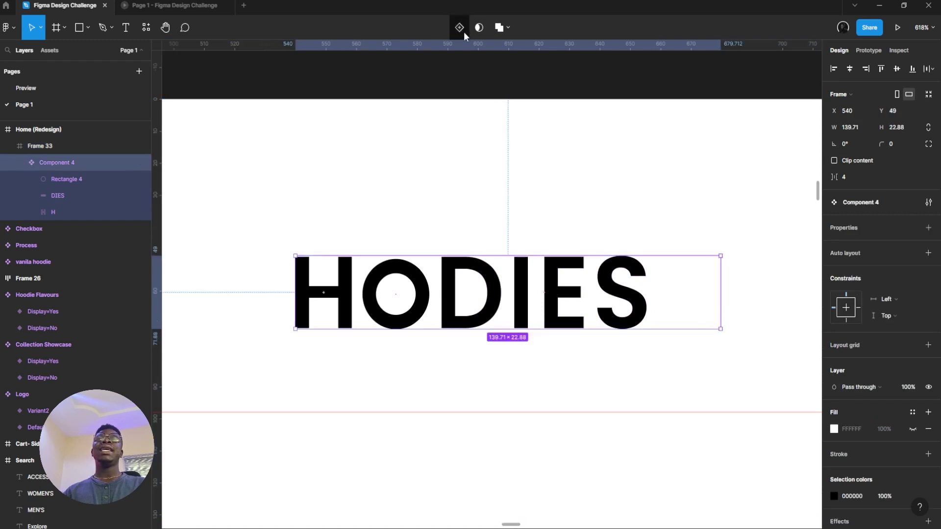
- Add a second variant, shift its DIES letters away from the H, and stretch its O into a pill about 42 wide
left_click(463, 31)
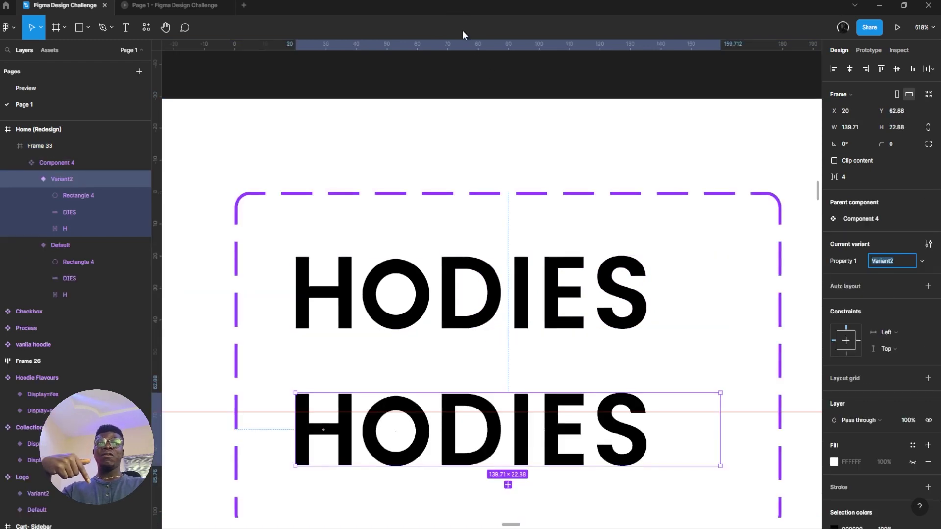
scroll(447, 263, "down", 3)
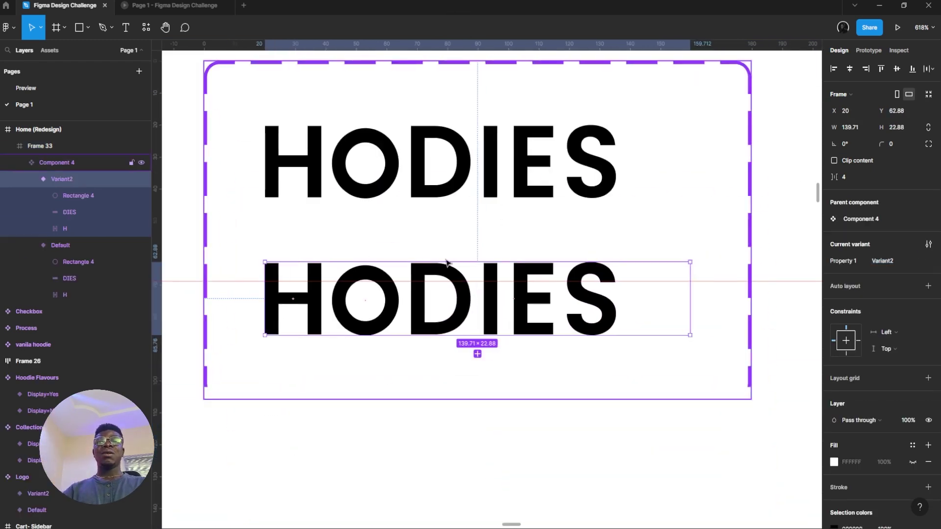
left_click(389, 297)
left_click_drag(412, 299, 483, 304)
left_click(396, 297)
left_click_drag(398, 299, 442, 239)
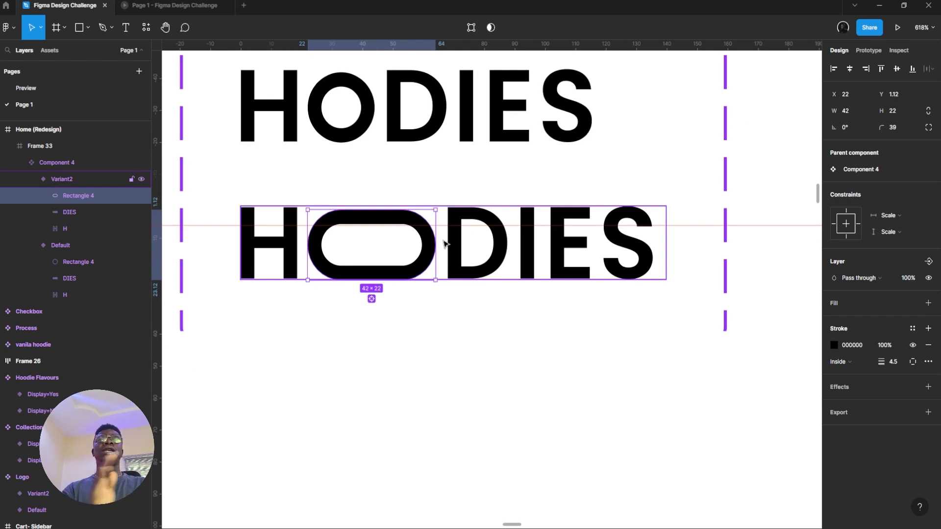
scroll(444, 244, "up", 2)
left_click(479, 280)
scroll(490, 289, "down", 5)
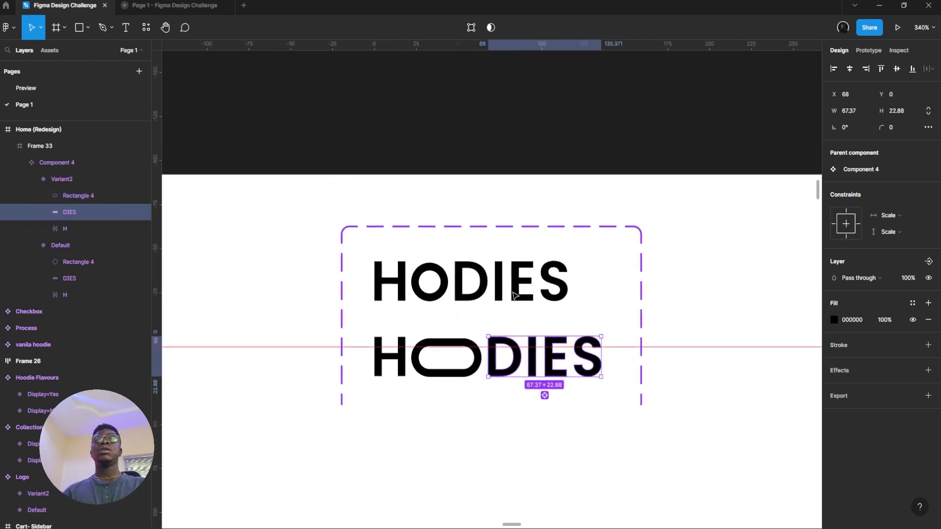
- Connect the default wordmark variant to Variant2 with a Change to interaction triggered After delay
left_click(514, 295)
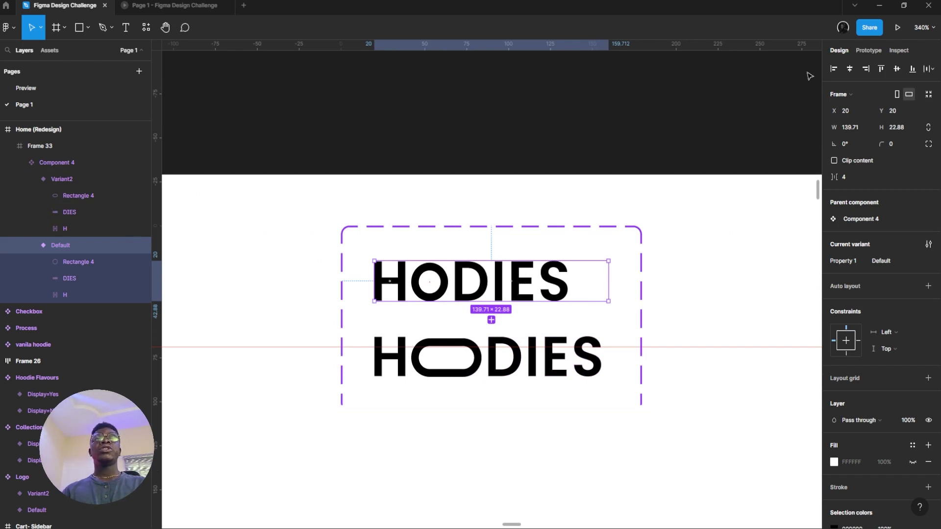
left_click(868, 51)
scroll(522, 262, "down", 1)
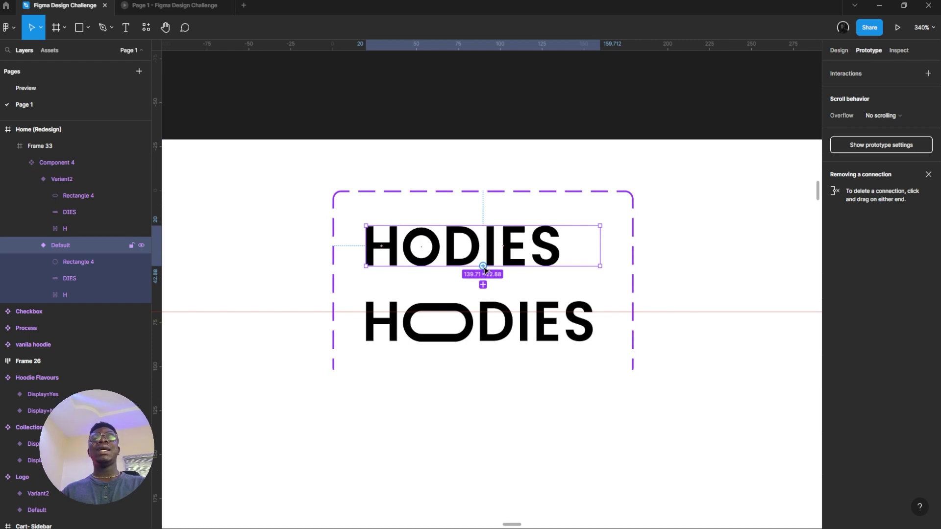
left_click_drag(483, 269, 482, 314)
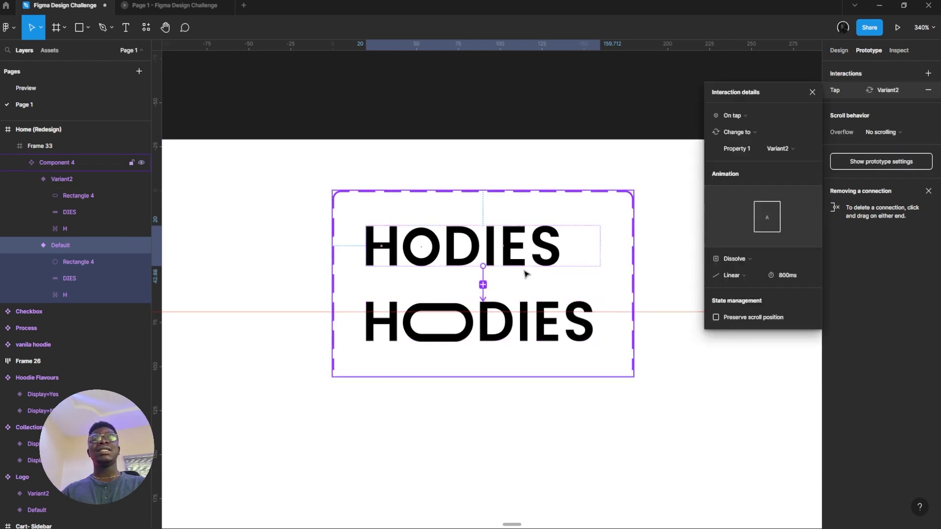
left_click(724, 117)
left_click(748, 246)
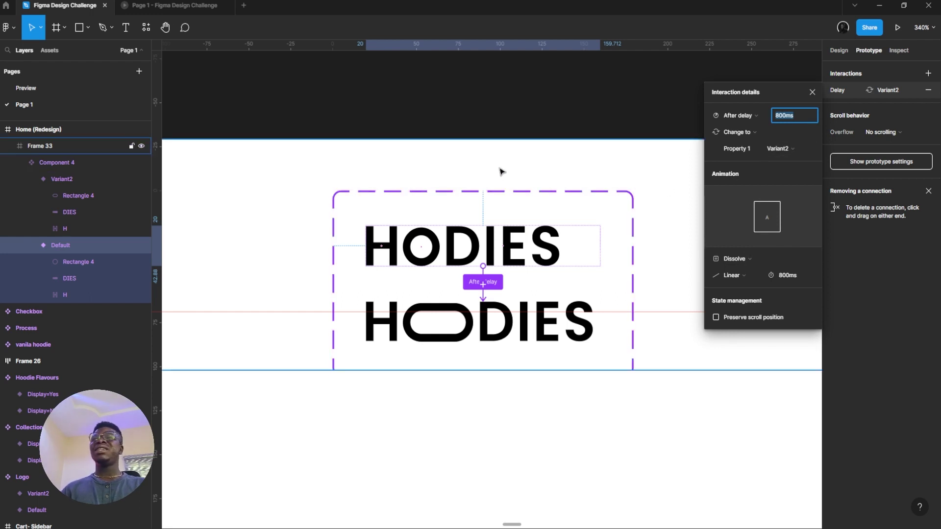
- Find the existing Logo component elsewhere on the canvas and select its default variant to examine its delay interaction
scroll(499, 168, "down", 4)
scroll(498, 166, "down", 3)
left_click_drag(464, 147, 721, 333)
scroll(243, 252, "down", 5)
left_click_drag(243, 252, 633, 339)
scroll(386, 260, "up", 3)
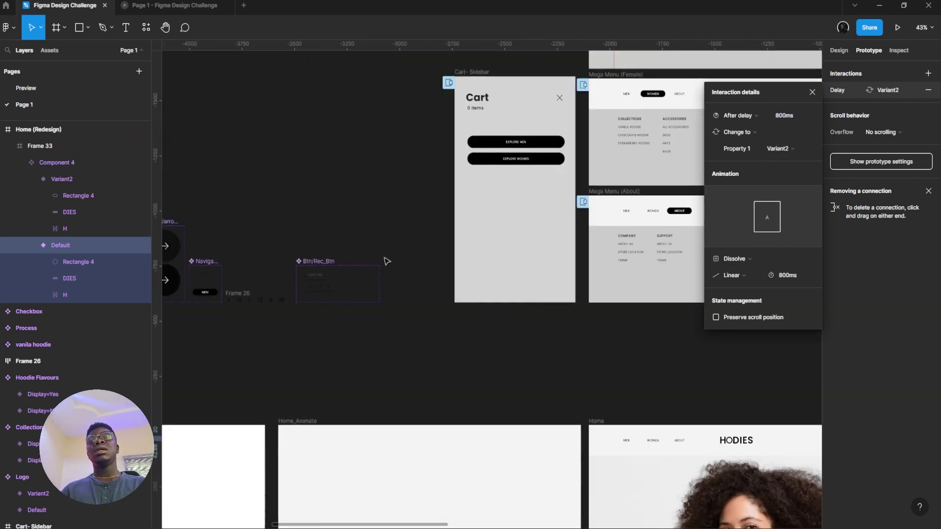
left_click_drag(433, 274, 455, 281)
scroll(455, 280, "up", 5)
left_click(467, 281)
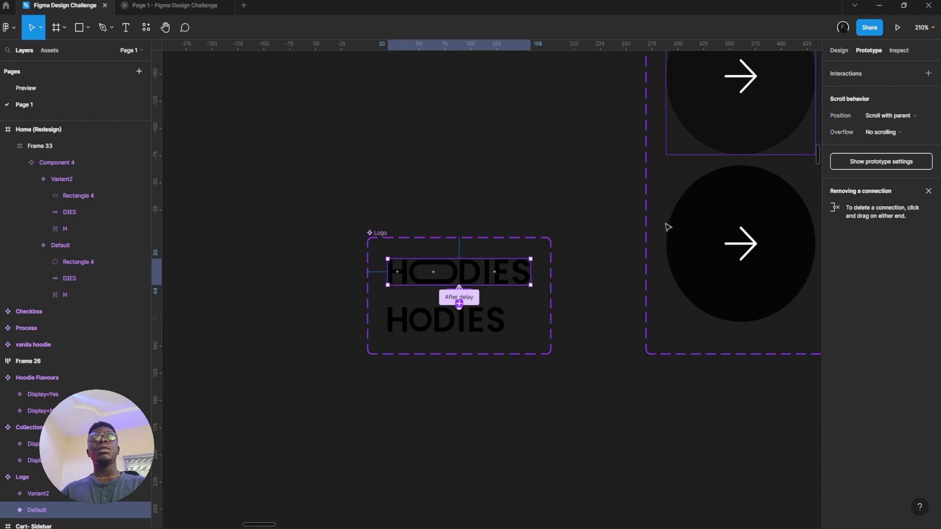
- Check the delay on the existing Logo component's Variant2 and set the redesigned default wordmark variant's delay to 1 ms
left_click(459, 297)
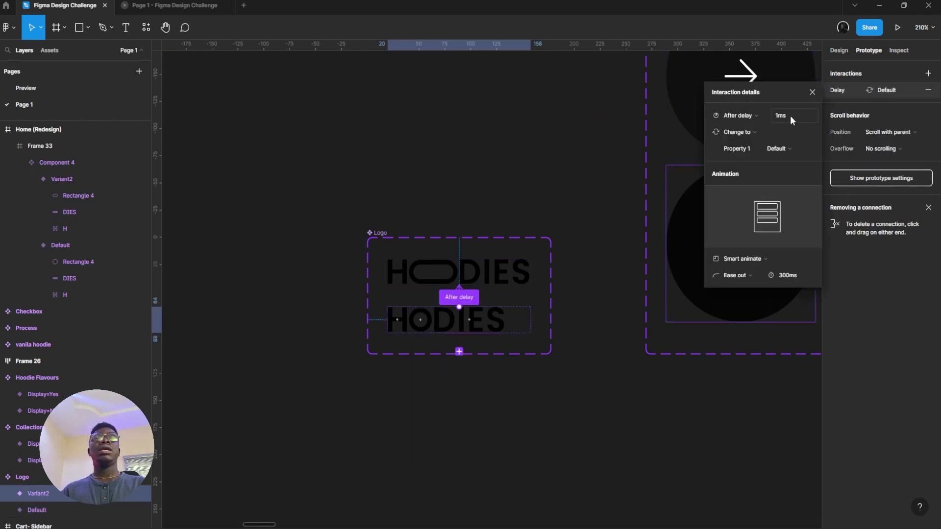
scroll(529, 198, "down", 5)
left_click_drag(809, 343, 288, 277)
left_click_drag(681, 468, 299, 441)
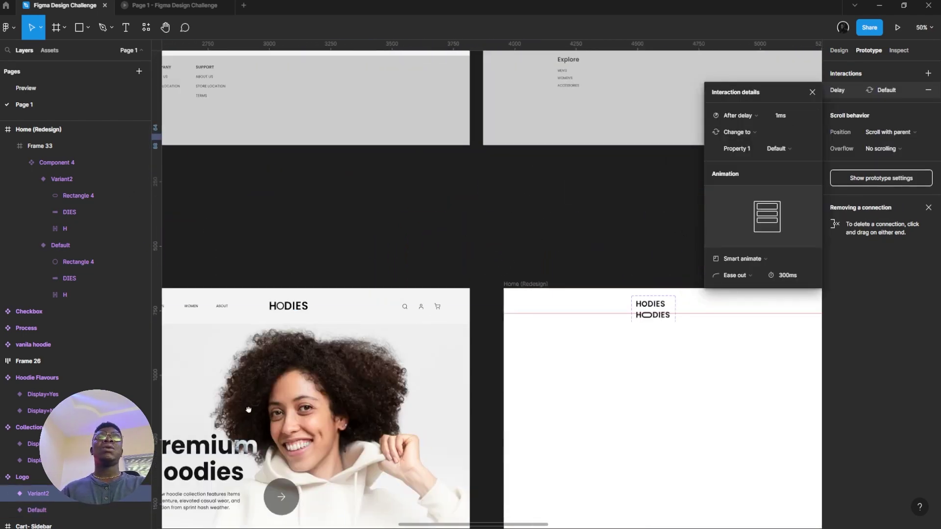
left_click_drag(630, 449, 332, 441)
scroll(341, 357, "up", 6)
left_click(471, 282)
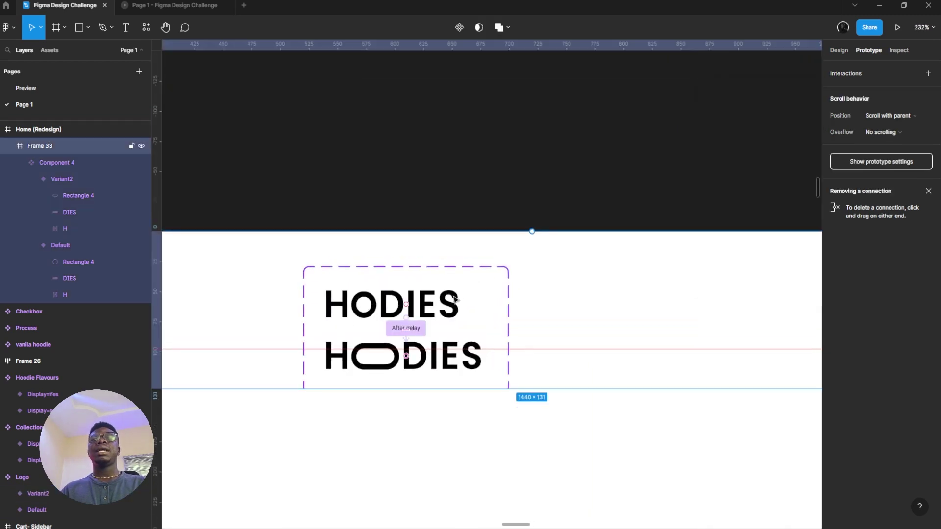
left_click(446, 303)
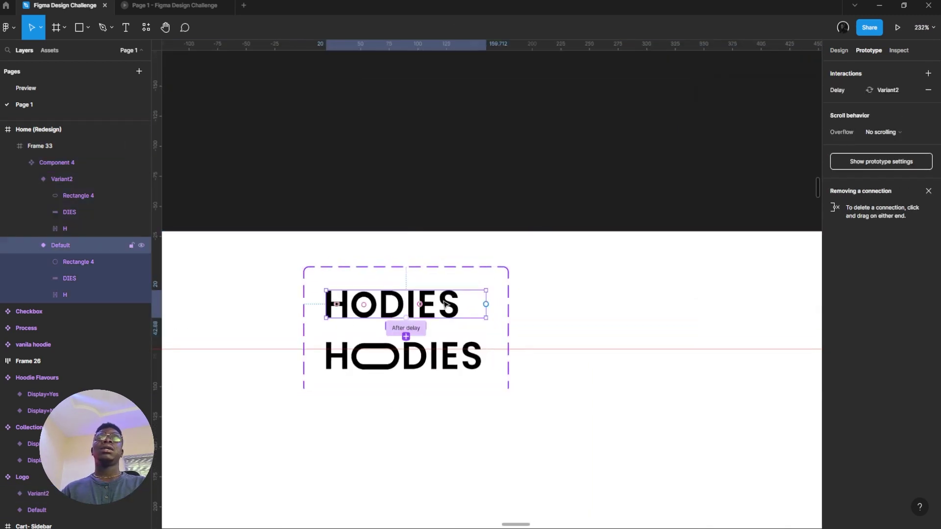
left_click(424, 329)
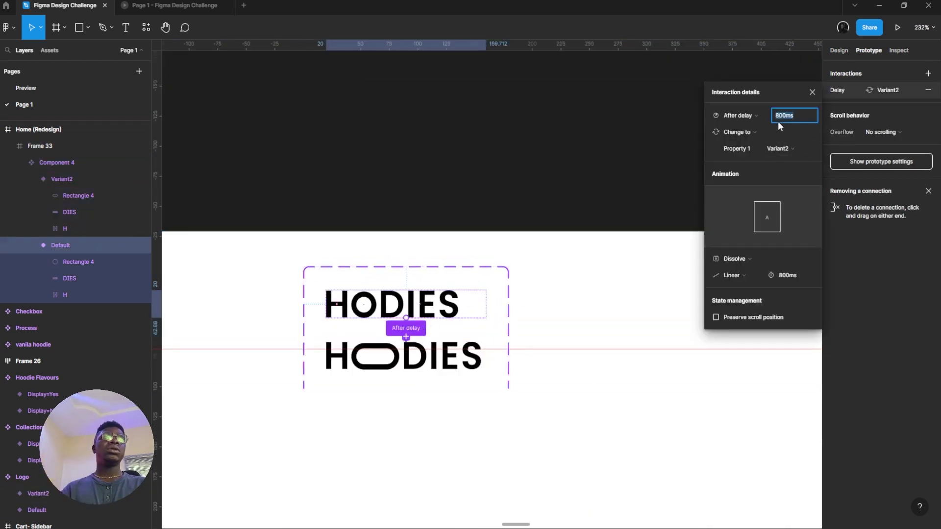
left_click(431, 143)
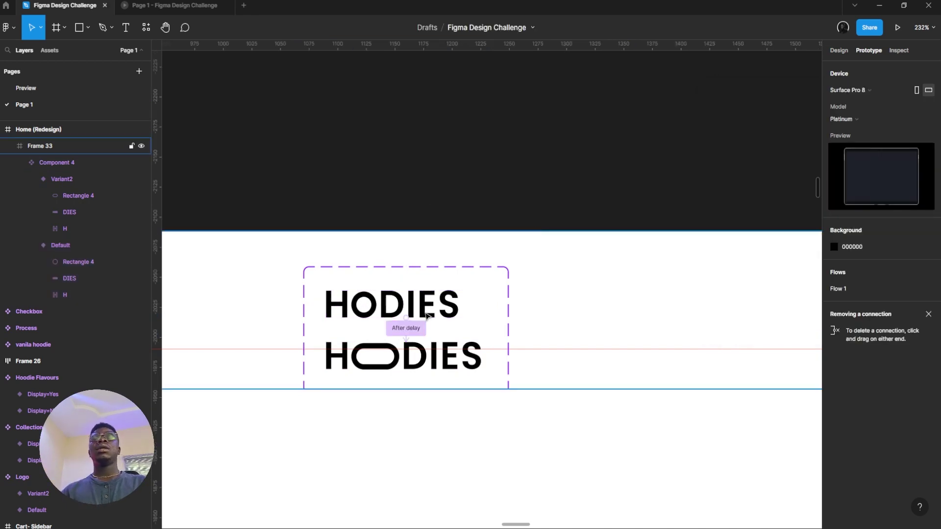
- Move the wordmark component set out of the Home (Redesign) header frame onto the empty canvas above it
left_click(458, 308)
double_click(462, 302)
left_click_drag(461, 302, 465, 277)
left_click(465, 281)
- Open the default wordmark variant's delay interaction and examine its animation settings and easing options
left_click(420, 310)
scroll(458, 220, "down", 3)
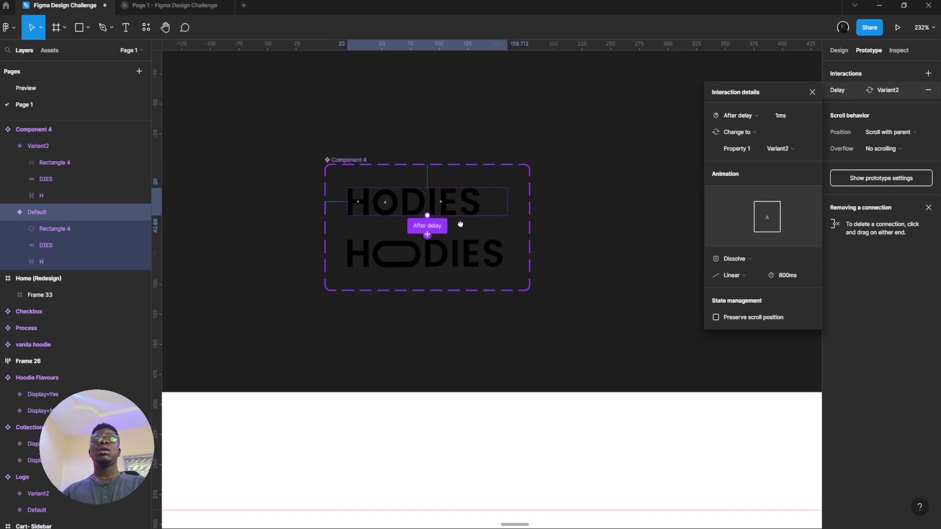
left_click(750, 276)
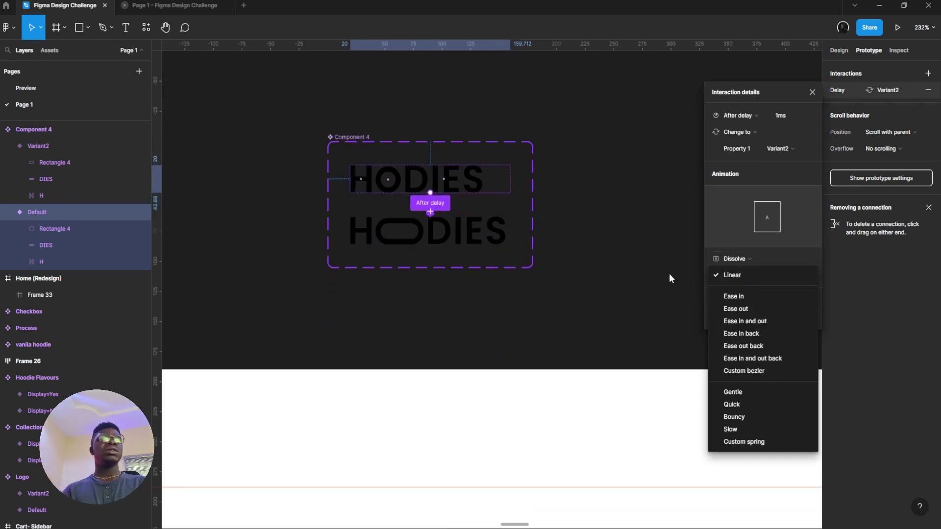
left_click(563, 252)
scroll(533, 250, "up", 2)
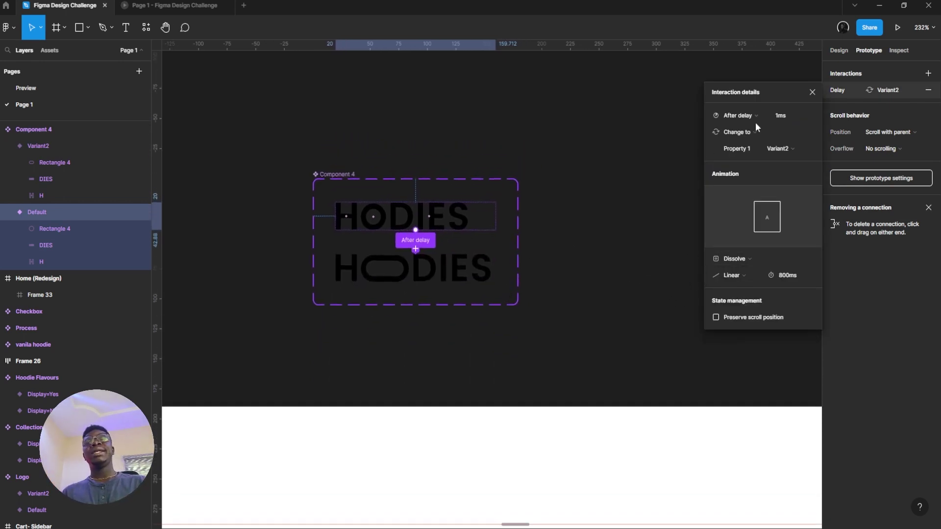
left_click(813, 91)
- Rename the wordmark component set as Logo Redesign
scroll(542, 235, "down", 5)
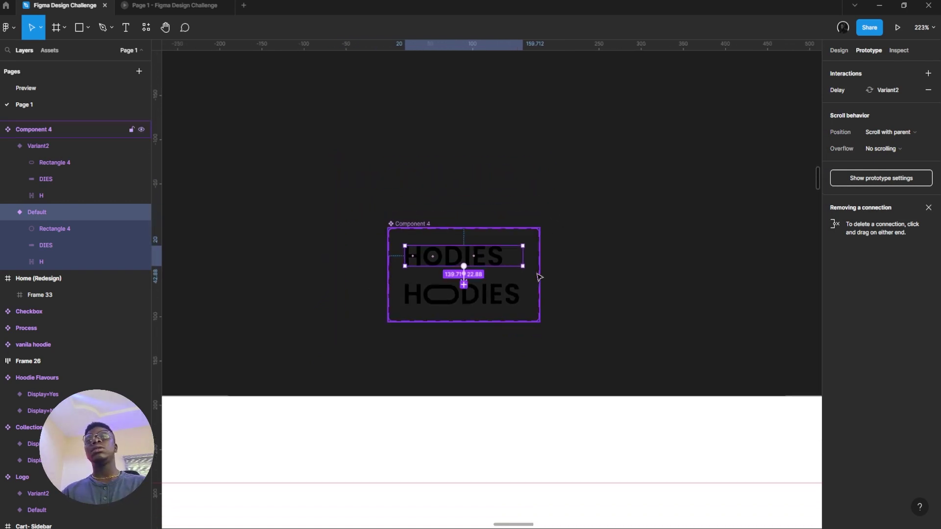
scroll(432, 239, "down", 3)
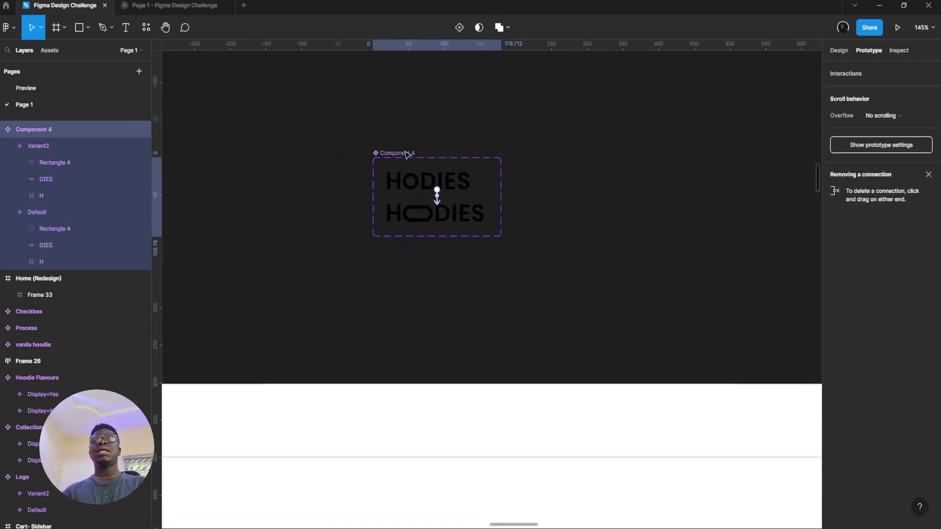
double_click(406, 152)
key("BackSpace")
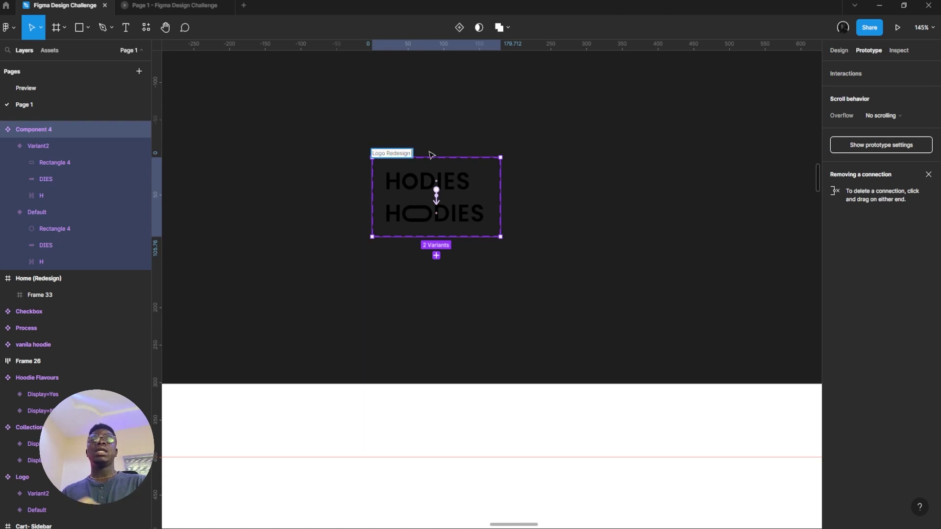
key("Return")
scroll(375, 117, "down", 3)
scroll(416, 217, "down", 2)
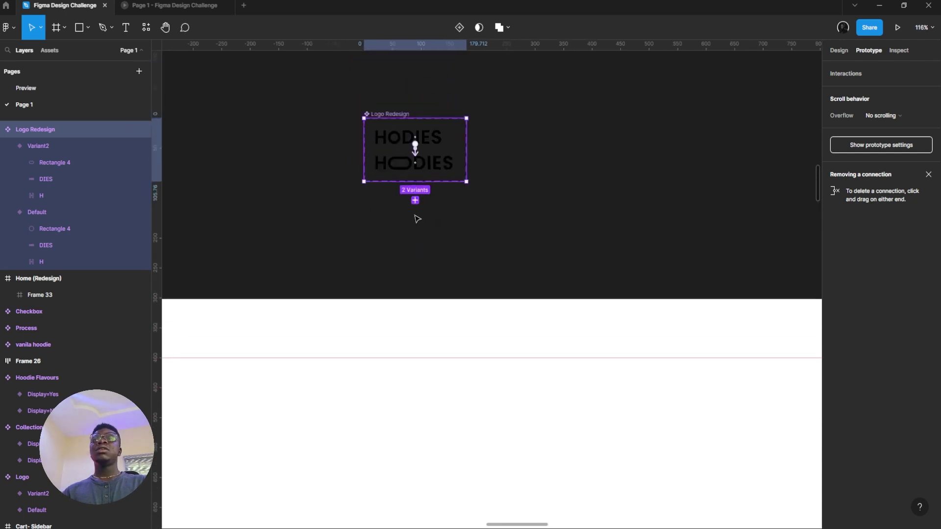
- Browse the file's local component assets and their Navigation, Frame 26 and Btn groups for the redesigned logo
scroll(421, 235, "up", 2)
left_click(438, 190)
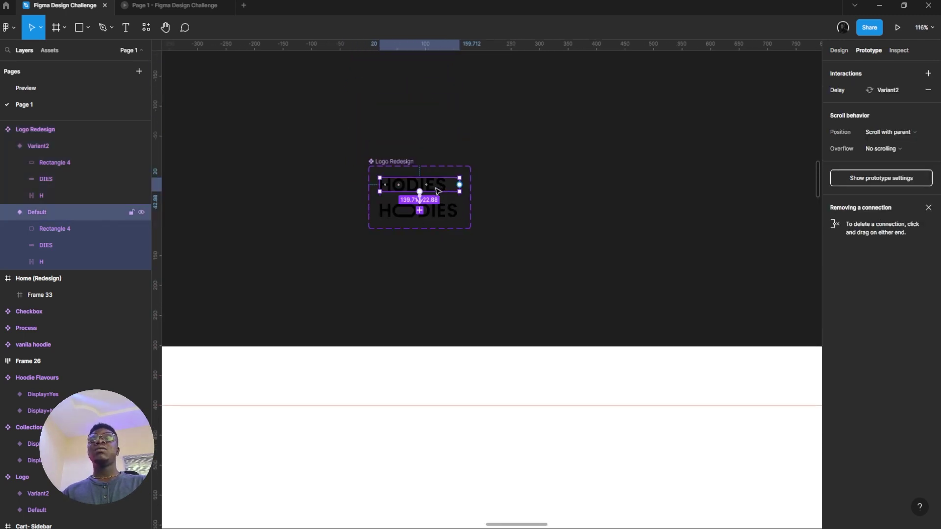
left_click(51, 50)
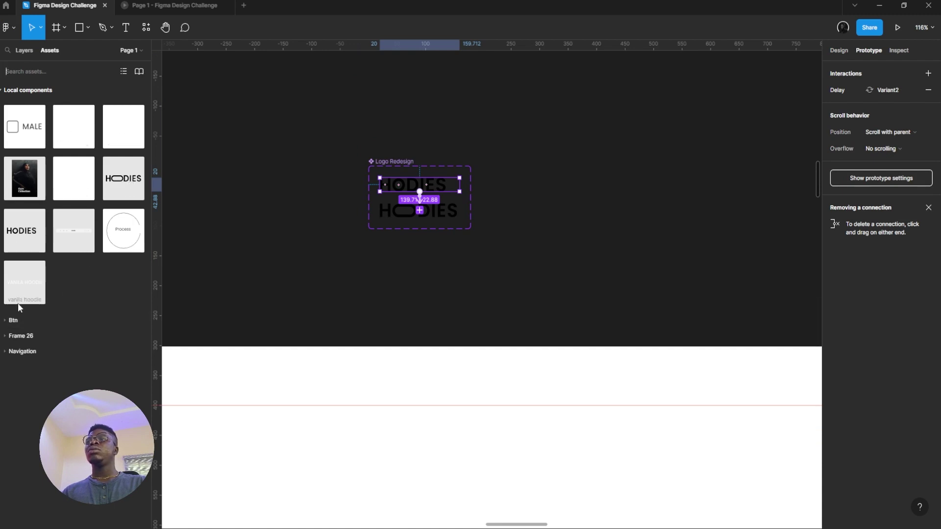
left_click(4, 351)
key("Escape")
left_click(4, 336)
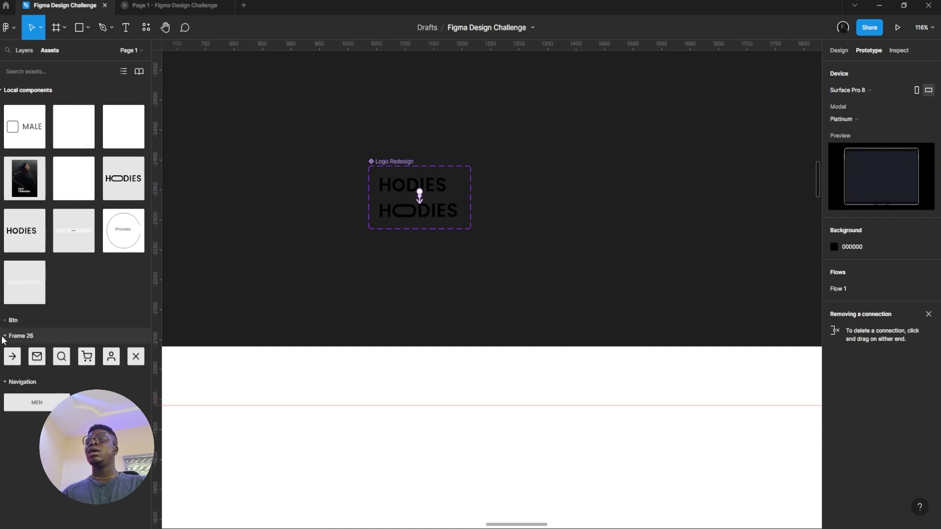
left_click(4, 320)
left_click(5, 320)
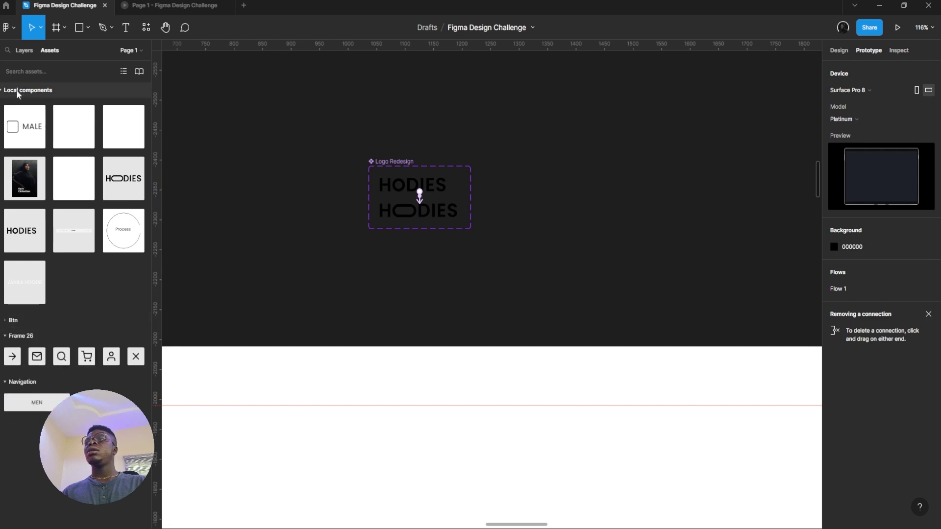
- Search the assets for "rede", place a Logo Redesign instance on the Home (Redesign) page, and undo the placement
left_click(56, 72)
type("res")
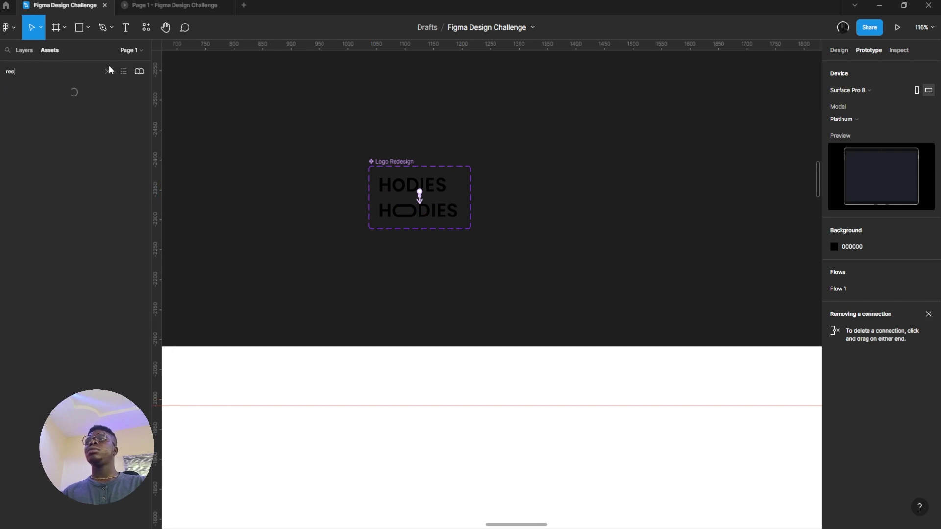
key("BackSpace")
type("de")
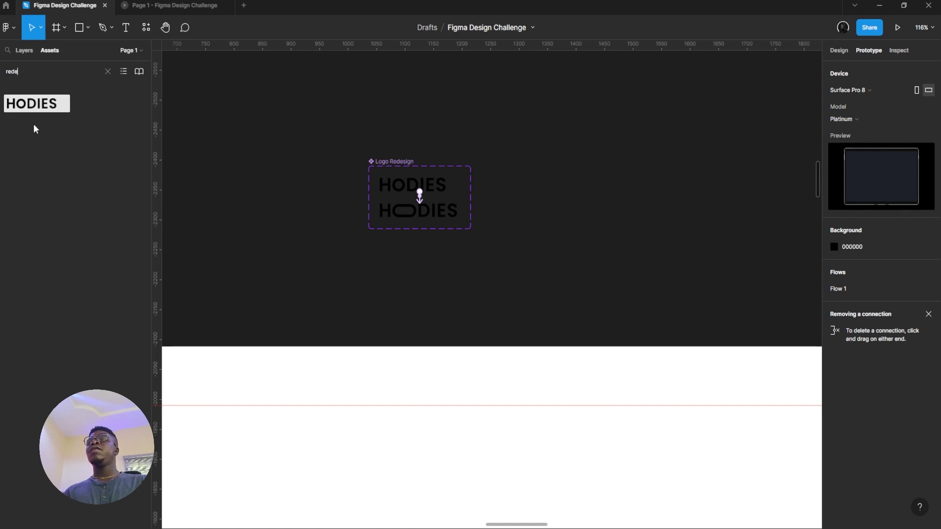
left_click_drag(35, 104, 539, 445)
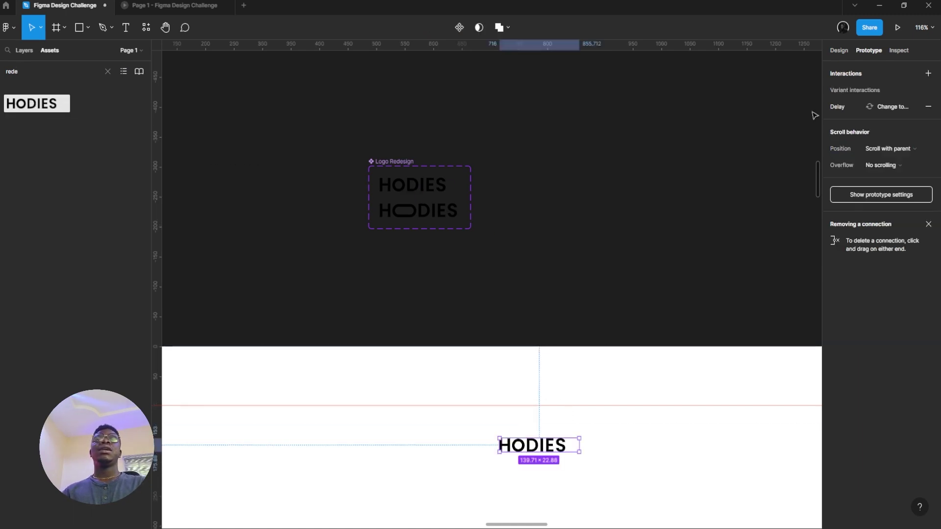
left_click(839, 50)
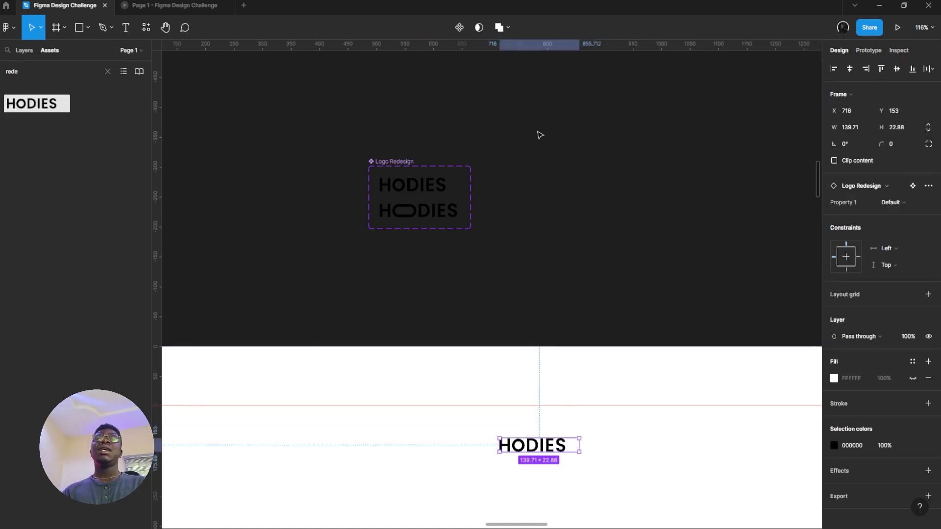
key("ctrl+z")
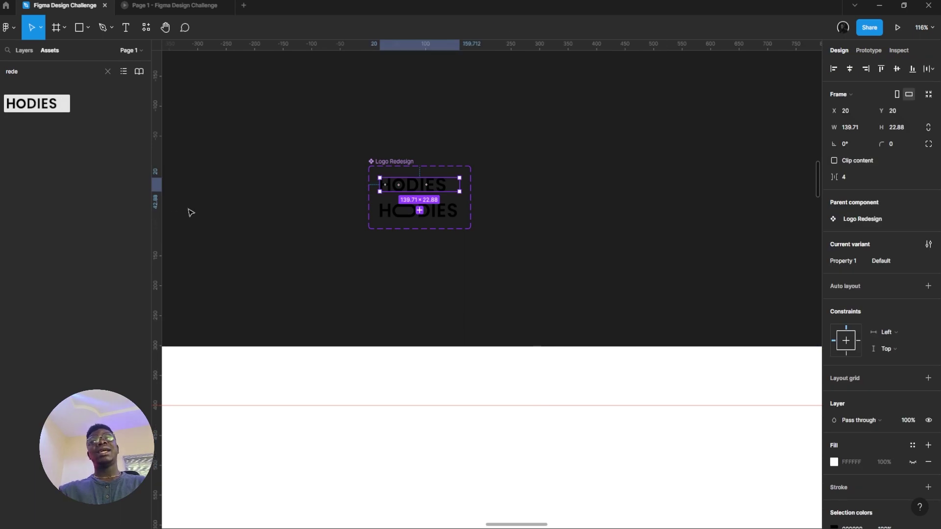
- Copy the Logo Redesign default variant as an instance into the Home (Redesign) header at X 570, Y 54
left_click(284, 200)
left_click(426, 186)
left_click_drag(426, 186, 460, 389)
- Switch the header logo instance's Property 1 to Variant2 and back to Default
left_click(904, 203)
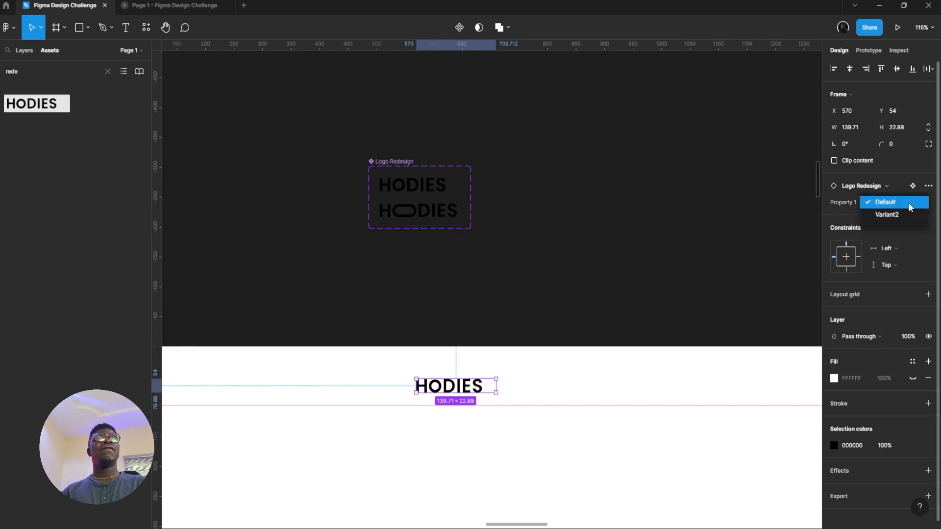
left_click(908, 214)
left_click(896, 204)
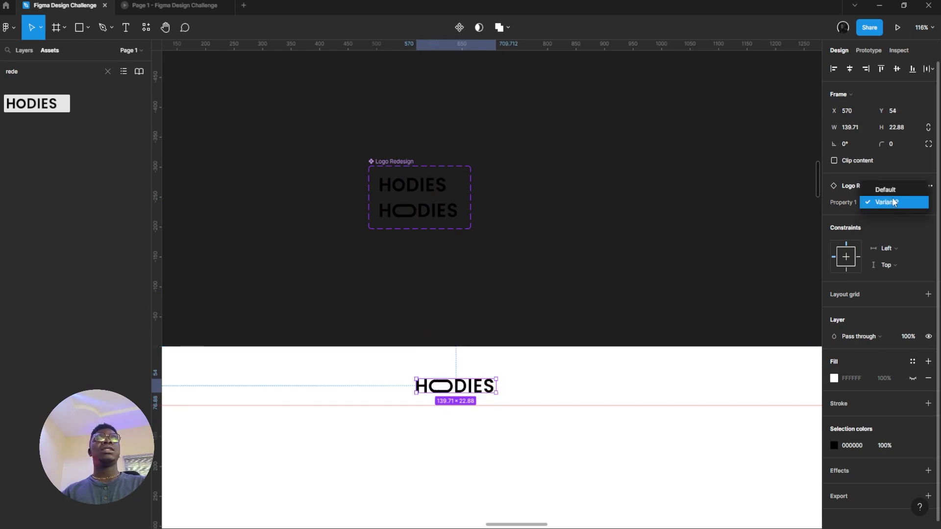
left_click(891, 190)
- Try duplicating the default logo variant onto the empty canvas beside the component set, and delete the spare instance
scroll(403, 357, "down", 2)
scroll(402, 357, "up", 1)
left_click(431, 125)
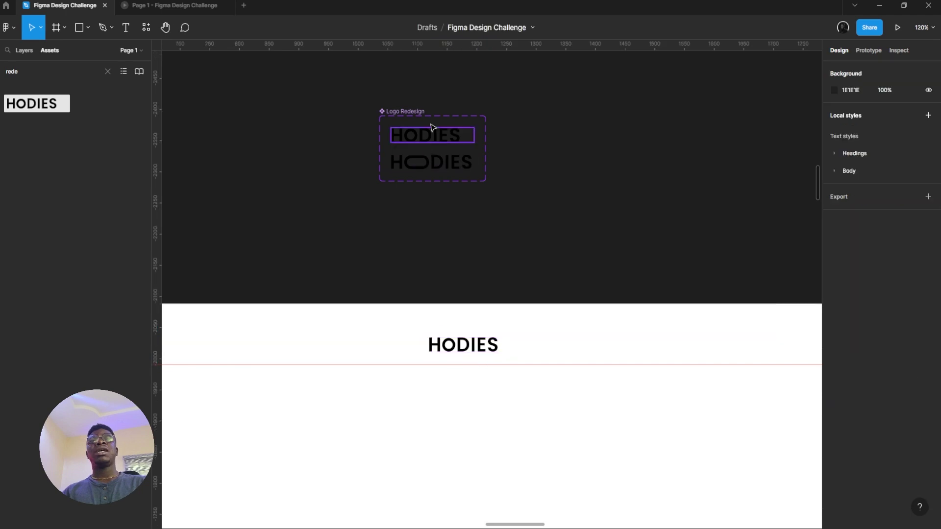
left_click_drag(431, 137, 542, 212, "alt")
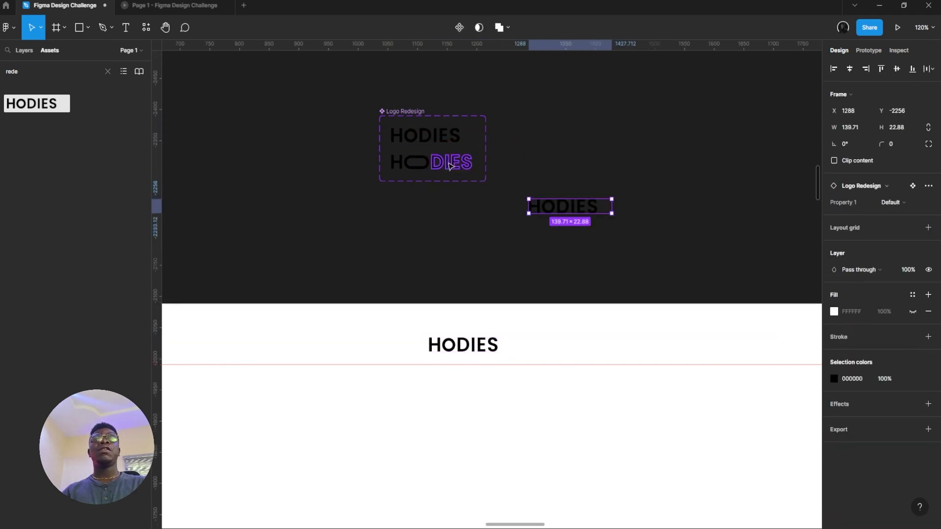
key("ctrl+z")
left_click_drag(443, 141, 608, 235)
key("ctrl+z")
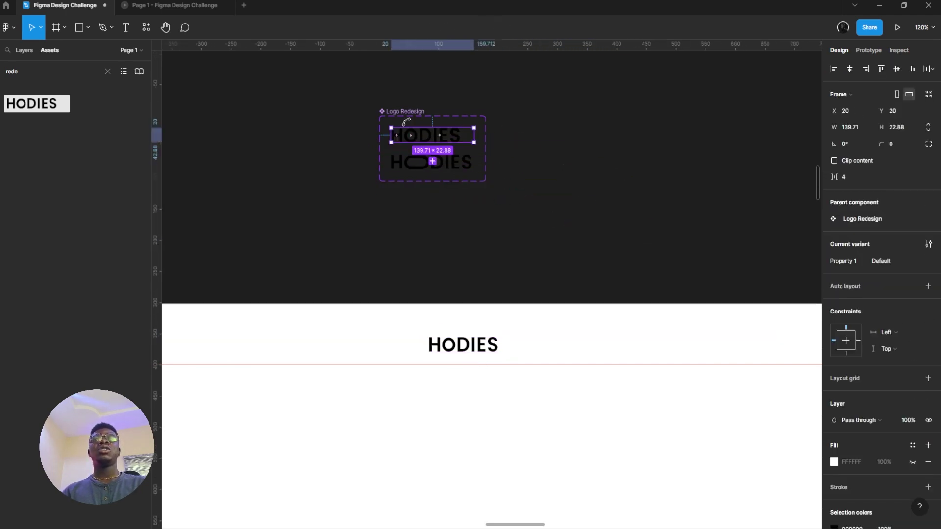
left_click_drag(444, 143, 551, 260)
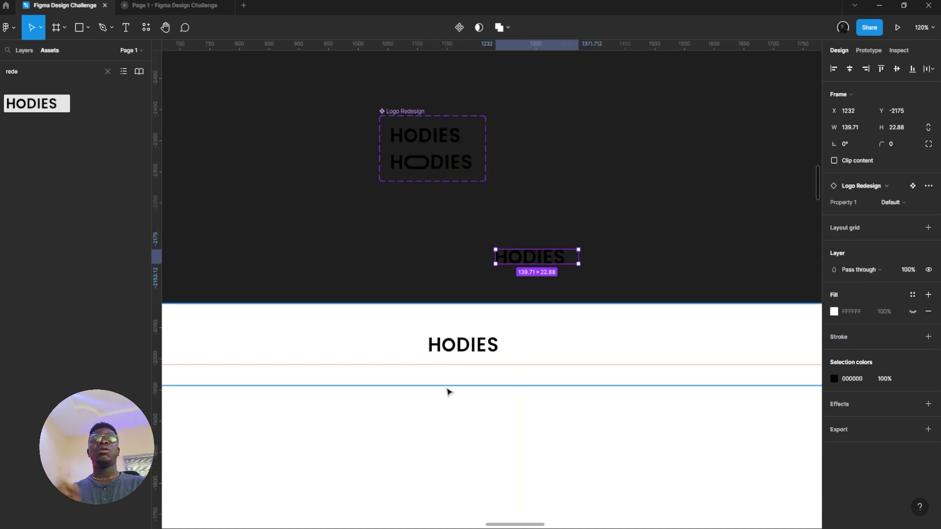
double_click(482, 344)
left_click(529, 265)
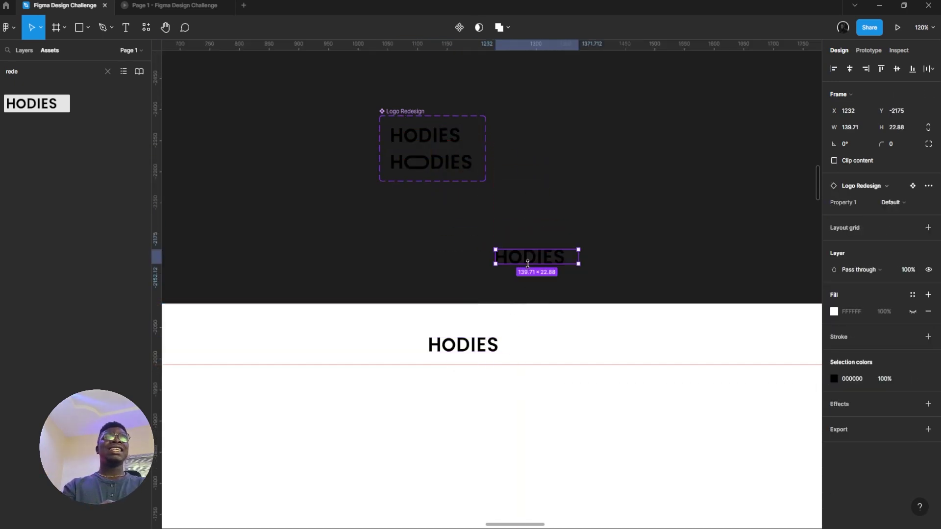
key("Delete")
- Center the logo instance horizontally in the Home (Redesign) header
left_click(467, 338)
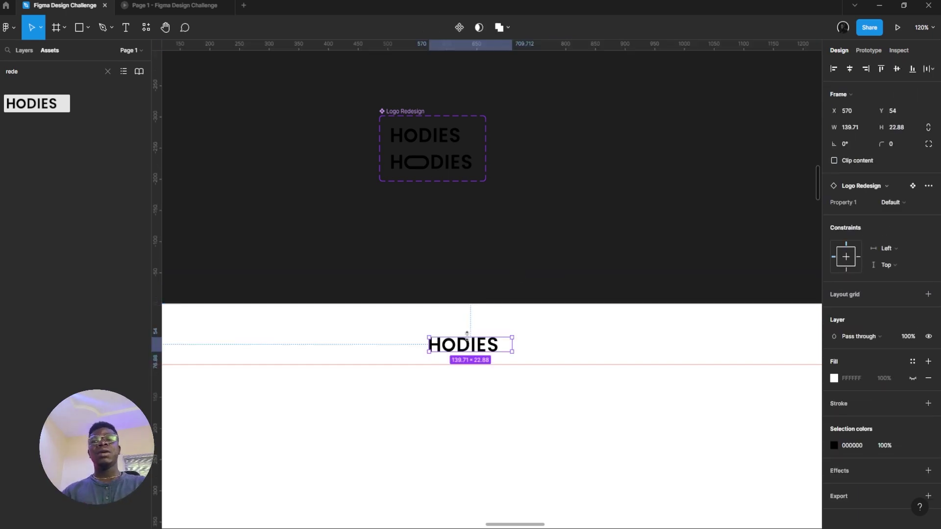
left_click(850, 69)
scroll(567, 248, "down", 3)
scroll(542, 206, "down", 4)
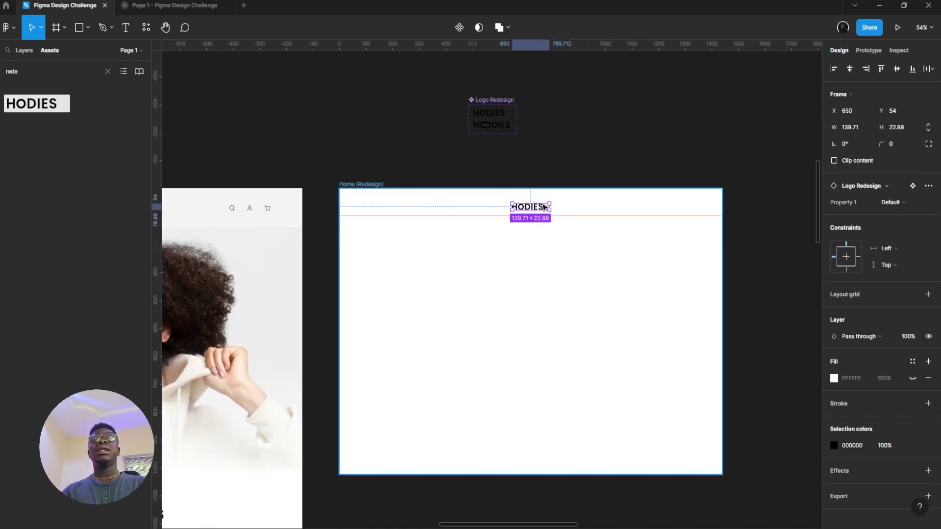
scroll(510, 215, "right", 2)
left_click(455, 228)
- Switch to the prototype preview and check how the logo behaves on the redesigned home page
left_click(173, 5)
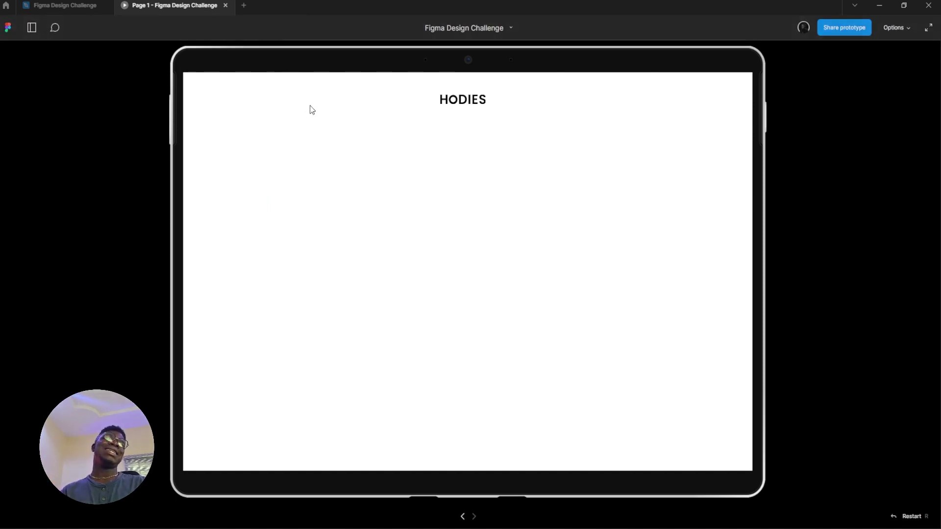
scroll(458, 298, "down", 1)
scroll(457, 299, "up", 1)
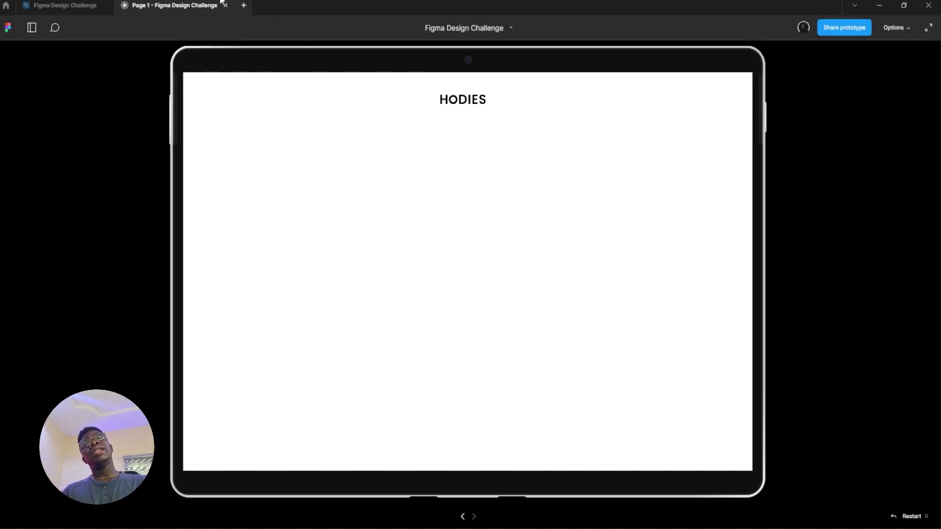
- Return to the design file and inspect the menu items in the original Home frame's navigation
left_click(97, 3)
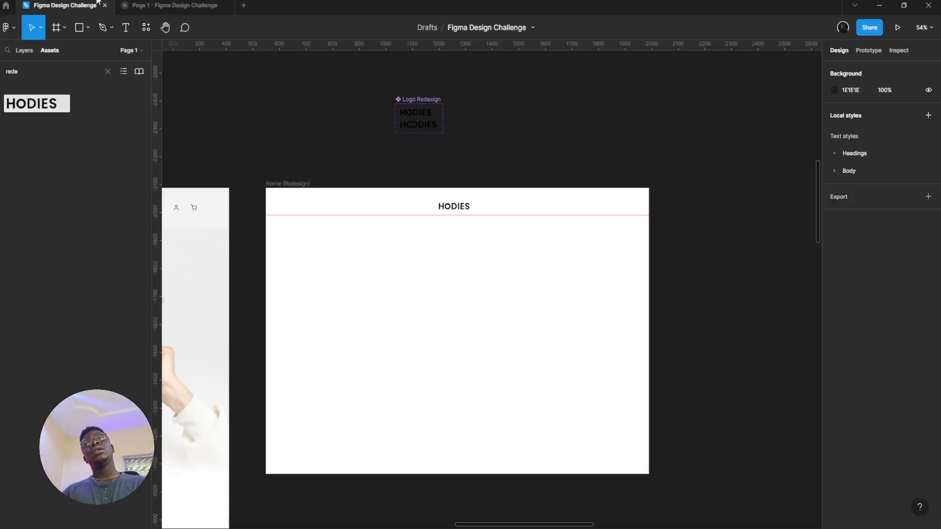
left_click_drag(450, 187, 669, 158)
scroll(672, 162, "up", 4)
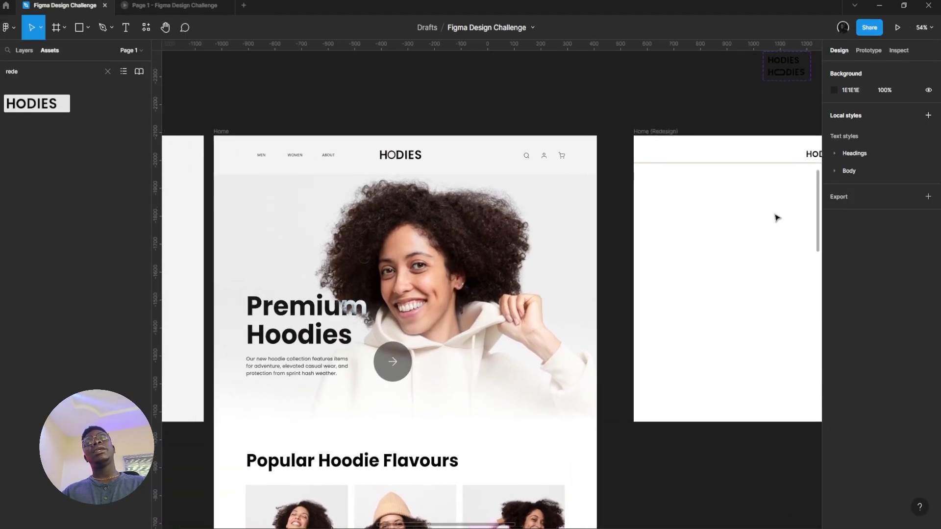
scroll(777, 217, "right", 2)
left_click(208, 164)
double_click(207, 163)
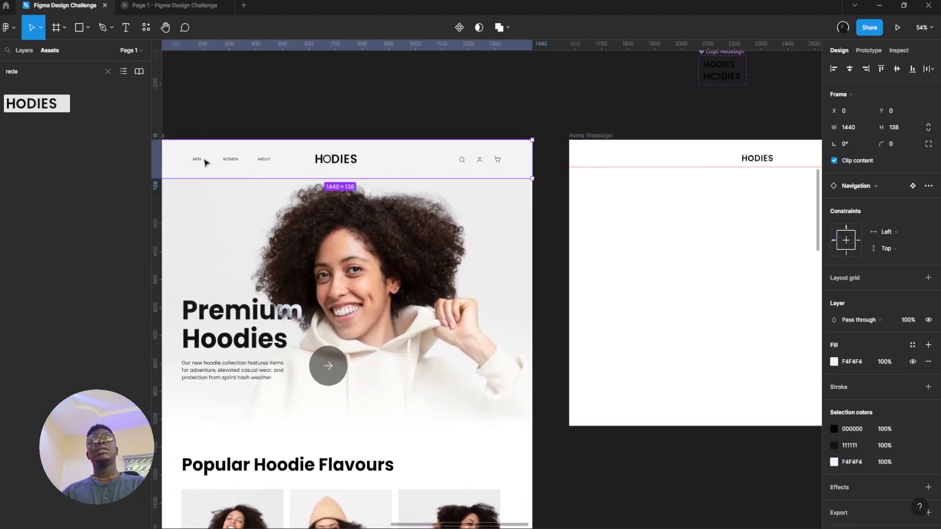
scroll(410, 216, "up", 5)
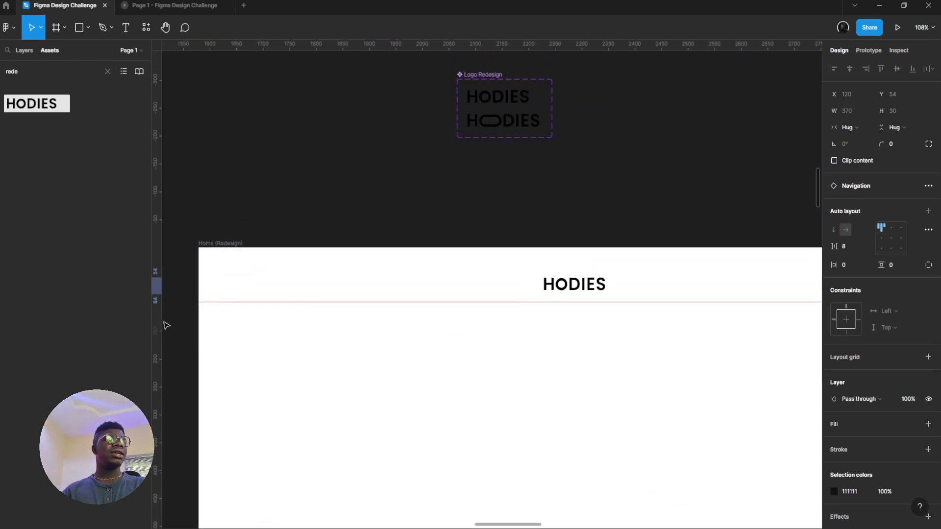
- Add a MEN text label near the left side of the Home (Redesign) header
scroll(351, 277, "up", 2)
key("t")
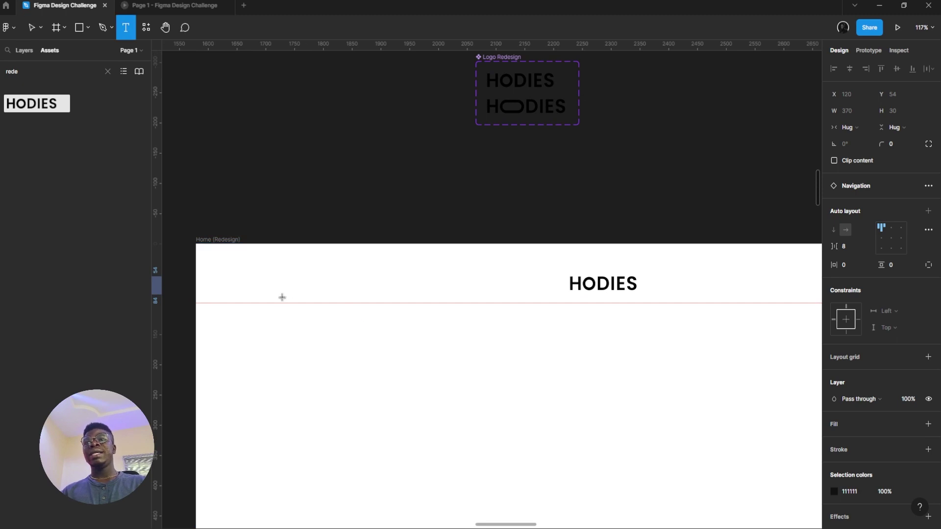
left_click(277, 281)
scroll(310, 288, "up", 2)
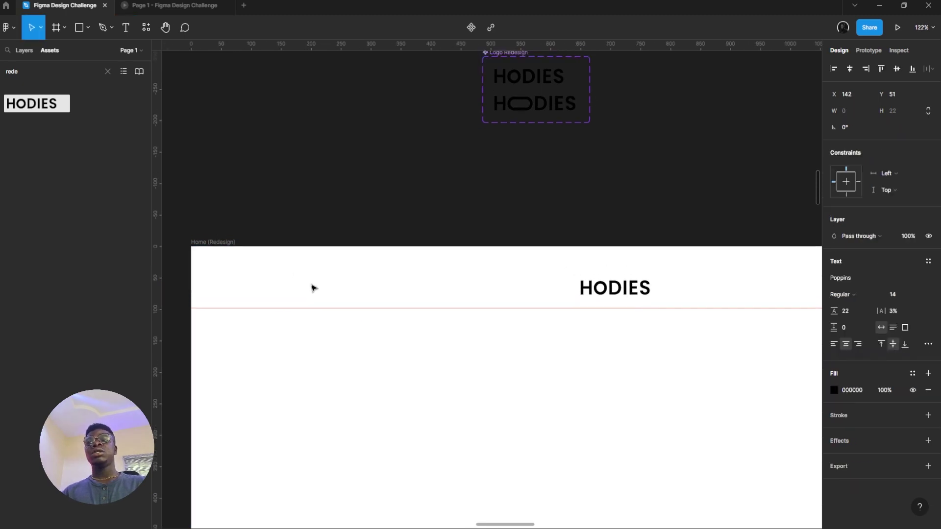
type("asfd")
type("MEN")
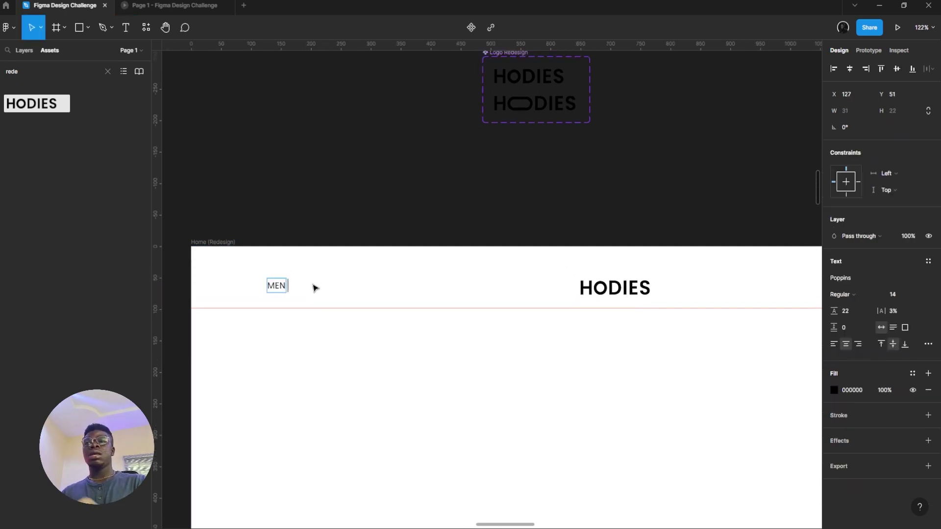
key("Escape")
- Apply the Body P2 text style (14/21) to the MEN label
scroll(310, 338, "up", 4)
scroll(624, 241, "left", 3)
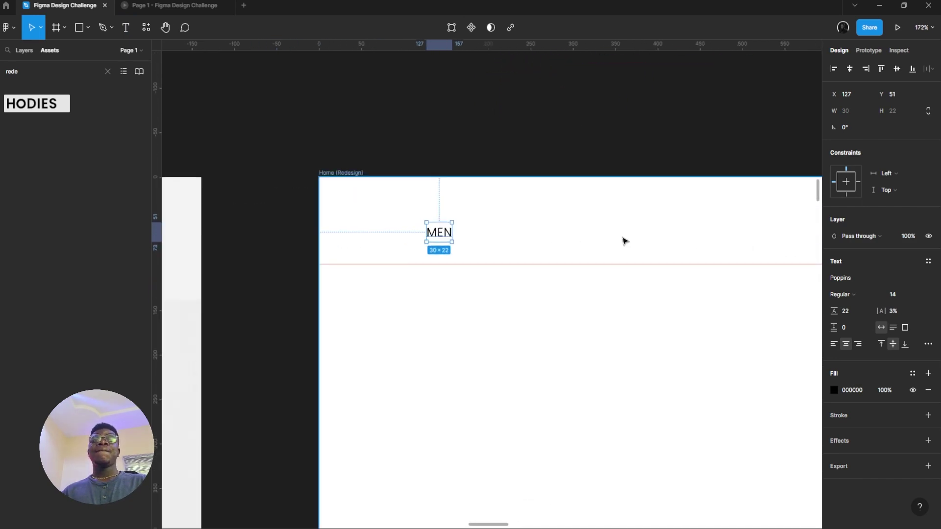
scroll(717, 294, "right", 2)
left_click(929, 263)
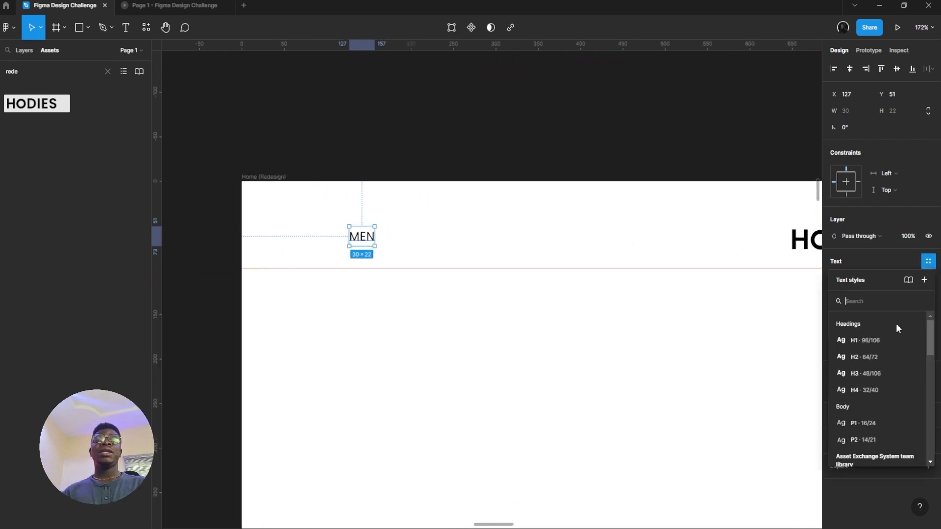
left_click(852, 437)
left_click_drag(271, 229, 245, 214)
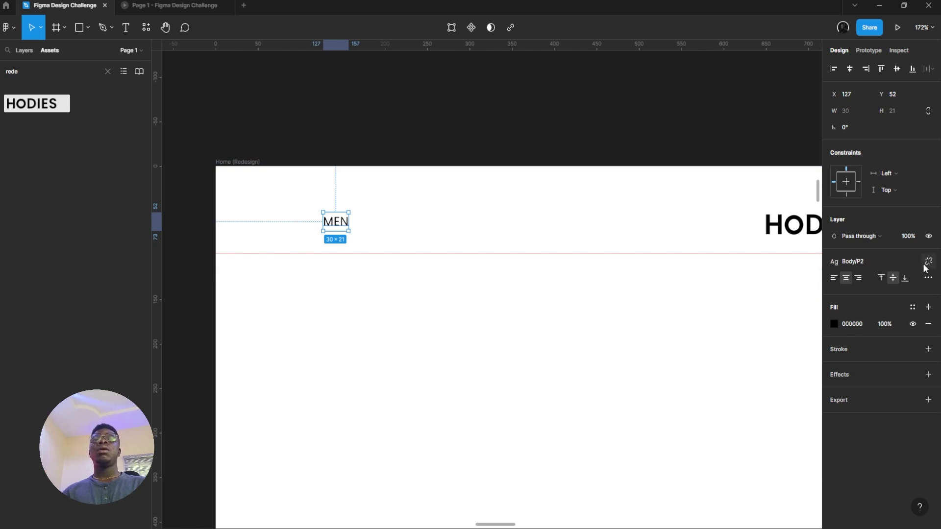
- Detach the text style from MEN, try 26.5% letter spacing, and set the letter spacing back to 3%
left_click(928, 262)
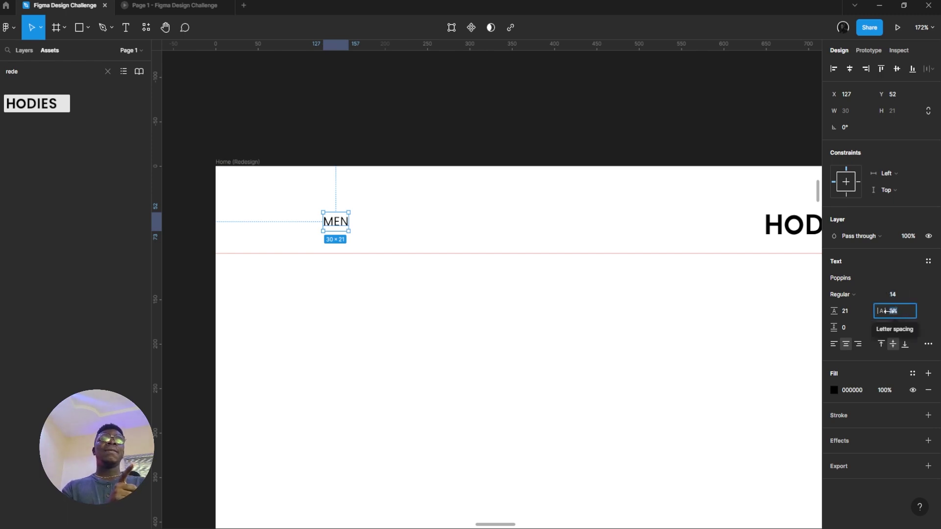
left_click_drag(886, 311, 910, 306)
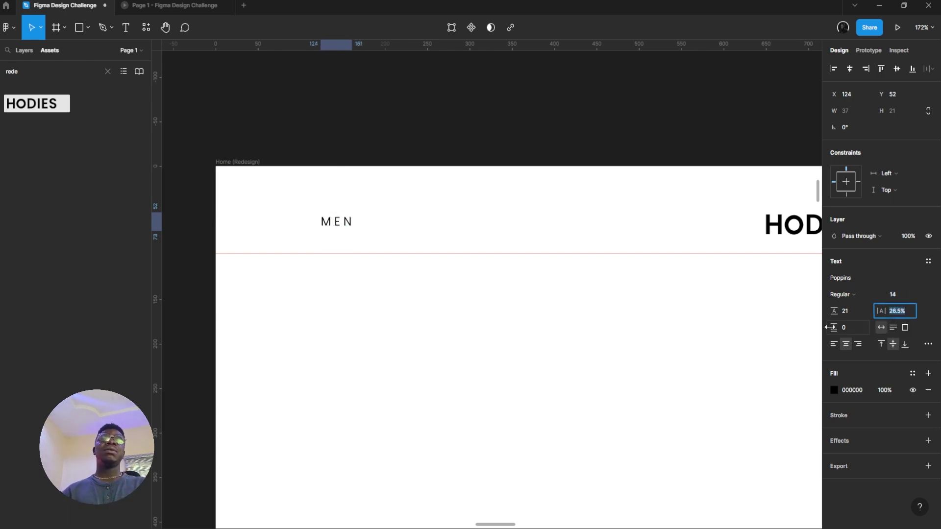
type("3")
key("Return")
scroll(300, 274, "up", 1)
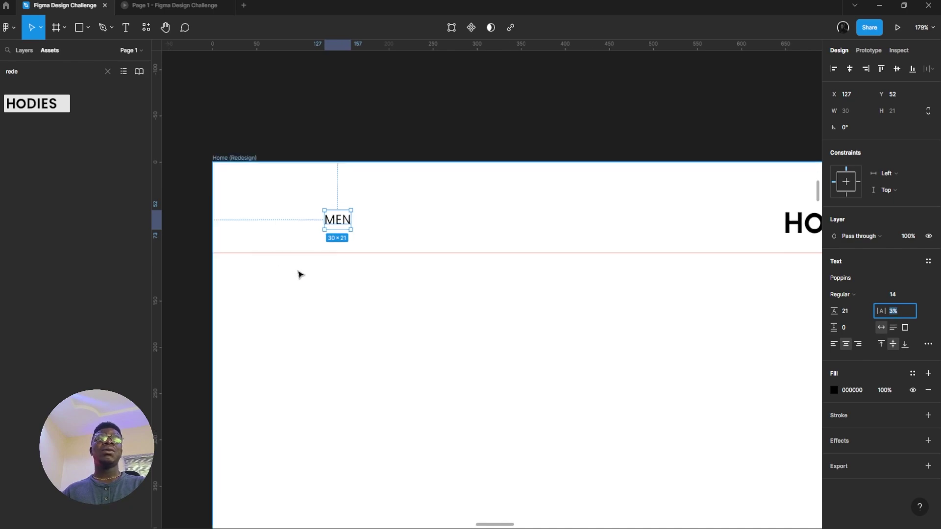
- Inspect the MEN label's letter spacing up close and reapply the Body P2 text style
scroll(294, 262, "up", 3)
scroll(383, 182, "up", 10)
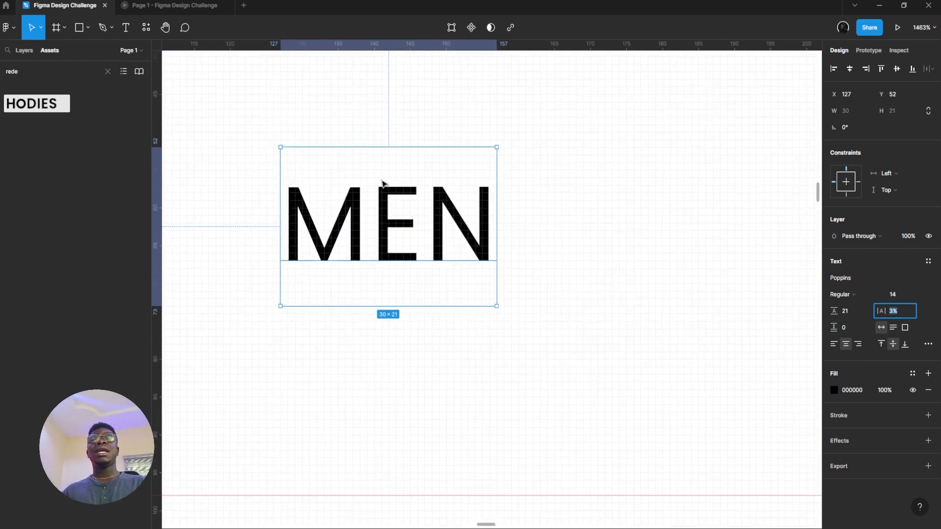
scroll(383, 183, "down", 7)
scroll(390, 189, "up", 5)
scroll(394, 194, "down", 4)
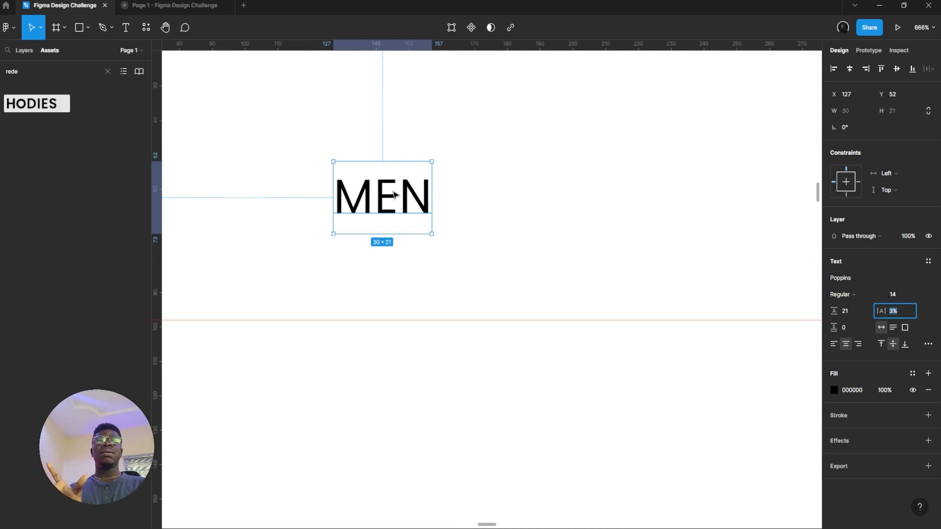
scroll(388, 196, "down", 4)
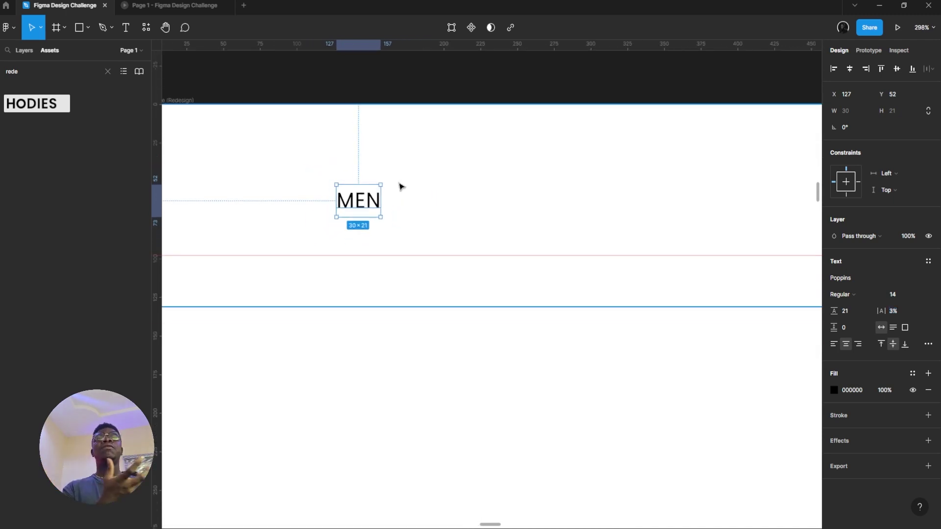
scroll(405, 188, "down", 1)
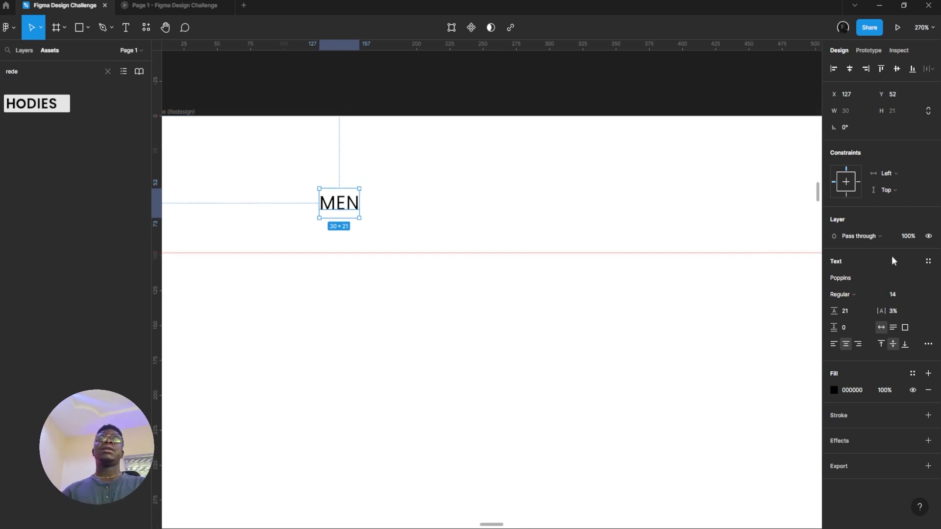
scroll(370, 245, "down", 1)
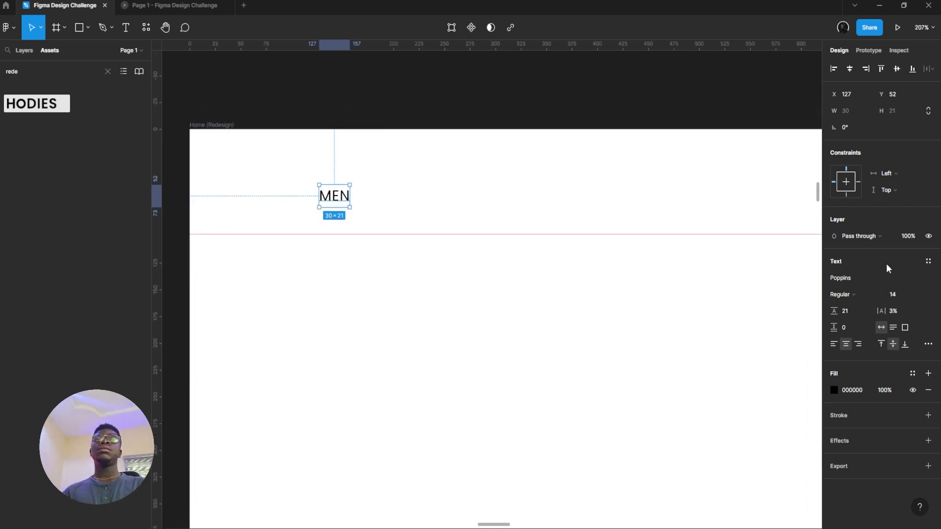
left_click(928, 262)
left_click(865, 443)
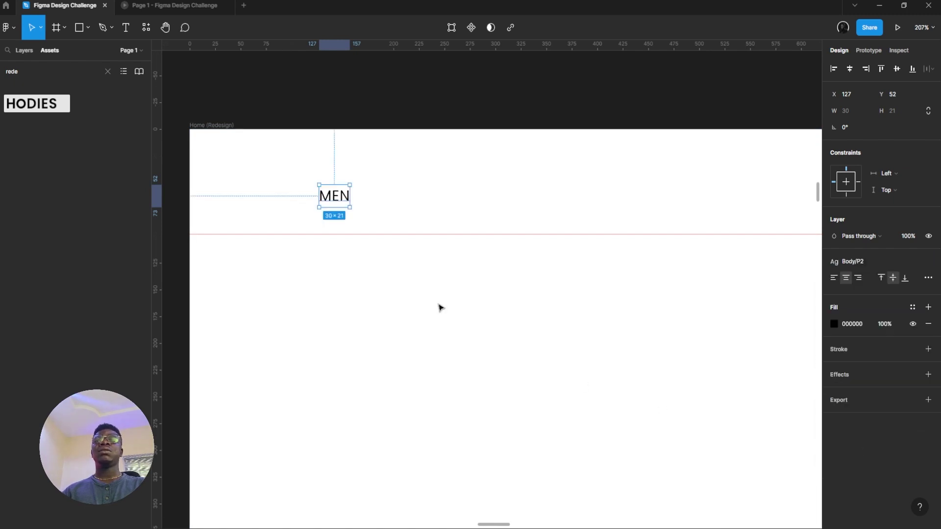
- Duplicate MEN to its right, change the copy's text to WOMEN, and check the header in the prototype preview
scroll(343, 214, "up", 1)
left_click_drag(336, 198, 469, 197)
double_click(469, 198)
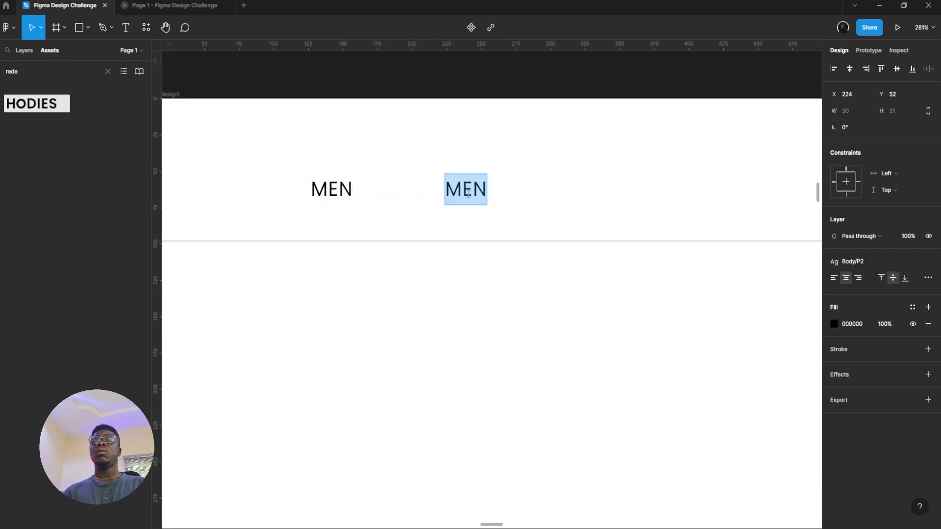
type("WOEMN")
key("BackSpace")
key("BackSpace")
key("BackSpace")
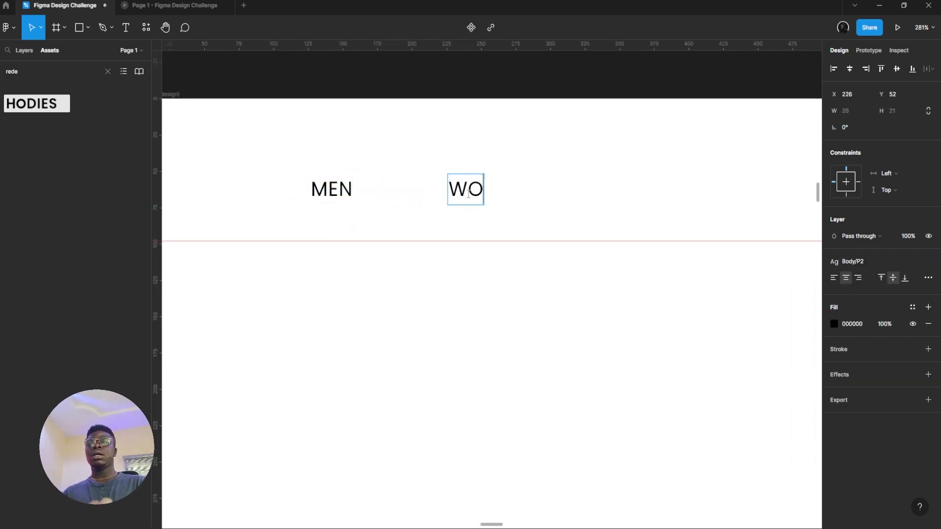
type("MEN")
key("Escape")
left_click(174, 5)
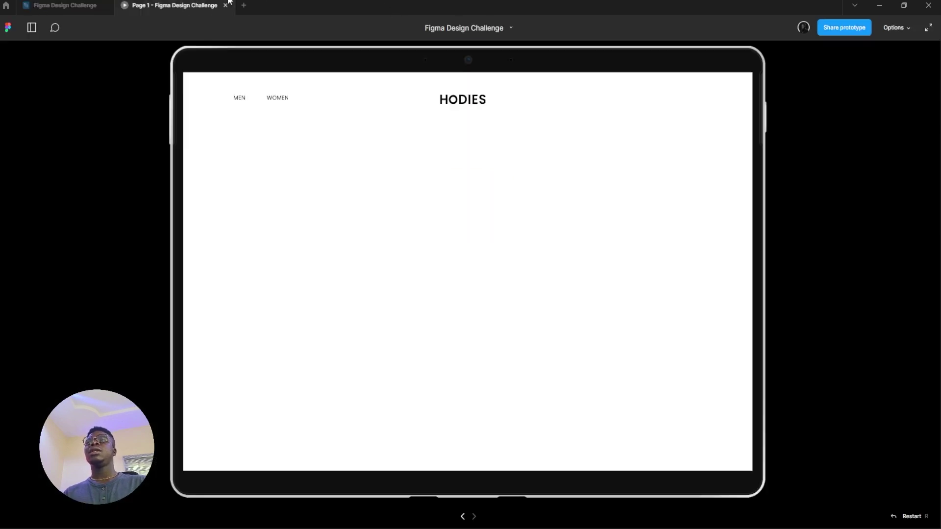
left_click(45, 4)
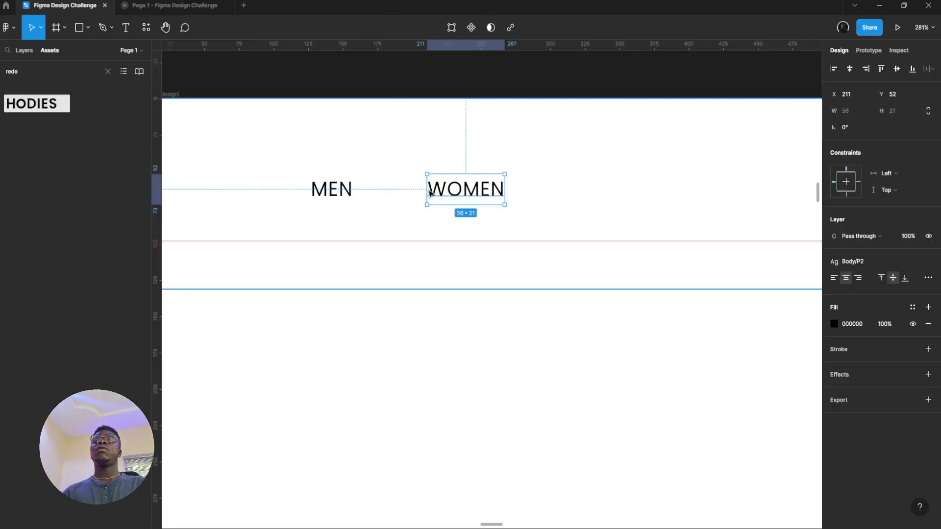
- Duplicate WOMEN to its right and inspect the MEN item in the original Home navigation for comparison
left_click_drag(471, 191, 604, 190)
scroll(486, 197, "down", 1)
scroll(447, 216, "down", 5)
scroll(305, 252, "up", 4)
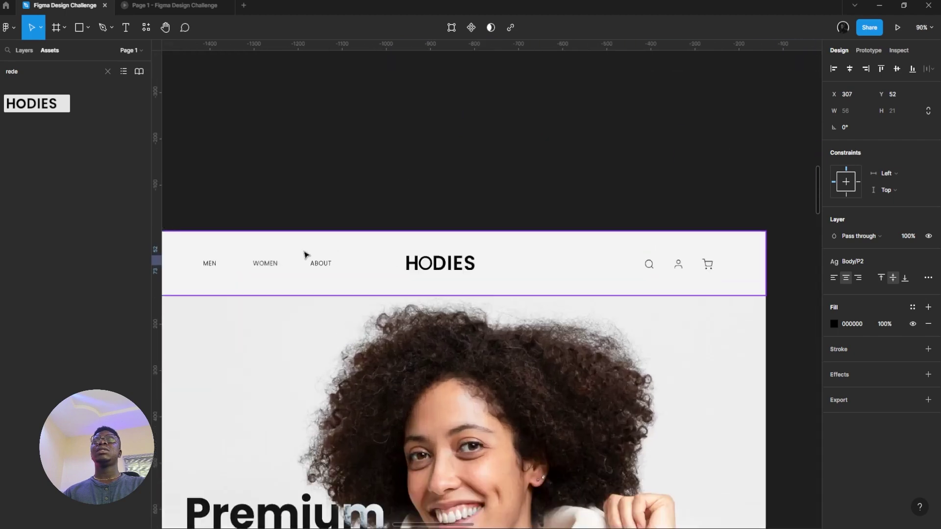
double_click(191, 274)
double_click(192, 273)
left_click(193, 273)
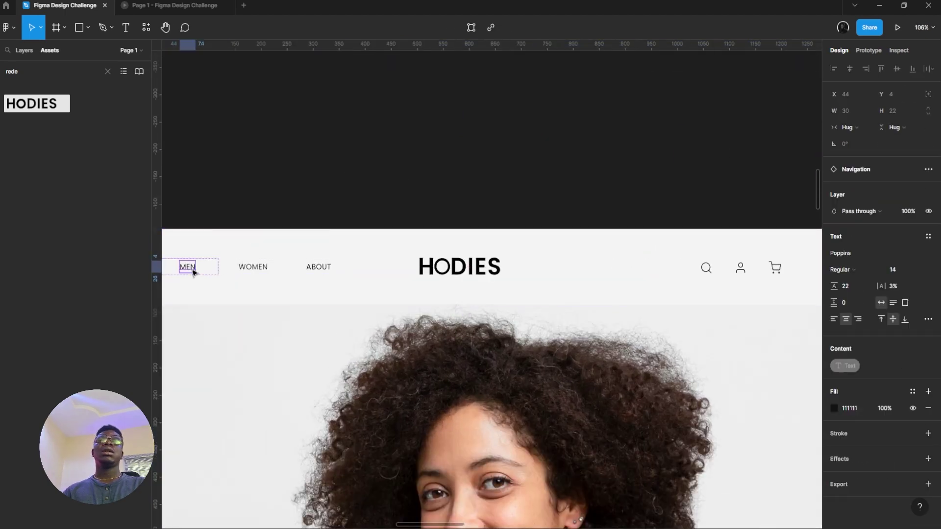
scroll(757, 273, "right", 10)
scroll(497, 268, "left", 5)
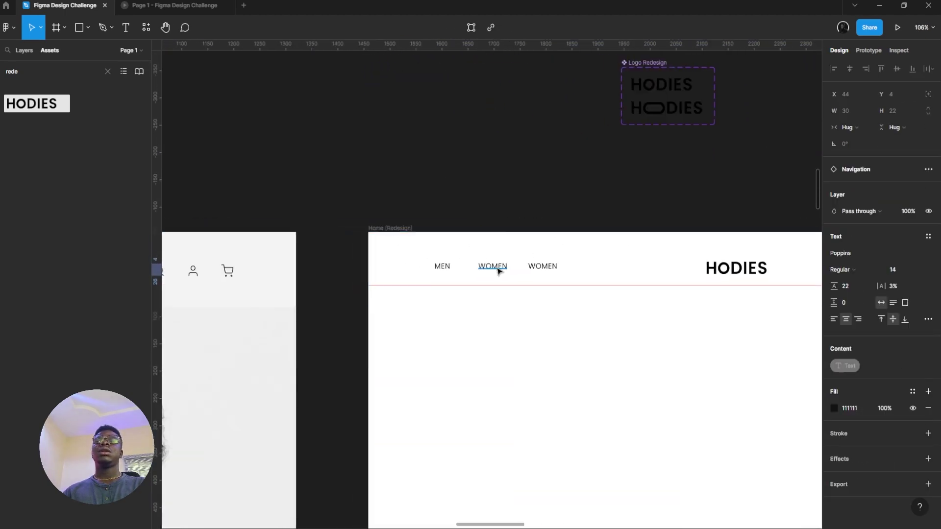
- Change the rightmost WOMEN label in the redesigned header to ABOUT
scroll(571, 281, "up", 3)
left_click(559, 268)
double_click(559, 267)
type("ABOUT")
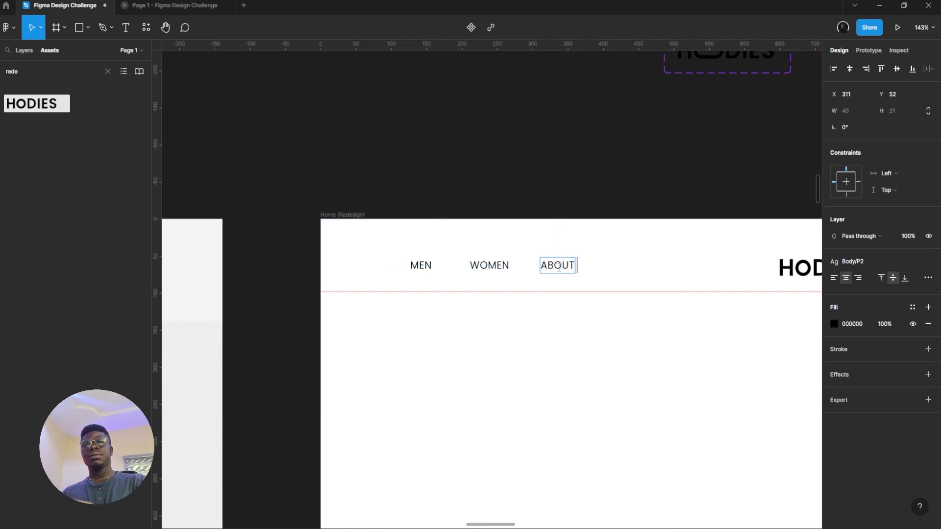
key("Escape")
key("Escape")
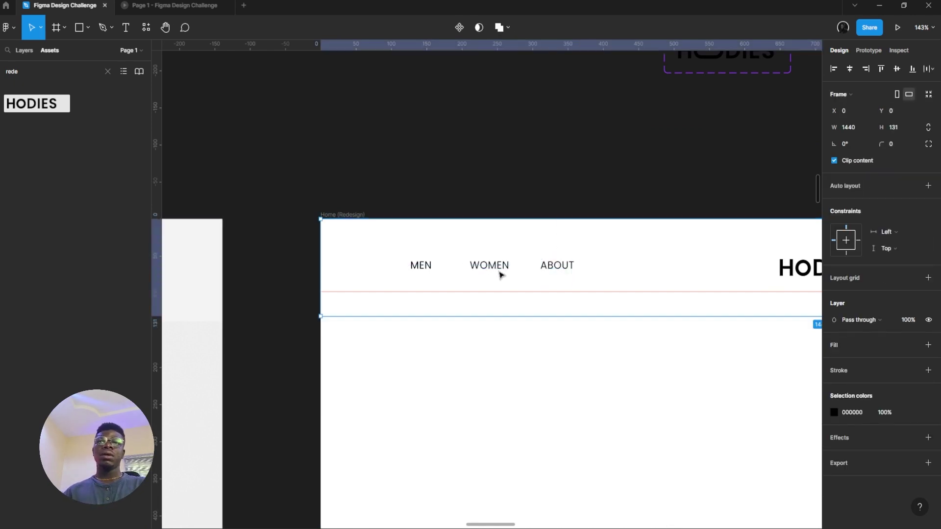
- Delete the WOMEN and ABOUT labels from the redesigned header, leaving only MEN
left_click(495, 267)
scroll(497, 271, "up", 5, "ctrl")
left_click(548, 272, "shift")
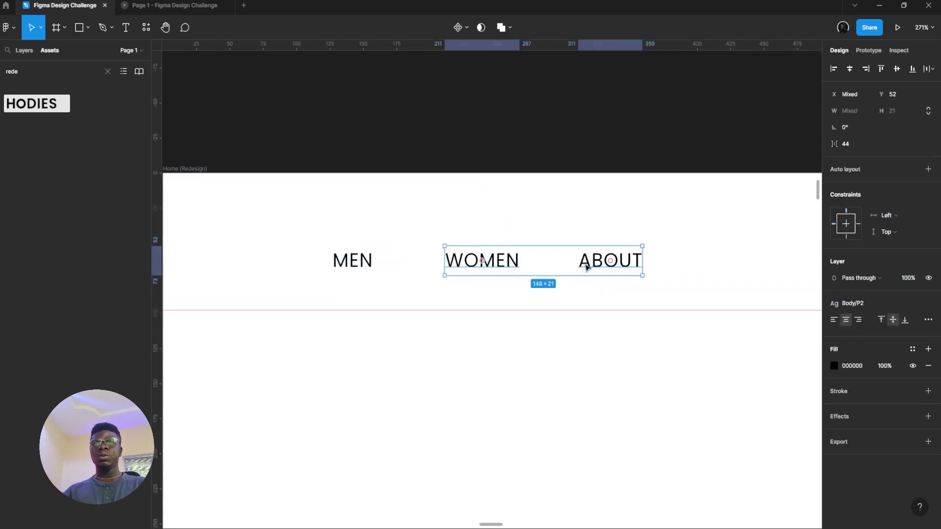
left_click_drag(582, 255, 584, 98)
key("Delete")
- Wrap the MEN label in its own frame using Frame selection
left_click_drag(378, 307, 471, 369)
double_click(451, 332)
scroll(452, 332, "up", 4, "ctrl")
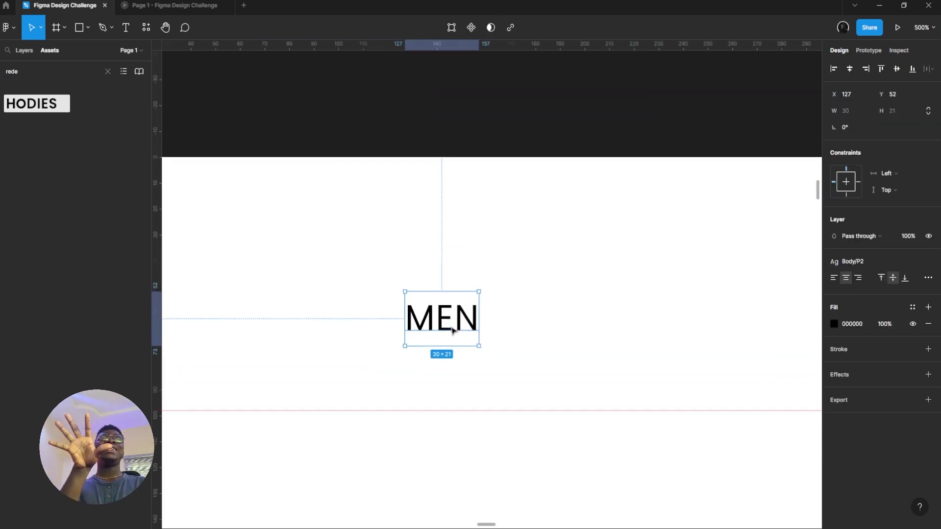
scroll(247, 90, "up", 1)
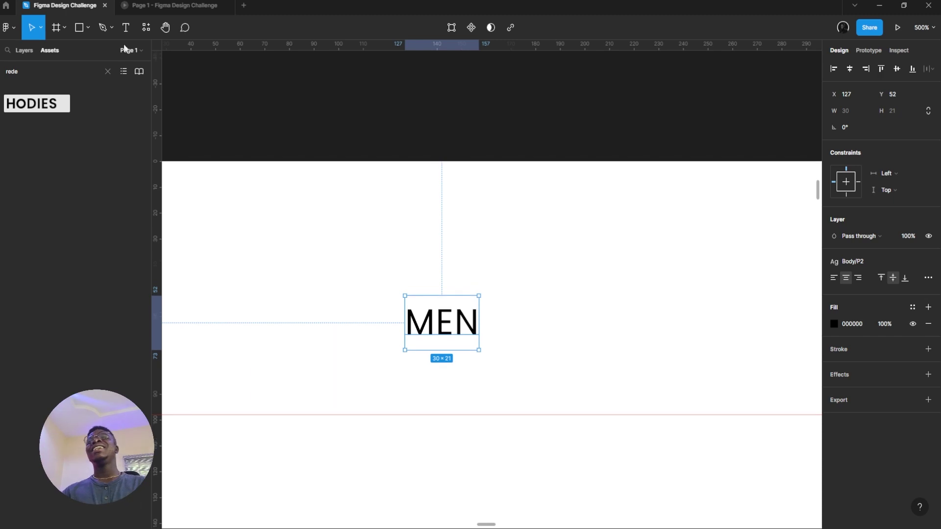
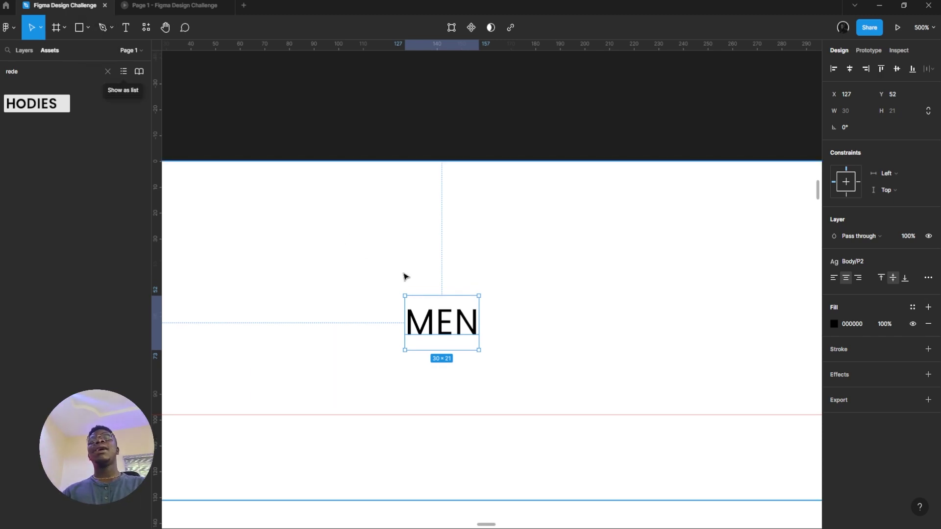
right_click(454, 323)
left_click(501, 353)
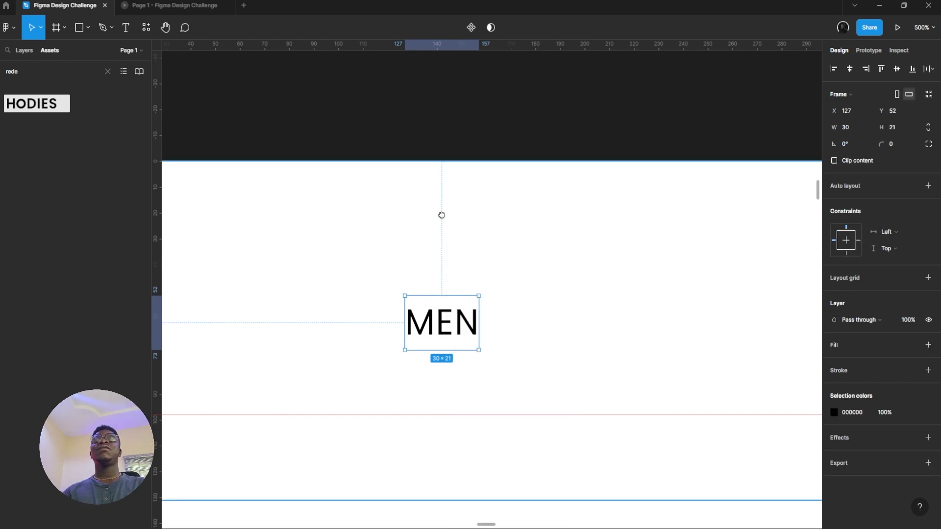
scroll(456, 275, "down", 2)
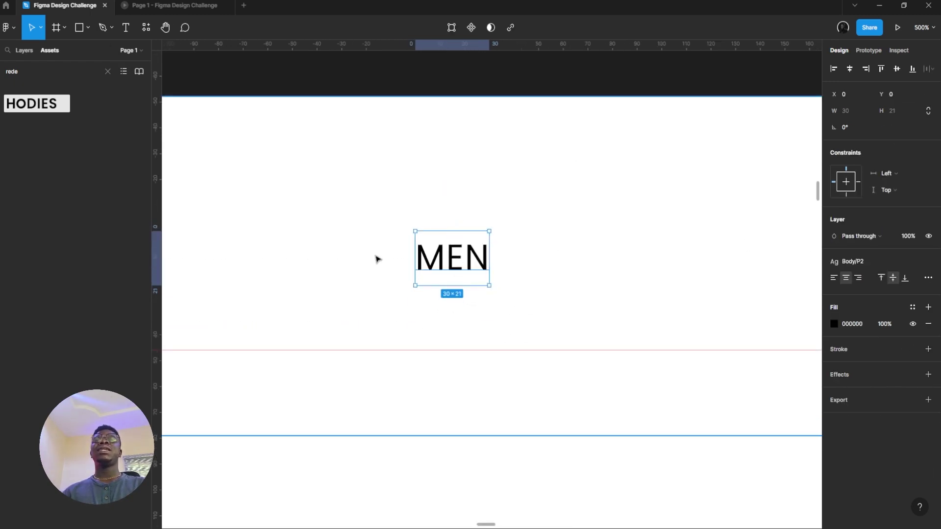
left_click(456, 247)
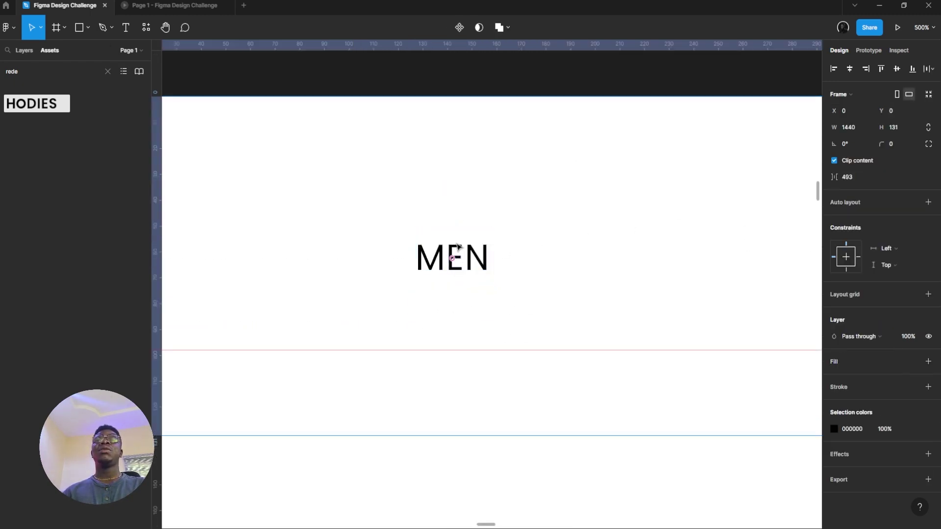
- Widen the frame around the MEN label equally on both sides to a size of 68 × 21
key("ctrl+alt+shift+r")
left_click_drag(491, 248, 543, 249)
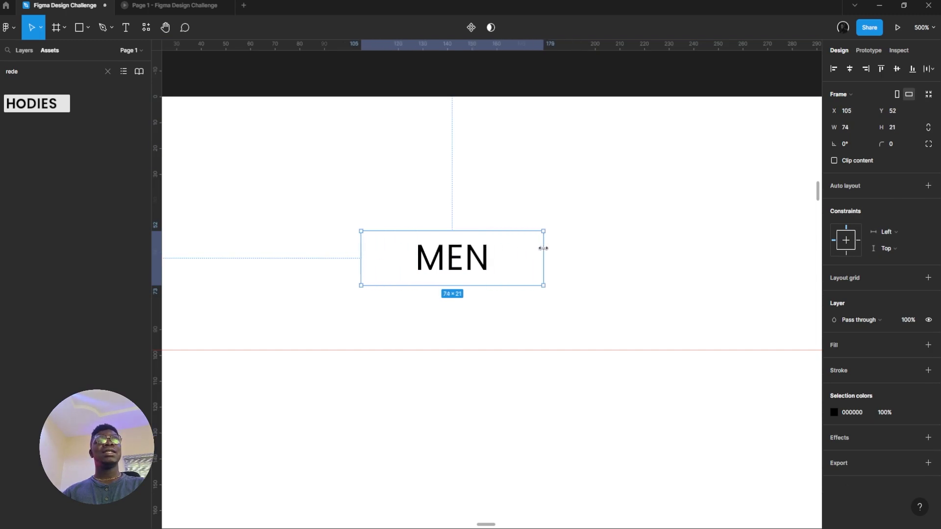
scroll(483, 240, "up", 5)
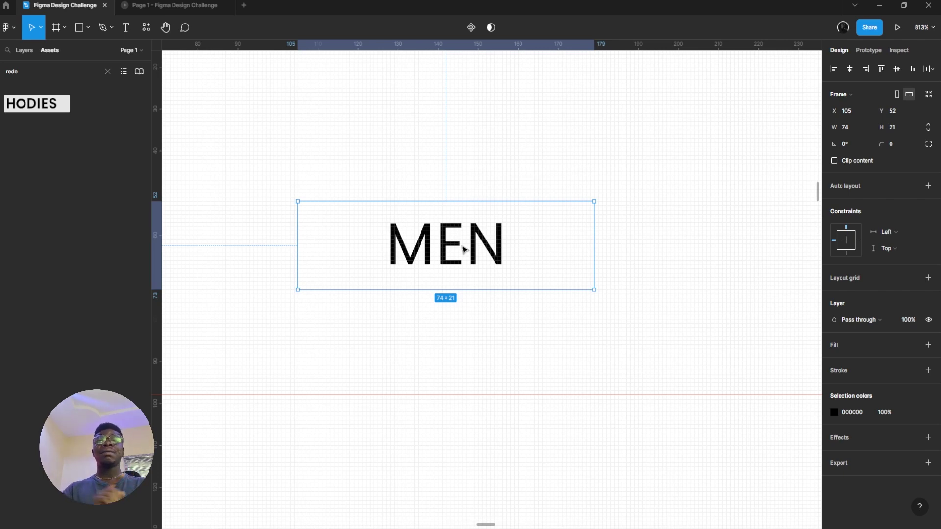
scroll(464, 250, "down", 1)
scroll(425, 224, "up", 1)
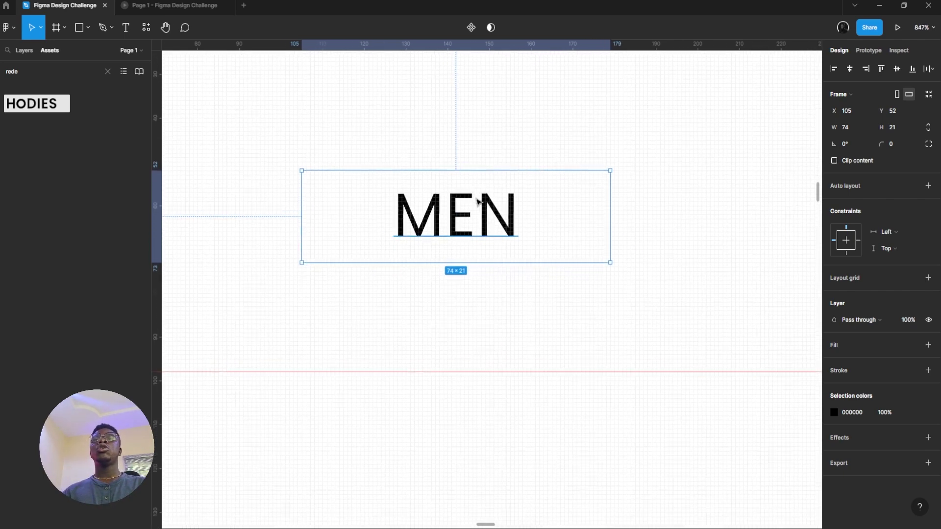
left_click_drag(610, 203, 597, 203)
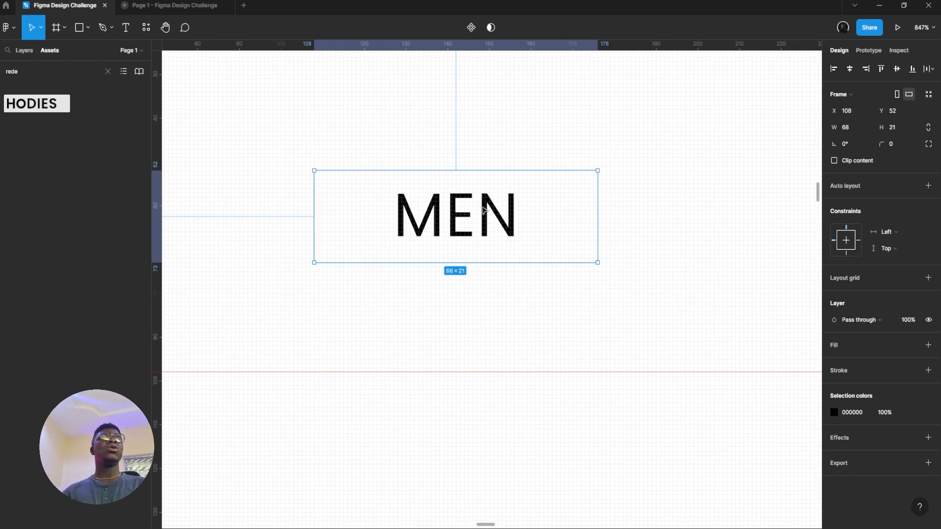
- Add auto layout to the MEN frame and turn it into a component
key("shift+a")
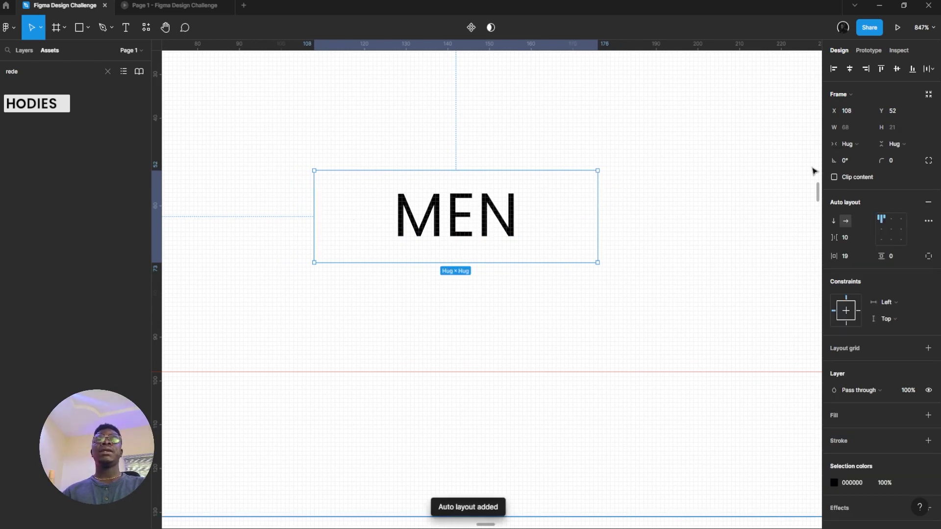
left_click(470, 28)
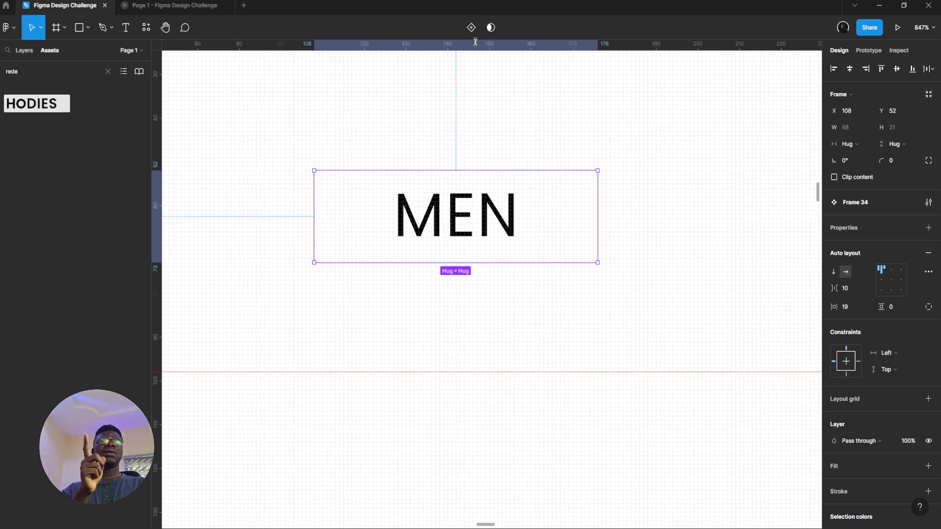
- Set the MEN component's horizontal padding to 24 and its vertical padding to 4
left_click_drag(824, 313, 829, 314)
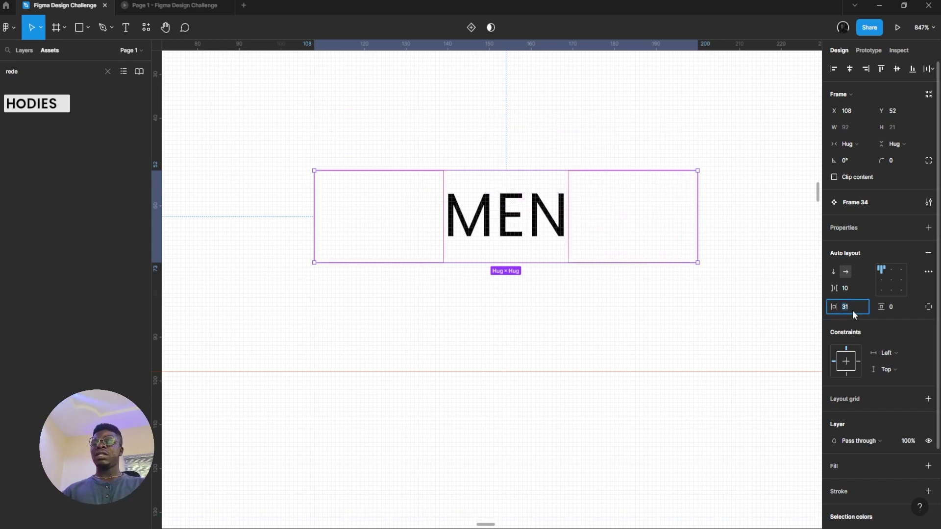
type("24")
key("Return")
scroll(461, 245, "down", 5)
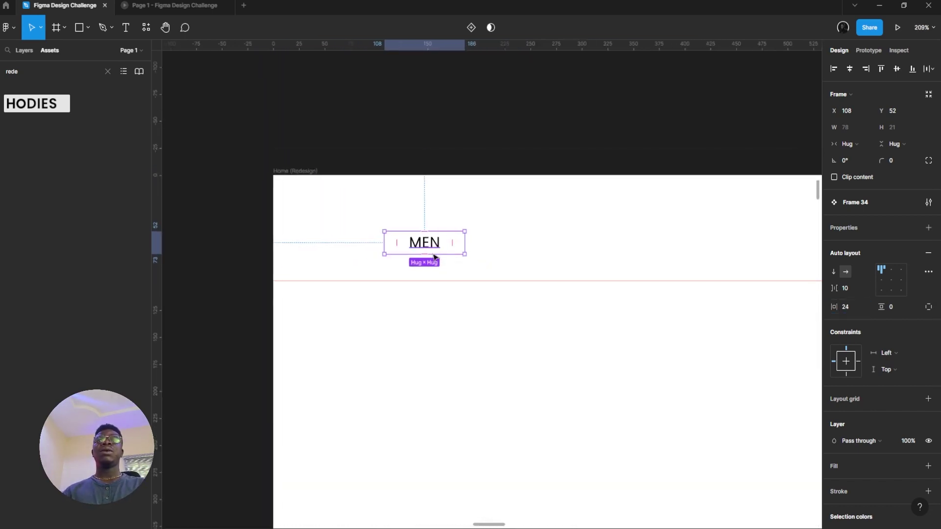
scroll(433, 256, "up", 5)
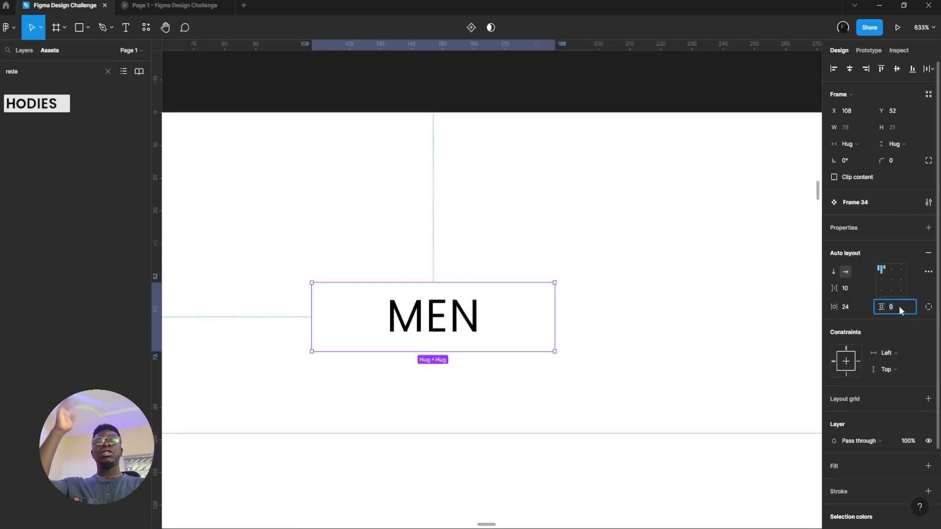
type("4")
key("Return")
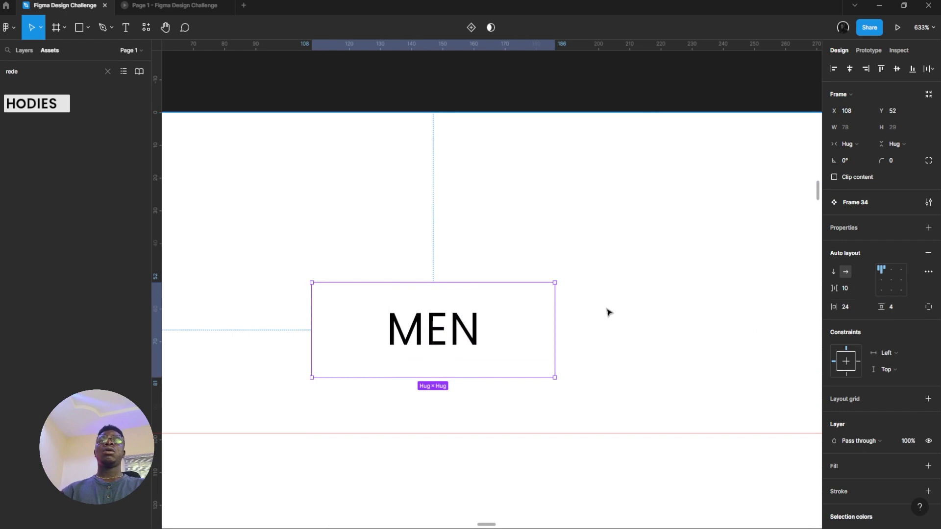
scroll(811, 283, "down", 1)
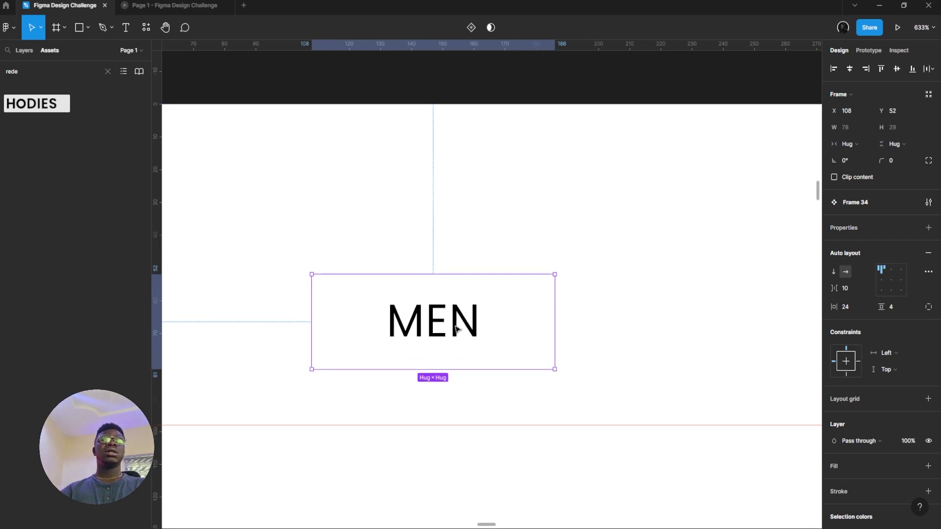
scroll(838, 404, "down", 2)
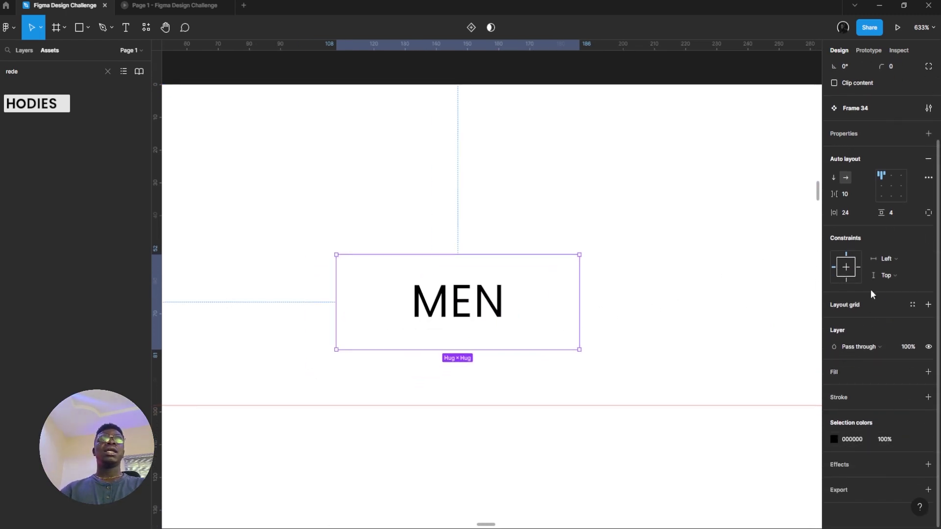
scroll(870, 293, "up", 2)
left_click(511, 277)
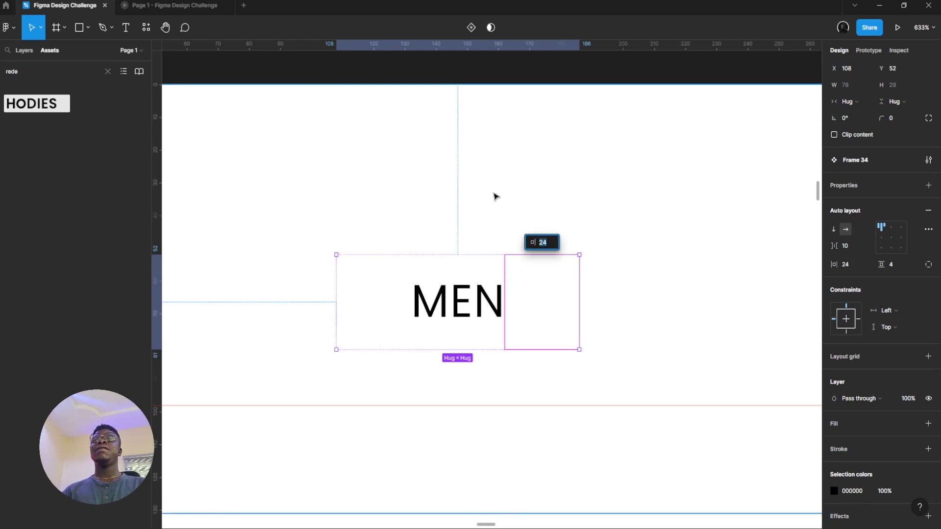
key("Escape")
left_click(496, 281)
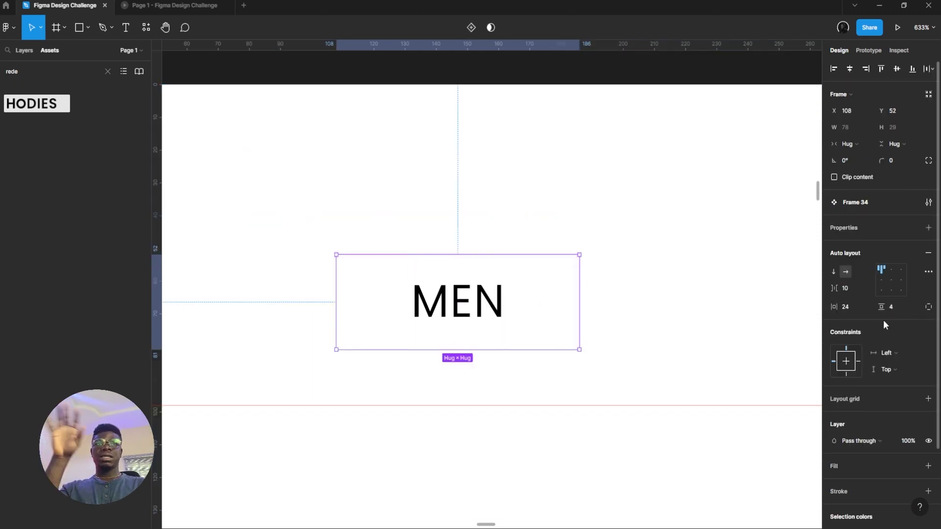
- Give the MEN component a solid grey fill of C6C6C6
scroll(883, 320, "down", 3)
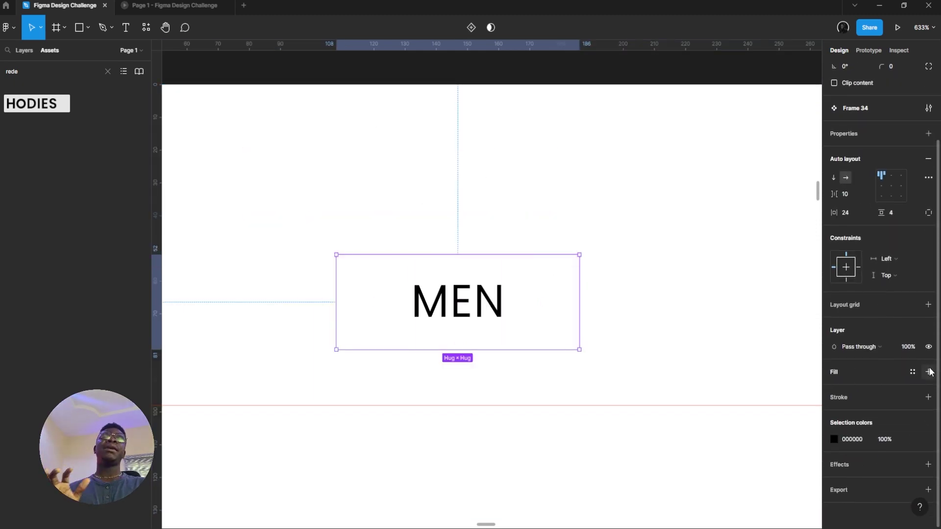
left_click(928, 372)
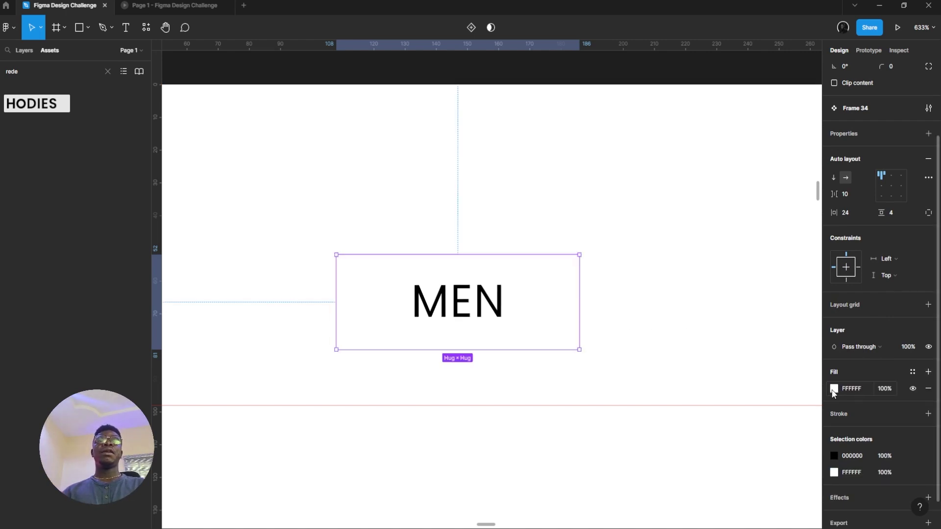
left_click(834, 389)
left_click(704, 298)
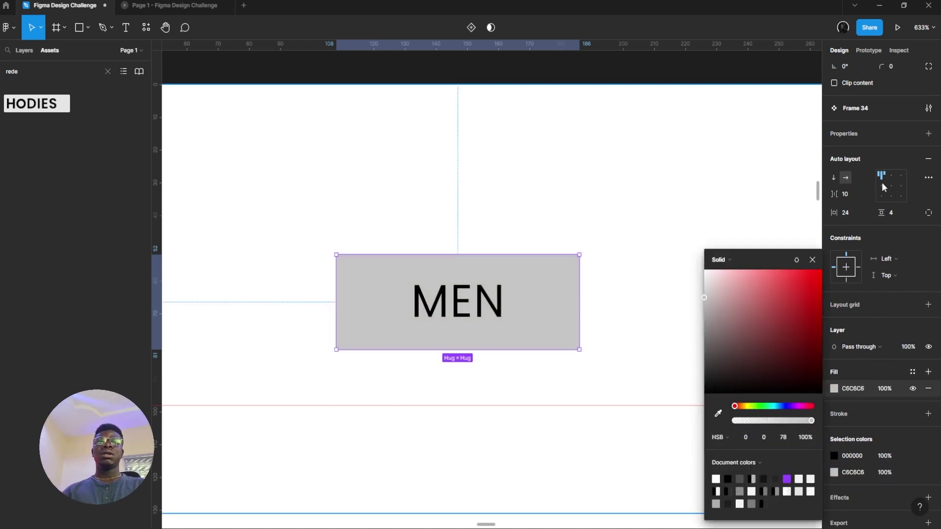
- Round the MEN component's corners to a radius of 29 and check the pill shape in the prototype preview
scroll(887, 171, "up", 3)
left_click_drag(880, 165, 221, 155)
left_click(169, 2)
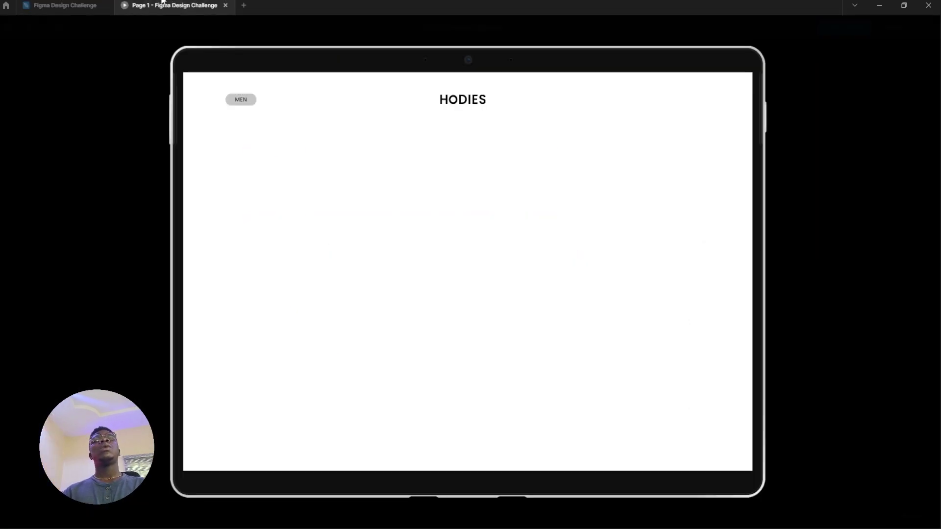
left_click(88, 2)
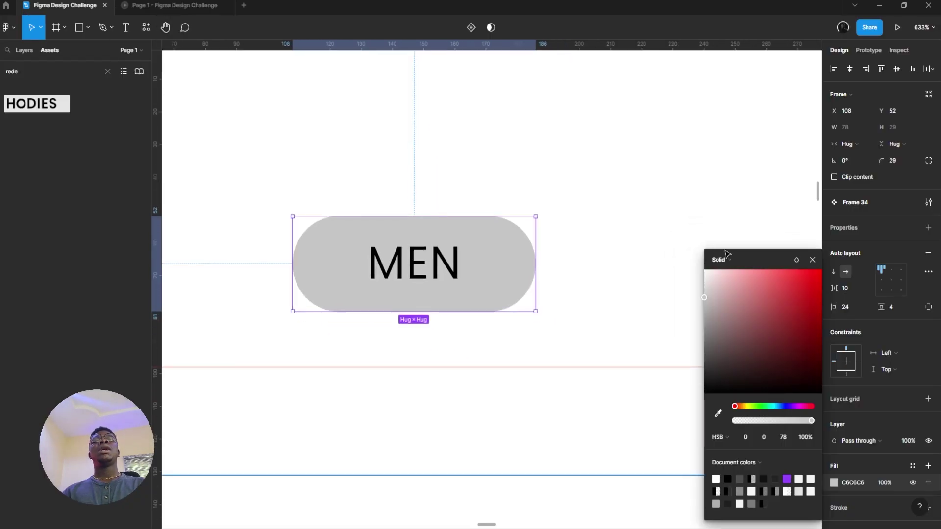
- Increase the MEN component's horizontal padding to 40 and compare the button in the prototype preview
left_click(822, 260)
left_click_drag(833, 308, 841, 313)
left_click(202, 2)
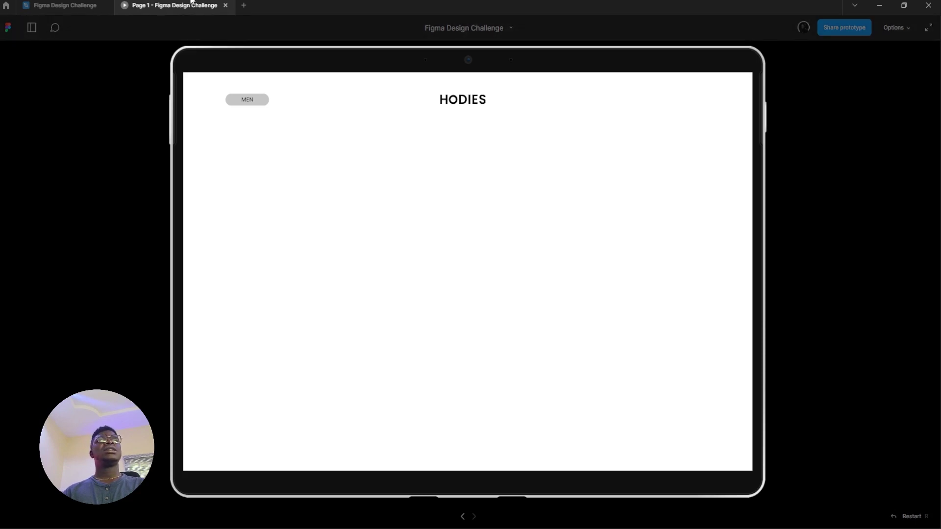
left_click(73, 4)
left_click(169, 3)
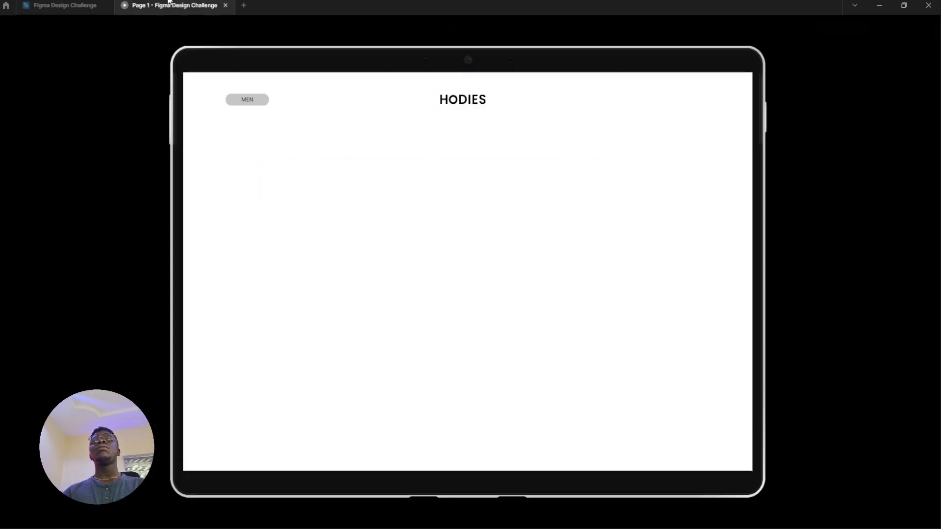
left_click(65, 5)
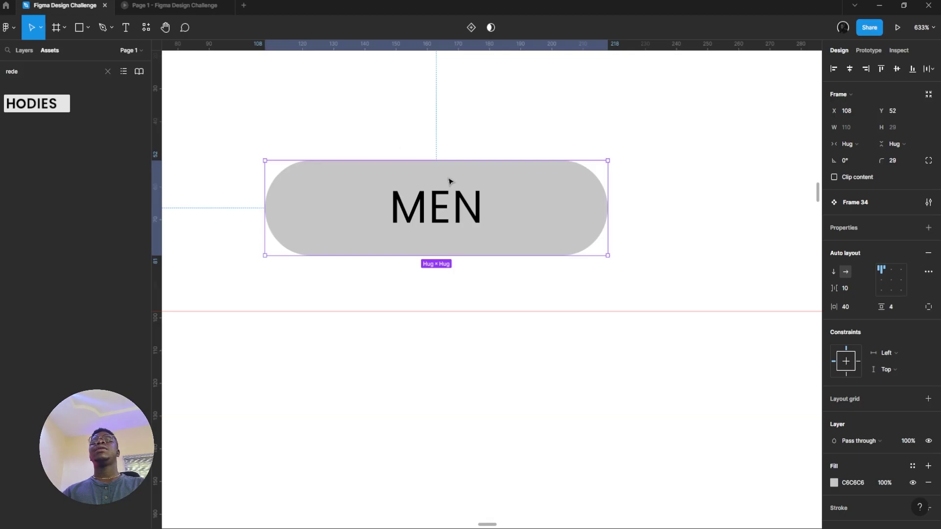
- Test how the pill resizes by replacing the MEN text with SDFDFGDFGDFG, and undo the text change
key("Up")
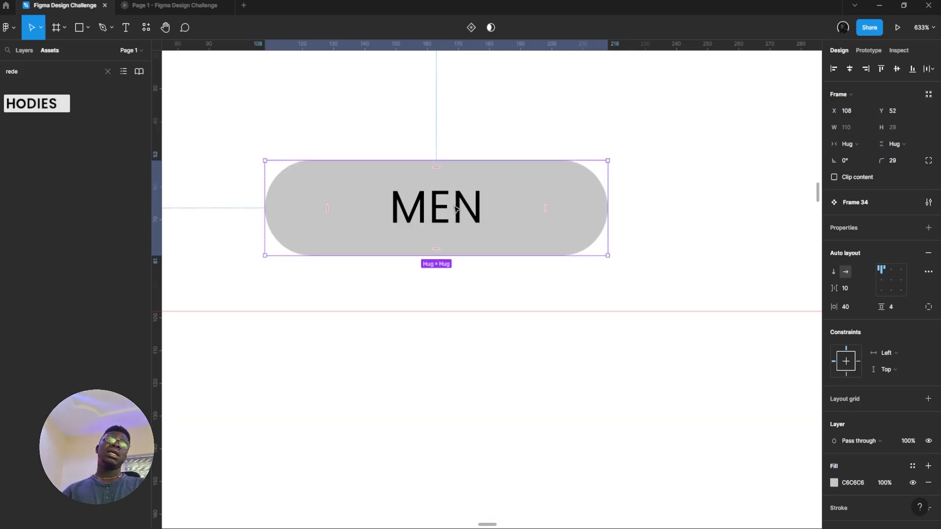
double_click(456, 209)
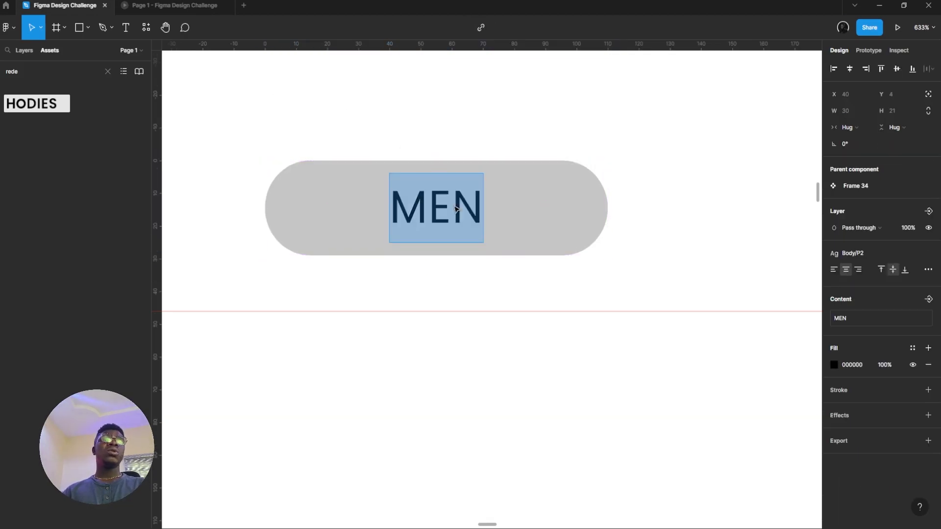
type("SDFDFGDFGDFG")
key("ctrl+z")
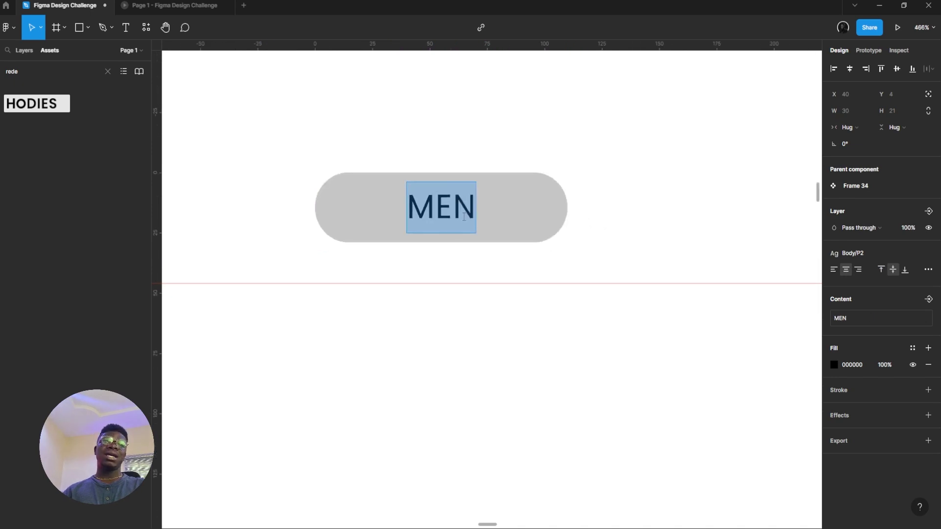
scroll(440, 295, "down", 3)
key("Escape")
key("Escape")
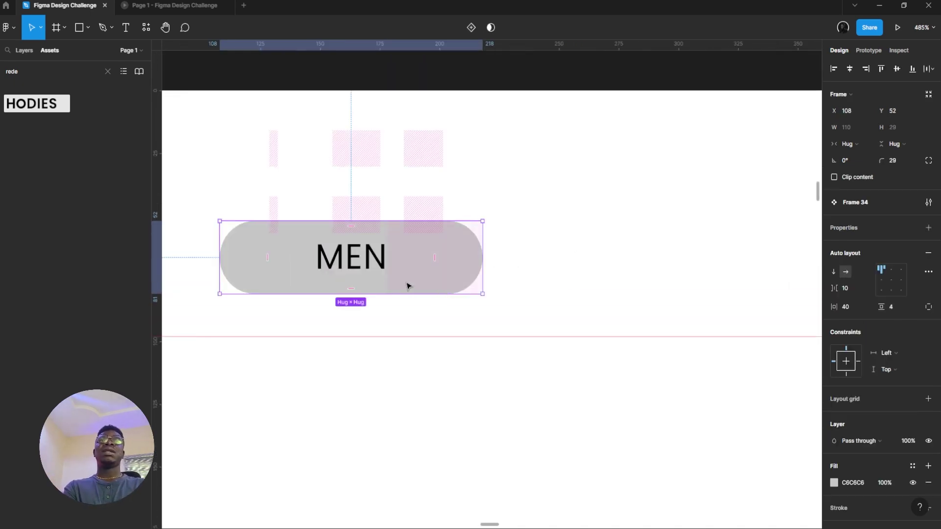
- Repeat the resizing test by changing the MEN text to DSFSDF, and undo the change
double_click(369, 273)
double_click(370, 273)
type("DSFSDF")
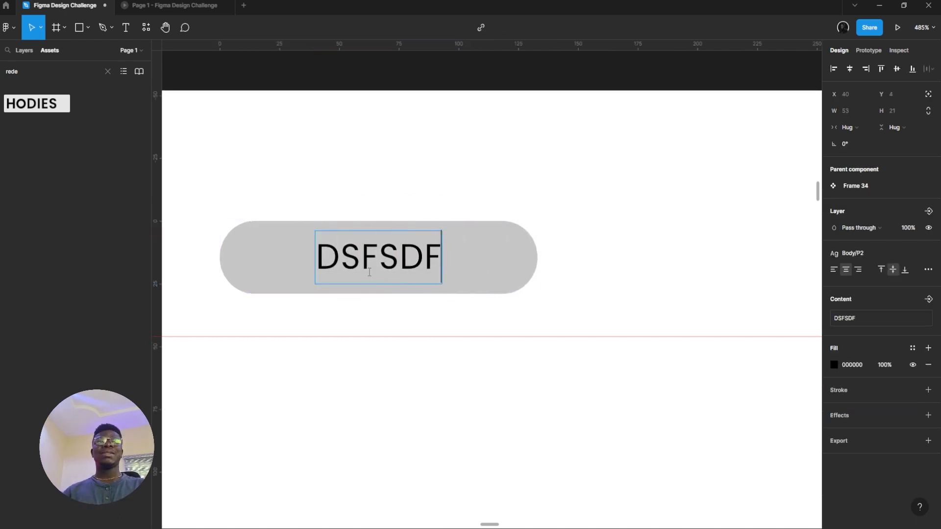
key("ctrl+z")
key("Escape")
key("Escape")
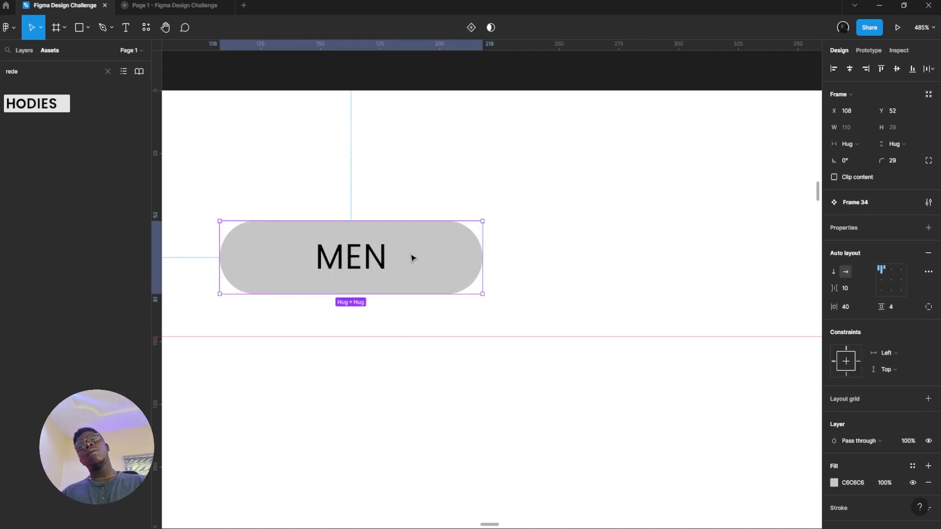
- Review the horizontal resizing options of the MEN text layer, leaving it on Hug contents
left_click_drag(414, 259, 436, 246)
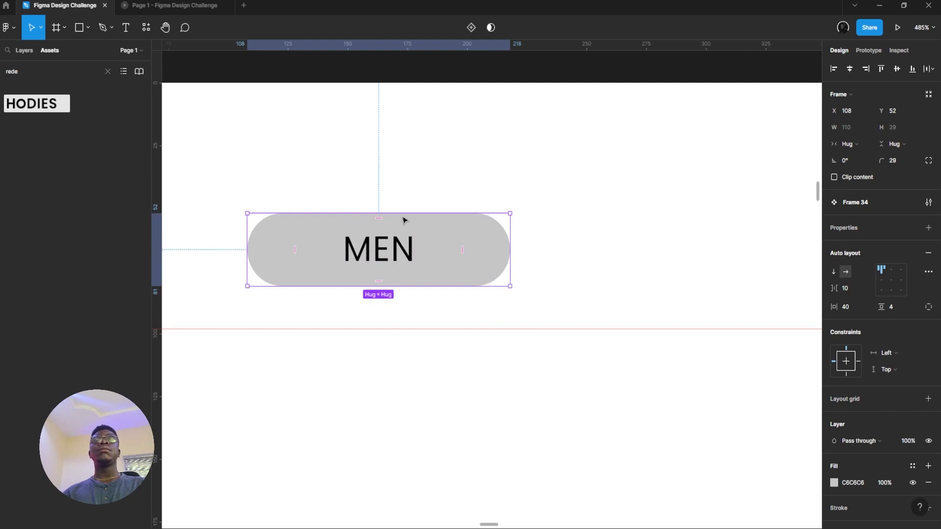
scroll(404, 220, "up", 3)
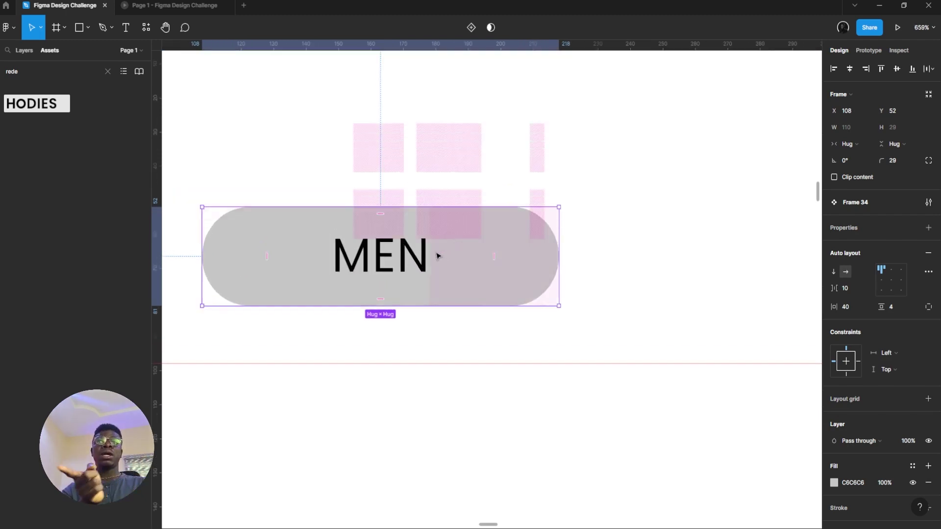
double_click(380, 280)
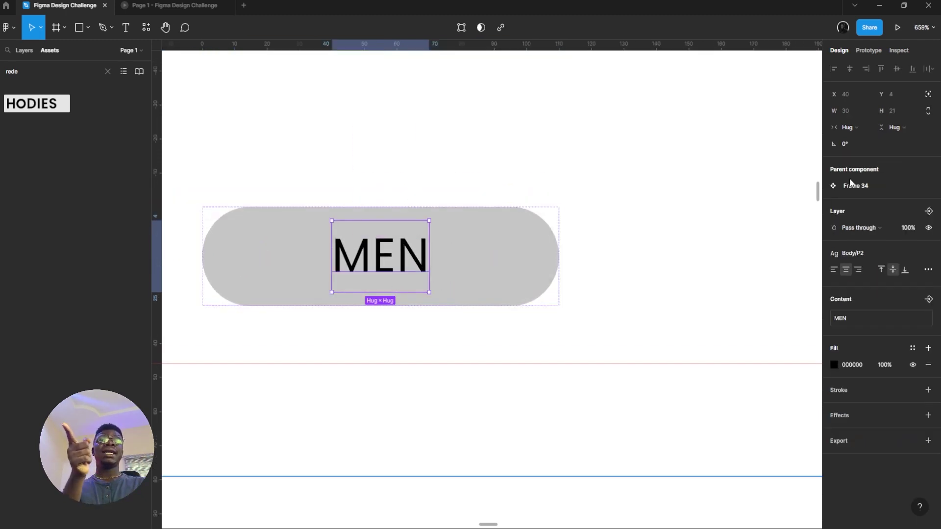
left_click(848, 127)
left_click(839, 128)
left_click(839, 127)
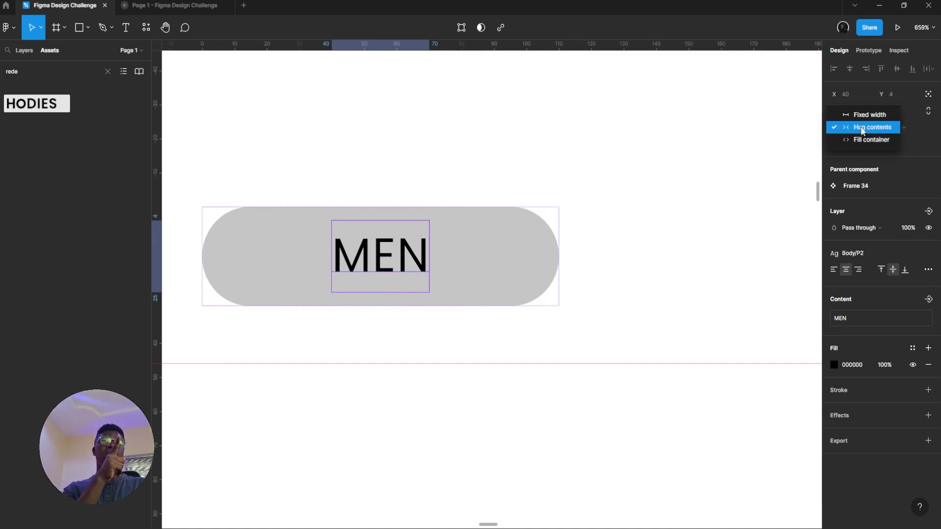
left_click(857, 128)
key("Escape")
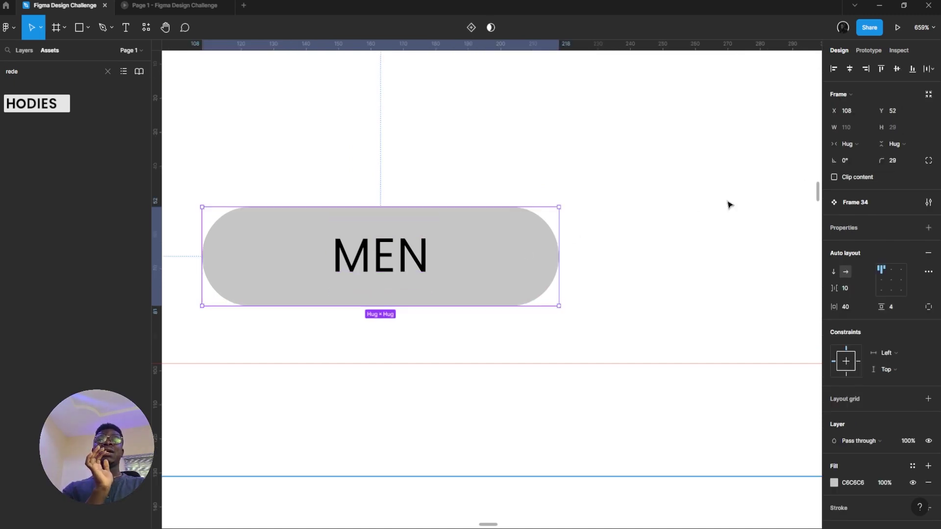
- Review the horizontal resizing options of the MEN component frame, leaving it on Hug contents
left_click(868, 145)
left_click(484, 255)
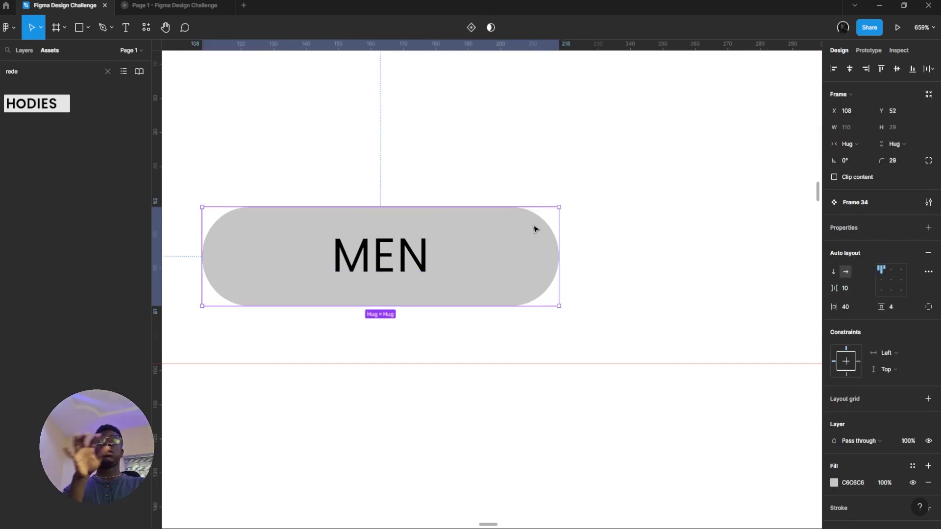
left_click_drag(533, 226, 594, 263)
key("ctrl+z")
left_click(866, 145)
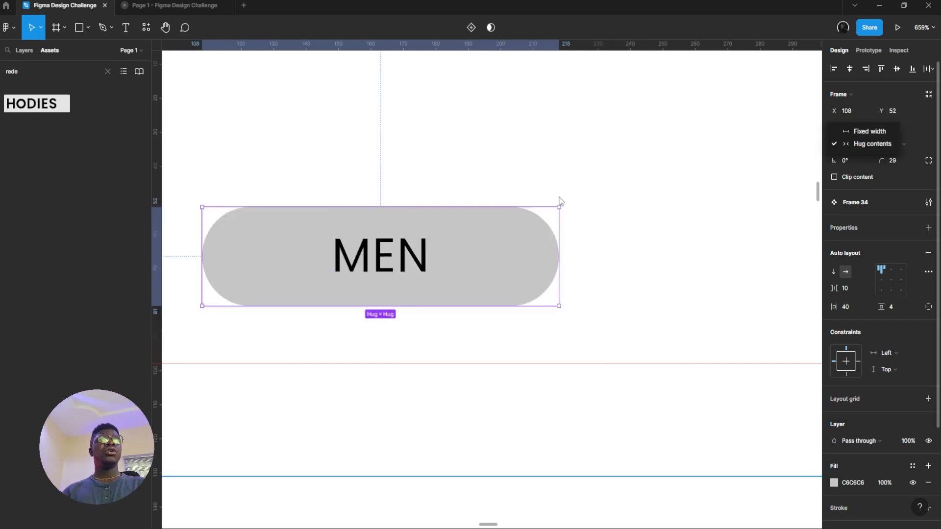
left_click(511, 225)
- Try moving the MEN component sideways in the header, and undo the move
scroll(396, 270, "right", 2)
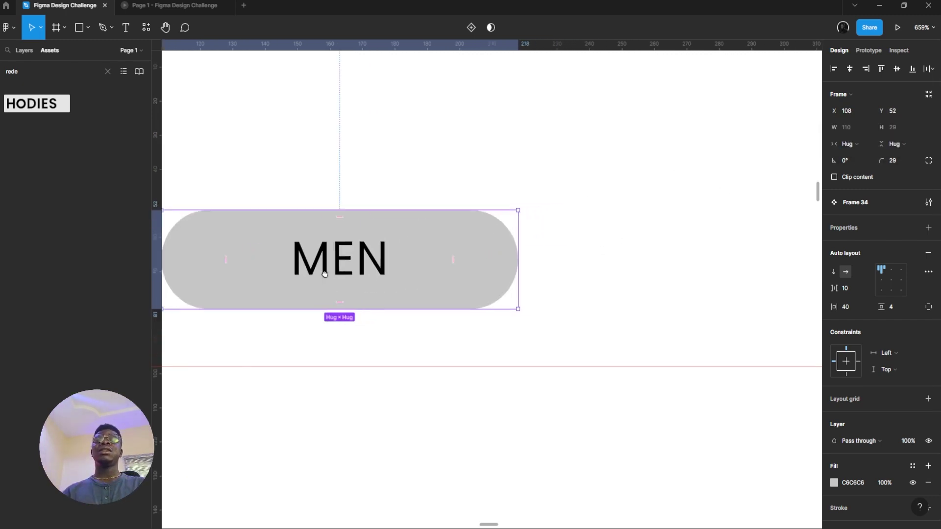
left_click_drag(370, 268, 726, 269)
scroll(394, 281, "down", 2)
key("ctrl+z")
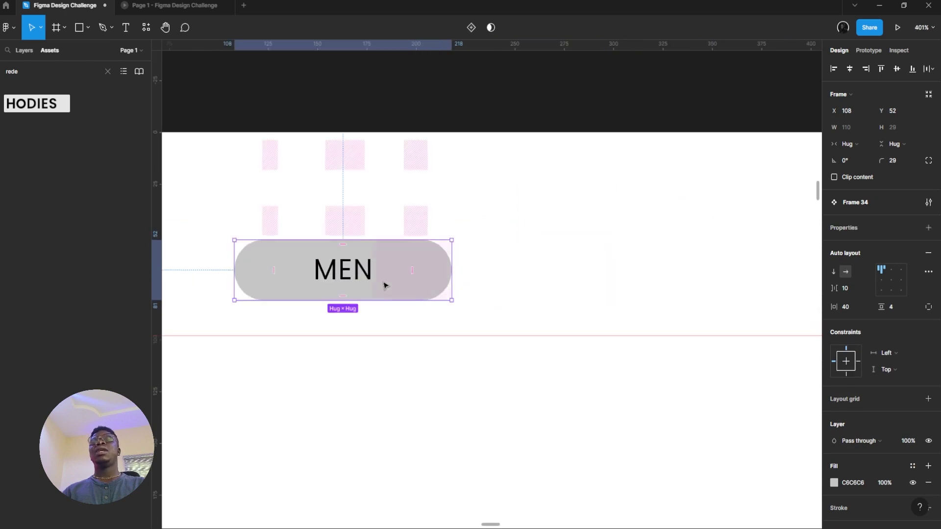
scroll(494, 276, "down", 5, "ctrl")
scroll(494, 276, "up", 2, "ctrl")
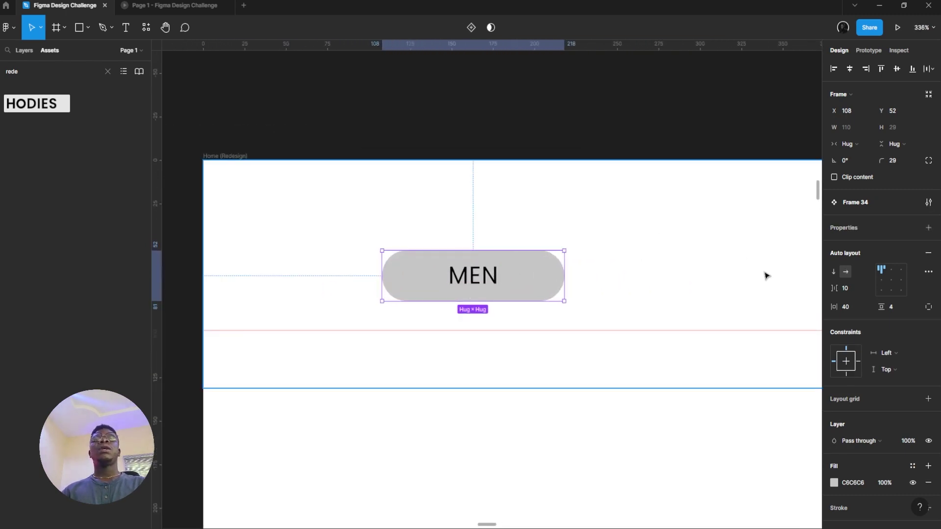
- Replace the MEN component's grey fill with a white FFFFFF fill
scroll(764, 273, "down", 3)
scroll(834, 361, "down", 3)
scroll(563, 217, "up", 1)
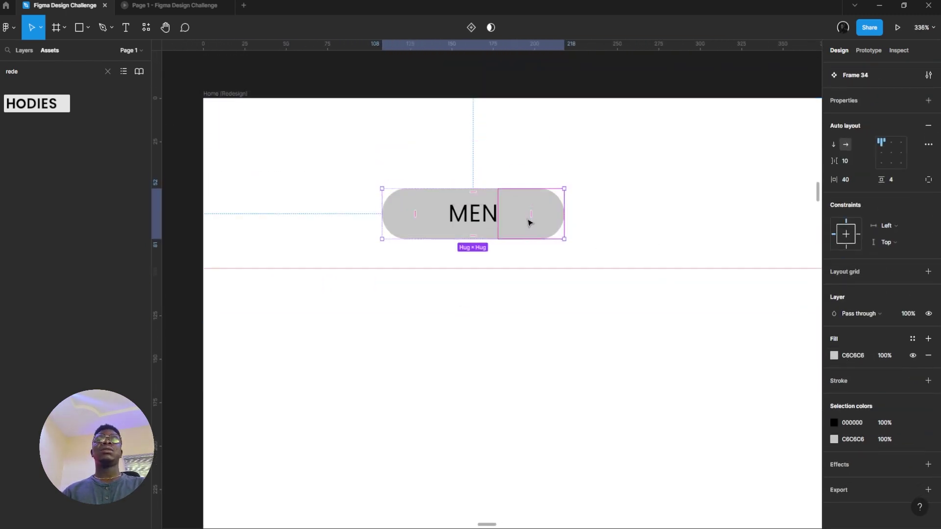
left_click(450, 239)
scroll(872, 287, "up", 1)
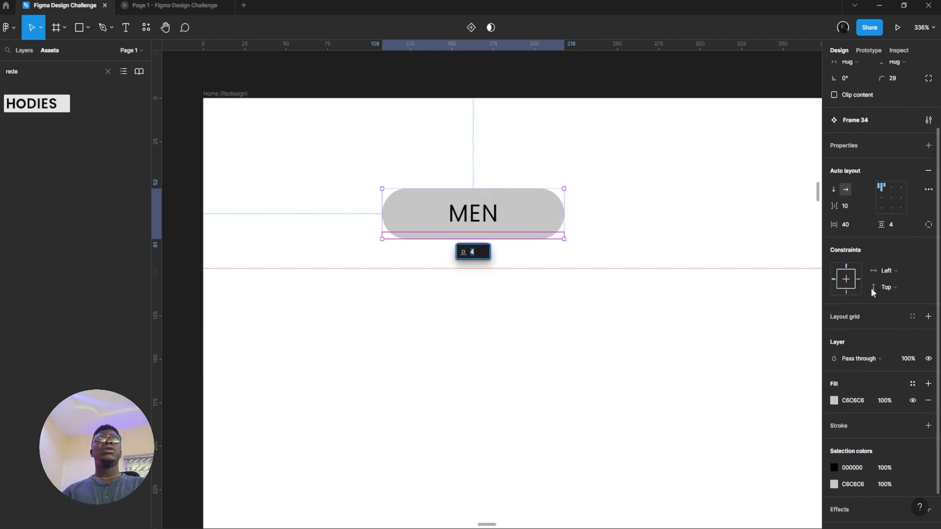
left_click(718, 281)
left_click(517, 237)
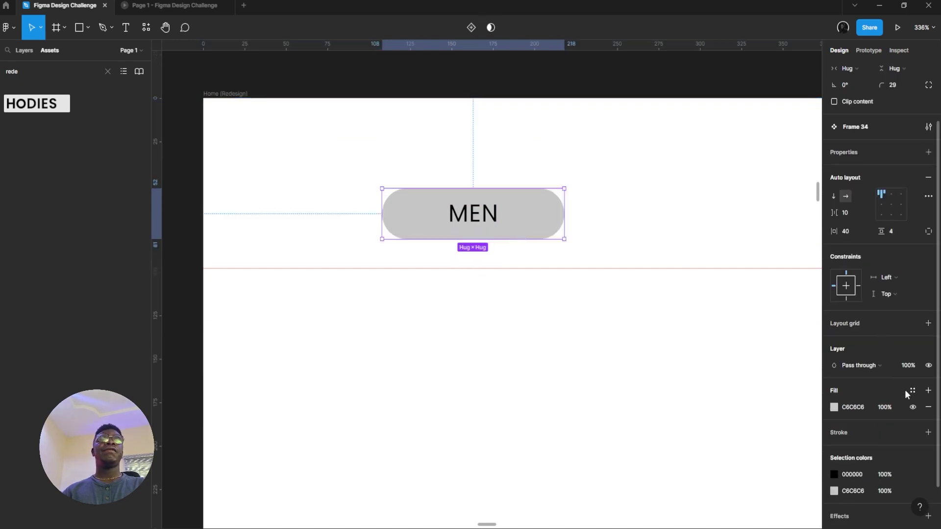
left_click(928, 407)
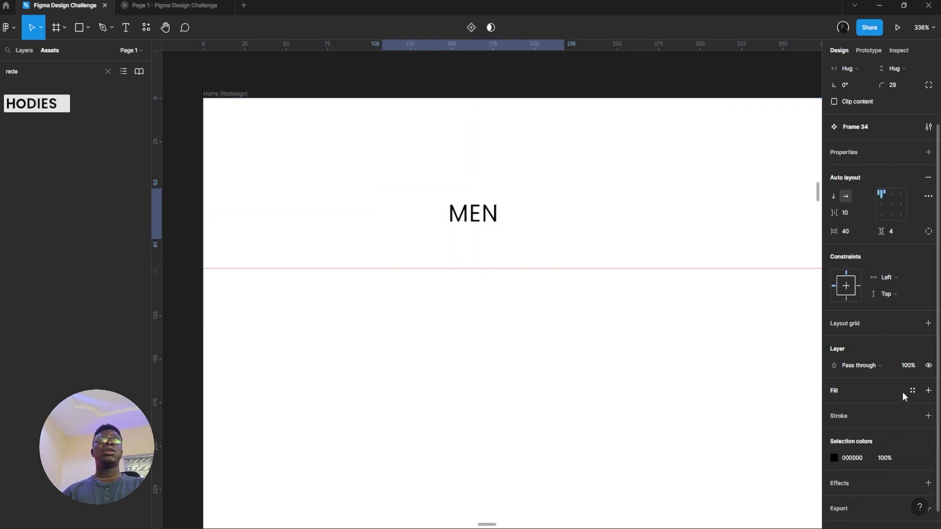
left_click(929, 390)
scroll(833, 392, "up", 1)
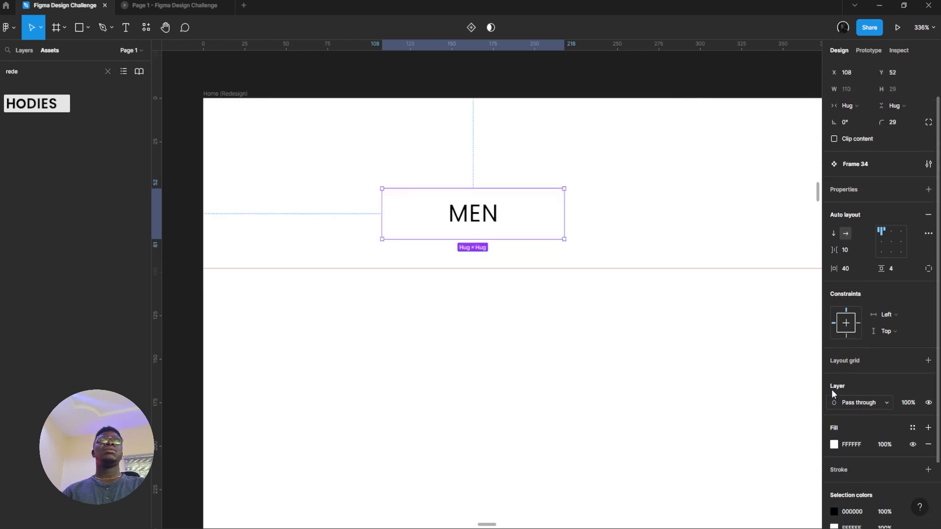
- Move the MEN component out of the Home (Redesign) frame onto the empty canvas above it, at about X 658, Y -2169
scroll(835, 388, "up", 1)
left_click_drag(456, 265, 445, 370)
left_click_drag(483, 320, 485, 93)
scroll(391, 288, "up", 2)
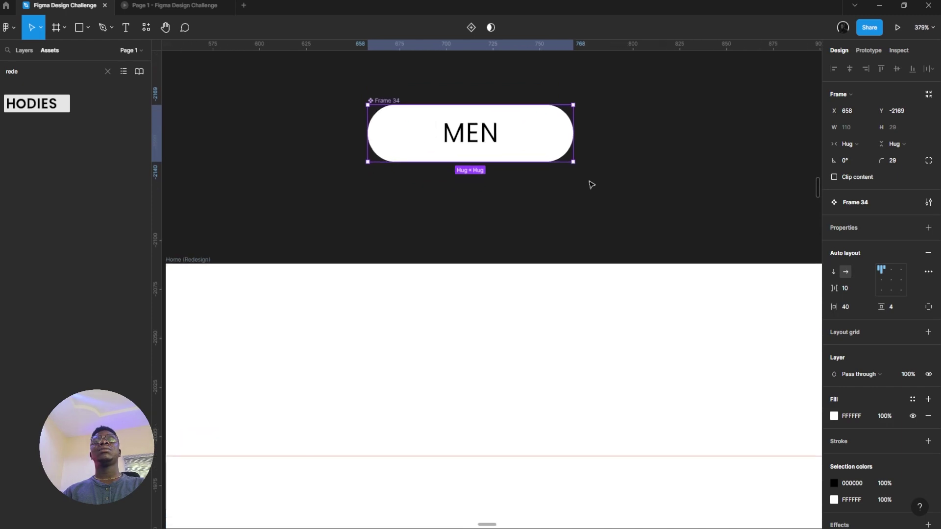
- Remove the MEN component's white fill, shift it slightly higher on the canvas, and add a second variant
left_click(929, 415)
scroll(480, 174, "up", 2)
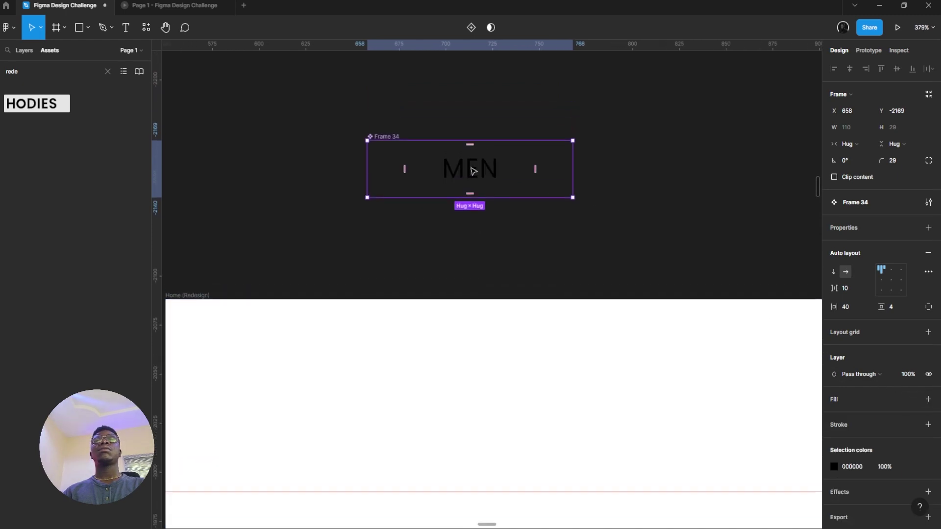
left_click_drag(473, 172, 498, 153)
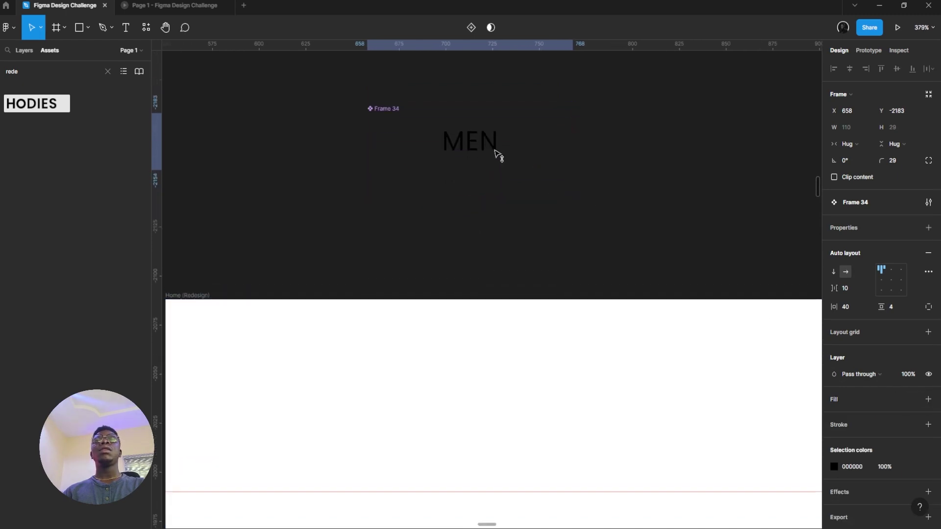
left_click(469, 27)
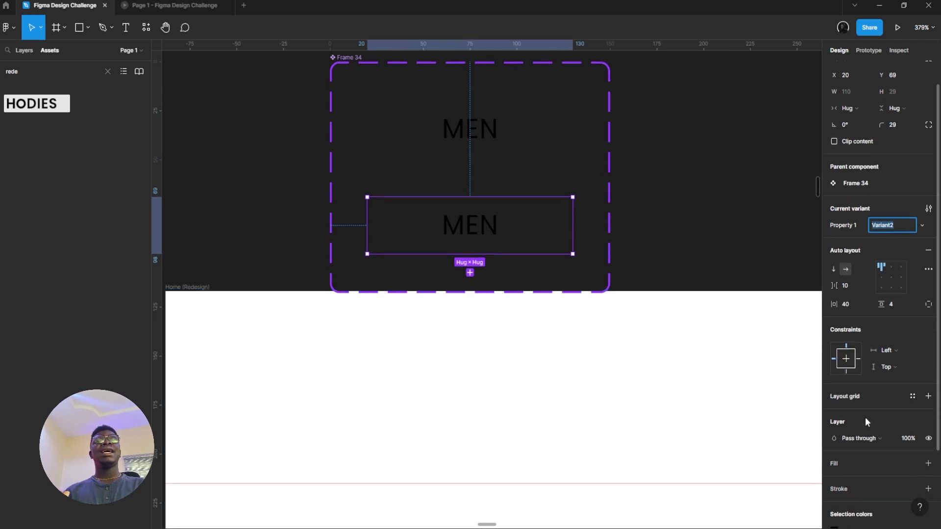
- Try a black 000000 inside stroke of 1 on the second variant, and undo it
scroll(866, 422, "down", 2)
left_click(928, 421)
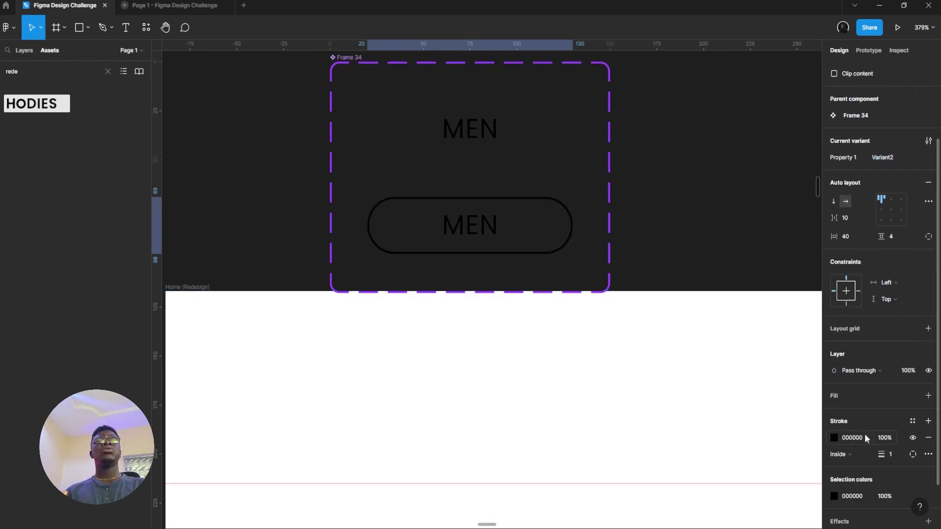
key("ctrl+z")
- Add a fill to the second MEN variant and change its colour to black
left_click(928, 396)
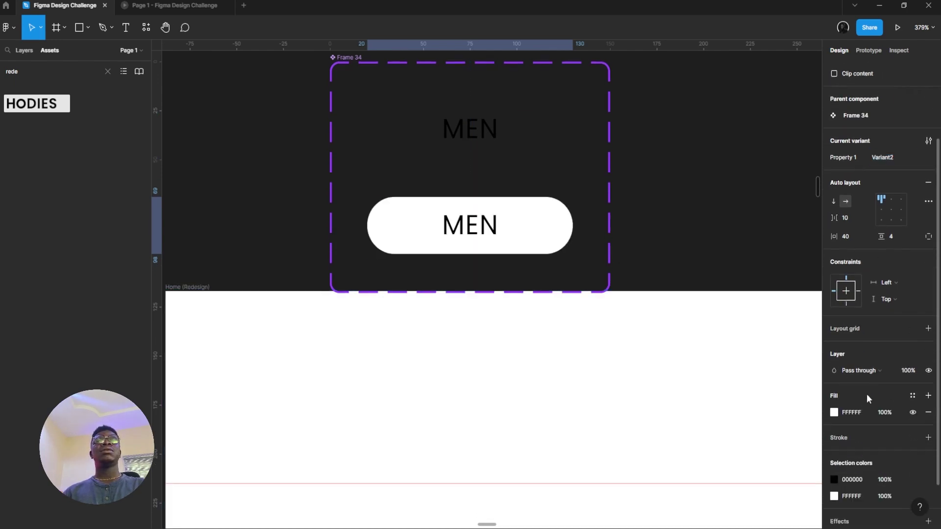
left_click(834, 416)
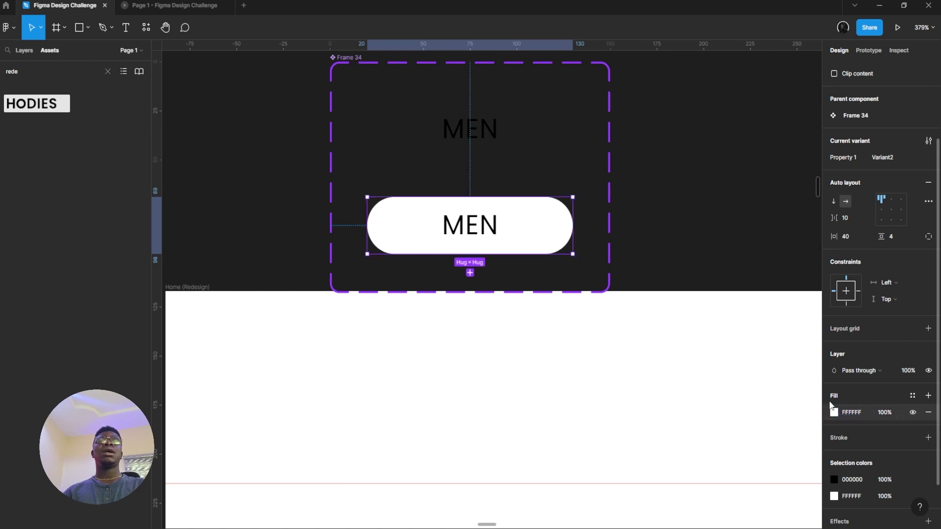
left_click(834, 412)
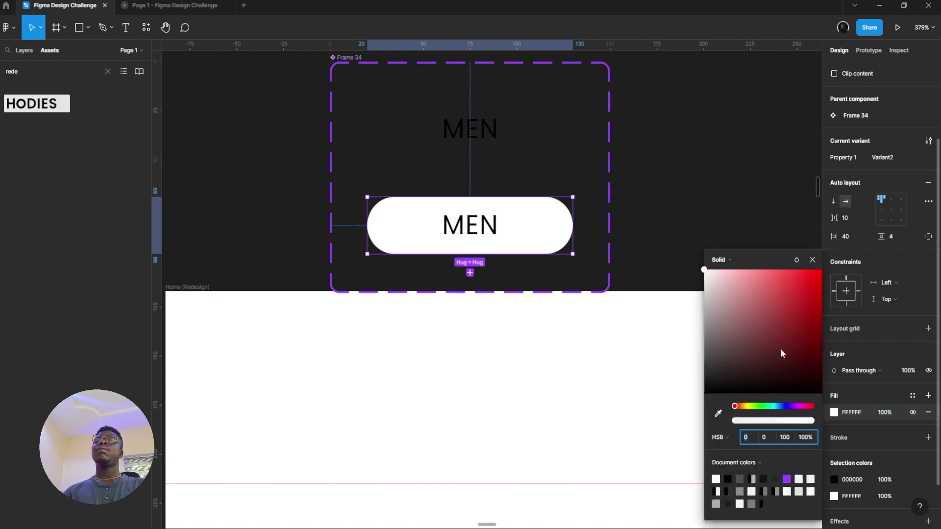
left_click_drag(780, 348, 703, 391)
- Change the MEN text in the black variant to white
left_click(494, 225)
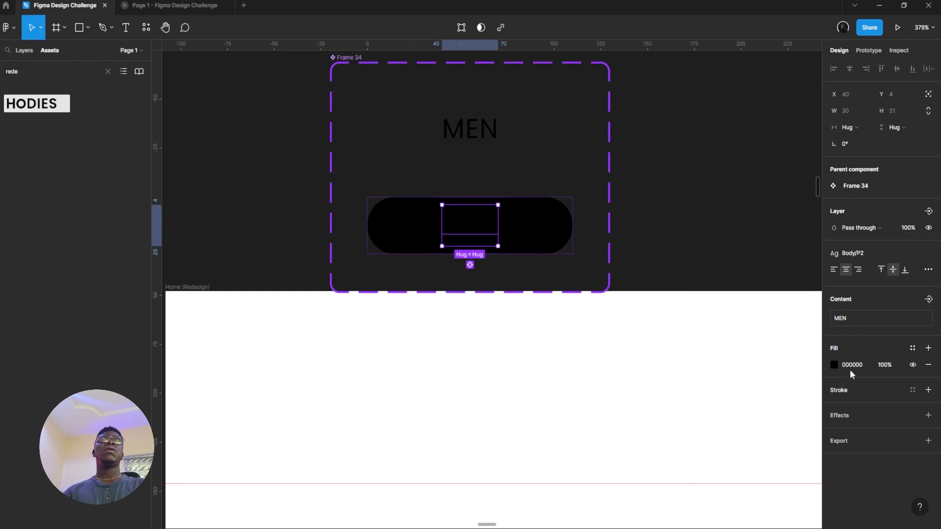
left_click(835, 366)
left_click_drag(711, 278, 700, 266)
- Connect the Default variant to Variant2 with a Change to interaction triggered While hovering
left_click(535, 119)
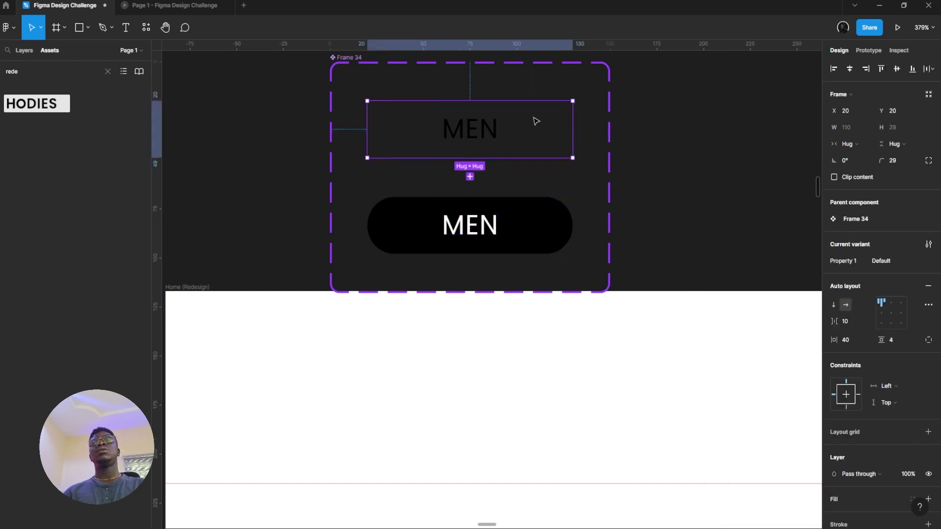
left_click(200, 4)
left_click(88, 4)
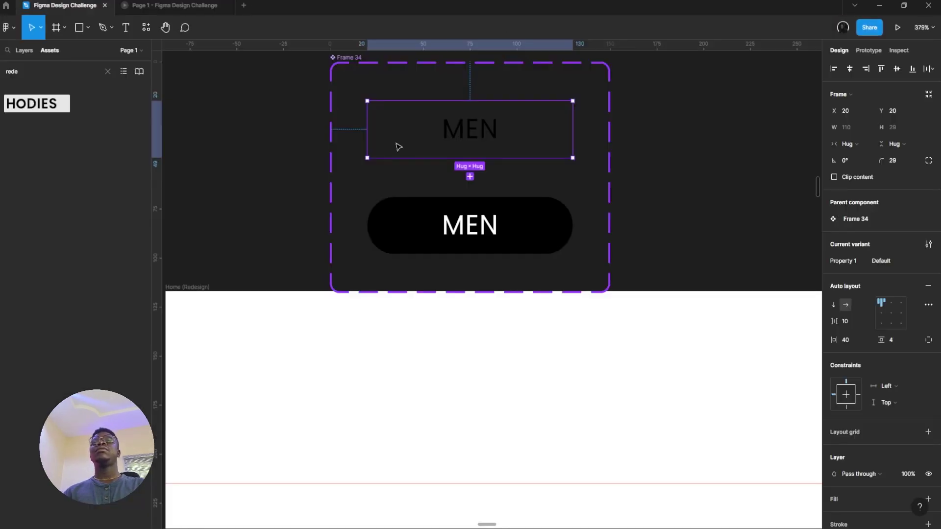
left_click_drag(482, 144, 517, 166)
scroll(514, 180, "down", 3)
scroll(565, 201, "up", 2)
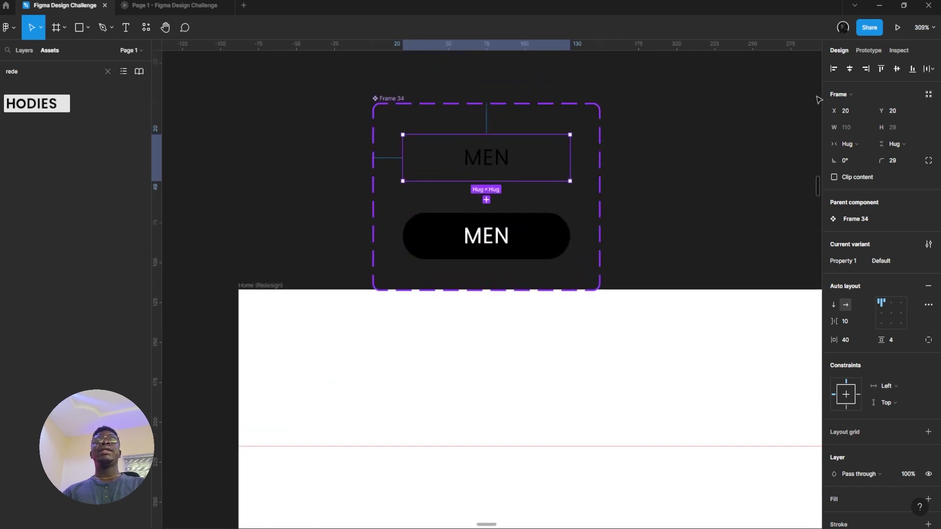
left_click(868, 50)
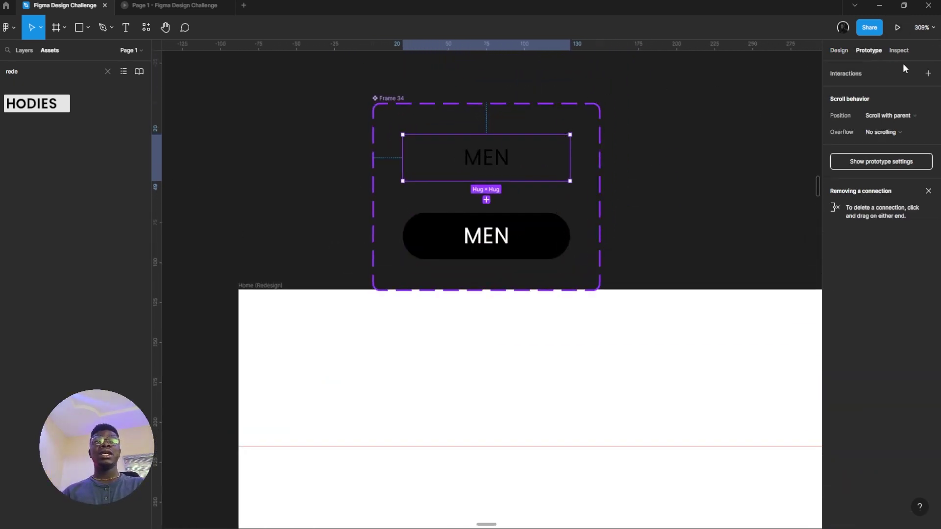
left_click_drag(570, 158, 510, 250)
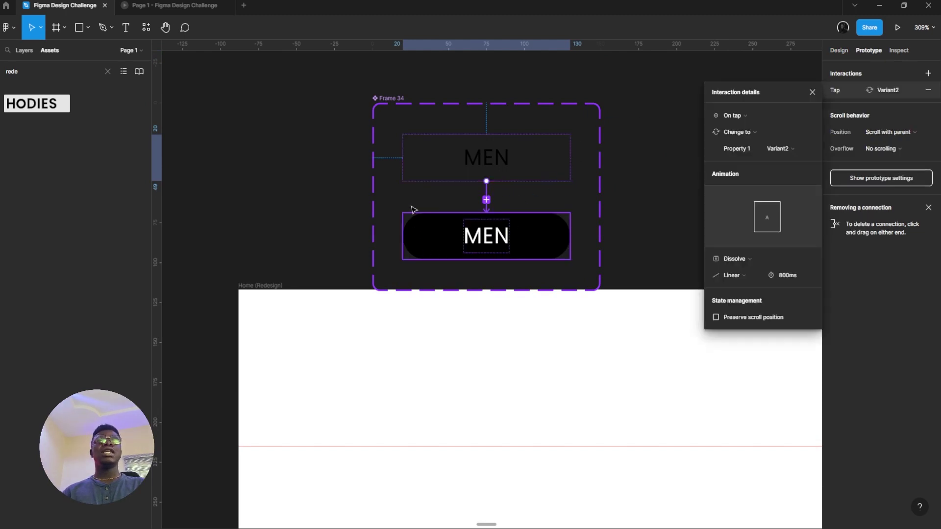
left_click(742, 120)
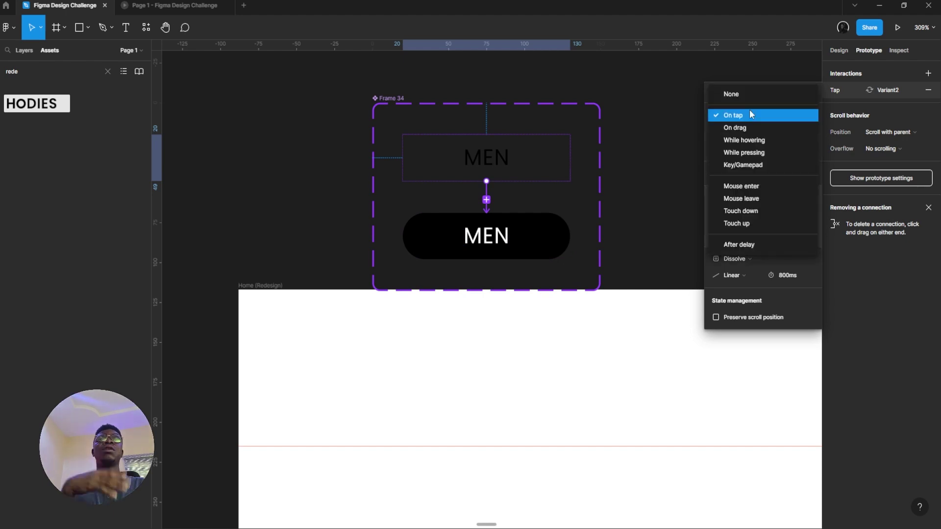
left_click(746, 138)
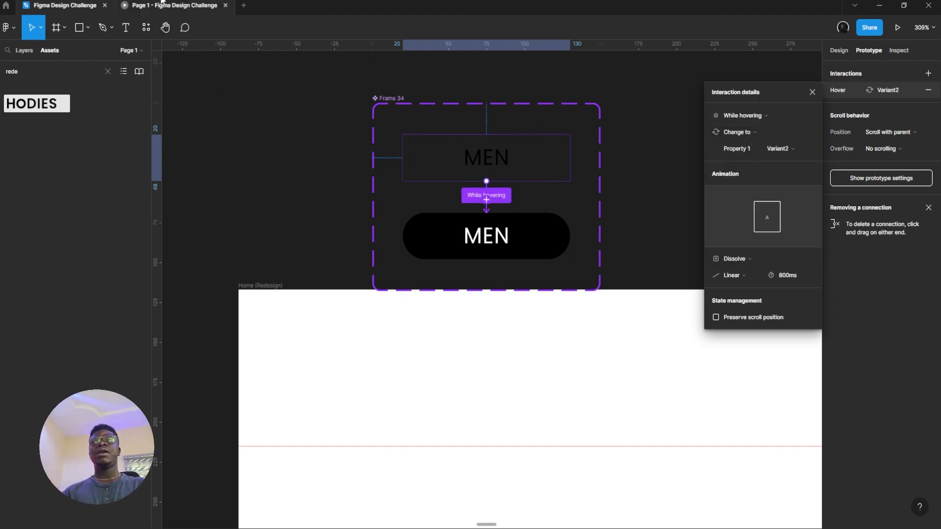
- Set the hover interaction's easing to Ease out and close its details
mouse_move(185, 2)
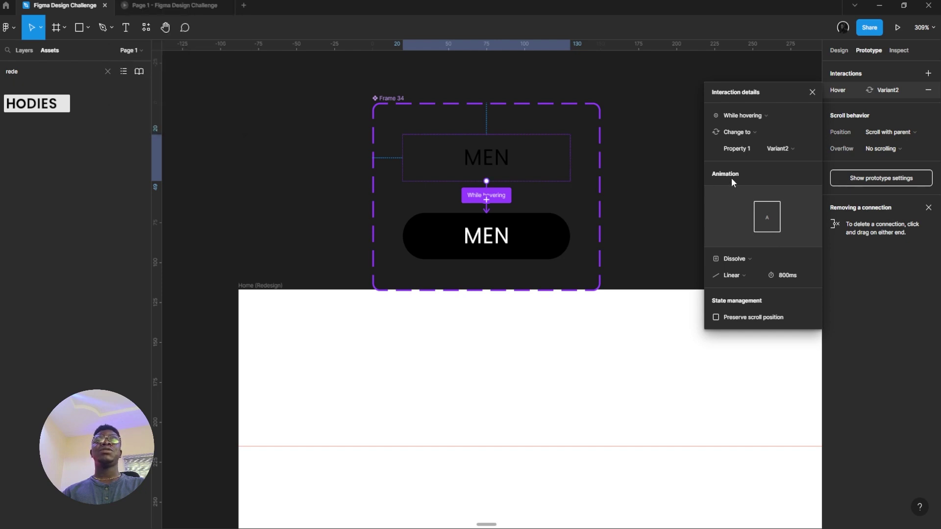
left_click(752, 275)
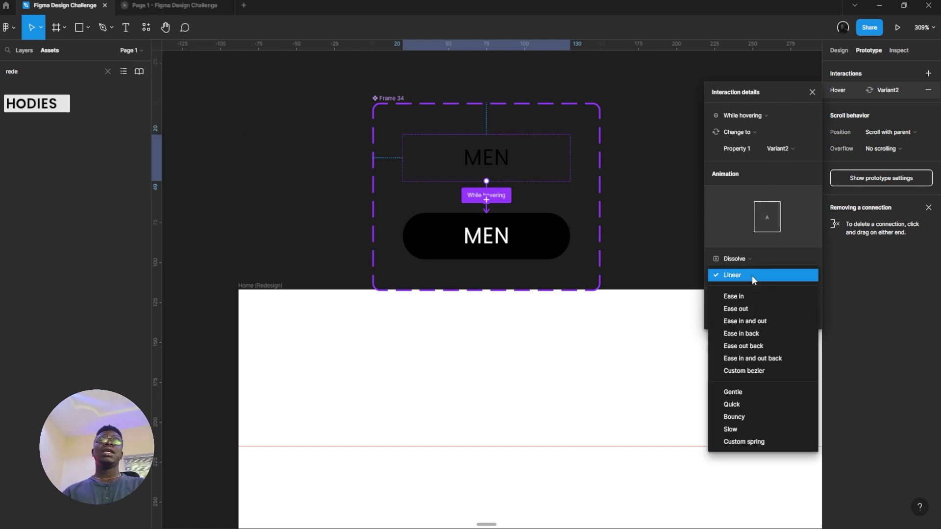
left_click(769, 309)
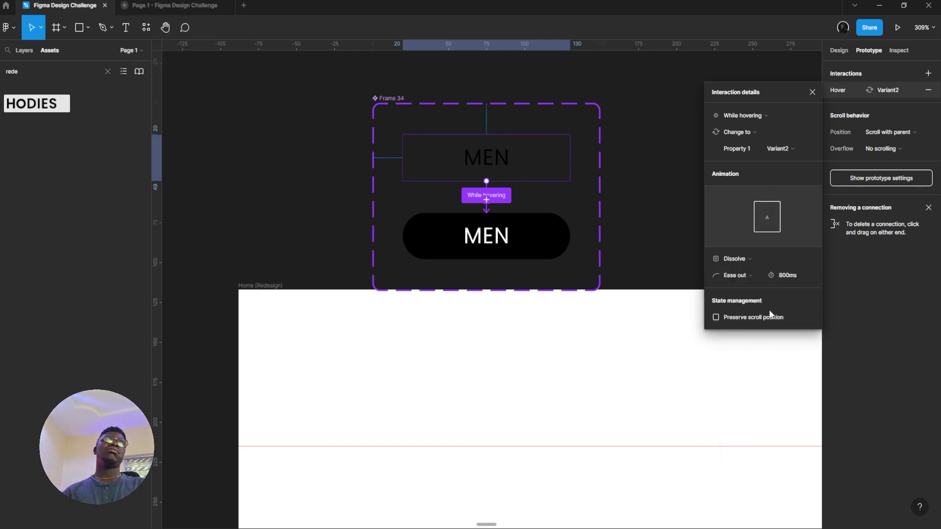
left_click(812, 92)
- Place an instance of the Default MEN variant in the Home (Redesign) header at about X 78, Y 43
left_click(839, 51)
scroll(496, 129, "down", 2)
left_click_drag(461, 105, 441, 311, "alt")
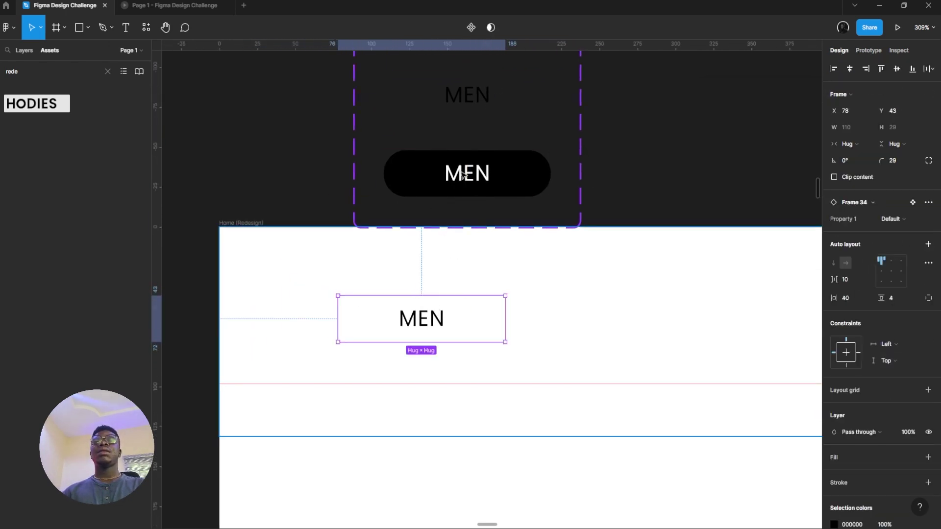
- Try twice to bring the Default variant from the component set down onto the home page, and undo each attempt
left_click(472, 95)
scroll(498, 127, "up", 3)
left_click_drag(520, 235, 566, 448)
key("ctrl+z")
scroll(554, 440, "down", 3)
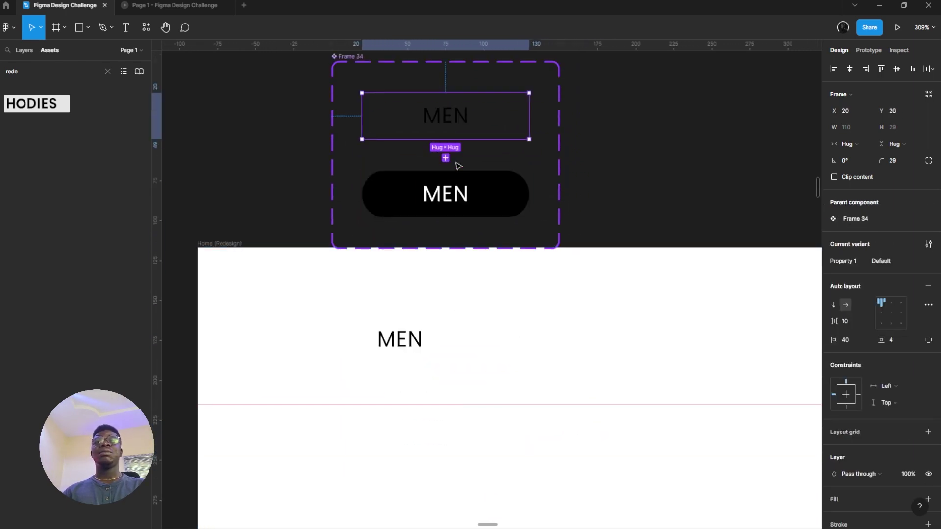
left_click_drag(447, 121, 523, 272)
key("ctrl+z")
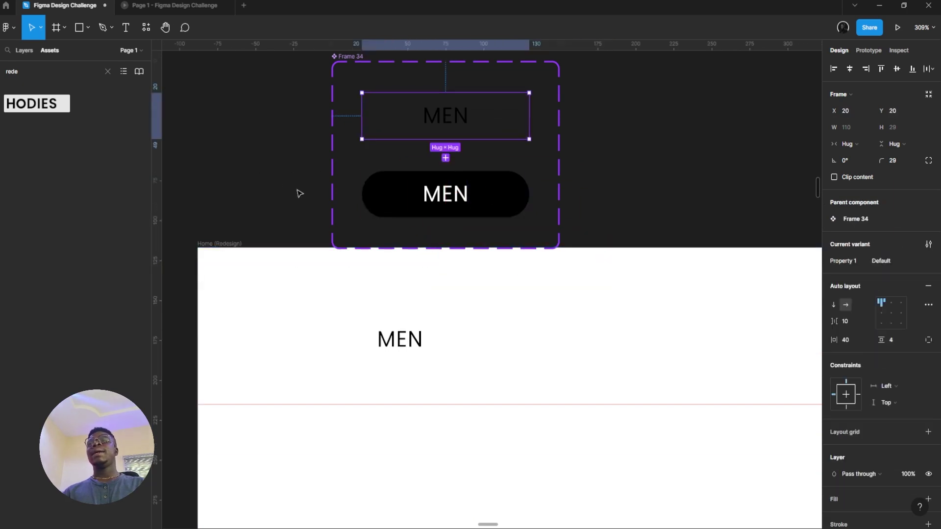
- Rename the MEN component set above the home page as Menu Item (Redesign)
scroll(310, 80, "up", 1)
scroll(311, 80, "left", 1)
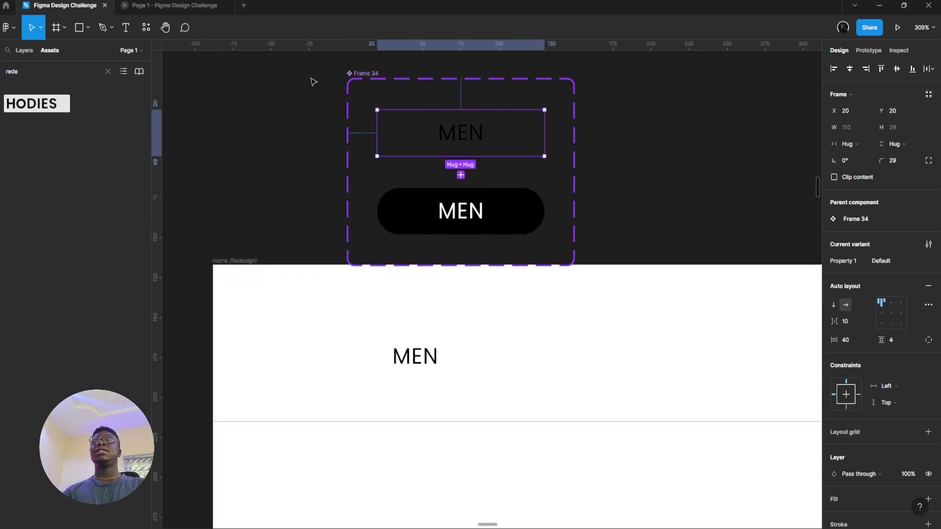
left_click(349, 73)
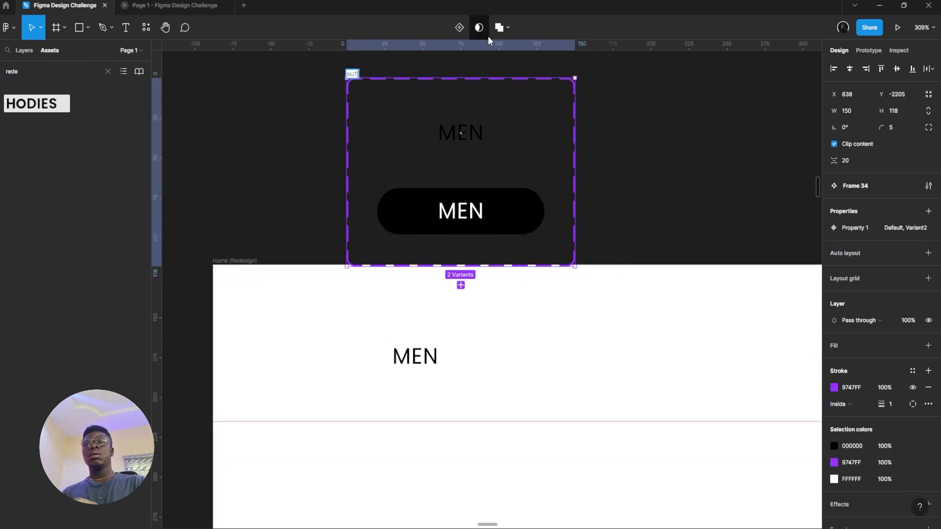
type("Menu")
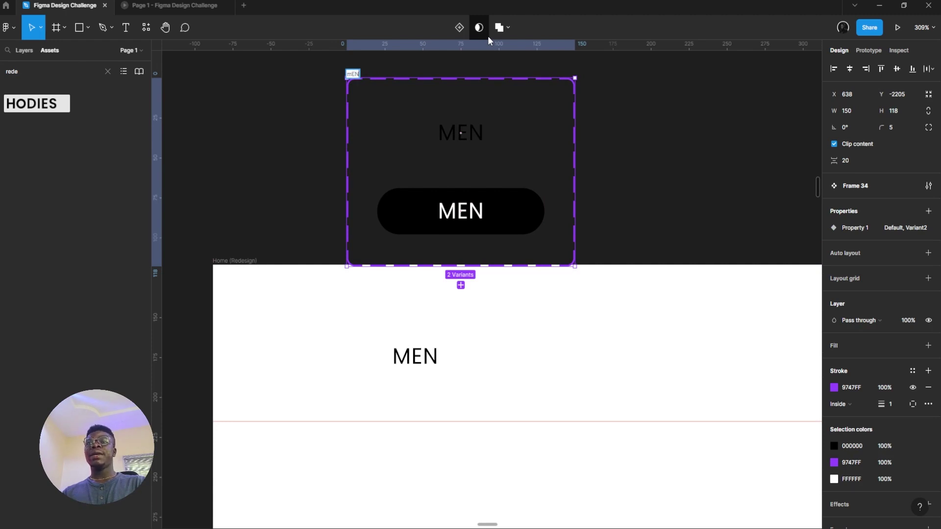
type(" It")
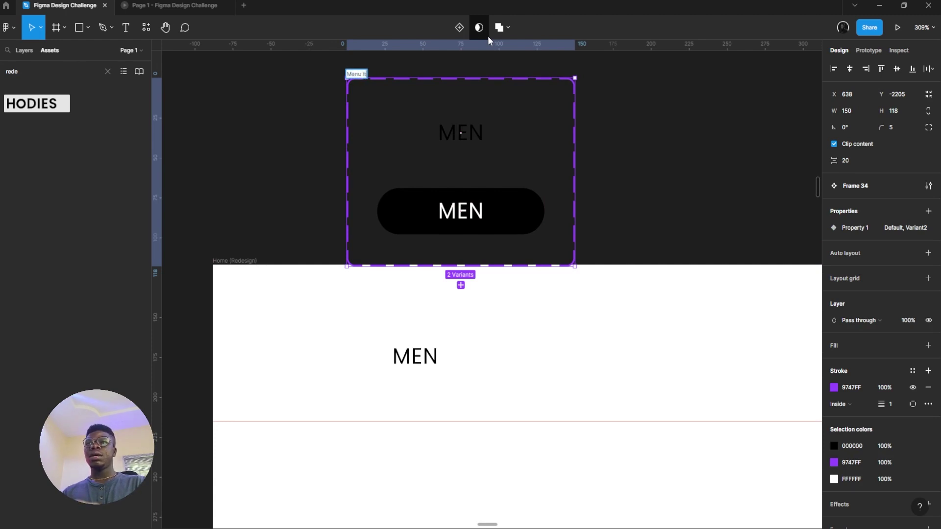
type("em (")
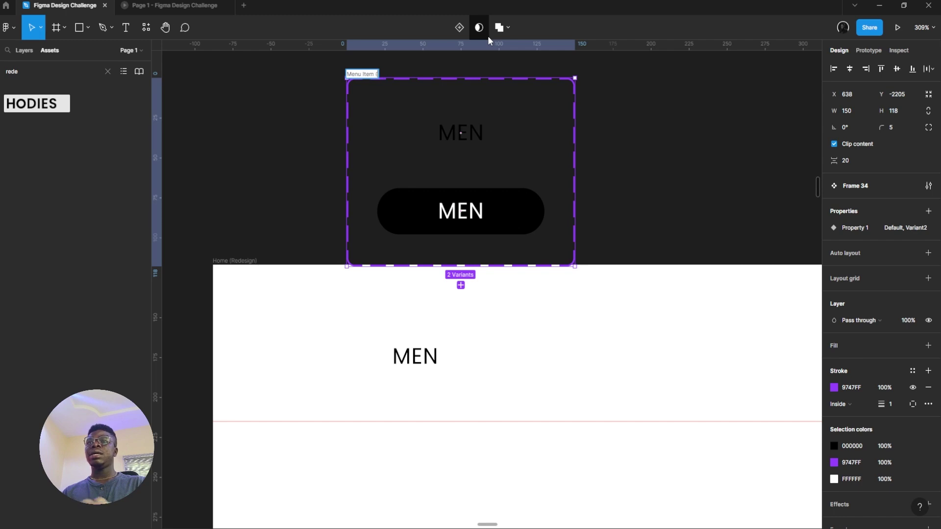
type("Redesign)")
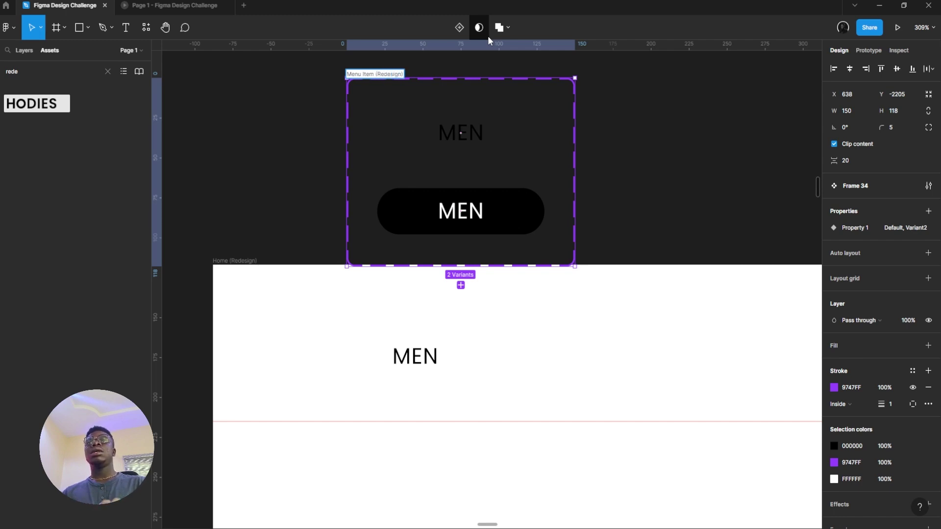
key("Return")
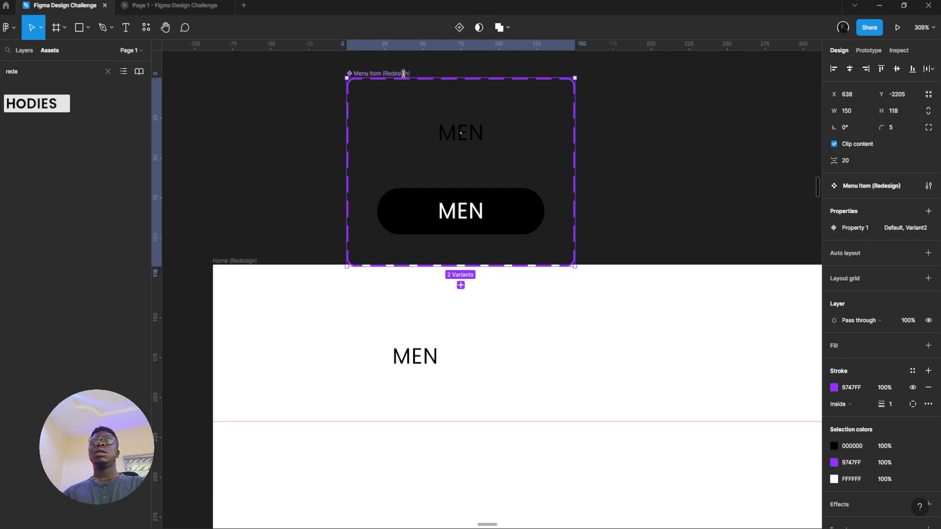
- Move the Menu Item (Redesign) component set up, clear of the home page, to about X 695, Y -2343
left_click_drag(390, 70, 379, 49)
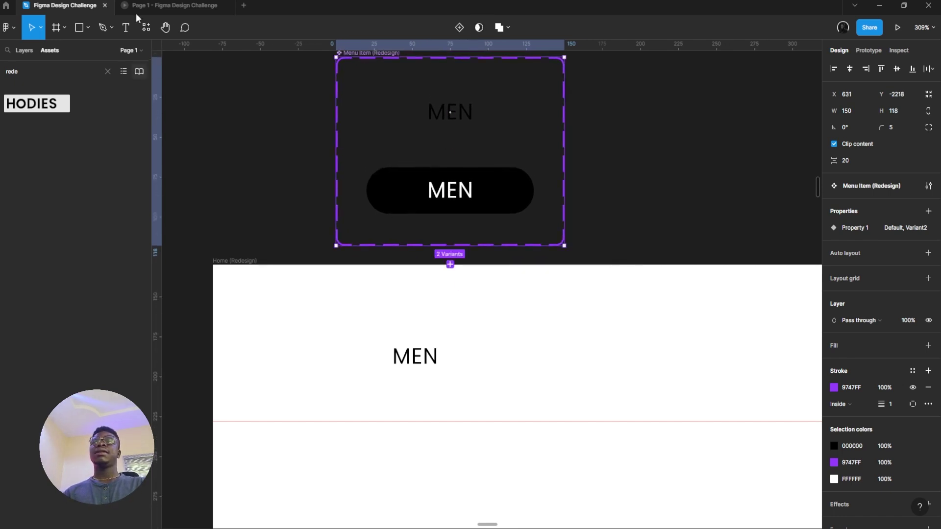
left_click(404, 387)
scroll(314, 254, "down", 3)
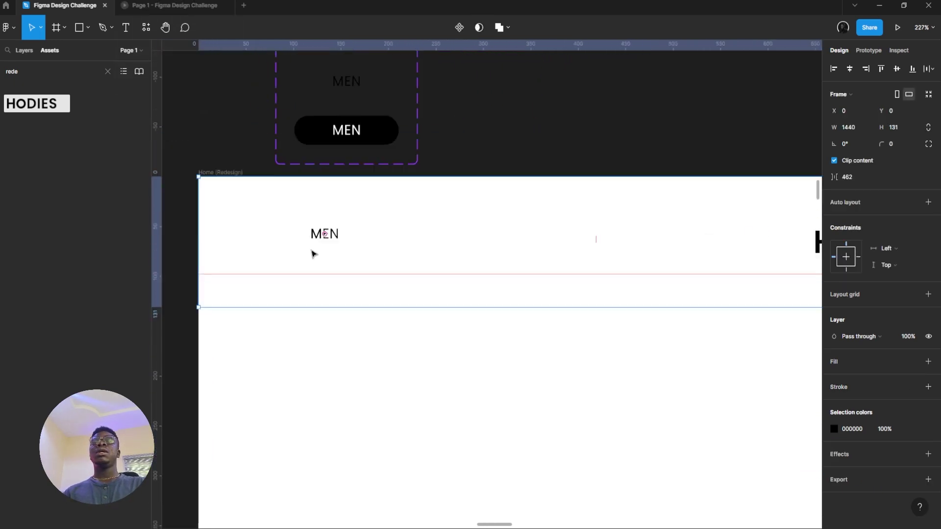
scroll(313, 254, "down", 5)
left_click(304, 236)
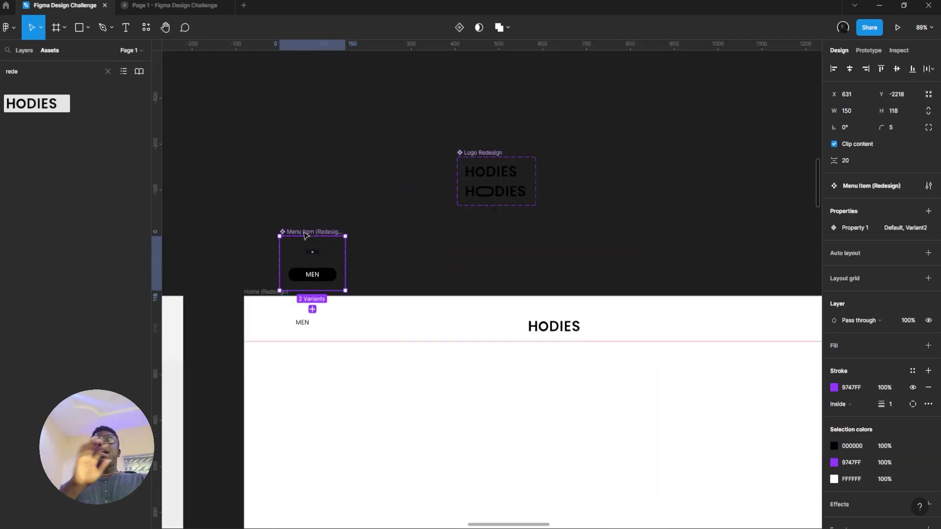
left_click_drag(304, 236, 333, 179)
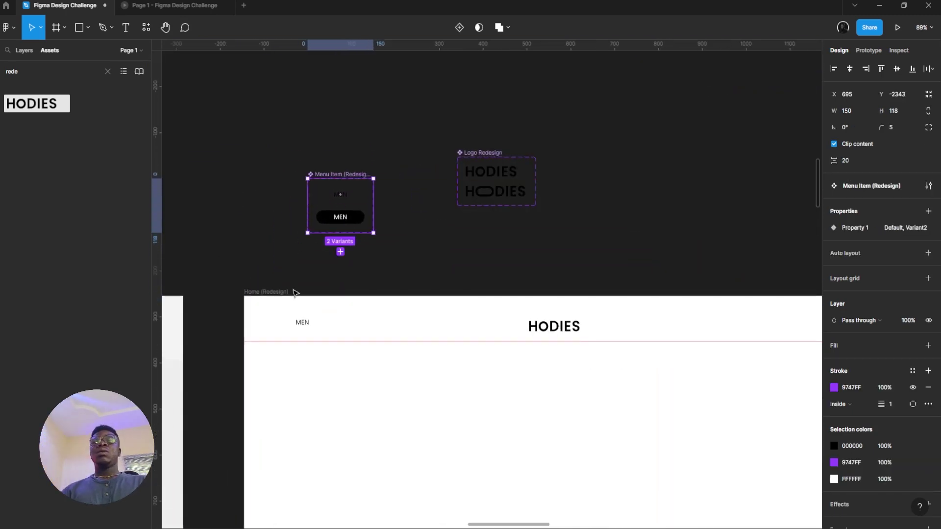
scroll(282, 289, "left", 3)
scroll(282, 289, "down", 1)
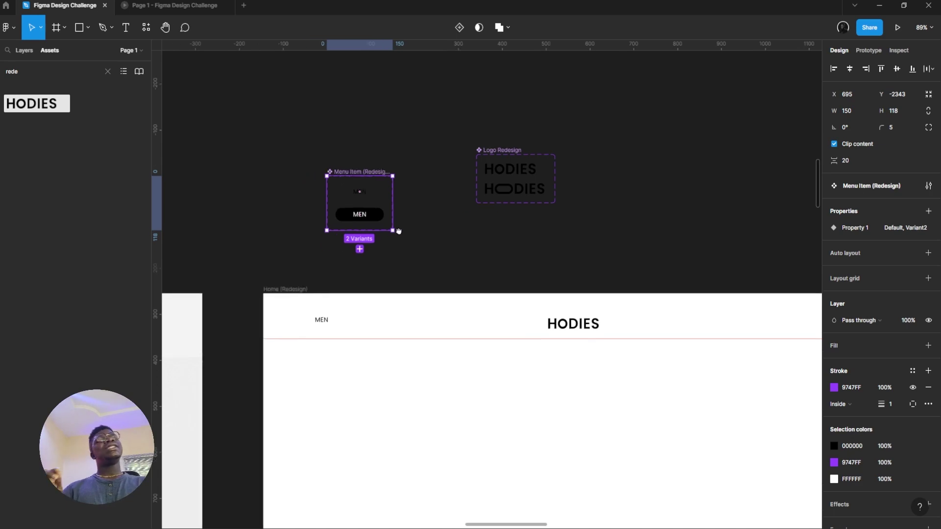
- Display the layout grid on the original Home frame to examine its columns, and hide it again
scroll(370, 229, "left", 3)
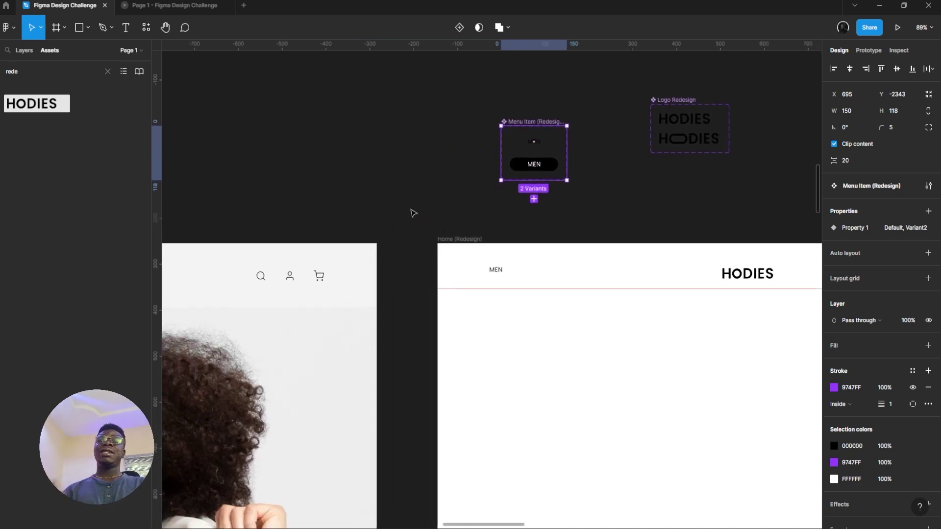
scroll(414, 212, "down", 5)
scroll(342, 175, "up", 1)
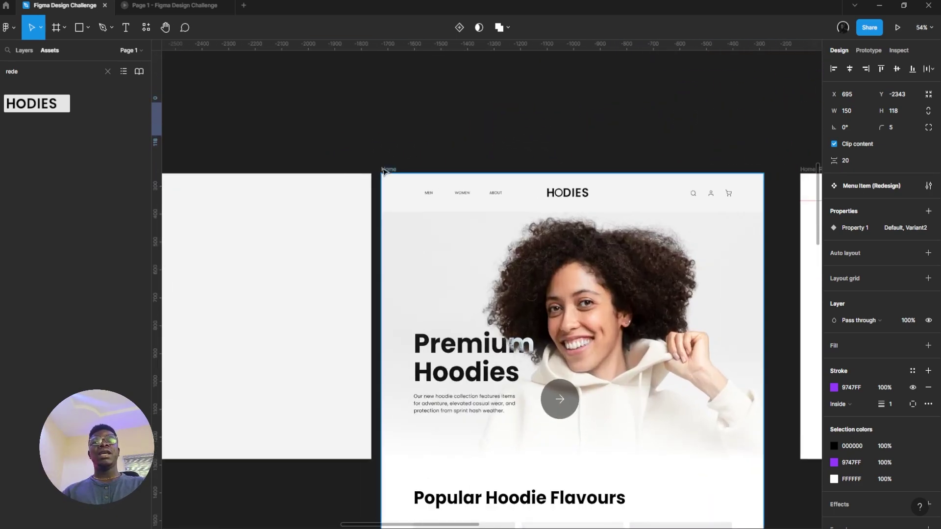
left_click(386, 170)
left_click(915, 230)
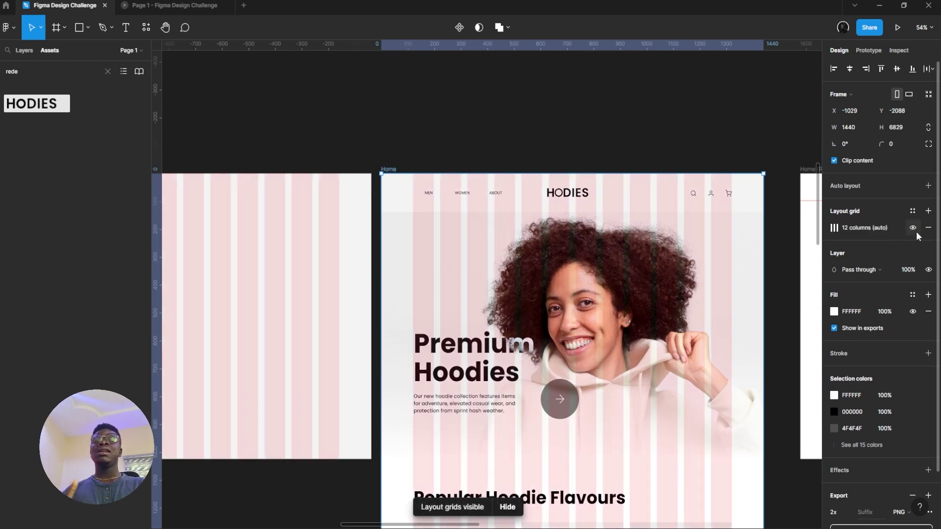
left_click(914, 229)
scroll(438, 247, "right", 5)
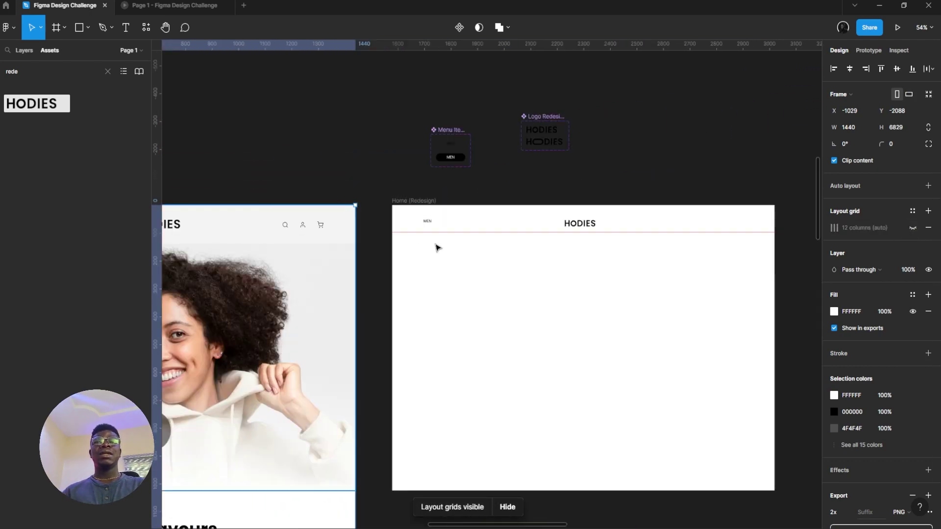
- Add a layout grid to the Home (Redesign) frame and change it to Columns with a count of 12
scroll(461, 267, "up", 2)
scroll(417, 274, "down", 2)
scroll(416, 274, "right", 2)
left_click(413, 255)
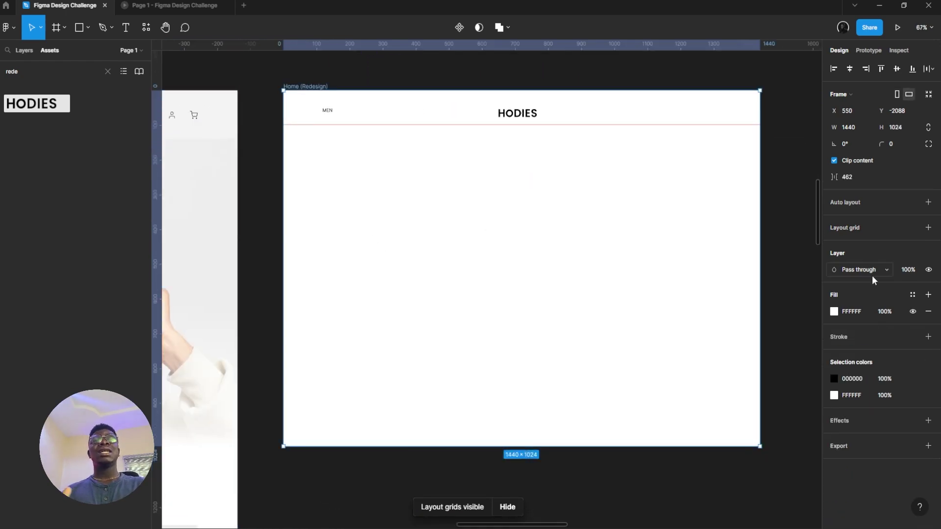
left_click(928, 227)
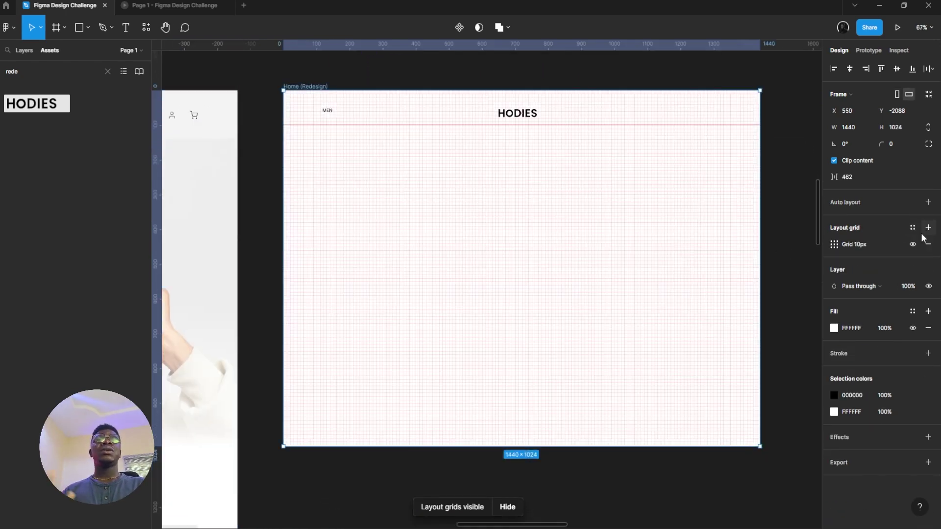
left_click(834, 245)
left_click(724, 246)
left_click(738, 258)
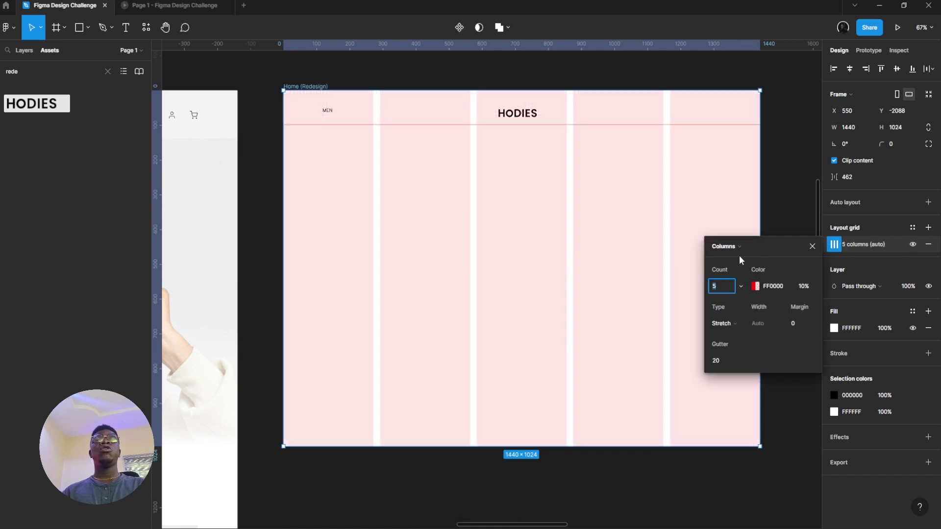
type("12")
key("Return")
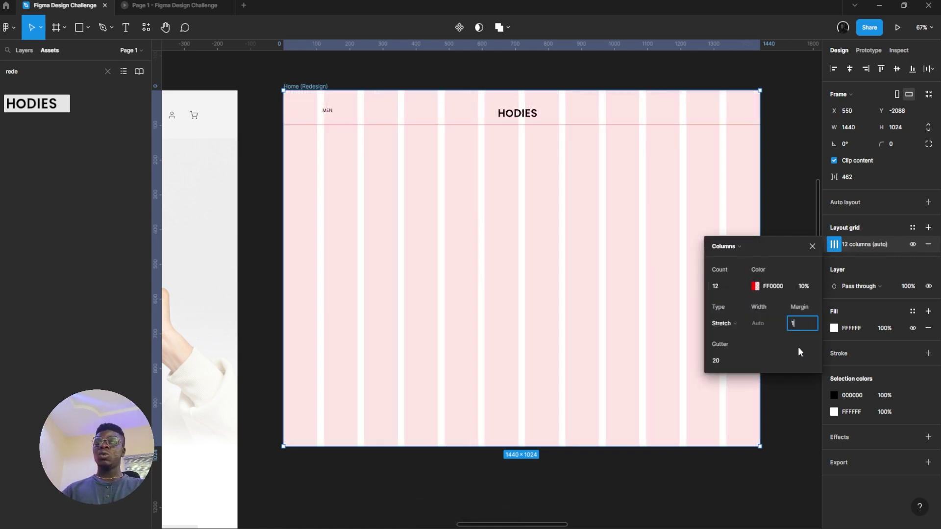
- Set the Home (Redesign) column grid's margin to 120 and its gutter to 24
type("120")
key("Return")
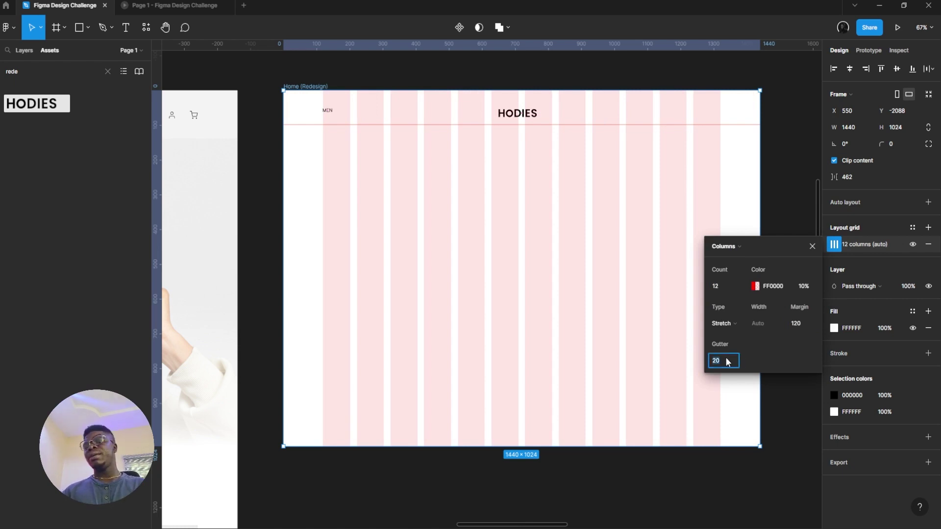
type("24")
key("Return")
- Move the header's MEN instance to X 120 so its left edge aligns with the first grid column
scroll(405, 343, "up", 3)
scroll(405, 342, "right", 2)
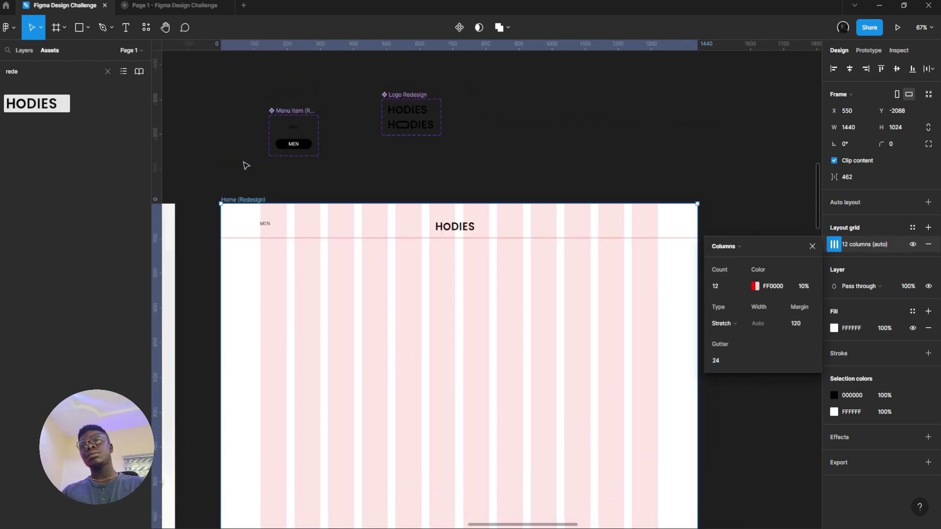
scroll(250, 191, "up", 5)
left_click(292, 309)
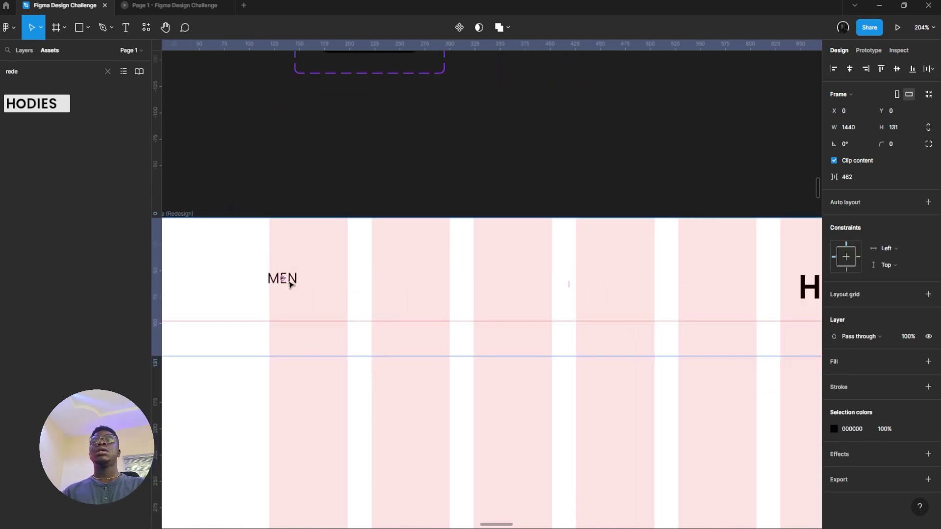
left_click(289, 283)
scroll(289, 284, "down", 3)
scroll(287, 288, "up", 6)
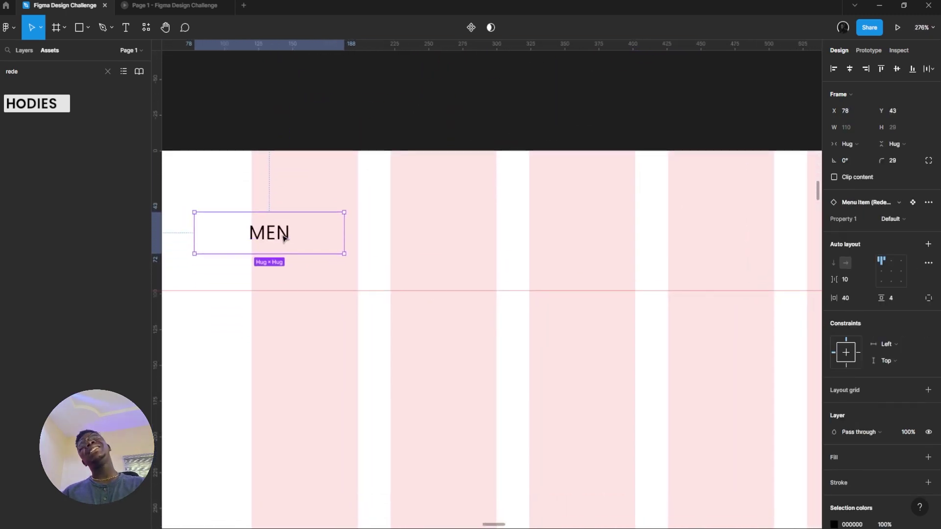
left_click_drag(282, 233, 334, 235)
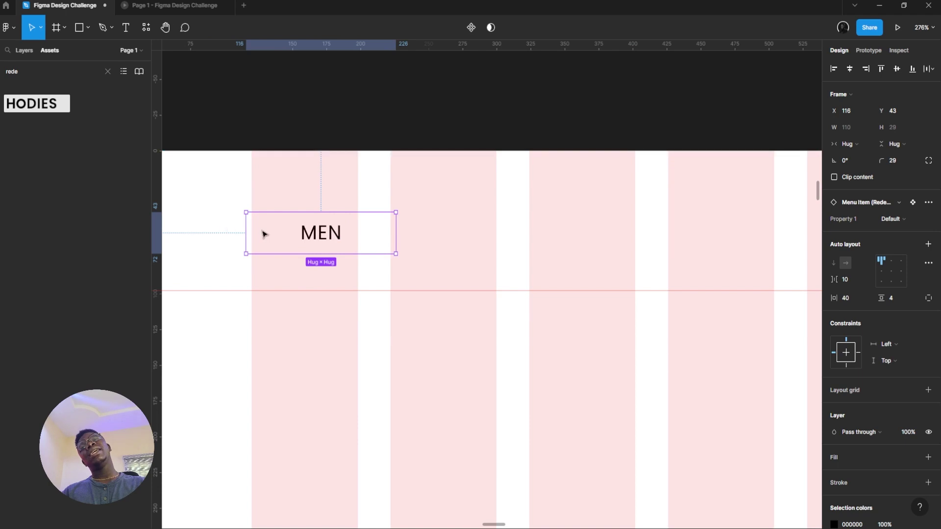
left_click_drag(262, 231, 254, 229)
scroll(266, 231, "up", 10)
scroll(255, 223, "down", 9)
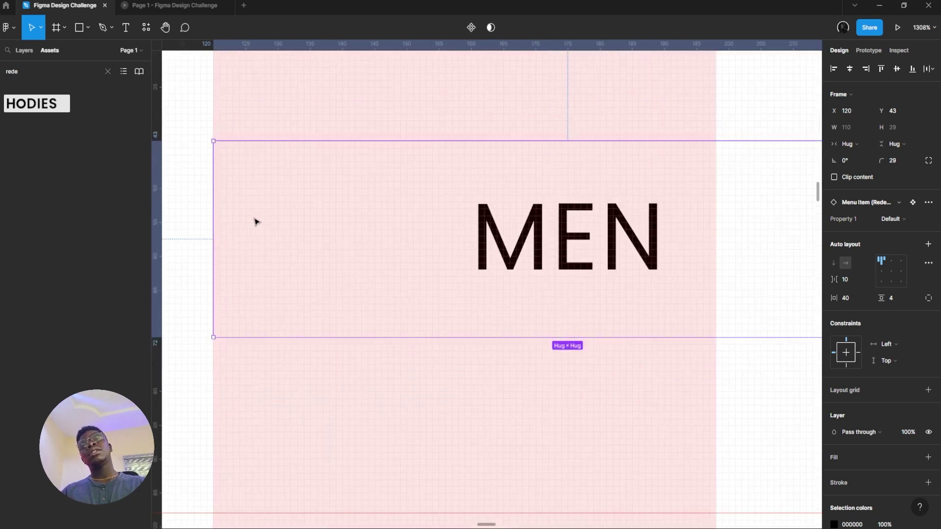
- Try Variant2 on the header's MEN instance and undo the variant change
scroll(276, 218, "down", 1)
scroll(304, 224, "left", 1)
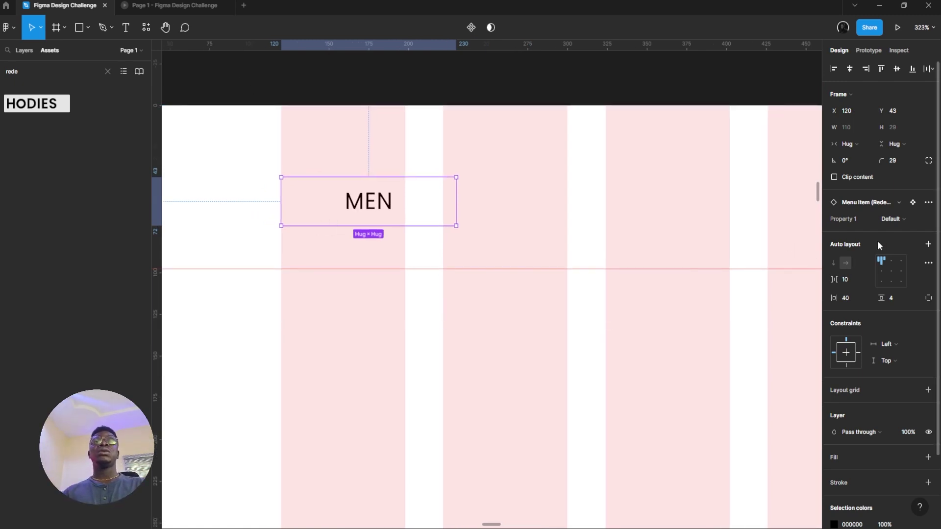
left_click(891, 218)
left_click(899, 230)
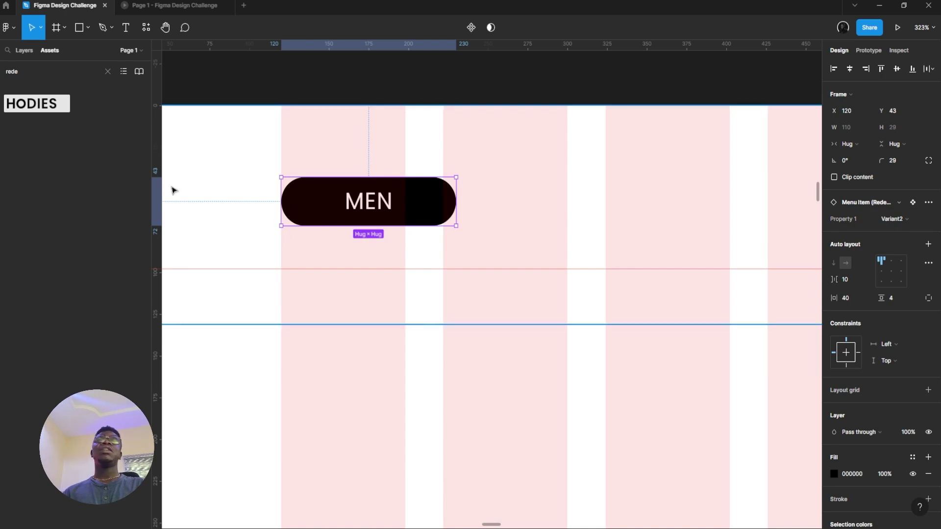
key("ctrl+z")
scroll(353, 248, "down", 10)
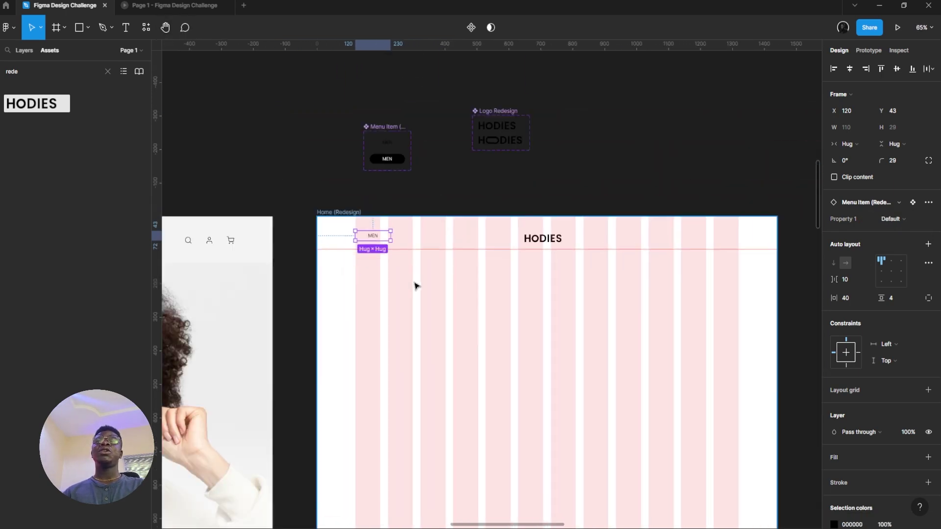
scroll(414, 286, "up", 6)
left_click_drag(349, 162, 390, 162)
key("ctrl+z")
scroll(374, 290, "down", 3)
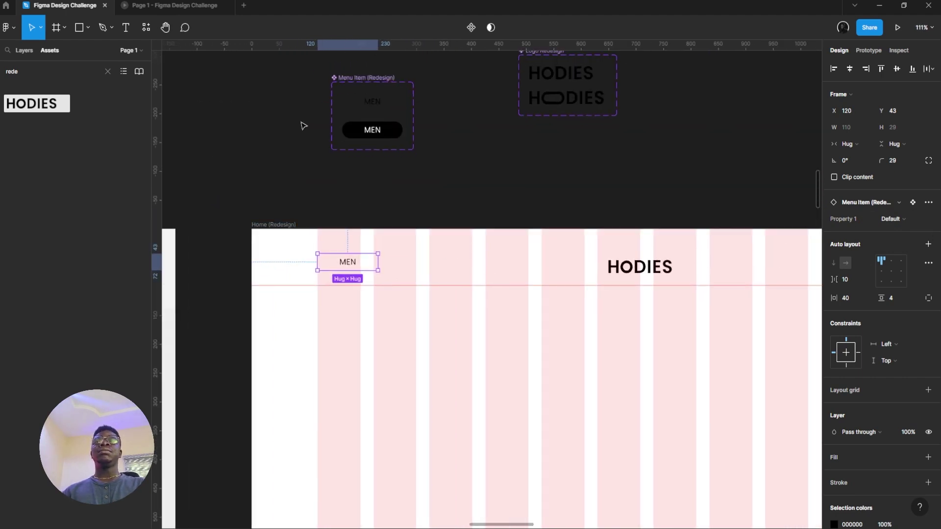
- Create a text property named Text with value MEN for the labels of both Menu Item (Redesign) variants
scroll(367, 107, "up", 5)
double_click(385, 97)
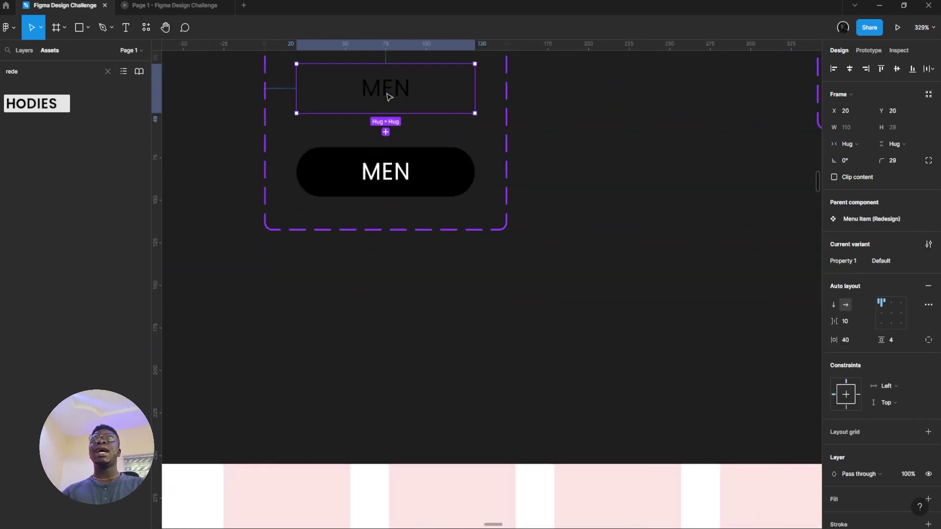
left_click(409, 187, "shift")
left_click(929, 300)
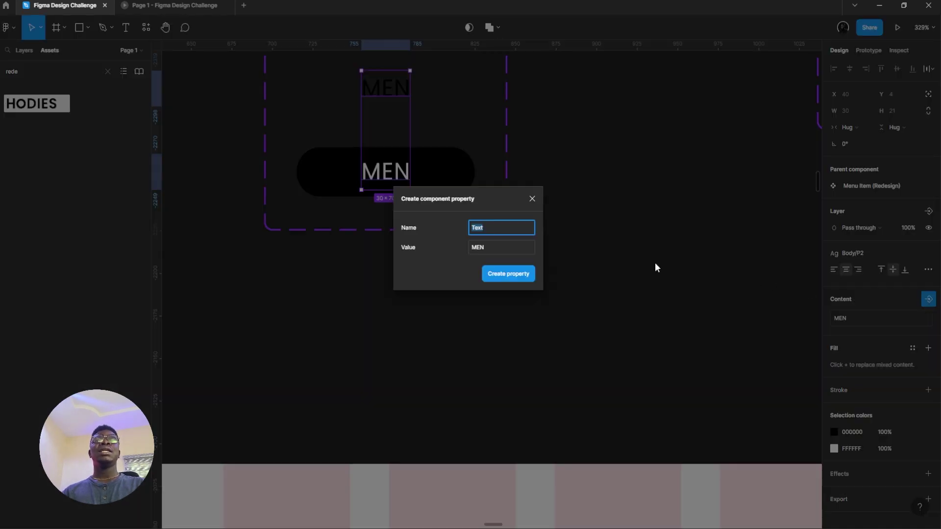
key("Return")
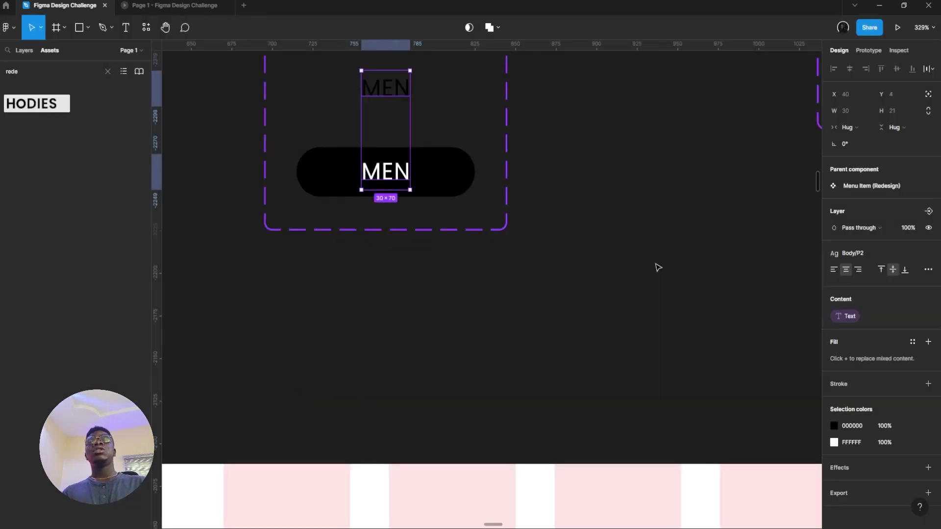
- Duplicate the header's MEN menu item twice in a row, spacing the three instances 4 apart
scroll(655, 264, "down", 4)
left_click(413, 425)
left_click(416, 428)
scroll(416, 428, "down", 3)
scroll(416, 428, "right", 4)
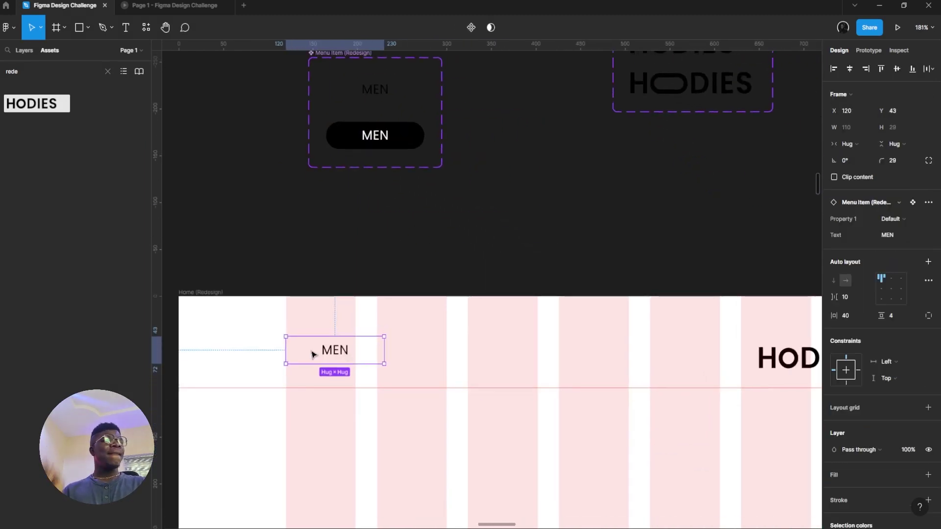
double_click(335, 349)
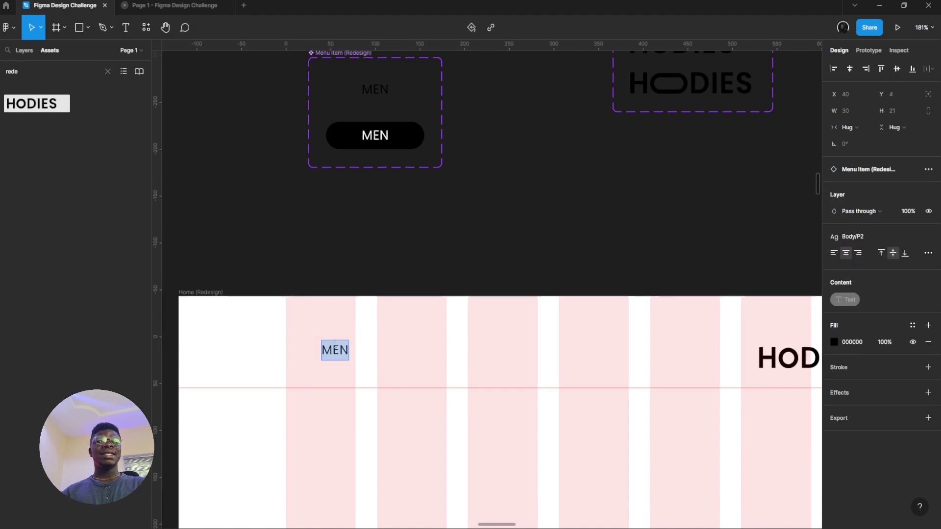
left_click(334, 350)
left_click(373, 355)
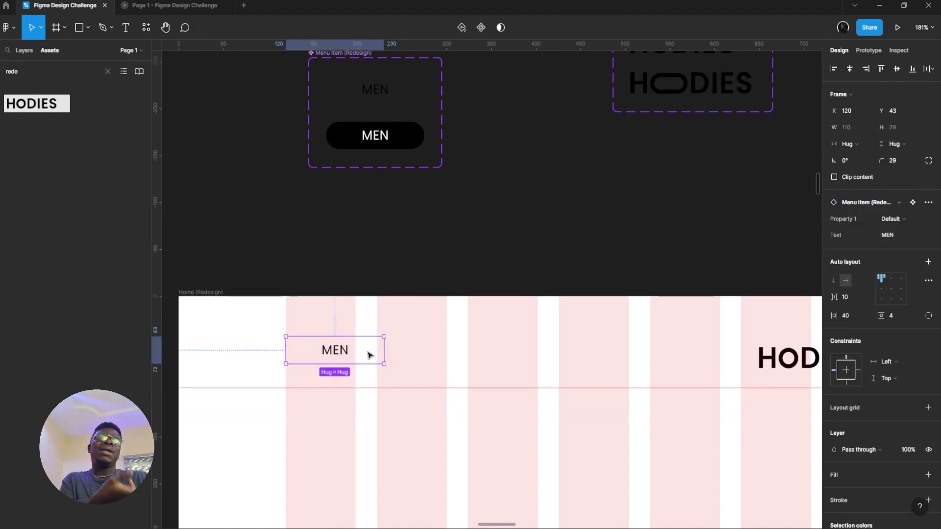
left_click_drag(346, 353, 496, 352)
left_click(445, 351)
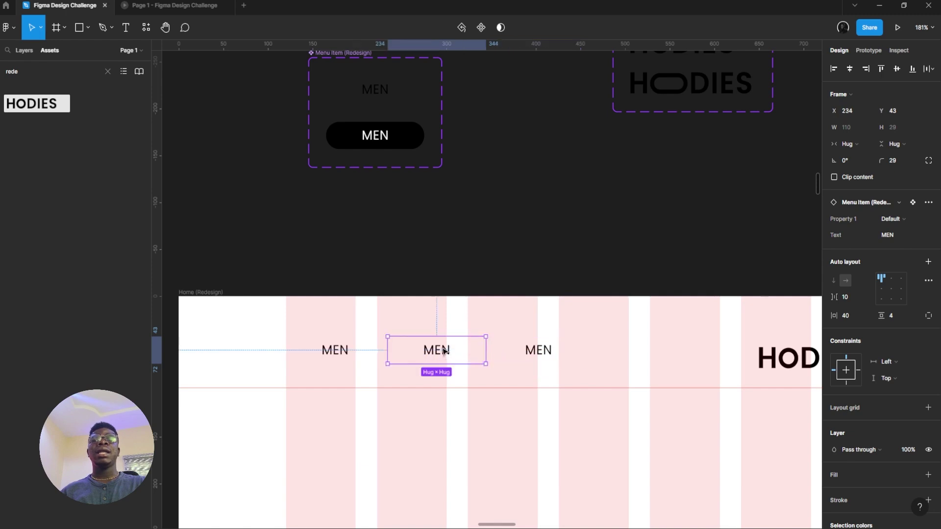
- Wrap the three MEN menu items in the header in a horizontal auto layout with 4 spacing
left_click(378, 349, "shift")
left_click(536, 351, "shift")
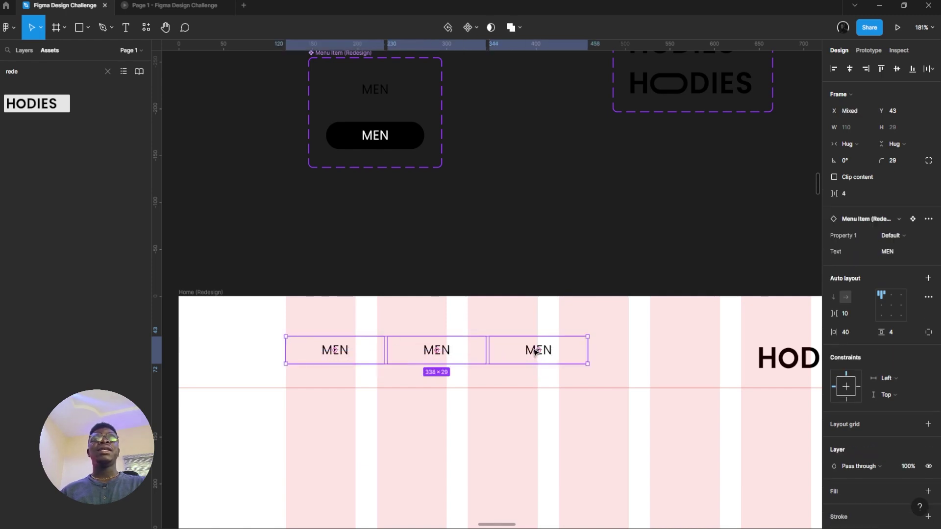
key("shift+a")
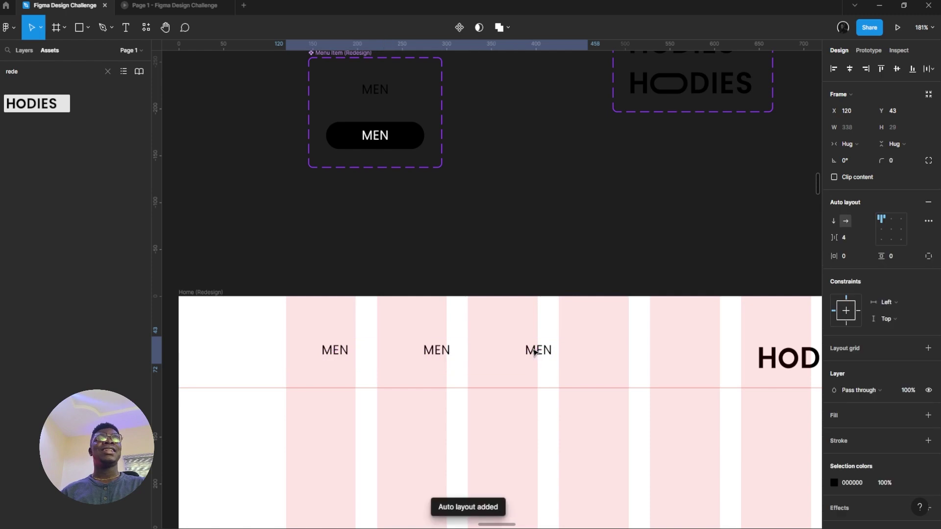
- Change the second menu item's label to WOMEN and the third one's to ABOUT
left_click(427, 356)
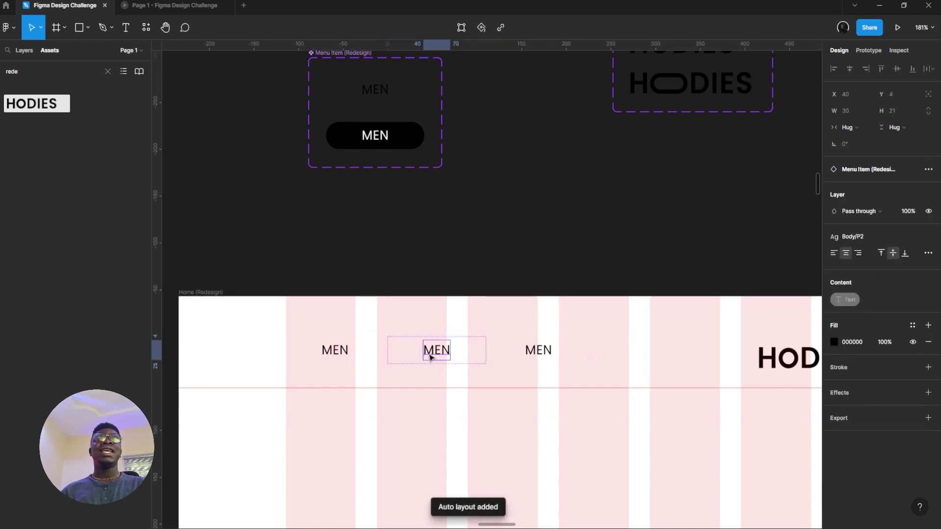
double_click(431, 353)
type("SDFSDFDSFSDFFDSDFDF")
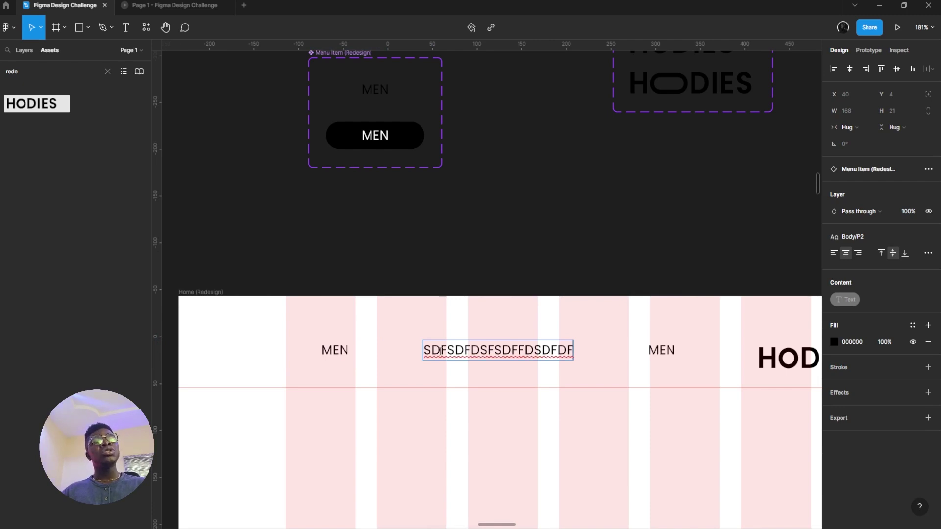
key("ctrl+a")
type("WOMEN")
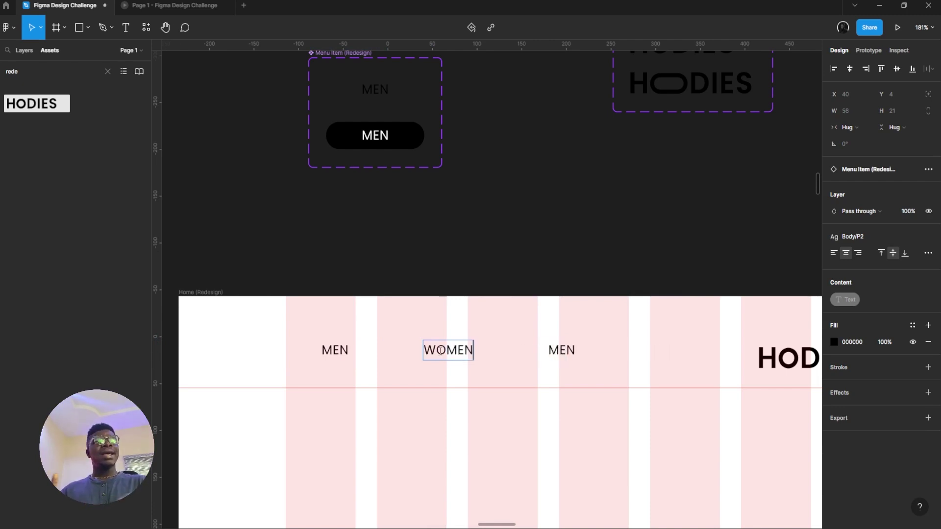
double_click(566, 356)
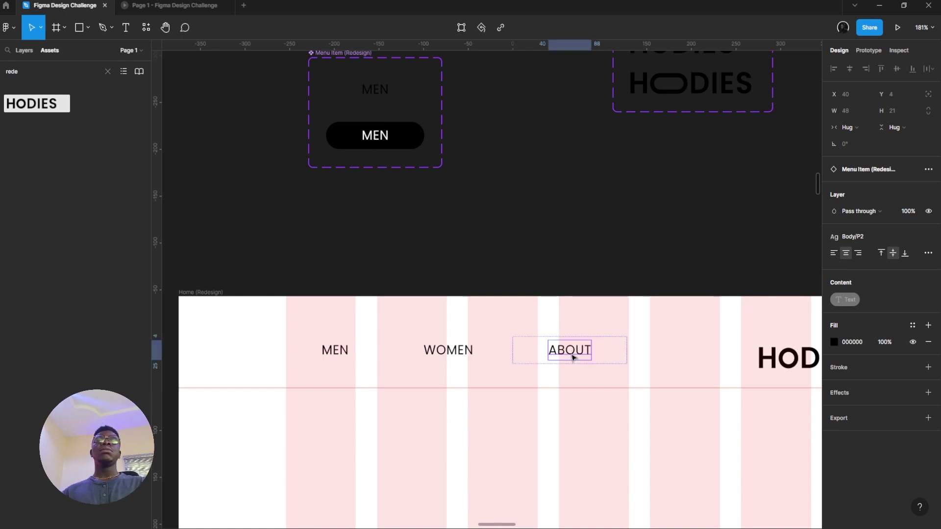
- Align the menu row and the HODIES logo in the header along their vertical centers
left_click(453, 337)
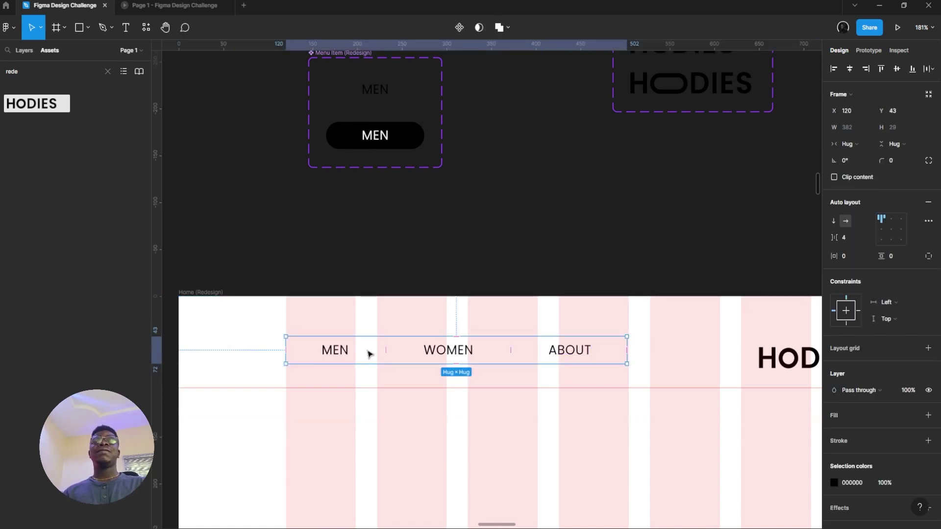
scroll(420, 216, "down", 5)
scroll(490, 237, "up", 3)
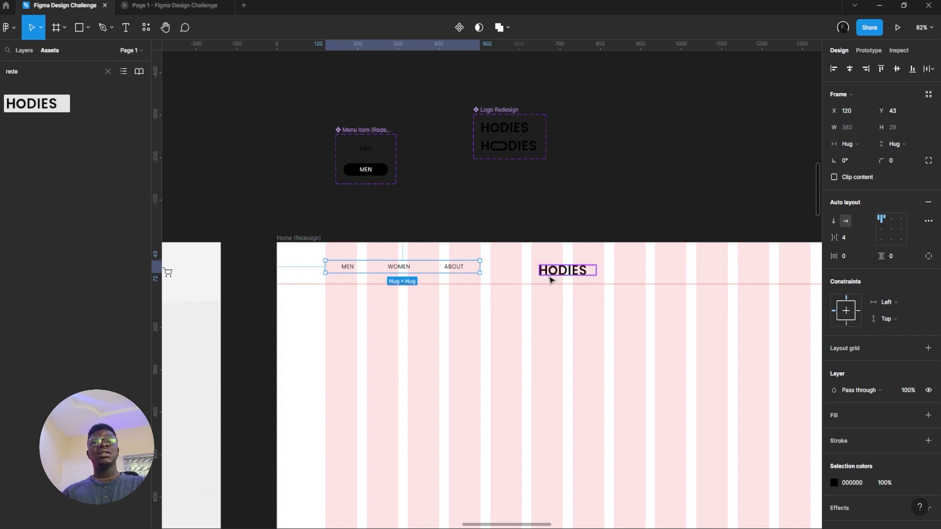
left_click(550, 274, "shift")
left_click(897, 68)
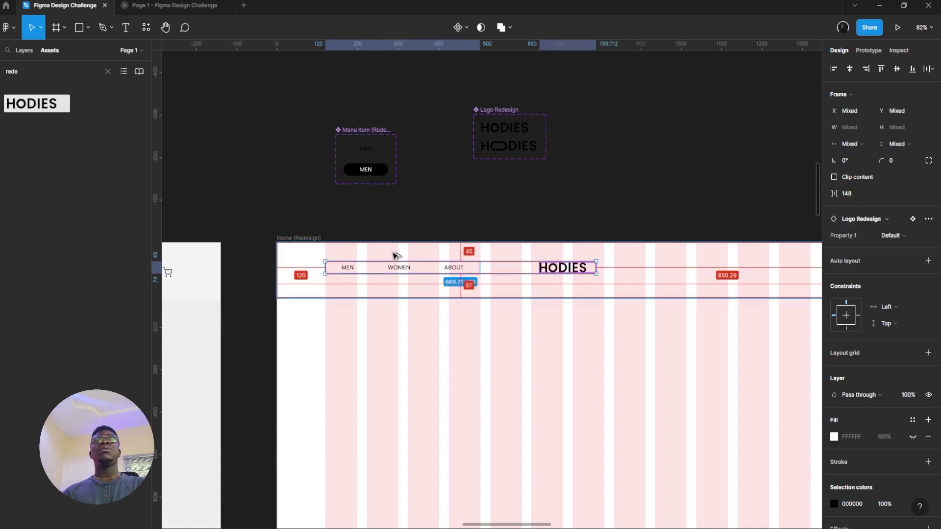
- Set the horizontal and vertical constraints of the header's menu row and logo to Center
scroll(395, 256, "up", 1)
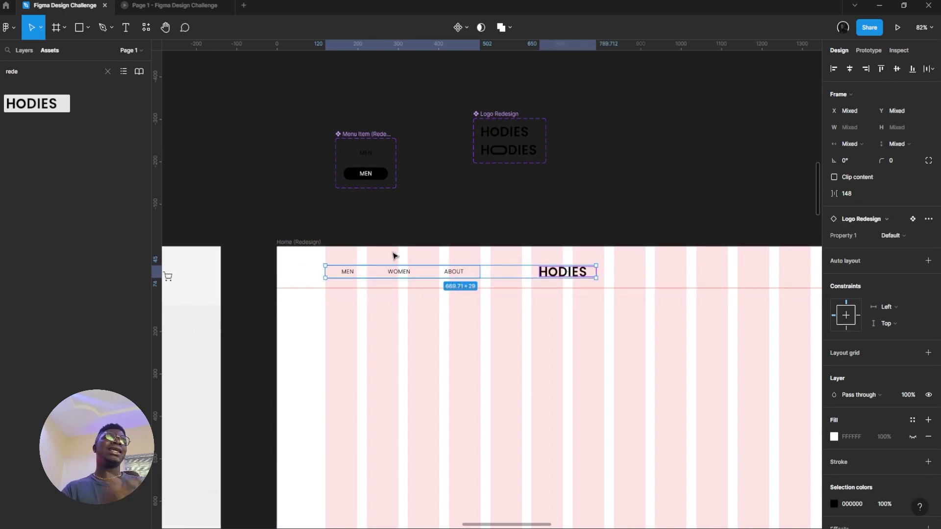
left_click(391, 255)
scroll(411, 284, "right", 1)
scroll(412, 284, "down", 1)
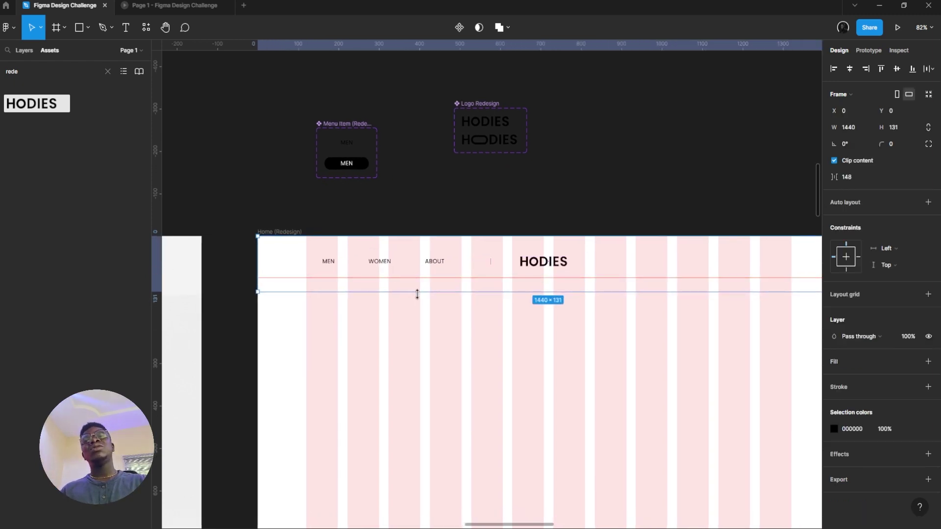
left_click(420, 297)
left_click(418, 287)
left_click(414, 264)
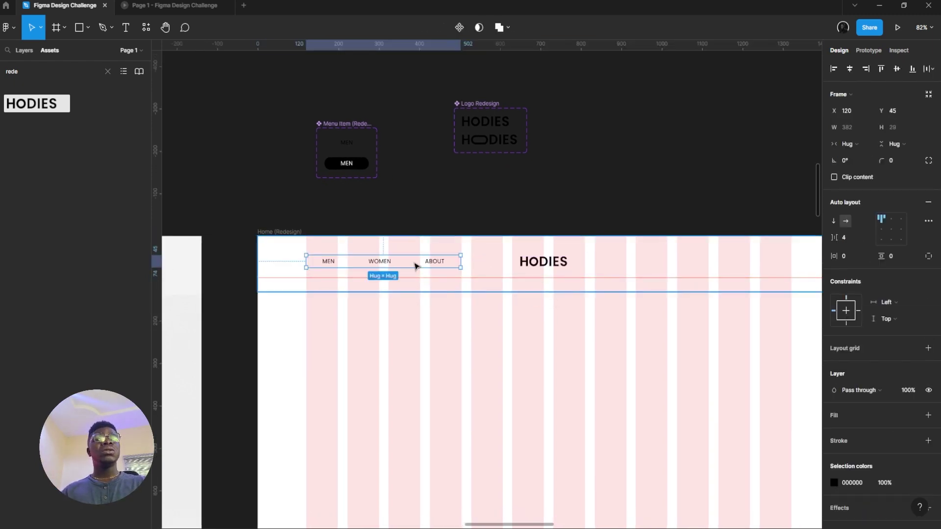
left_click(563, 264, "shift")
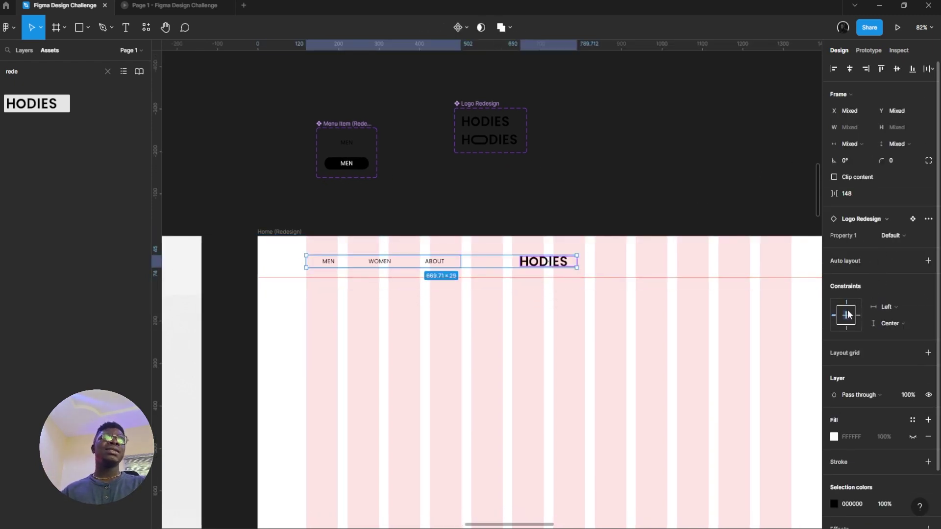
left_click(569, 343)
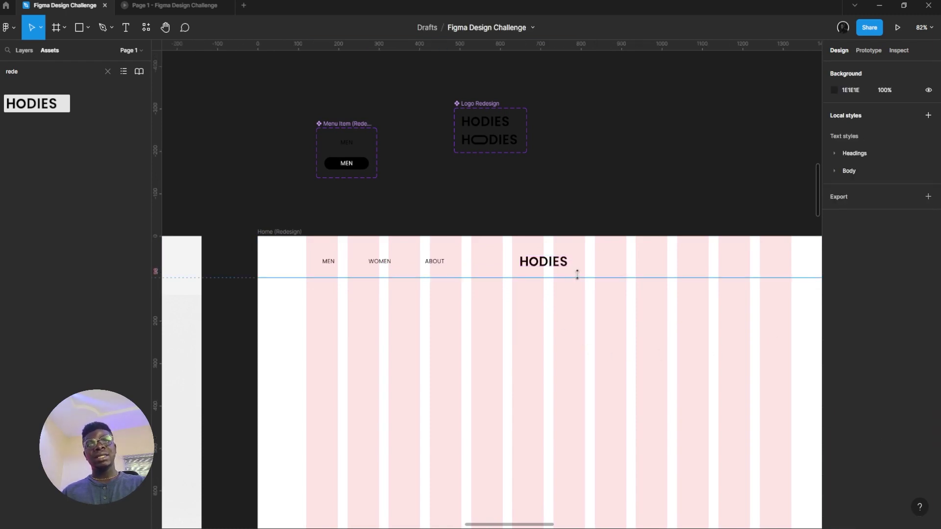
- Try reducing the header frame's height to 98 to meet the horizontal guide, and undo the resize
left_click(598, 267)
left_click_drag(612, 291, 605, 279)
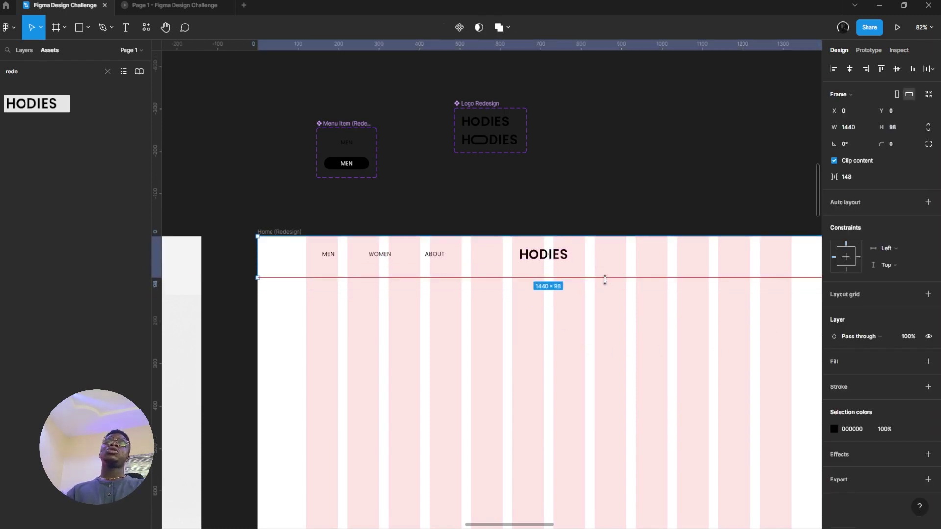
key("ctrl+z")
- Center the menu row and the logo vertically within the header frame and preview the menu's hover effects in the prototype
double_click(432, 263)
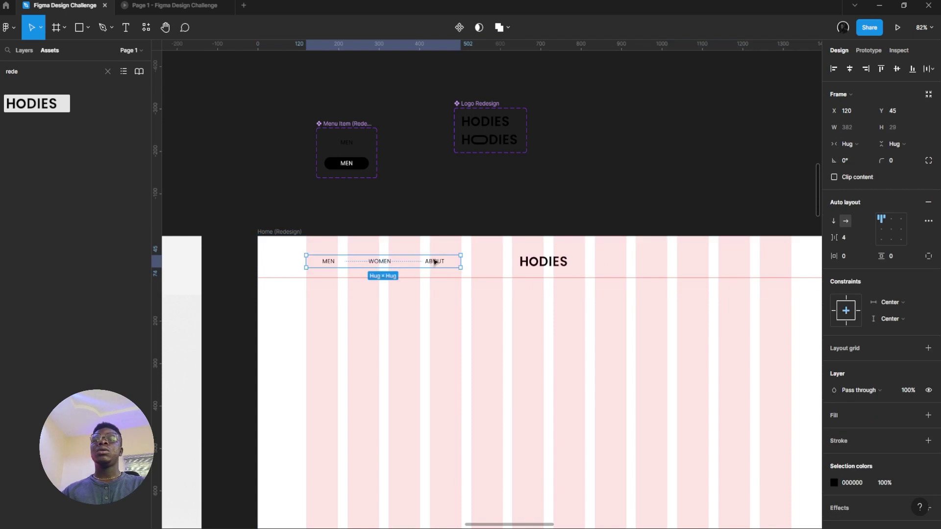
key("ctrl+z")
left_click(553, 273)
left_click(543, 262)
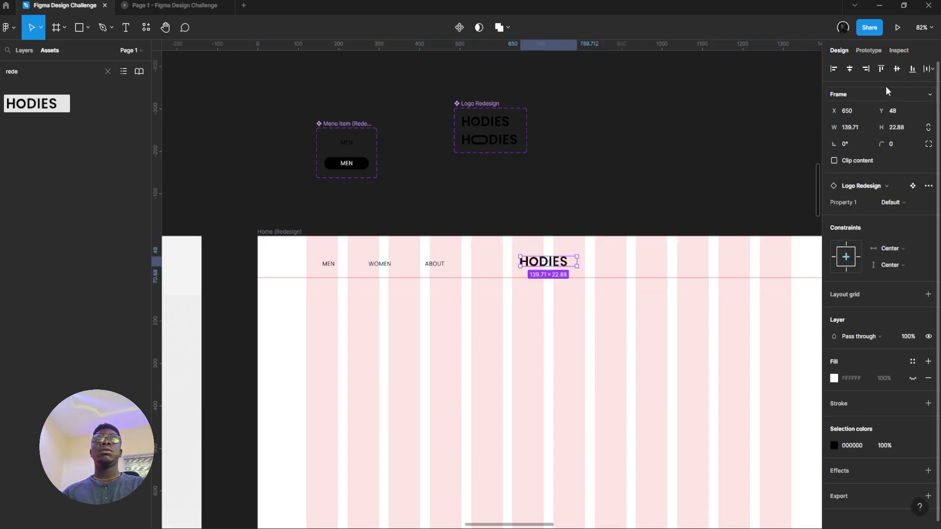
left_click(157, 4)
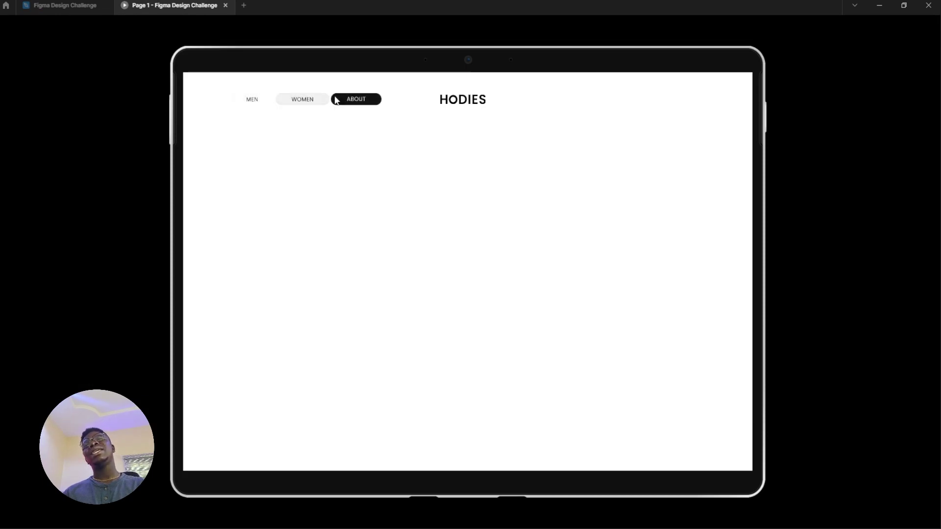
left_click(93, 5)
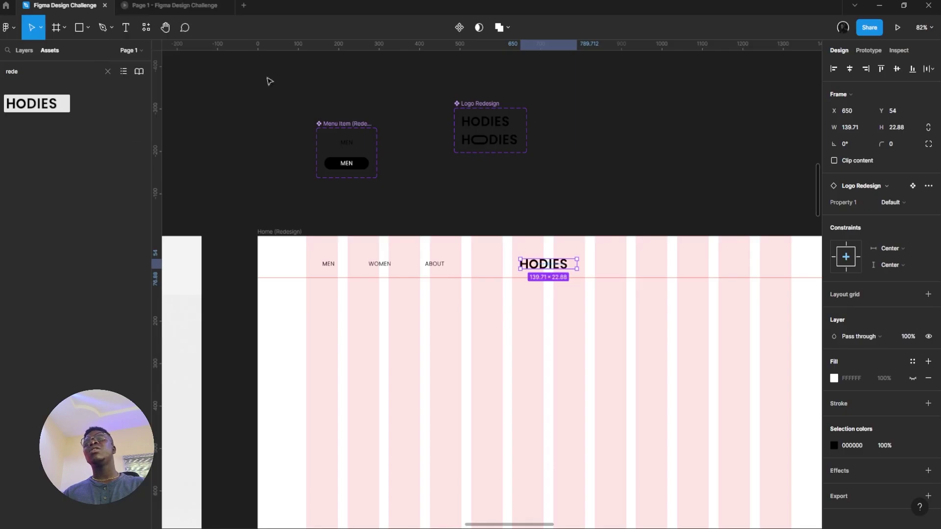
- Set the easing of the default Menu Item (Redesign) variant's hover interaction to Linear and preview it in the prototype
scroll(368, 142, "up", 5)
left_click(368, 143)
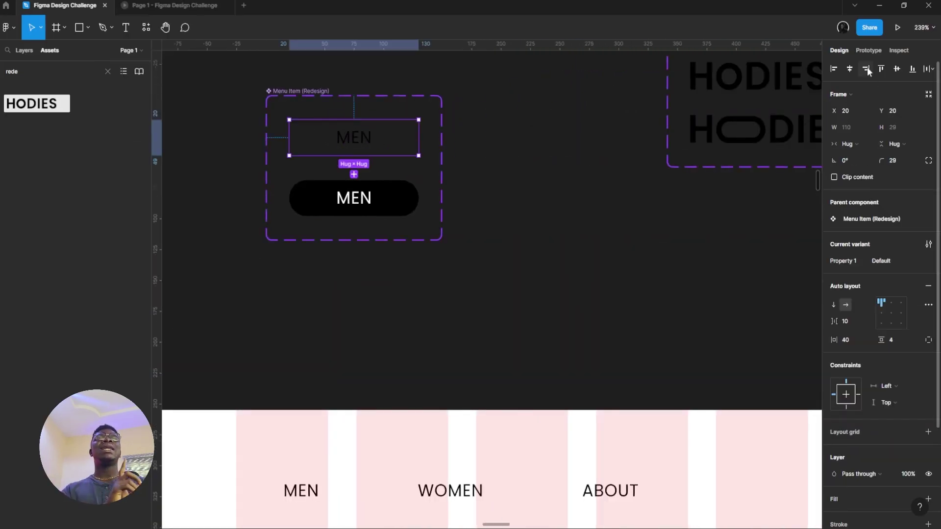
left_click(868, 50)
left_click(850, 94)
left_click(850, 90)
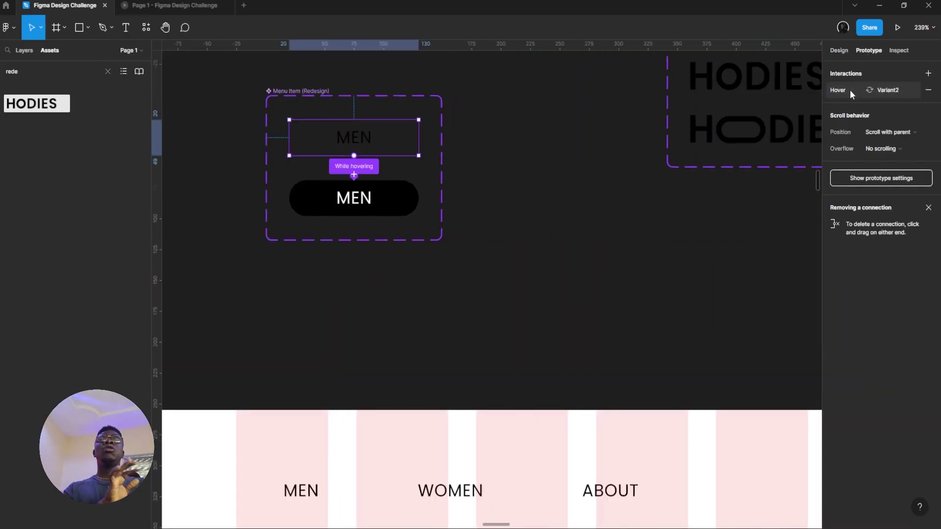
left_click(849, 90)
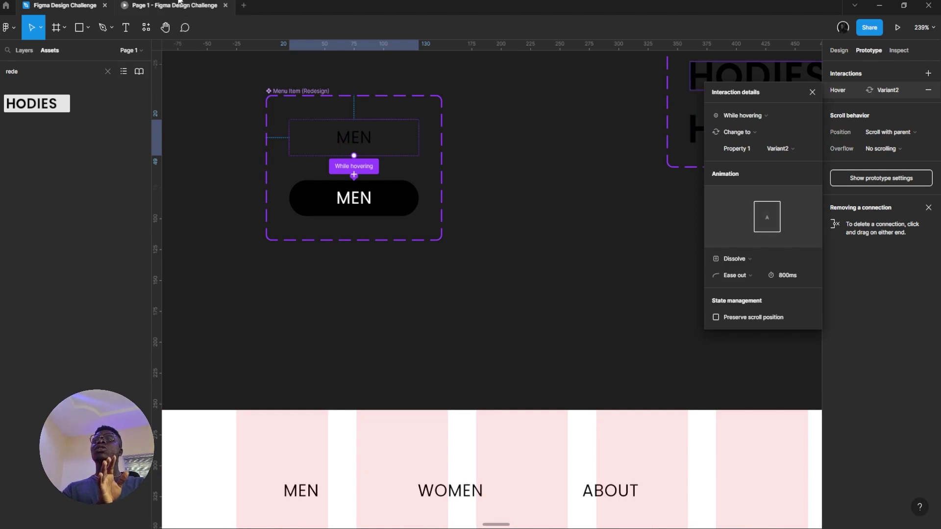
mouse_move(179, 2)
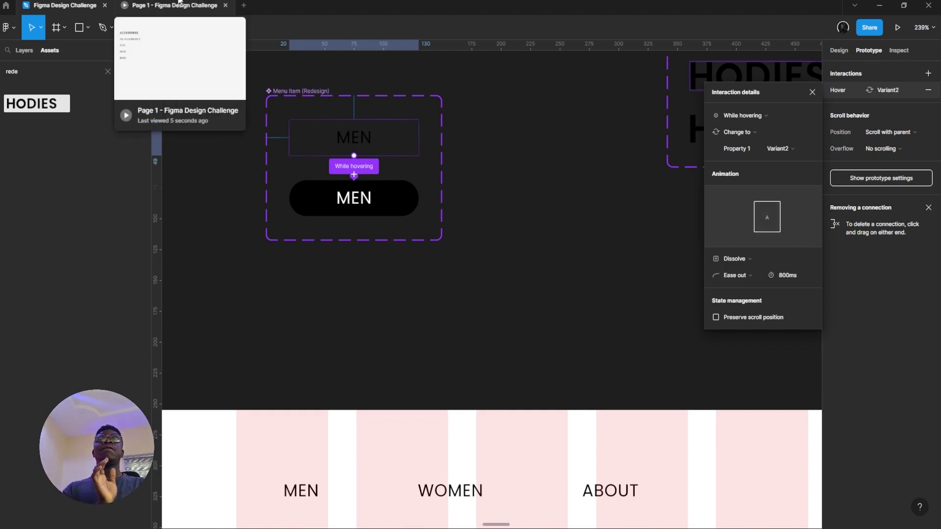
left_click(747, 275)
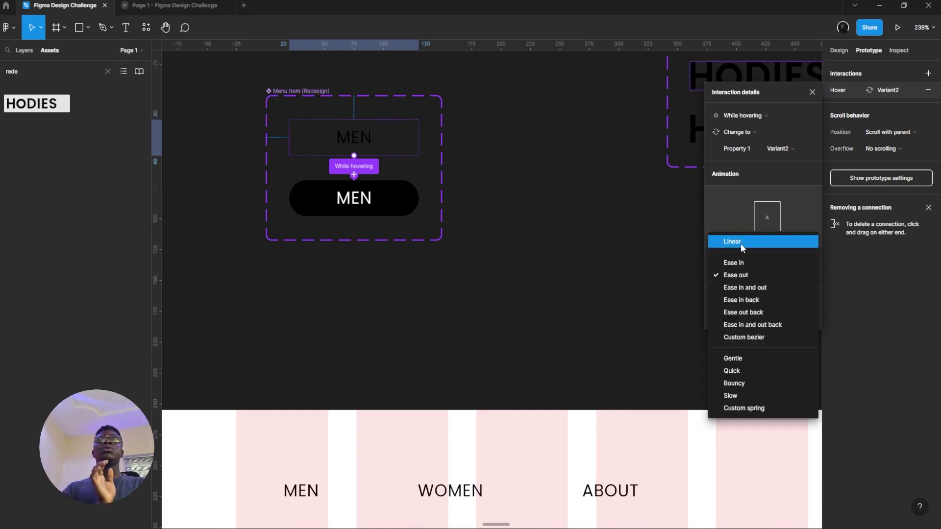
left_click(738, 243)
left_click(157, 4)
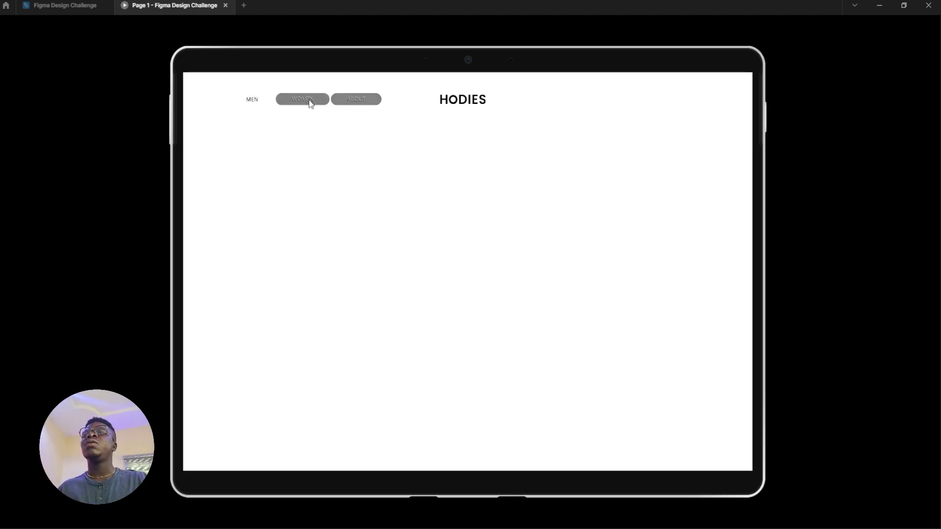
left_click(66, 5)
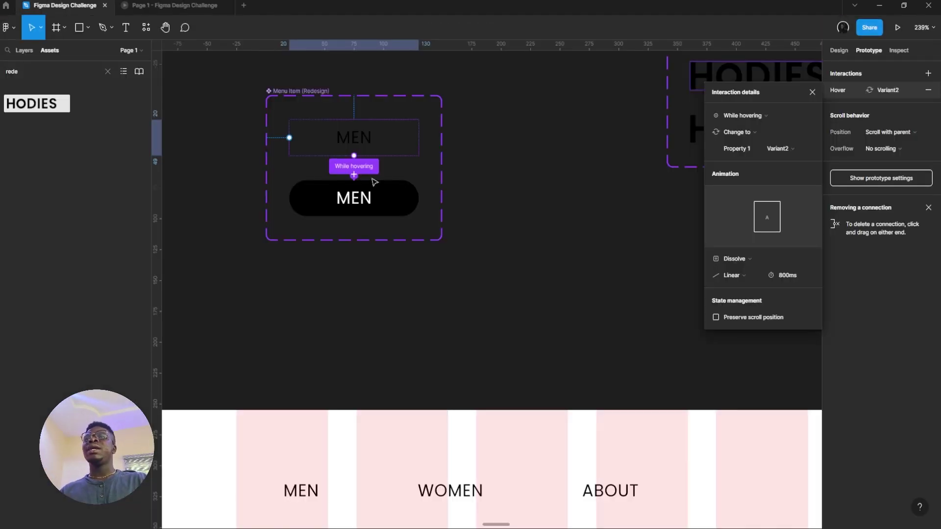
- Set the menu item's hover animation duration to 200 ms and preview the effect in the prototype
left_click(797, 275)
type("200")
key("Return")
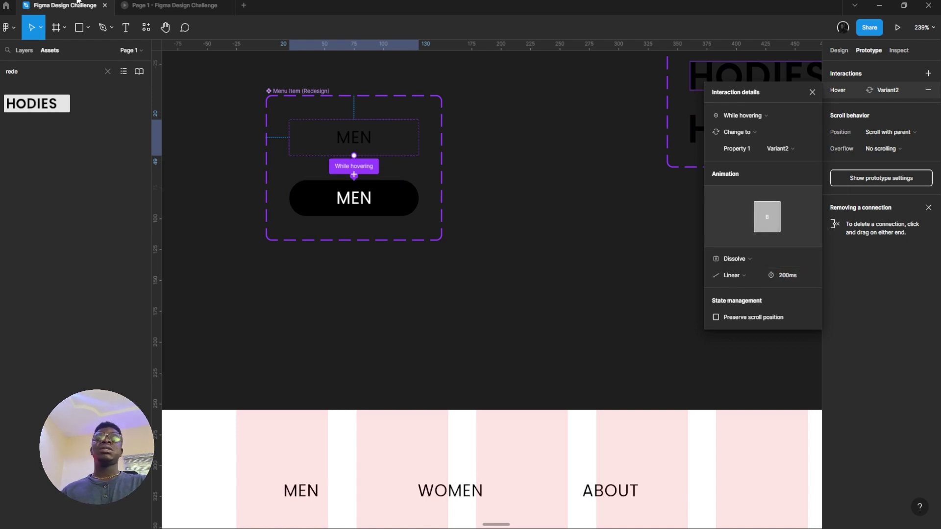
key("ctrl+Tab")
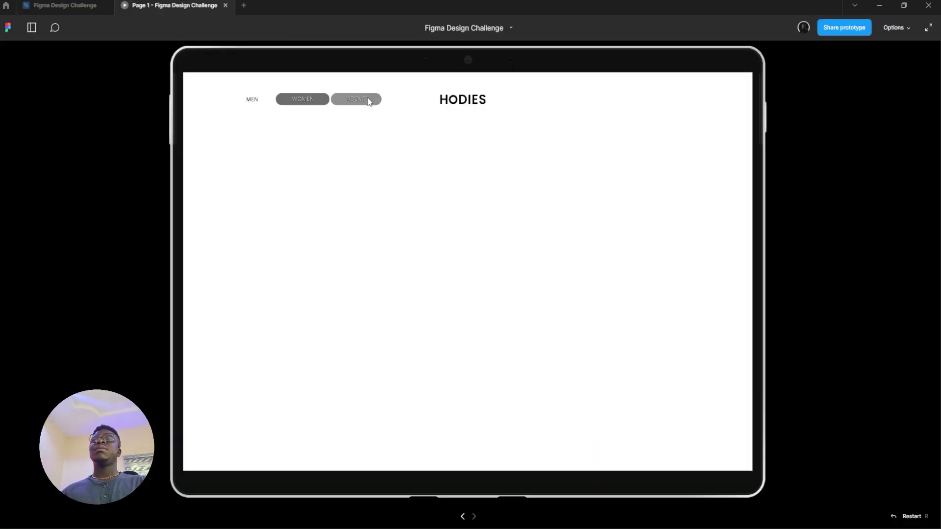
key("ctrl+Tab")
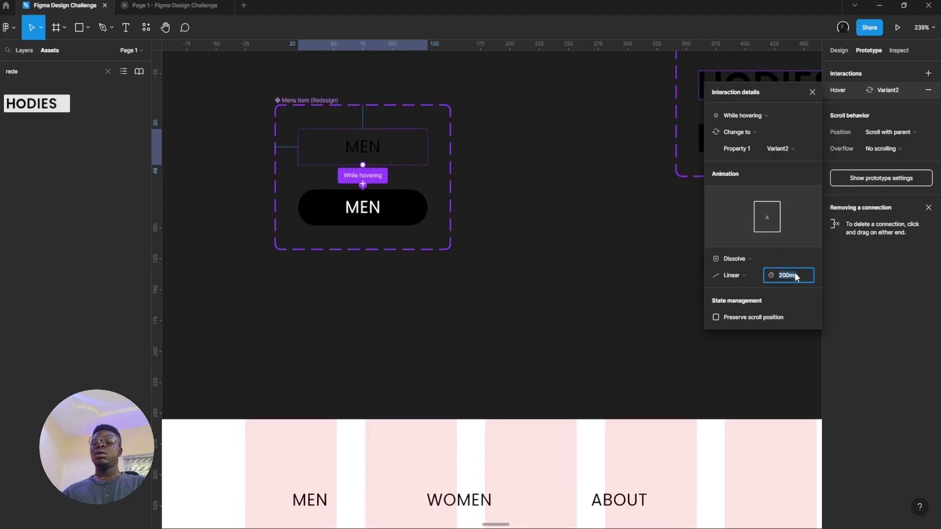
- Re-enter the menu item's hover animation duration, set its easing to Ease in, and check the effect in the prototype
type("00")
key("Return")
left_click(732, 275)
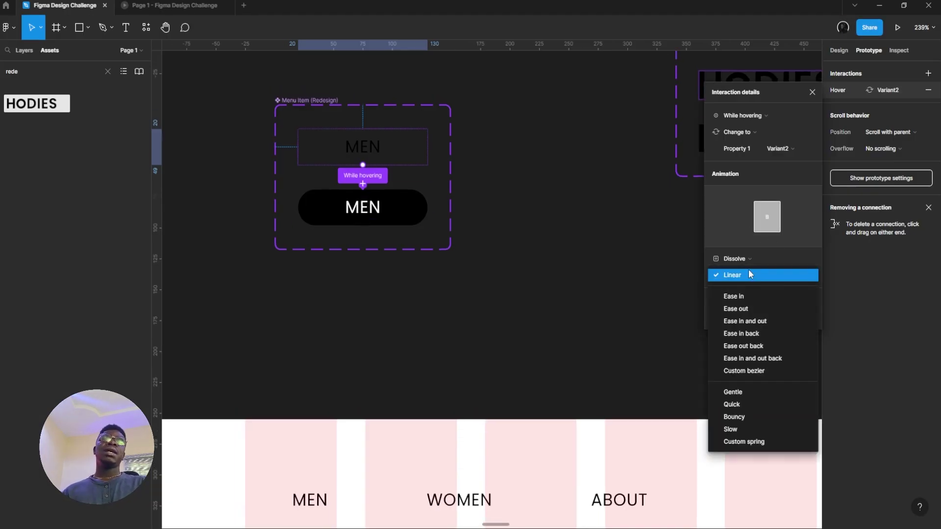
left_click(779, 296)
left_click(151, 4)
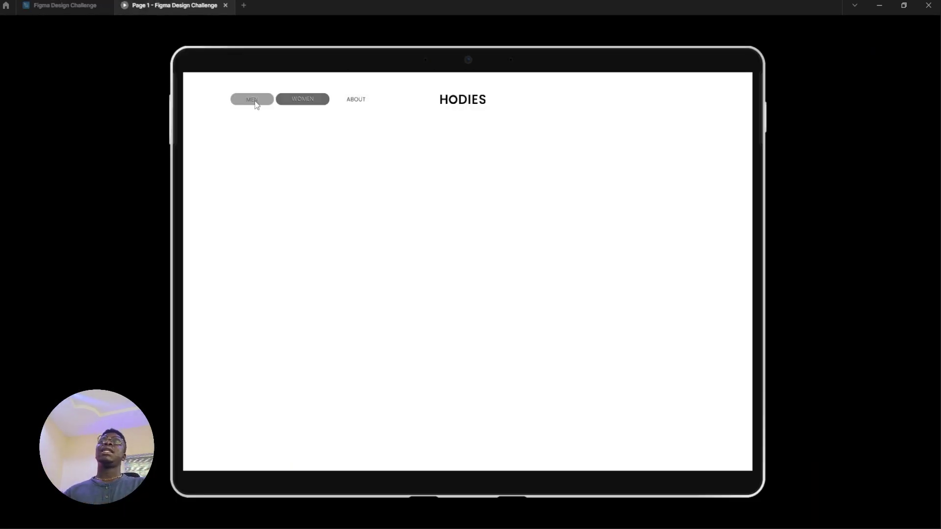
- Close the hover interaction's details in the design file and view the design properties of the menu item's Default variant and Variant2
left_click(74, 5)
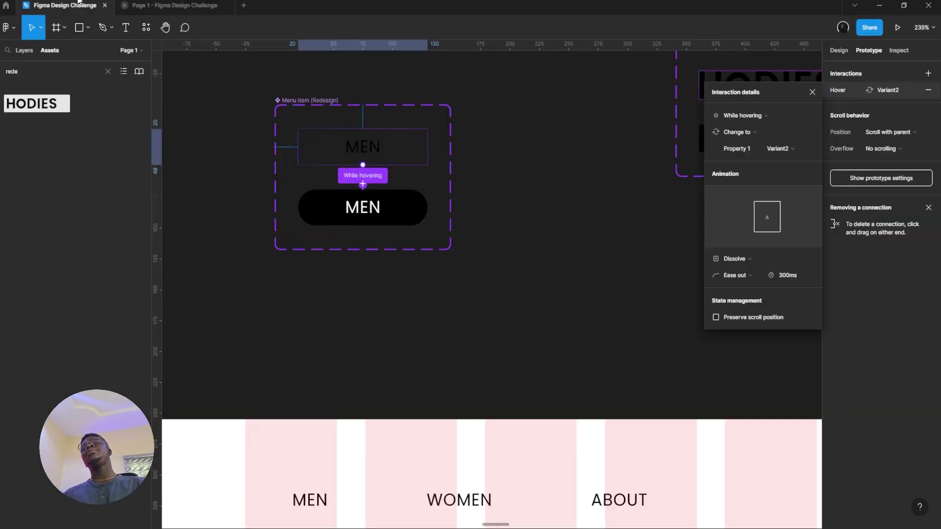
scroll(292, 221, "down", 4)
scroll(361, 254, "up", 3)
scroll(375, 200, "up", 1)
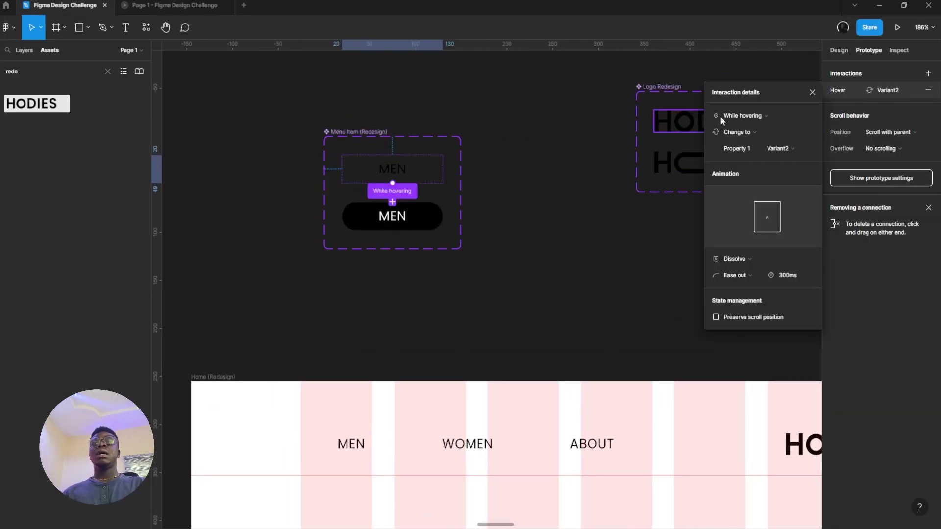
left_click(812, 92)
left_click(838, 49)
scroll(498, 195, "down", 1)
scroll(498, 195, "right", 1)
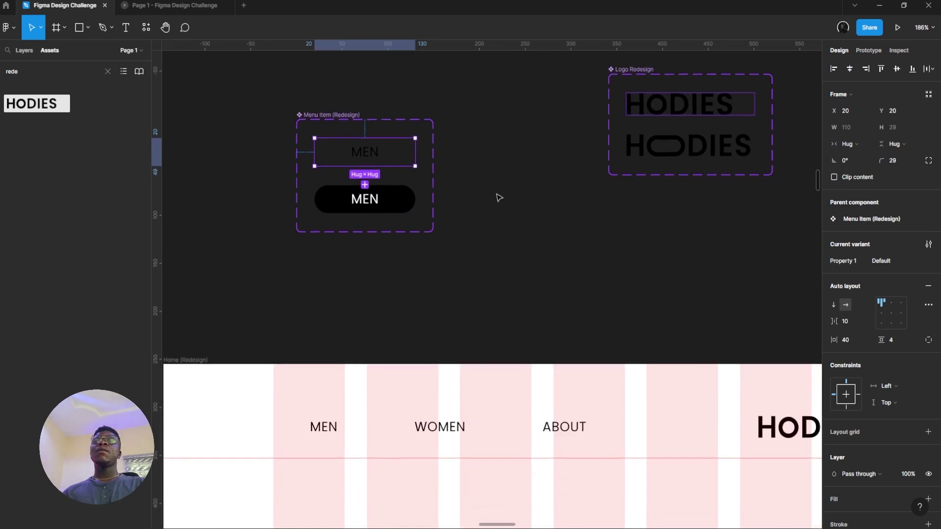
left_click(498, 195)
left_click(378, 208)
- Look over the redesigned header's menu row and check the page in the prototype preview
scroll(527, 372, "down", 3)
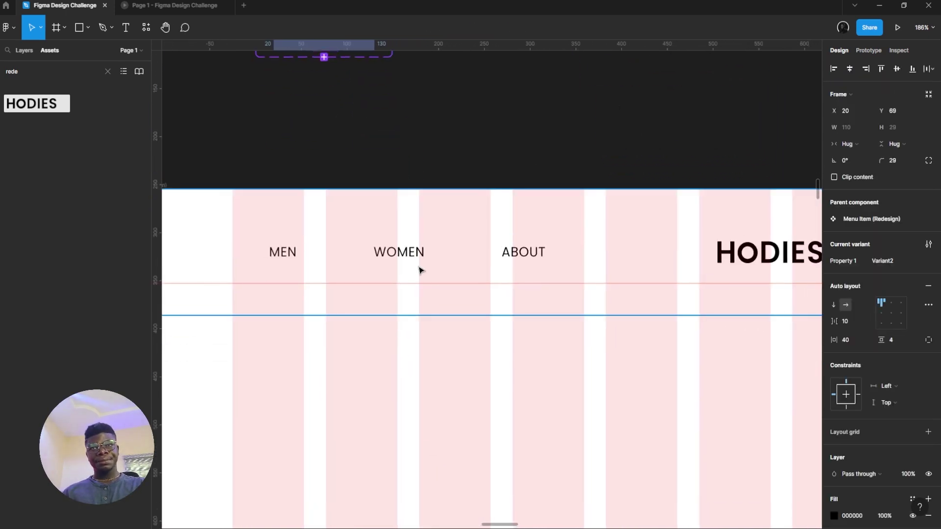
scroll(420, 269, "down", 4)
left_click(208, 5)
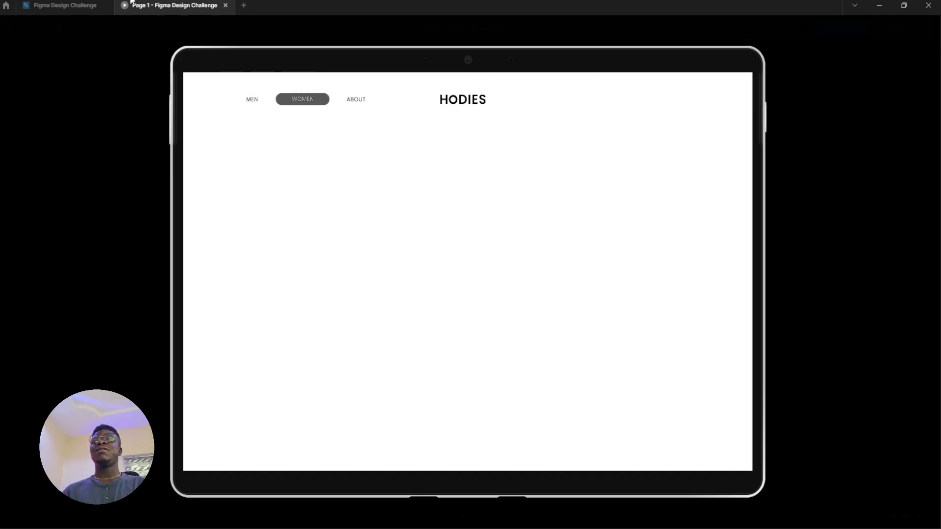
- Return to the design file, move the Logo Redesign component closer to the Menu Item component, and examine the original header's search, account and cart icons
left_click(88, 5)
left_click_drag(347, 317, 348, 406)
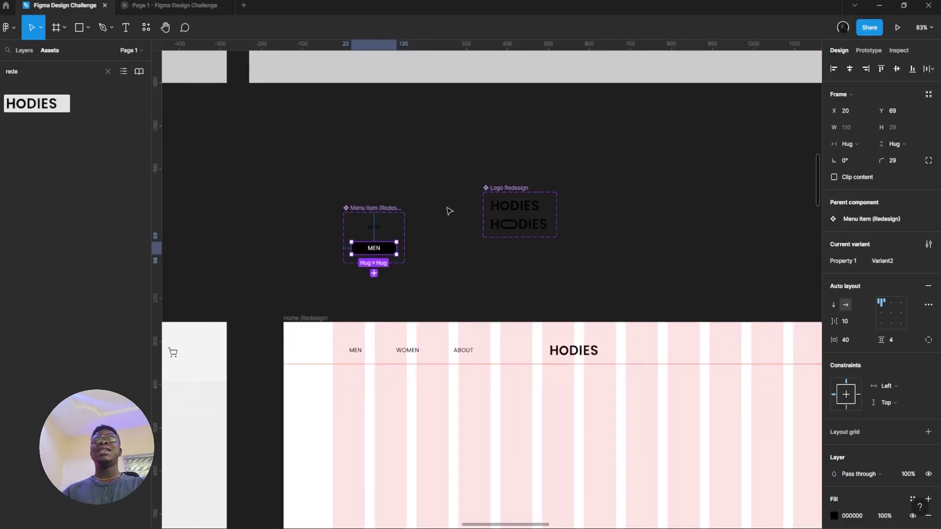
left_click_drag(508, 186, 438, 212)
scroll(523, 315, "up", 5)
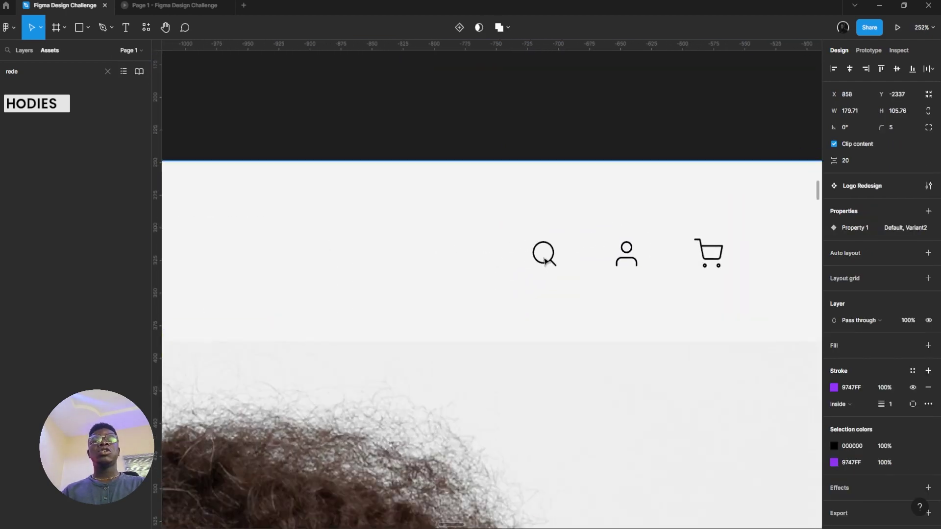
- Copy the search, account and cart icon group from the original Home page's navigation bar
left_click(546, 260)
left_click(545, 260)
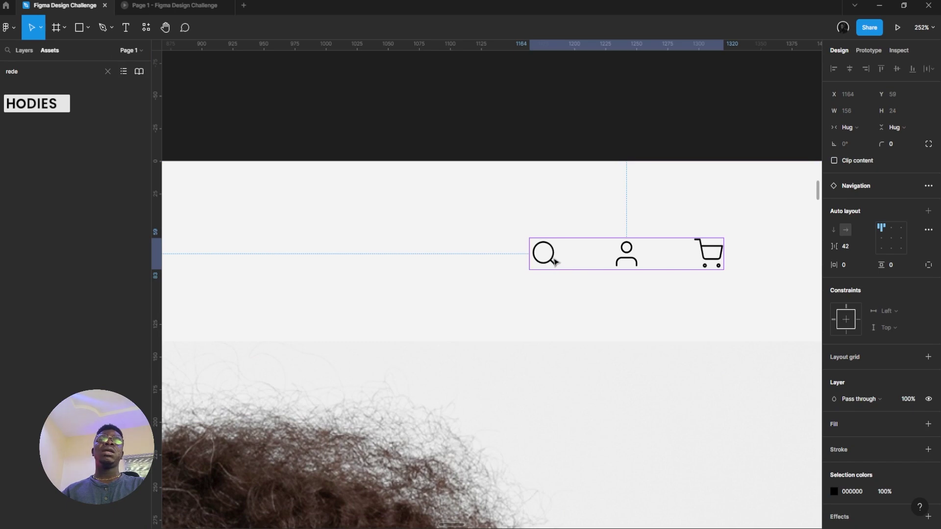
left_click(553, 259)
left_click(571, 260)
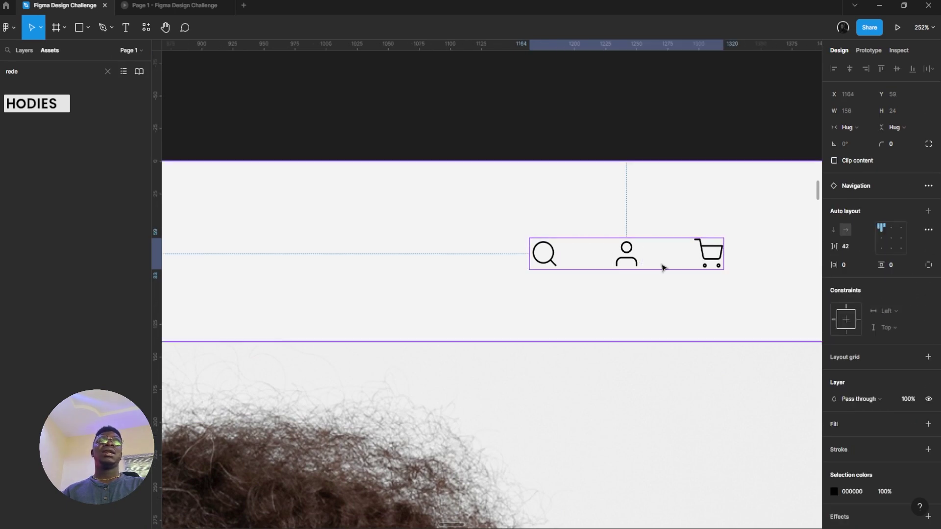
scroll(662, 267, "down", 10)
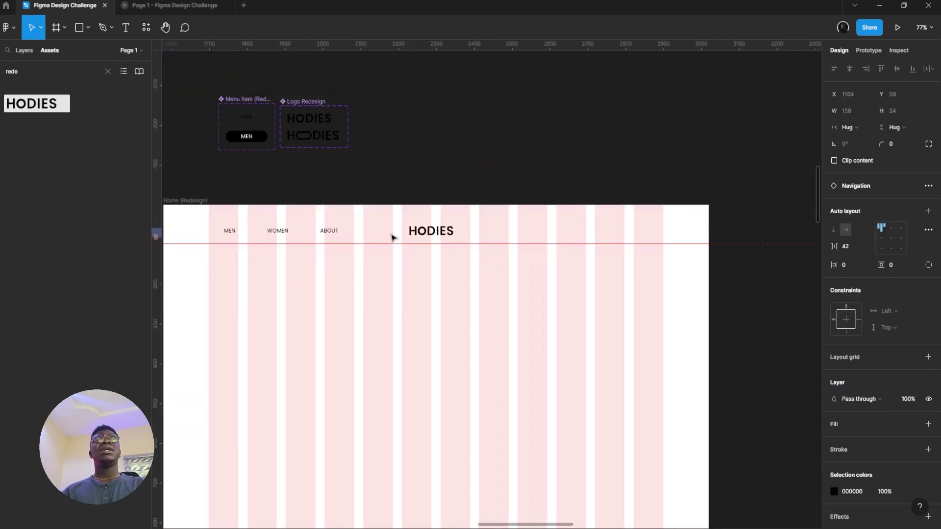
- Try to run the plugin found by searching "feat" with the Home (Redesign) navigation frame selected
scroll(392, 237, "up", 3)
left_click(622, 222)
key("ctrl+/")
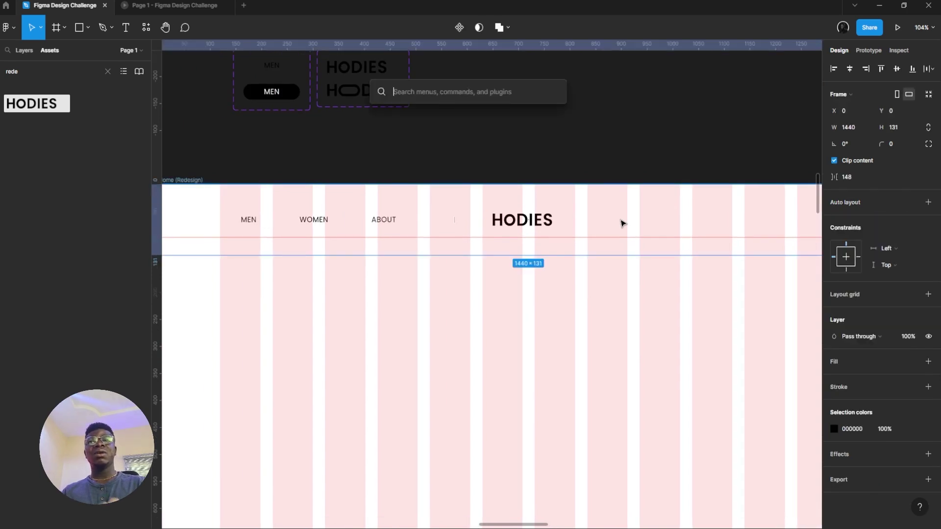
type("df")
key("BackSpace")
key("BackSpace")
type("feat")
key("Return")
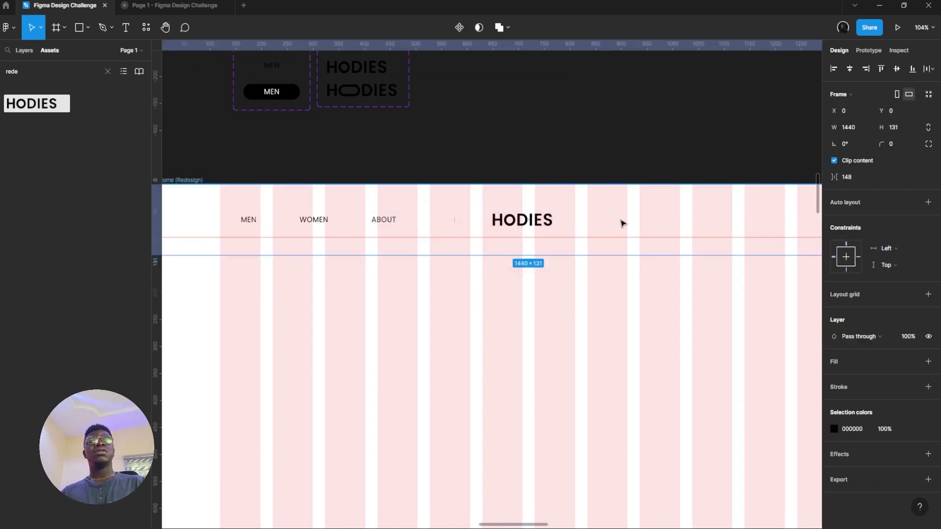
- Dismiss the plugin error and try running the same plugin again on the redesign's navigation frame
left_click_drag(500, 246, 331, 264)
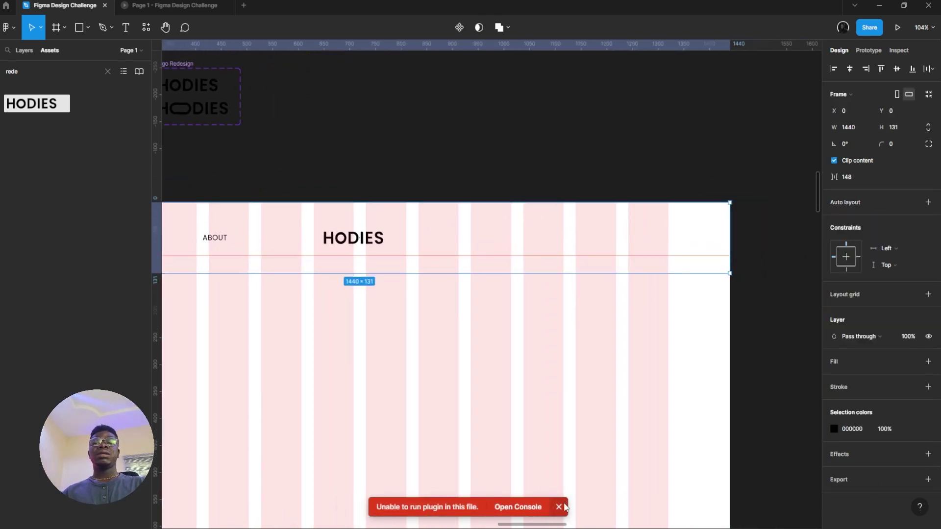
left_click(561, 507)
key("ctrl+/")
key("Return")
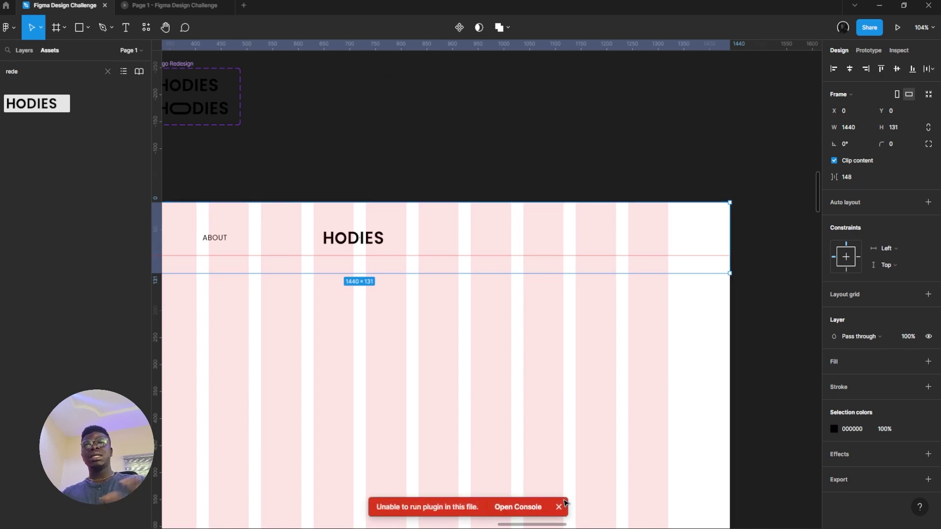
left_click(562, 505)
key("Escape")
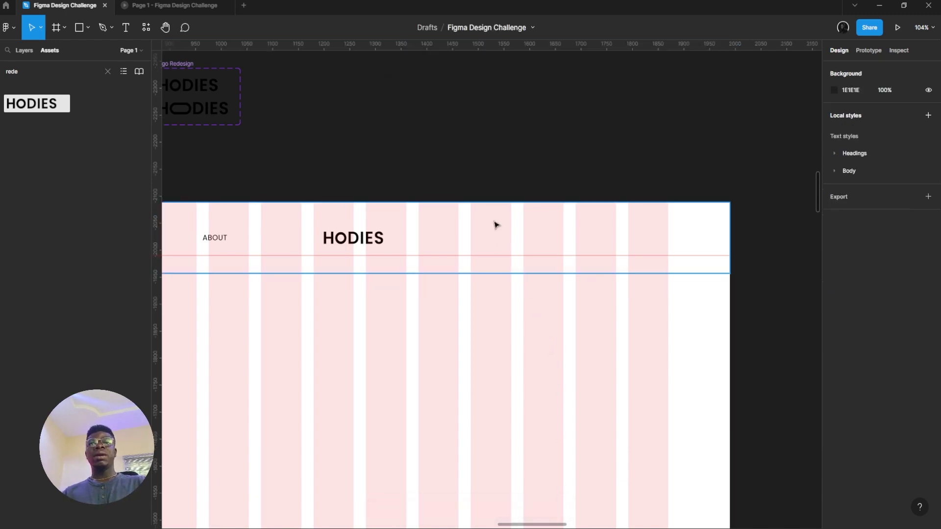
left_click(495, 223)
key("ctrl+/")
key("Return")
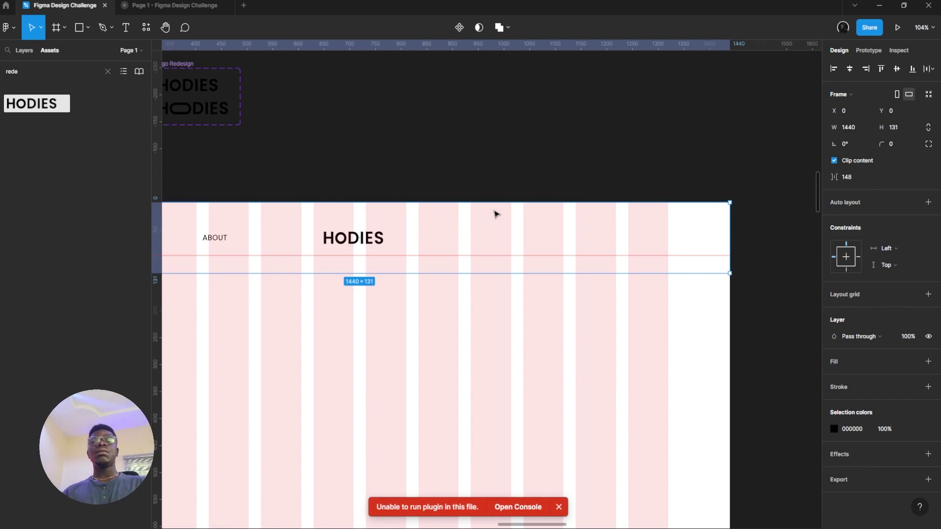
- Paste the copied search, account and cart icon group into the Home (Redesign) navigation frame
key("ctrl+z")
scroll(613, 249, "up", 2)
scroll(614, 249, "down", 7)
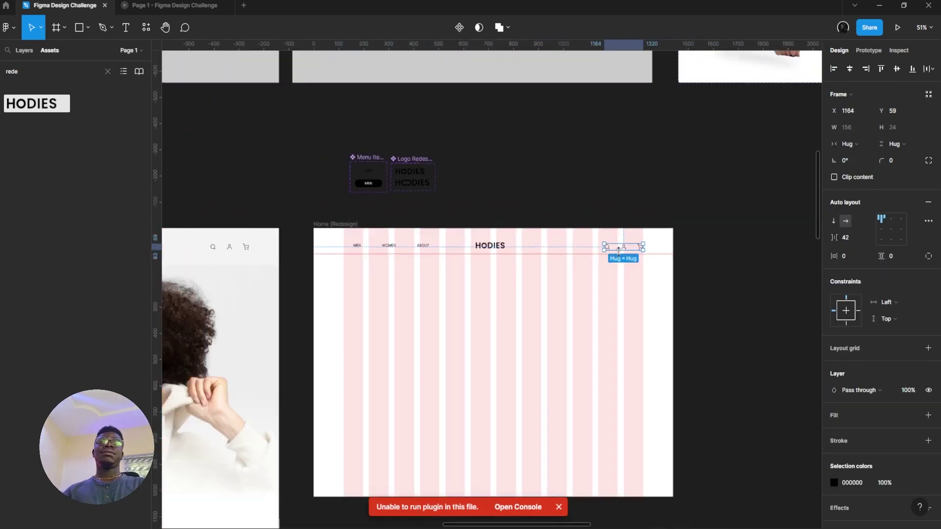
- Examine the original Home, mega menu and Search frames surrounding the redesign
left_click_drag(588, 299, 575, 415)
scroll(574, 415, "down", 5)
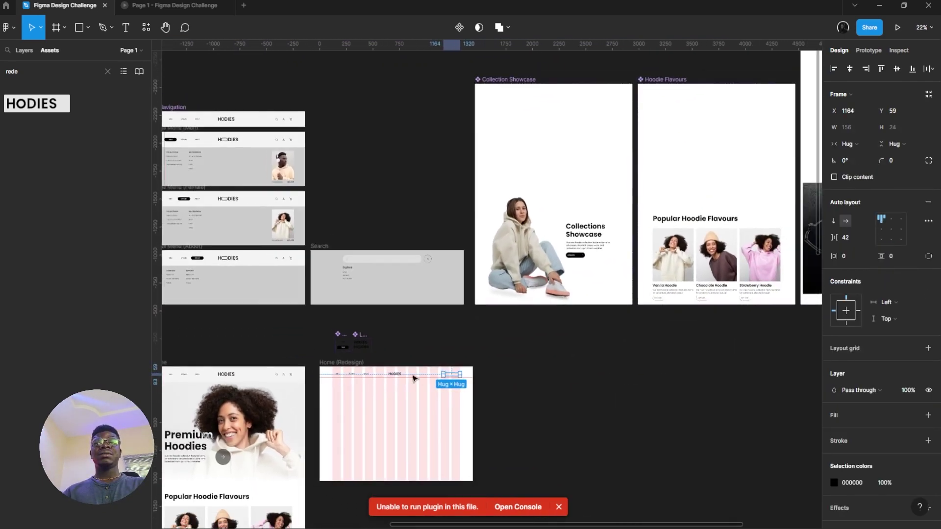
scroll(347, 370, "up", 3)
scroll(345, 339, "down", 5)
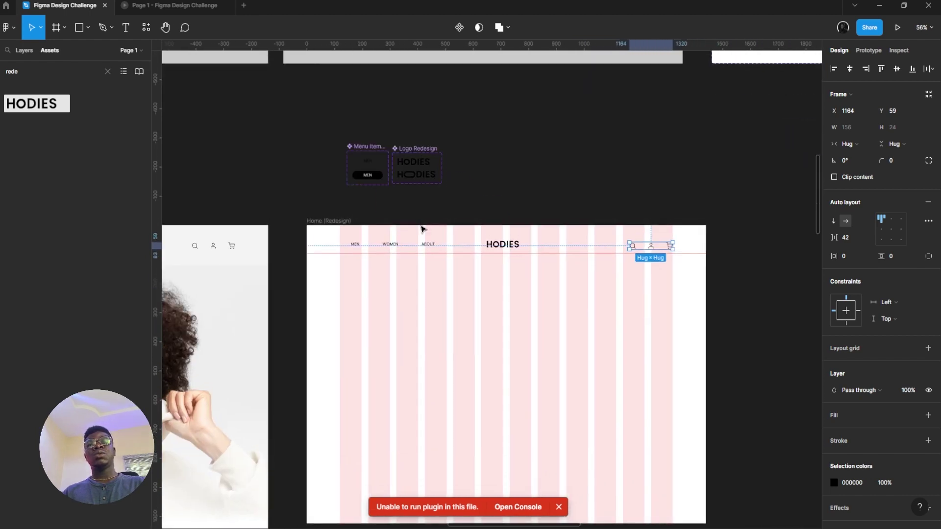
scroll(388, 141, "down", 4)
scroll(409, 202, "up", 5)
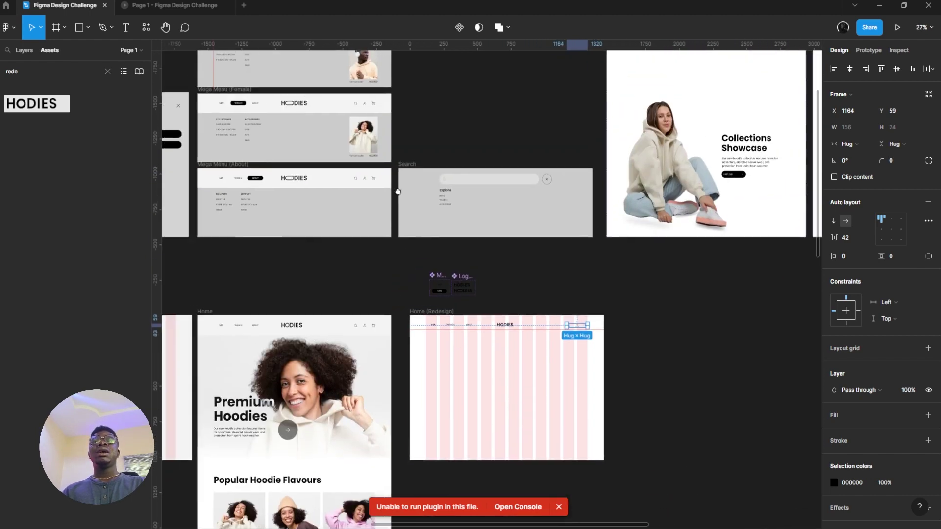
scroll(416, 280, "up", 3)
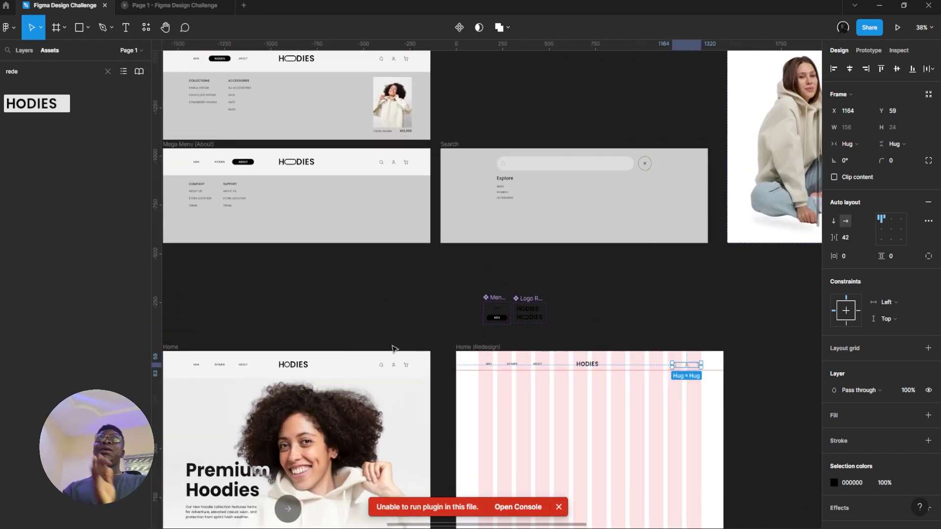
left_click(344, 370)
left_click_drag(398, 290, 462, 310)
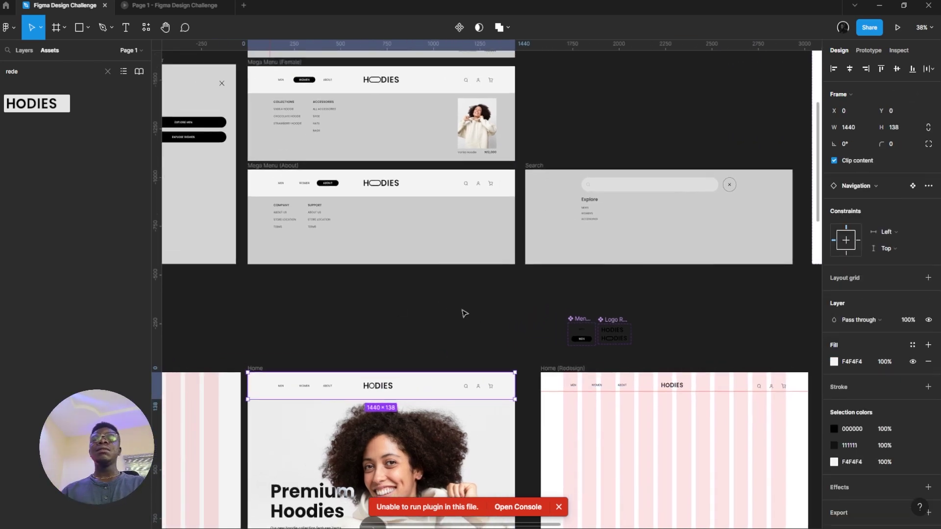
left_click_drag(416, 206, 409, 297)
- Place a copy of the Mega Menu (Men) frame beside the Home (Redesign) frame
left_click(394, 212)
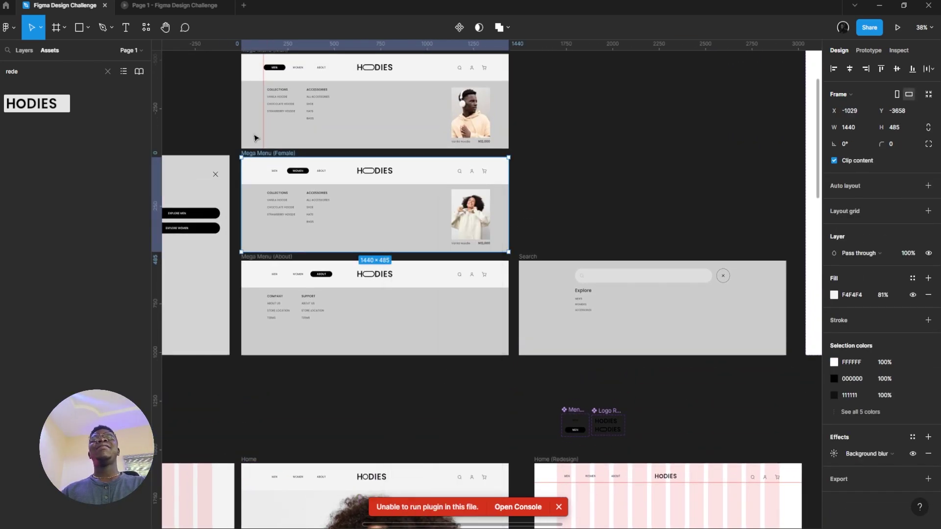
scroll(254, 129, "down", 2)
left_click_drag(276, 73, 514, 183)
scroll(486, 244, "up", 5)
- Delete the navigation bar from the Mega Menu (Men) copy beside the redesign
left_click(641, 155)
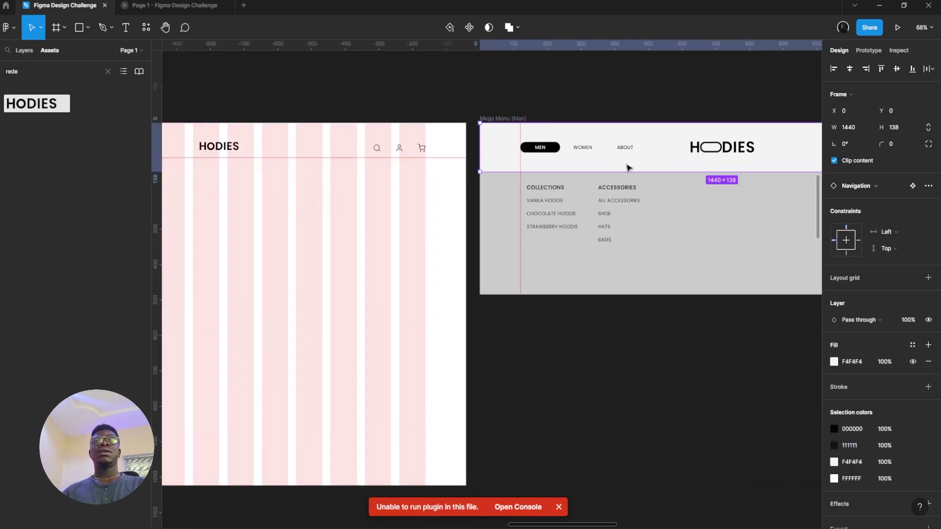
scroll(608, 332, "up", 3)
key("Delete")
left_click_drag(547, 289, 342, 219)
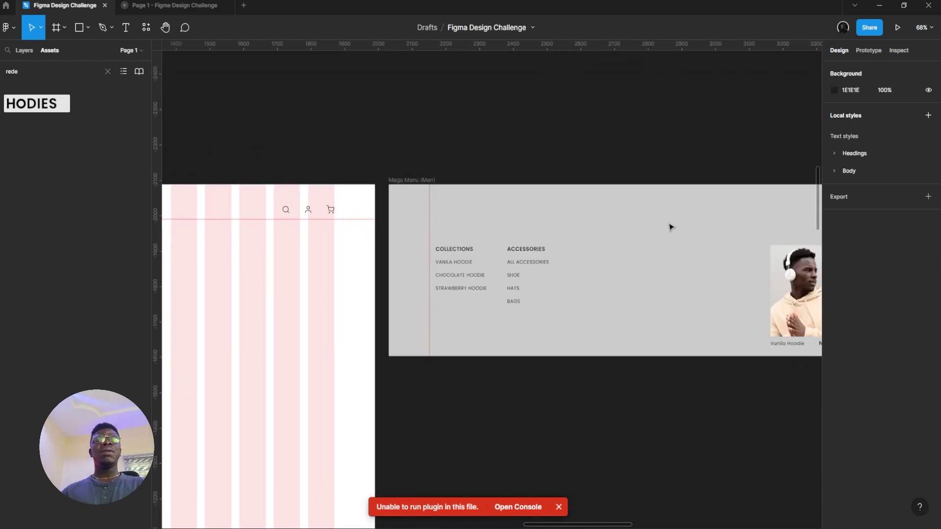
left_click(670, 227)
scroll(505, 231, "down", 1)
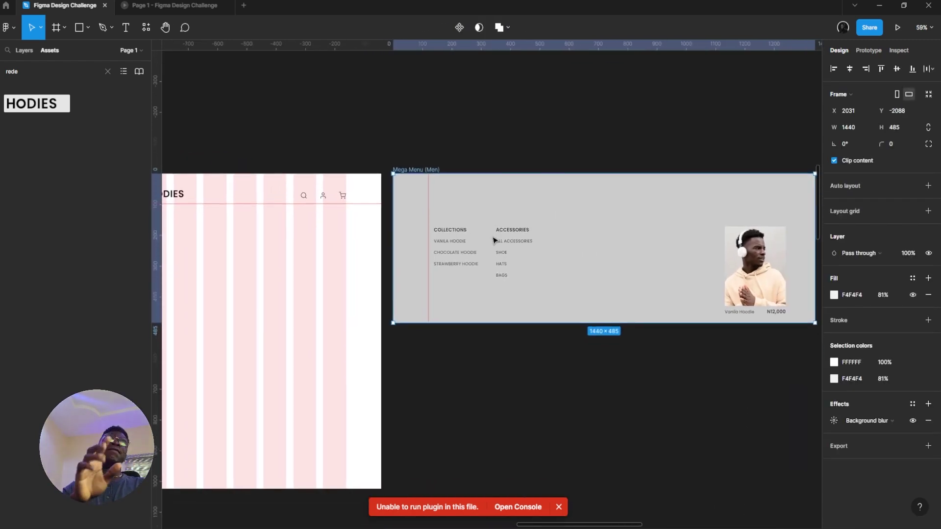
- Fill the Home (Redesign) navigation frame with F4F4F4, sampled from the original Home navigation bar
scroll(461, 196, "left", 3)
left_click(399, 209)
scroll(498, 216, "left", 3)
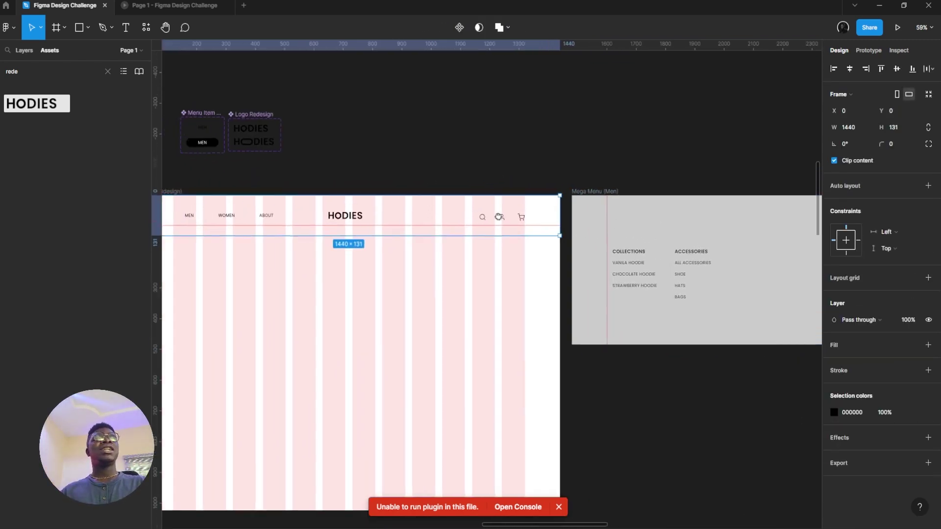
scroll(598, 219, "down", 3)
scroll(599, 219, "up", 1)
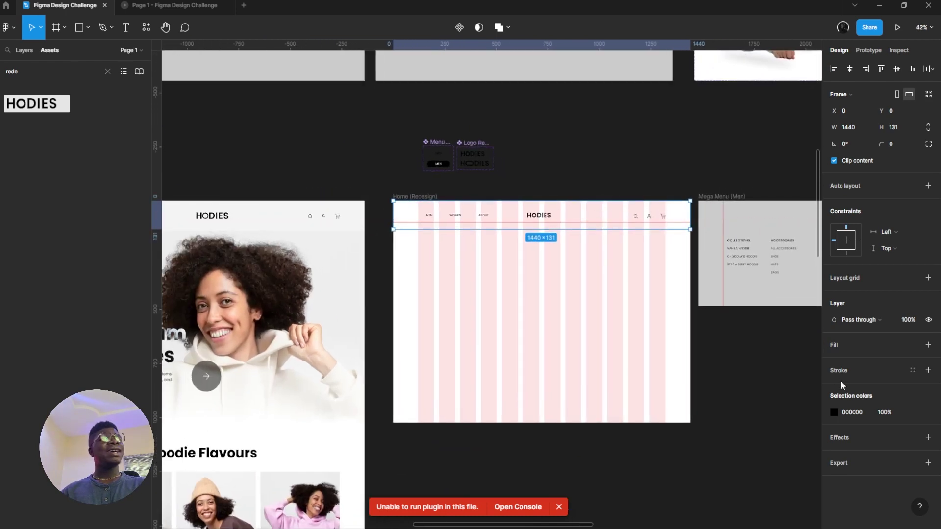
left_click(928, 345)
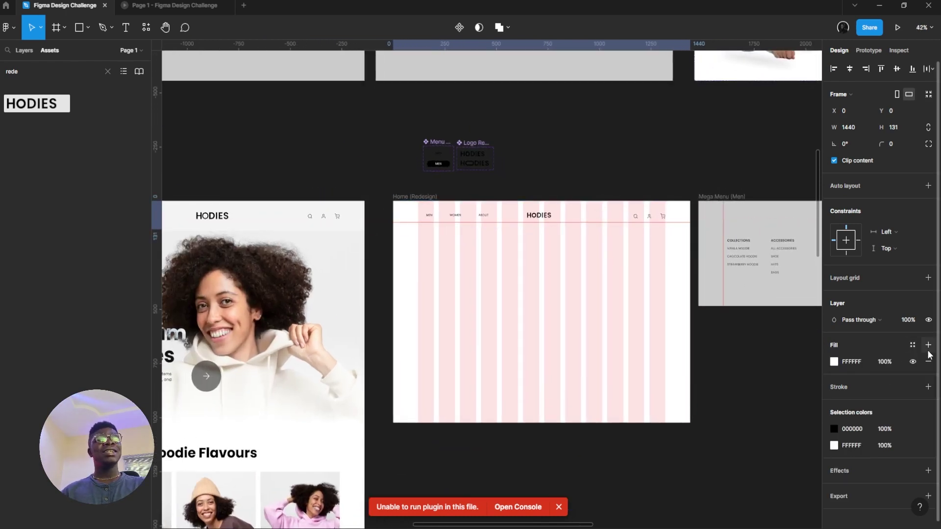
left_click(834, 361)
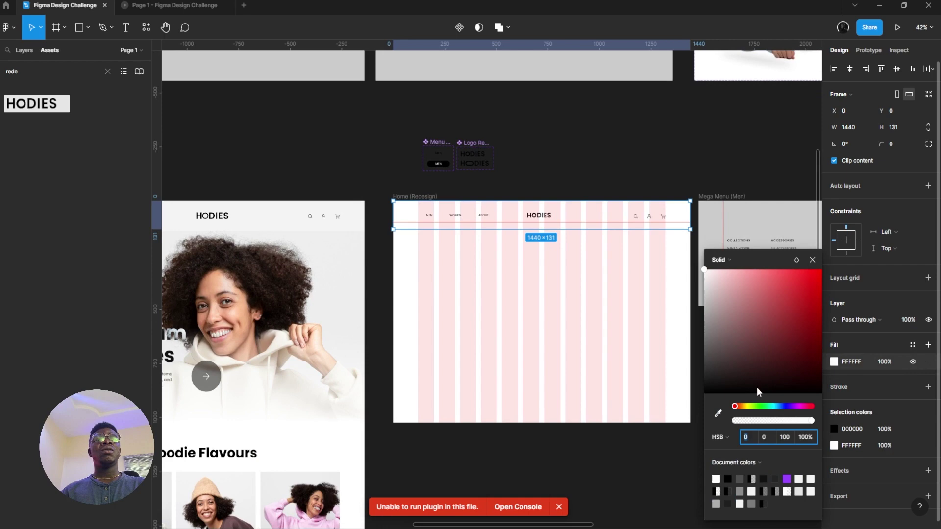
left_click(718, 415)
left_click(775, 90)
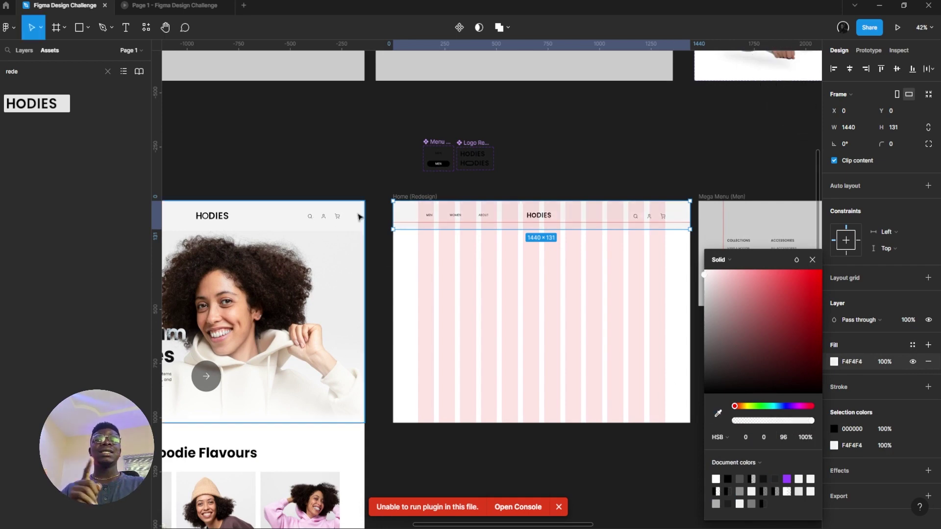
left_click(711, 294)
key("ctrl+z")
left_click(641, 290)
left_click(647, 227)
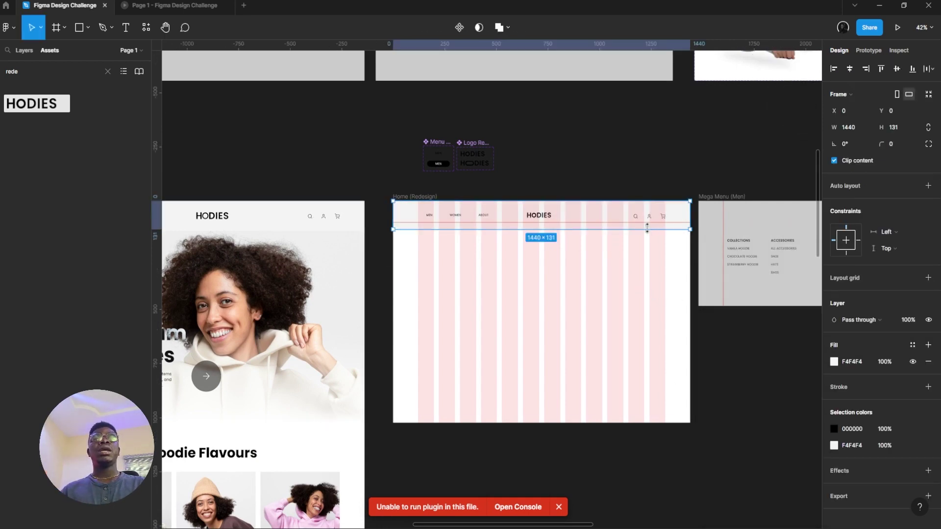
- Preview the redesigned page as a prototype, check the hover states of its menu items, and return to the design file
left_click(897, 27)
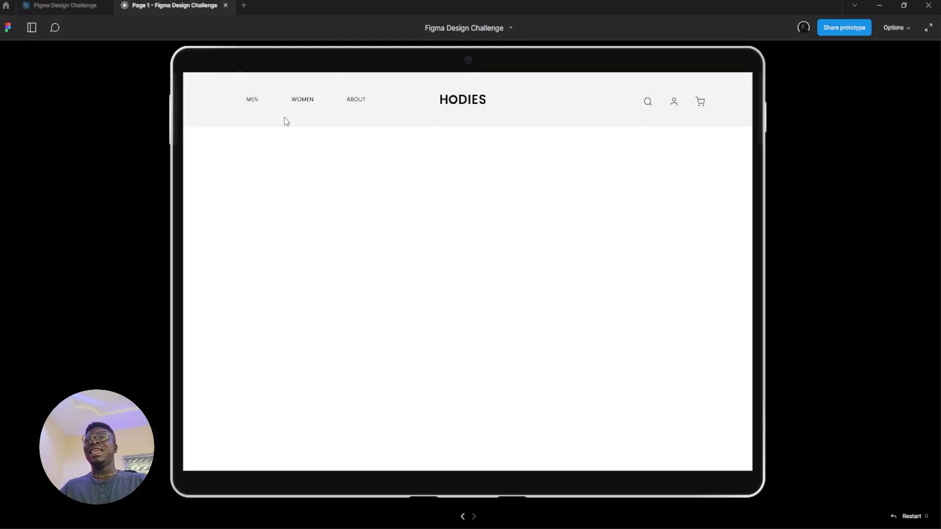
mouse_move(112, 4)
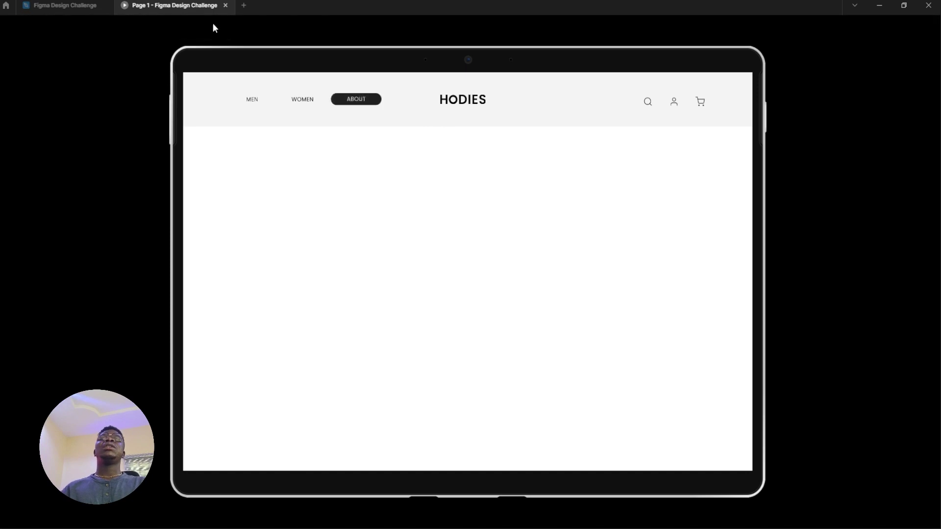
mouse_move(88, 2)
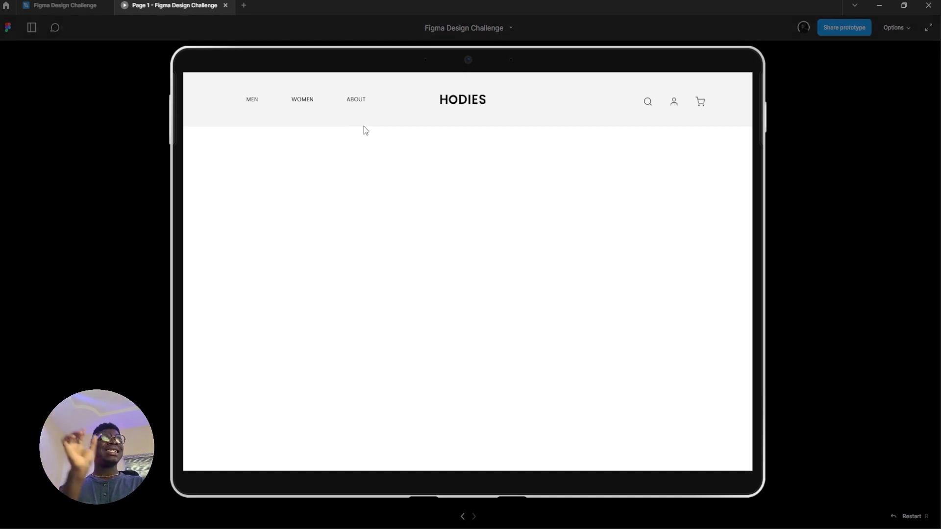
left_click(111, 8)
- Preview the original Home frame as a prototype, check its mega menu on the WOMEN item, and return to the design file
left_click_drag(357, 85, 319, 80)
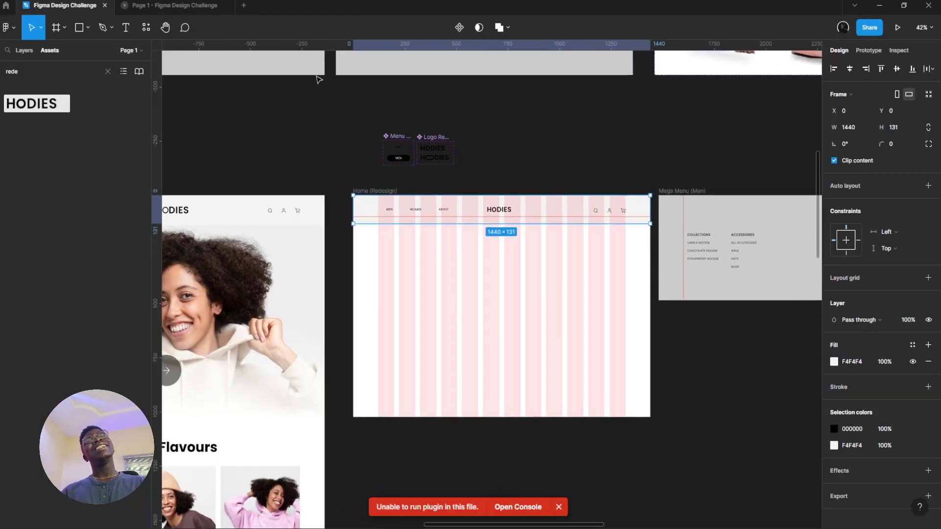
scroll(574, 176, "up", 2)
left_click_drag(608, 177, 444, 129)
left_click_drag(420, 170, 511, 172)
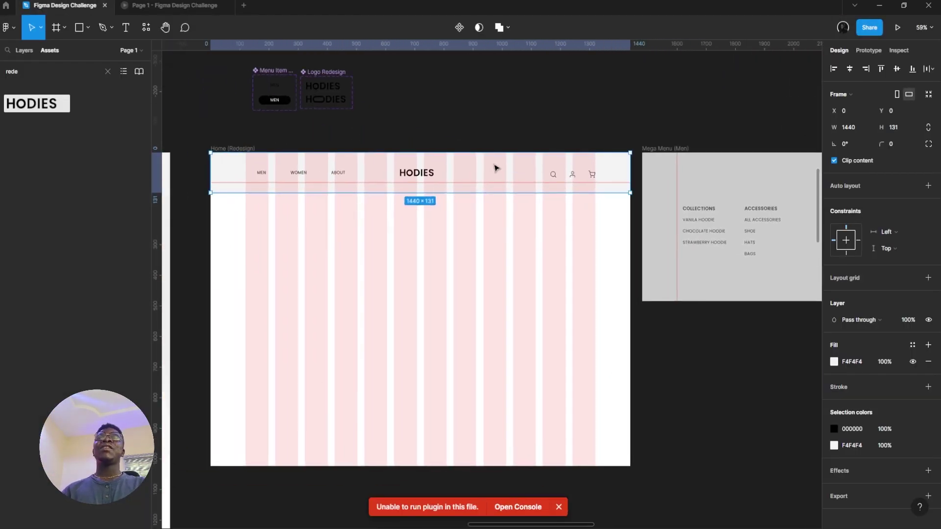
scroll(485, 185, "down", 3)
left_click_drag(389, 194, 469, 130)
scroll(603, 224, "up", 3)
left_click(479, 135)
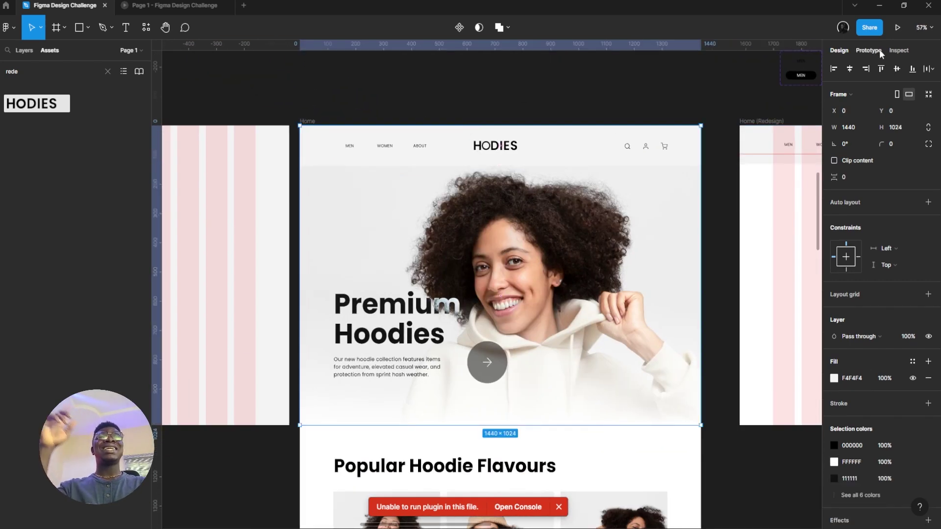
left_click(897, 28)
mouse_move(303, 104)
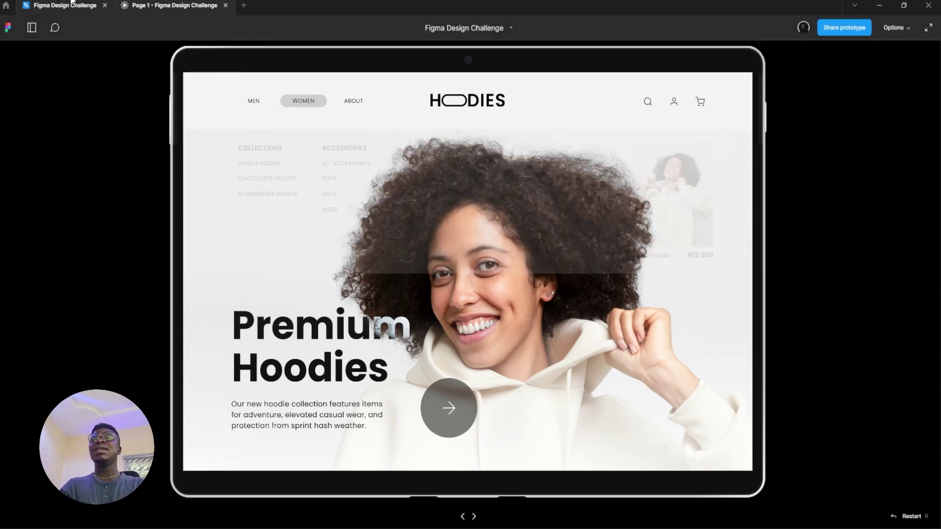
mouse_move(72, 1)
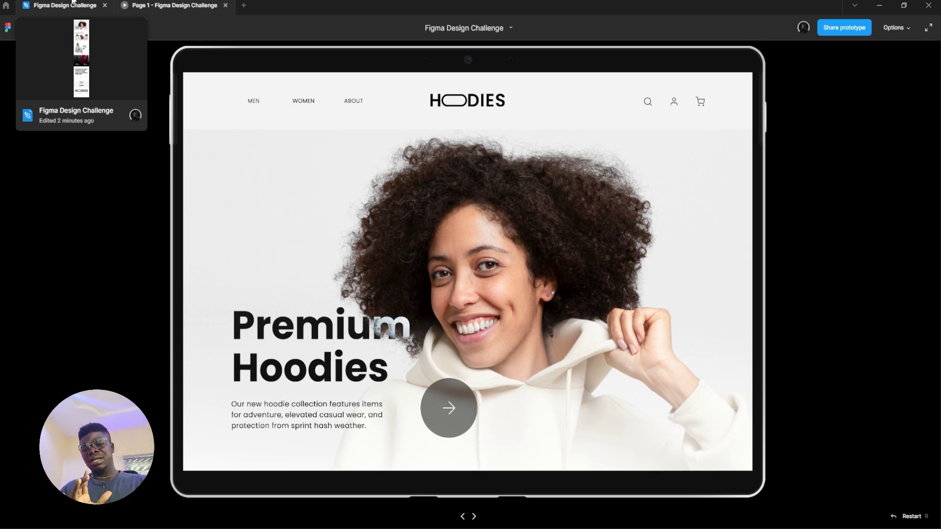
left_click(70, 1)
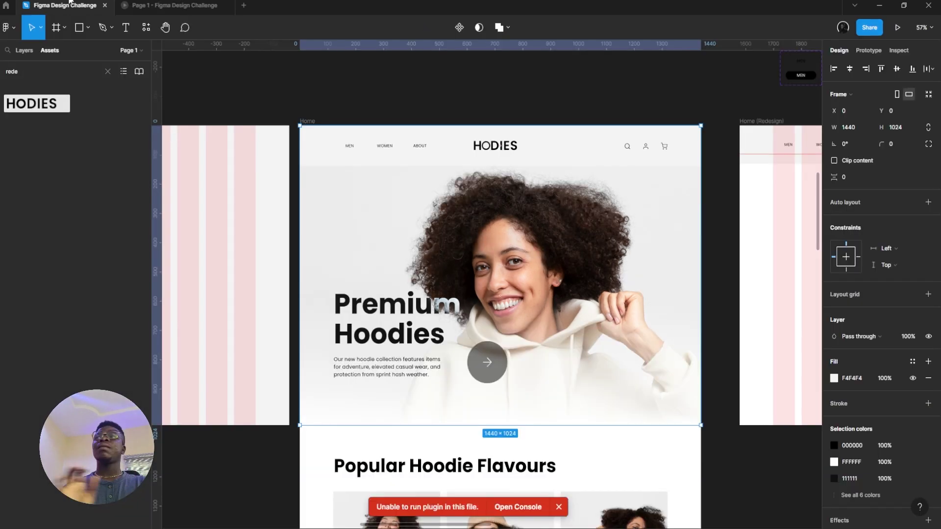
scroll(633, 175, "right", 3)
scroll(632, 175, "right", 3)
scroll(588, 174, "down", 1)
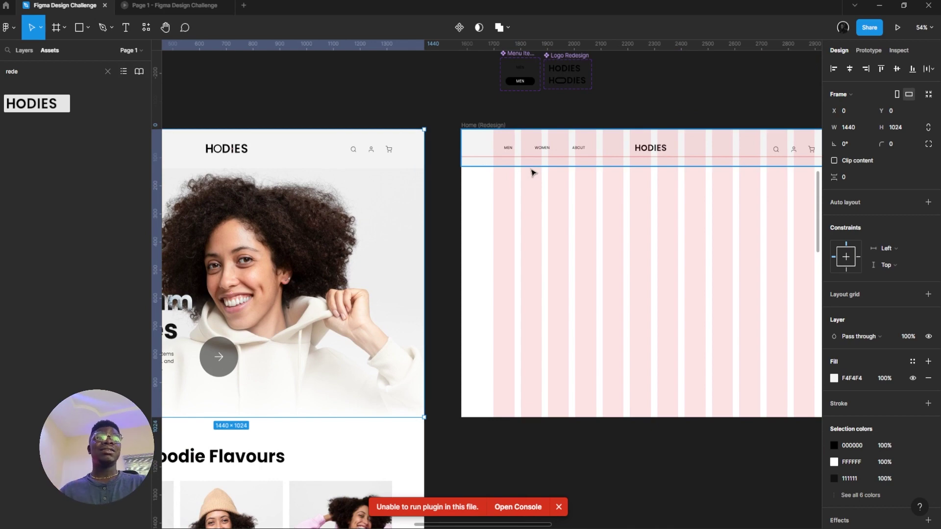
- Turn the navigation bar frame of Home (Redesign) into a component
scroll(564, 225, "up", 2)
left_click(578, 199)
scroll(637, 215, "left", 3)
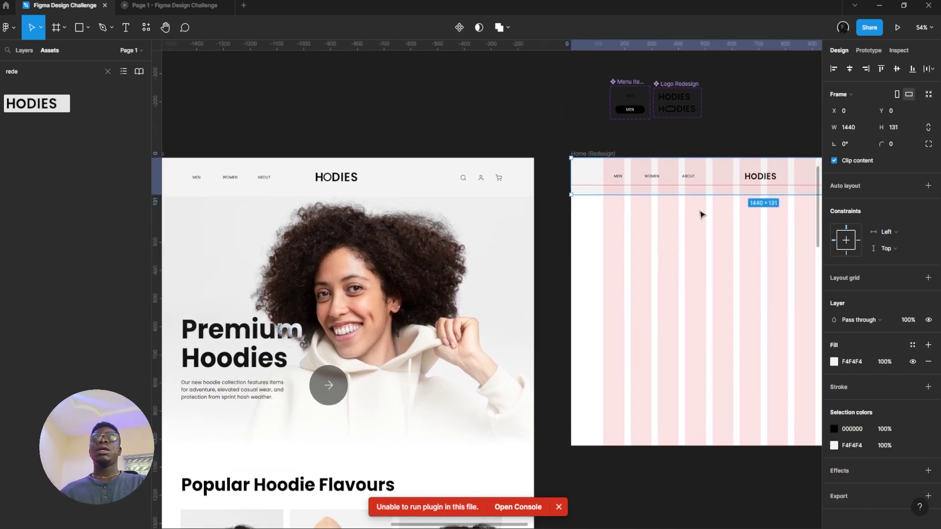
scroll(637, 215, "right", 3)
scroll(531, 185, "up", 3)
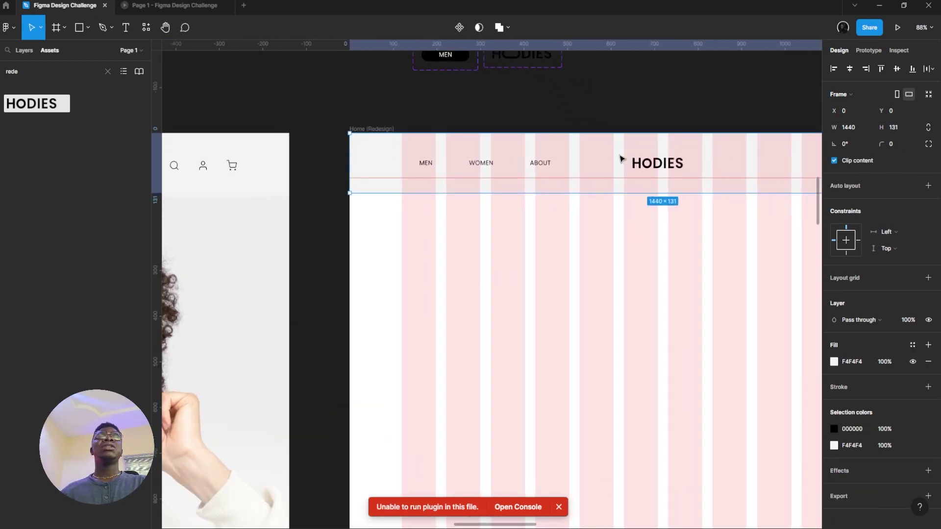
right_click(621, 159)
left_click(669, 293)
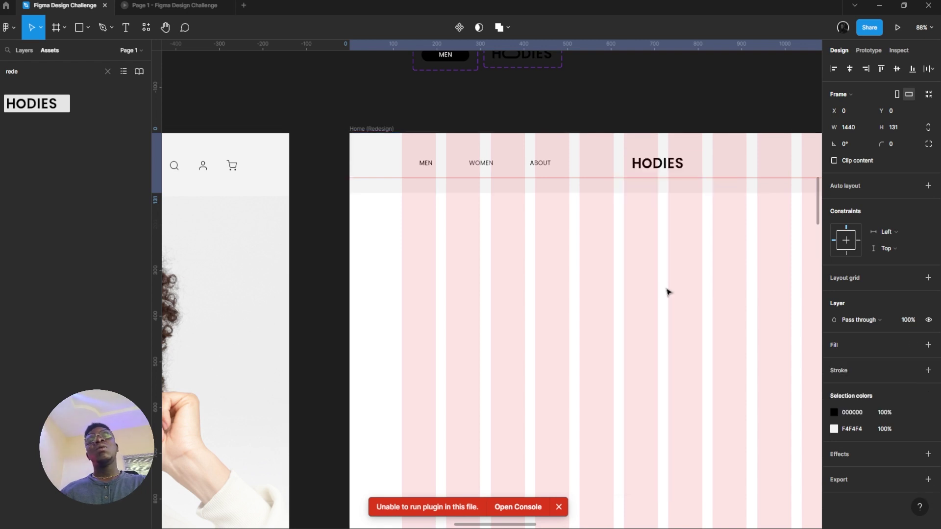
key("ctrl+z")
left_click(460, 27)
scroll(421, 196, "up", 1)
scroll(421, 196, "right", 2)
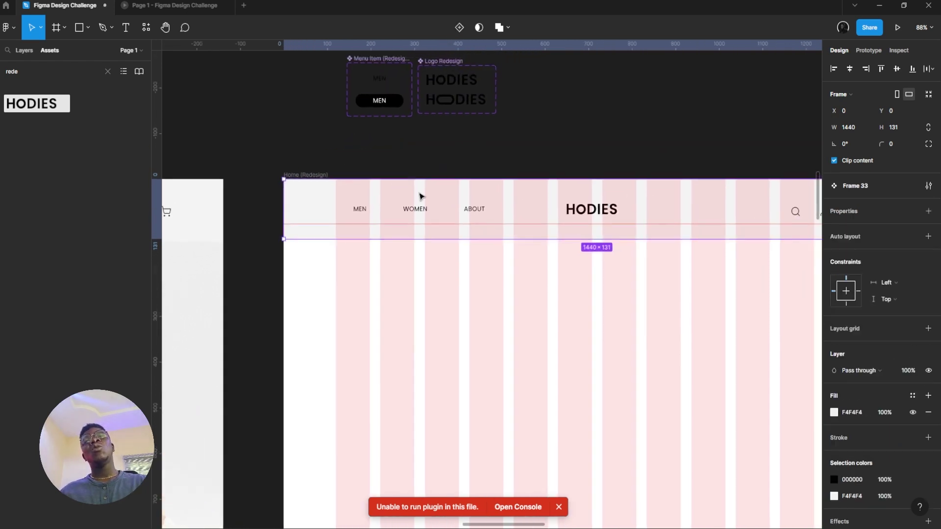
- Copy the redesigned navigation bar component and paste it into the top of the Mega Menu (Men) frame
left_click(428, 216)
scroll(413, 214, "down", 3)
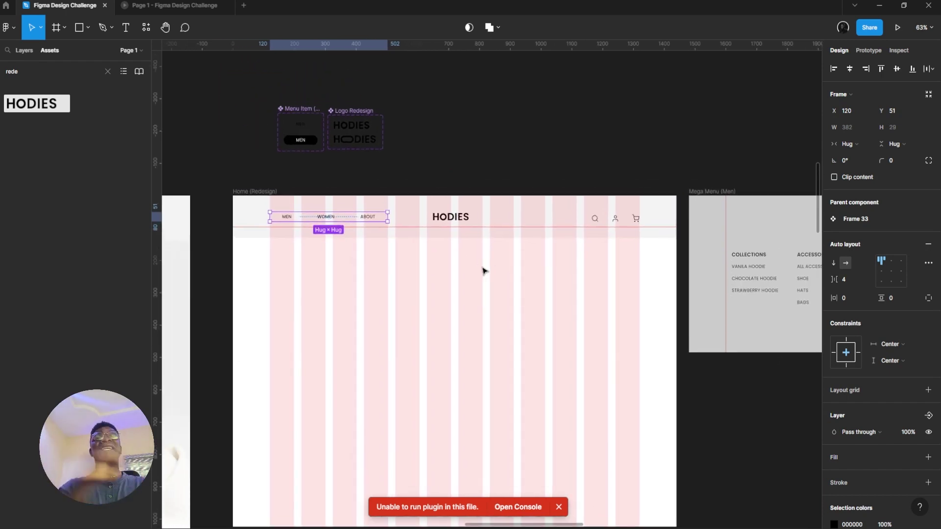
scroll(441, 245, "right", 3)
left_click(426, 225)
scroll(470, 196, "down", 3)
scroll(471, 196, "left", 2)
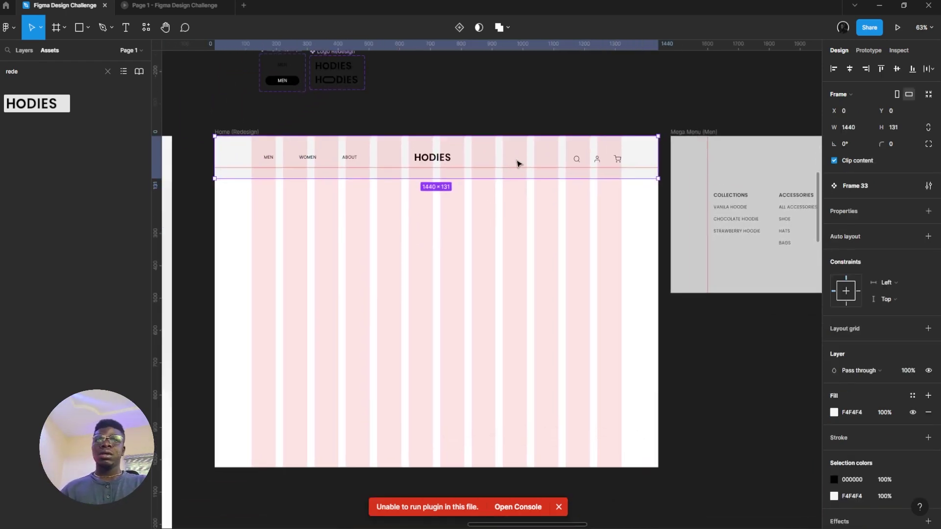
scroll(491, 152, "down", 1)
scroll(462, 143, "right", 3)
left_click(582, 114)
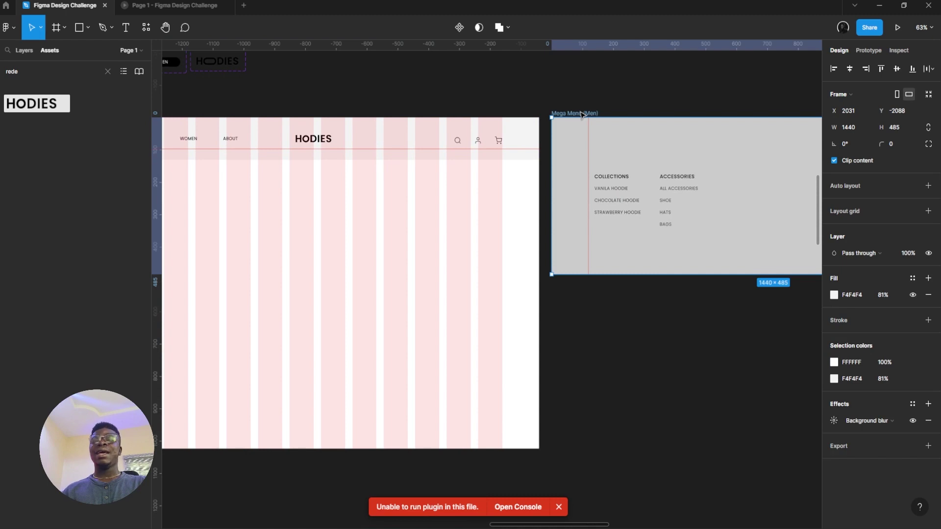
key("ctrl+v")
left_click(504, 221)
scroll(498, 194, "down", 1)
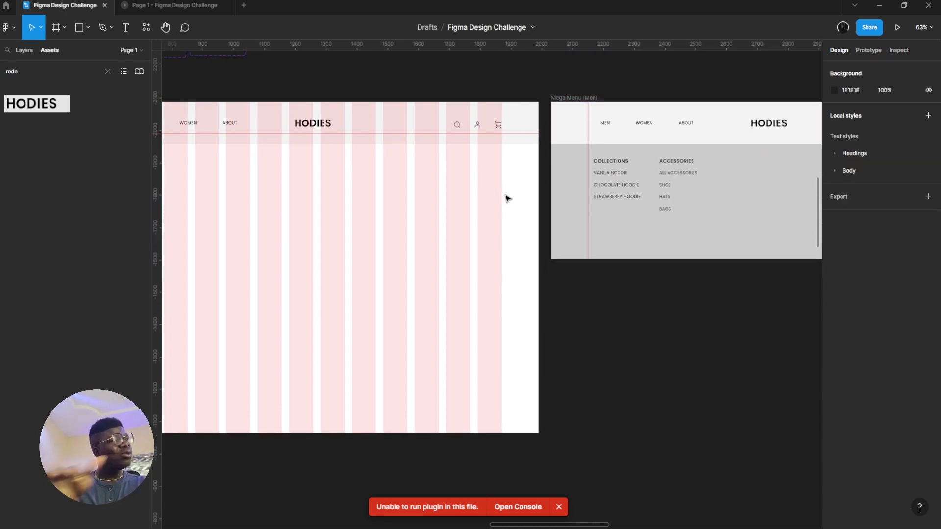
- Connect the MEN item in the Home (Redesign) navigation bar to the Mega Menu (Men) frame with a prototype interaction
scroll(490, 199, "left", 5)
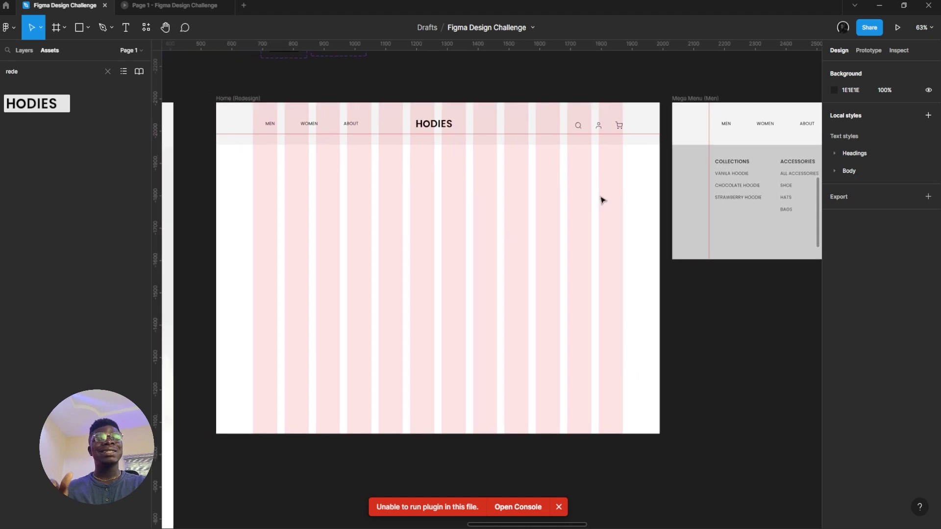
left_click(276, 125)
left_click(269, 128)
left_click(269, 128)
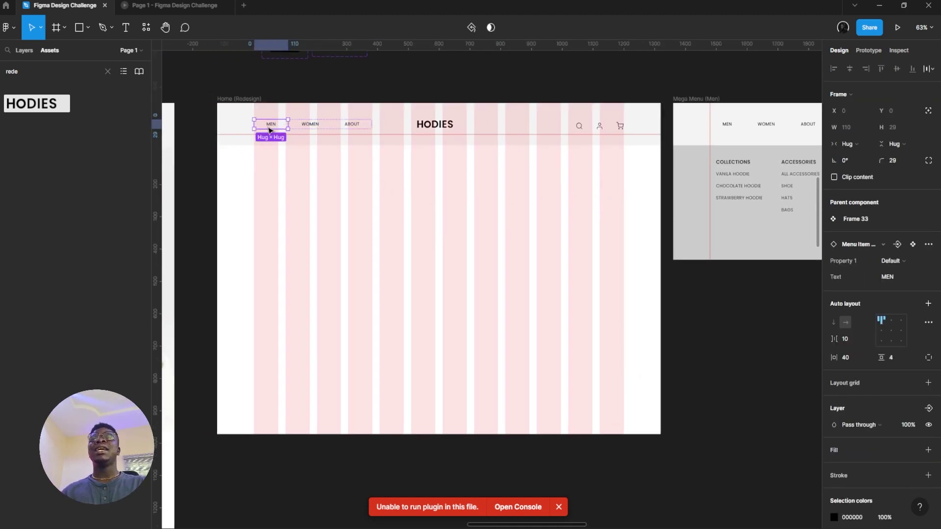
left_click(870, 51)
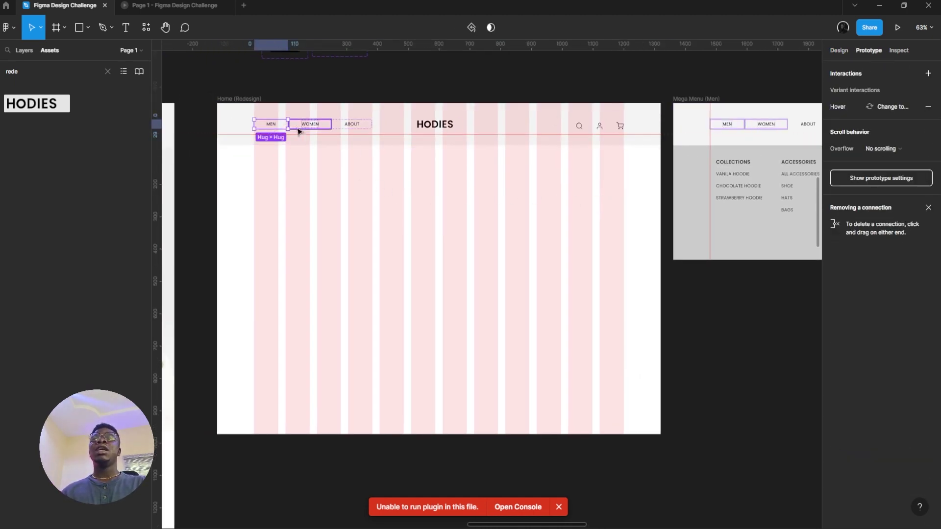
left_click_drag(287, 124, 740, 162)
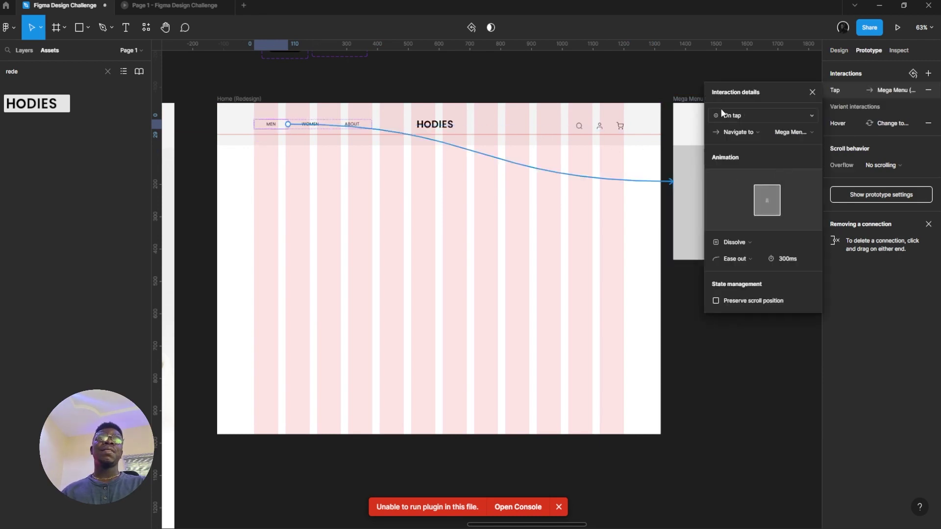
- Make the MEN interaction open Mega Menu (Men) as an overlay while hovering, and align the overlay with the page's top and side edges
left_click(726, 114)
left_click(746, 140)
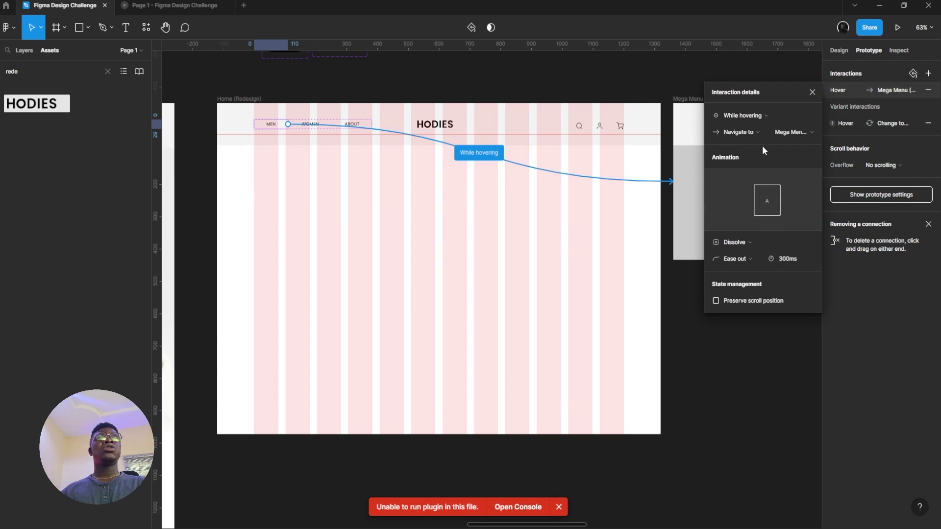
left_click(757, 137)
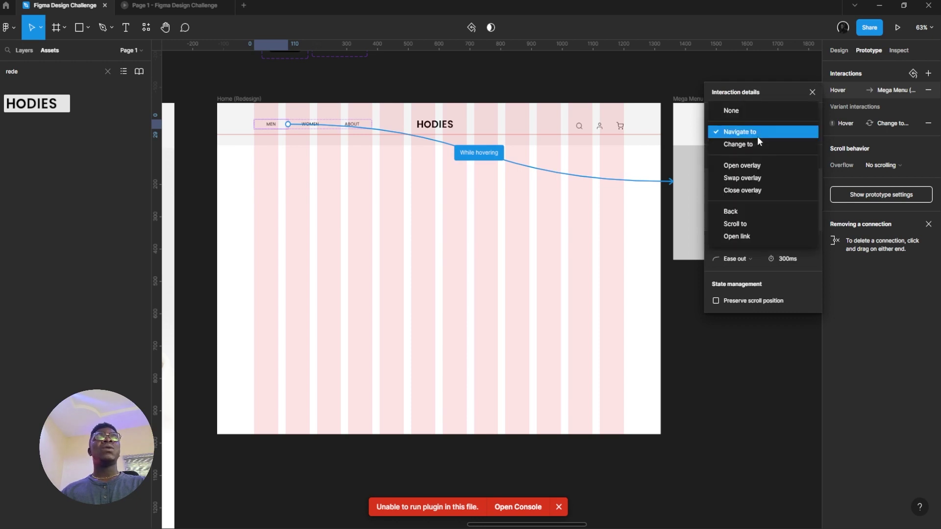
left_click(769, 168)
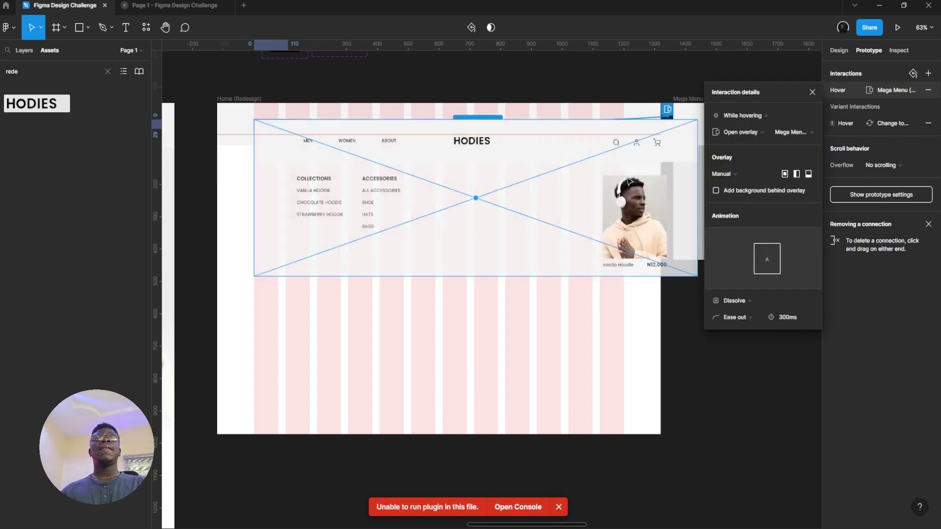
left_click_drag(643, 176, 614, 160)
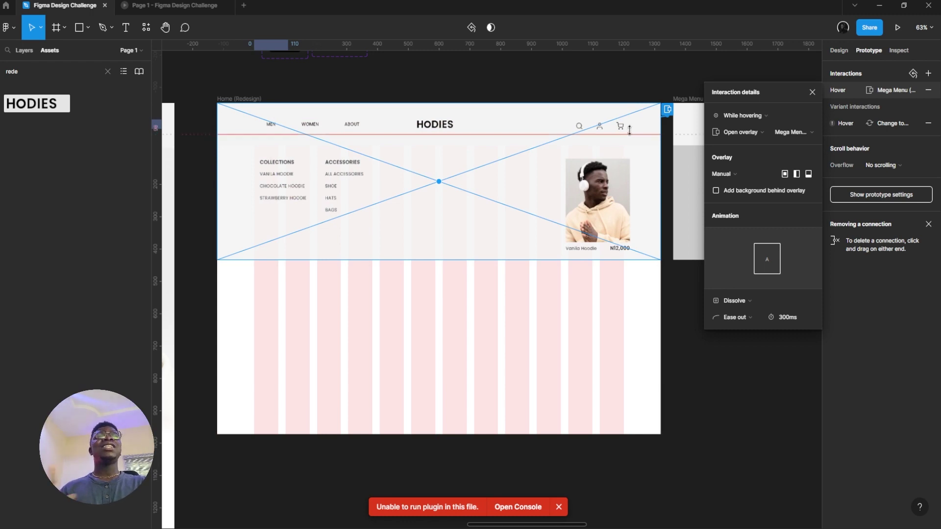
- Set the trigger of the MEN item's overlay interaction to Mouse enter
left_click(743, 116)
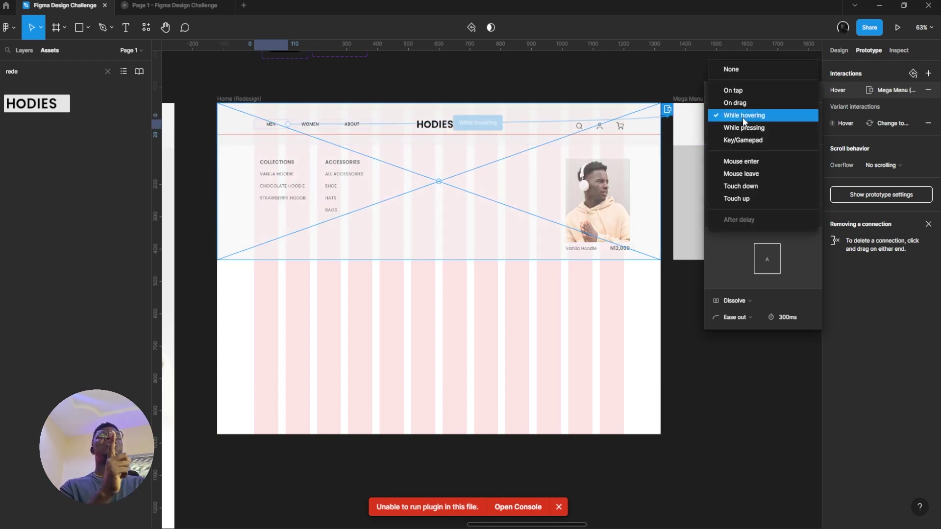
left_click(752, 162)
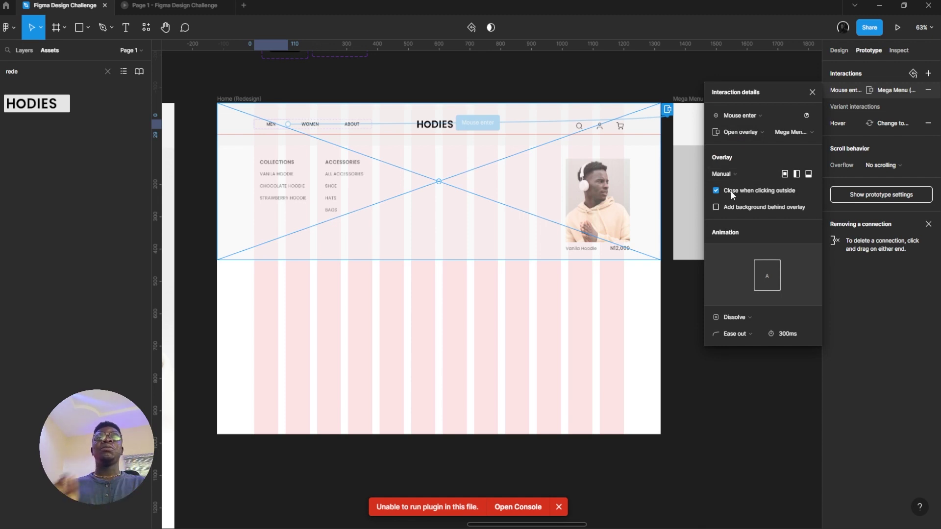
scroll(685, 236, "down", 1)
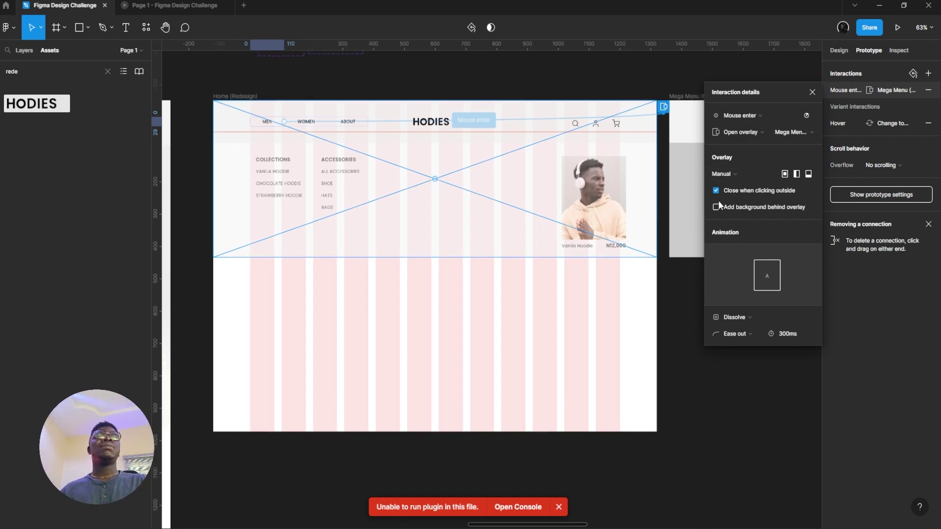
left_click(812, 91)
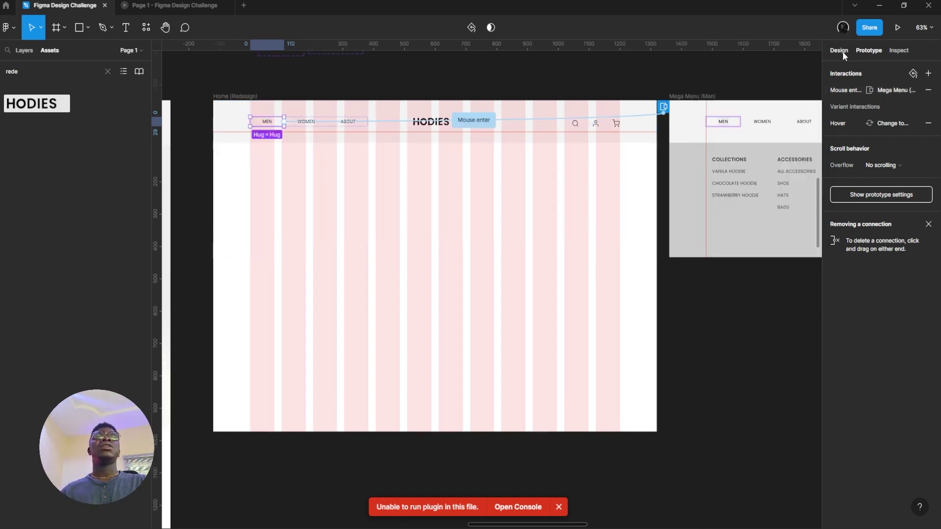
- Check the WOMEN mega menu overlay in the original page's prototype for comparison, and return to the design file
left_click(839, 50)
scroll(673, 134, "right", 3)
left_click(174, 5)
mouse_move(313, 107)
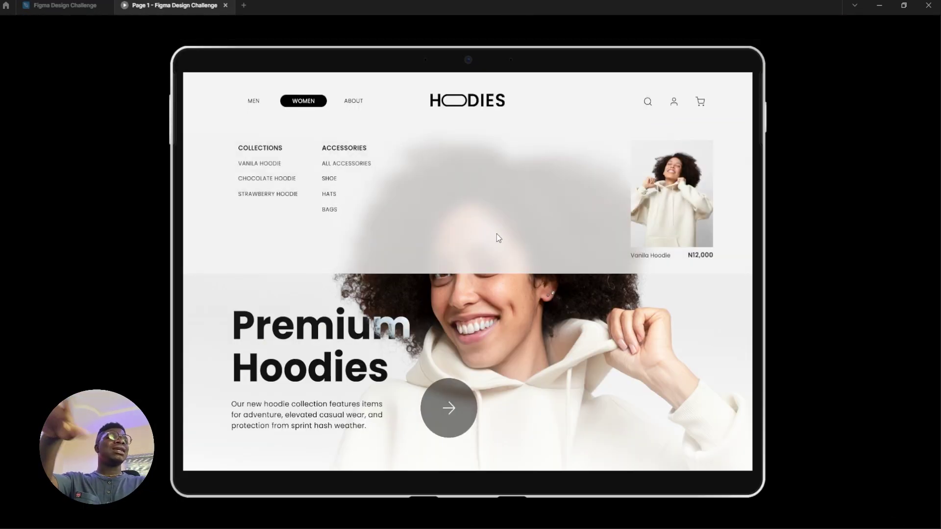
left_click(98, 4)
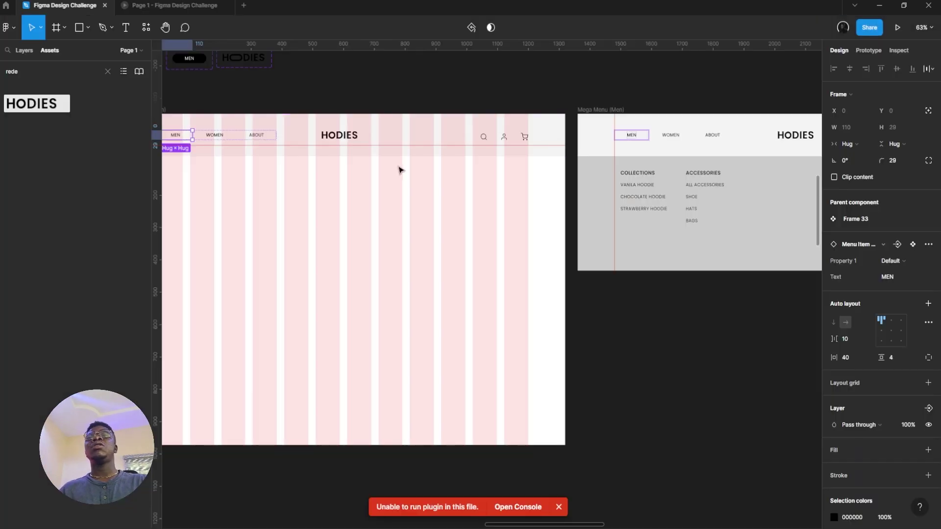
- Set the fill opacity of the Mega Menu (Men) frame to 80%
scroll(500, 185, "right", 1)
left_click(762, 226)
scroll(624, 241, "right", 3)
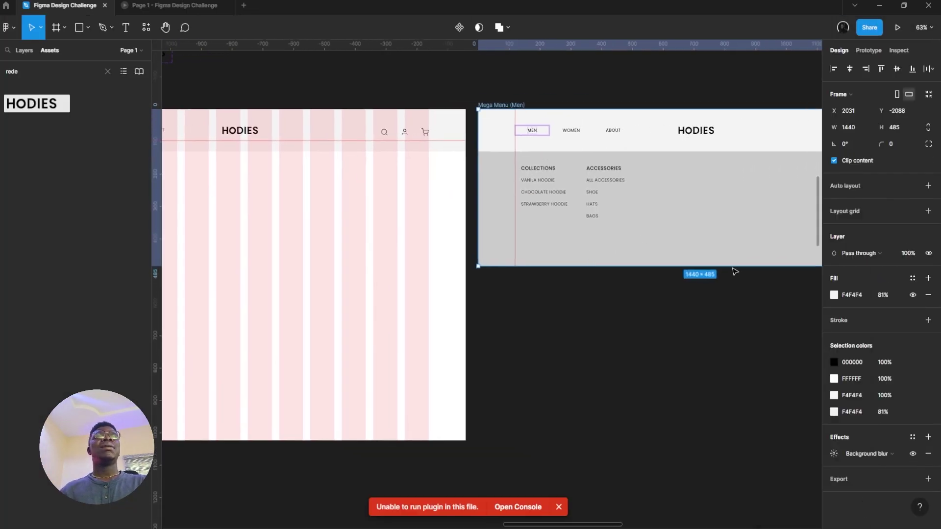
left_click(883, 295)
type("80")
key("Return")
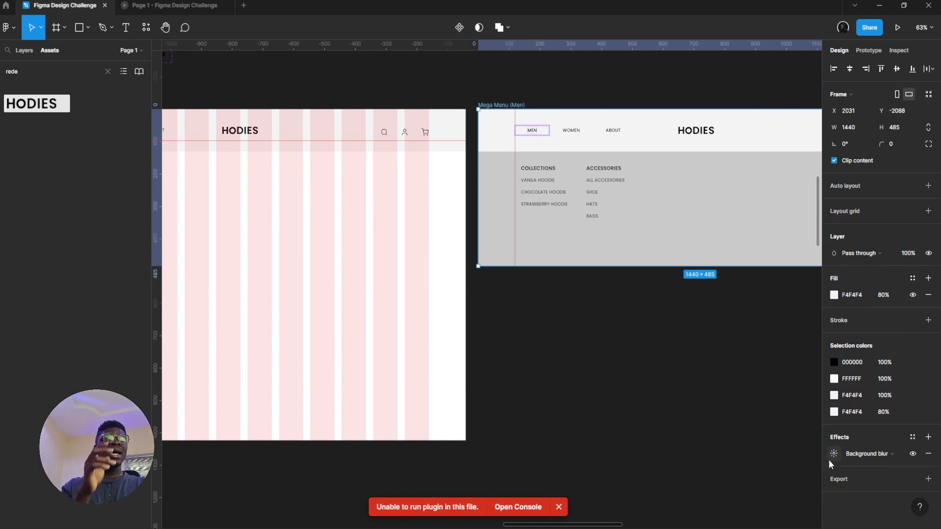
- Replace the Mega Menu (Men) frame's effect with a new background blur of 30
left_click(928, 454)
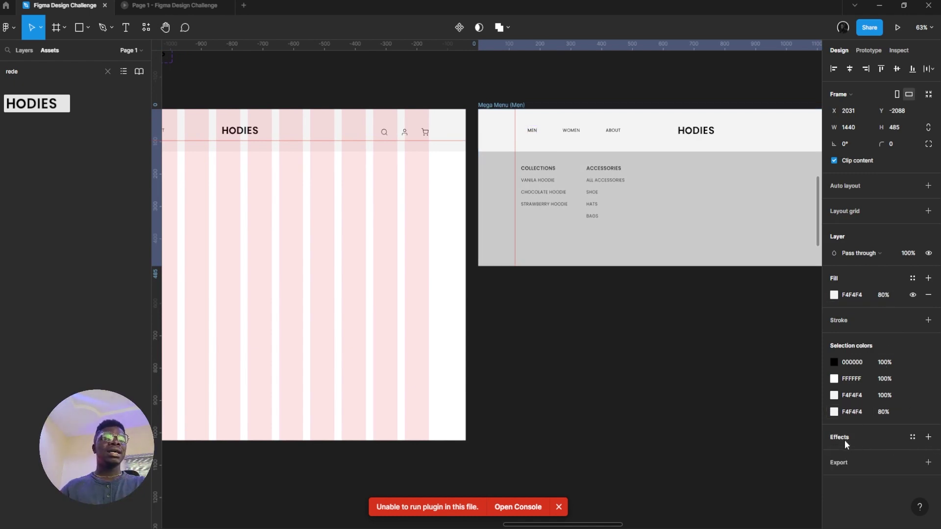
key("ctrl+z")
left_click(835, 454)
left_click(926, 454)
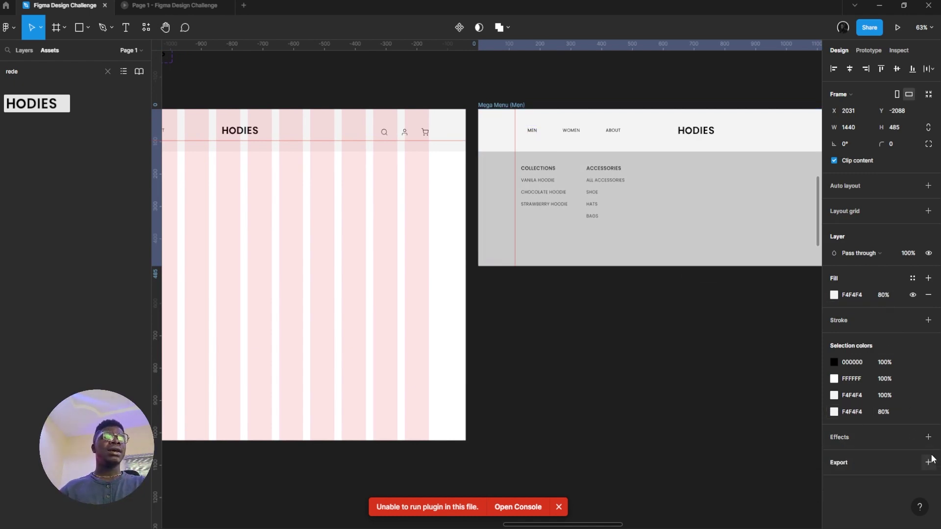
left_click(928, 437)
left_click(855, 453)
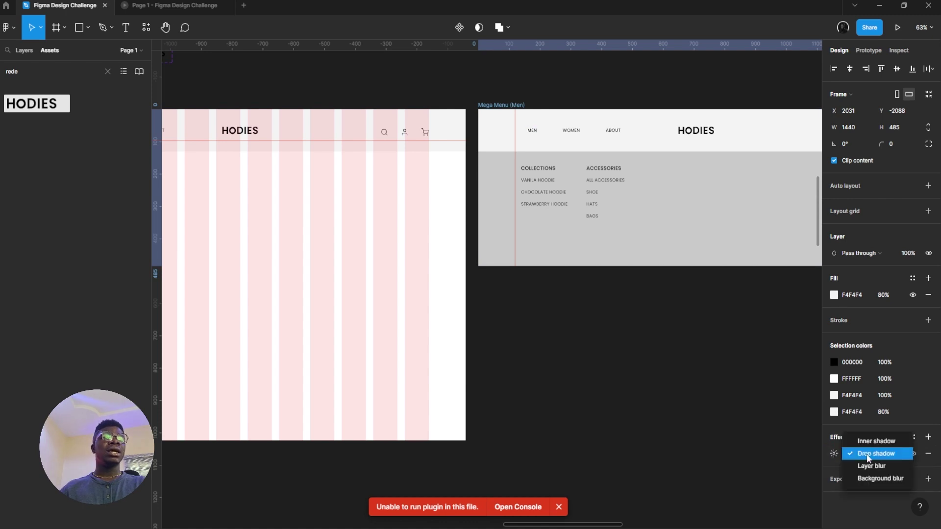
left_click(879, 479)
left_click(834, 453)
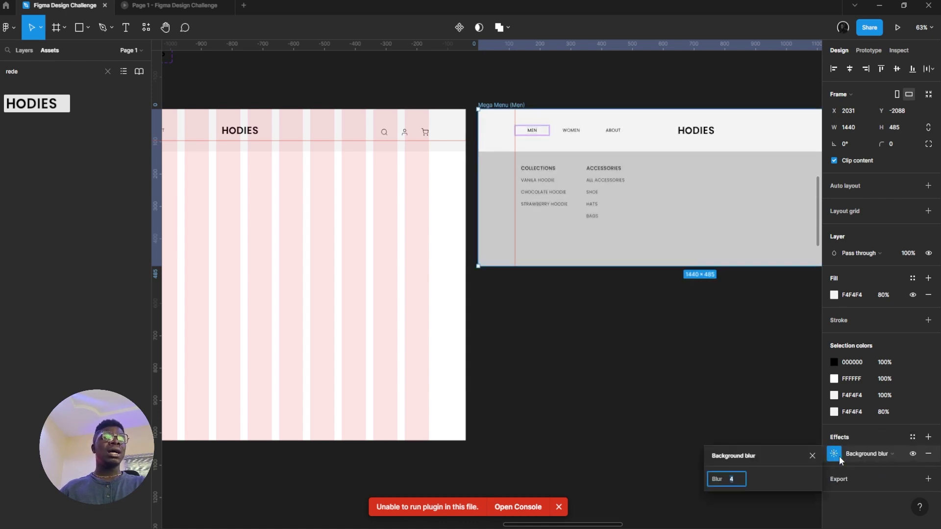
type("30")
key("Return")
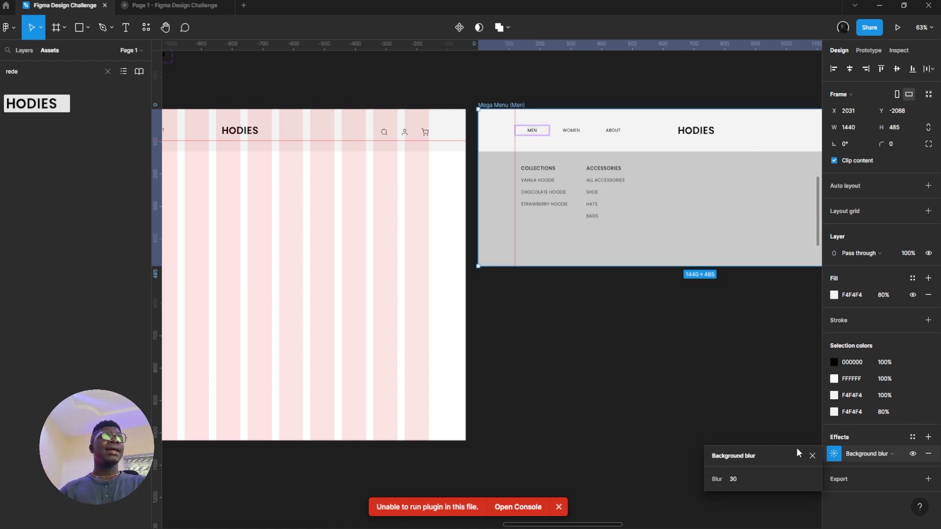
left_click(812, 455)
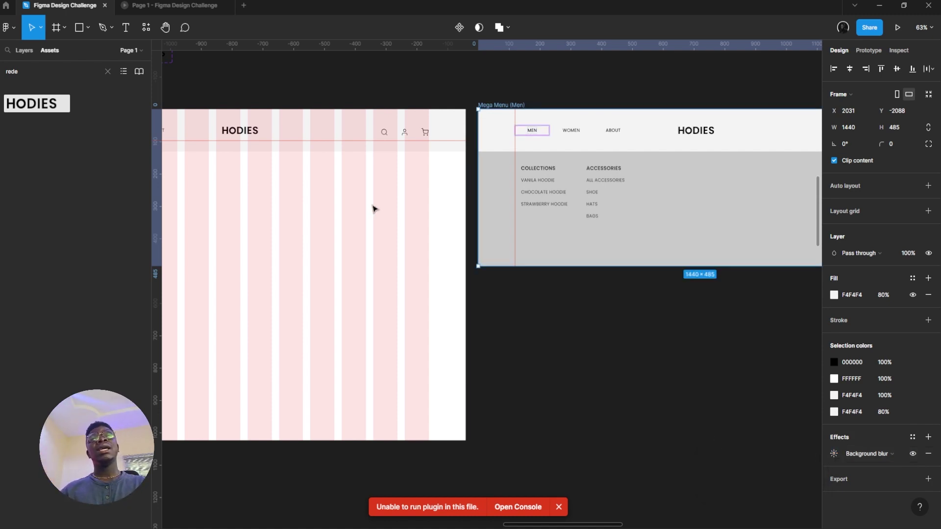
- Preview Home (Redesign) as a prototype, check the mega menu on the MEN item, and return to the design file
scroll(368, 195, "down", 3)
left_click_drag(368, 196, 471, 210)
scroll(490, 207, "up", 3)
left_click_drag(325, 164, 449, 182)
right_click(449, 175)
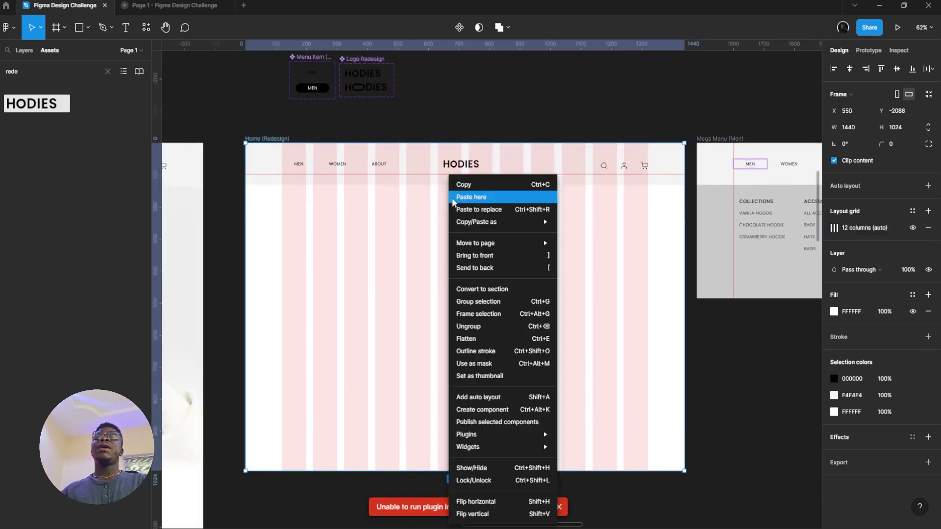
key("Escape")
left_click(897, 27)
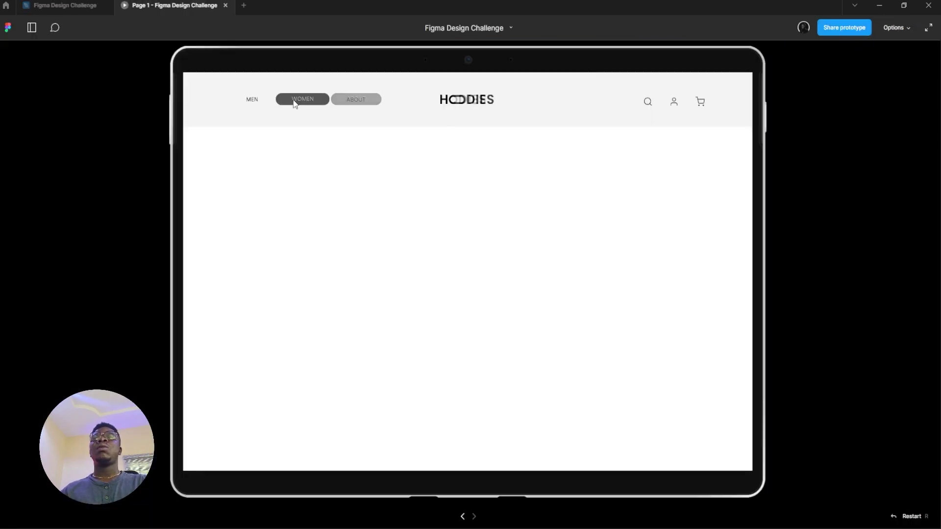
mouse_move(261, 98)
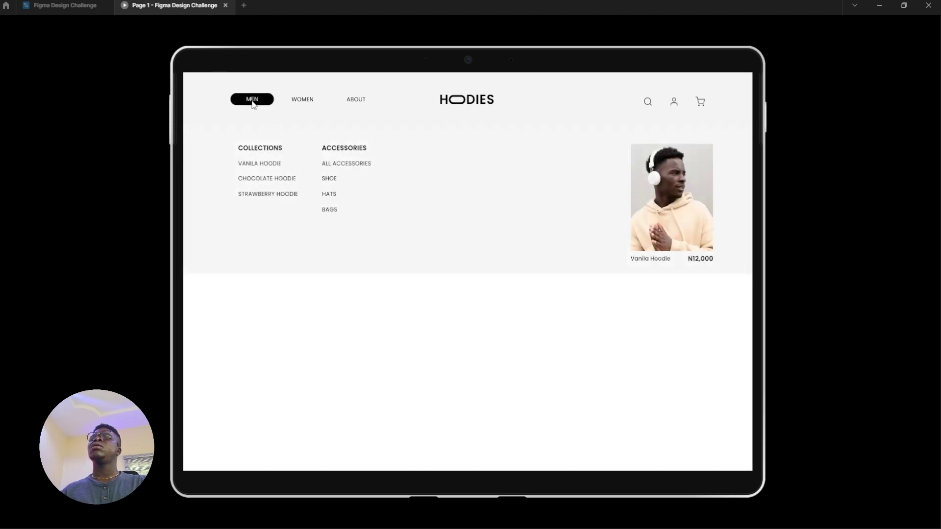
left_click(96, 4)
- Examine the prototype interactions assigned to the MEN menu item in the Home (Redesign) navigation bar
left_click_drag(313, 183, 309, 219)
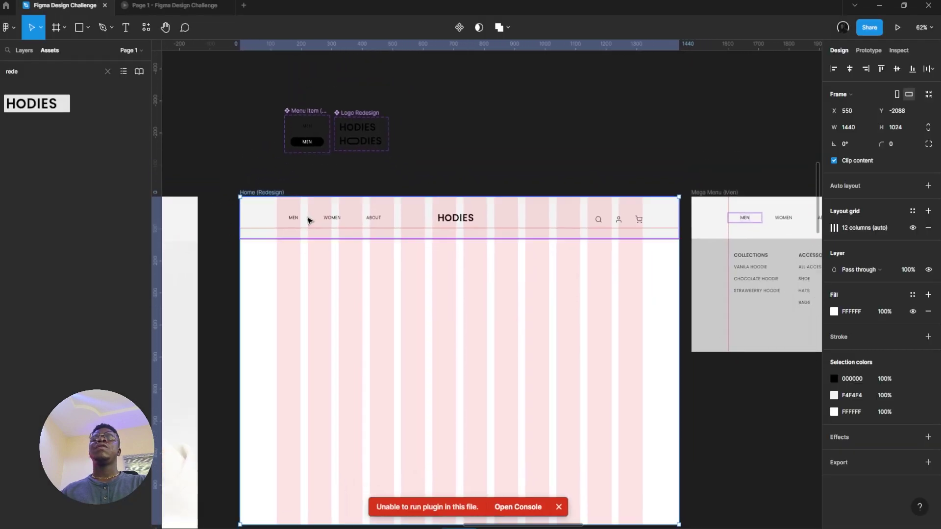
left_click(296, 217)
left_click_drag(683, 320, 558, 253)
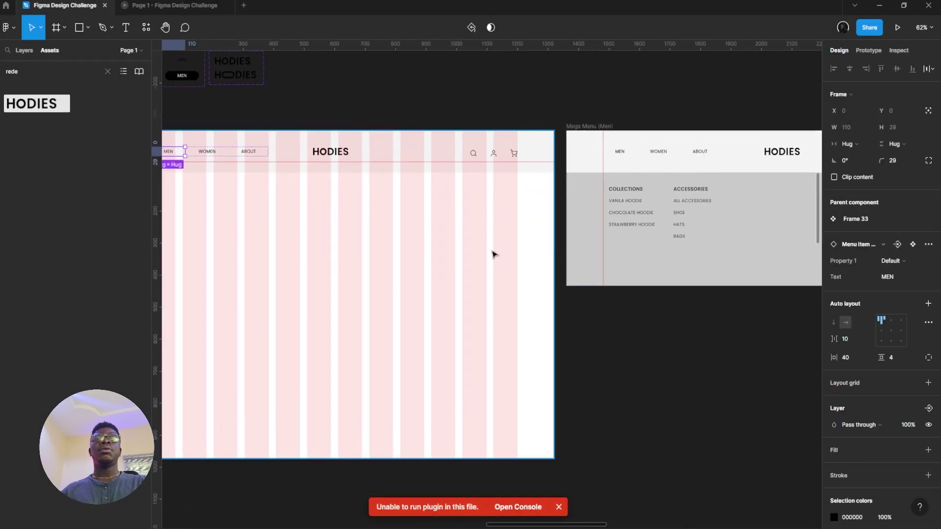
left_click_drag(493, 254, 563, 263)
left_click_drag(649, 171, 656, 188)
left_click(657, 189)
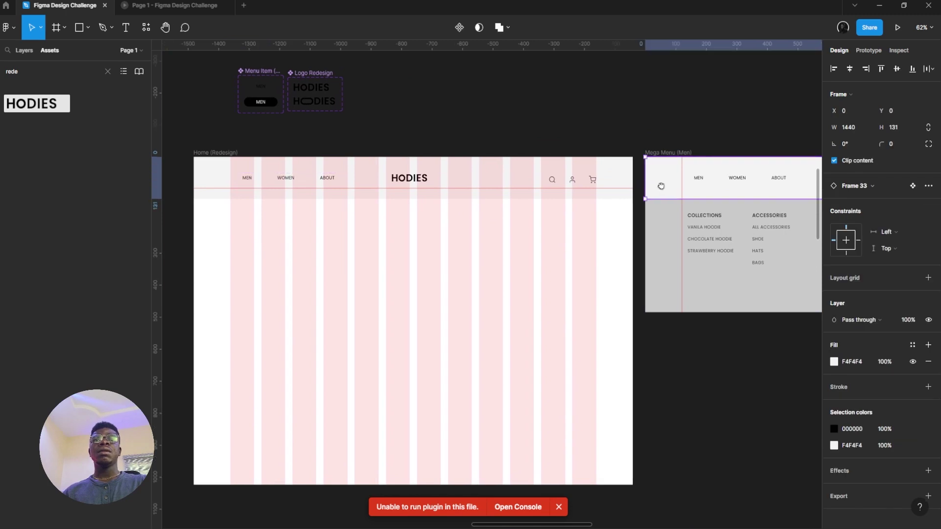
scroll(676, 186, "left", 2)
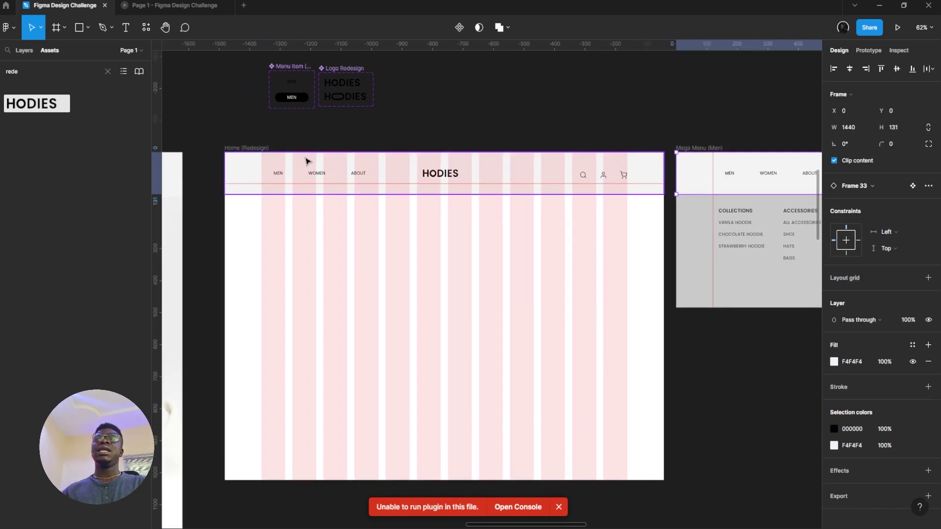
left_click(287, 167)
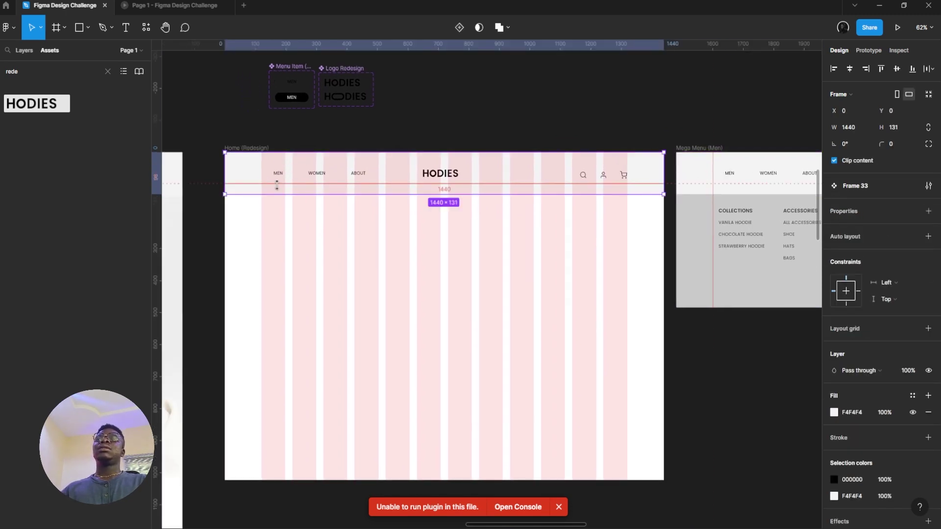
left_click(292, 178)
left_click(292, 175)
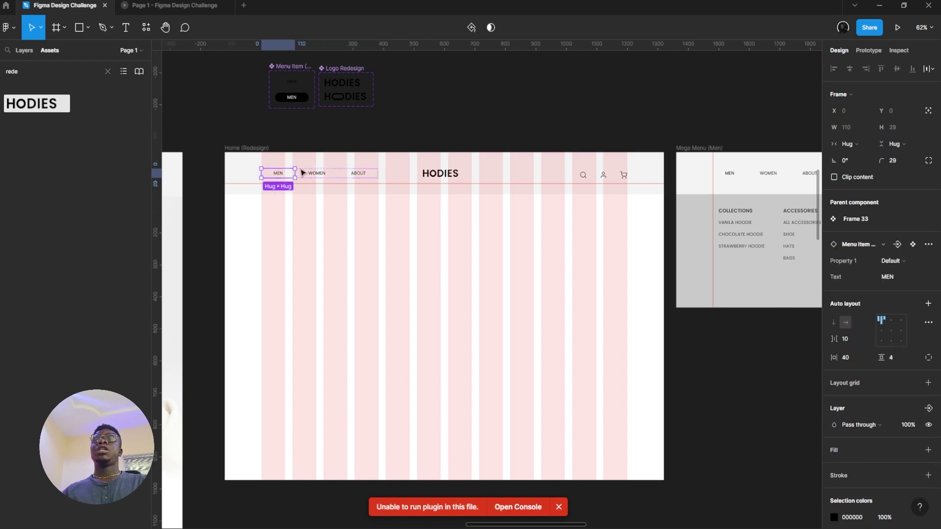
left_click(868, 51)
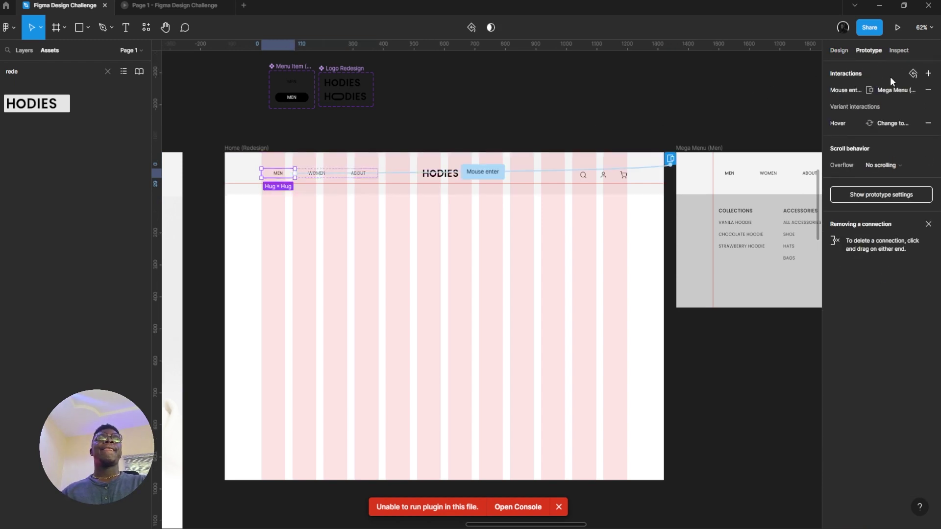
scroll(478, 159, "left", 5)
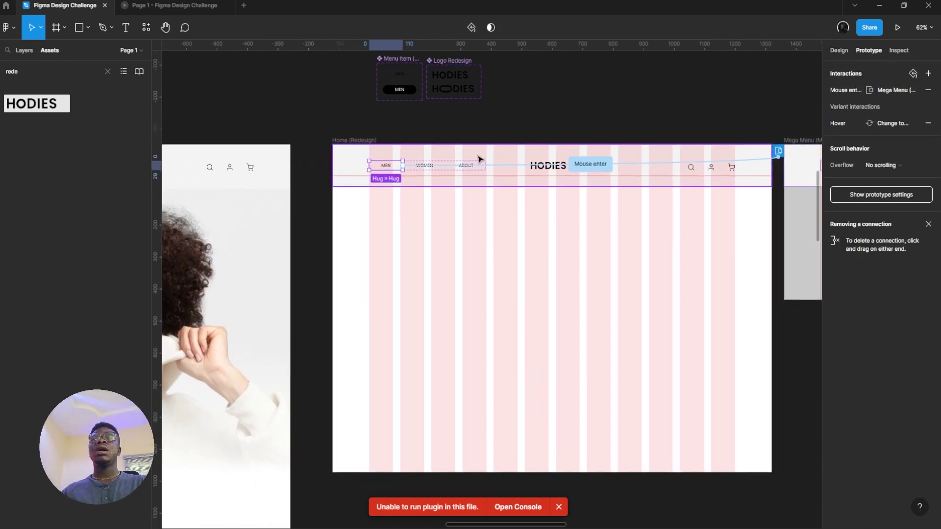
scroll(495, 179, "up", 5)
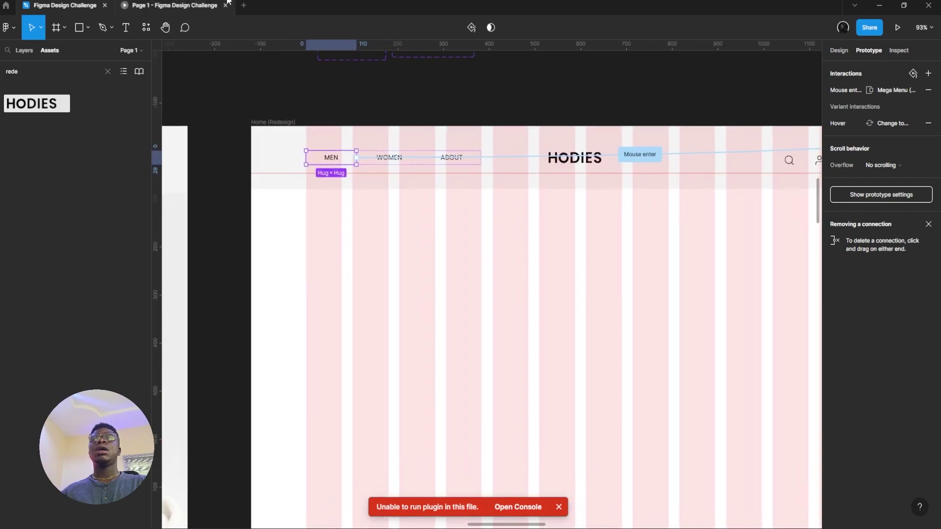
- Compare the MEN item's look with its mega menu open and closed in the prototype, and return to the design file
left_click(229, 3)
mouse_move(254, 98)
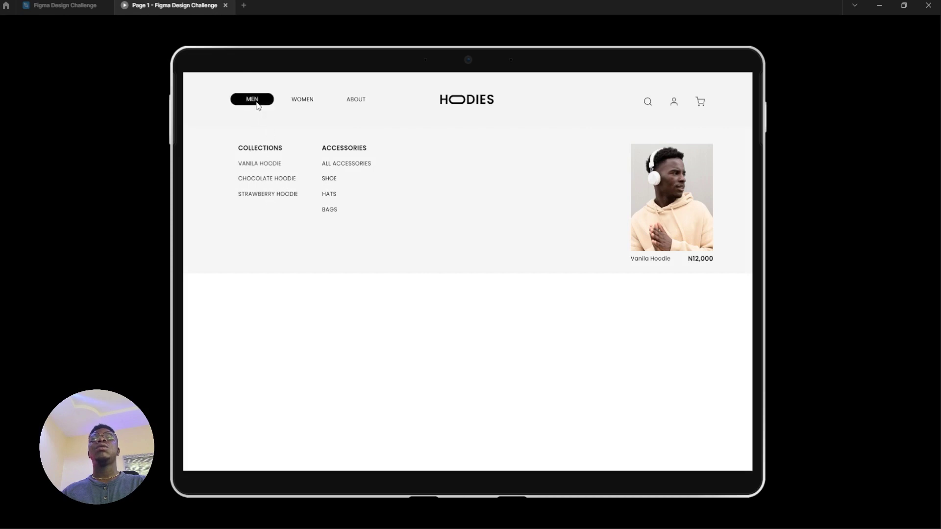
left_click(258, 103)
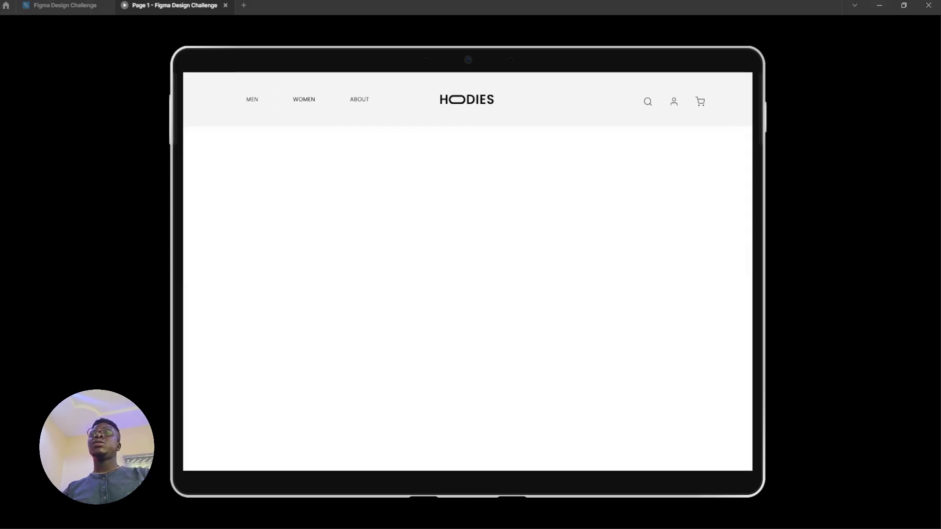
left_click(252, 100)
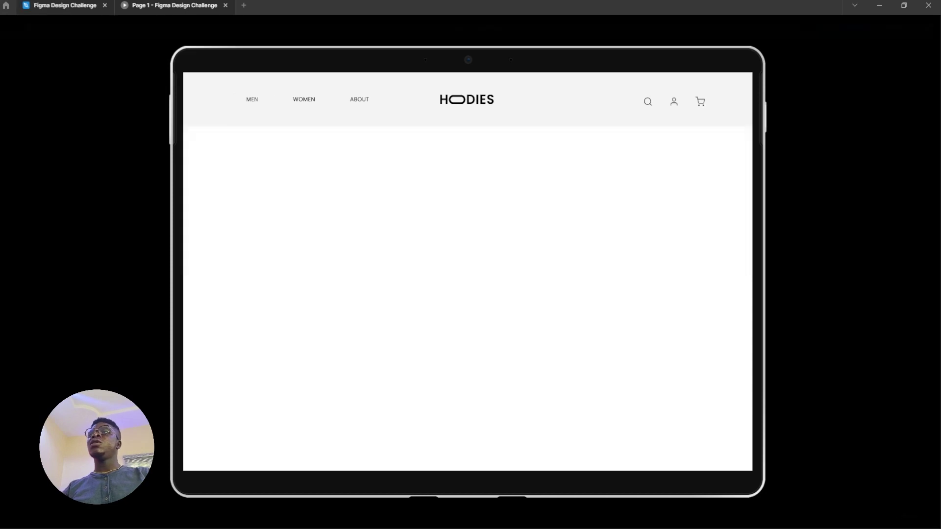
left_click(65, 5)
- Switch the MEN menu item inside the Mega Menu (Men) frame to Variant2
scroll(618, 246, "up", 5)
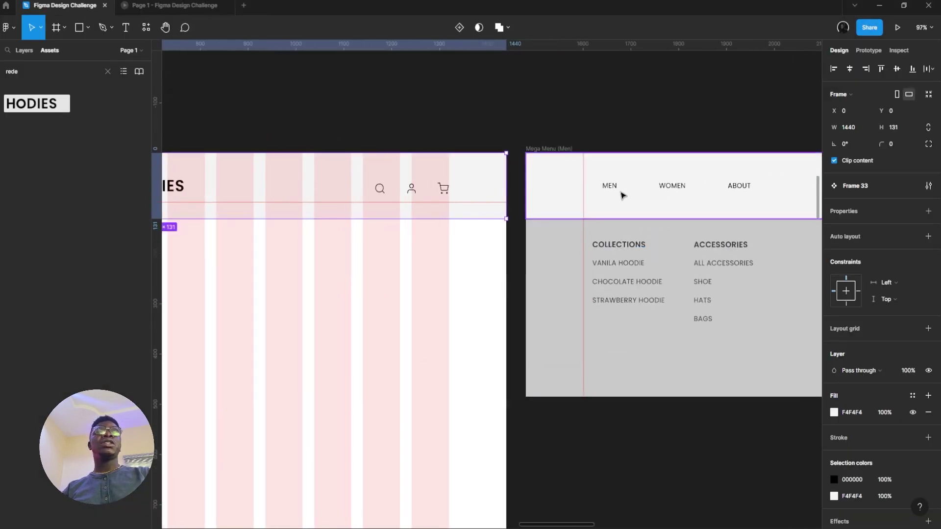
left_click(620, 187)
left_click(621, 188)
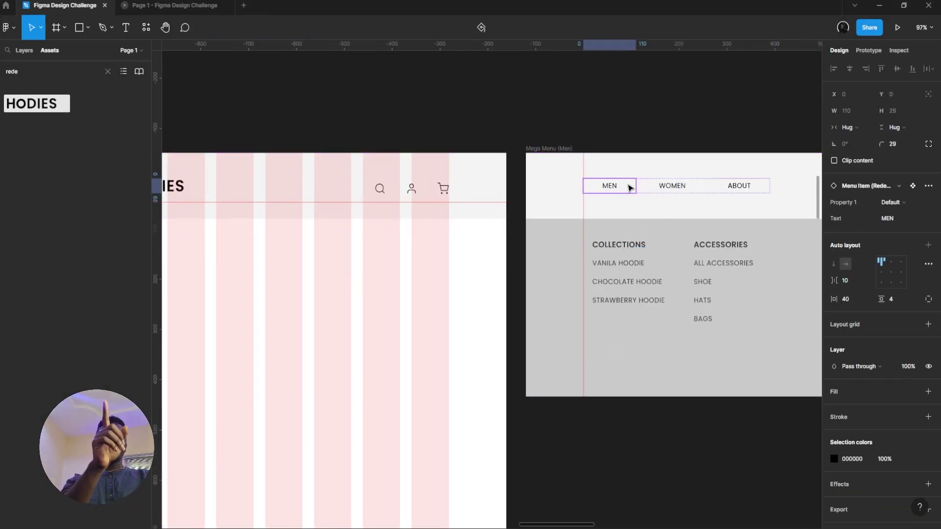
left_click(897, 203)
left_click(896, 214)
- Check in the prototype how the MEN item looks while its mega menu is open, and return to the design file
left_click(169, 6)
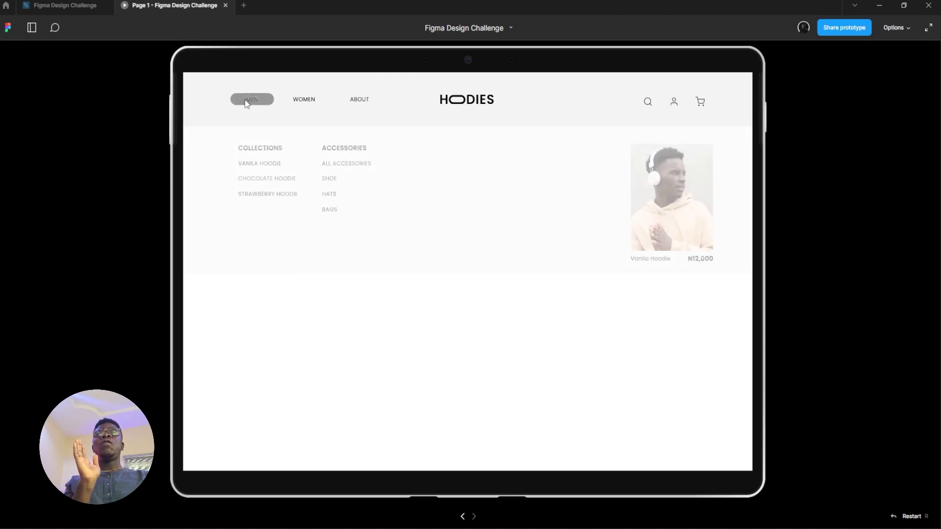
mouse_move(246, 103)
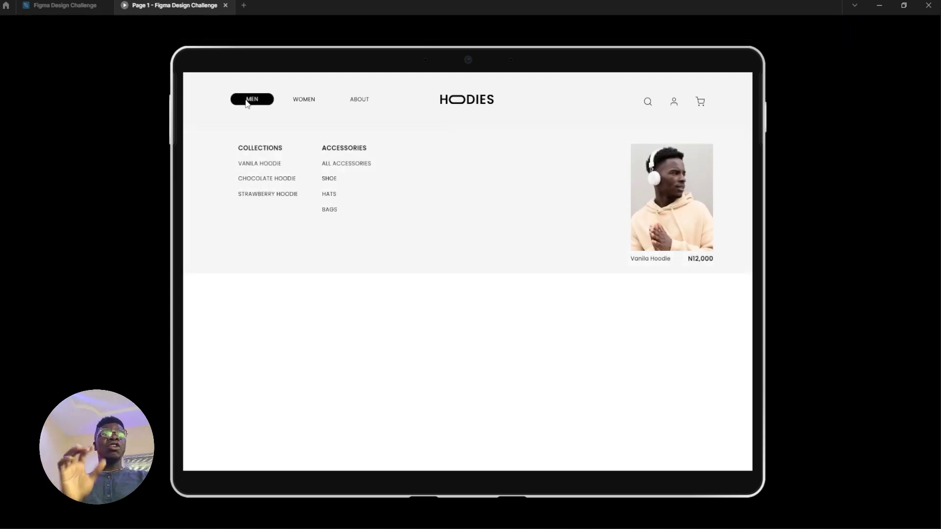
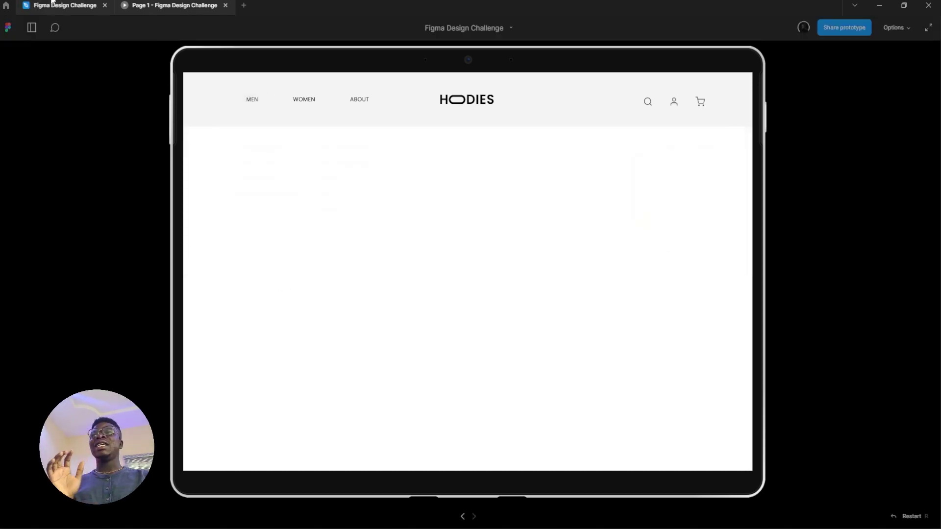
mouse_move(281, 125)
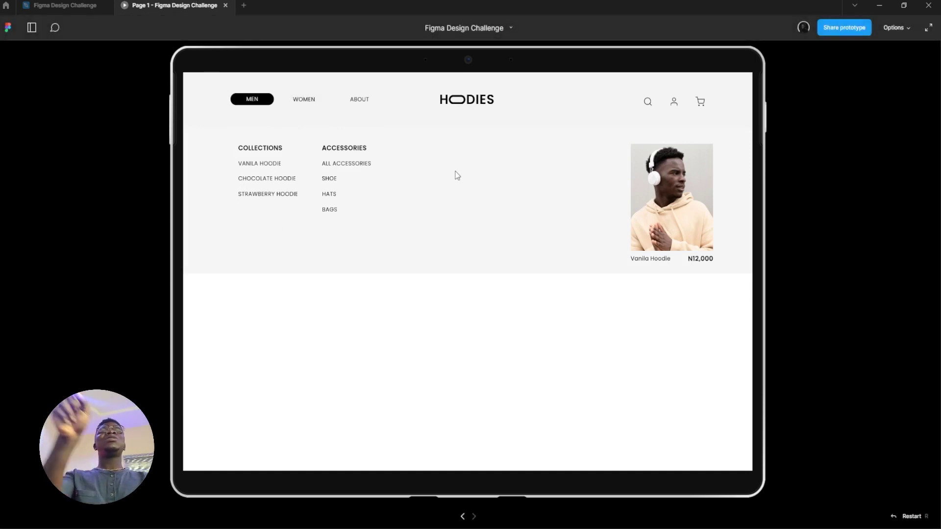
left_click(73, 6)
- Review the trigger, delay and action of the Mega Menu (Men) frame's mouse leave interaction
scroll(687, 300, "up", 1)
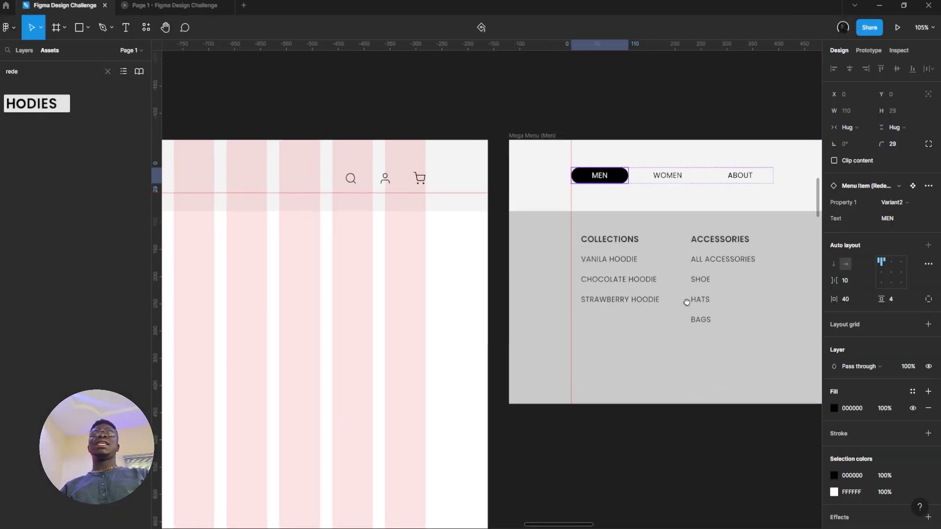
scroll(687, 301, "right", 7)
right_click(499, 307)
left_click(378, 256)
scroll(245, 119, "down", 3)
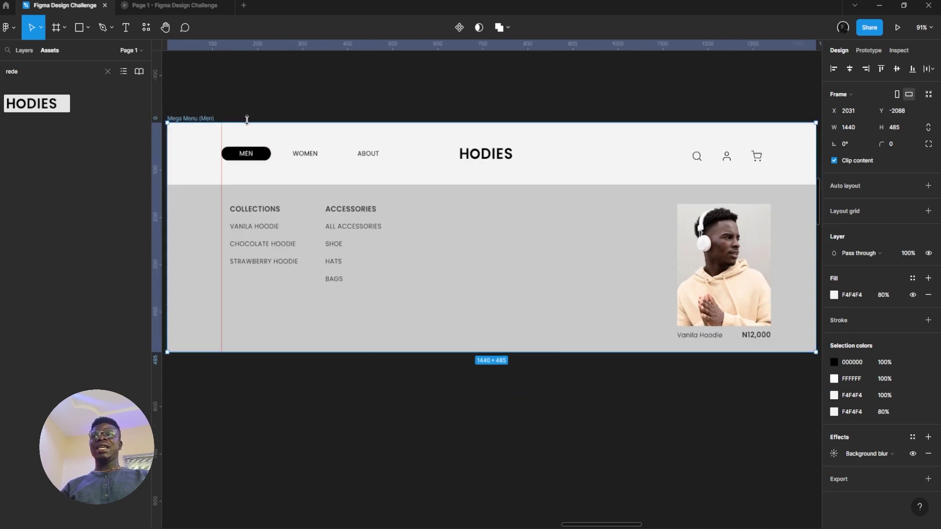
left_click(867, 50)
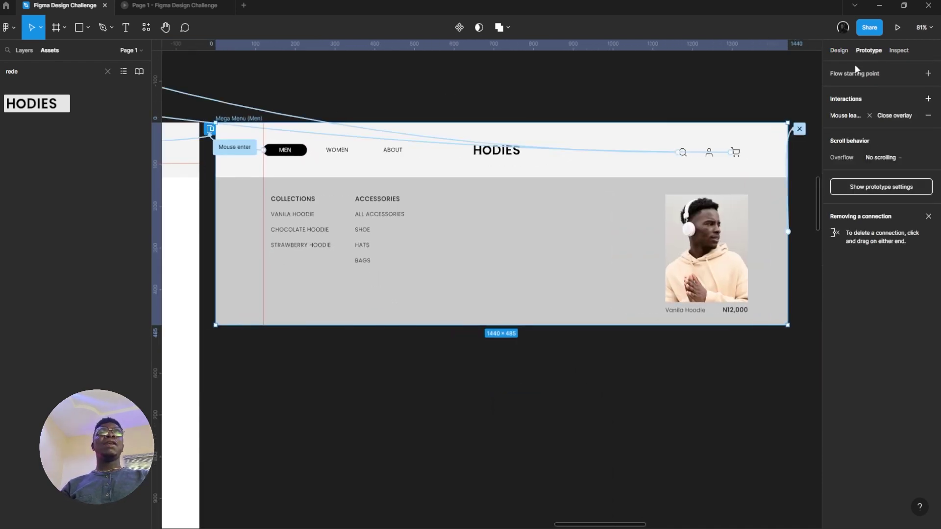
left_click(865, 109)
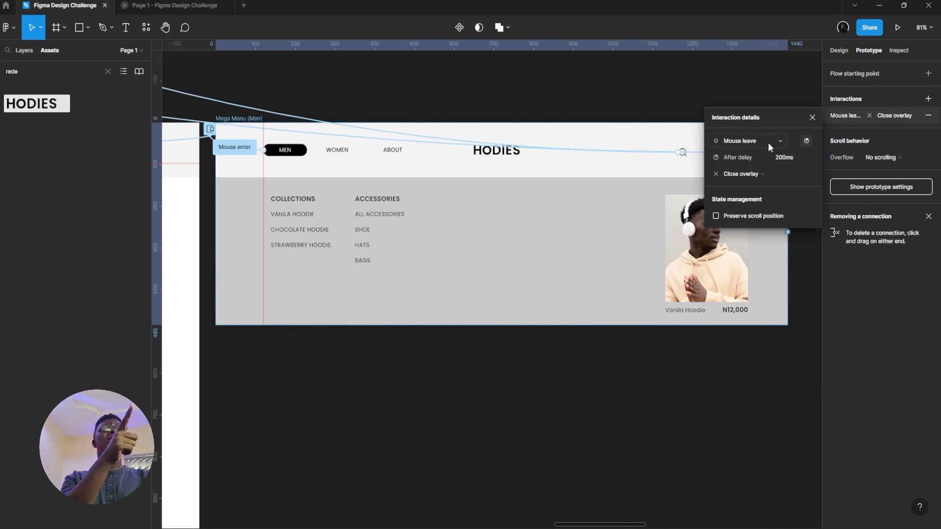
left_click(731, 177)
left_click(730, 178)
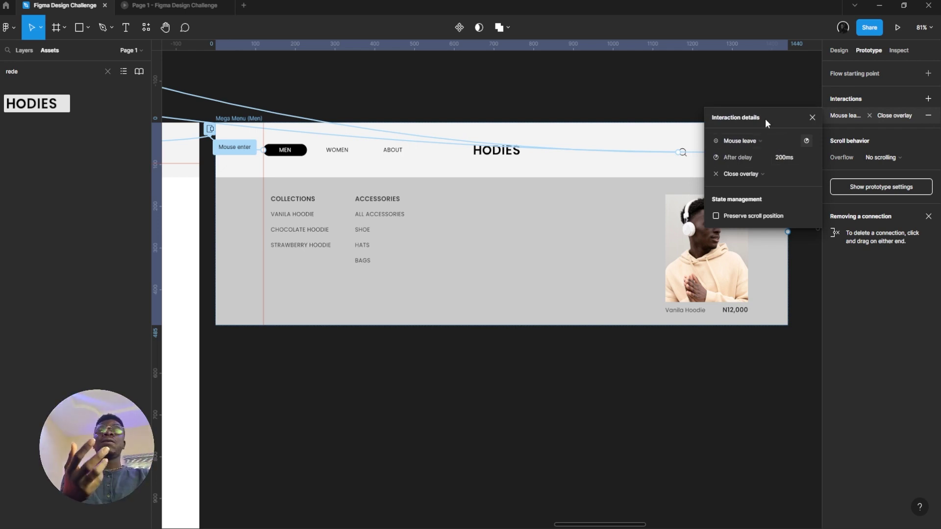
- Test opening and leaving the MEN mega menu in the prototype, and return to the design file
left_click(172, 6)
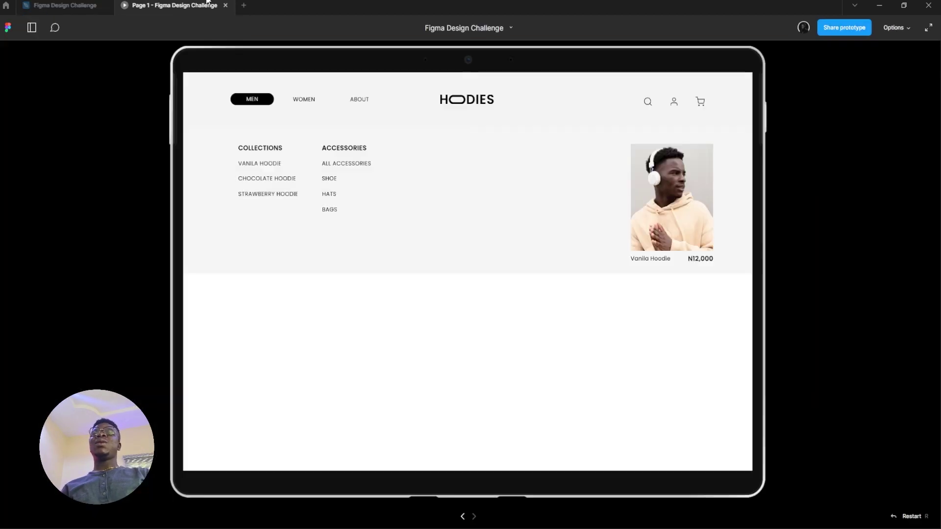
left_click(339, 326)
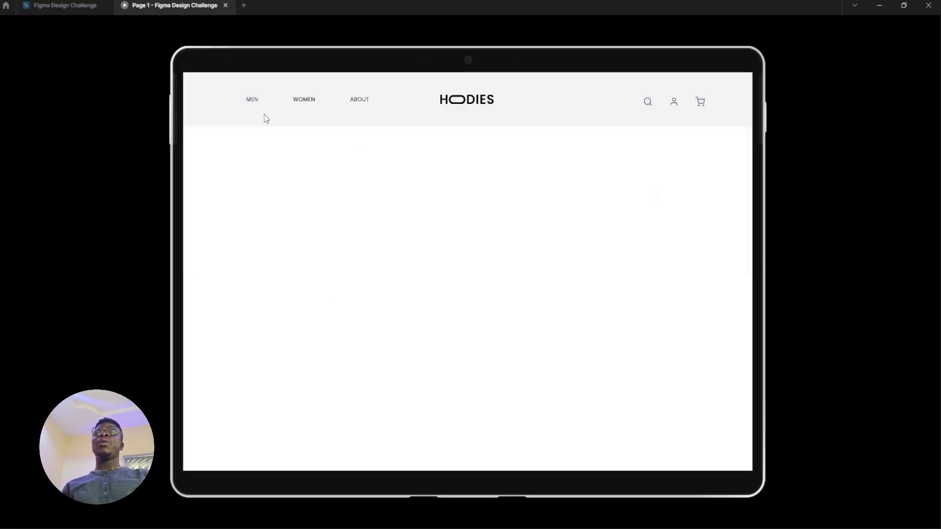
mouse_move(263, 101)
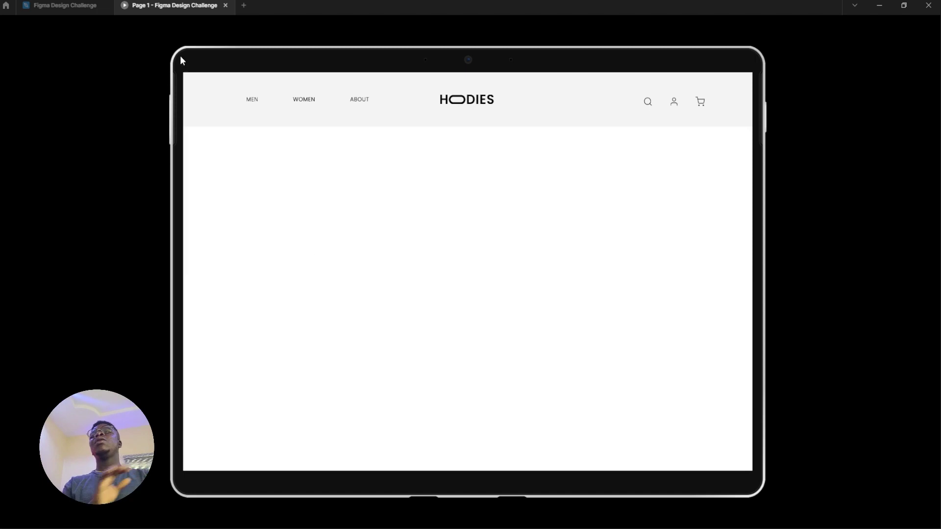
left_click(98, 4)
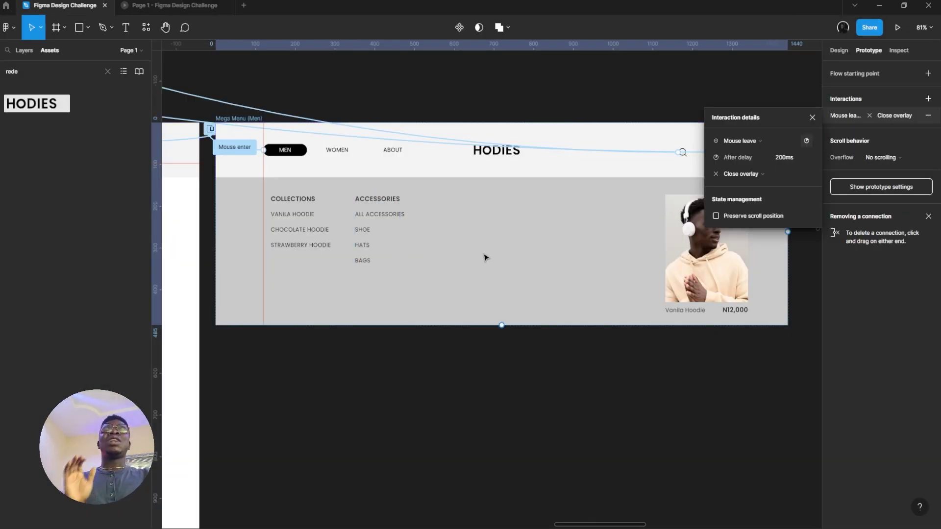
- Duplicate the Mega Menu (Men) frame twice and stack the copies beneath it, at Y -1576 and Y -1064
left_click(812, 117)
left_click(840, 51)
scroll(479, 137, "down", 3, "ctrl")
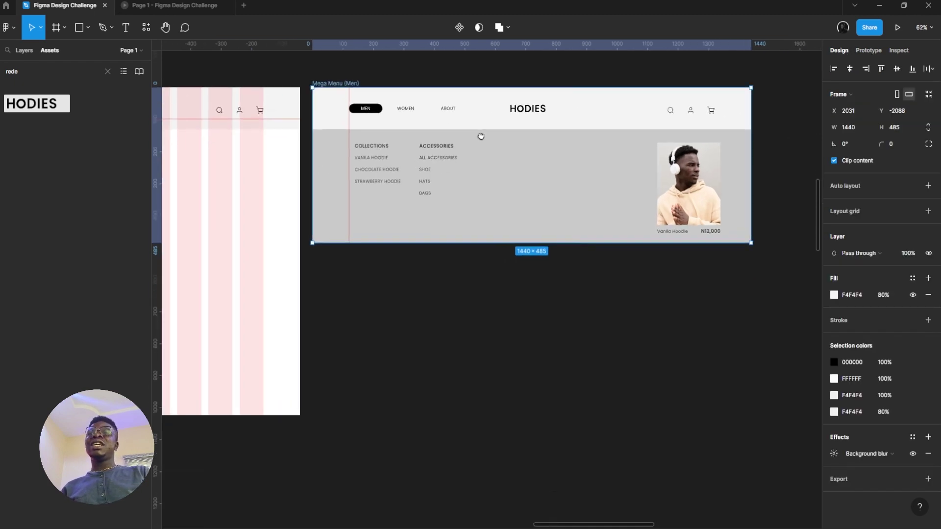
scroll(483, 150, "up", 2, "ctrl")
left_click_drag(494, 165, 544, 344)
scroll(532, 137, "down", 1, "ctrl")
scroll(559, 307, "down", 2)
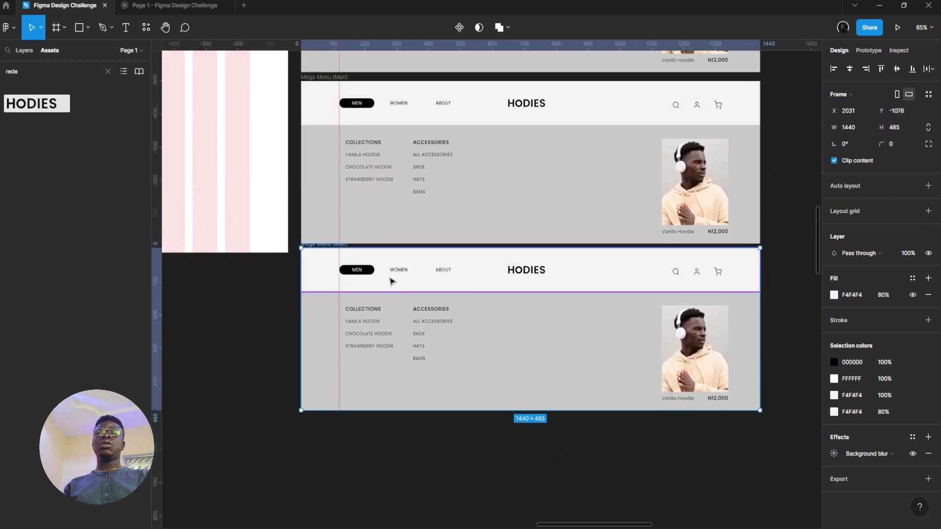
left_click_drag(479, 327, 479, 332)
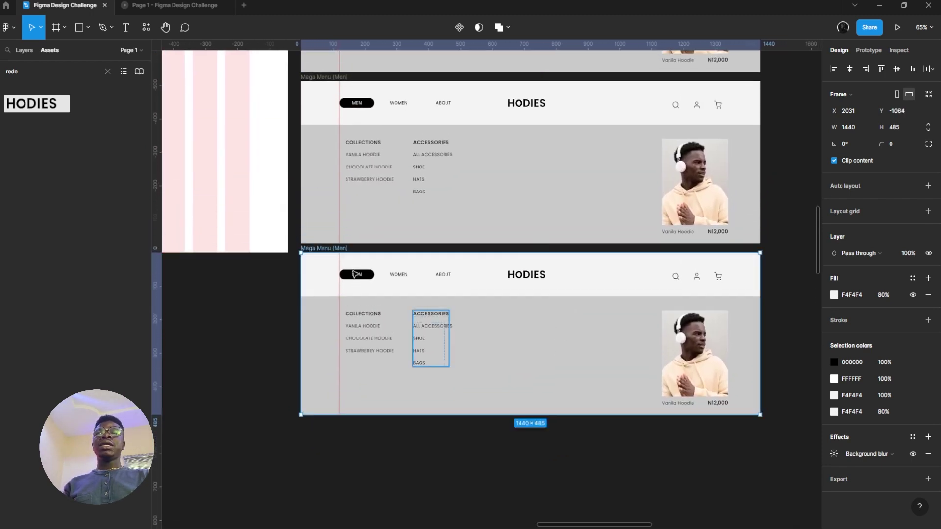
- Rename the lowest frame copy as Mega Menu (About1) and the middle copy as Mega Menu (Women1)
double_click(333, 249)
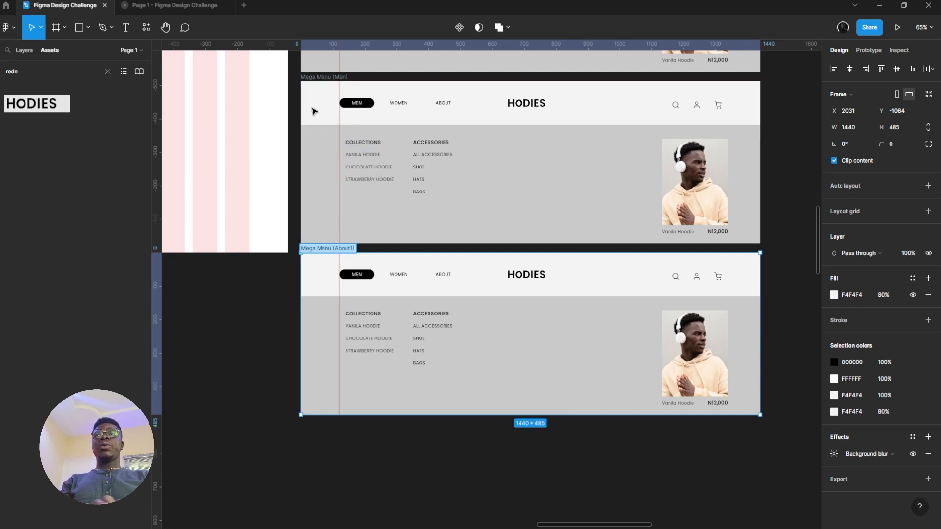
key("Return")
double_click(326, 77)
type("Mega Menu (About1)")
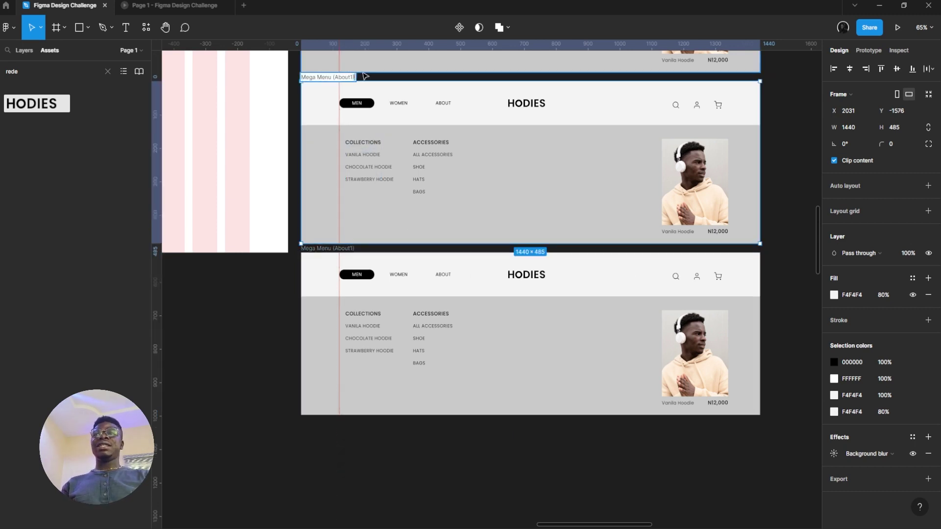
key("BackSpace")
key("BackSpace")
key("BackSpace")
key("BackSpace")
key("BackSpace")
key("BackSpace")
key("BackSpace")
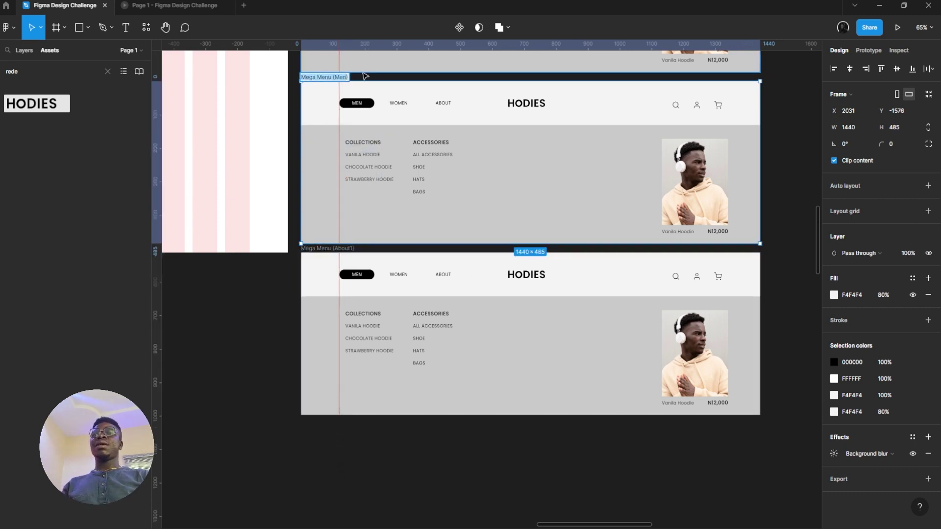
type("Men")
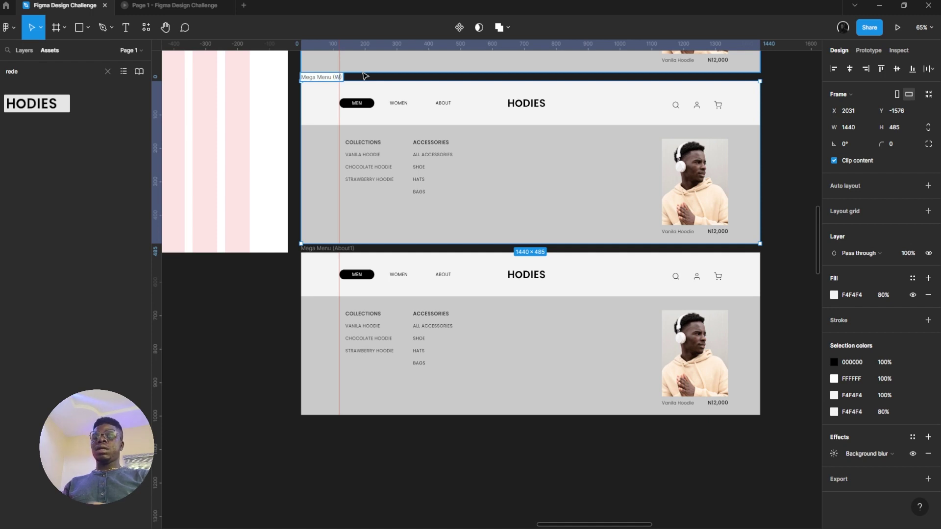
key("Return")
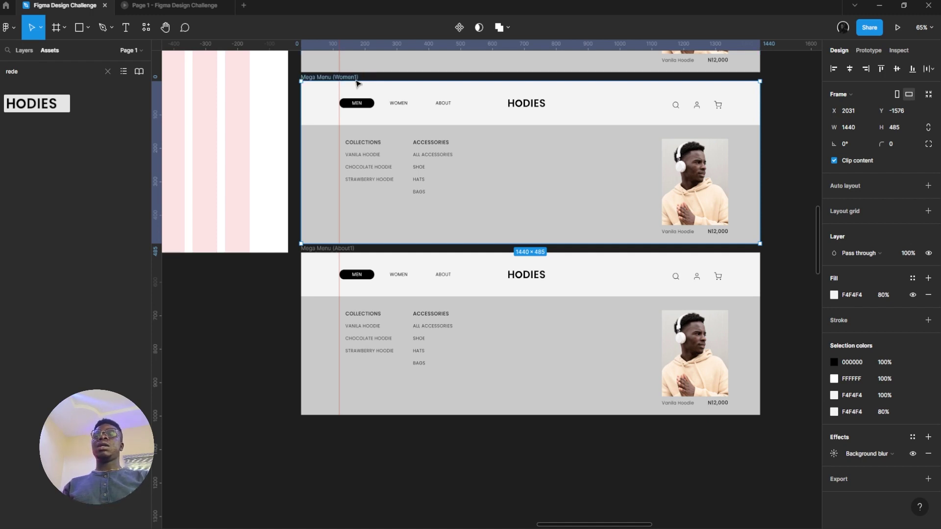
- Rename the uppermost mega menu frame as Mega Menu (Men1)
scroll(471, 294, "up", 5)
scroll(470, 294, "left", 2)
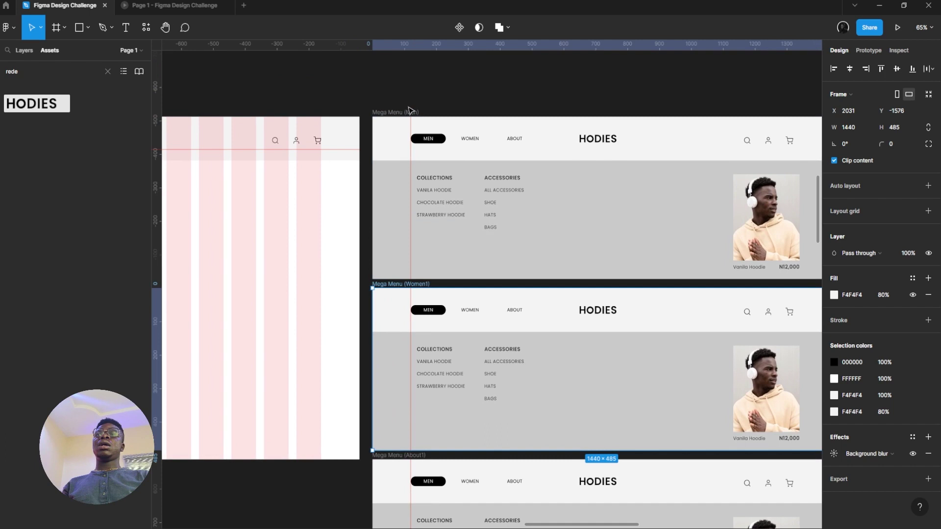
left_click(400, 113)
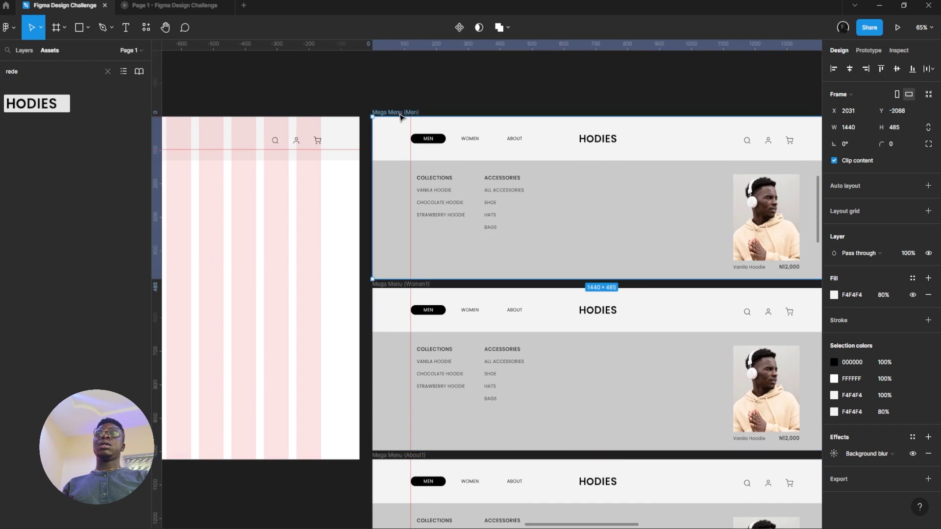
double_click(400, 113)
left_click(414, 112)
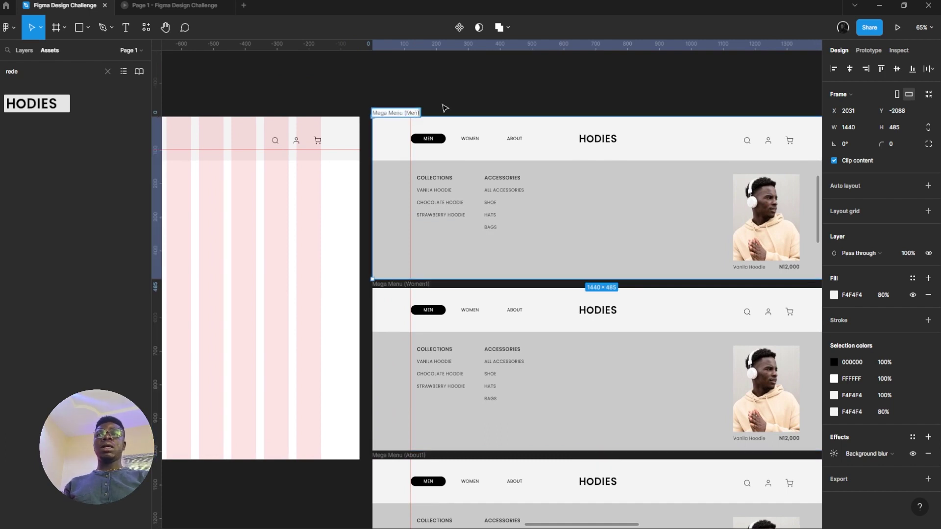
type("1")
key("Return")
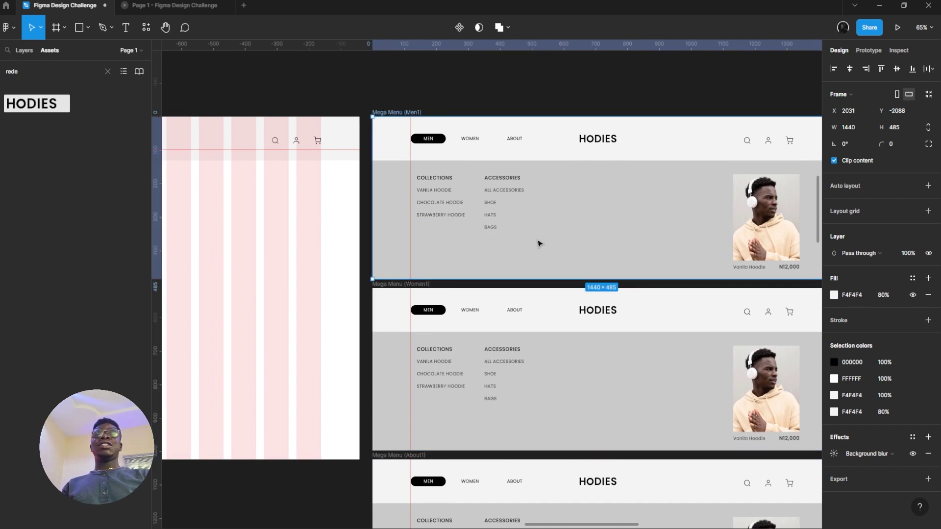
- In the Mega Menu (Women1) frame, switch the WOMEN menu item to Variant2 and the MEN item to Default
scroll(569, 284, "down", 1)
scroll(569, 284, "right", 1)
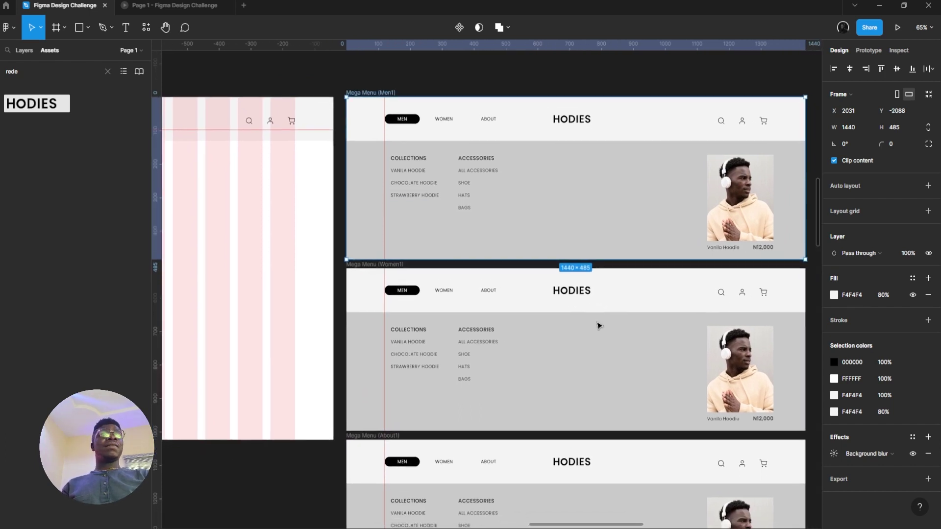
left_click(437, 290)
left_click(437, 290)
left_click(897, 202)
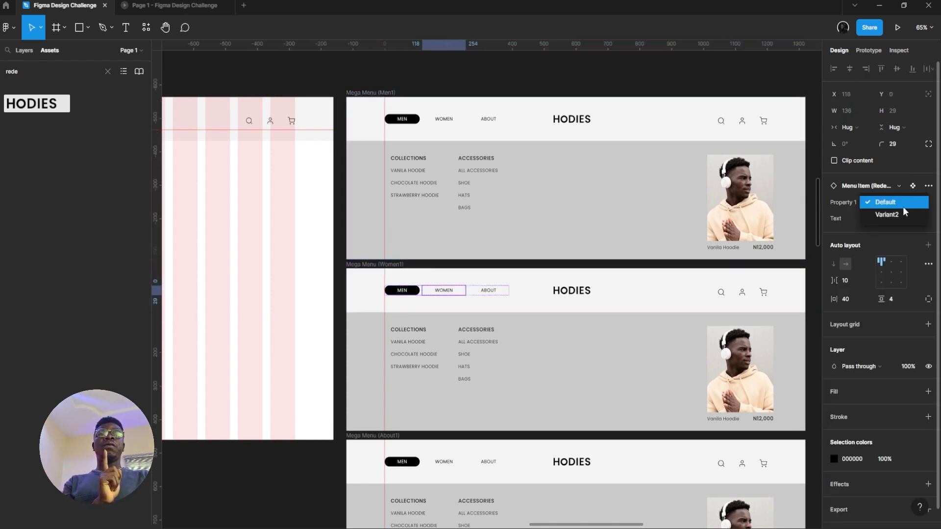
left_click(887, 214)
left_click(416, 290)
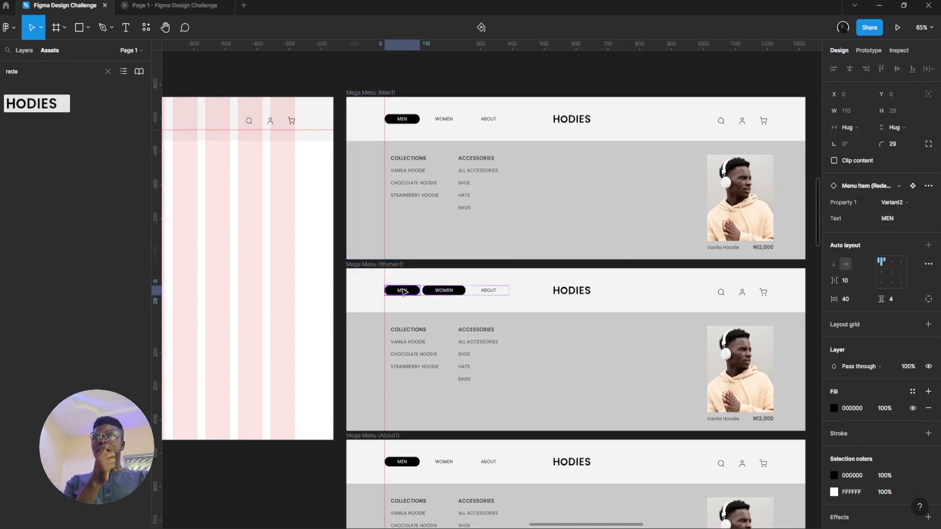
left_click(884, 201)
left_click(882, 189)
- In the Mega Menu (About1) frame, switch the ABOUT menu item to Variant2 and the MEN item to Default
scroll(396, 354, "down", 2)
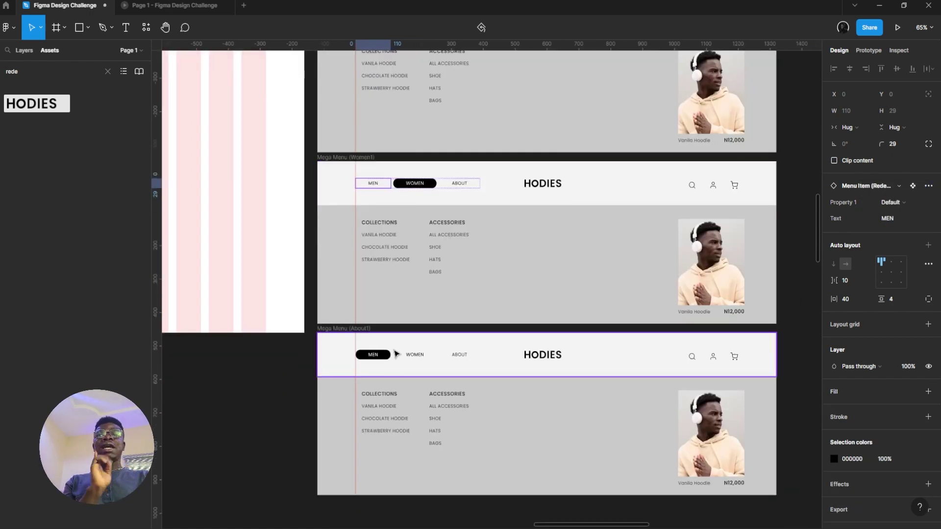
left_click(458, 359)
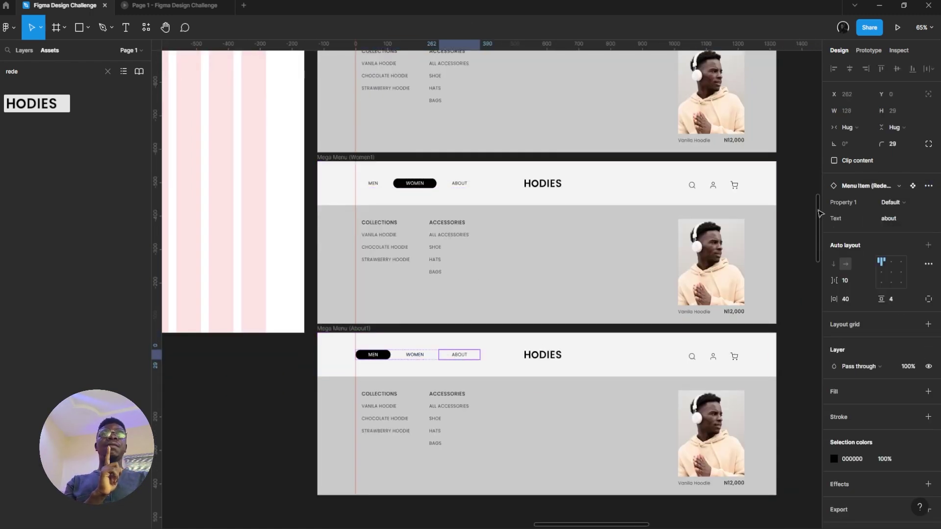
left_click(892, 202)
left_click(898, 213)
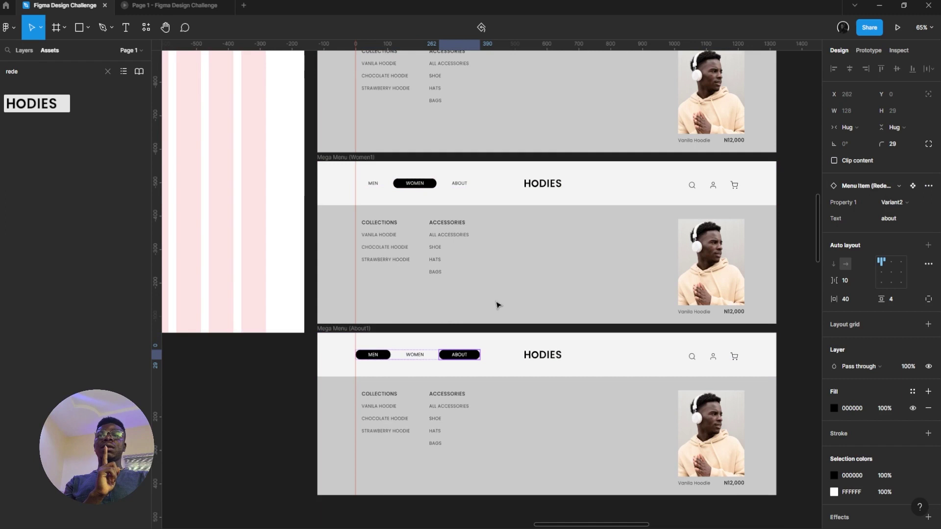
left_click(383, 361)
left_click(892, 202)
left_click(868, 187)
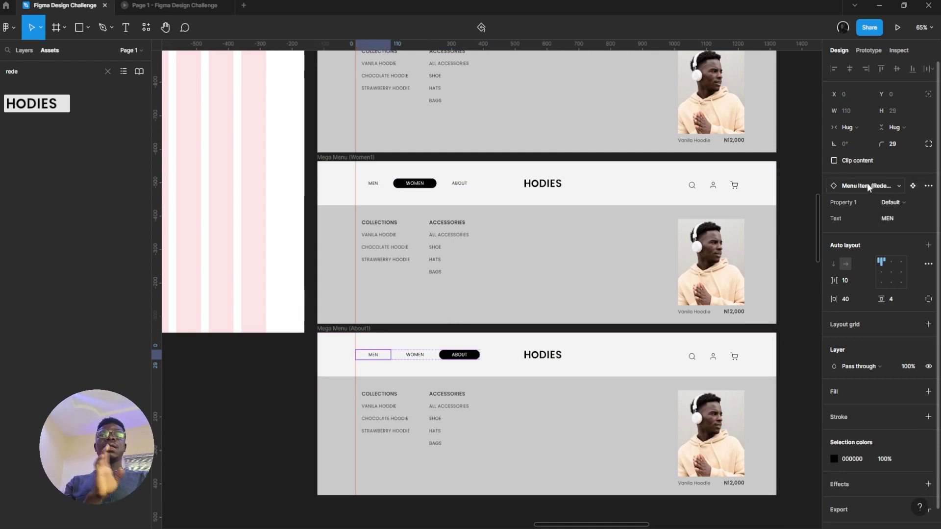
- Test the menu hover states in the running prototype, and return to the design file
scroll(345, 52, "up", 1)
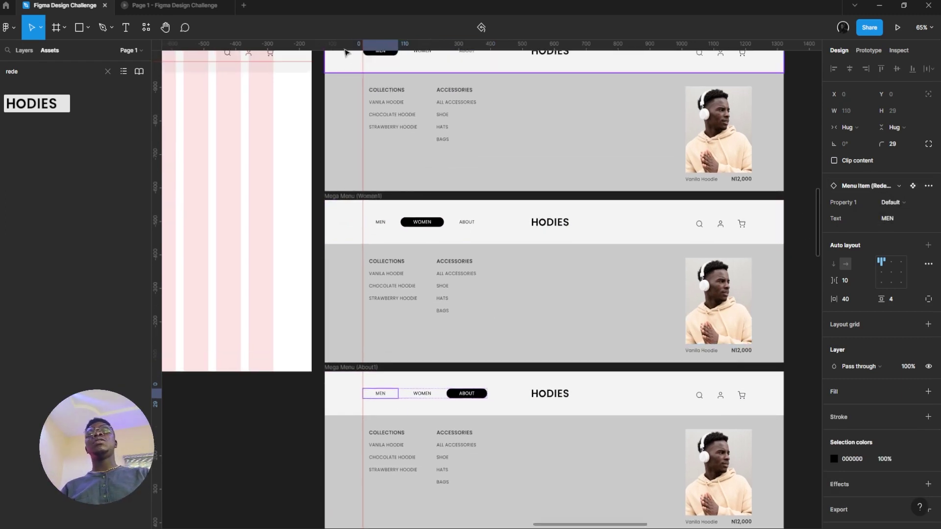
left_click(169, 5)
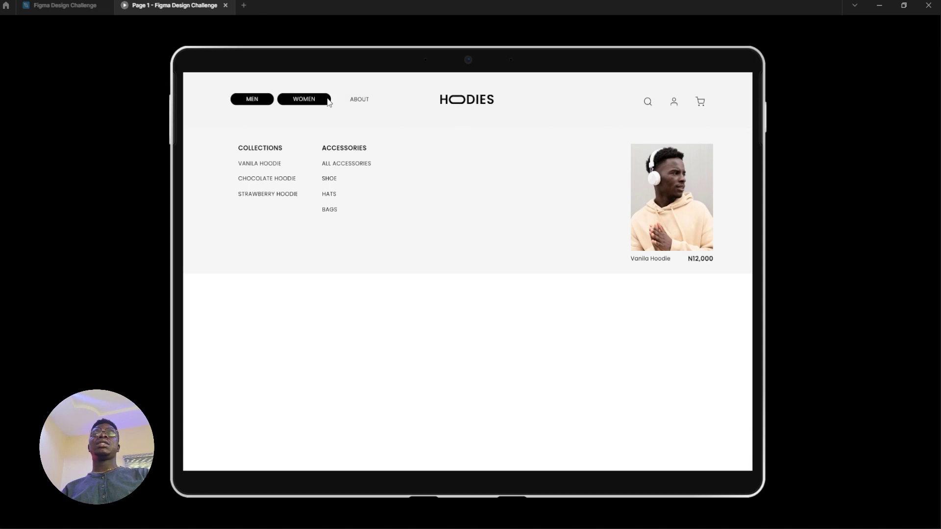
left_click(56, 6)
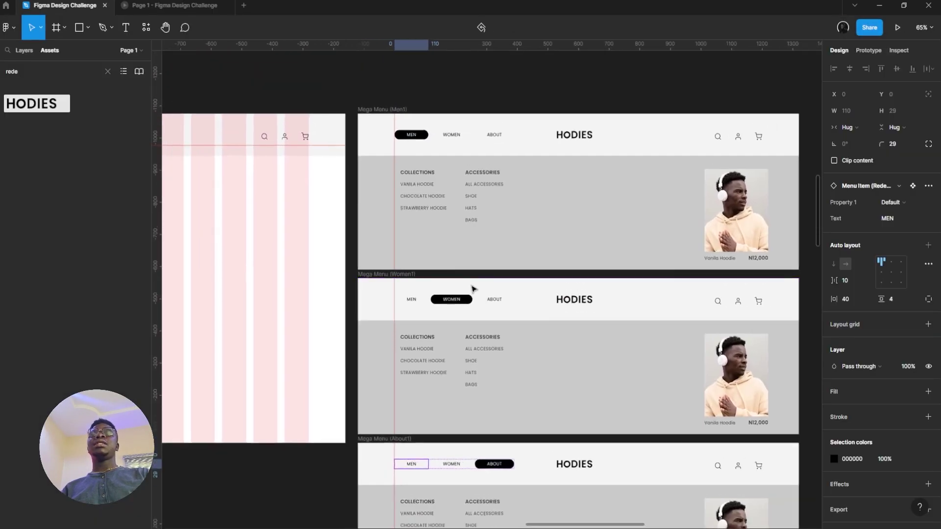
- Link the home frame's WOMEN item to Mega Menu (Women1) as a manually positioned overlay, aligned over the home page header
scroll(474, 289, "left", 10)
left_click(362, 173)
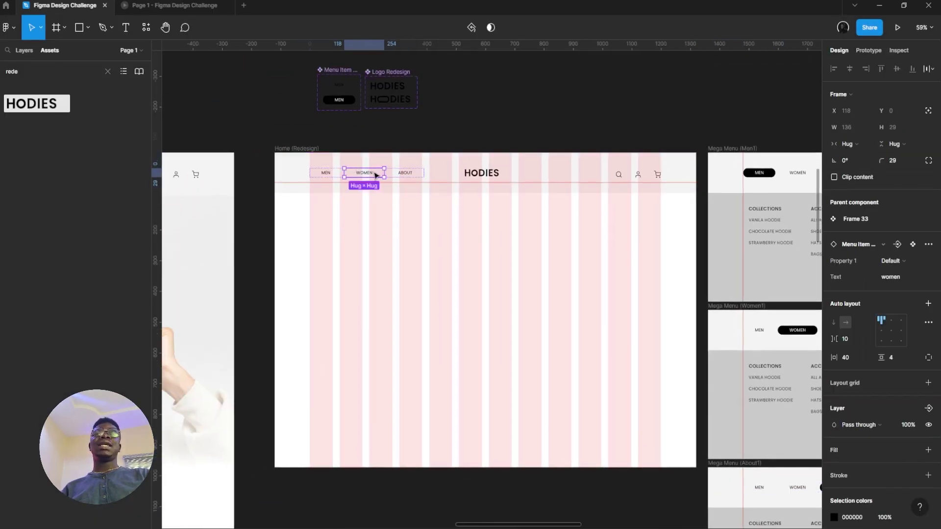
scroll(375, 175, "right", 3)
left_click(868, 51)
scroll(512, 117, "right", 3)
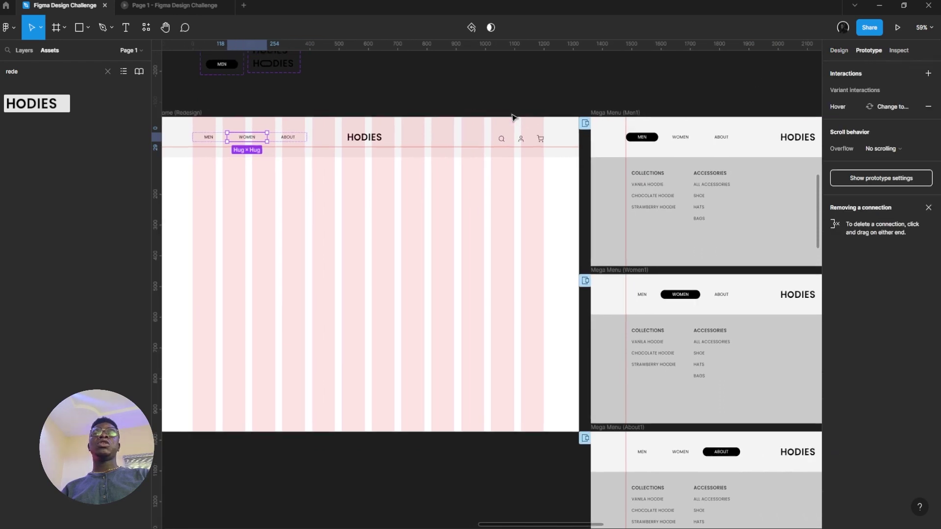
left_click_drag(262, 138, 668, 324)
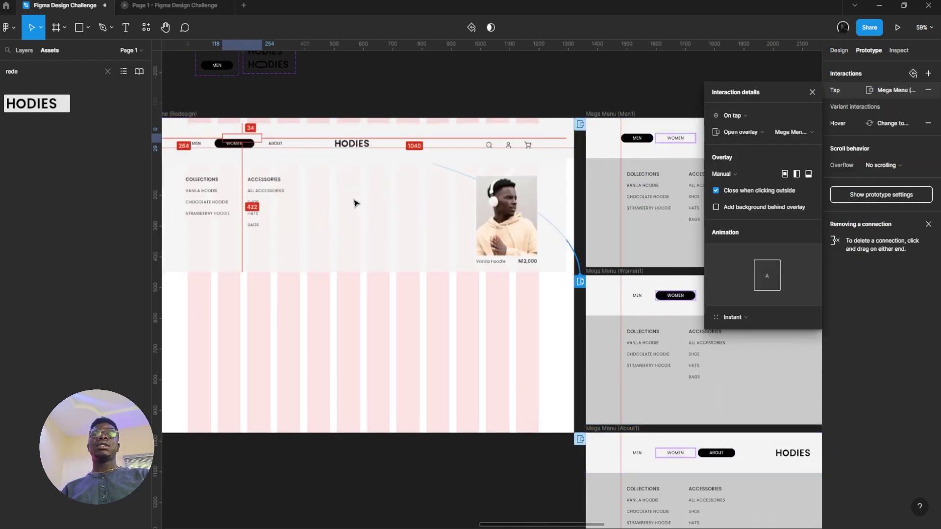
left_click_drag(355, 203, 364, 200)
scroll(524, 245, "down", 1)
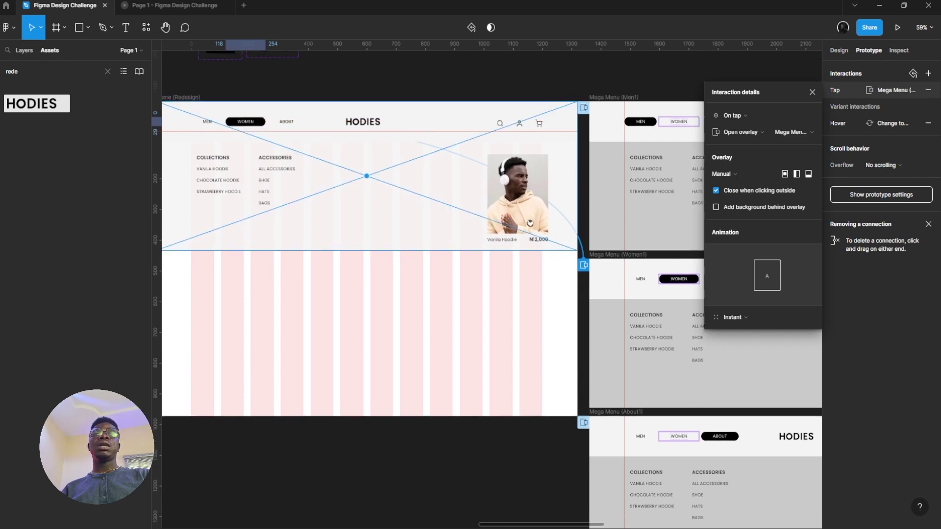
left_click(392, 301)
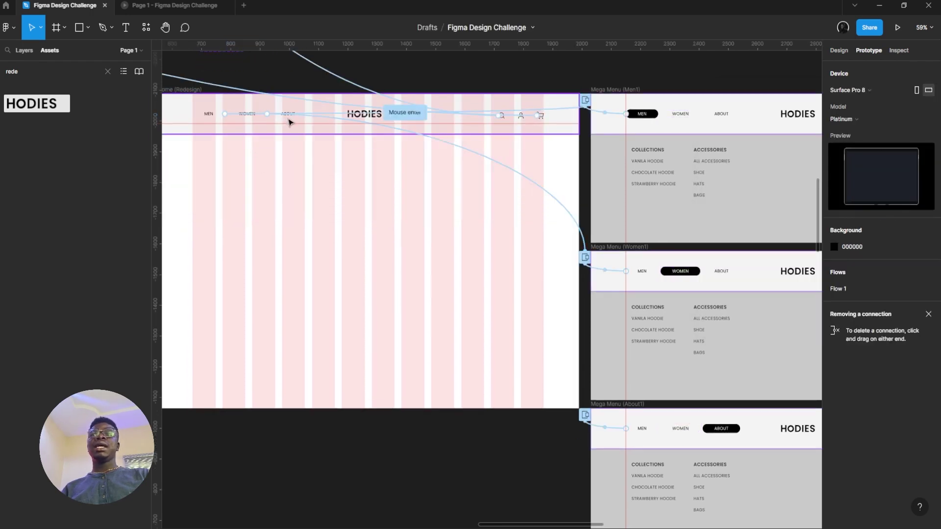
- Select the WOMEN item in the Home (Redesign) menu and open the details of its overlay interaction
double_click(287, 119)
scroll(286, 117, "up", 3)
left_click(286, 118)
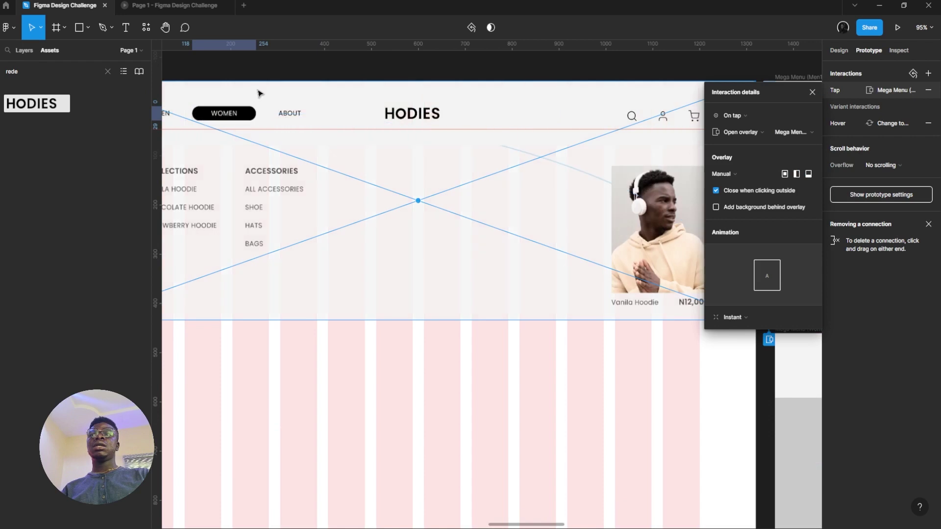
left_click(247, 242)
scroll(219, 111, "up", 5)
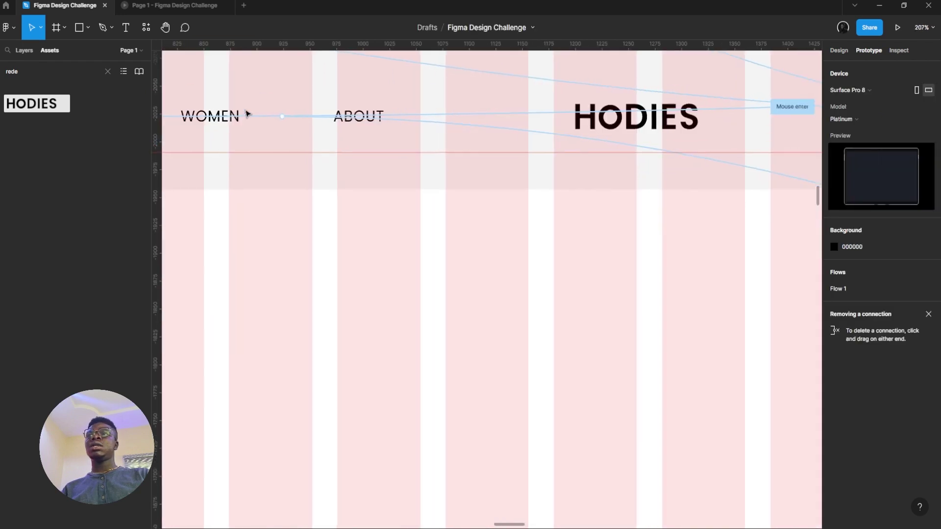
left_click(229, 116)
double_click(228, 115)
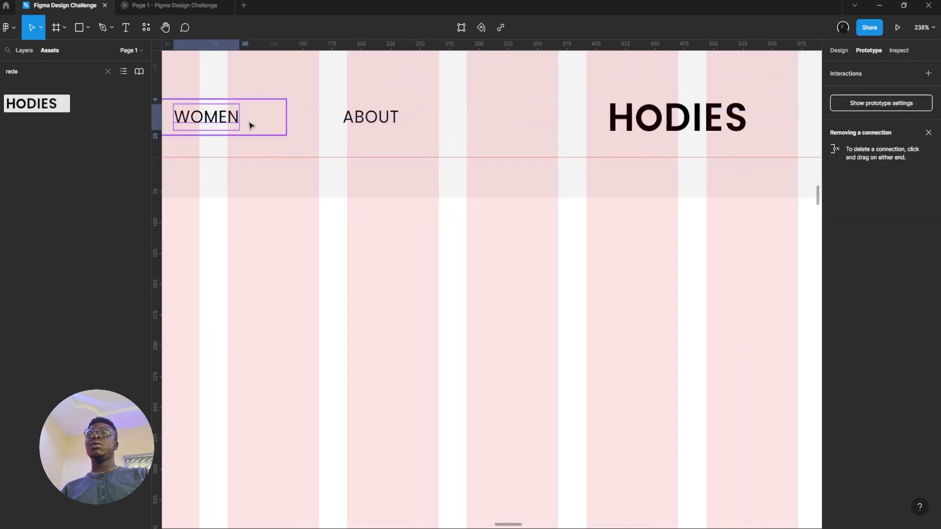
left_click(250, 124)
left_click(336, 116)
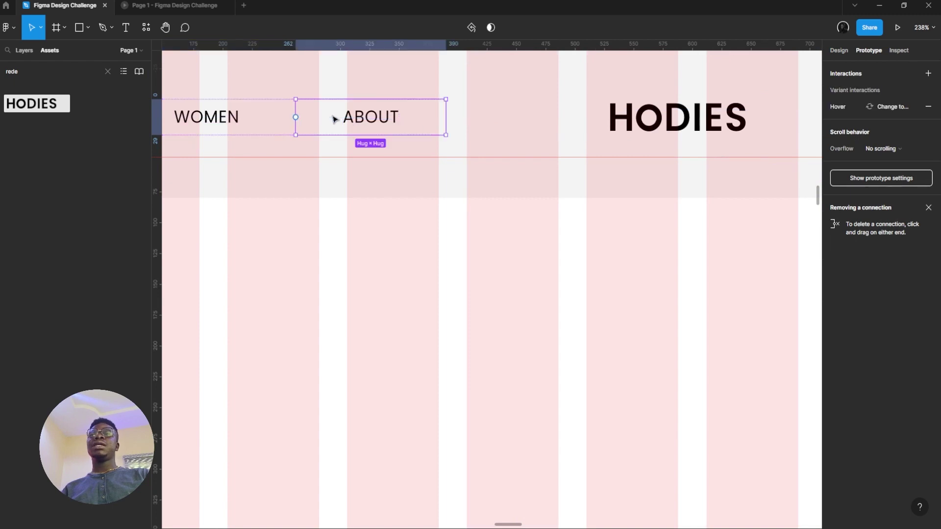
left_click(276, 120)
left_click(302, 119)
left_click(286, 120)
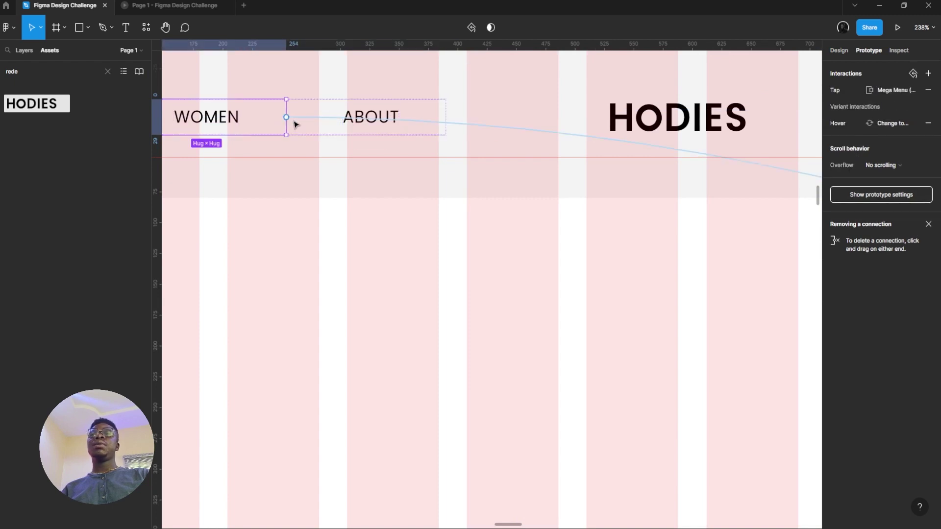
left_click(307, 120)
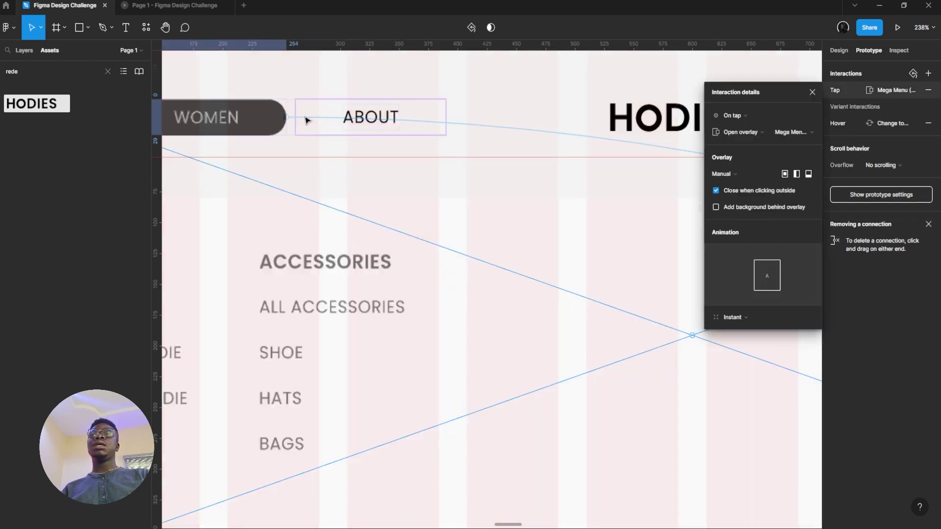
- Set the WOMEN overlay interaction to trigger on Mouse enter with a Dissolve animation
left_click(735, 117)
left_click(757, 182)
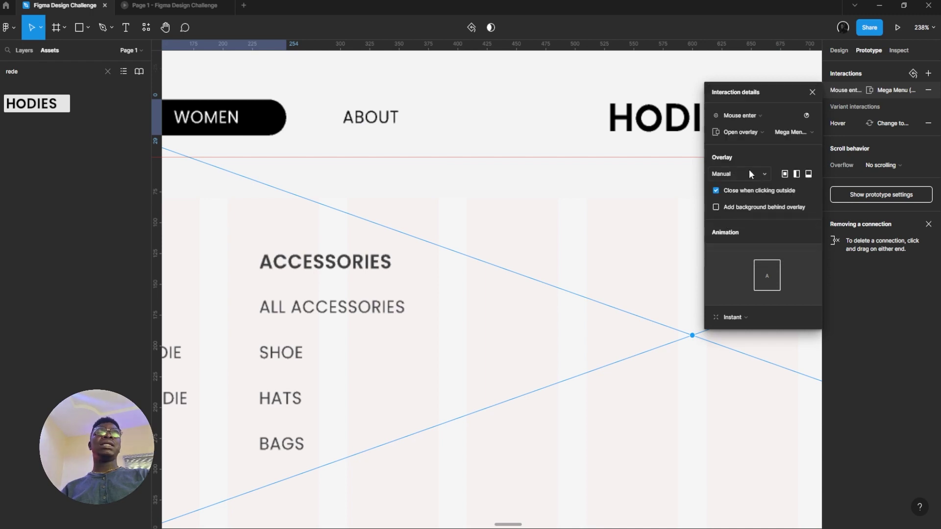
left_click(747, 319)
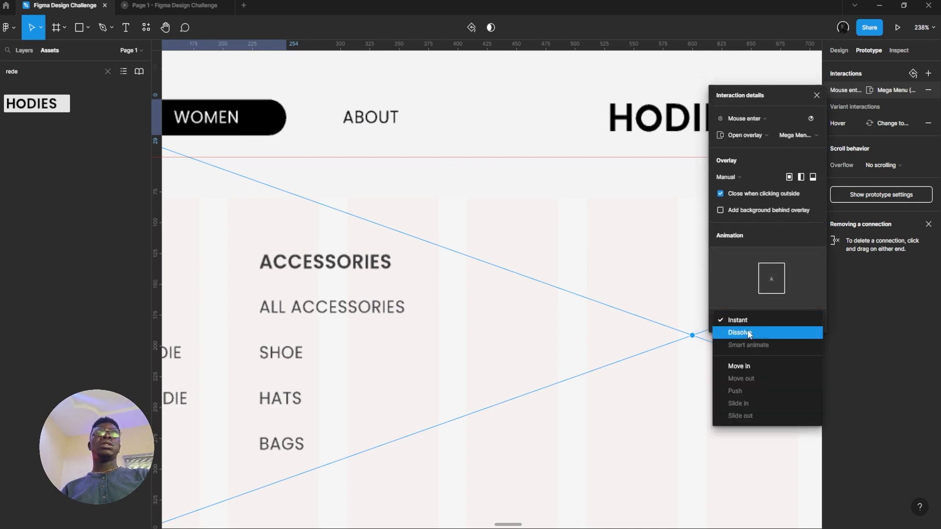
left_click(749, 333)
scroll(590, 263, "down", 5)
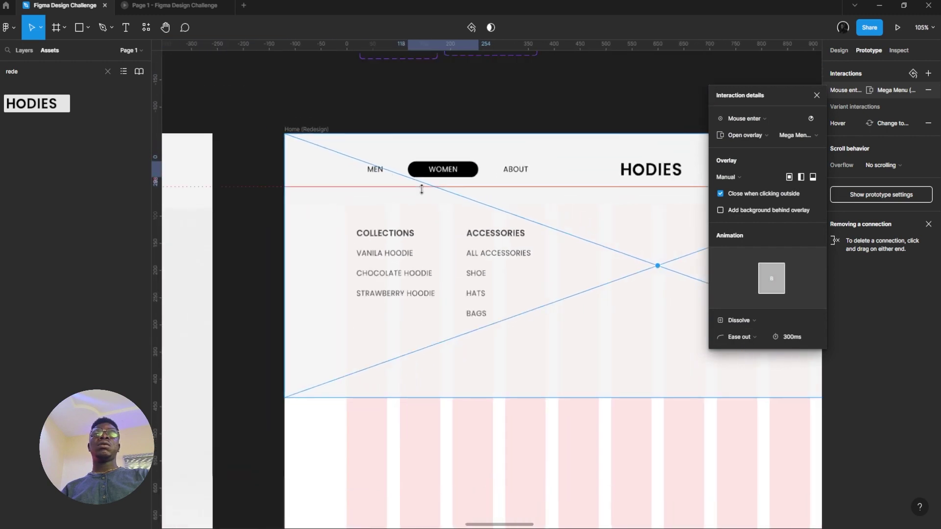
scroll(540, 175, "up", 3)
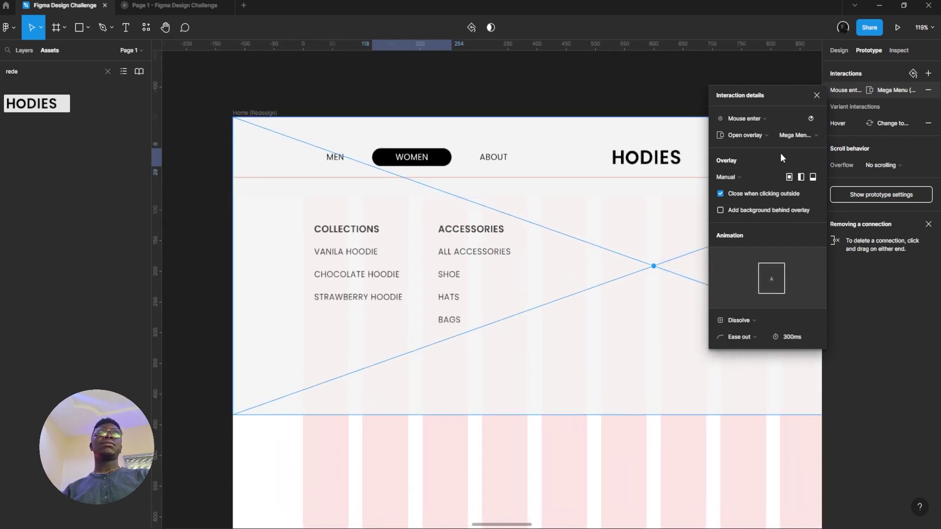
left_click(817, 95)
- Link the home frame's ABOUT item to Mega Menu (About1) as an overlay on Mouse enter, and move the overlay over the header
left_click(519, 156)
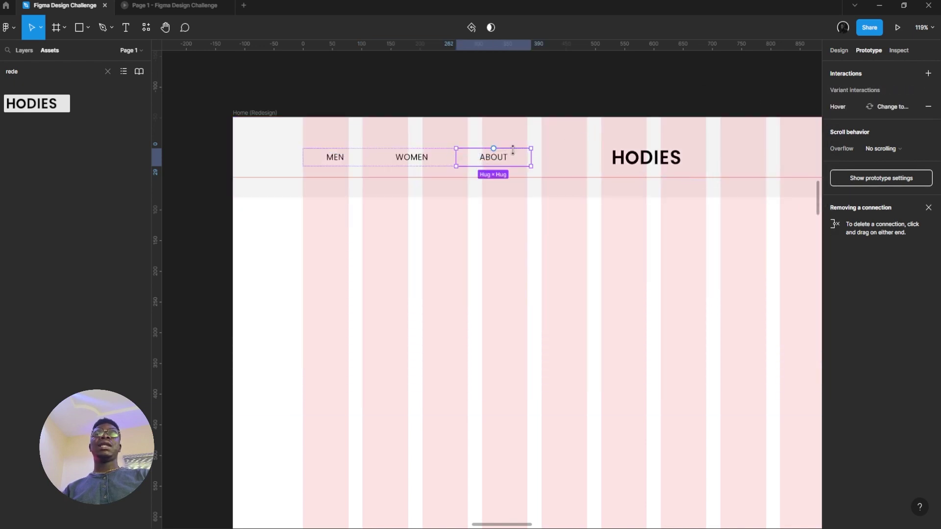
scroll(515, 158, "down", 5)
left_click_drag(525, 156, 683, 514)
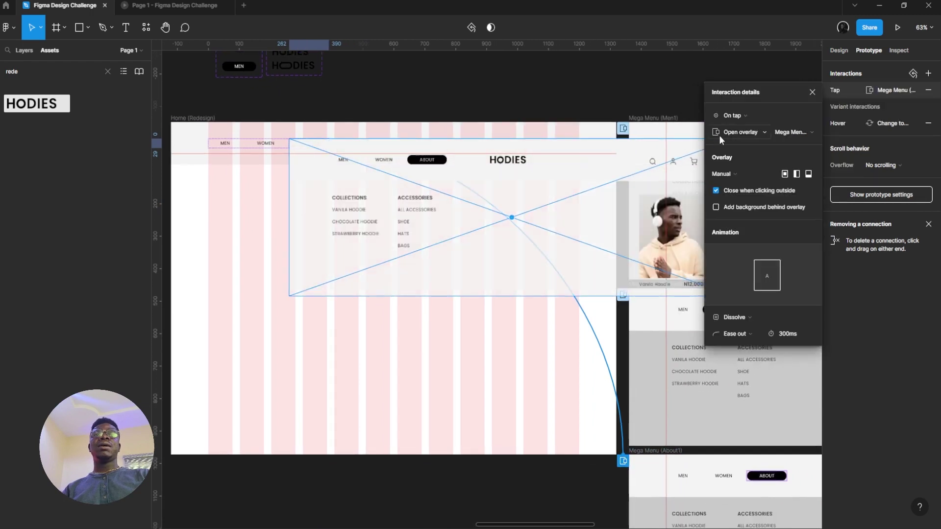
left_click(746, 119)
left_click(764, 182)
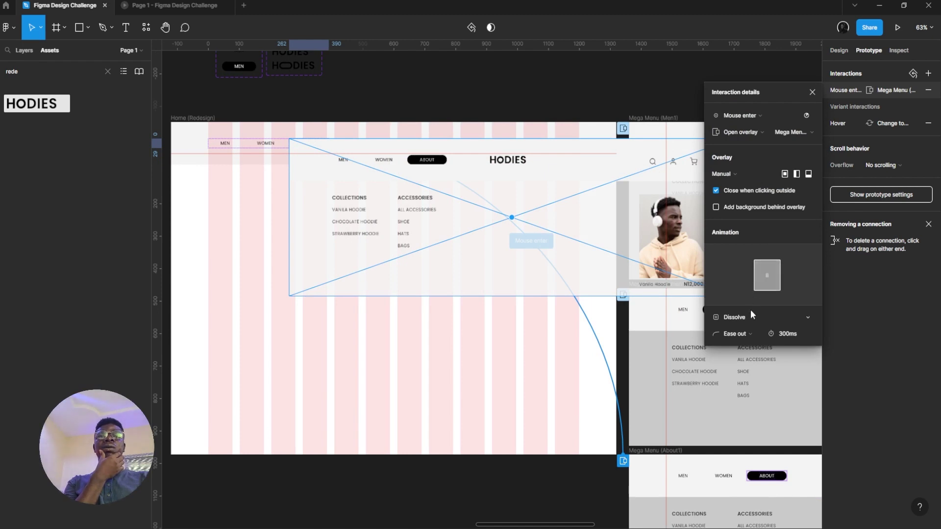
left_click_drag(542, 165, 420, 148)
left_click(811, 92)
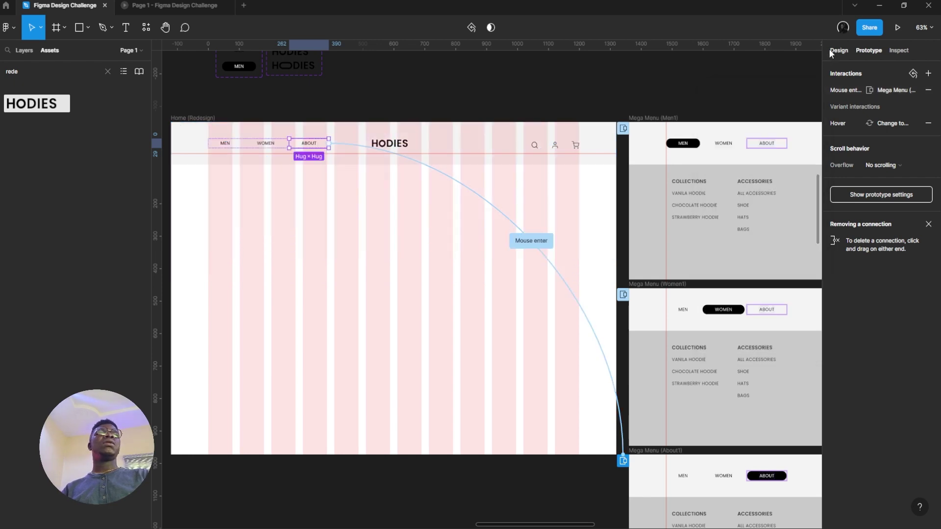
- Test the mega menu overlays of the navigation items in the running prototype
left_click(833, 49)
left_click(194, 5)
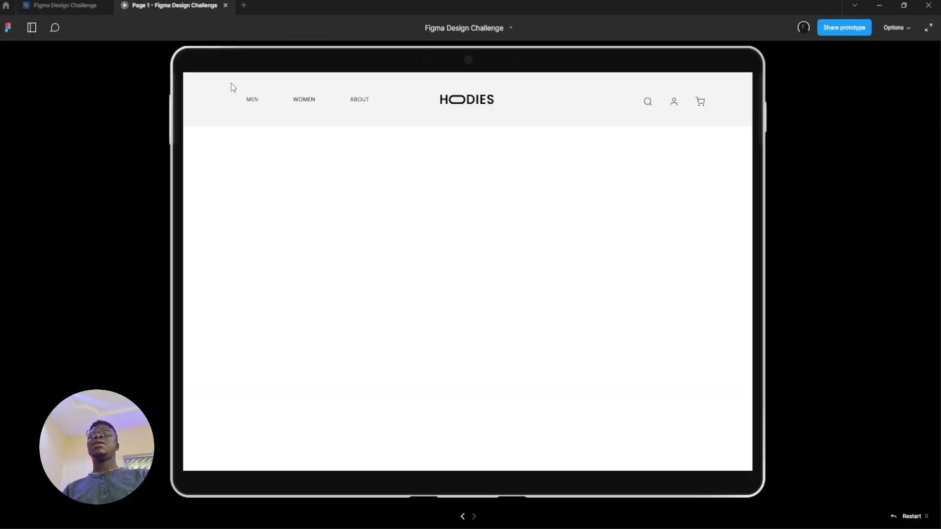
mouse_move(252, 100)
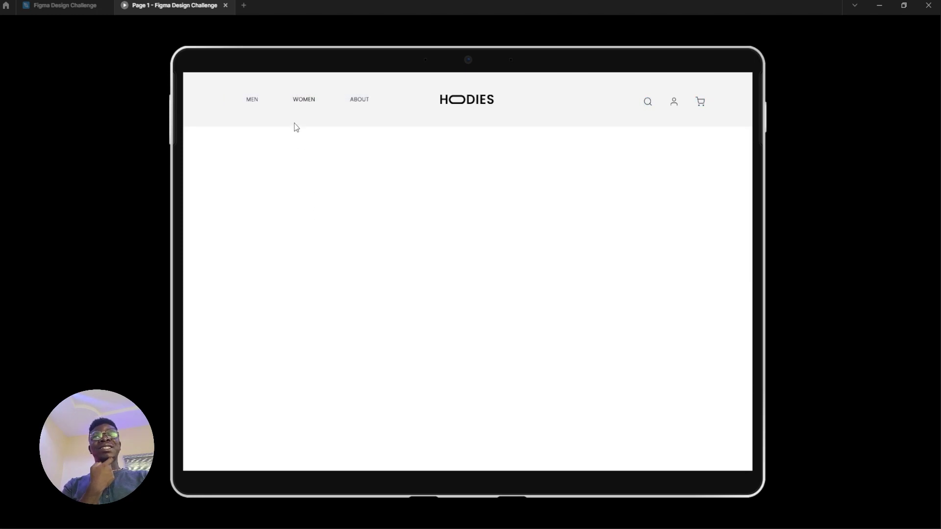
- Return to the design file and change the Mouse enter interactions of WOMEN and ABOUT in Mega Menu (Men1) to Swap overlay
mouse_move(311, 97)
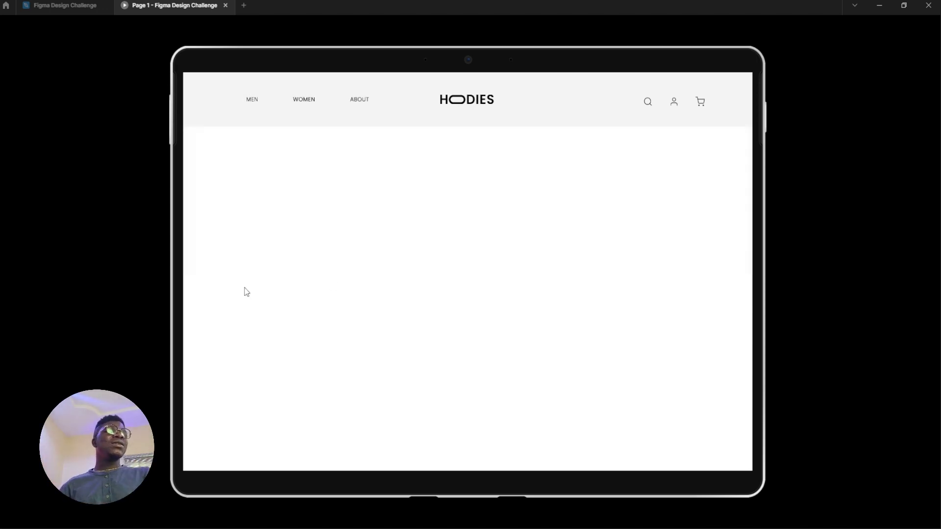
left_click(73, 5)
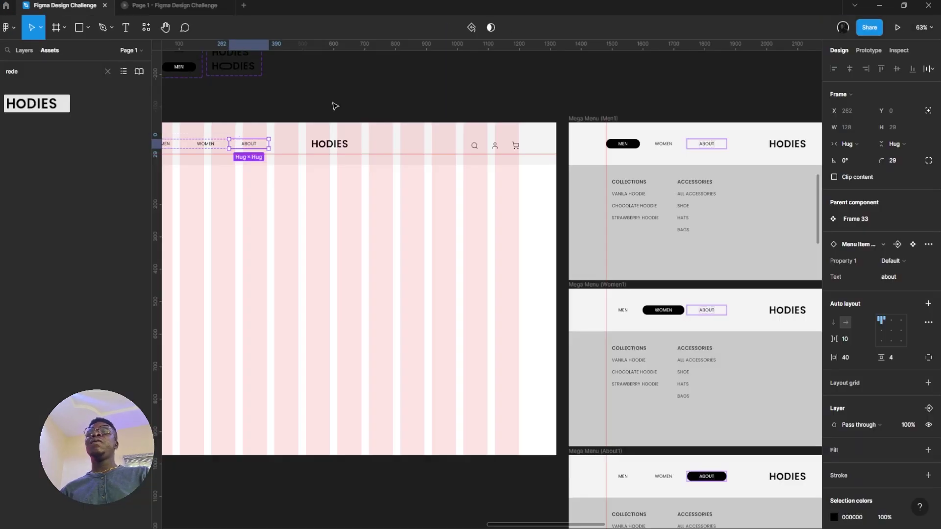
scroll(334, 105, "left", 3)
scroll(616, 151, "right", 7)
scroll(392, 172, "up", 4)
left_click(427, 209)
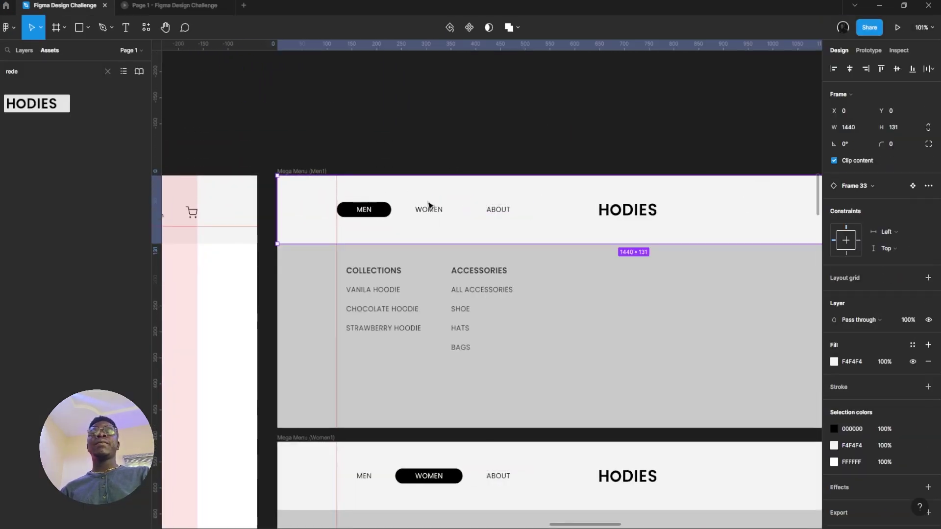
double_click(449, 215)
left_click(493, 215, "shift")
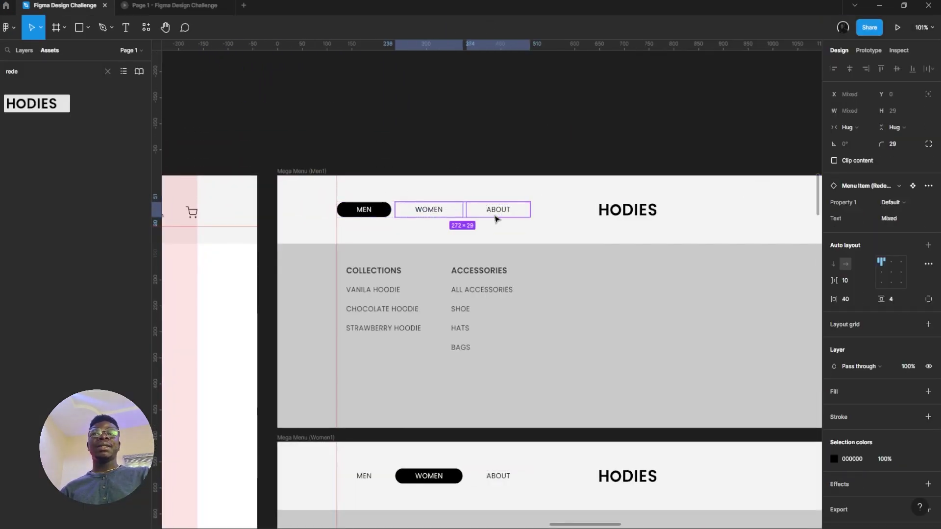
scroll(481, 215, "down", 1)
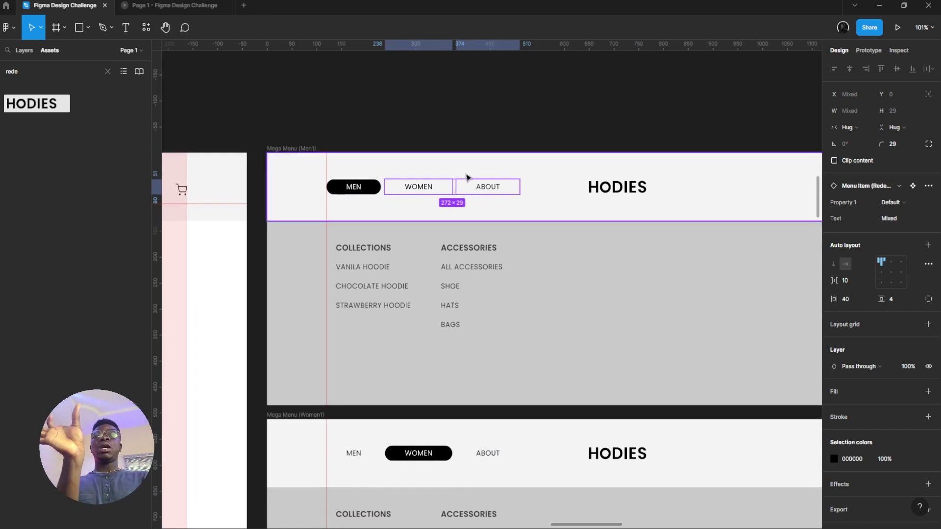
scroll(467, 177, "right", 2)
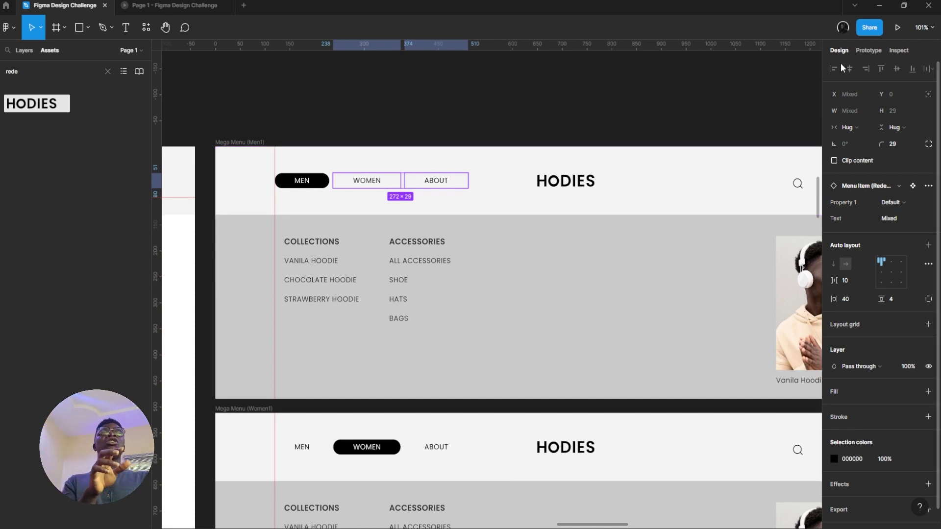
left_click(864, 51)
left_click(847, 94)
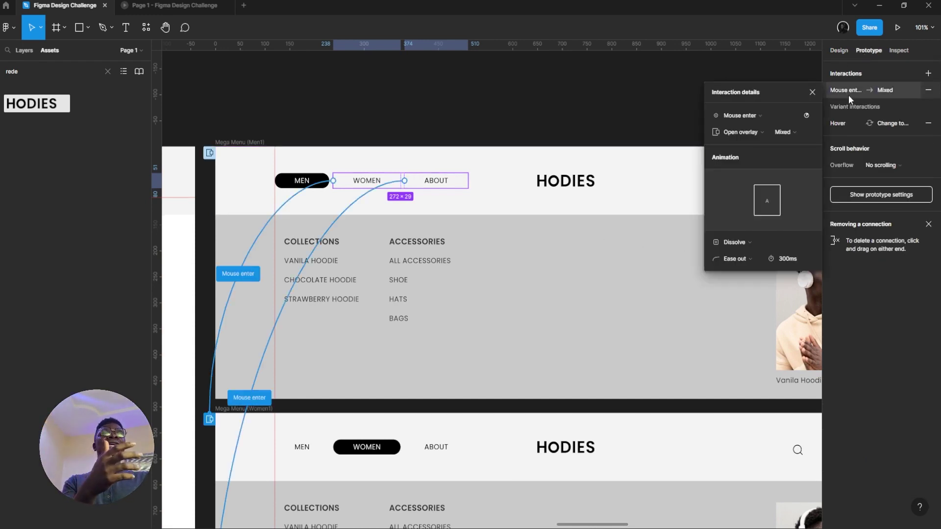
left_click(764, 130)
left_click(776, 145)
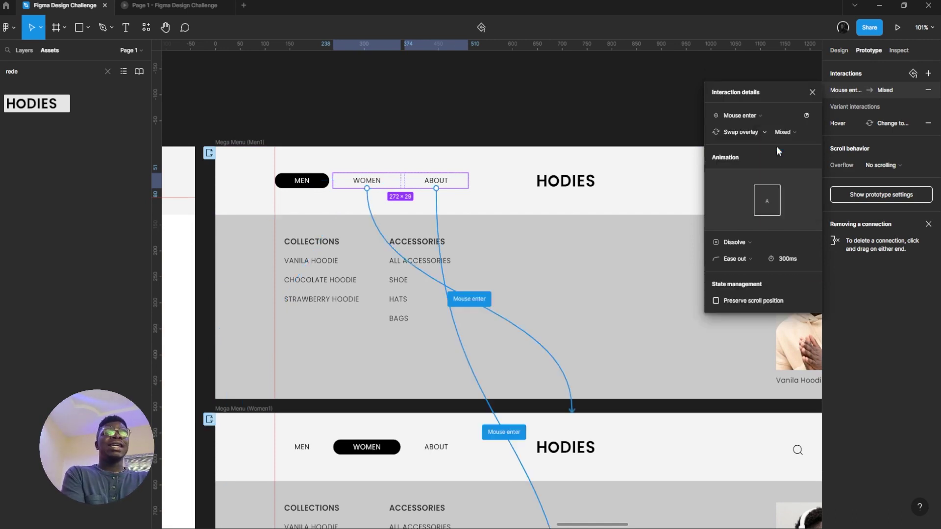
- Change the Mouse enter interactions of the MEN and ABOUT items in Mega Menu (Women1) to Swap overlay
scroll(471, 184, "down", 4)
scroll(472, 184, "down", 4)
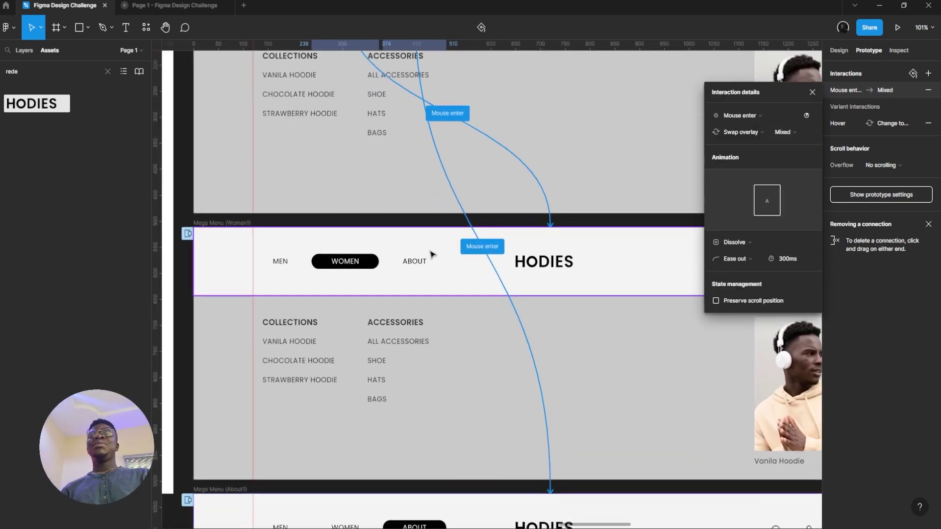
left_click(422, 264)
left_click(280, 264, "shift")
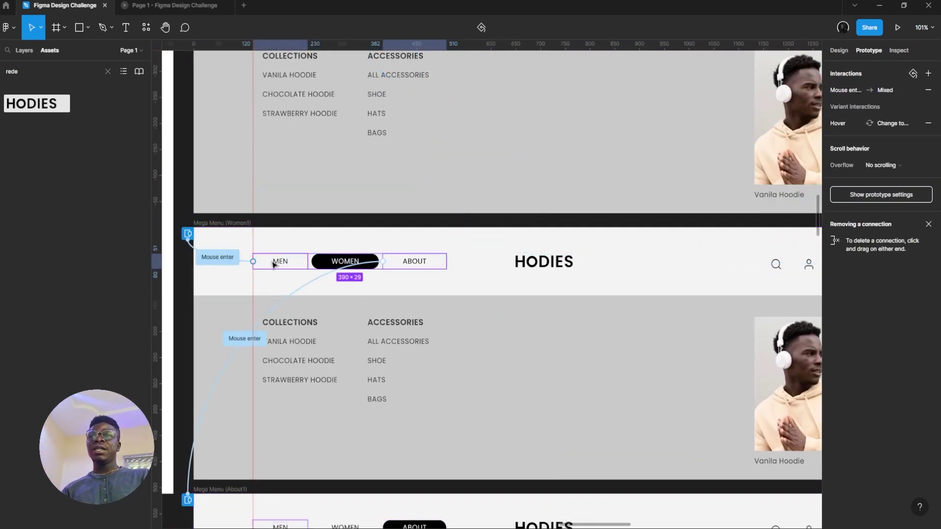
left_click(878, 89)
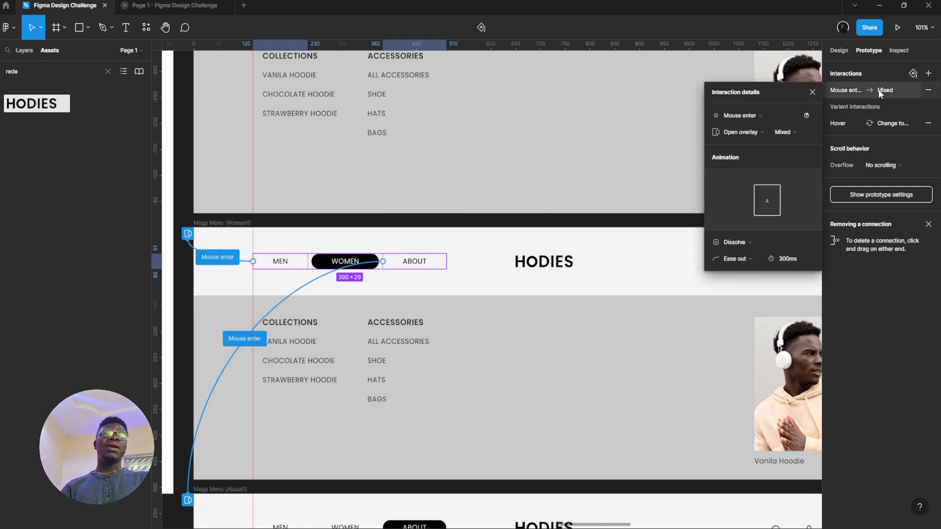
left_click(751, 132)
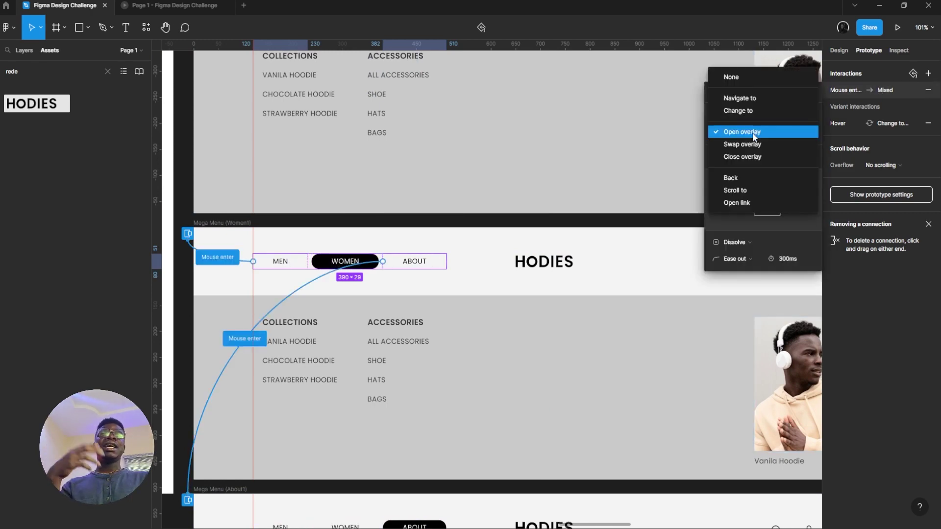
left_click(747, 143)
- Change the Mouse enter interactions of the MEN and WOMEN items in Mega Menu (About1) to Swap overlay
scroll(552, 132, "down", 5)
scroll(407, 246, "down", 1)
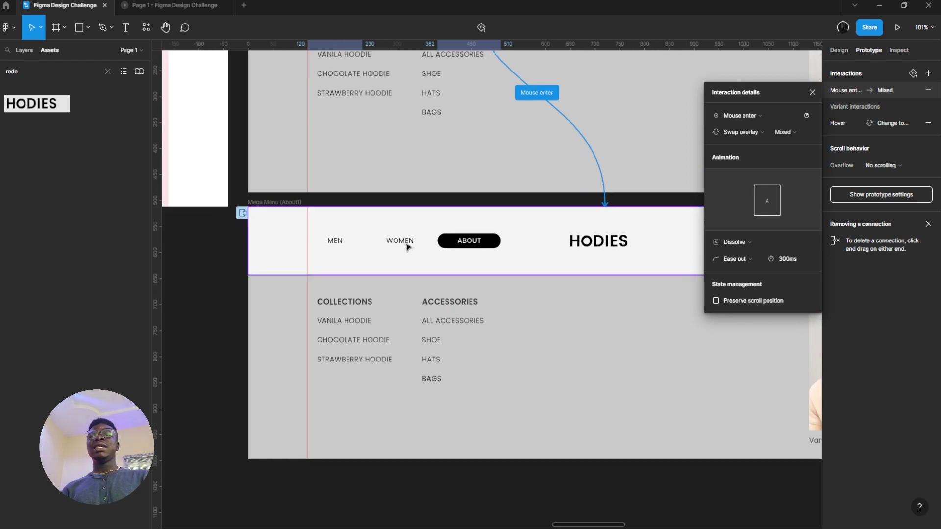
left_click(410, 243)
left_click(332, 248, "shift")
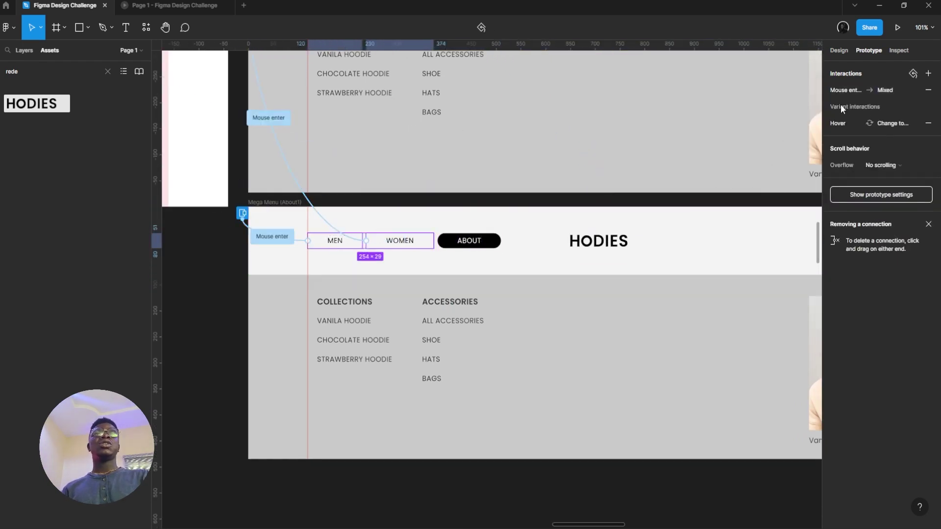
left_click(846, 90)
left_click(727, 243)
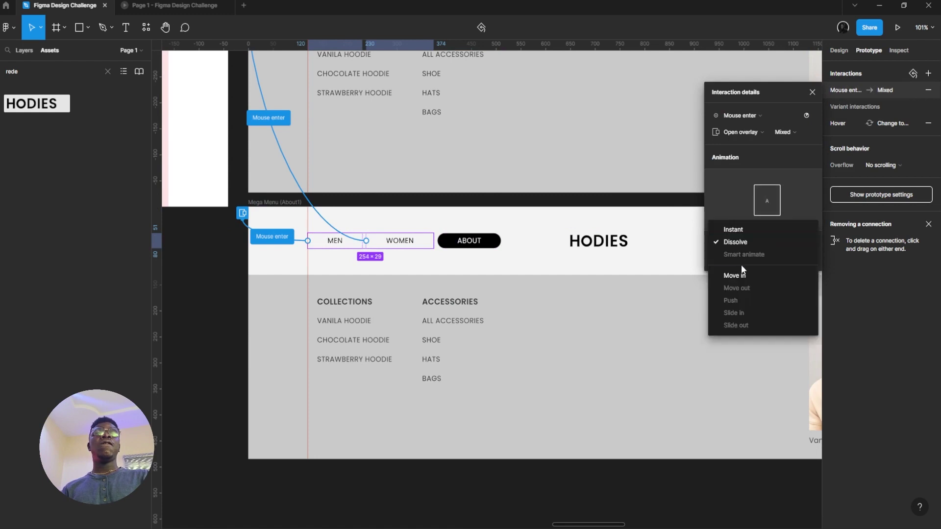
left_click(740, 161)
left_click(740, 132)
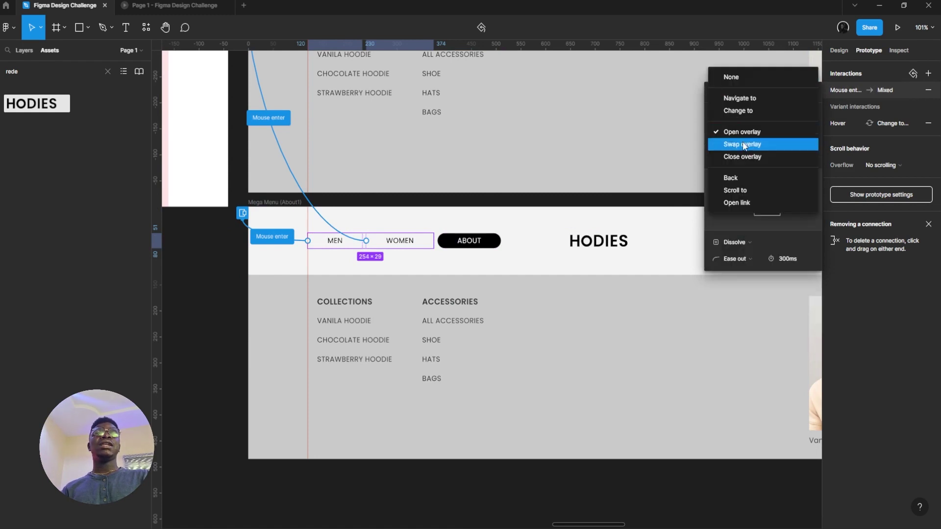
left_click(743, 145)
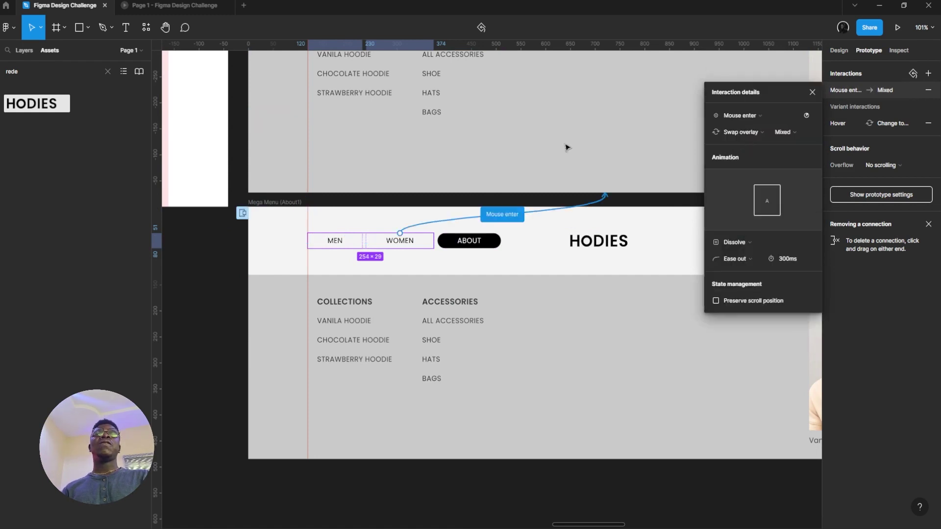
- Preview the swapped overlays in the running prototype and relaunch the presentation from the Home (Redesign) frame
left_click(168, 7)
mouse_move(261, 100)
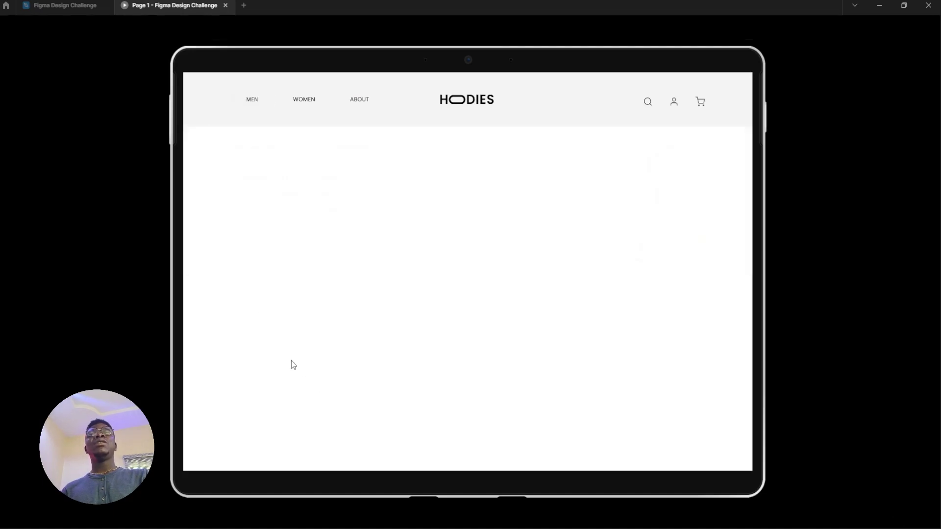
left_click(61, 5)
scroll(223, 132, "down", 5)
scroll(492, 299, "up", 5)
scroll(491, 299, "left", 6)
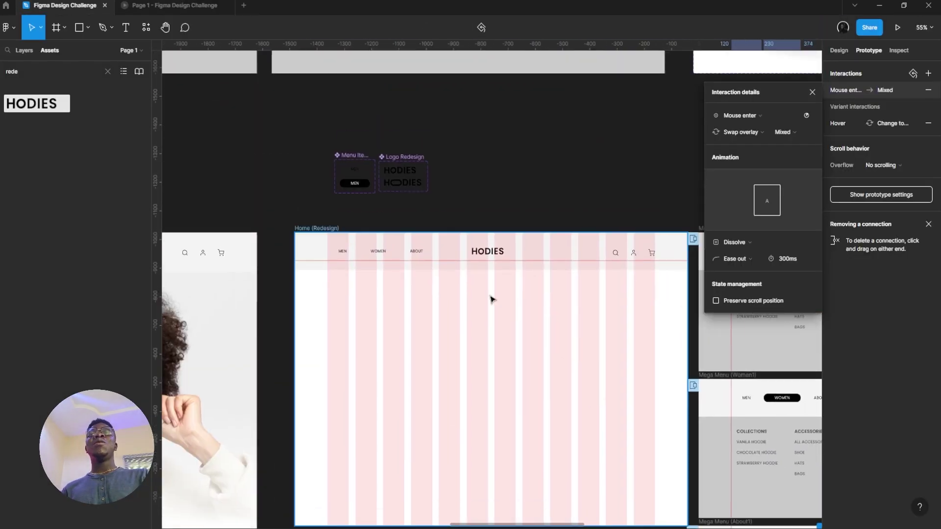
scroll(492, 298, "down", 1)
scroll(492, 299, "right", 1)
left_click(294, 182)
left_click(897, 27)
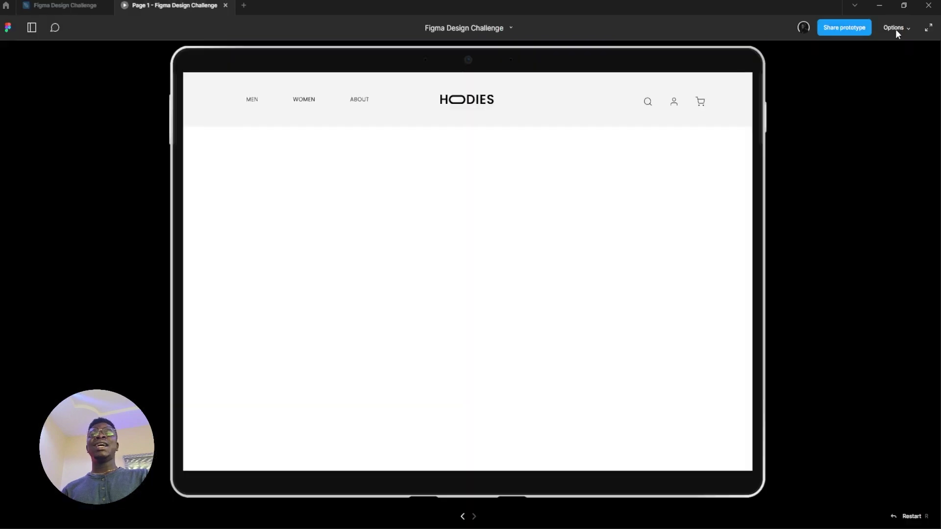
- Test how the mega menus swap when moving between the MEN, WOMEN and ABOUT items in the prototype
mouse_move(293, 93)
left_click(351, 332)
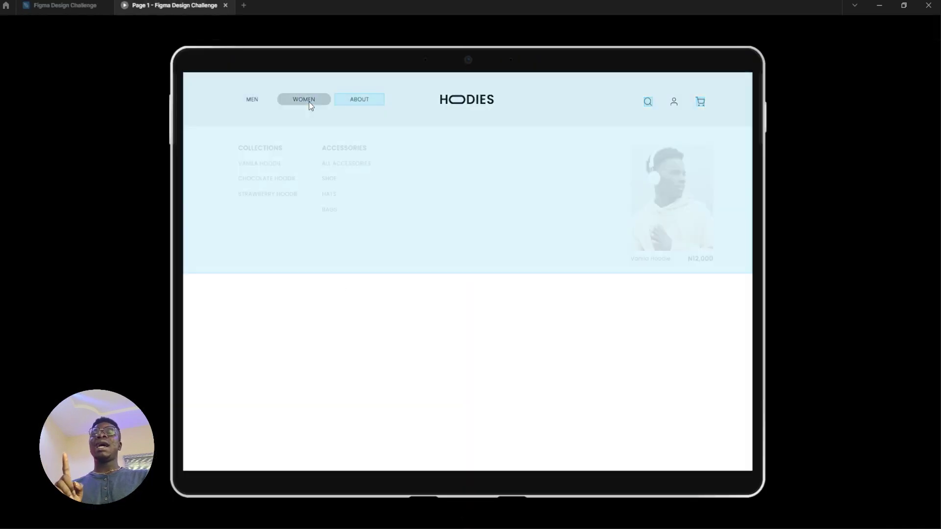
left_click(369, 291)
left_click(368, 101)
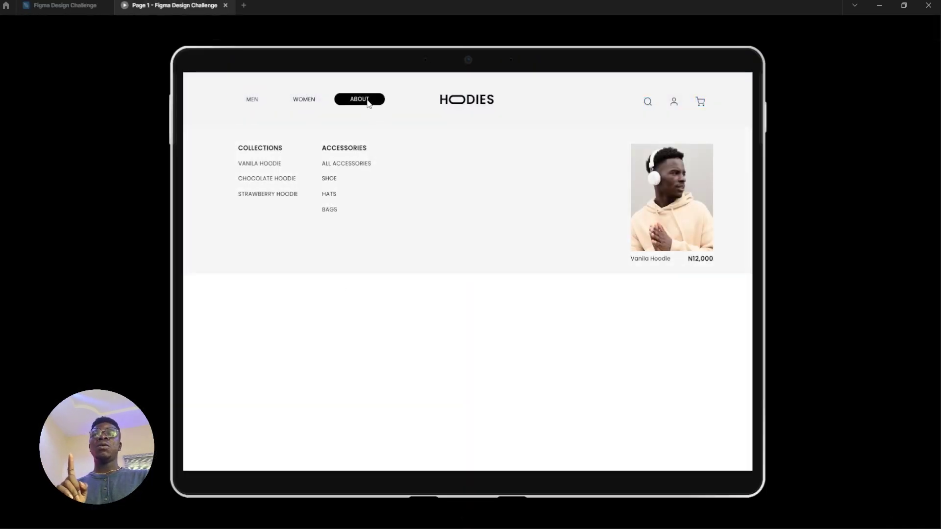
left_click(304, 99)
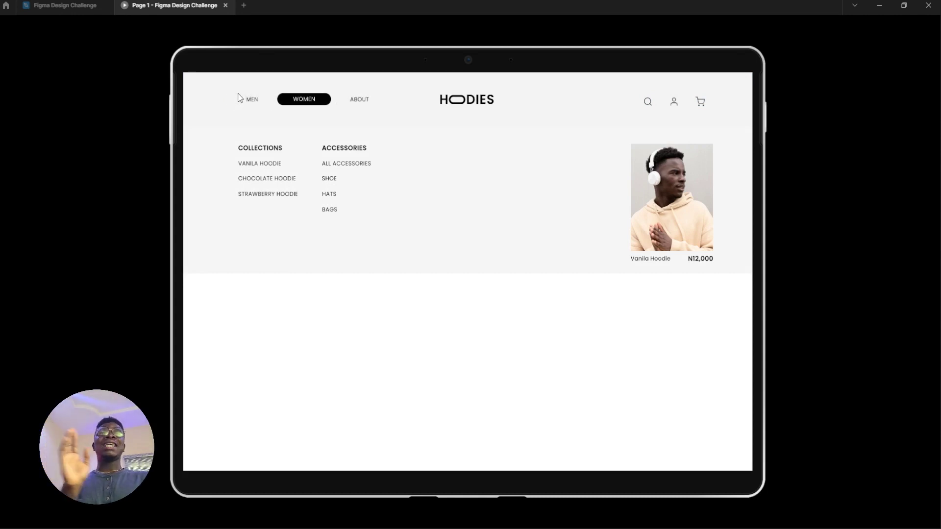
left_click(336, 373)
left_click(249, 103)
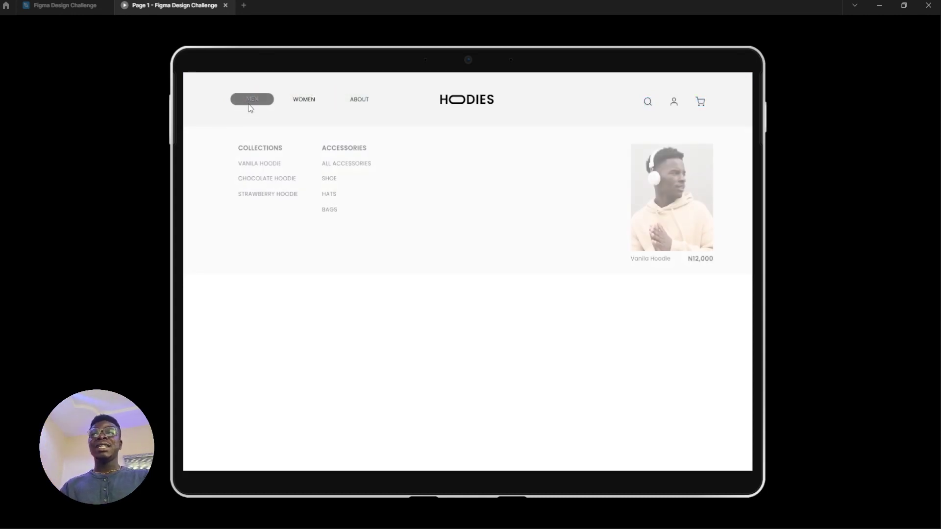
left_click(360, 99)
left_click(451, 343)
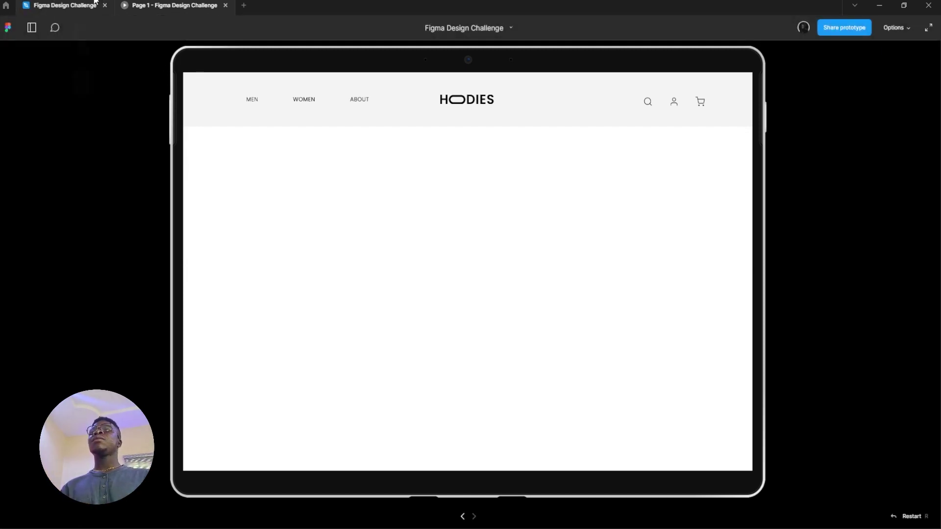
- Return to the design file and select the search icon in the Home (Redesign) header to check its properties
mouse_move(95, 1)
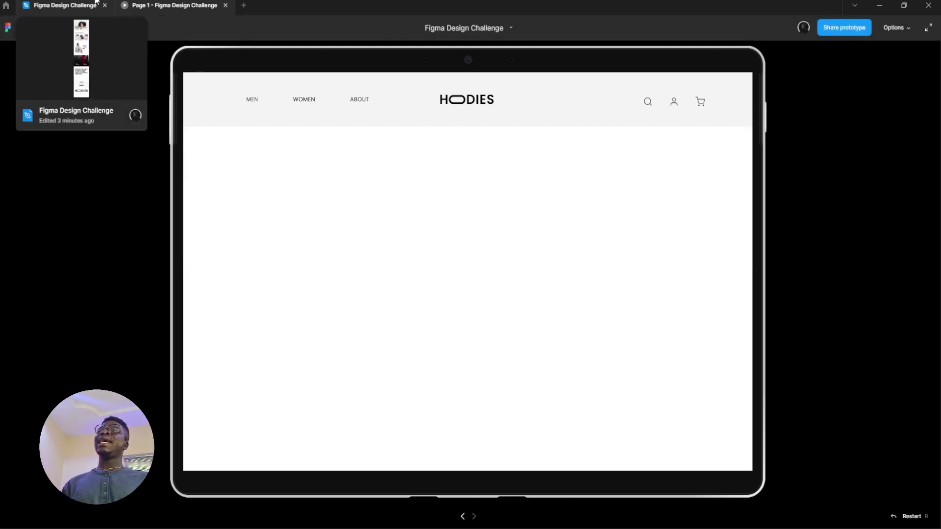
left_click(96, 1)
scroll(422, 227, "down", 2)
scroll(433, 219, "right", 2)
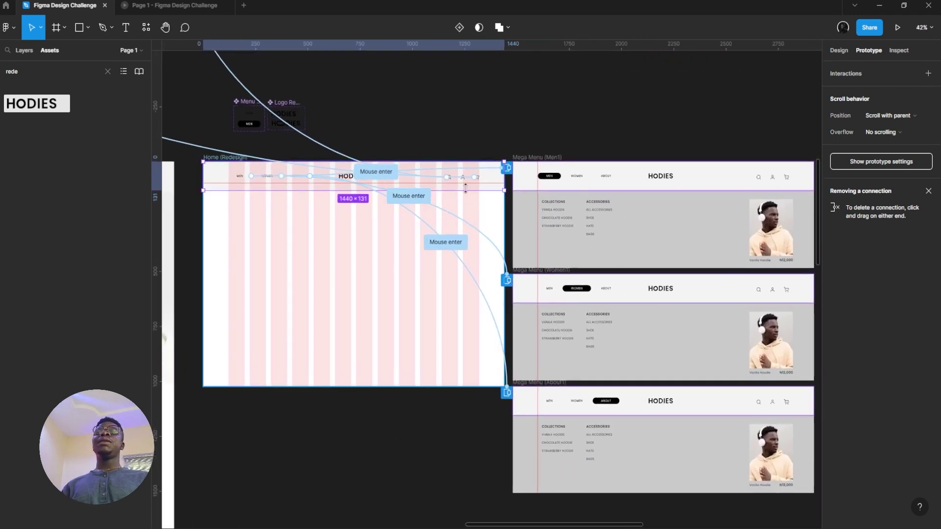
scroll(464, 188, "up", 3)
scroll(435, 177, "right", 2)
scroll(405, 173, "down", 1)
scroll(405, 171, "up", 1)
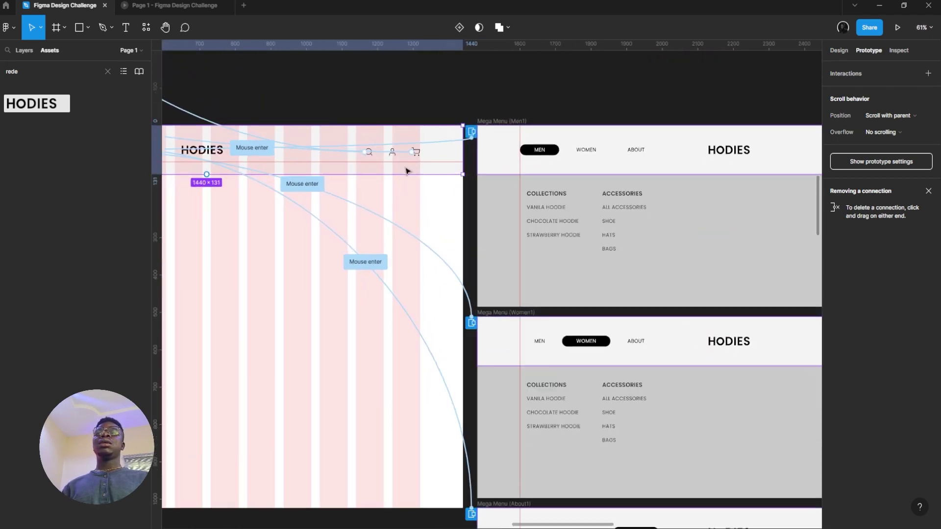
scroll(406, 170, "up", 3)
left_click(375, 150)
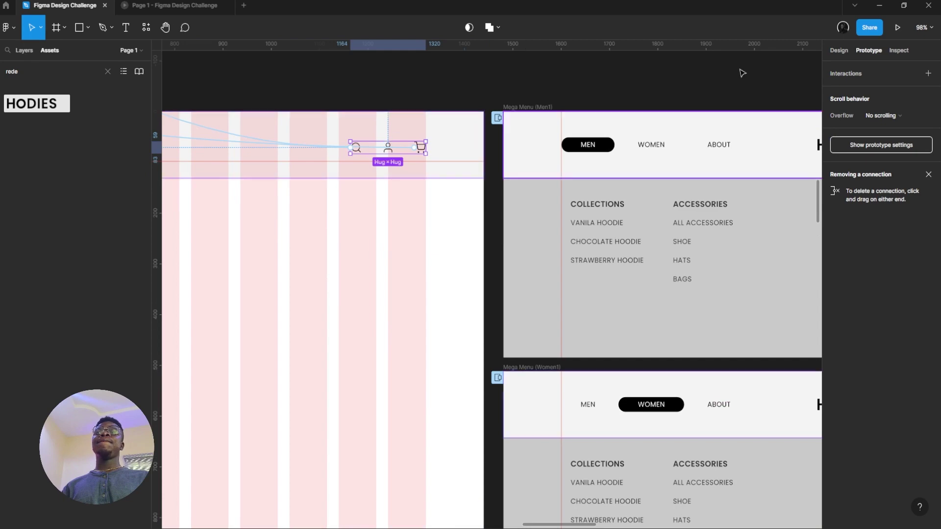
left_click(845, 51)
scroll(365, 154, "up", 2)
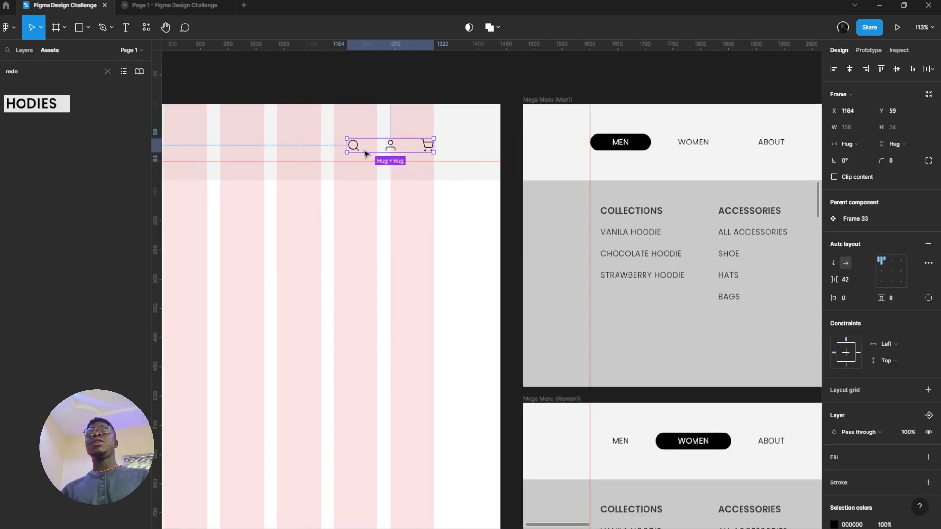
left_click(353, 145)
- Locate the Search frame above the redesigned home page and select its group with the search bar and close button
scroll(354, 146, "down", 10)
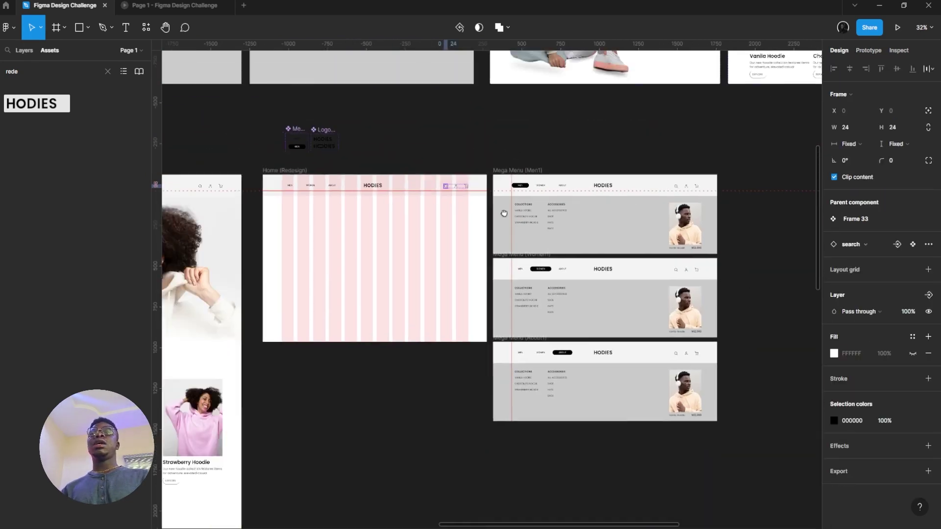
left_click_drag(392, 201, 438, 378)
scroll(498, 330, "up", 3)
scroll(470, 289, "up", 3)
scroll(469, 289, "down", 5)
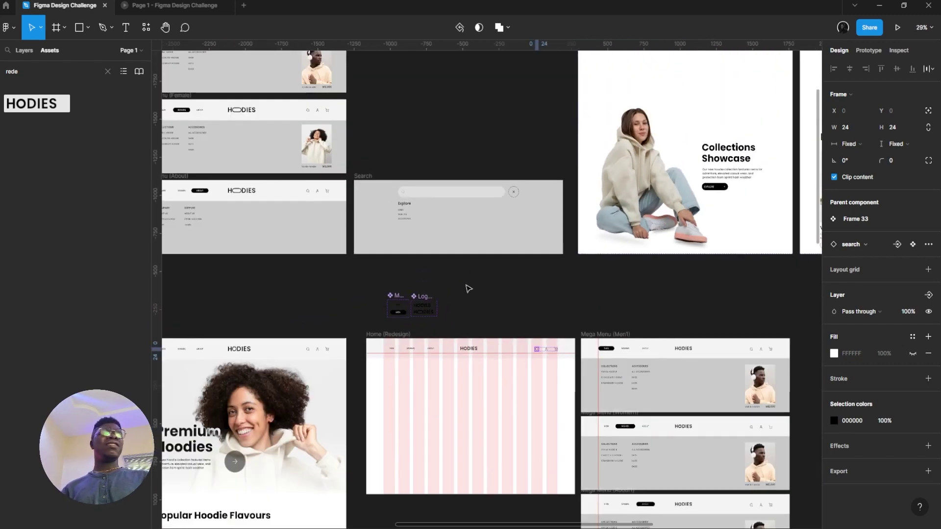
scroll(456, 279, "up", 4)
scroll(457, 278, "up", 1)
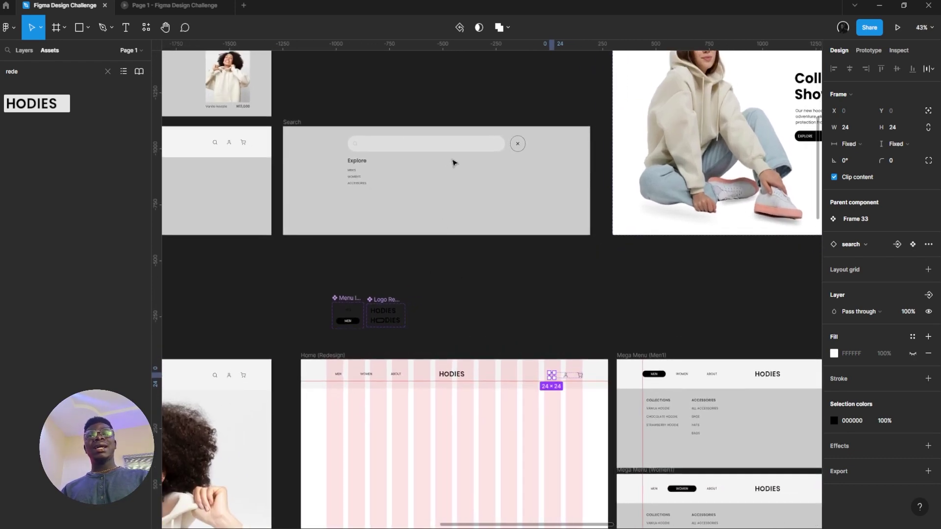
scroll(453, 163, "up", 10)
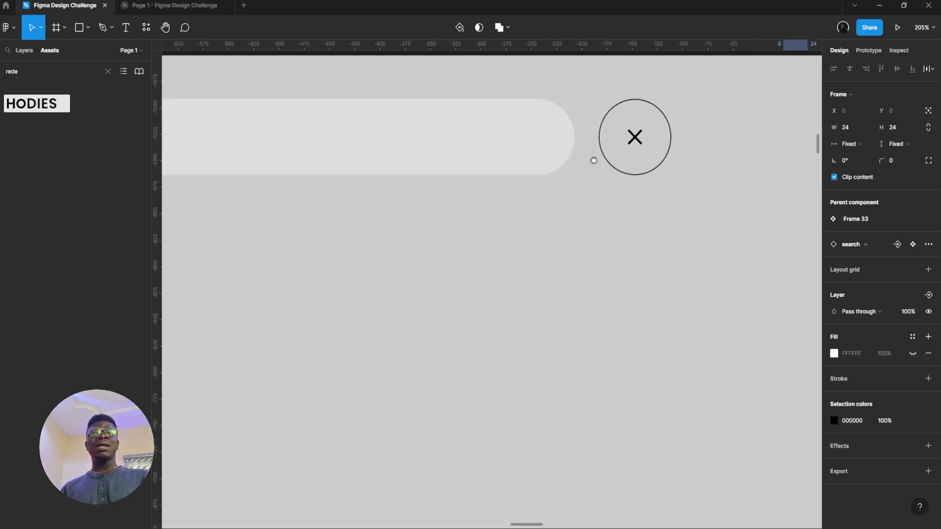
left_click_drag(594, 160, 875, 190)
left_click(511, 168)
scroll(510, 168, "down", 6)
scroll(544, 193, "up", 2)
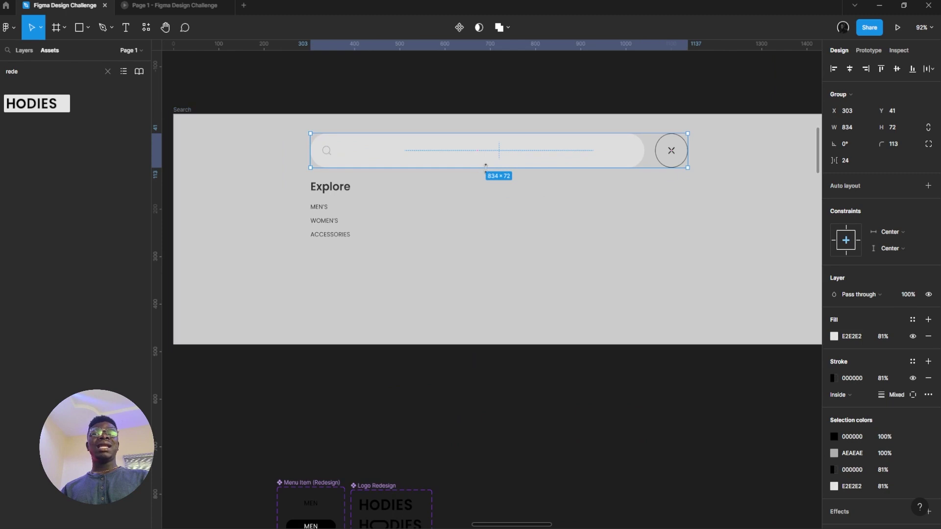
- Select the MEN'S and ACCESSORIES links under Explore in the Search frame to check their text properties
scroll(496, 179, "right", 1)
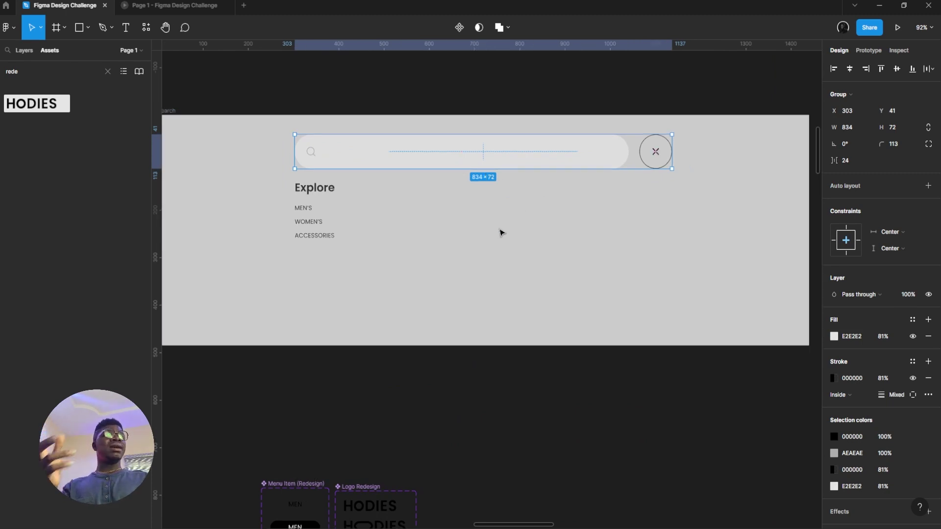
scroll(501, 232, "right", 2)
scroll(501, 232, "down", 1)
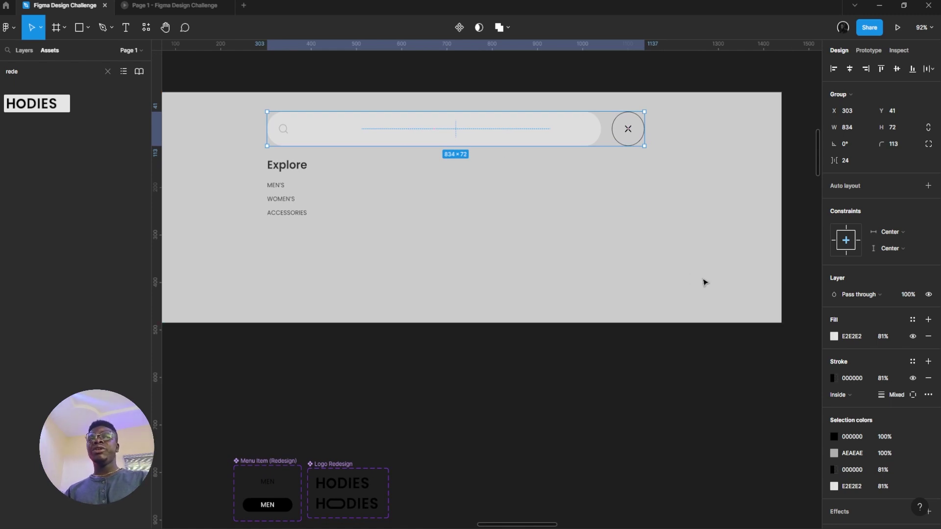
left_click(270, 184)
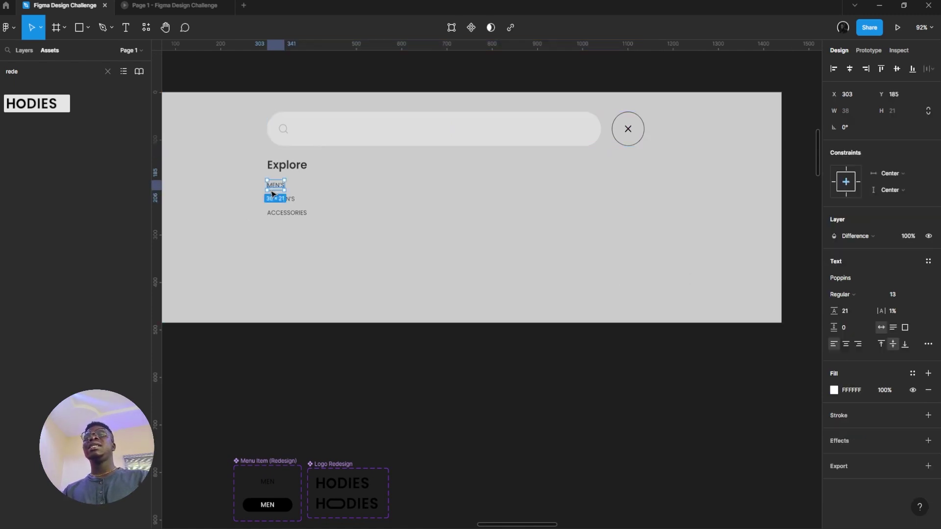
left_click(291, 216)
- Locate the original design's component sets near Select Gender and select the Btn/Rec_Btn set to check its properties
scroll(283, 220, "down", 3)
left_click_drag(292, 247, 632, 197)
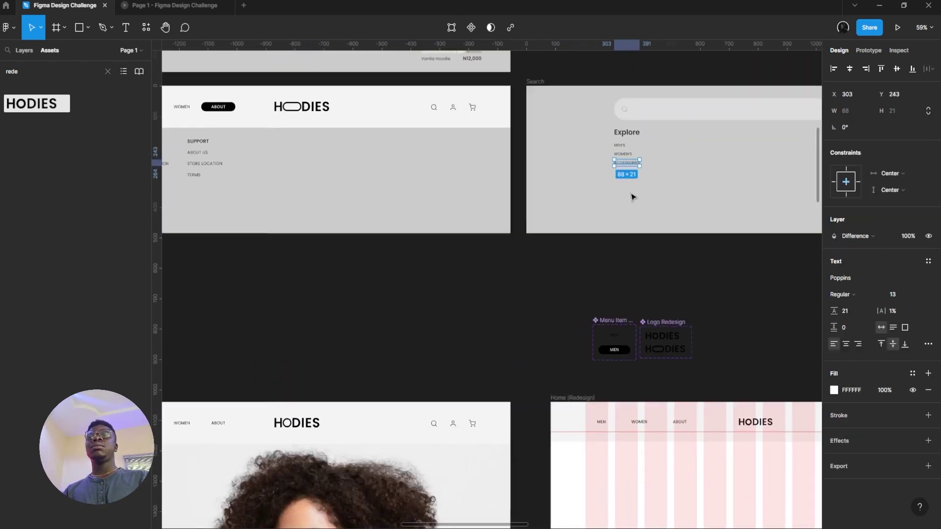
left_click_drag(406, 177, 438, 189)
scroll(422, 215, "down", 4)
mouse_move(534, 222)
left_mouse_down()
mouse_move(466, 229)
mouse_move(523, 219)
left_mouse_up()
scroll(628, 189, "down", 1)
left_click_drag(288, 271, 821, 250)
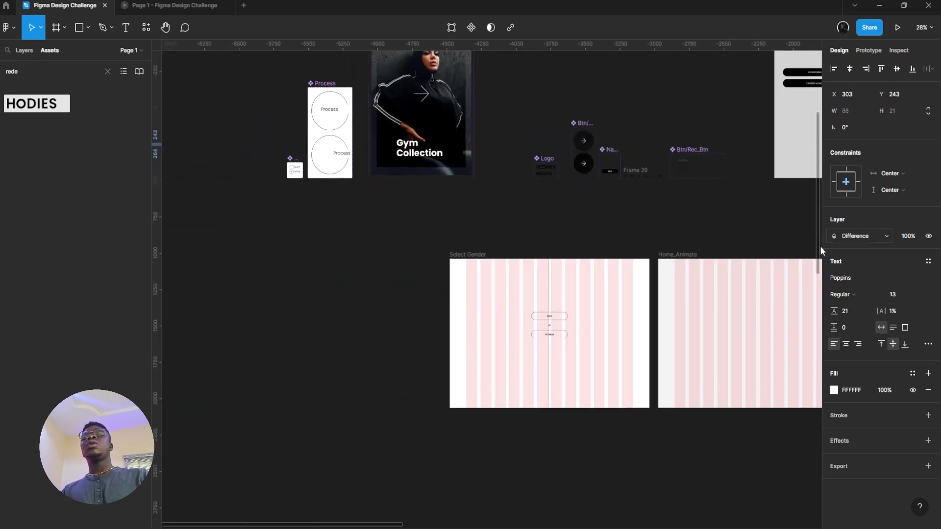
scroll(736, 259, "up", 1)
left_click_drag(713, 259, 544, 291)
left_click(524, 177)
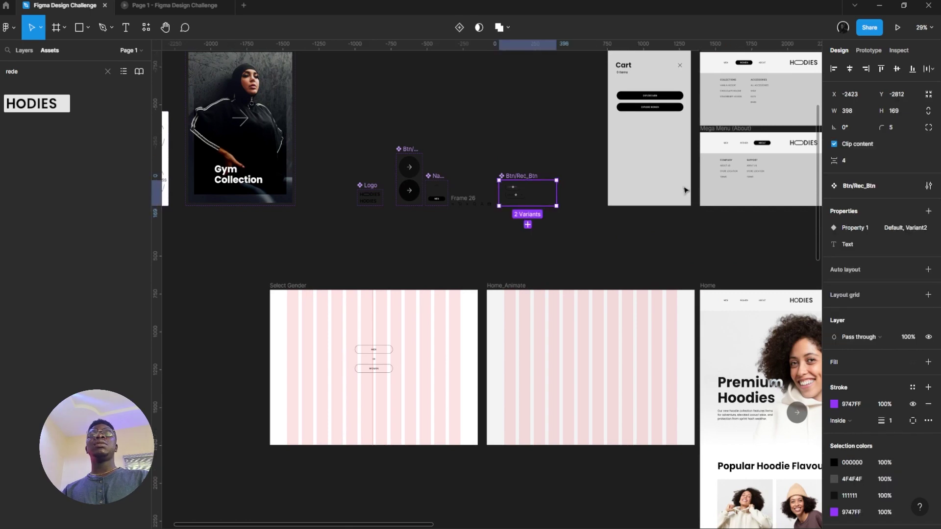
- Survey the redesigned mega menu frames and the Menu Item and Logo components above the Home (Redesign) frame
scroll(685, 189, "up", 3)
scroll(628, 193, "down", 3)
scroll(630, 195, "down", 3)
scroll(439, 198, "up", 2)
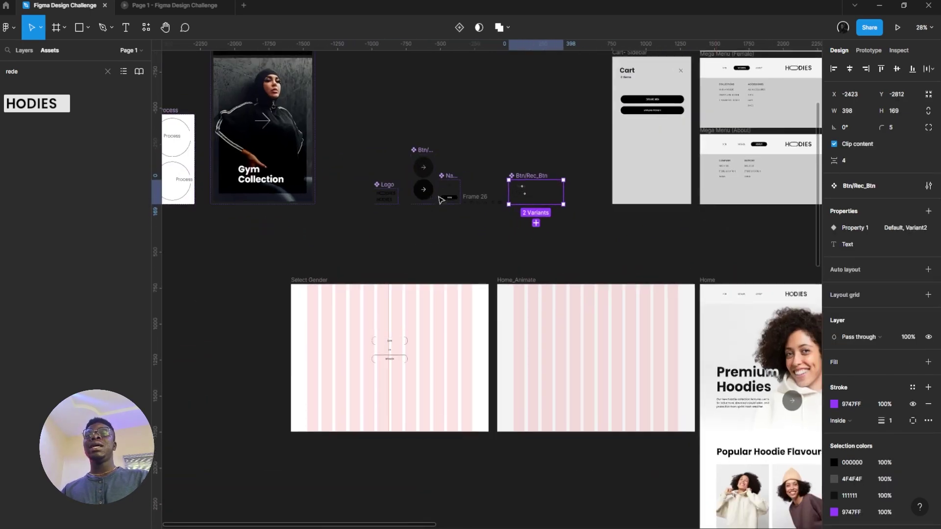
left_click_drag(670, 266, 246, 199)
left_click_drag(562, 162, 220, 243)
scroll(220, 244, "up", 5)
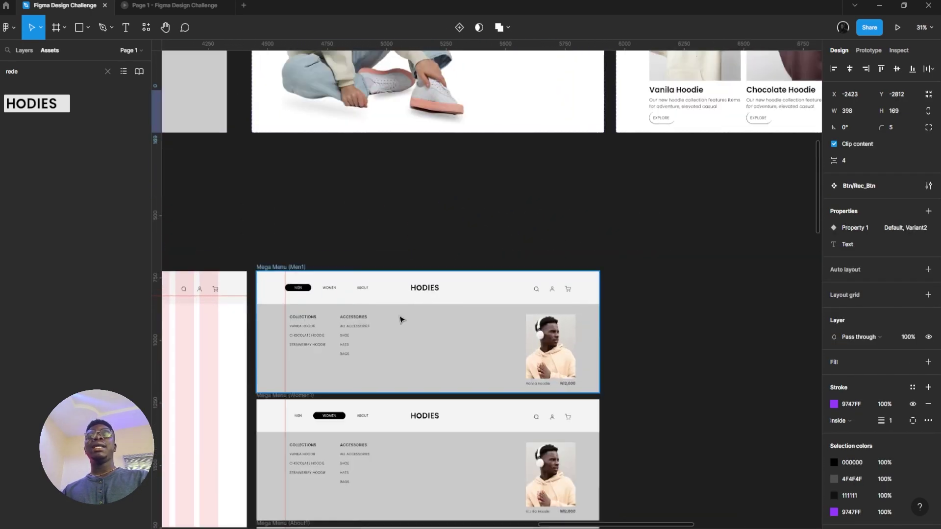
scroll(548, 416, "up", 2)
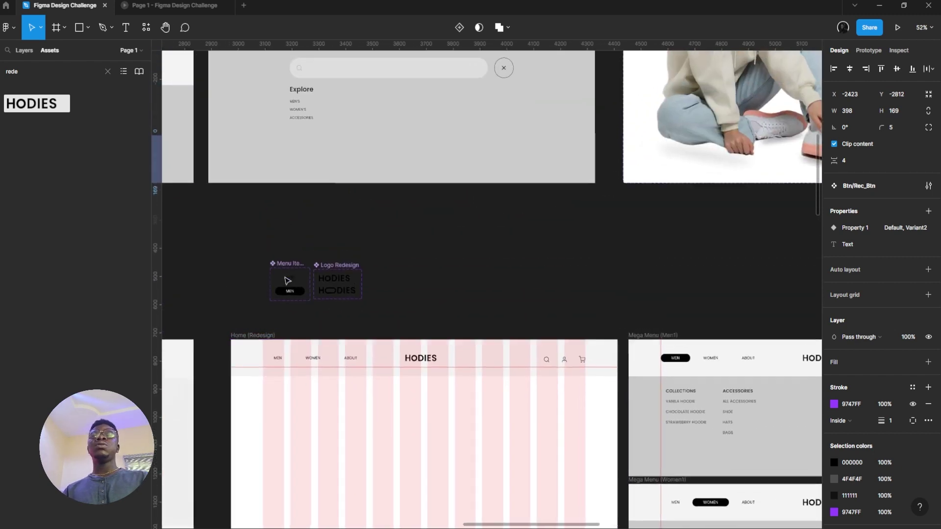
scroll(282, 269, "up", 4)
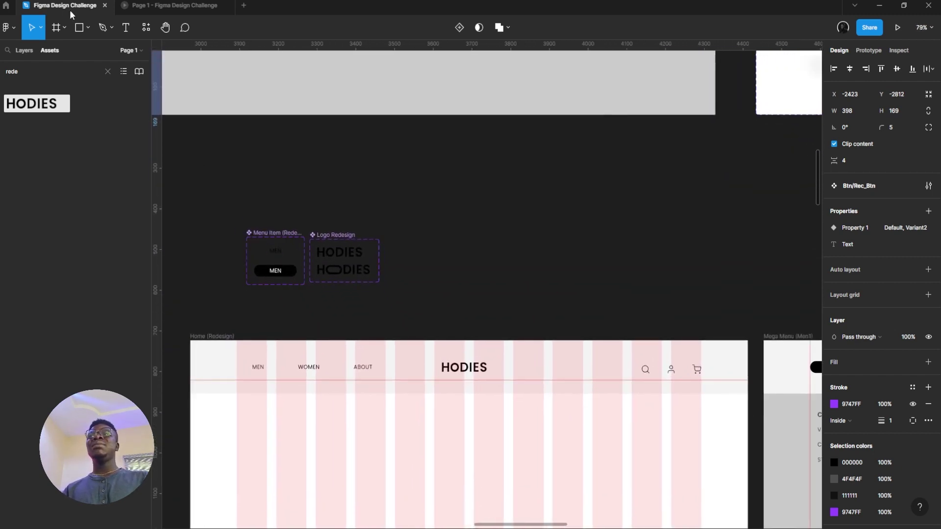
left_click(126, 27)
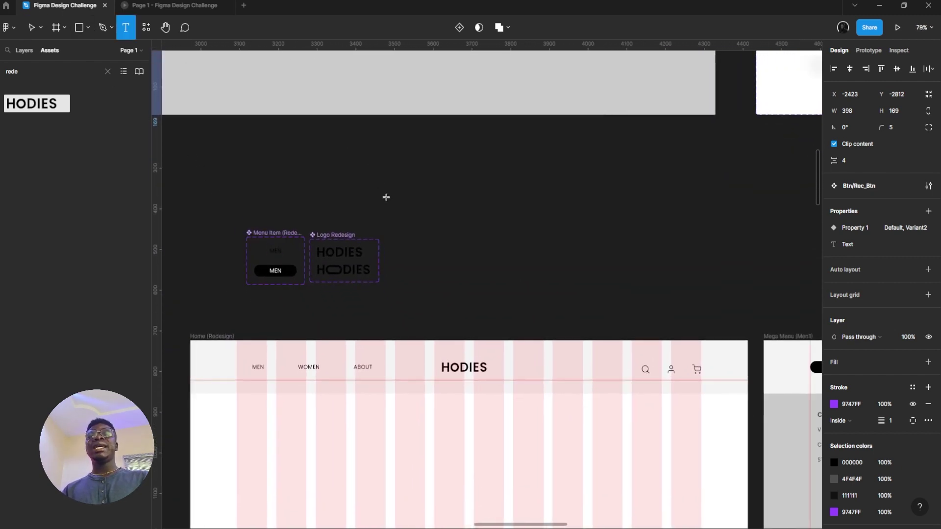
left_click(426, 279)
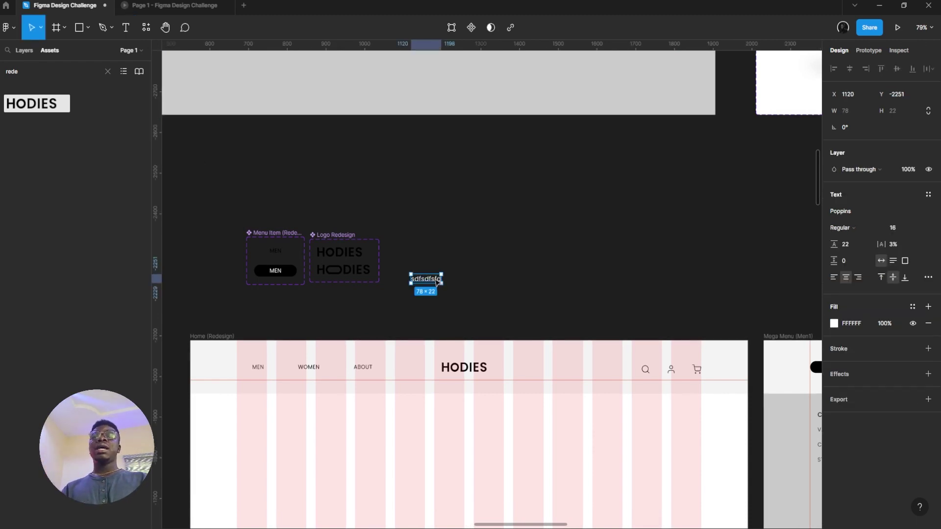
left_click_drag(437, 282, 440, 249)
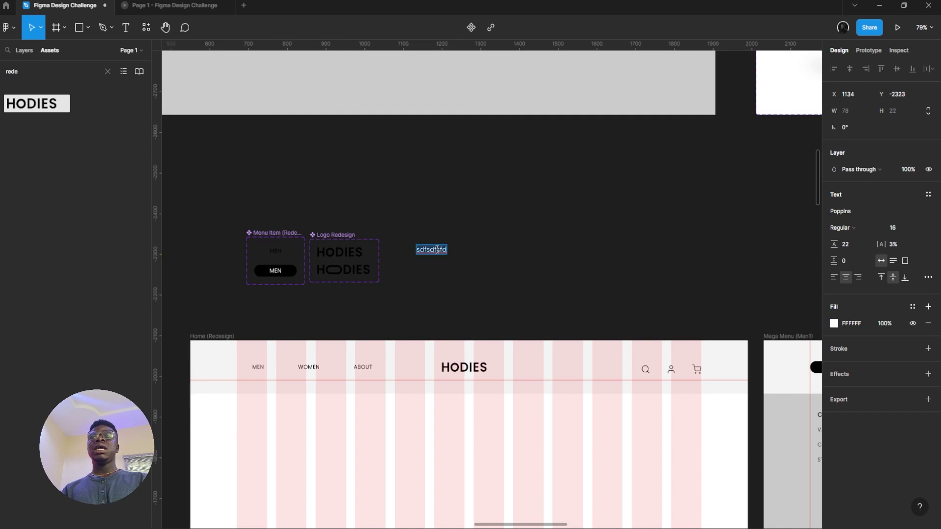
scroll(437, 249, "right", 5)
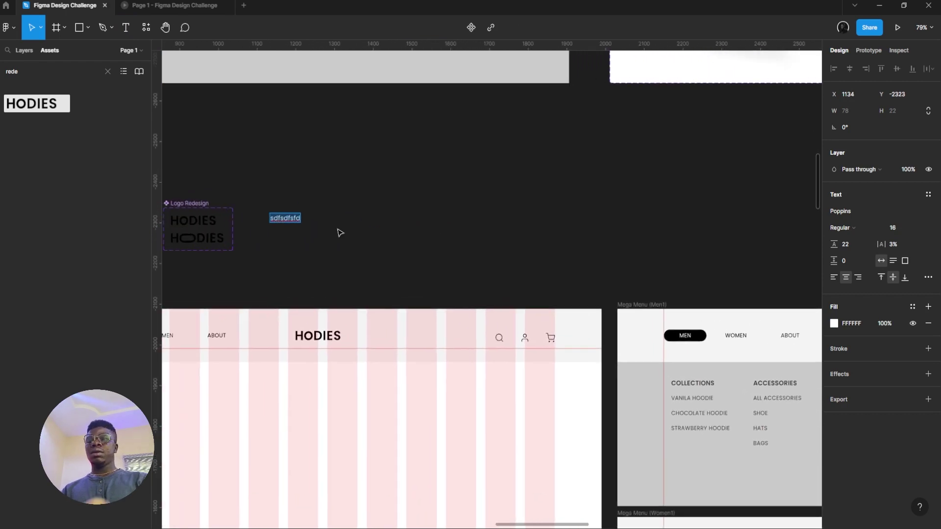
key("Delete")
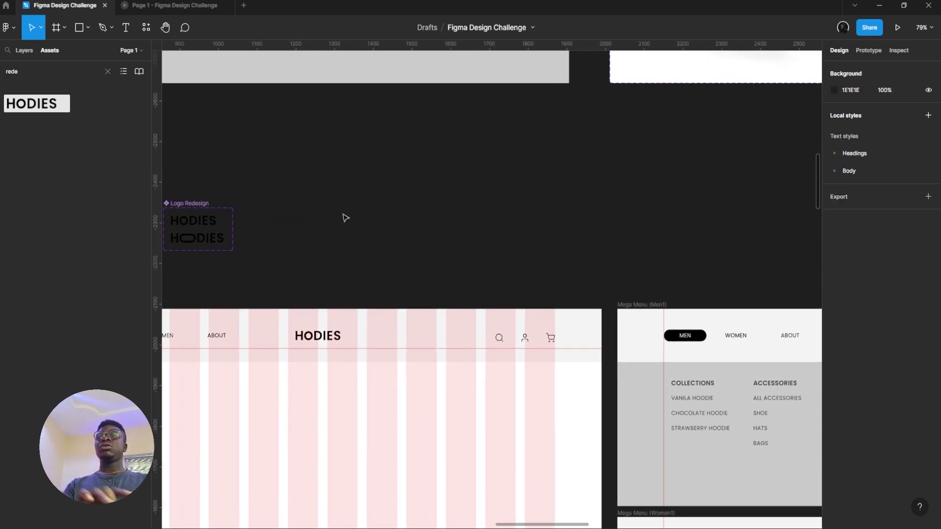
- Find the vanila hoodie component set beside the original Navigation component and select it
scroll(404, 238, "down", 5)
scroll(324, 226, "up", 5)
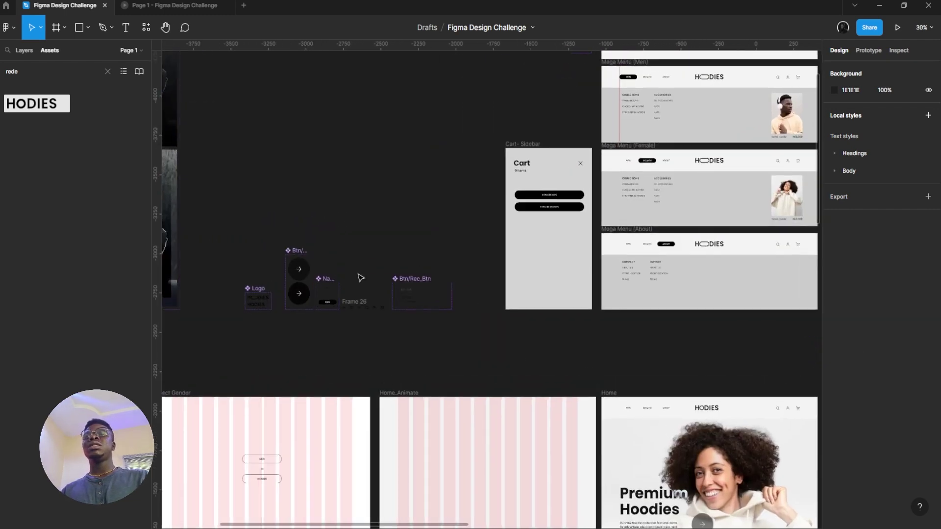
scroll(495, 211, "up", 1)
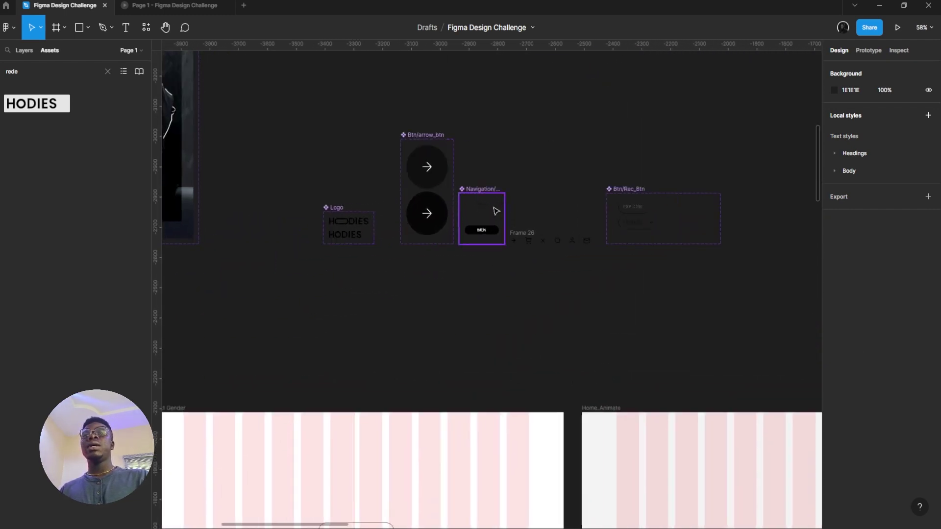
scroll(495, 211, "down", 6)
left_click_drag(516, 284, 701, 370)
left_click_drag(576, 340, 165, 399)
scroll(430, 191, "up", 3)
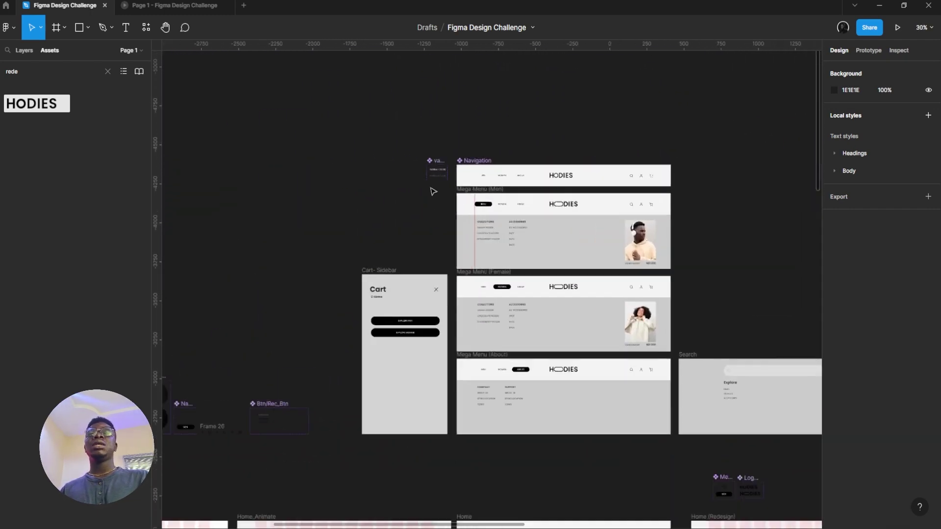
left_click(435, 158)
- Paste the vanila hoodie component set among the redesigned mega menus and place it just outside the Mega Menu (Men1) frame
left_click_drag(667, 227, 91, 111)
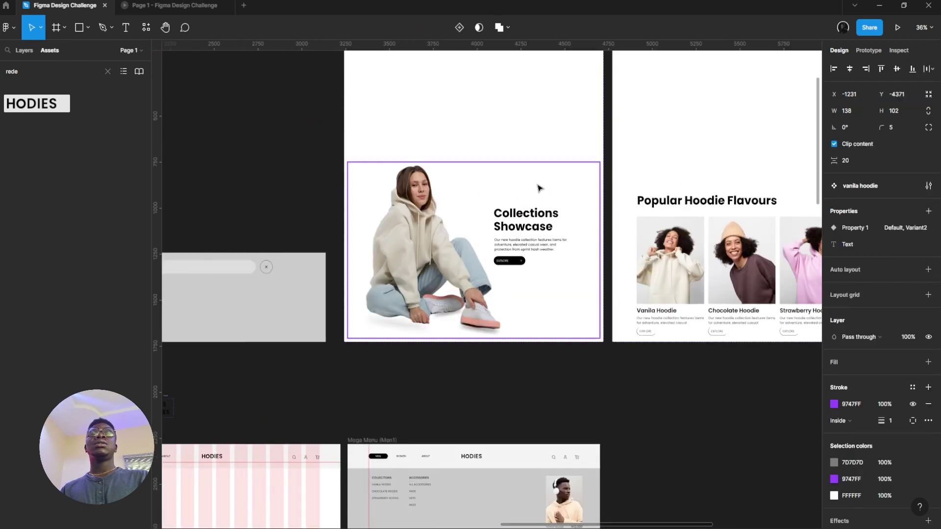
left_click(434, 260)
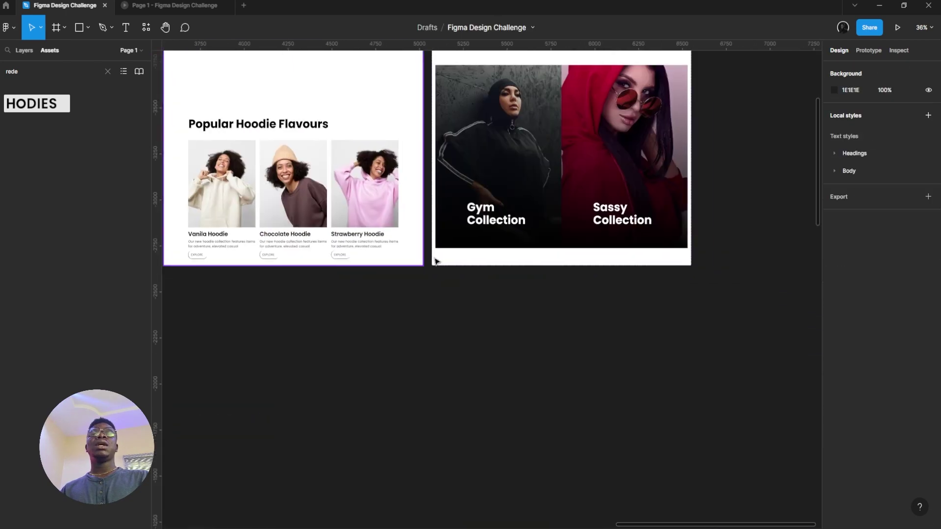
scroll(435, 260, "down", 3)
left_click_drag(216, 347, 502, 206)
scroll(500, 208, "up", 3)
key("ctrl+v")
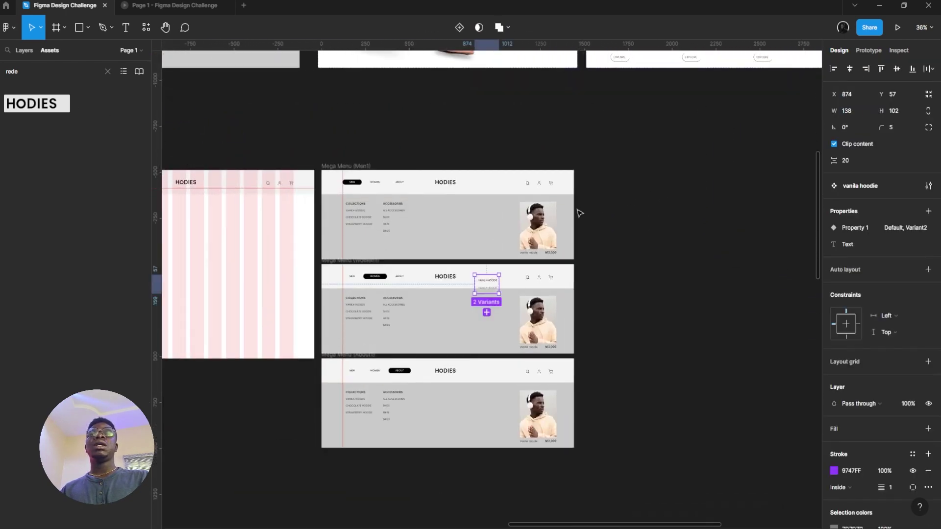
scroll(565, 219, "up", 2)
left_click_drag(444, 305, 606, 158)
scroll(618, 157, "up", 5)
- Inspect the Default and Variant2 frames of the vanila hoodie component set and compare their size and colors
left_click(551, 162)
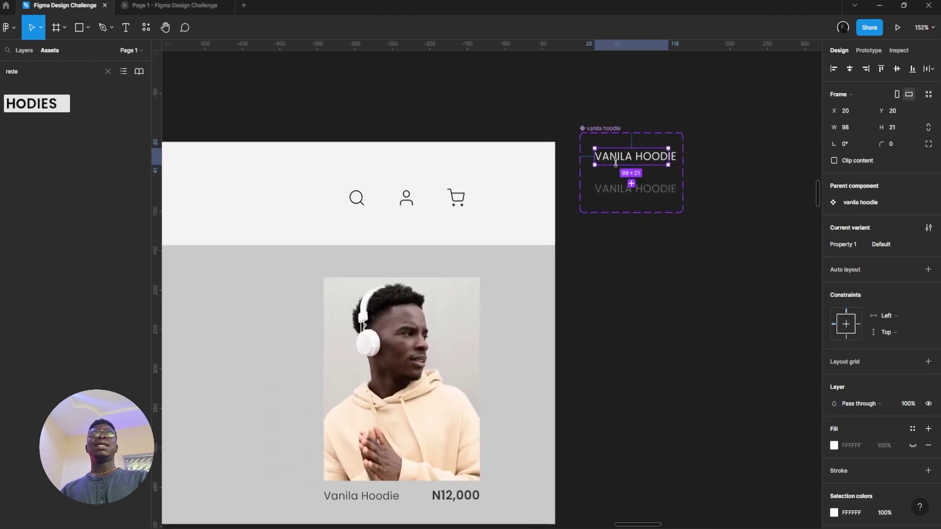
scroll(618, 163, "down", 3)
left_click_drag(582, 212, 719, 216)
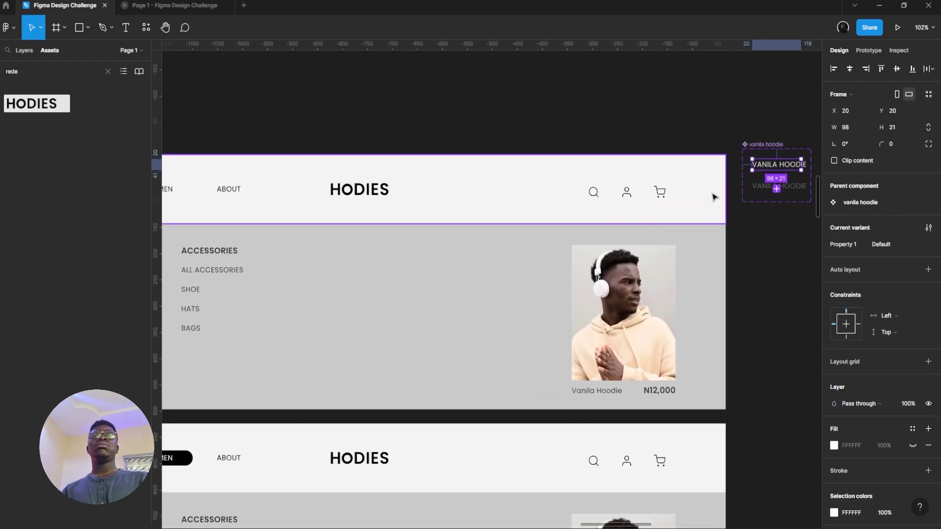
scroll(591, 151, "up", 6)
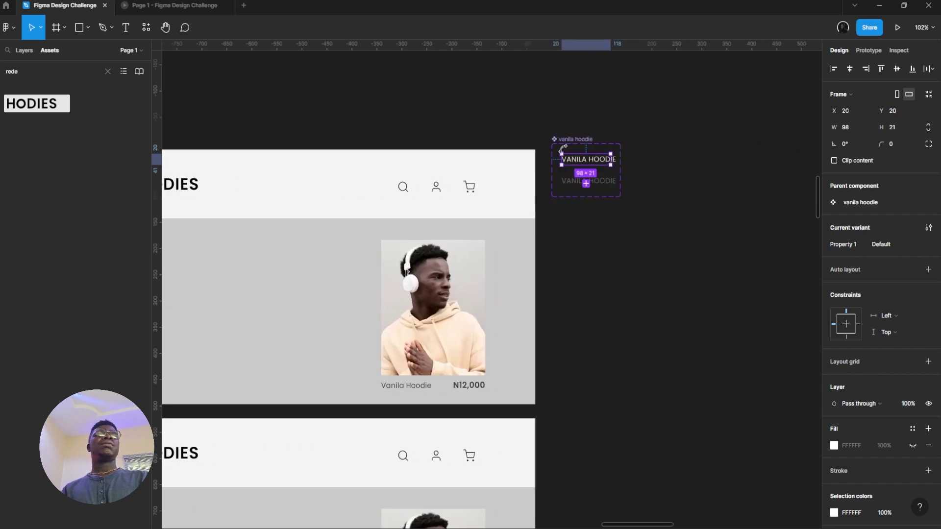
left_click(588, 251)
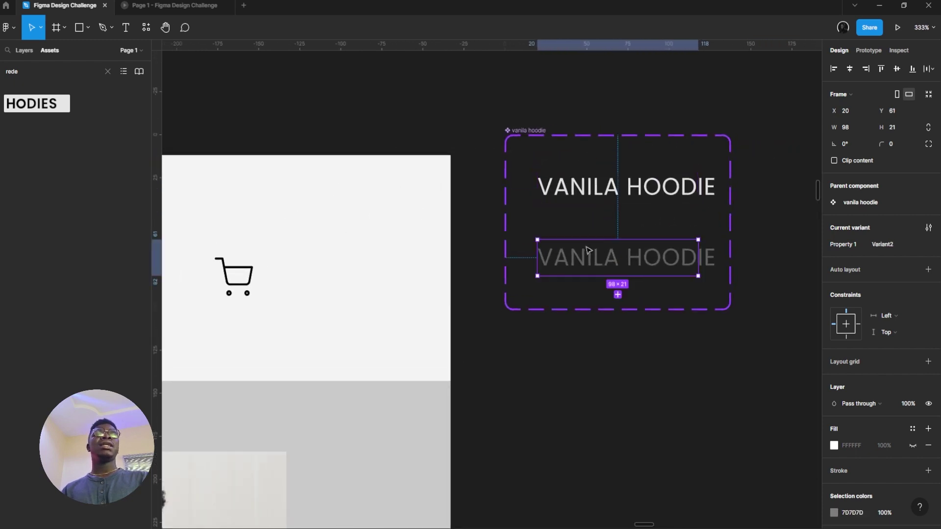
left_click(614, 203)
scroll(602, 244, "down", 3)
left_click(594, 252)
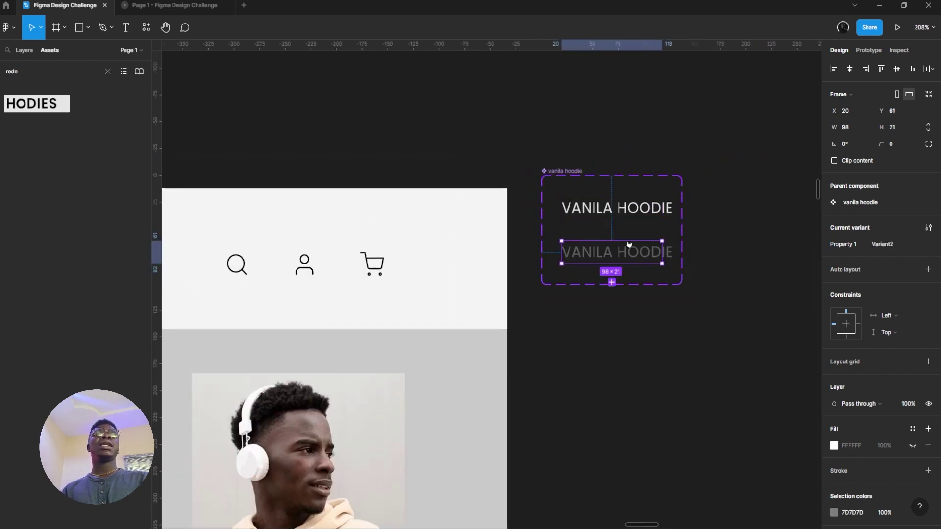
- Select the VANILA HOODIE link under COLLECTIONS in Mega Menu (Men1) to check its component properties
scroll(691, 180, "down", 4)
left_click_drag(490, 218, 567, 194)
scroll(460, 216, "down", 3)
left_click_drag(461, 216, 578, 198)
left_click(230, 228)
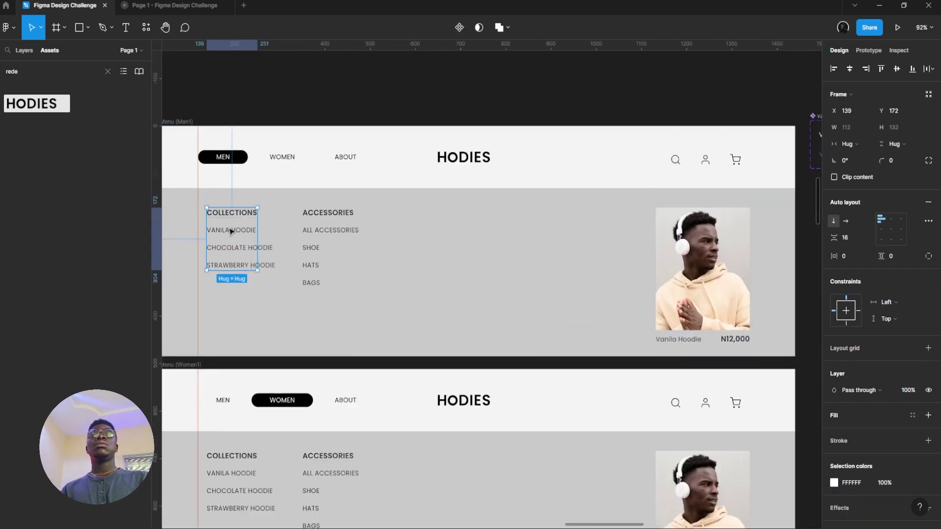
left_click(237, 228)
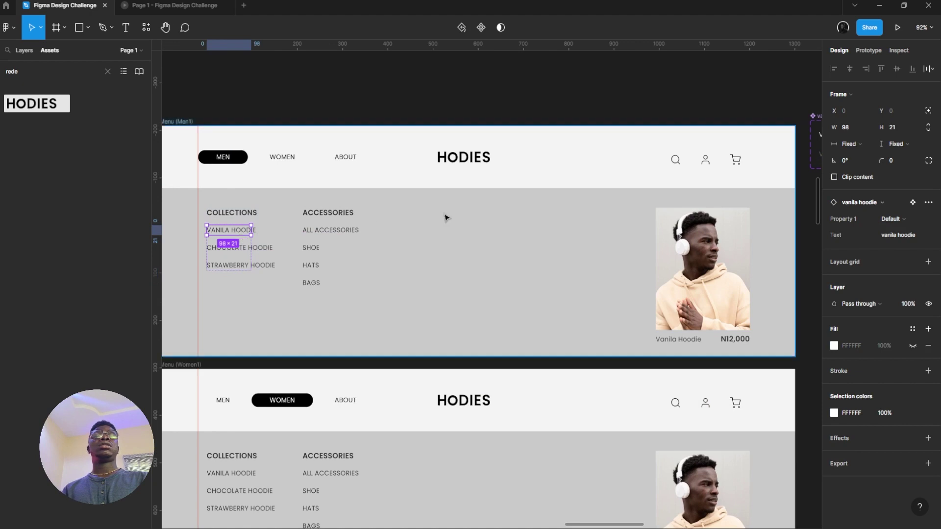
- Try adding a third variant to the vanila hoodie component set, and undo the addition
scroll(525, 206, "right", 5)
left_click(610, 138)
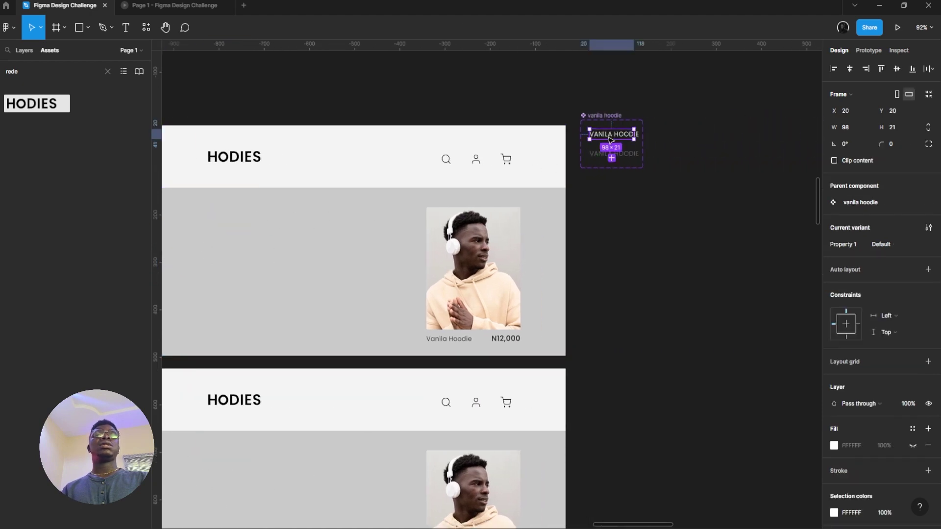
left_click(613, 158)
left_click(626, 158)
key("ctrl+z")
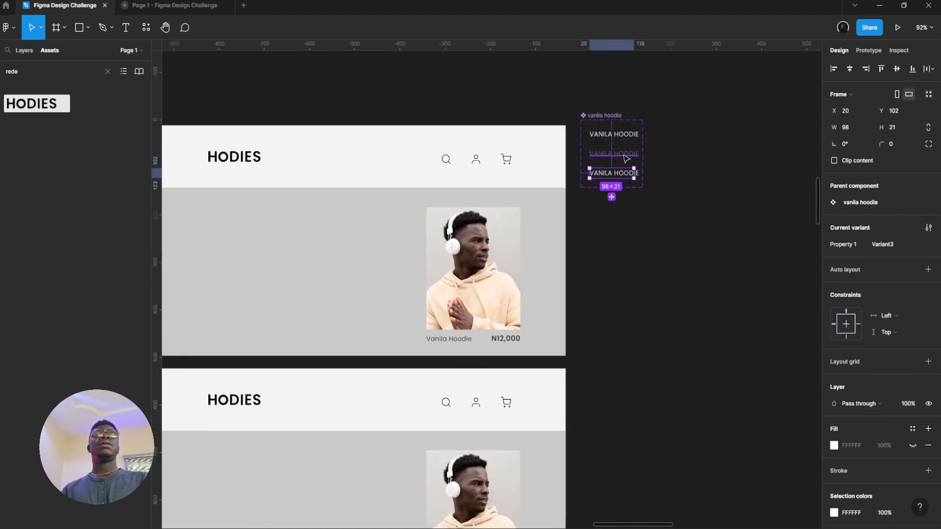
key("ctrl+z")
- Move the vanila hoodie component set into Mega Menu (Men1), in the empty area between the ACCESSORIES column and the product image
left_click_drag(608, 117, 694, 165)
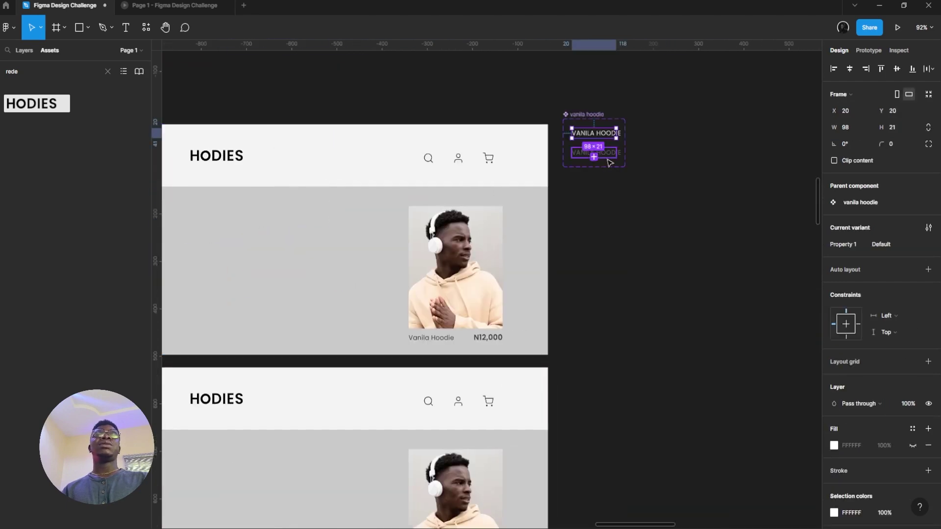
left_click_drag(602, 114, 229, 206)
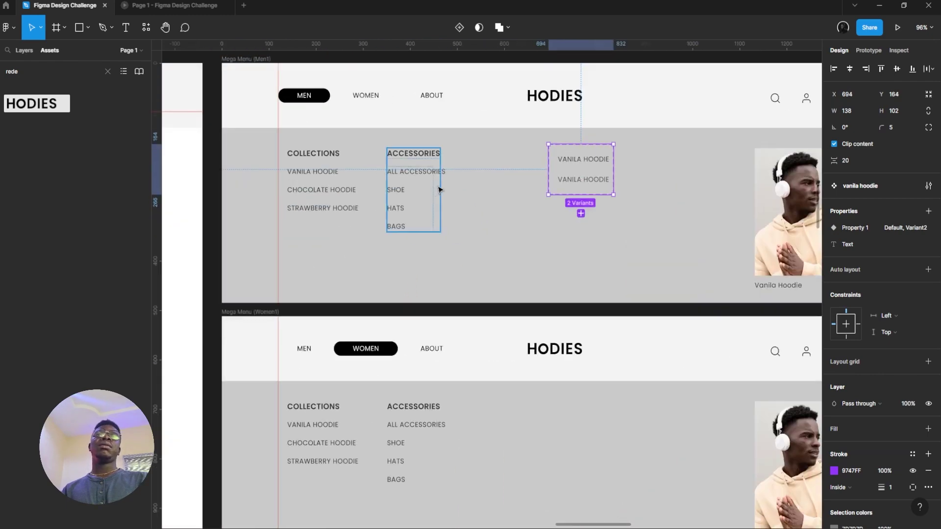
scroll(575, 168, "up", 10)
scroll(614, 191, "down", 6)
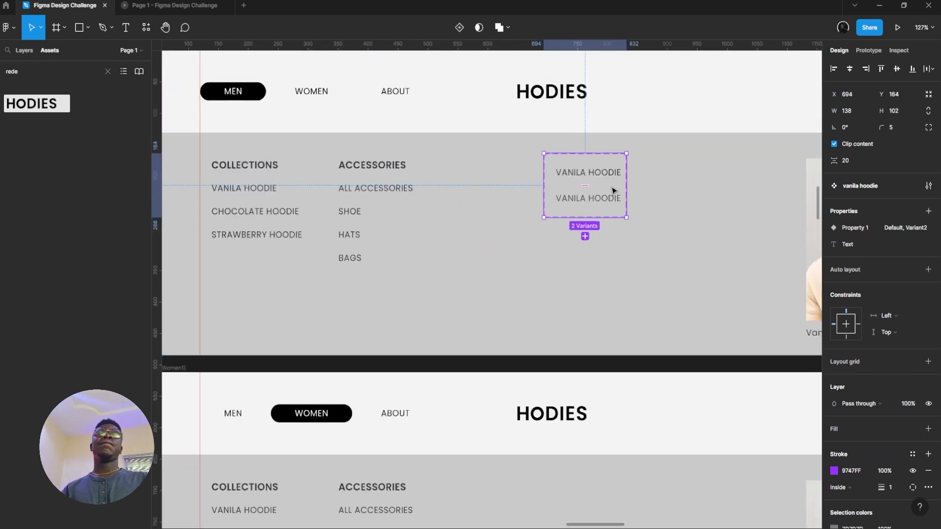
- Set the blend mode of the Default variant's text in the vanila hoodie component set to Pass through
left_click(613, 181)
scroll(854, 387, "down", 3)
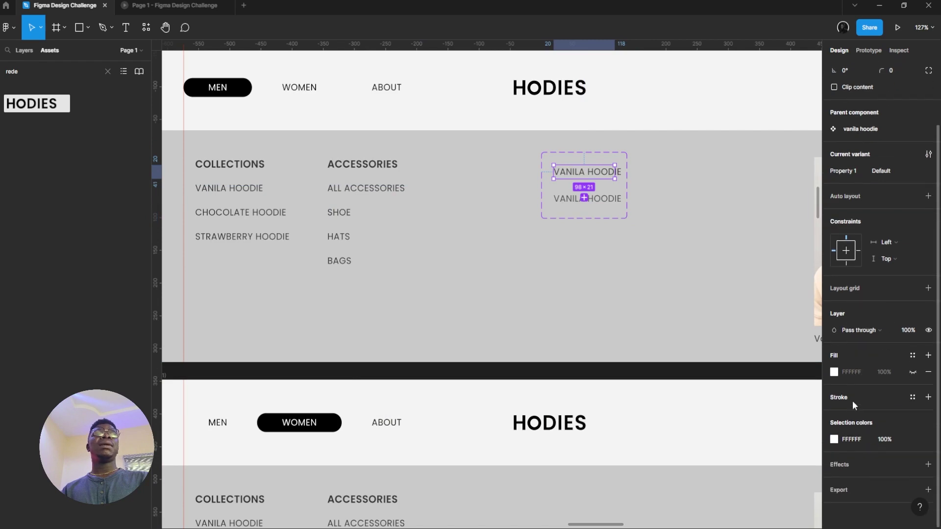
left_click(595, 178)
left_click_drag(595, 178, 357, 165)
double_click(355, 161)
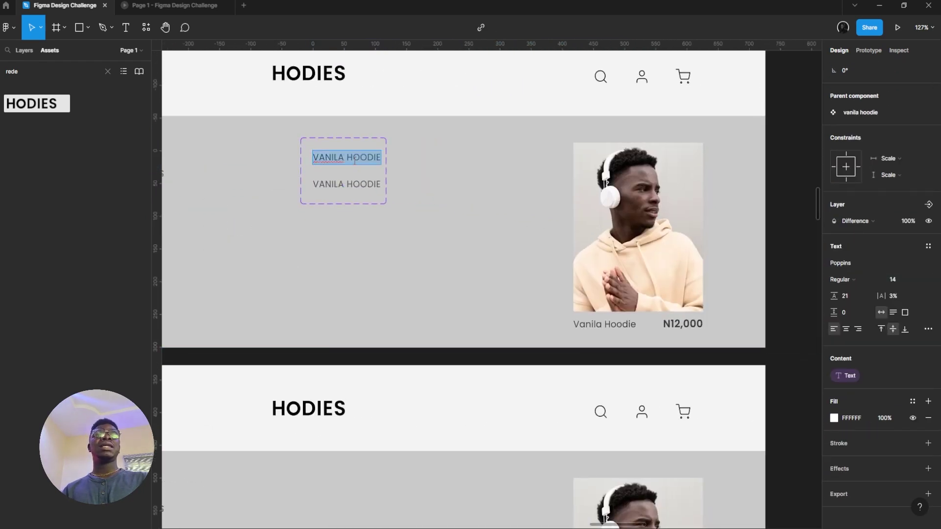
key("Escape")
scroll(394, 174, "down", 5)
scroll(504, 172, "up", 4)
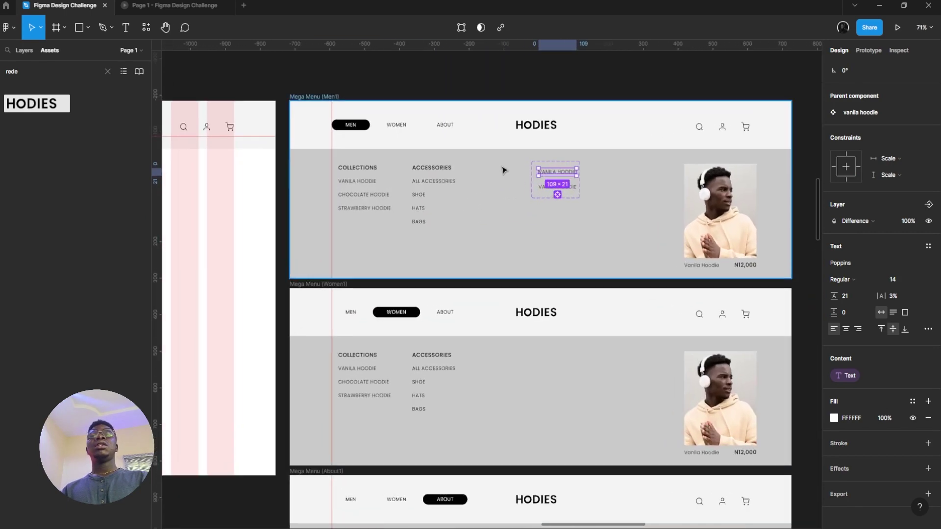
left_click_drag(548, 167, 468, 153)
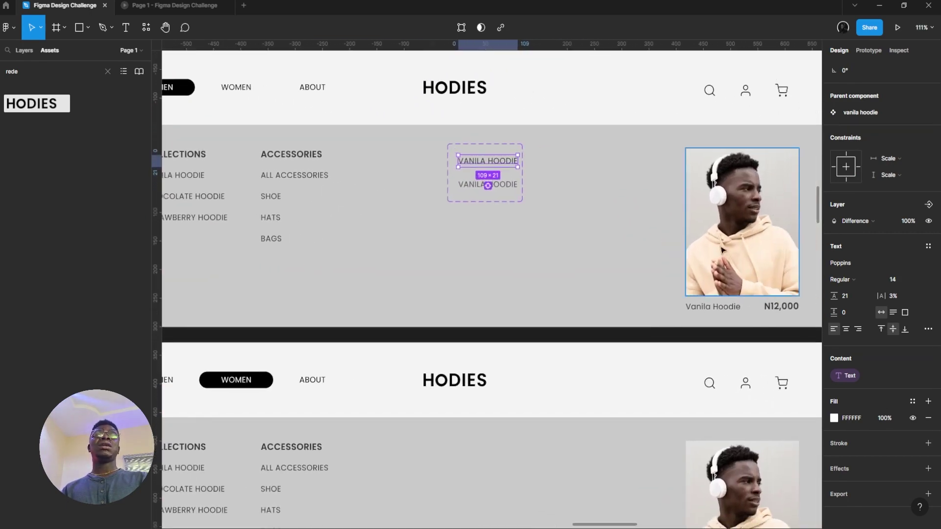
left_click_drag(392, 252, 577, 311)
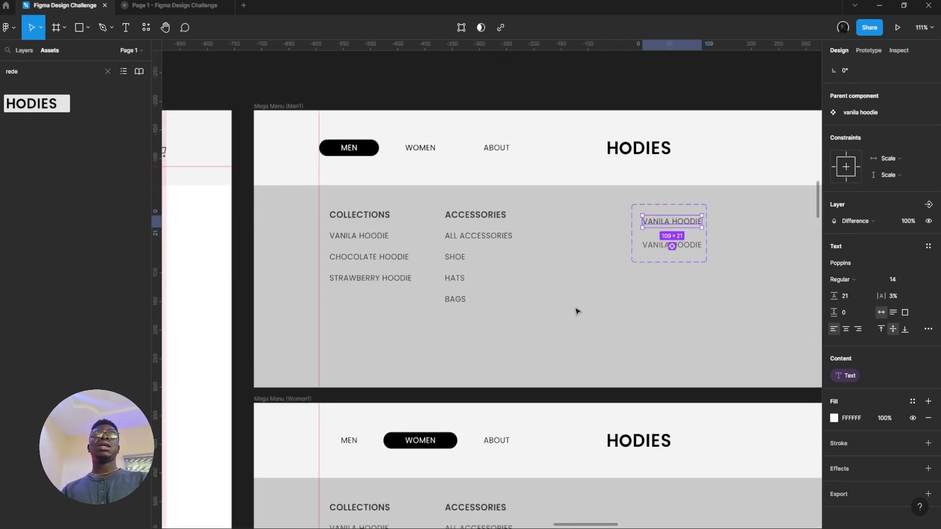
left_click(881, 221)
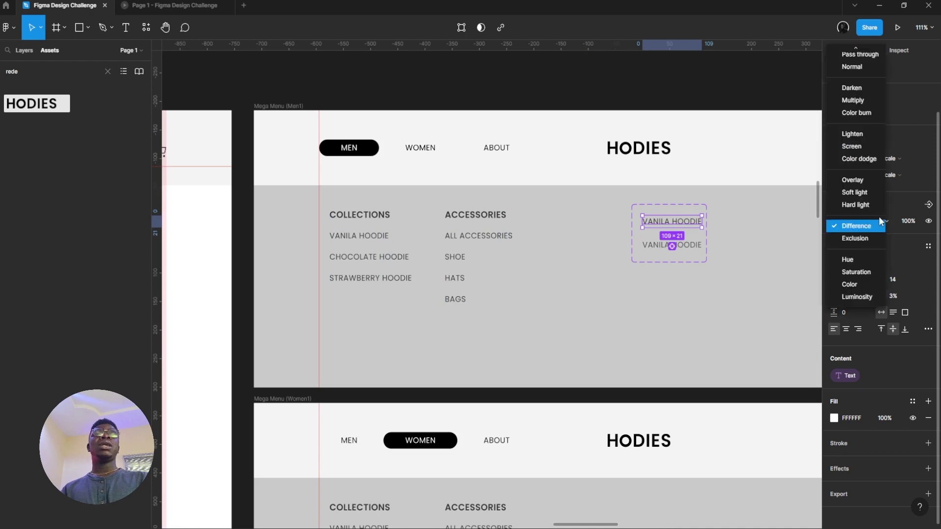
left_click(872, 54)
scroll(590, 273, "right", 5)
scroll(590, 272, "down", 1)
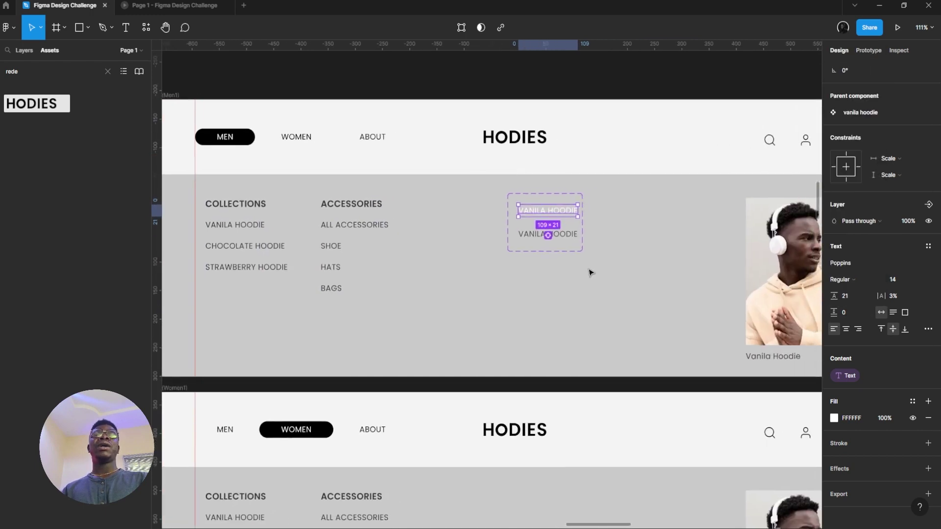
- Set the blend mode of the Variant2 text in the vanila hoodie component set to Normal
left_click(567, 238)
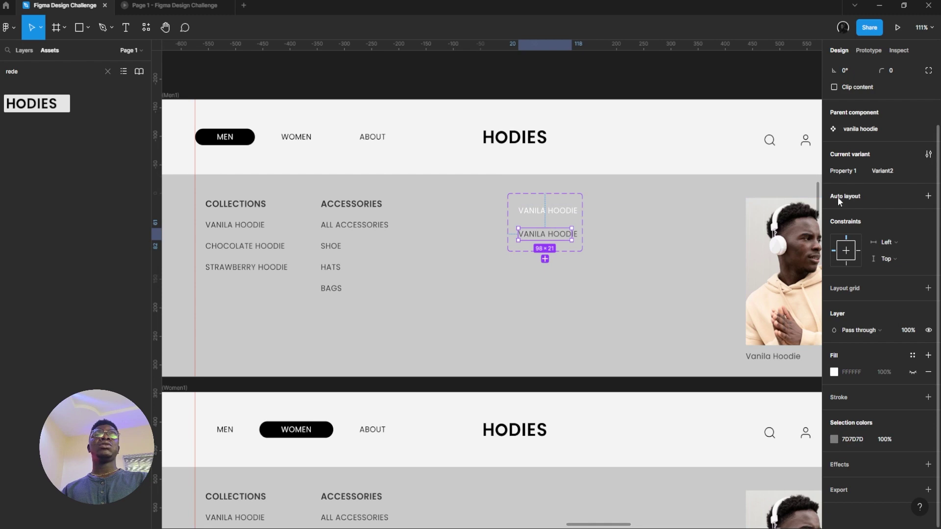
key("Return")
left_click(640, 230)
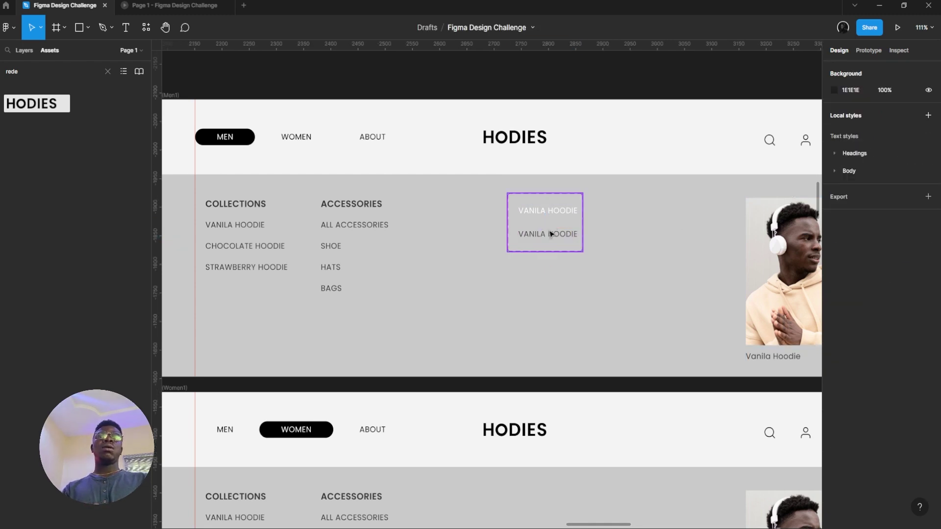
double_click(551, 234)
left_click(859, 277)
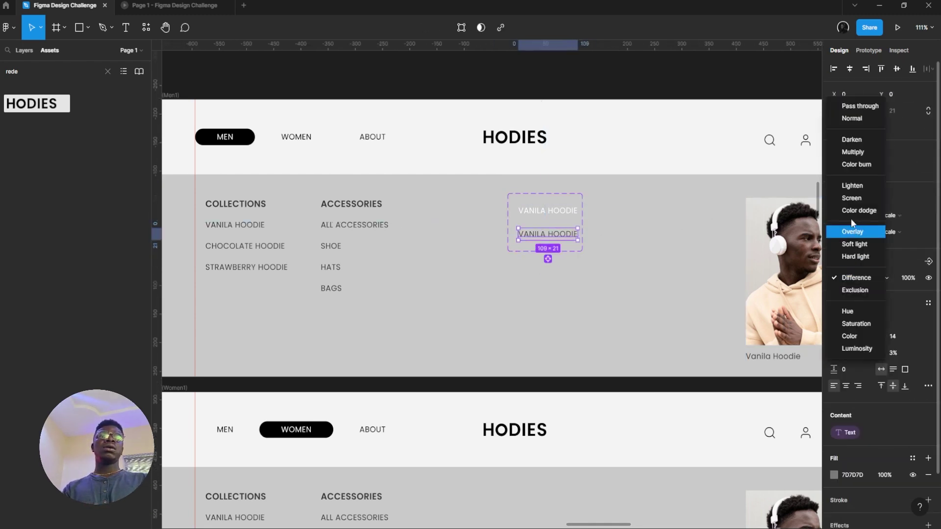
left_click(858, 119)
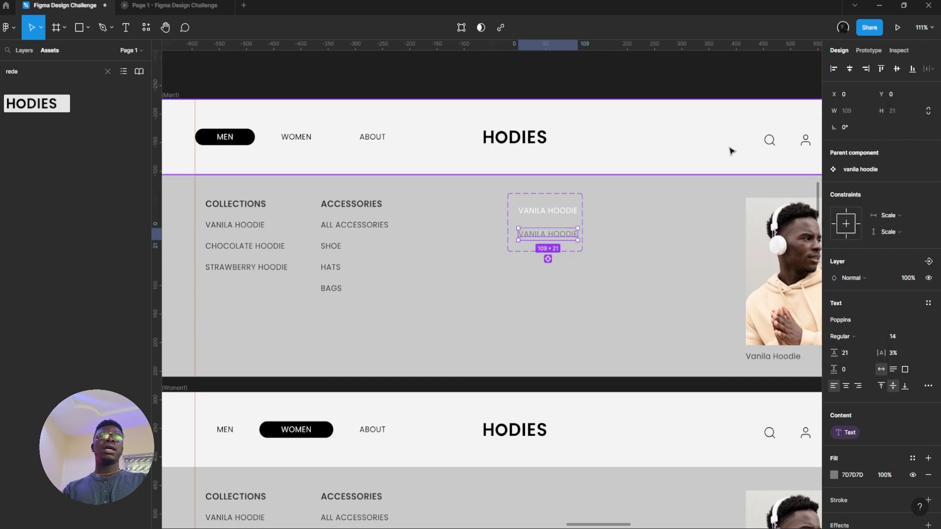
- Recolor the variant texts of the vanila hoodie set, Variant2 to 5E5E5E and Default to 181818
left_click(563, 212, "shift")
scroll(866, 397, "down", 3)
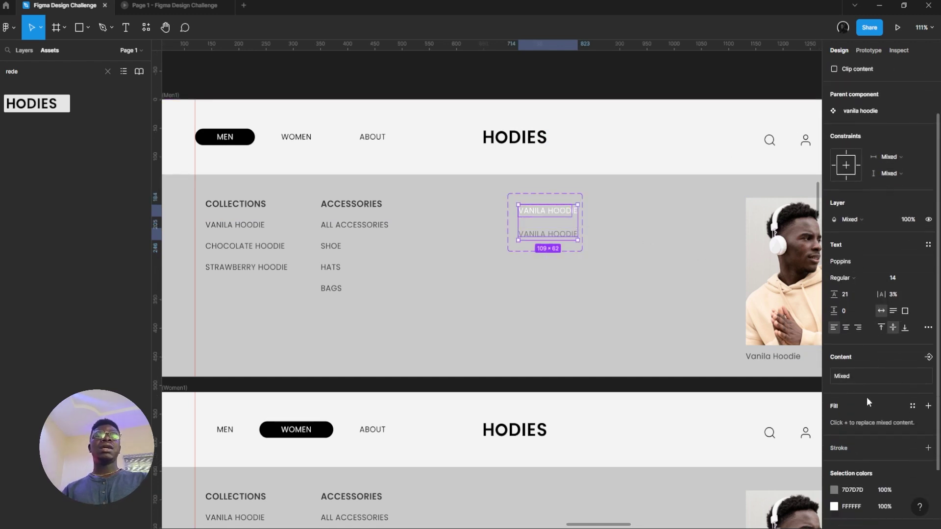
left_click(834, 462)
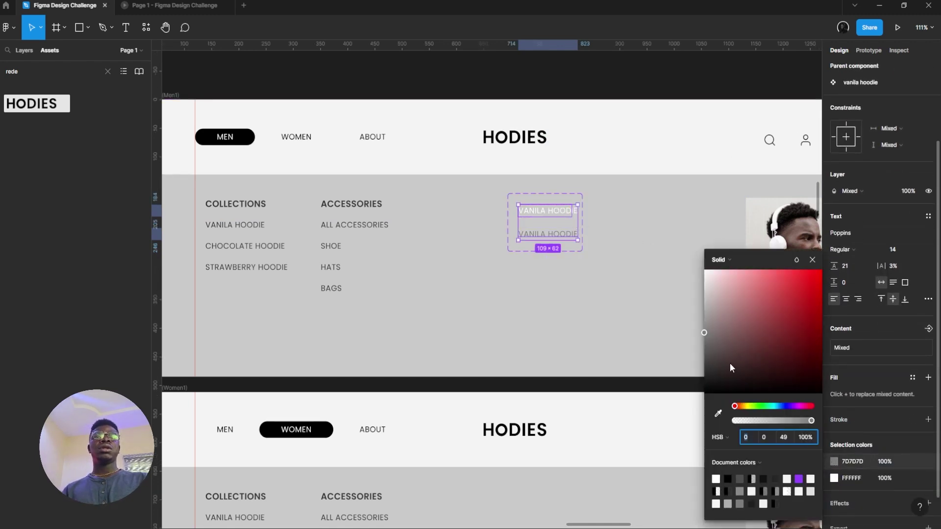
left_click_drag(731, 363, 694, 352)
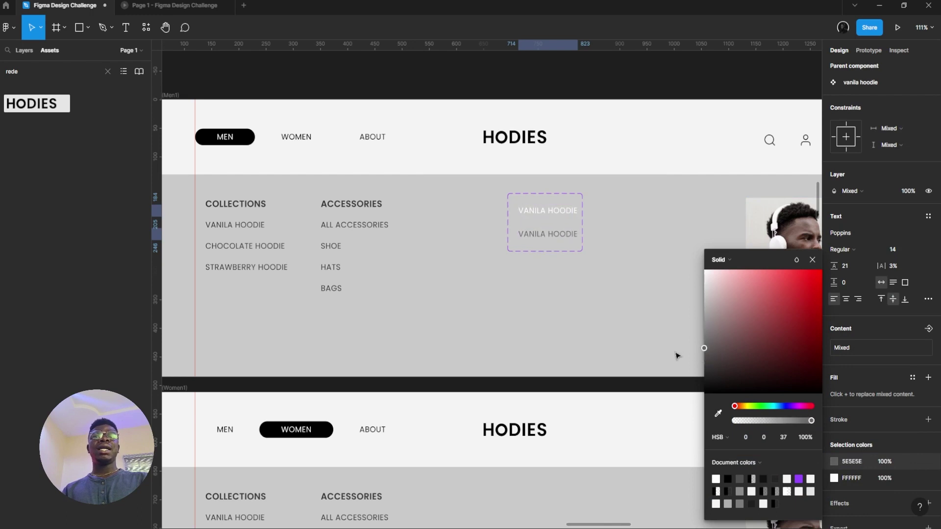
left_click(835, 478)
left_click_drag(736, 343, 672, 382)
left_click_drag(572, 363, 442, 332)
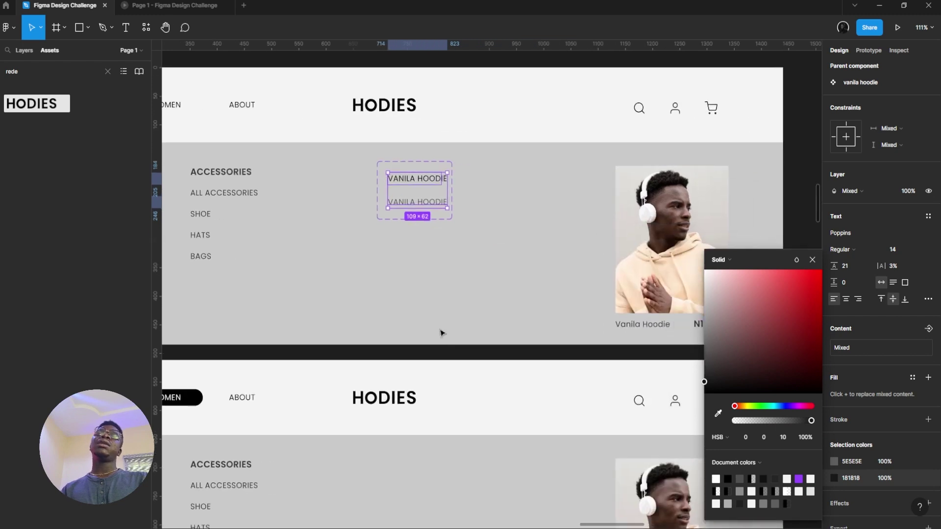
key("Escape")
- Try moving the vanila hoodie component set out of Mega Menu (Men1), and undo the move
left_click(398, 162)
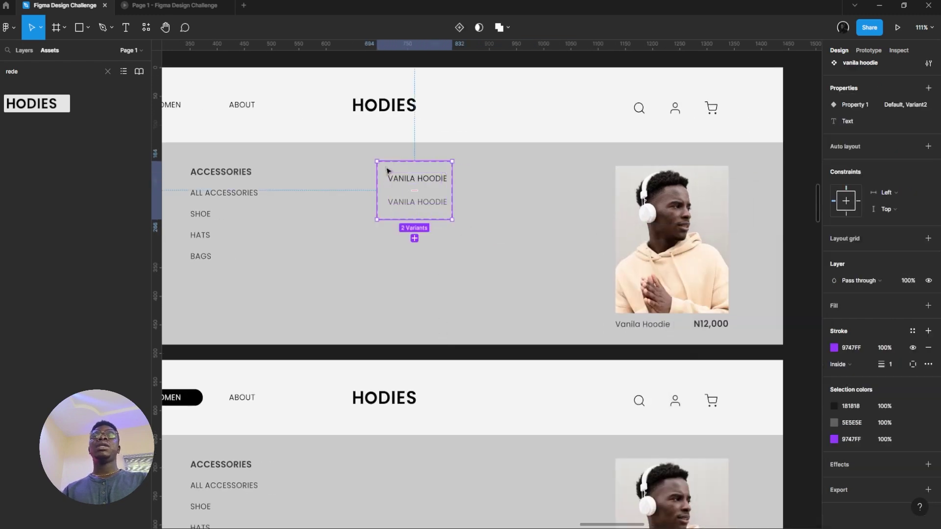
left_click_drag(391, 189, 809, 196)
scroll(784, 196, "up", 2, "ctrl")
left_click_drag(752, 200, 686, 206)
key("ctrl+z")
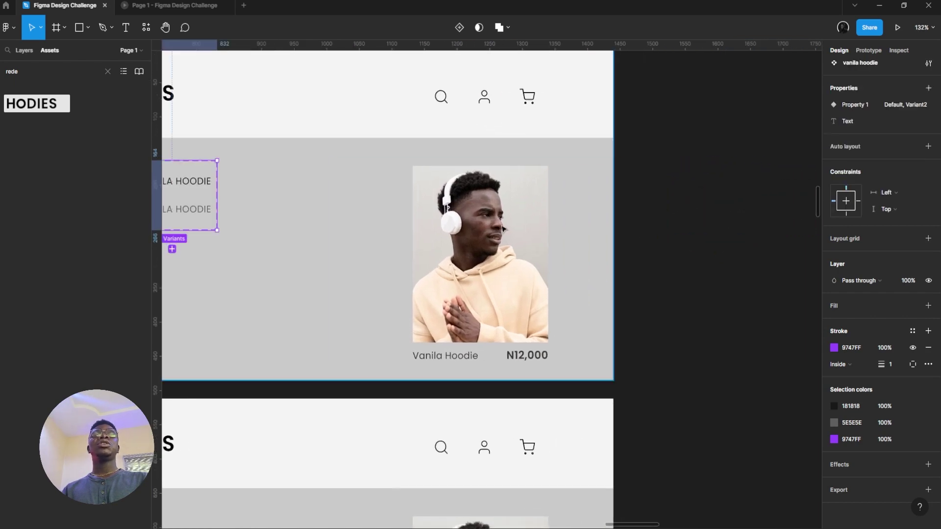
- Try linking the content of both VANILA HOODIE variants to the existing Text property
left_click_drag(167, 229, 556, 201)
scroll(618, 244, "up", 3, "ctrl")
double_click(655, 188)
left_click(659, 229, "shift")
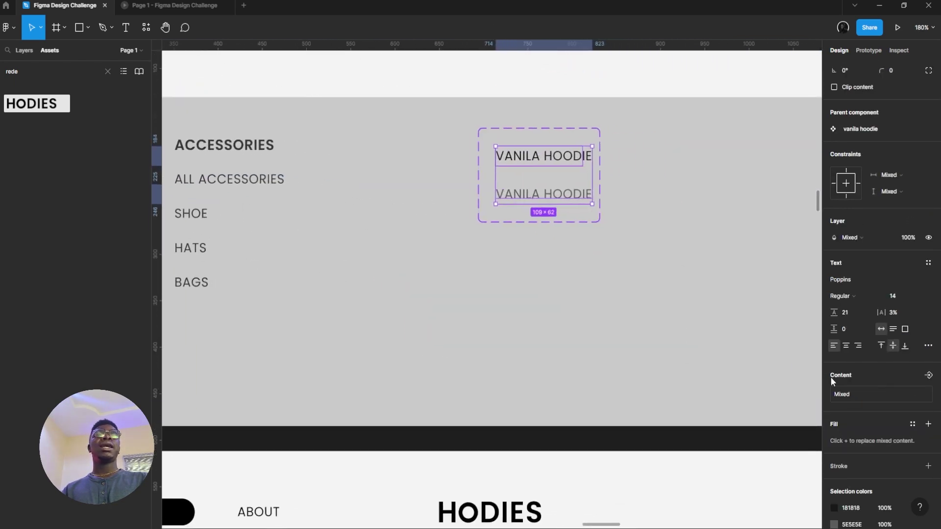
left_click(929, 375)
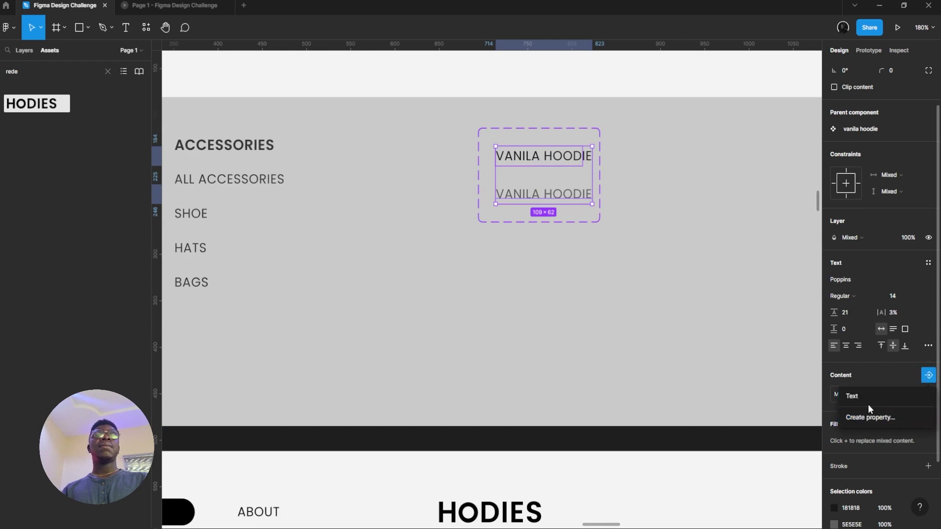
left_click(868, 400)
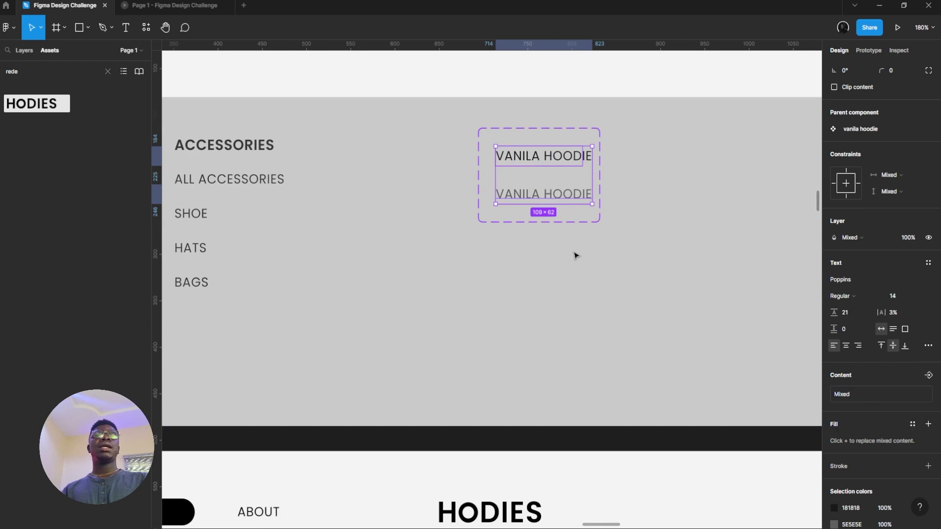
left_click(930, 381)
left_click(875, 392)
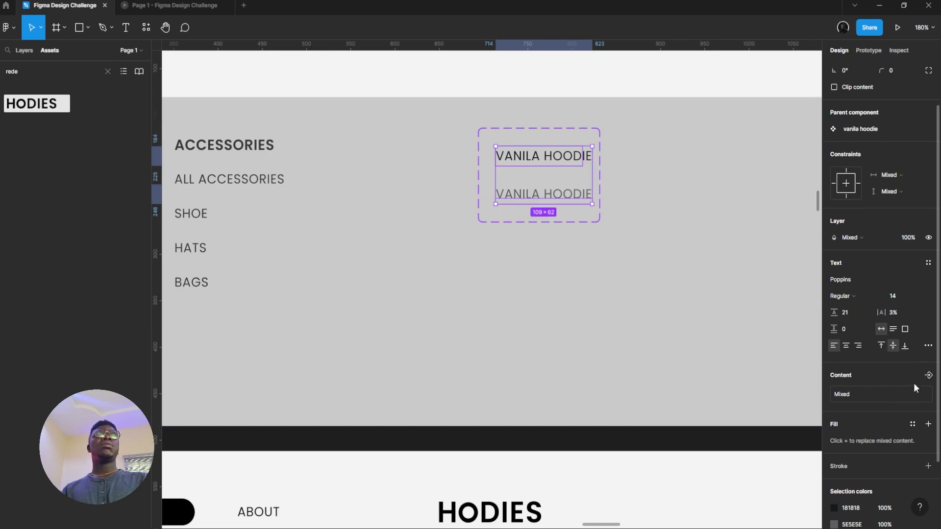
- Create a text component property named Text 2 with the value VANILA HOODIE for the selected variants
left_click(930, 379)
left_click(841, 414)
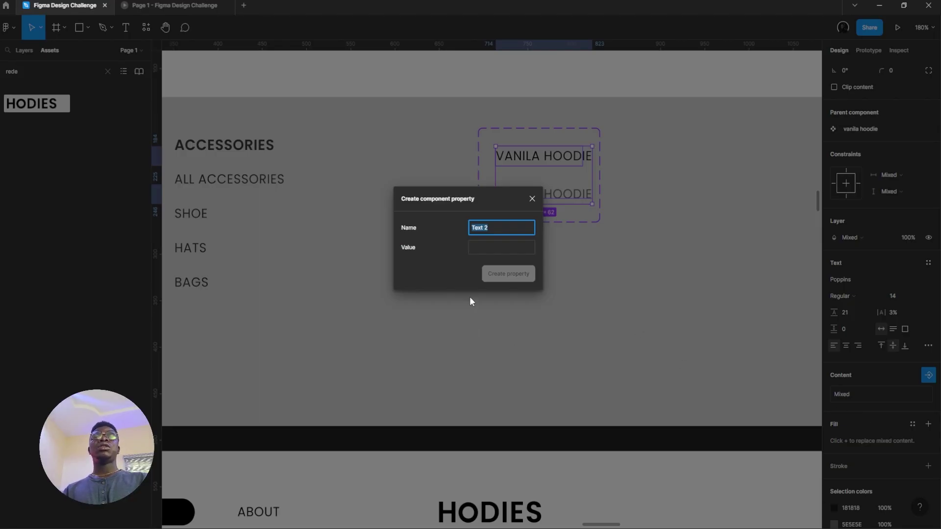
type("aas")
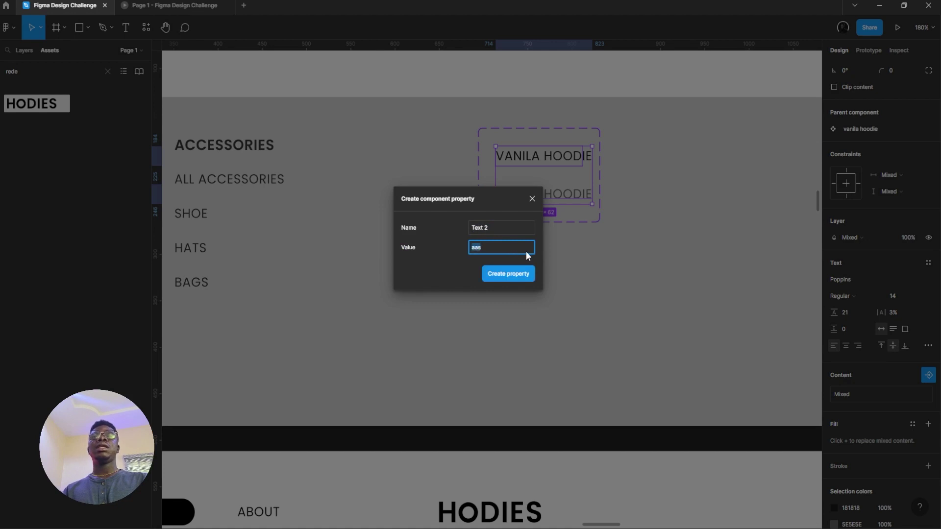
type("Vanil")
key("ctrl+a")
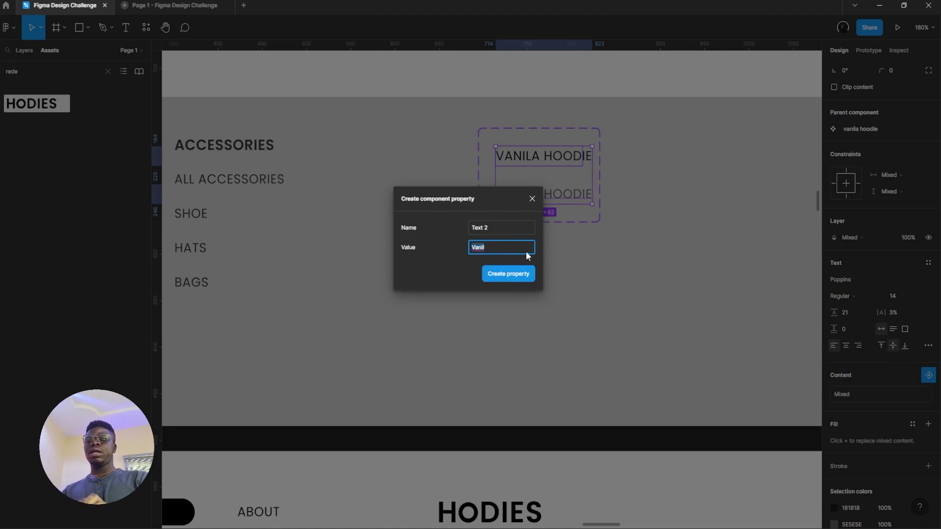
type("VANILA HOODIE")
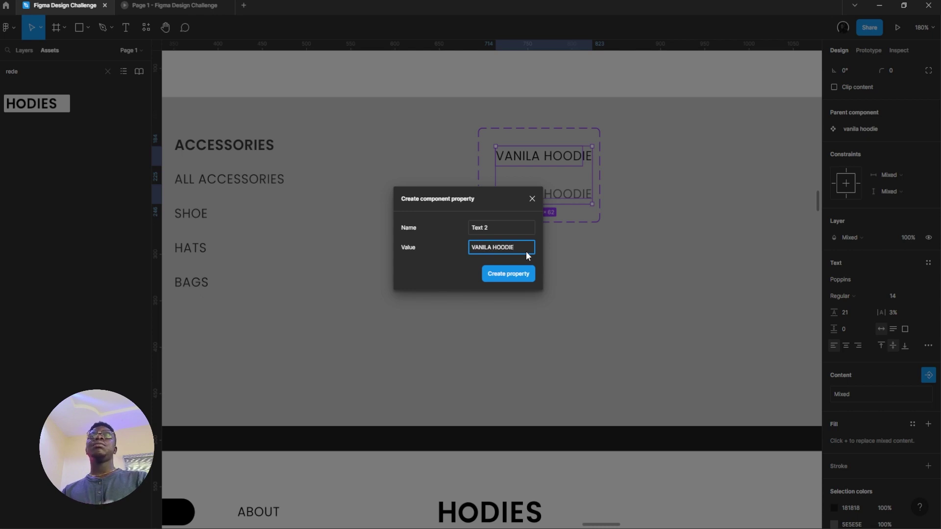
left_click(493, 276)
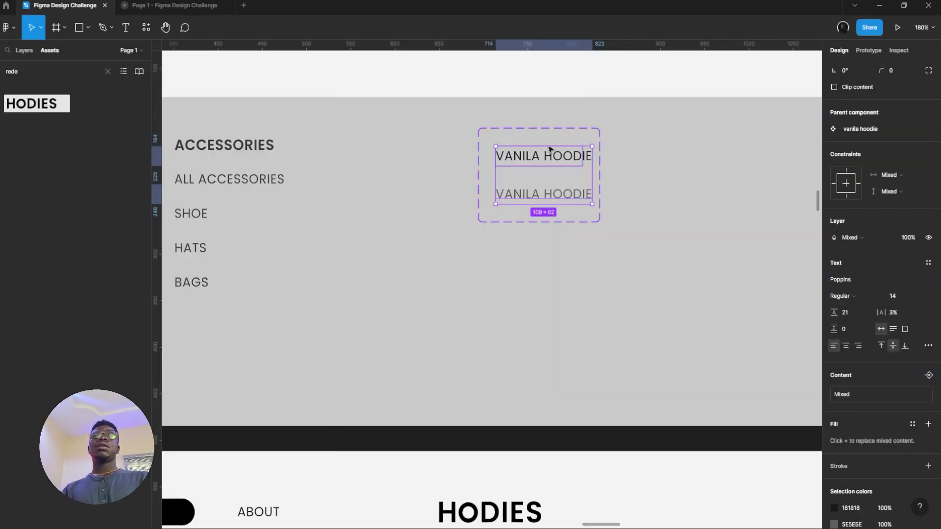
- Move the vanila hoodie component set out of Mega Menu (Men1) onto the empty canvas beside its product image side
left_click_drag(729, 268, 472, 225)
left_click_drag(573, 358, 590, 378)
scroll(549, 412, "down", 4)
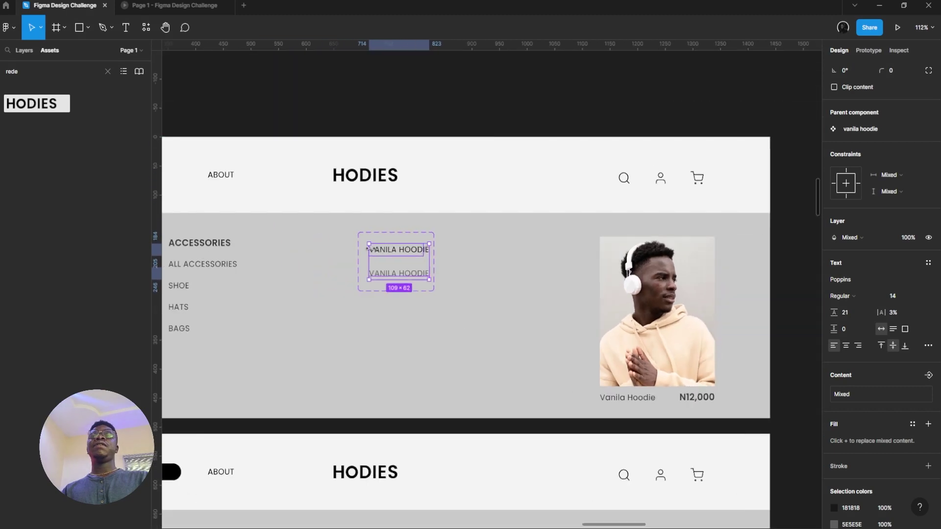
left_click(367, 237)
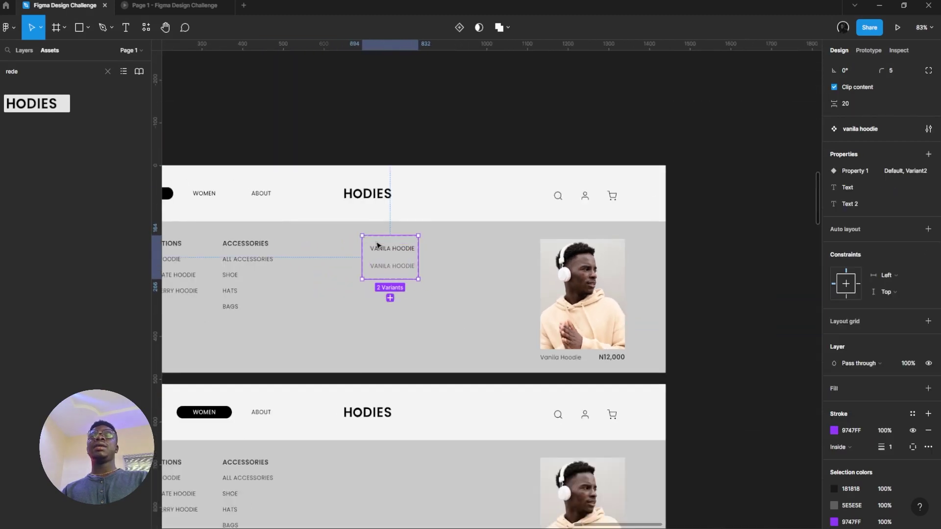
left_click_drag(376, 245, 370, 272)
- Try placing a Default vanila hoodie instance in Mega Menu (Men1) with the text SADFSDFD, and undo both changes
left_click(723, 220)
left_click(907, 196)
type("SADFSDFD")
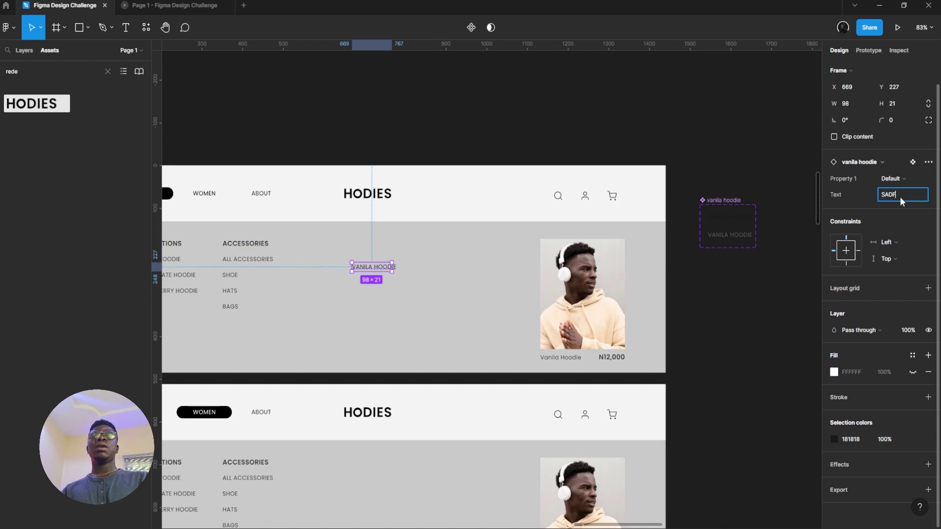
key("Return")
key("ctrl+z")
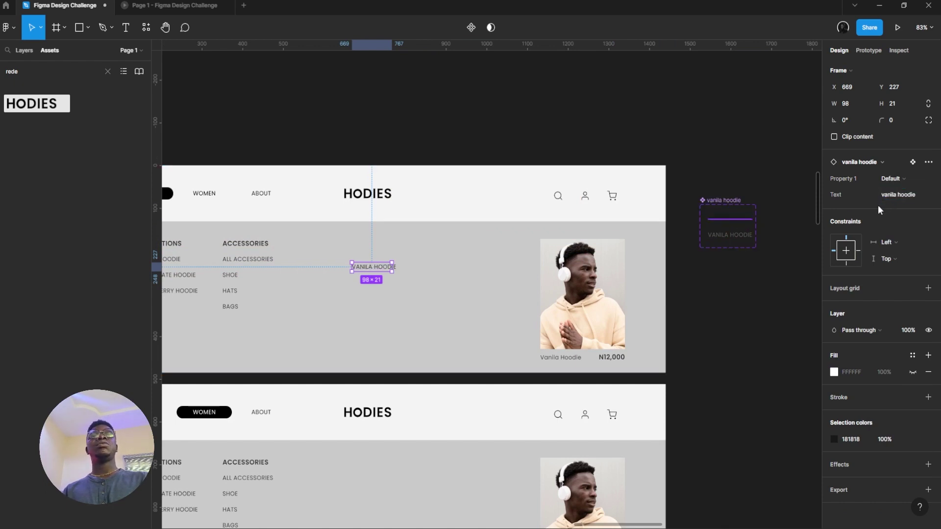
key("ctrl+z")
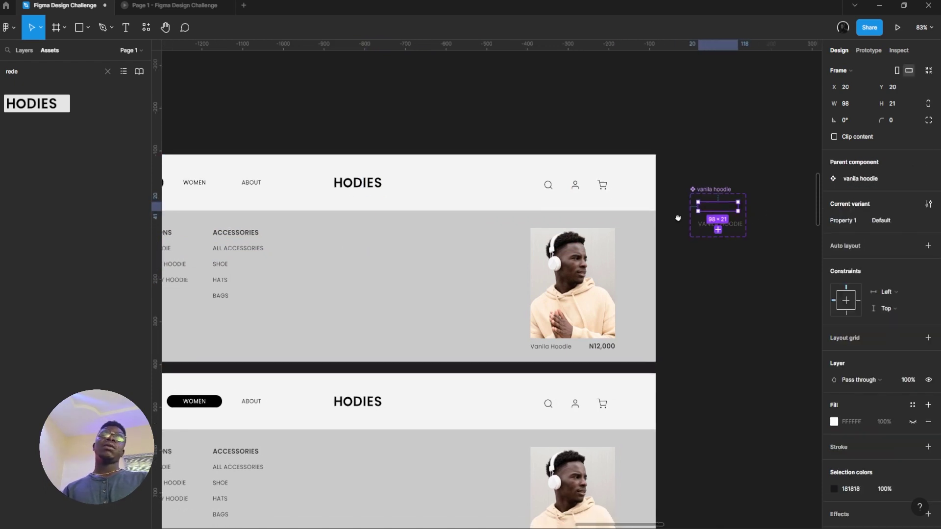
scroll(505, 233, "left", 3)
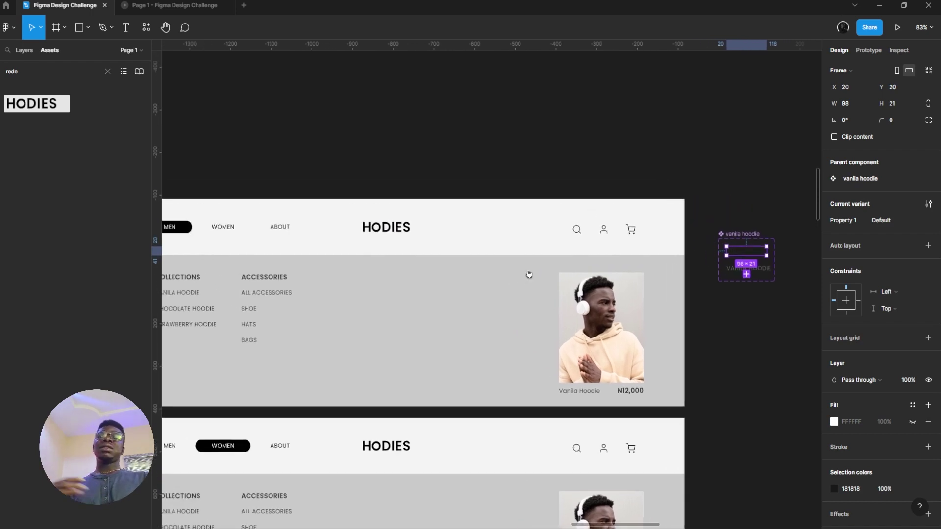
scroll(592, 221, "down", 5)
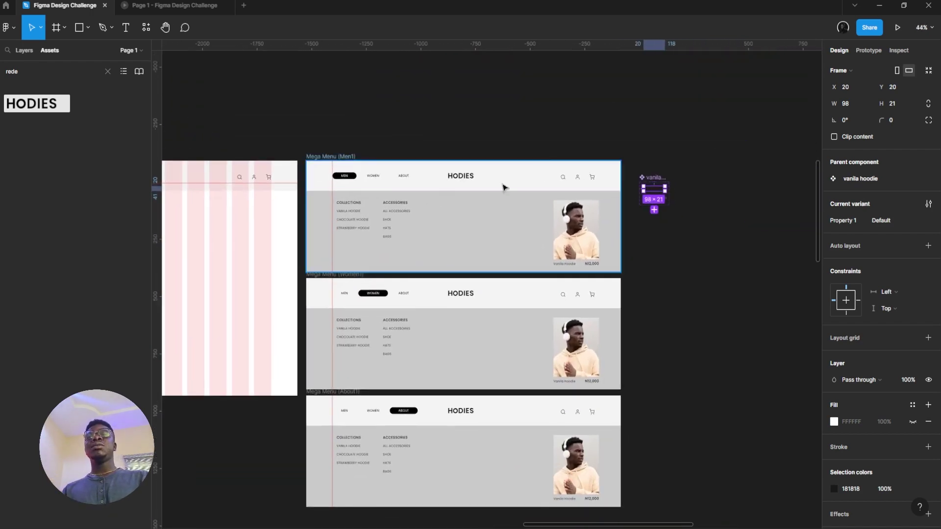
left_click(619, 139)
left_click_drag(619, 155, 708, 260)
left_click(711, 260)
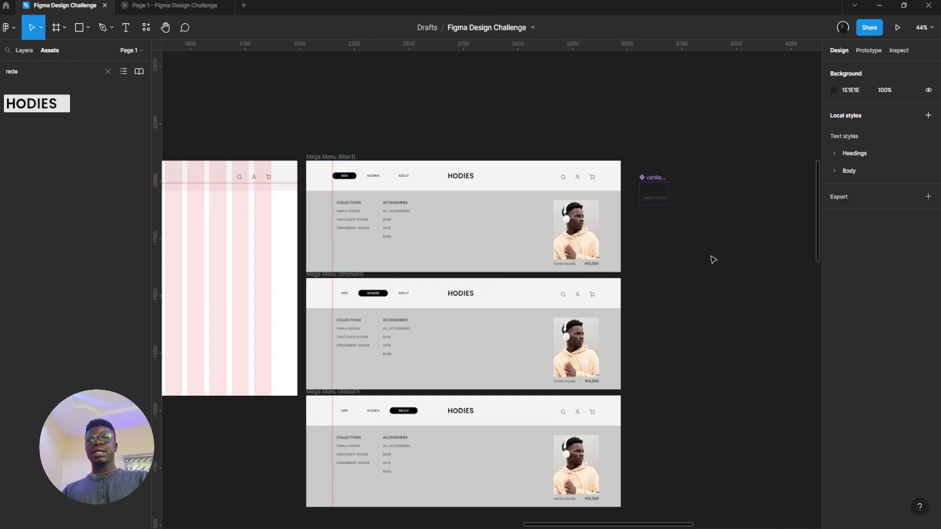
scroll(663, 257, "left", 3)
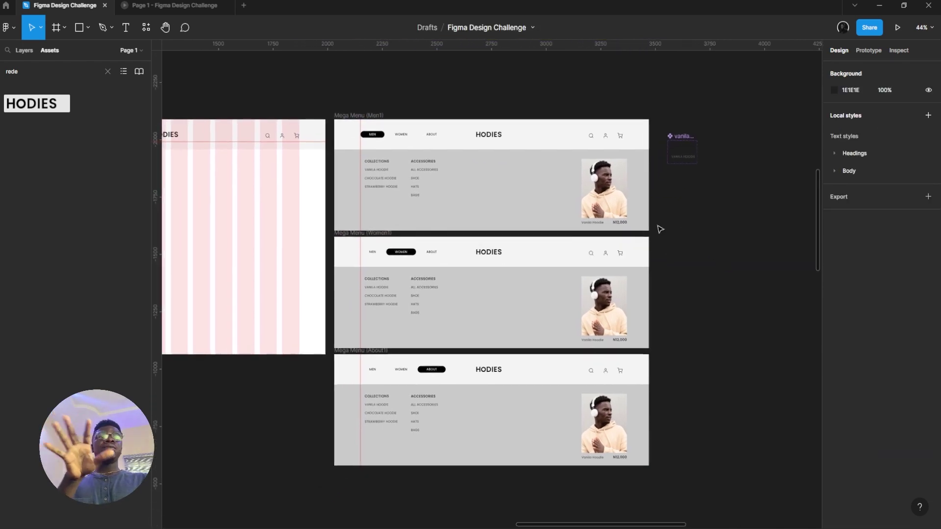
- Cut the vanila hoodie component set from the canvas beside Mega Menu (Men1)
left_click_drag(570, 285, 508, 295)
left_click_drag(624, 161, 640, 192)
left_click(710, 274)
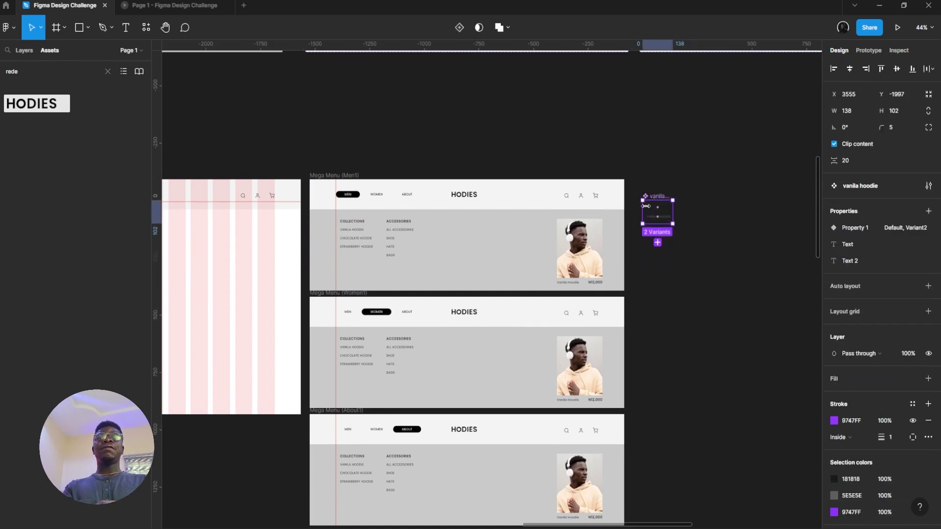
key("ctrl+x")
left_click_drag(206, 167, 347, 212)
scroll(347, 211, "left", 6)
scroll(347, 211, "up", 5)
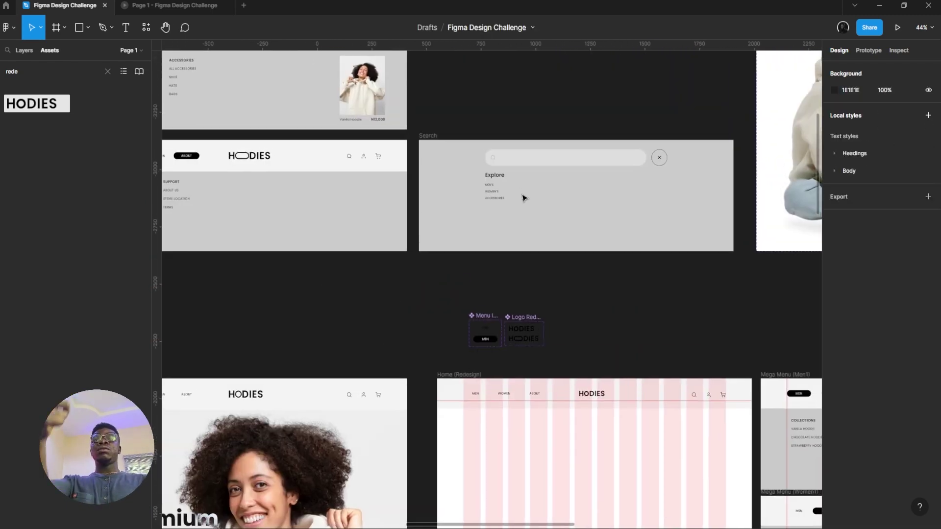
- Open the prototype interaction that links the search icon in the Home (Redesign) header to the Search overlay
scroll(524, 198, "right", 4)
scroll(523, 197, "down", 1)
left_click(608, 371)
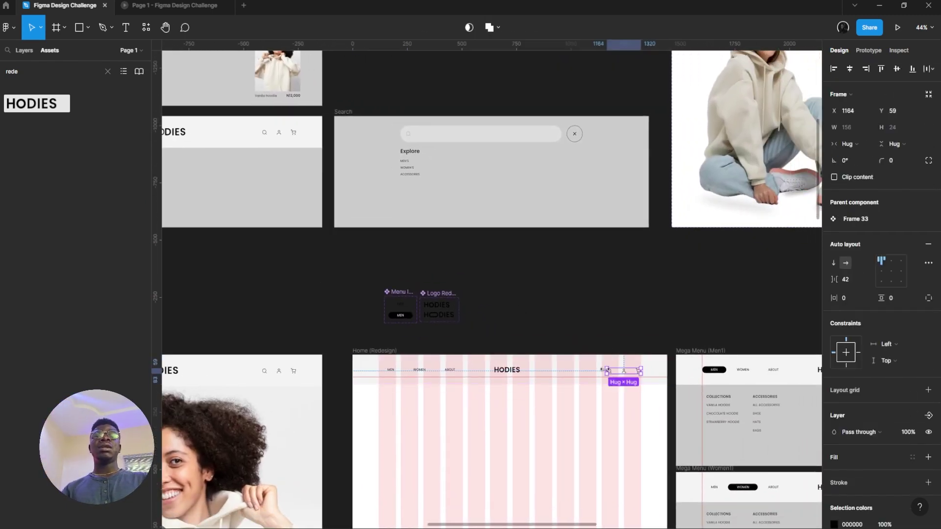
left_click(611, 372)
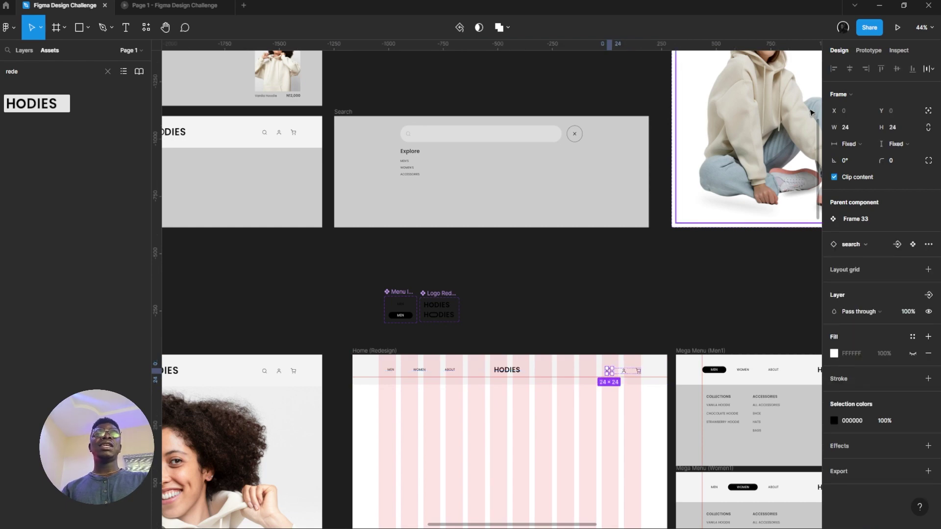
left_click(868, 50)
left_click(459, 324)
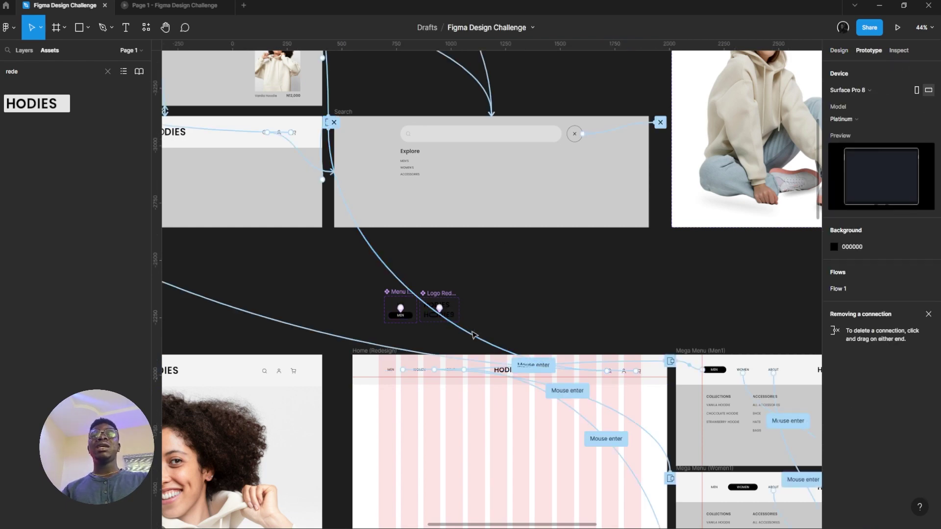
left_click(473, 334)
scroll(510, 326, "right", 1)
scroll(510, 326, "down", 1)
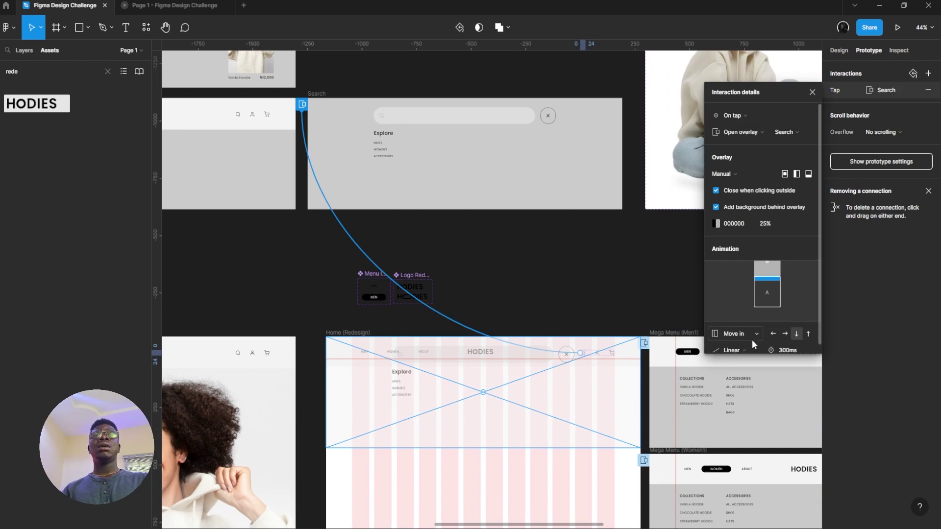
- Keep the Search overlay's downward Move in animation and set its easing to Ease out
left_click(750, 335)
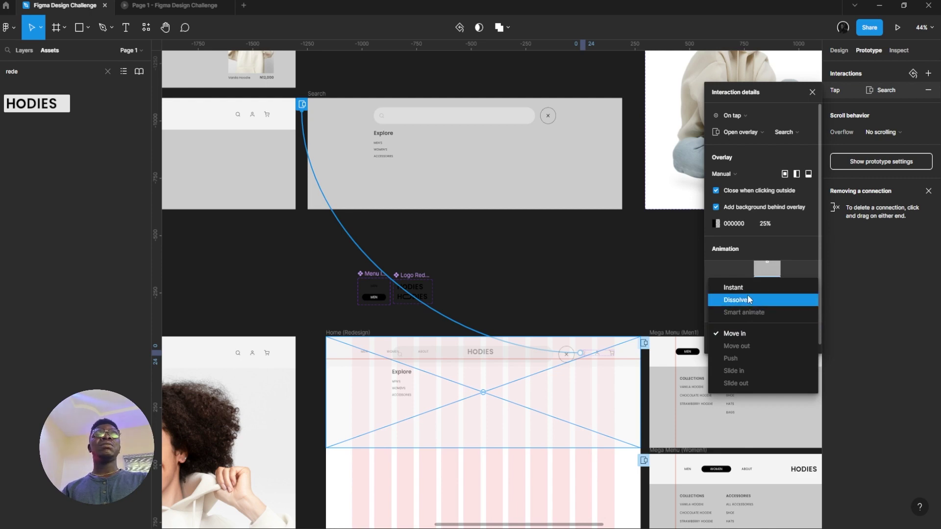
left_click(771, 235)
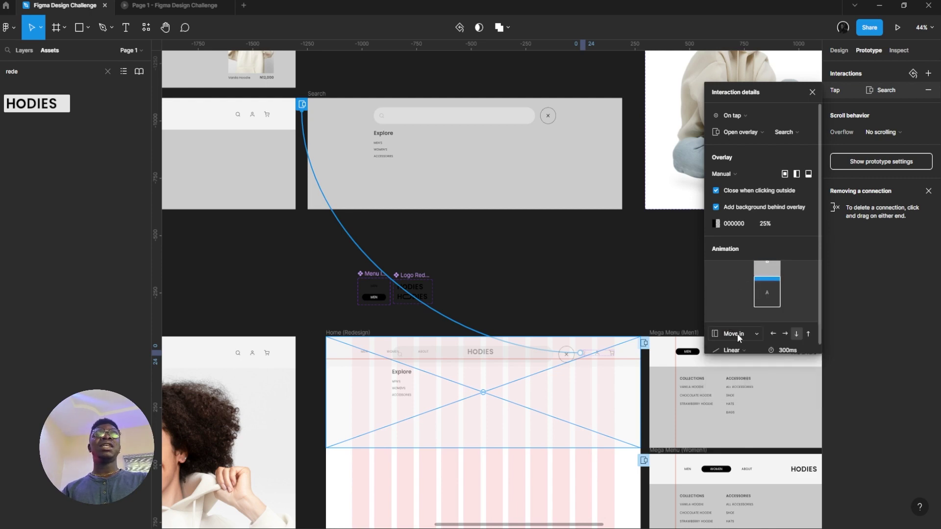
left_click(795, 333)
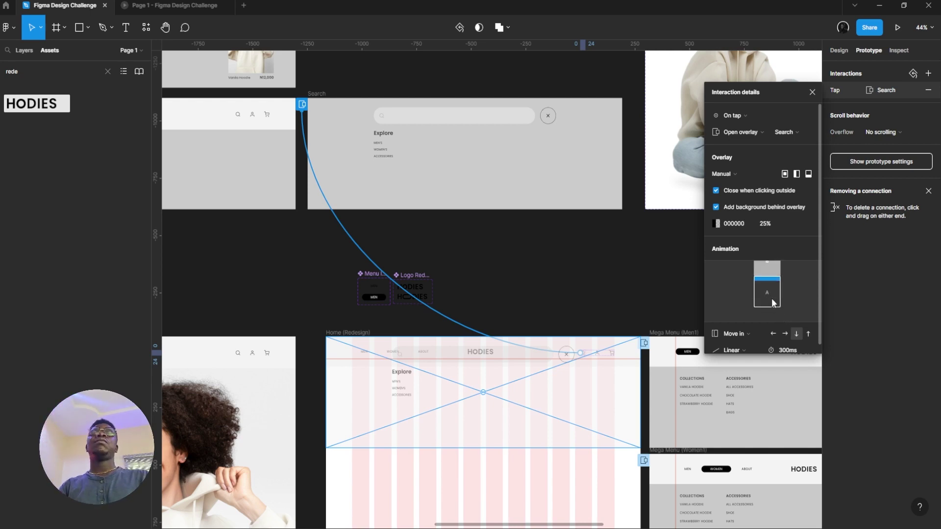
scroll(722, 343, "down", 1)
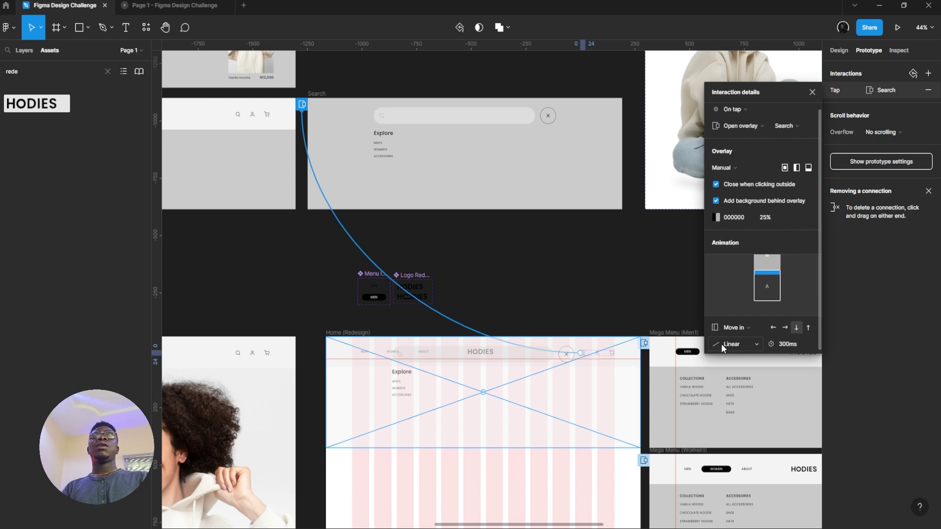
left_click(752, 341)
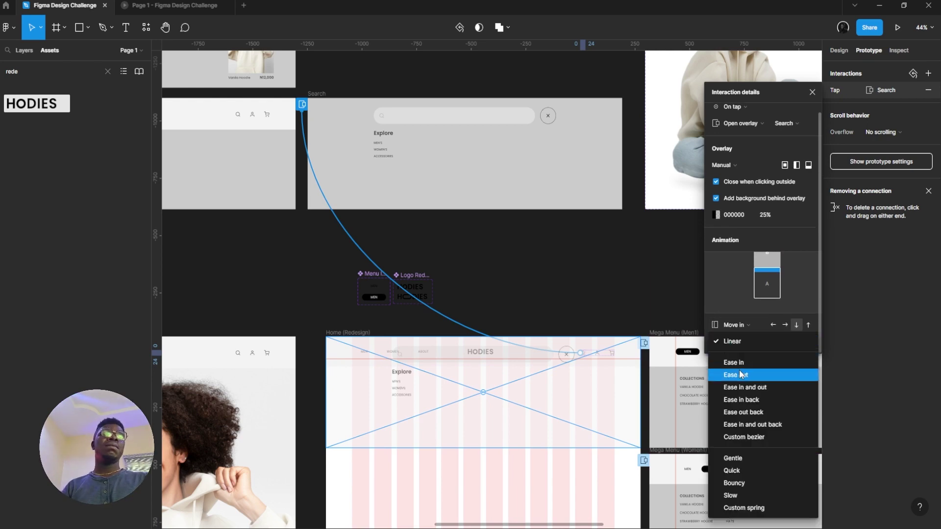
left_click(784, 375)
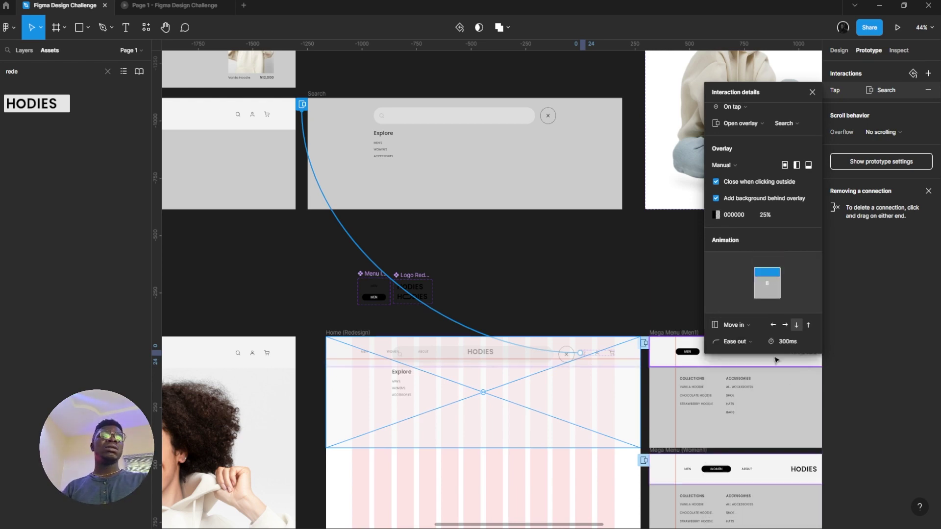
left_click(814, 90)
- Measure the distances from the Cart title and 0 Items text to the edges of the Cart- Sidebar frame
scroll(475, 273, "down", 6)
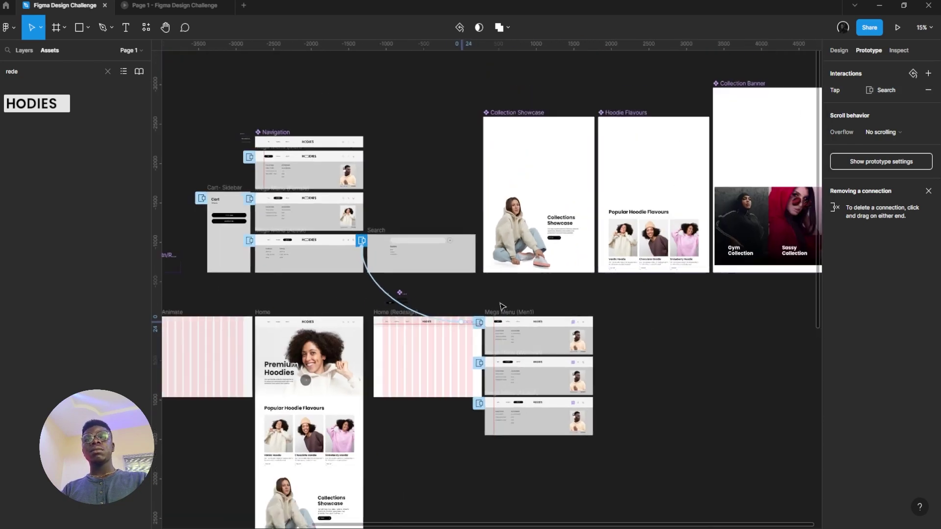
scroll(500, 306, "up", 5)
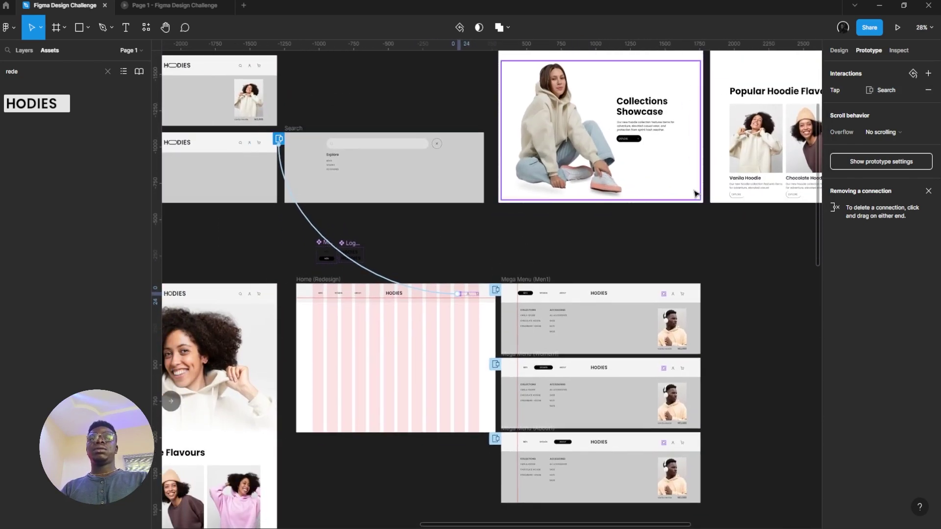
scroll(636, 256, "up", 2)
scroll(400, 248, "down", 3)
scroll(479, 355, "up", 3)
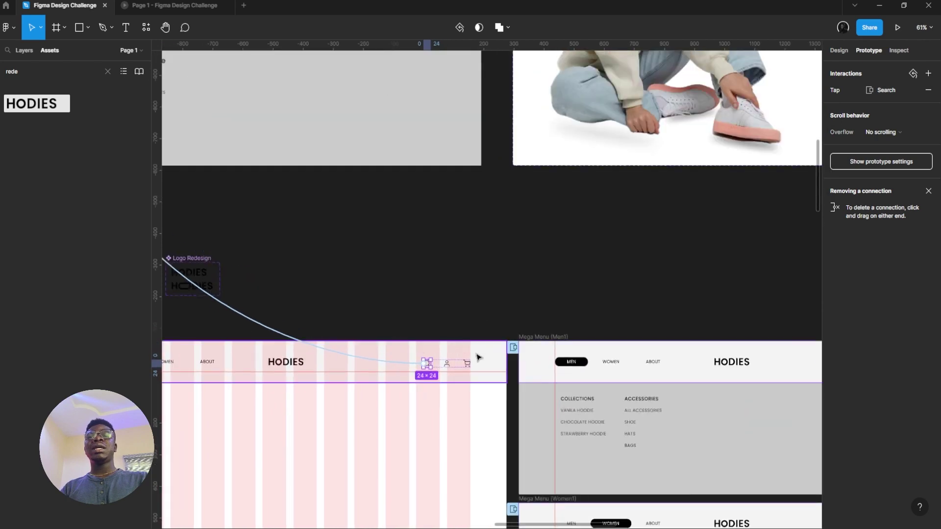
scroll(464, 332, "down", 5)
scroll(338, 294, "up", 10)
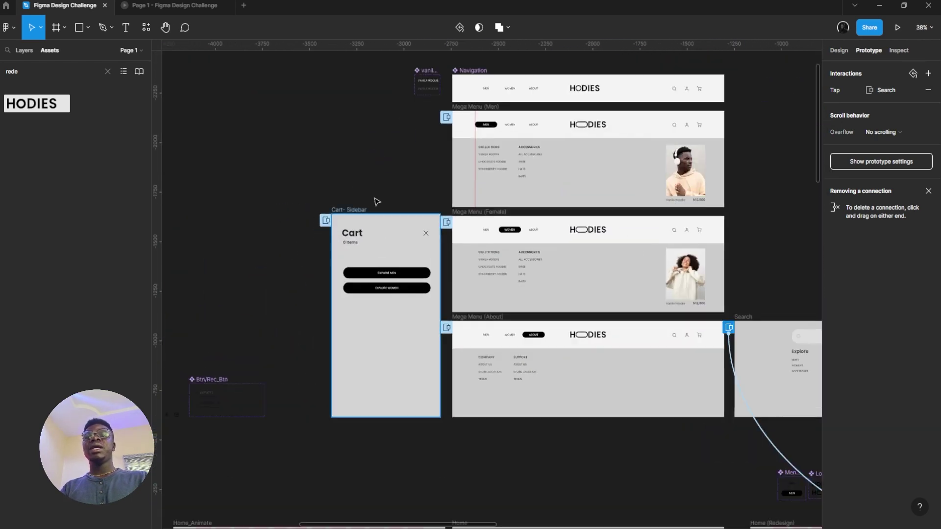
left_click(343, 263)
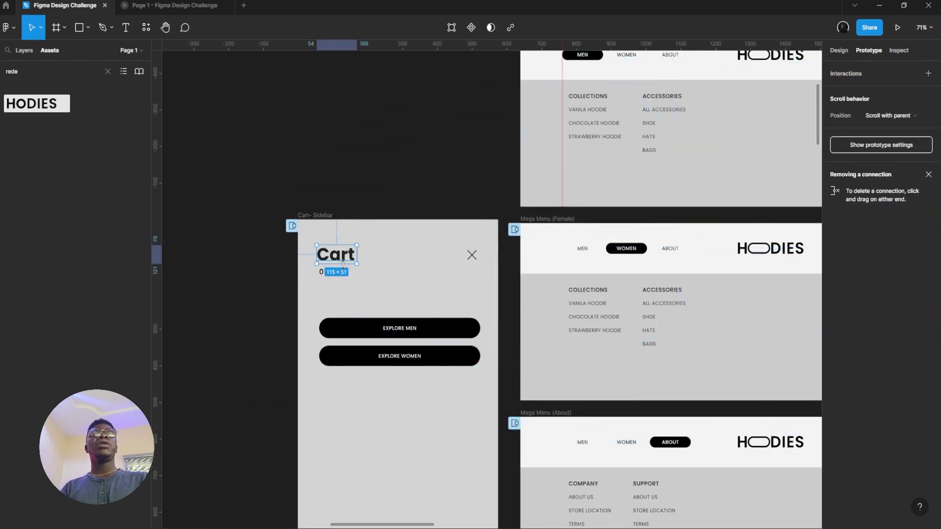
left_click(839, 50)
left_click(322, 275, "shift")
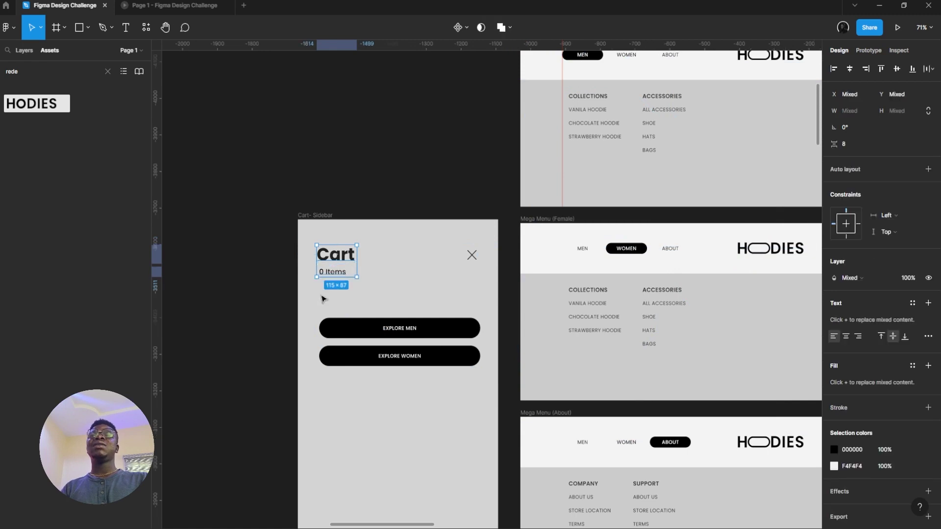
key("alt")
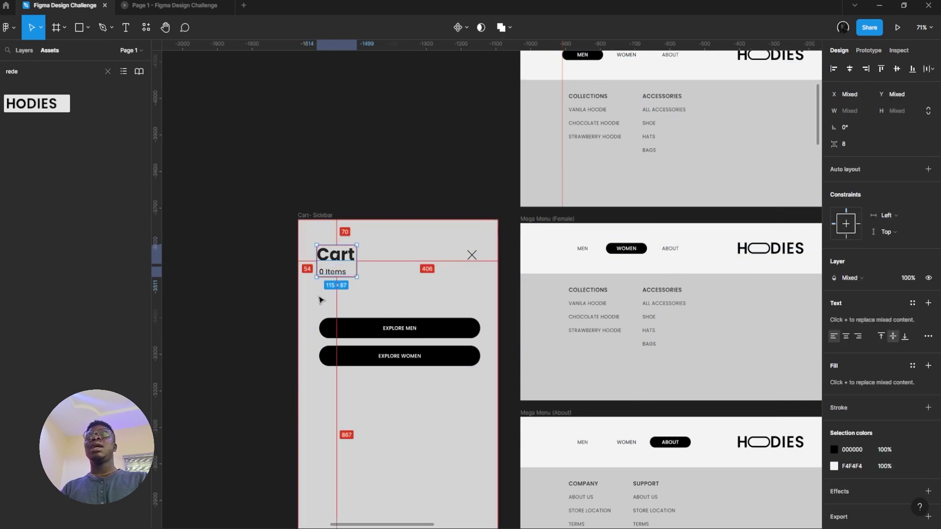
key("alt")
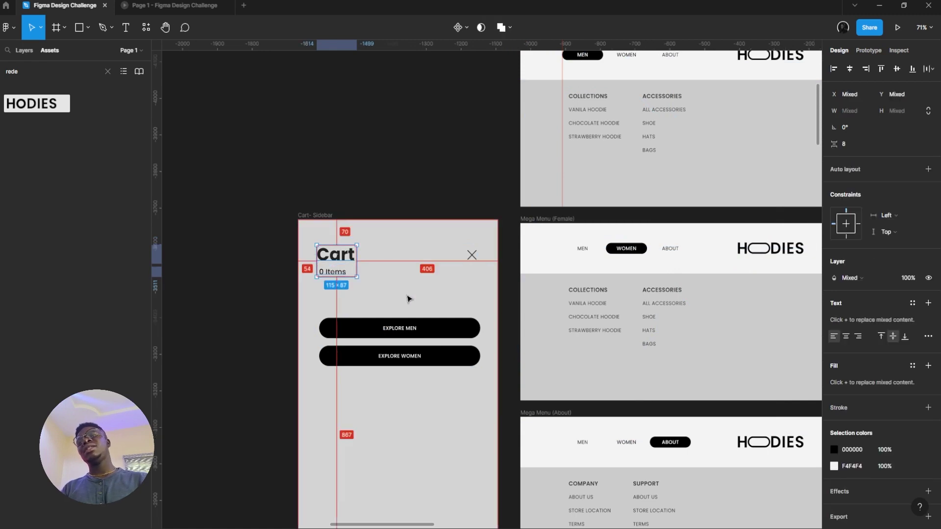
- Centre the EXPLORE MEN and EXPLORE WOMEN buttons horizontally in the Cart- Sidebar frame
left_click(342, 325)
key("alt")
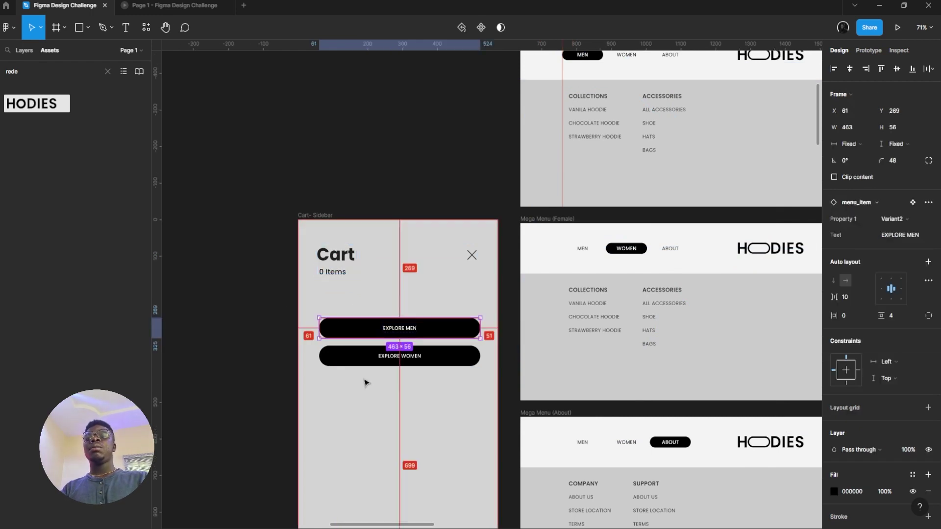
left_click(377, 361, "shift")
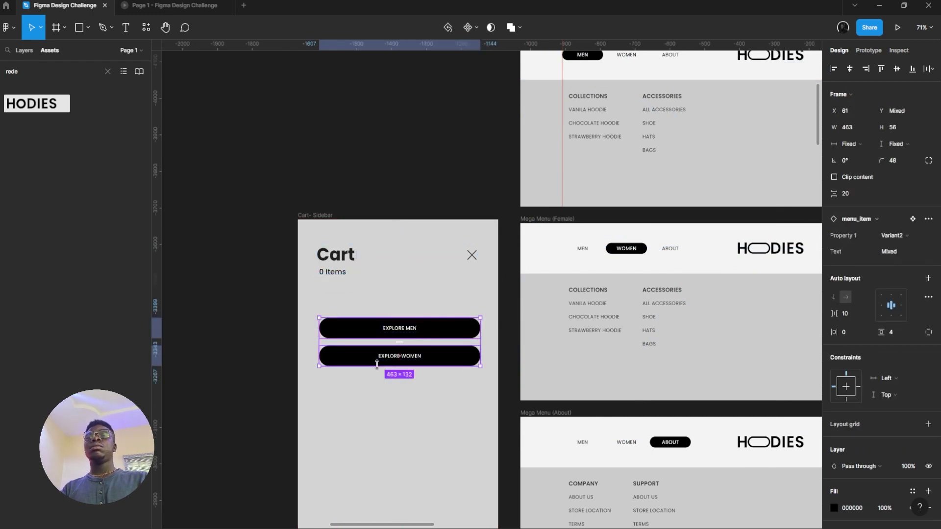
left_click(428, 307)
left_click(432, 324)
left_click(850, 69)
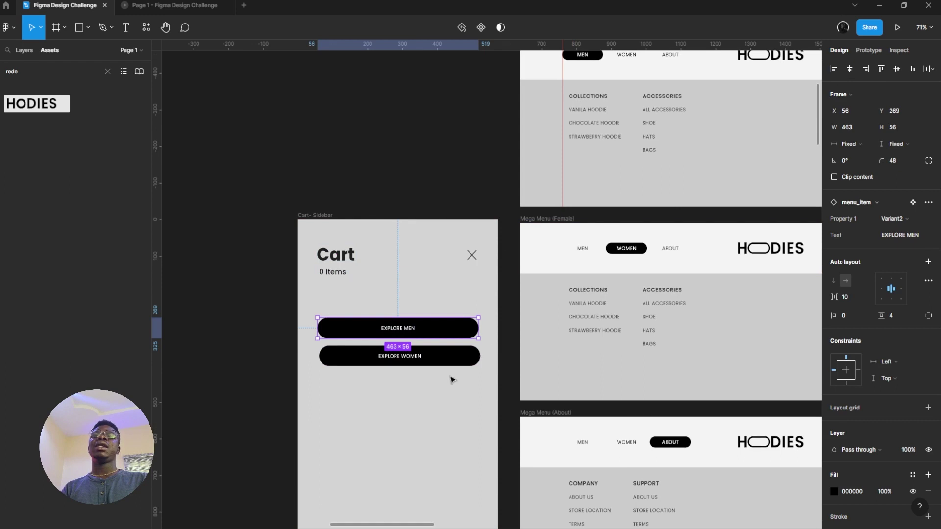
key("alt")
left_click_drag(399, 356, 398, 356)
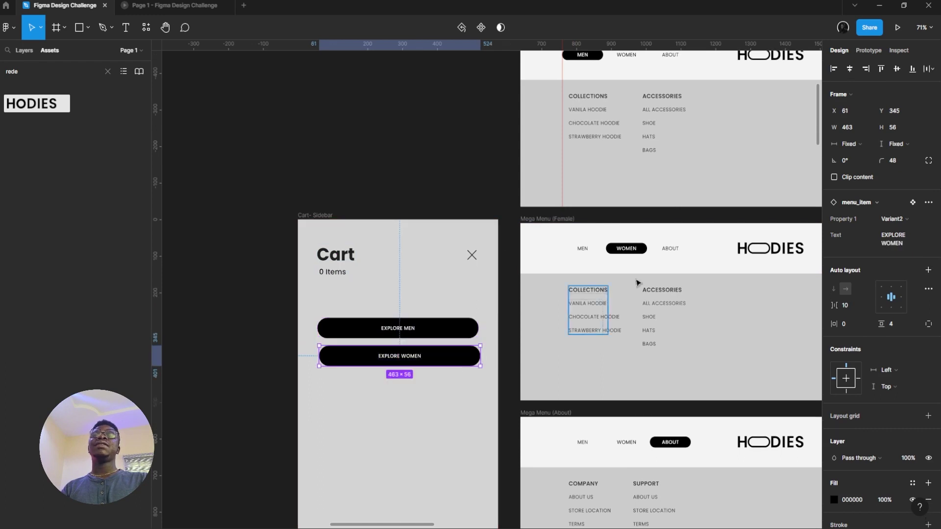
- Nudge the Cart title and 0 Items text together into line with the left edge of the Explore buttons
scroll(317, 266, "up", 4)
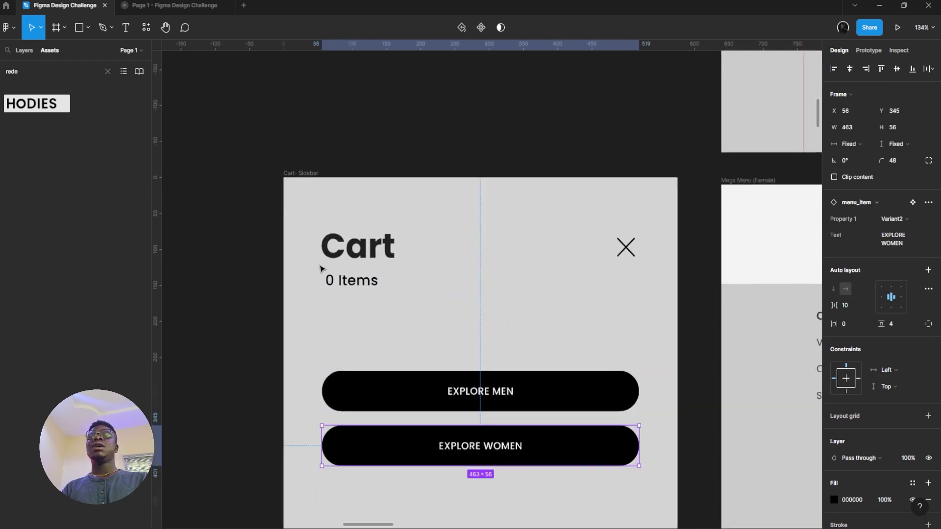
left_click(350, 247)
left_click(355, 285, "shift")
key("alt")
key("Right")
key("Right")
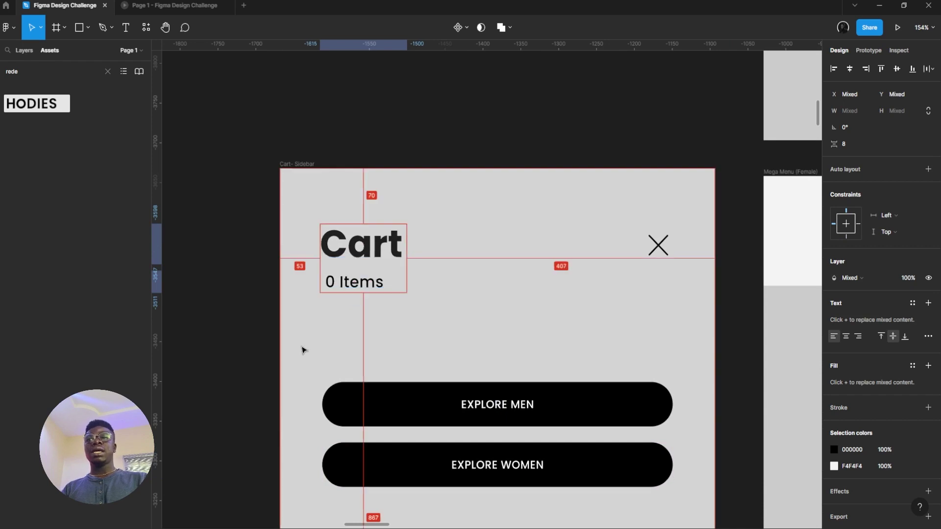
scroll(302, 350, "down", 5)
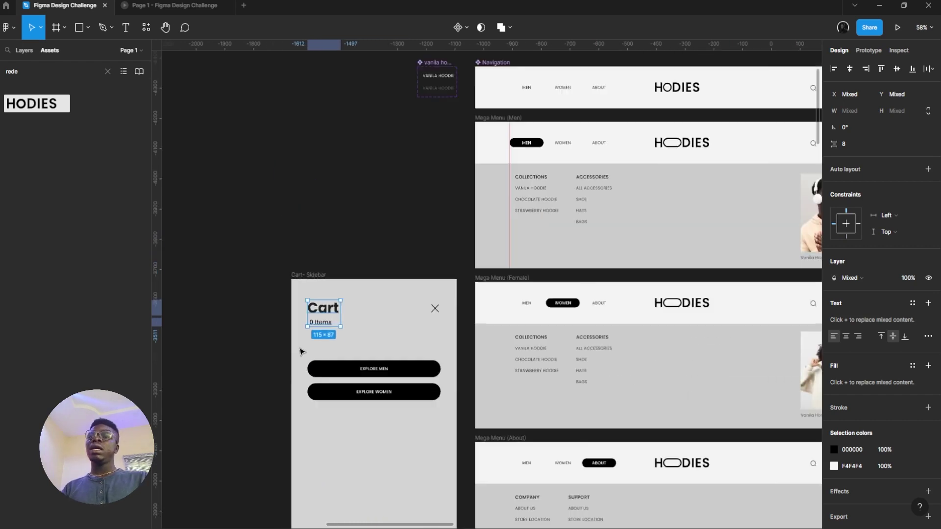
- Inspect the tap interaction on the close icon of the Cart- Sidebar
scroll(328, 177, "down", 1)
scroll(343, 232, "up", 3)
scroll(357, 242, "down", 3)
left_click(502, 165)
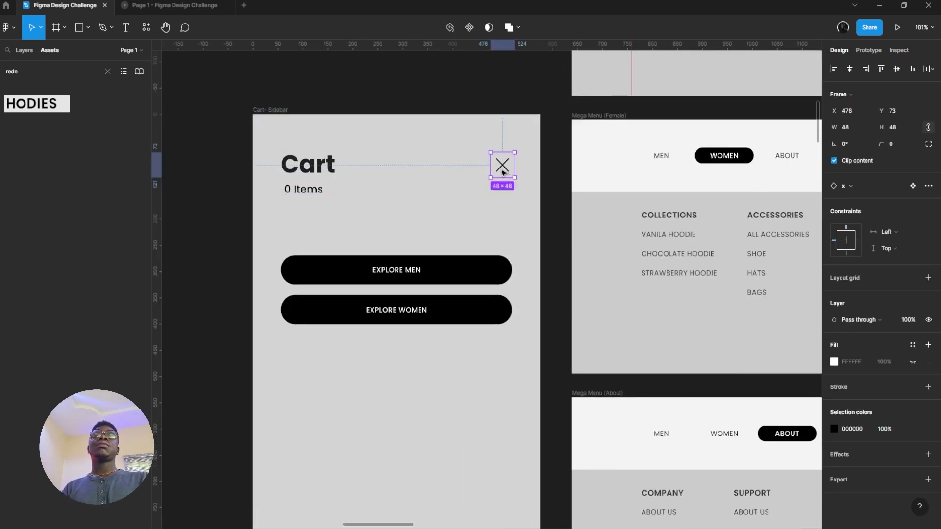
scroll(502, 165, "down", 3)
left_click(858, 57)
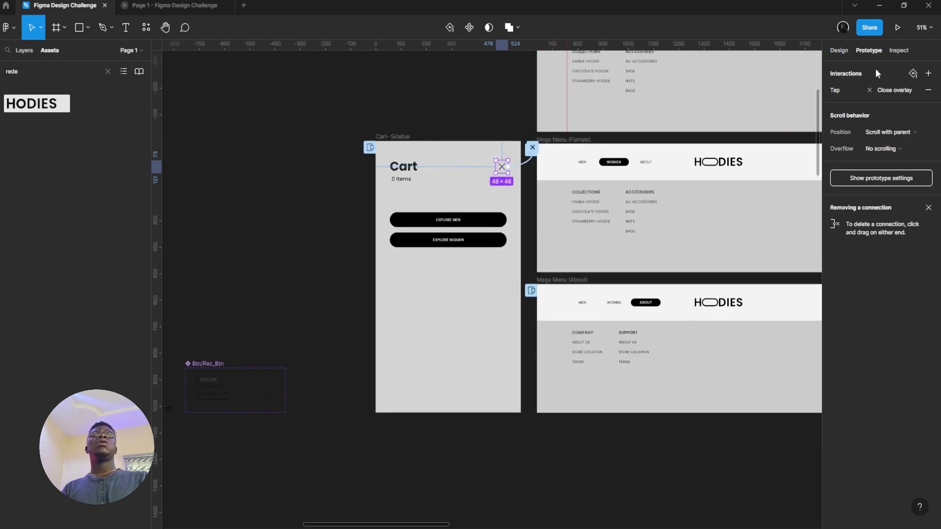
left_click(865, 91)
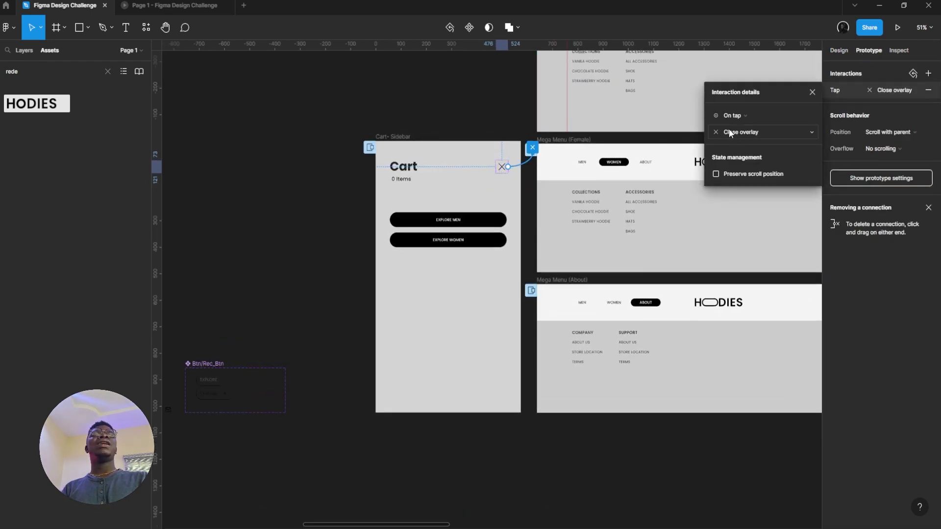
scroll(422, 181, "up", 5)
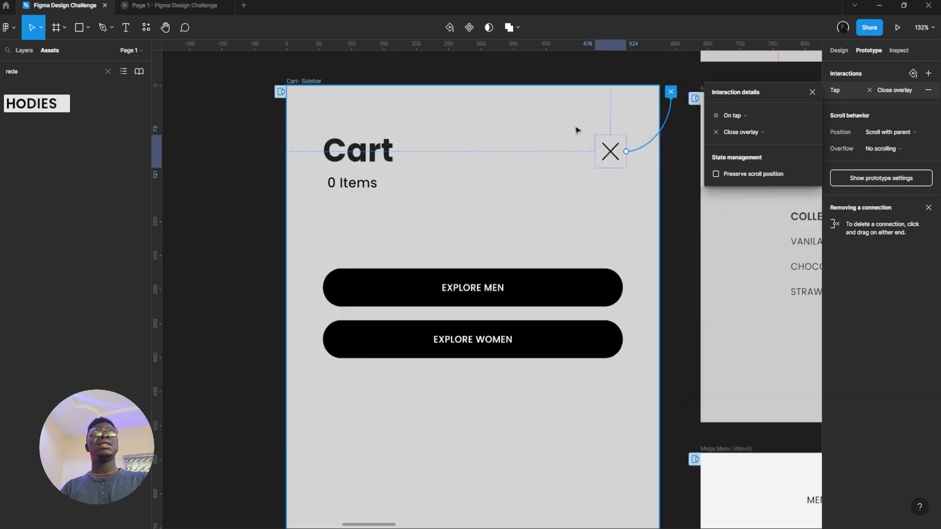
- Select the Home (Redesign) frame to show its prototype connections
scroll(533, 195, "down", 8)
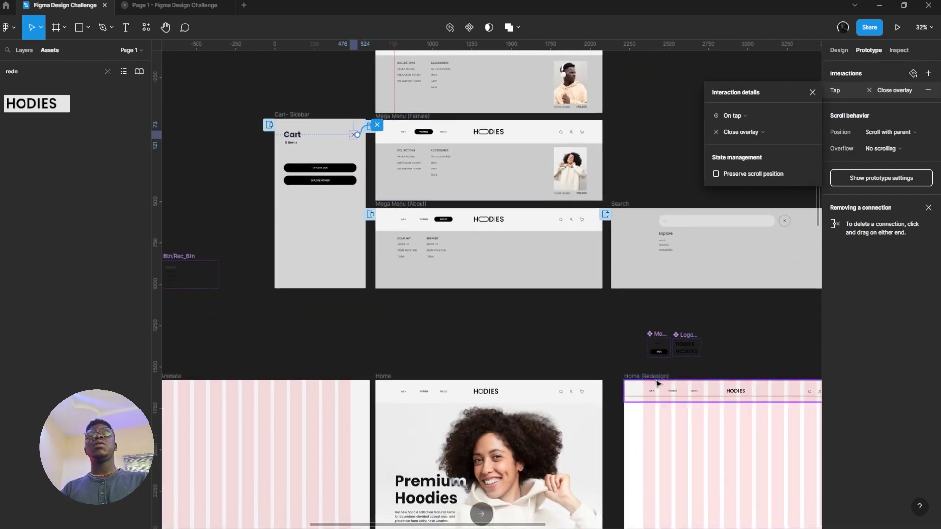
scroll(343, 176, "up", 5)
scroll(293, 137, "down", 8)
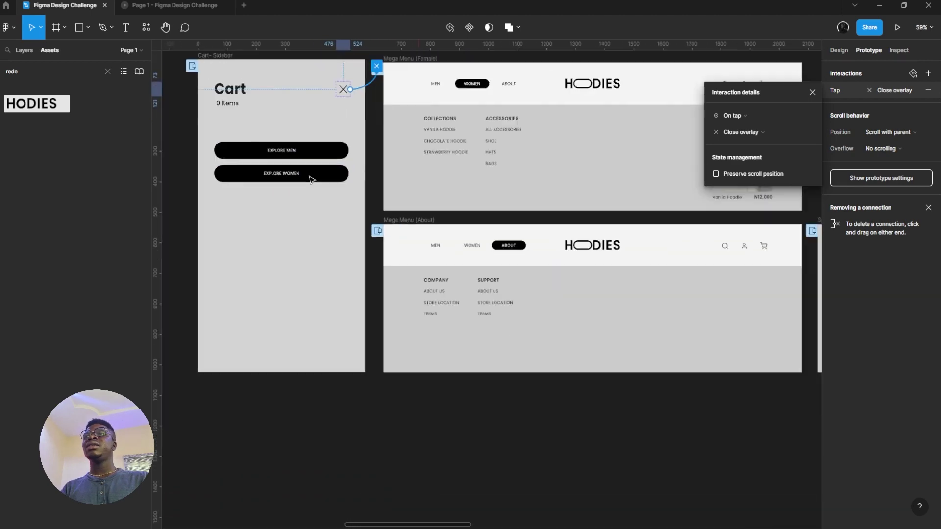
scroll(525, 230, "right", 5)
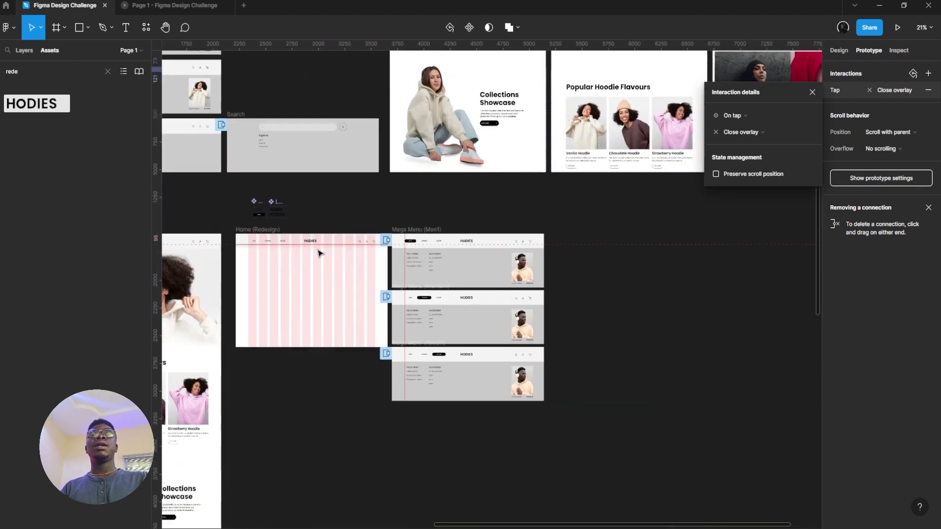
scroll(319, 252, "up", 3)
left_click(518, 273)
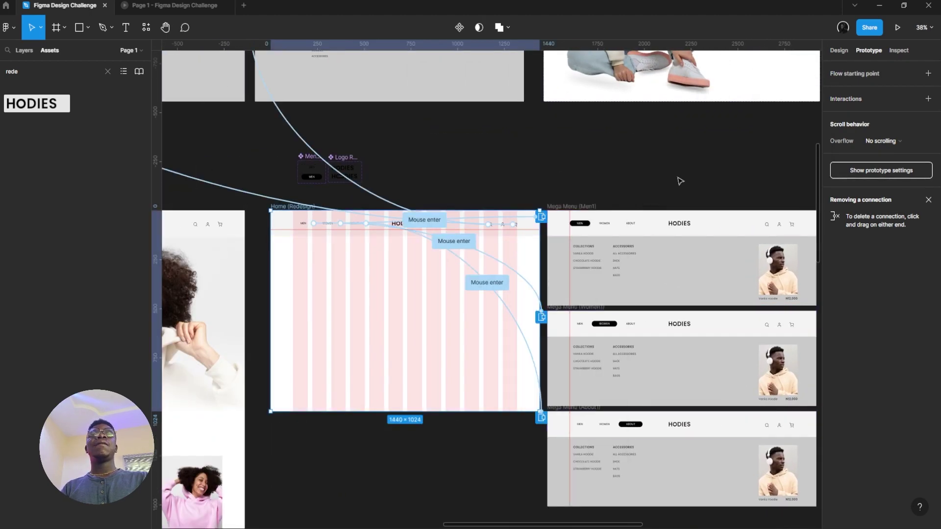
- Run the prototype and test opening and closing the cart sidebar overlay
left_click(897, 28)
left_click(700, 102)
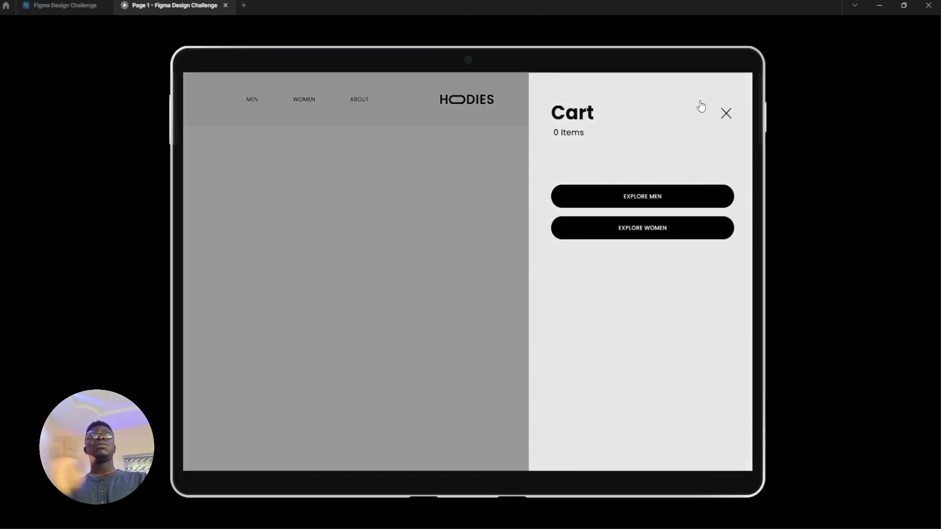
left_click(727, 113)
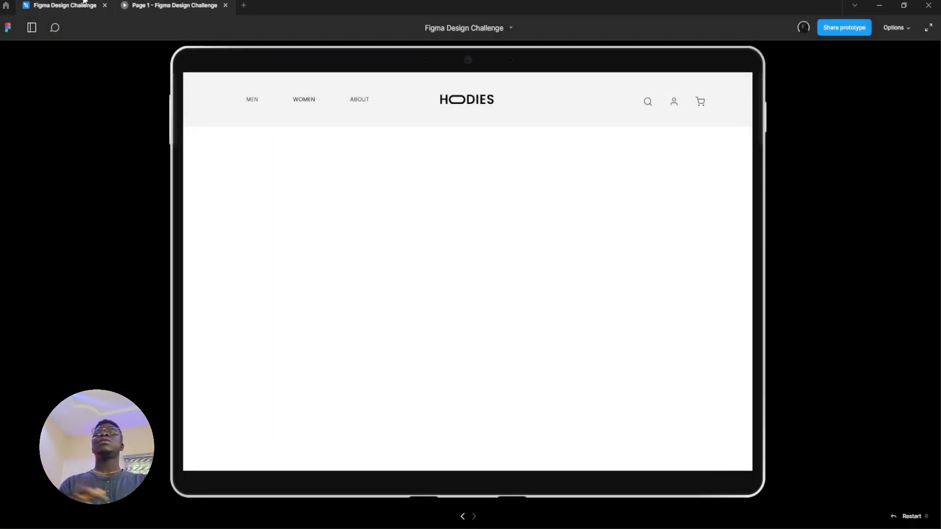
- Return to the design file and inspect the Cart- Sidebar frame's background blur and fill opacity
left_click(64, 6)
left_click_drag(296, 162, 464, 401)
scroll(392, 346, "up", 2)
right_click(406, 333)
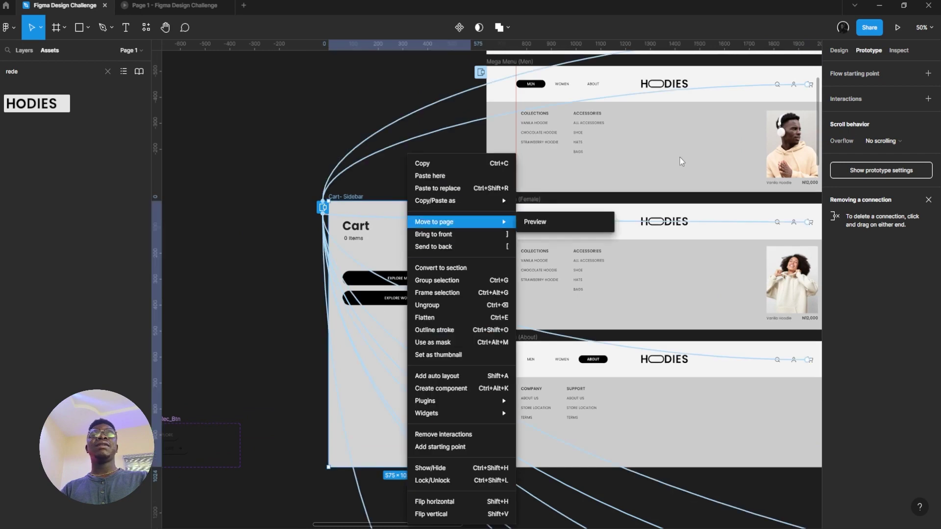
left_click(839, 51)
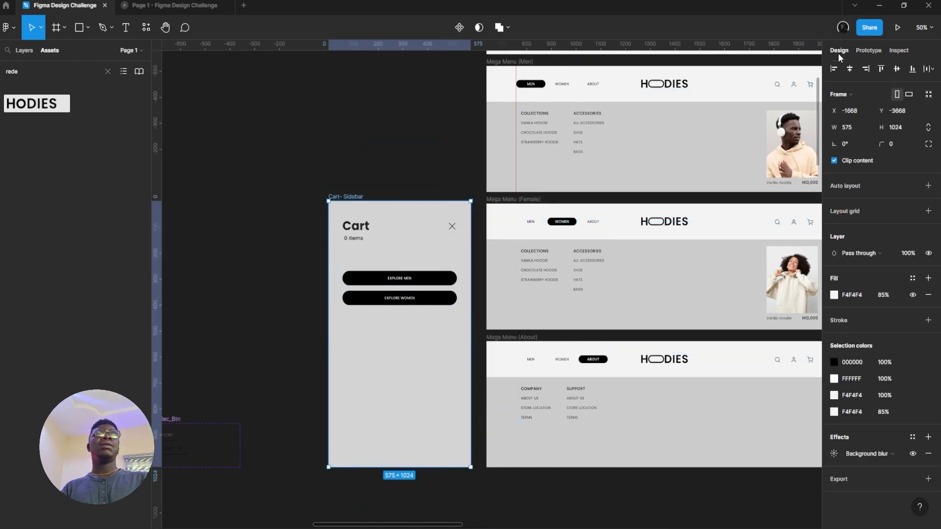
left_click(833, 455)
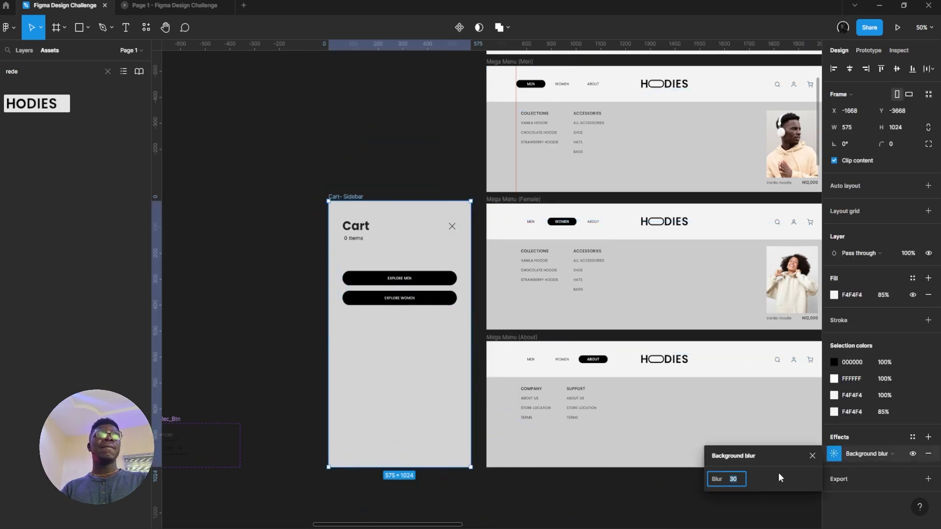
left_click(884, 295)
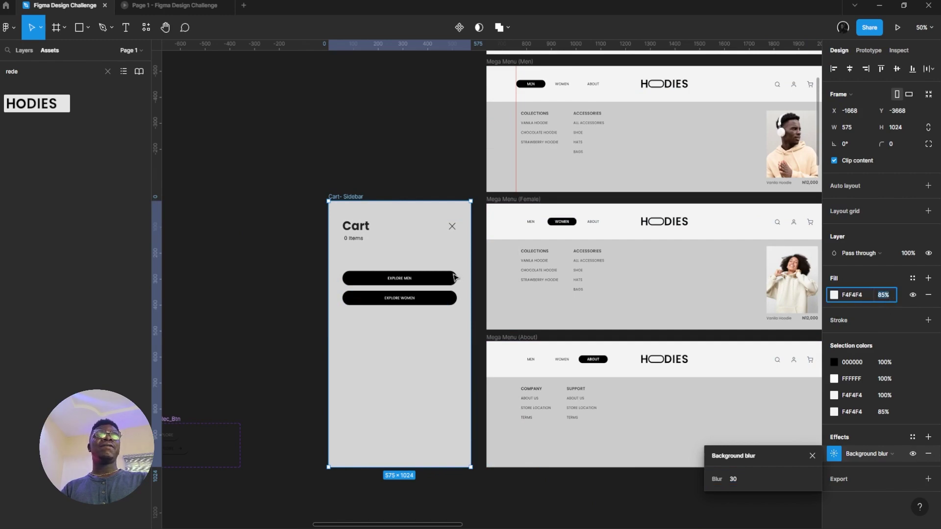
- Check the mega menu overlay in the running prototype and return to the design file
scroll(454, 277, "down", 3)
left_click(201, 5)
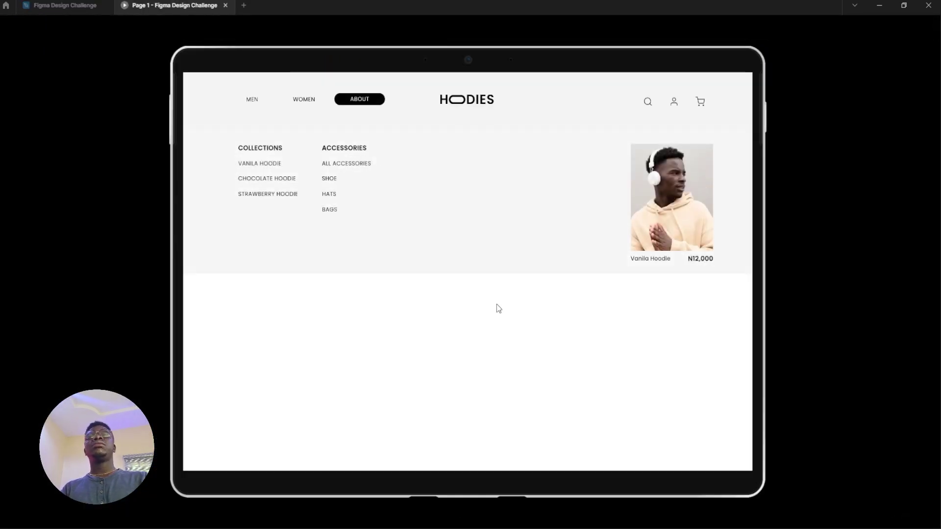
left_click(505, 314)
left_click(64, 5)
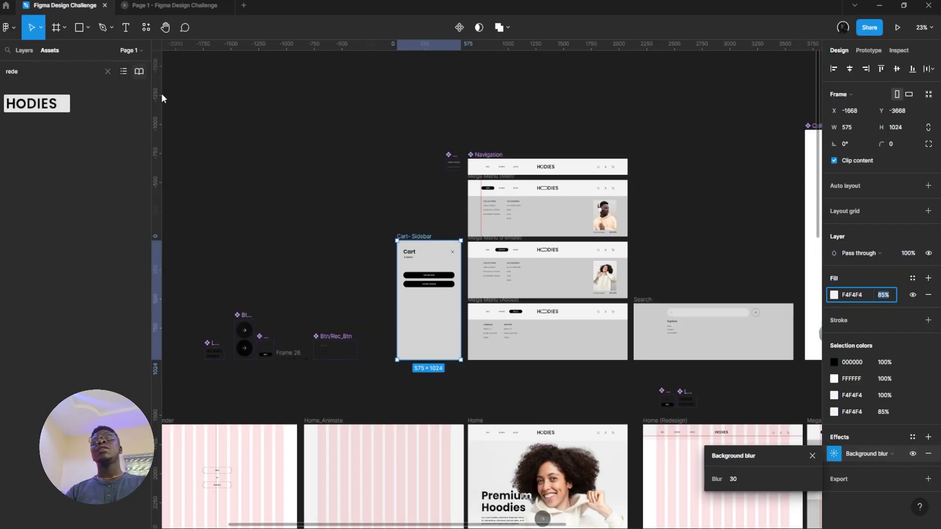
- Copy the hoodie model photo from the hero section of the Home frame
scroll(345, 298, "down", 3)
left_click_drag(445, 361, 366, 241)
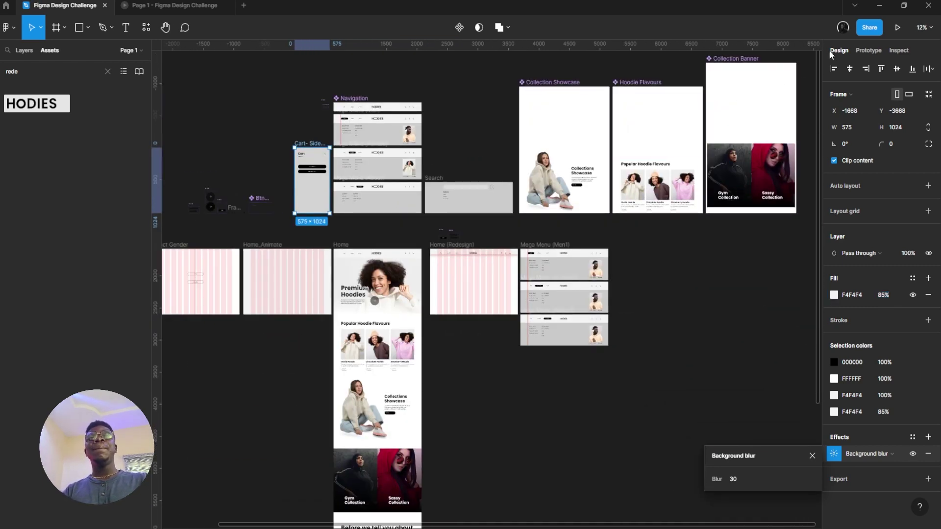
scroll(315, 225, "down", 3)
scroll(315, 225, "right", 2)
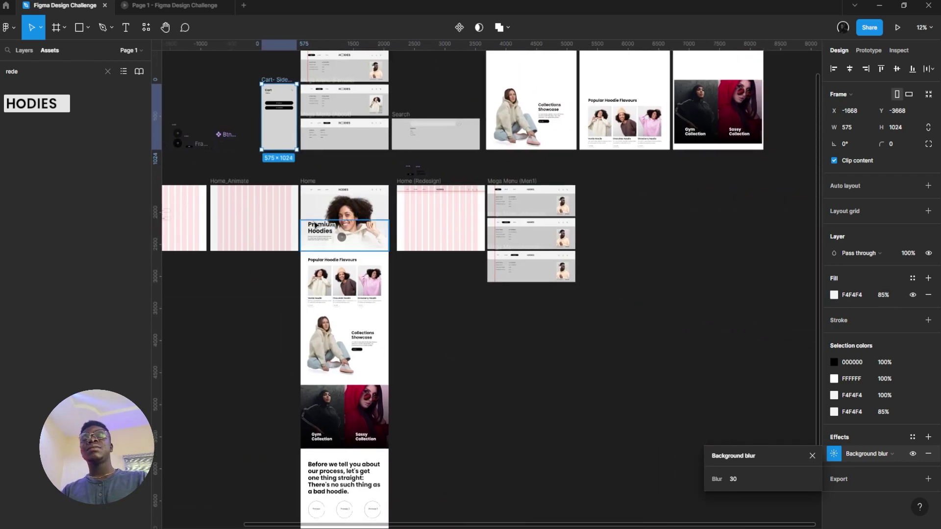
left_click(315, 226)
scroll(354, 188, "up", 2)
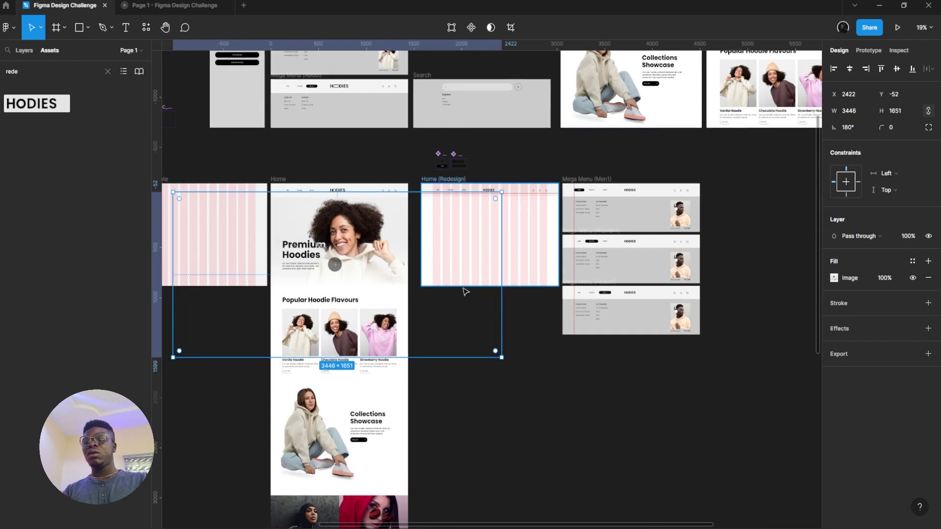
- Move the Home (Redesign) frame and its three mega menu frames together farther away from the Home frame
scroll(465, 291, "right", 4)
scroll(465, 292, "down", 1)
scroll(410, 181, "up", 2)
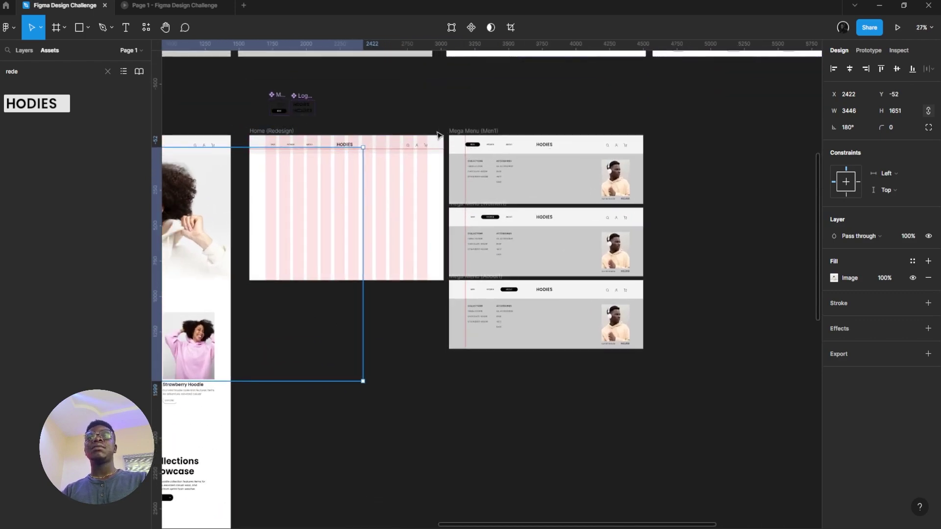
left_click(299, 130)
left_click(281, 131)
left_click_drag(688, 354, 253, 164)
left_click_drag(351, 220, 485, 233)
key("Escape")
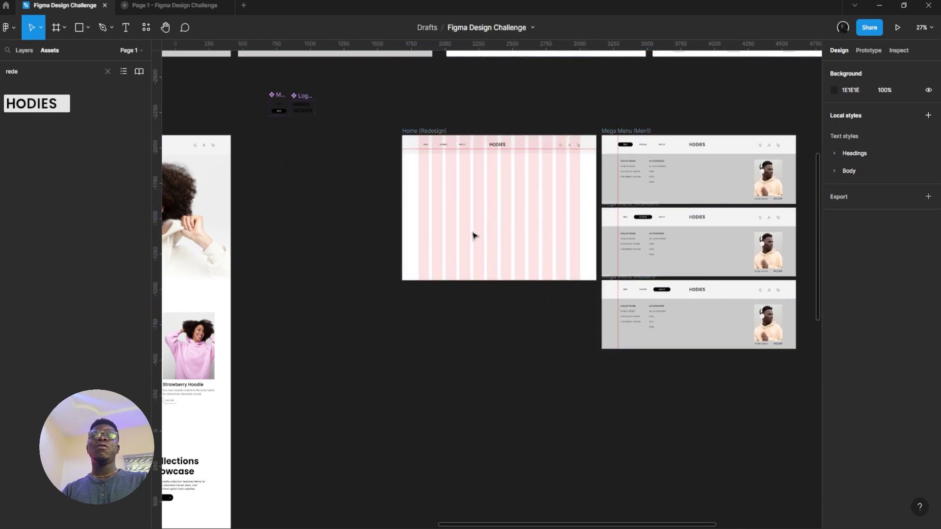
- Paste the hoodie model photo into the Home (Redesign) frame
right_click(473, 232)
left_click(419, 221)
key("ctrl+v")
scroll(446, 209, "right", 1)
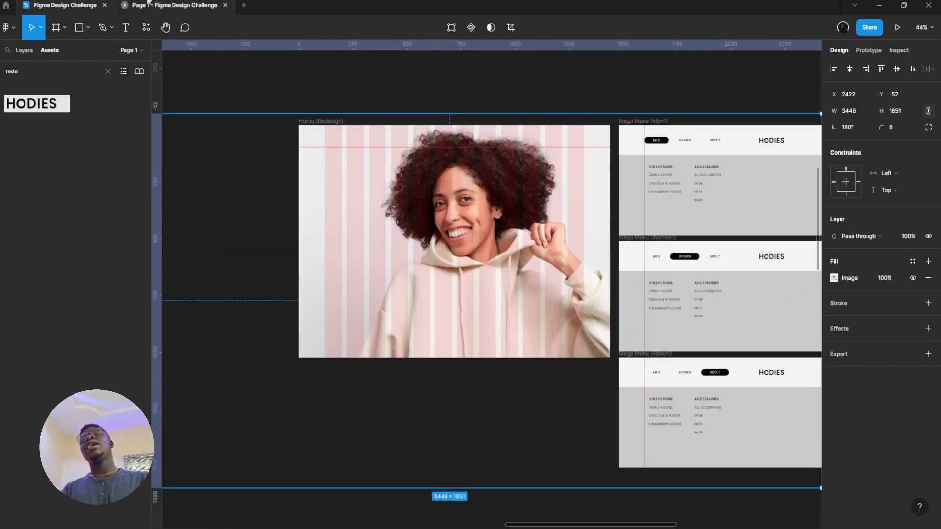
- Preview the Home (Redesign) prototype and send the pasted photo behind the navigation bar
left_click(165, 6)
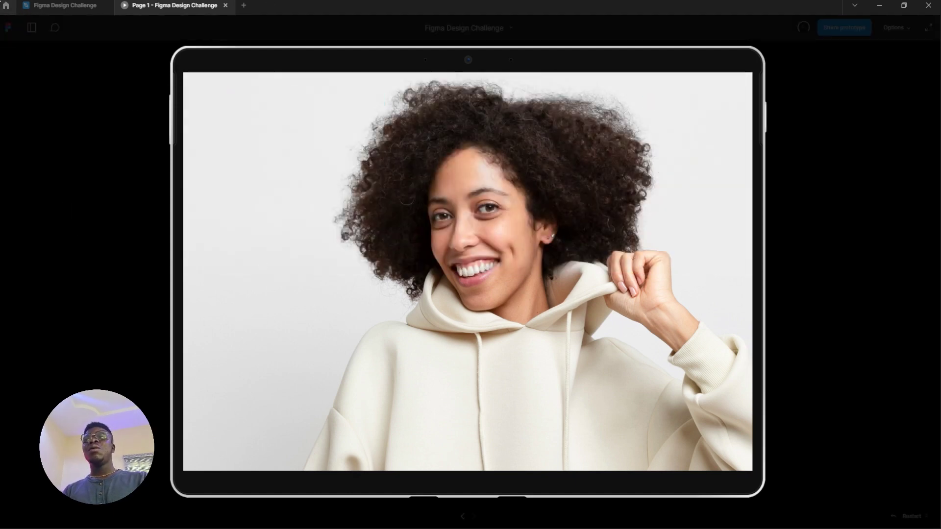
left_click(65, 5)
key("ctrl+[")
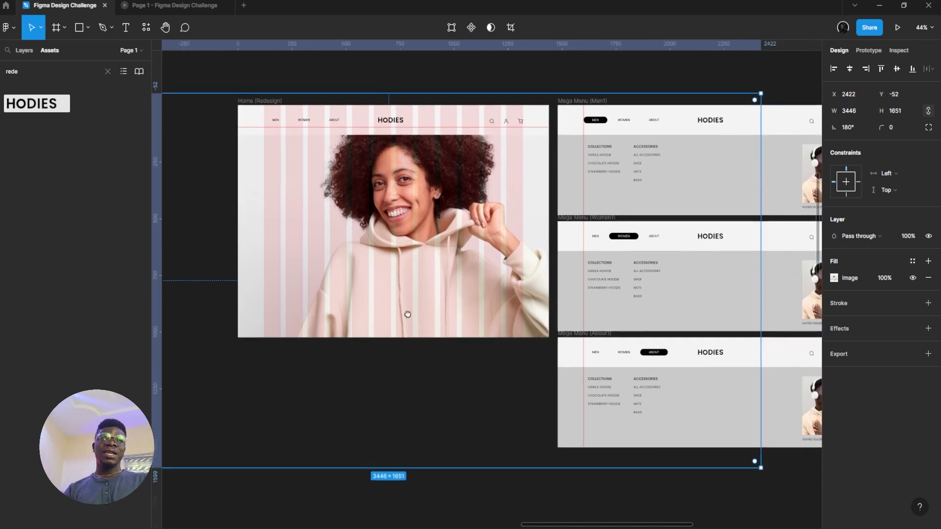
- Preview the original Home hero section in the prototype and return to the design file
left_click(183, 5)
left_click(22, 4)
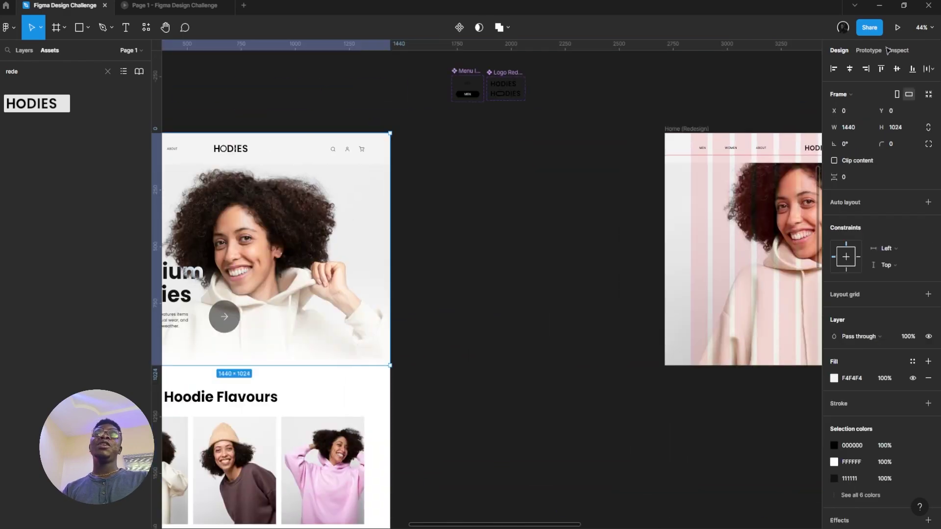
left_click(898, 27)
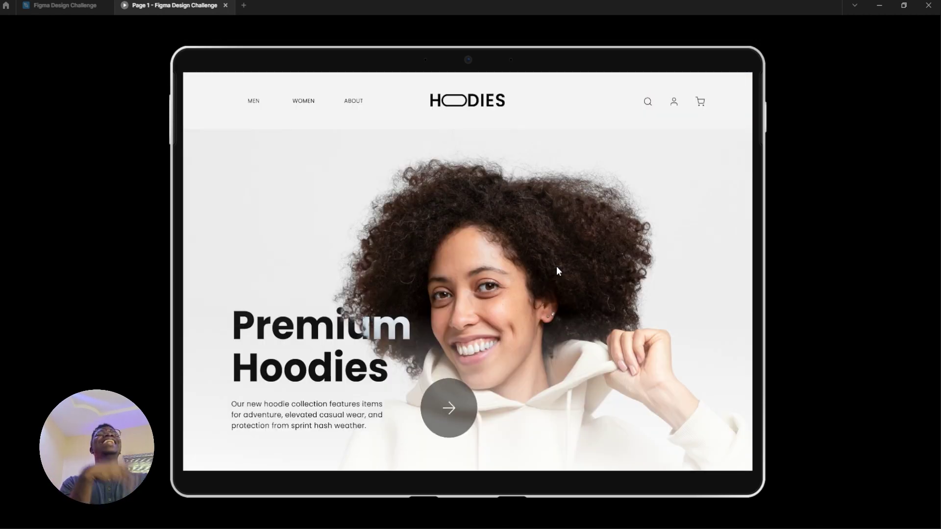
left_click(90, 5)
- Move the hoodie model photo down inside the Home (Redesign) frame to Y 98
scroll(531, 221, "up", 1)
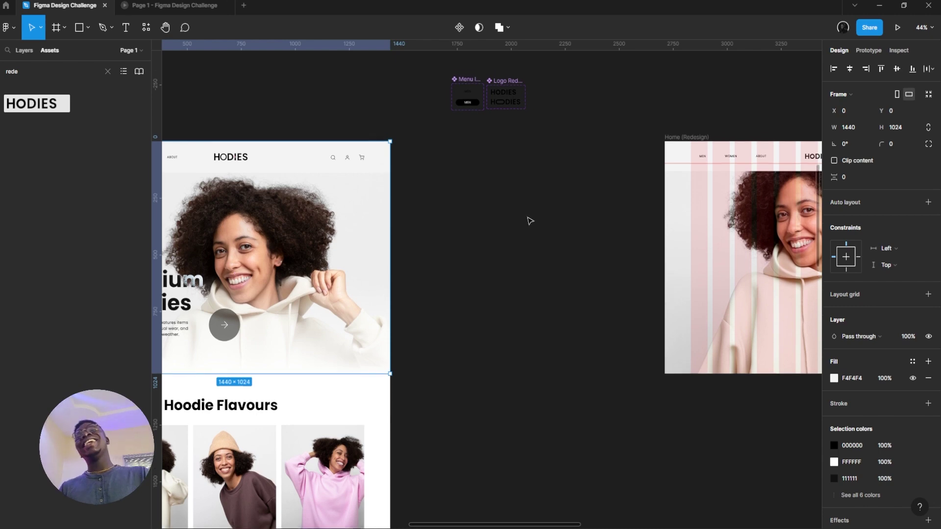
key("n")
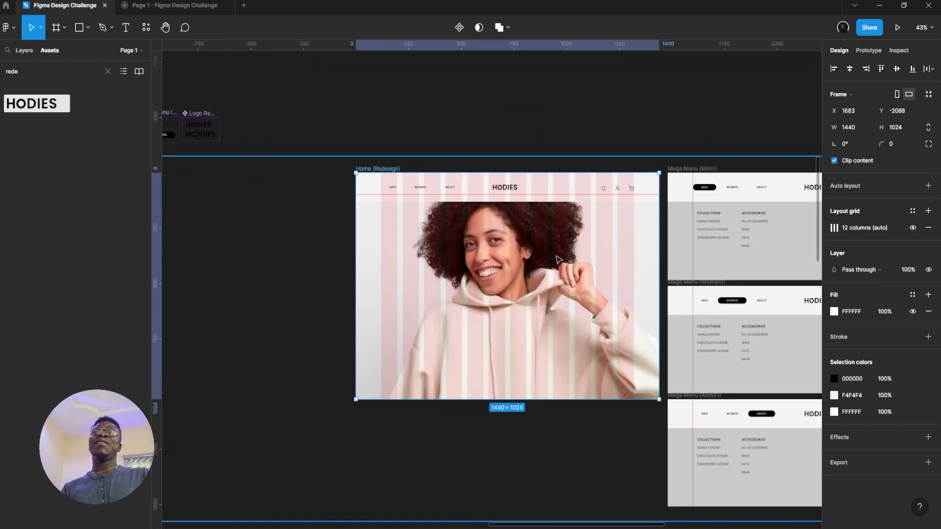
scroll(555, 256, "down", 1)
scroll(544, 248, "up", 1)
scroll(539, 244, "down", 1)
left_click(530, 243)
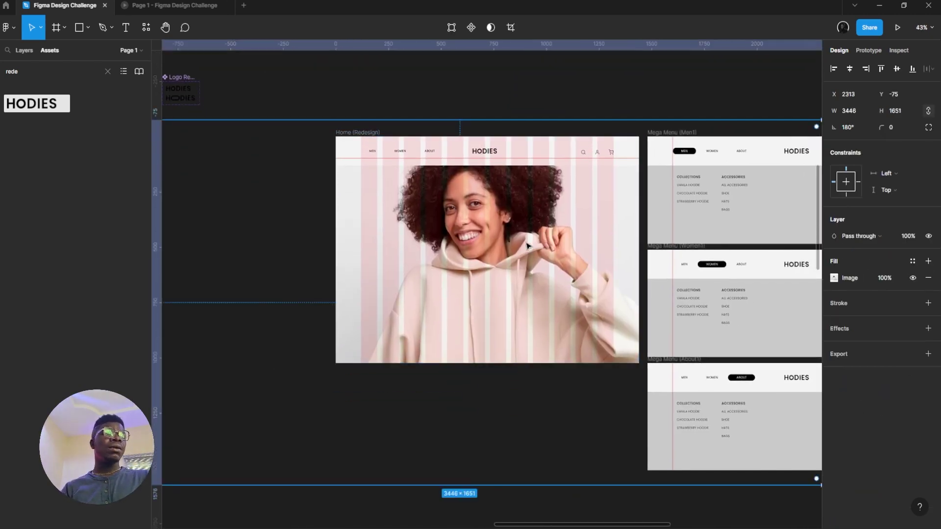
left_click_drag(521, 217, 521, 249)
scroll(521, 248, "up", 3)
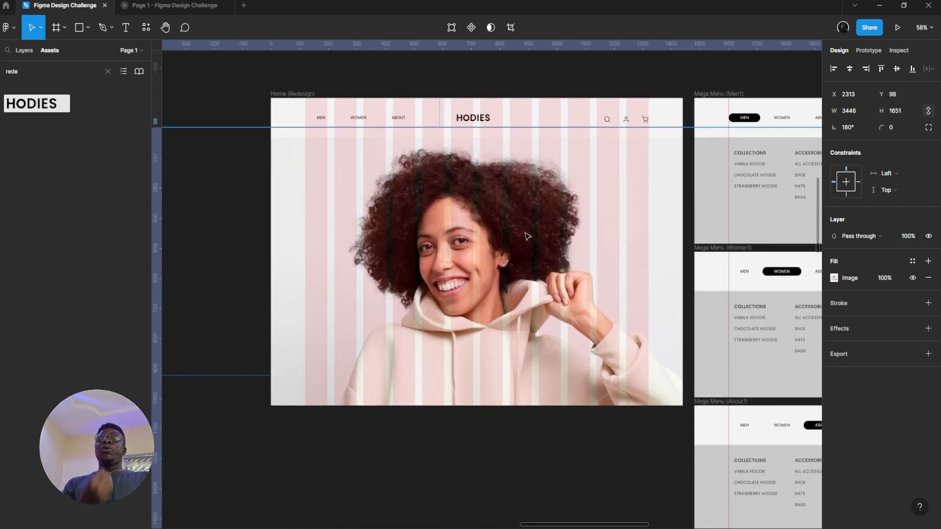
- Compare the photo placement in Home (Redesign) with the hero section of the original Home frame
scroll(496, 221, "down", 1)
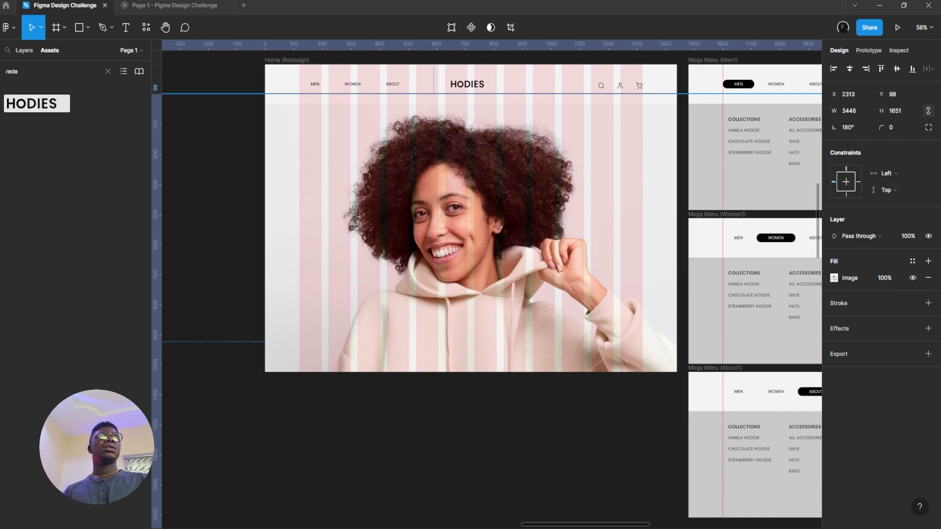
scroll(689, 178, "up", 1)
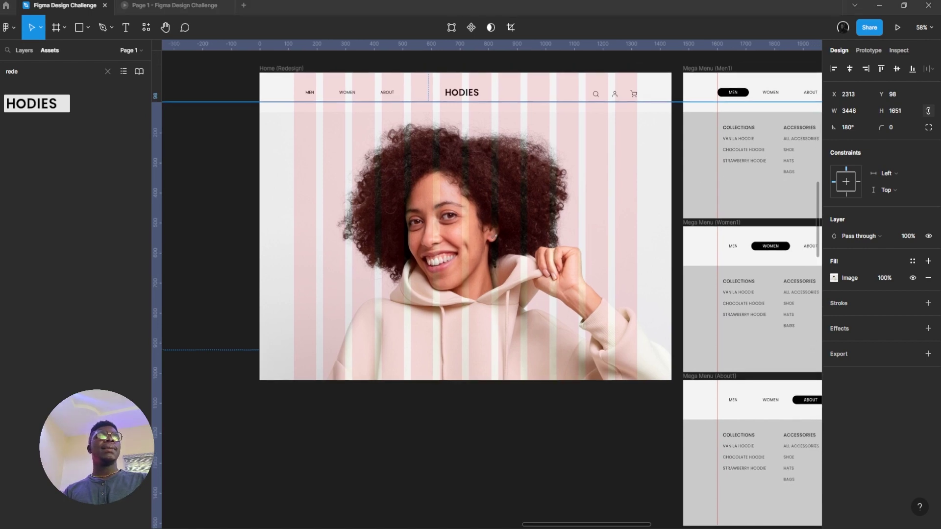
left_click_drag(569, 178, 649, 222)
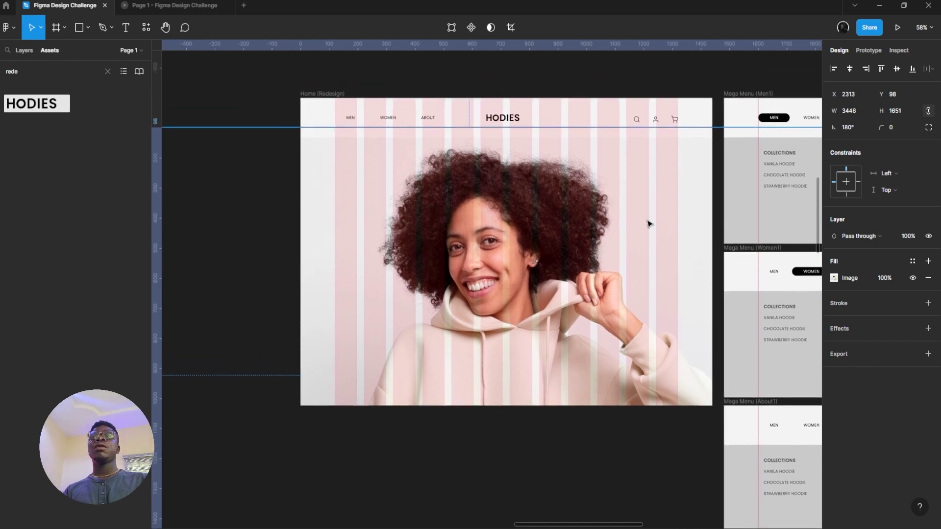
scroll(651, 220, "down", 4)
left_click_drag(574, 54, 733, 67)
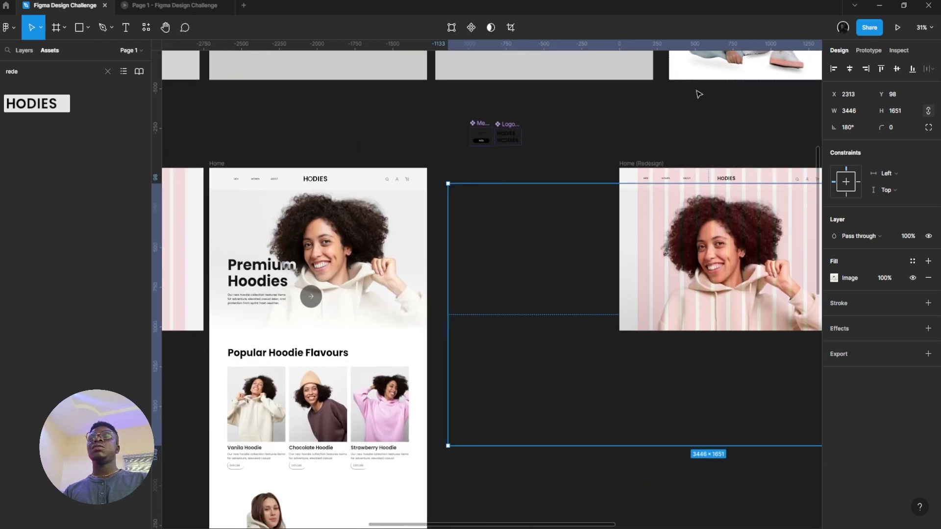
scroll(695, 90, "right", 4)
scroll(499, 249, "up", 5)
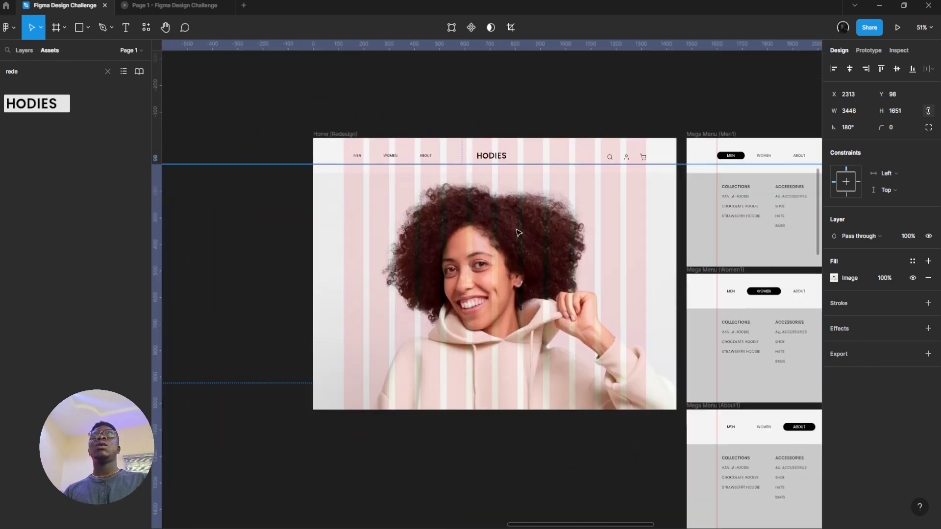
key("ctrl+z")
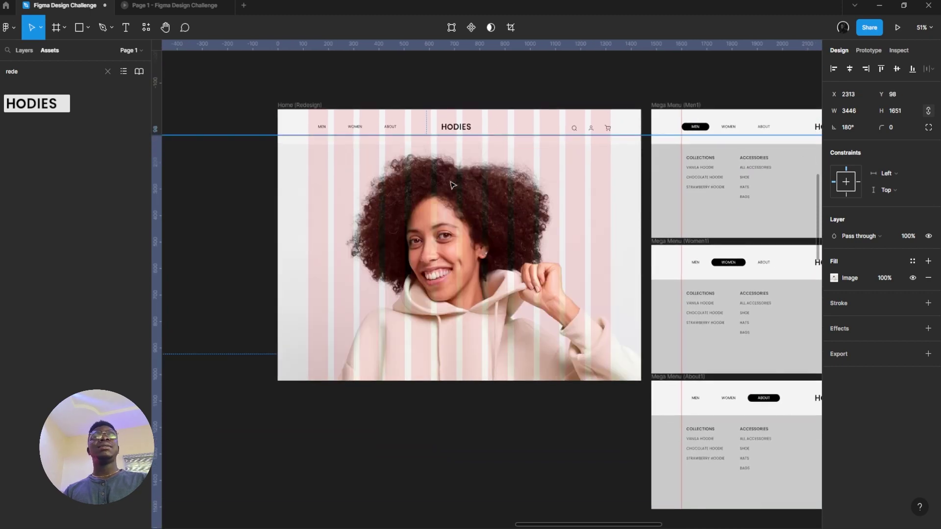
- Select the navigation bar in the Home (Redesign) frame and show it in the layer list
left_click(450, 87)
left_click(425, 115)
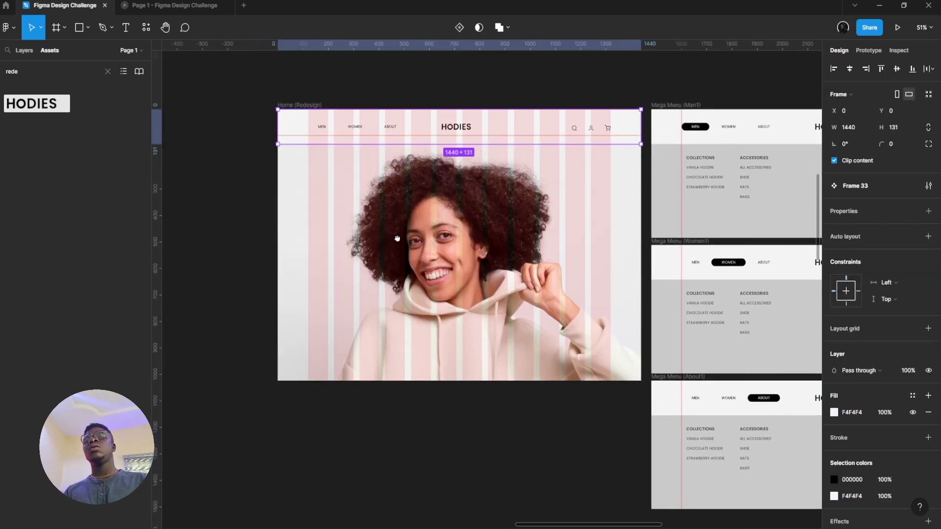
left_click_drag(397, 239, 436, 207)
left_click_drag(333, 136, 305, 196)
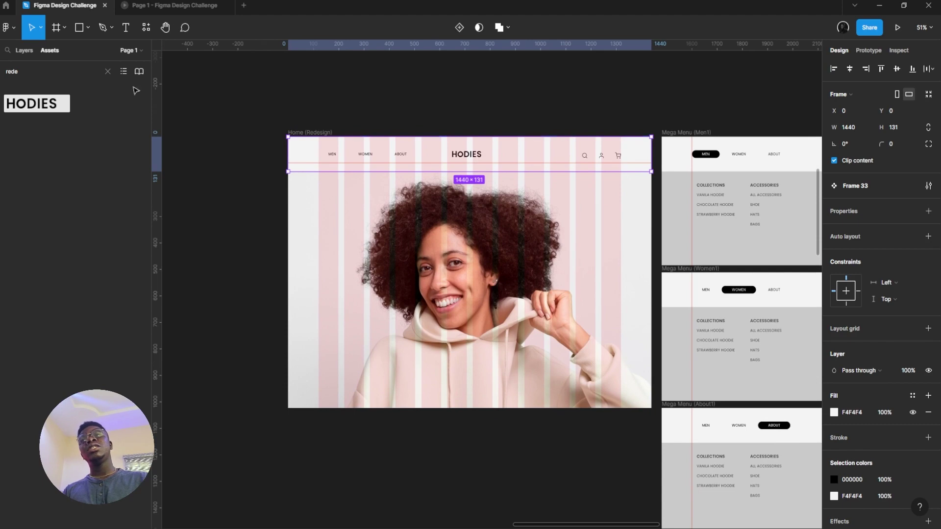
left_click(24, 50)
- Try to draw a new frame over the hero area of the Home (Redesign) frame
key("f")
scroll(314, 157, "down", 1)
scroll(314, 157, "right", 1)
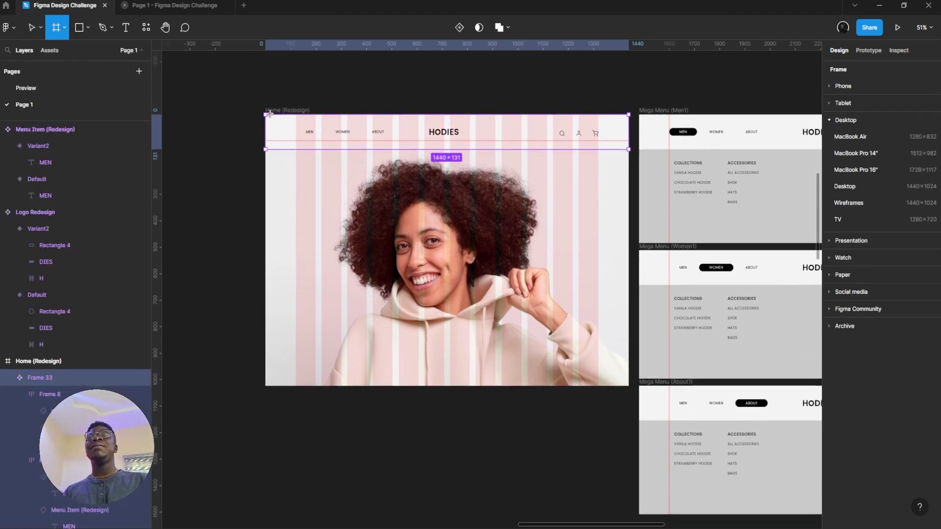
left_click_drag(292, 153, 379, 164)
scroll(516, 168, "down", 3)
left_click_drag(521, 176, 595, 212)
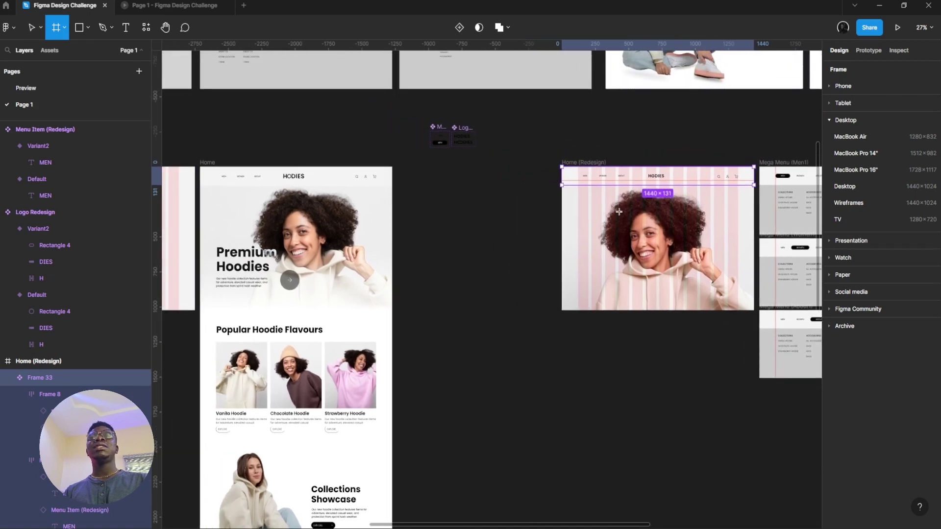
scroll(619, 212, "right", 3)
scroll(417, 182, "up", 5)
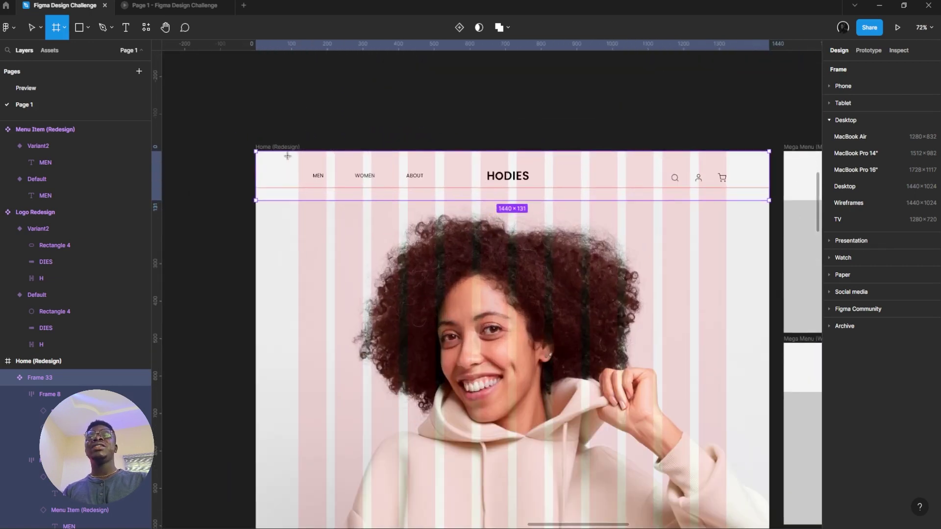
left_click_drag(287, 156, 772, 406)
key("ctrl+z")
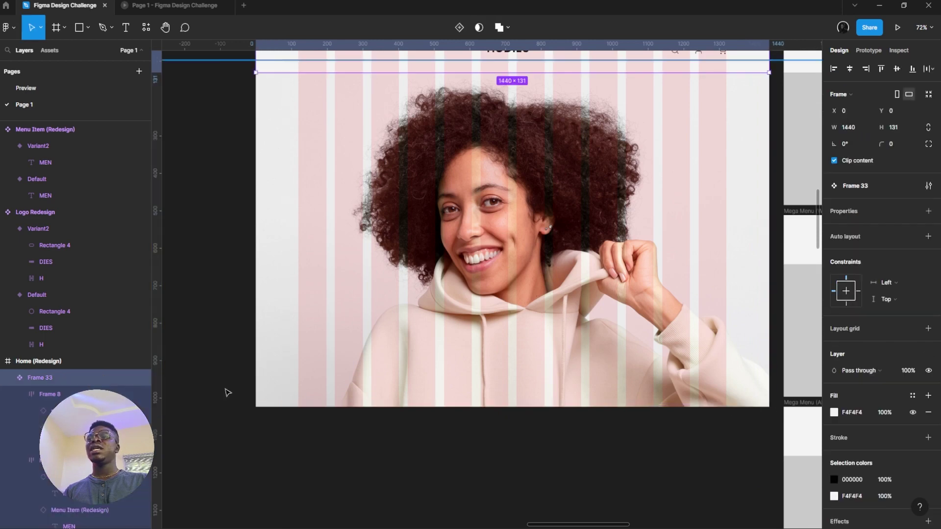
- Draw a new frame about 1277 × 726 over the hero area inside the Home (Redesign) frame
double_click(357, 305)
mouse_move(403, 277)
left_mouse_down()
mouse_move(404, 314)
mouse_move(403, 278)
left_mouse_up()
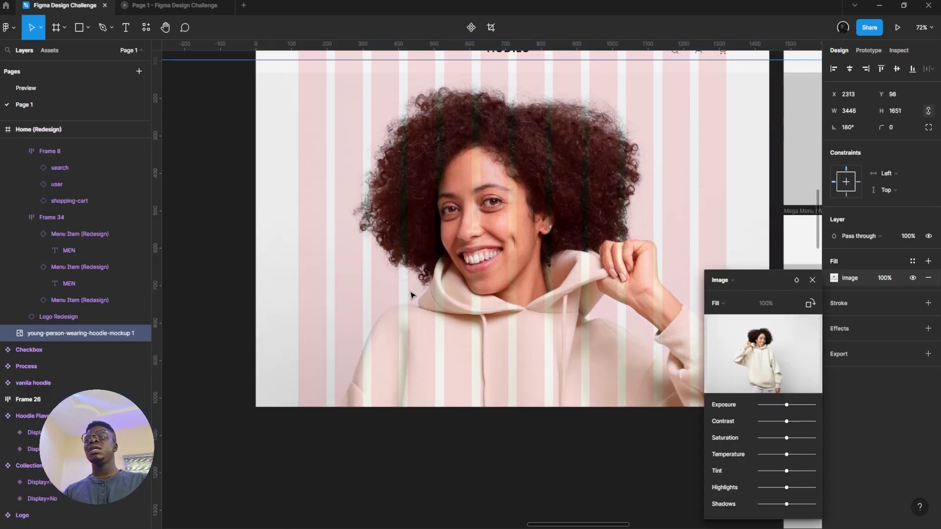
scroll(325, 269, "down", 1)
scroll(326, 269, "up", 2)
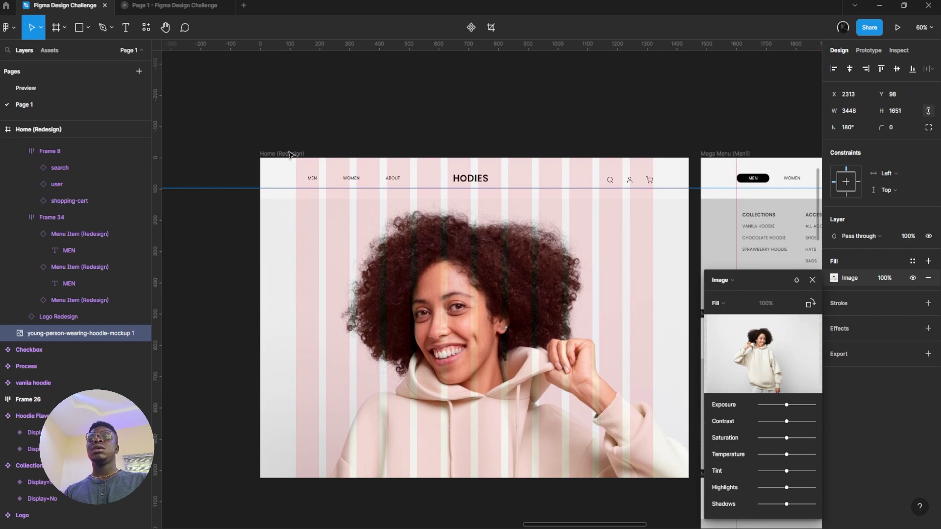
left_click(289, 155)
left_click(57, 28)
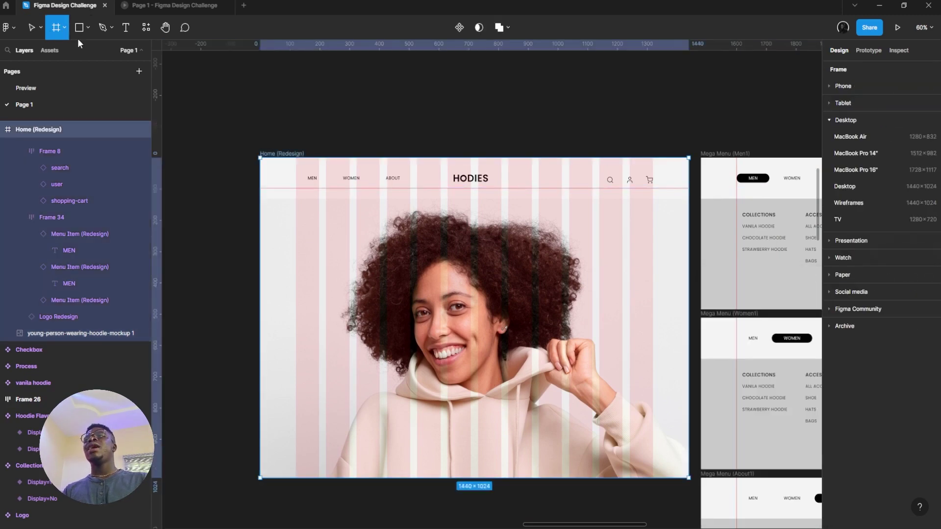
left_click_drag(273, 233, 653, 460)
scroll(573, 421, "down", 1)
left_click_drag(493, 332, 496, 320)
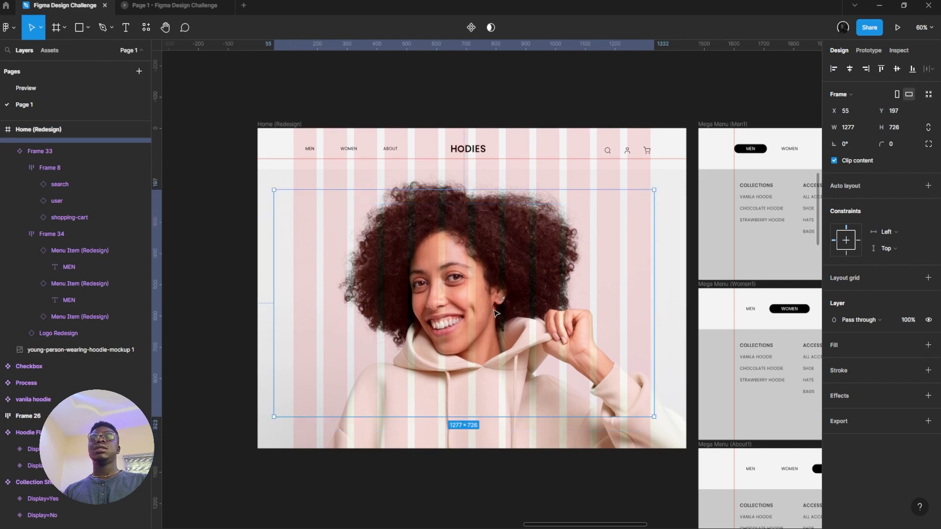
scroll(495, 311, "left", 2)
- Give the new hero frame a white FFFFFF fill and place it at X 0, Y 131, directly below the navigation bar
left_click(929, 345)
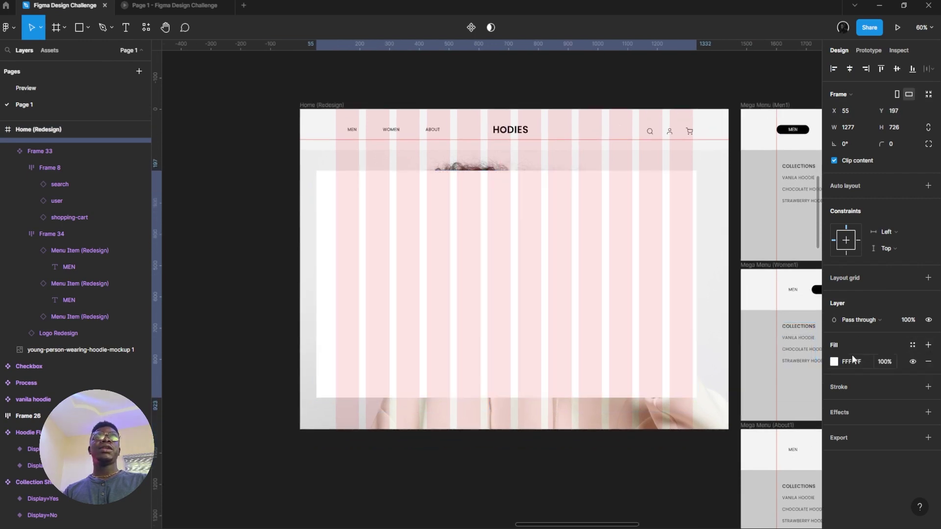
scroll(657, 391, "right", 2)
scroll(656, 390, "up", 1)
- Cut the hoodie model photo from Home (Redesign) and paste it inside the white hero frame
left_click(504, 436)
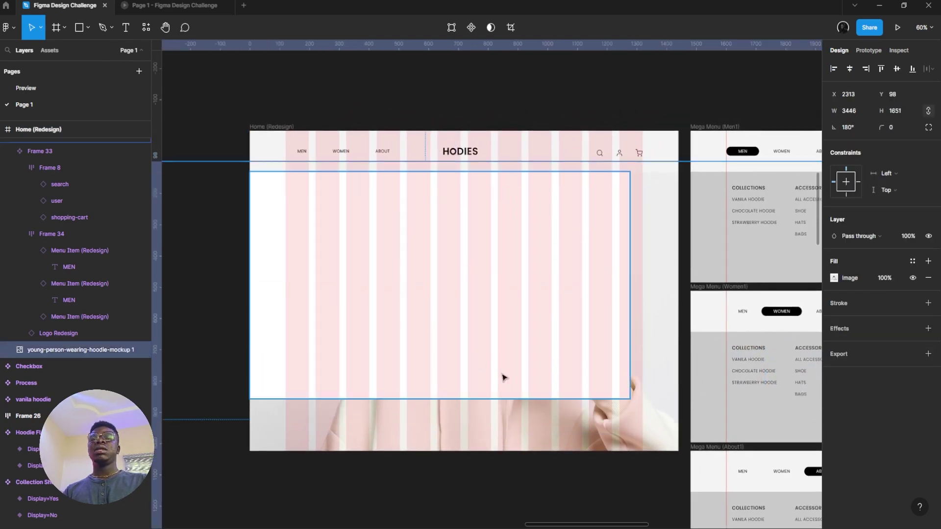
scroll(496, 374, "down", 5)
left_click(514, 357)
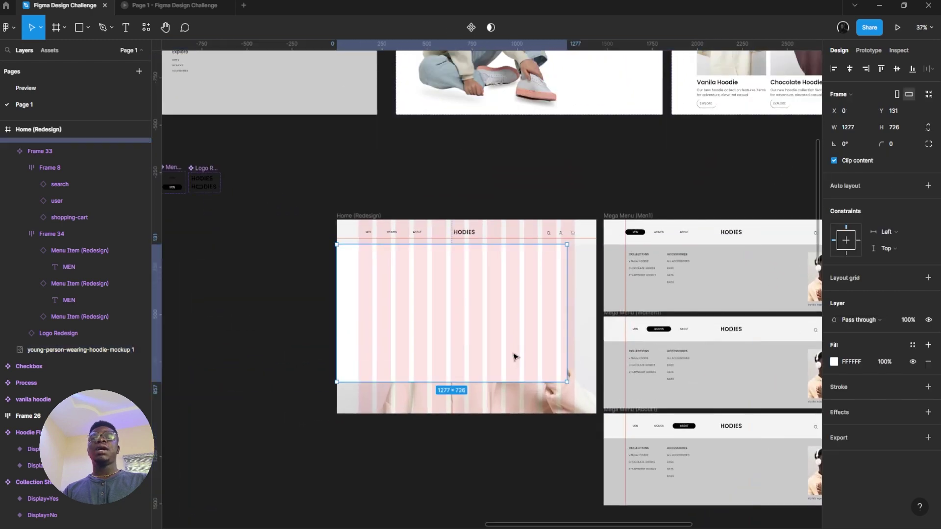
scroll(534, 377, "up", 2)
left_click(561, 397)
key("Delete")
key("ctrl+z")
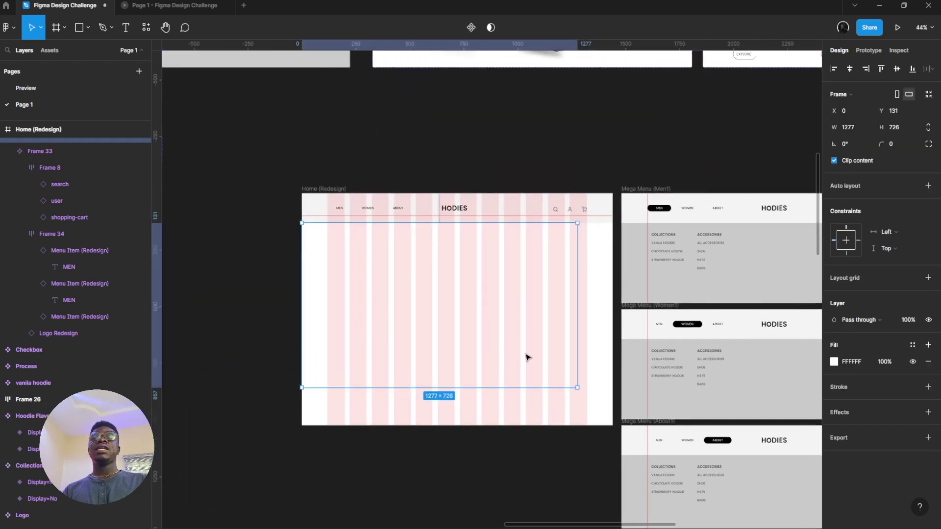
left_click(512, 241)
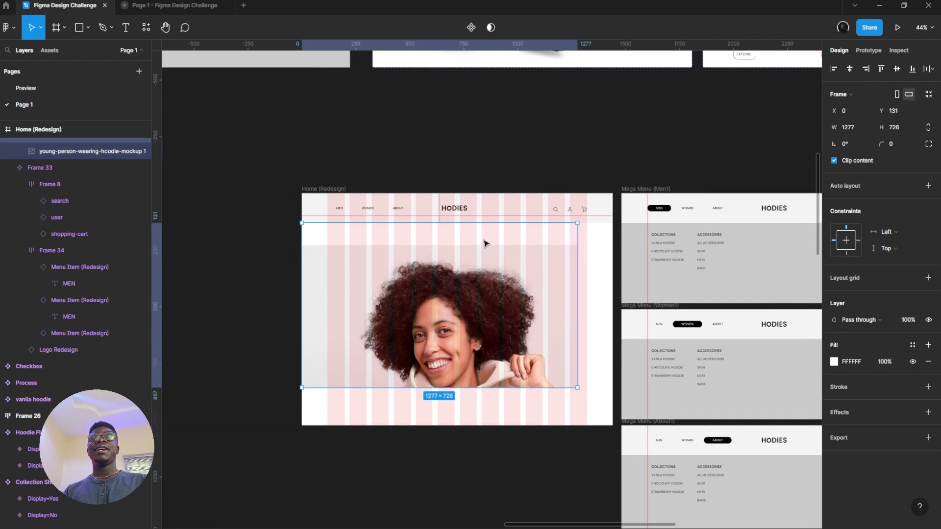
- Try to move the hero frame up to Y 98 and undo the move
left_click_drag(485, 241, 479, 233)
scroll(562, 245, "up", 5)
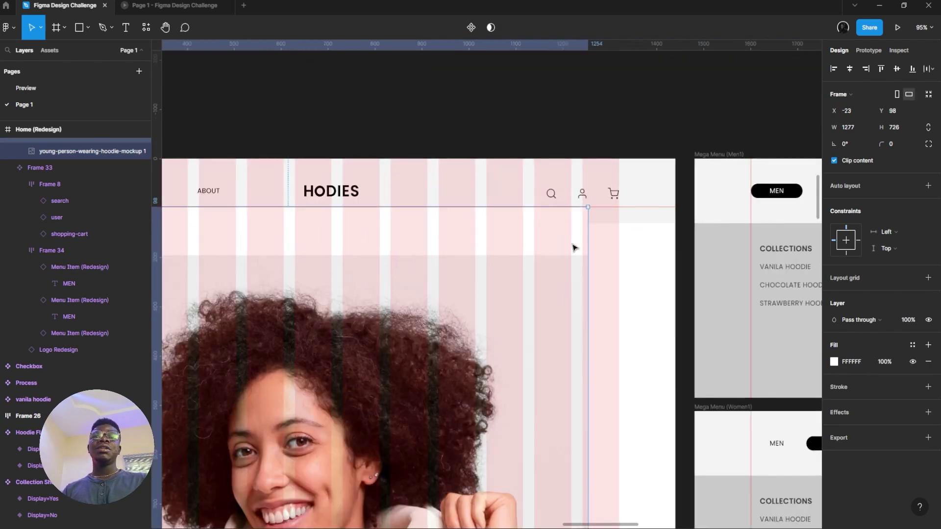
key("ctrl+z")
key("ctrl+z")
- Align the hero frame at X 0, Y 131 and resize it to 1440 × 893 to fill the rest of the page
scroll(311, 219, "up", 5)
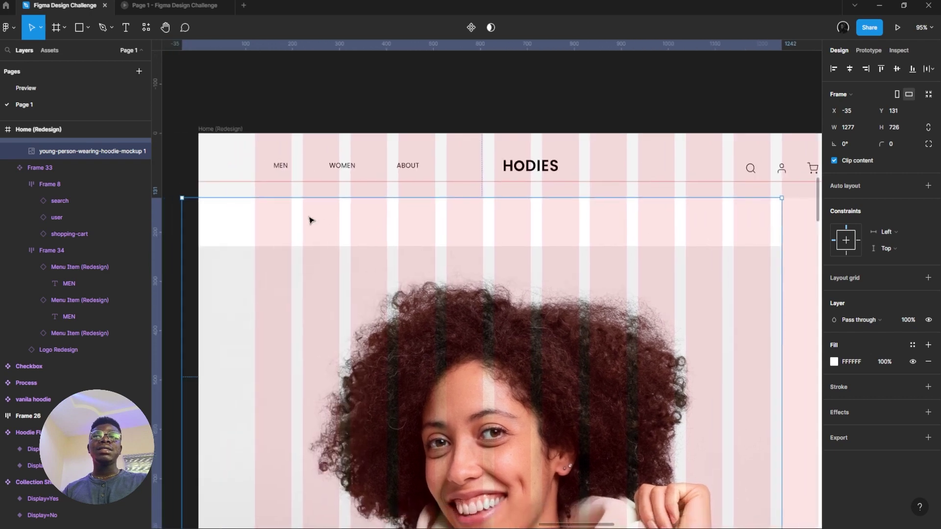
left_click_drag(411, 239, 435, 236)
left_click_drag(392, 211, 406, 212)
scroll(409, 216, "down", 8)
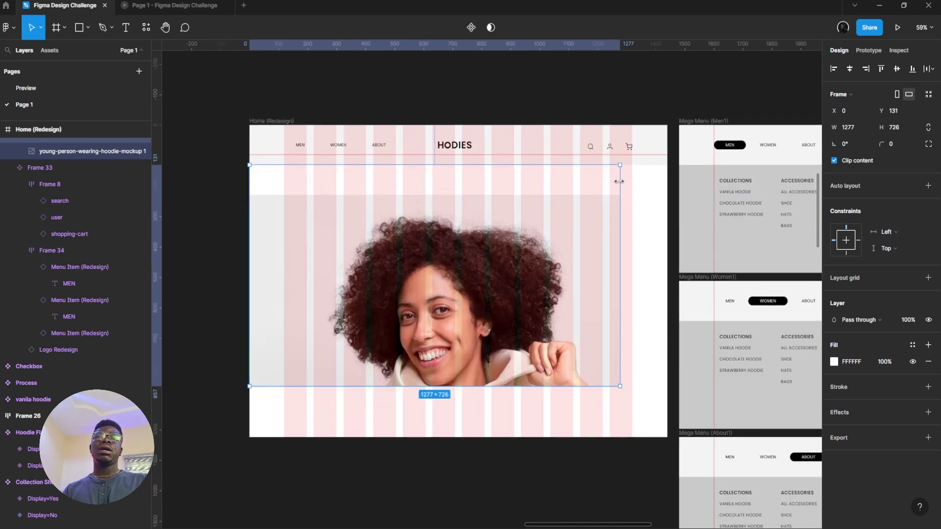
left_click_drag(619, 181, 667, 183)
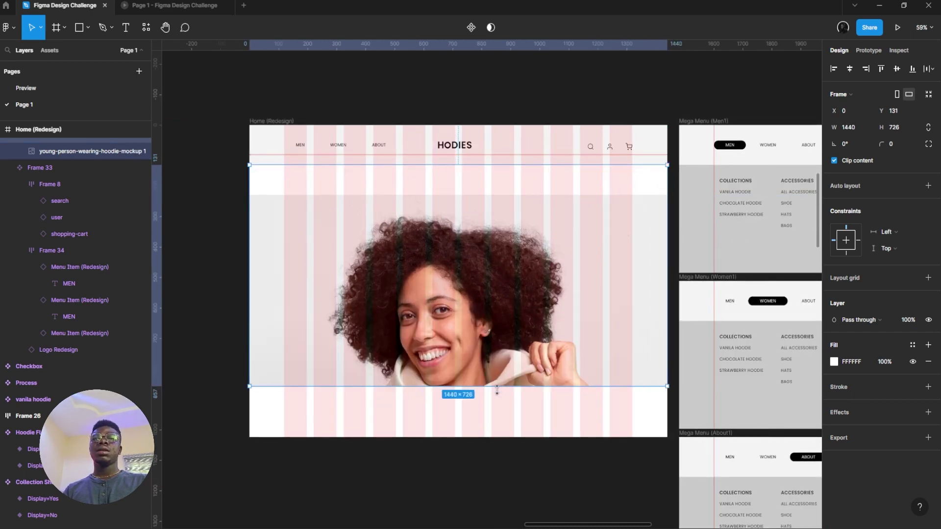
left_click_drag(497, 390, 521, 437)
- Move the hoodie model photo inside the hero frame to X 2306, Y 0
double_click(492, 339)
left_click_drag(493, 338, 539, 343)
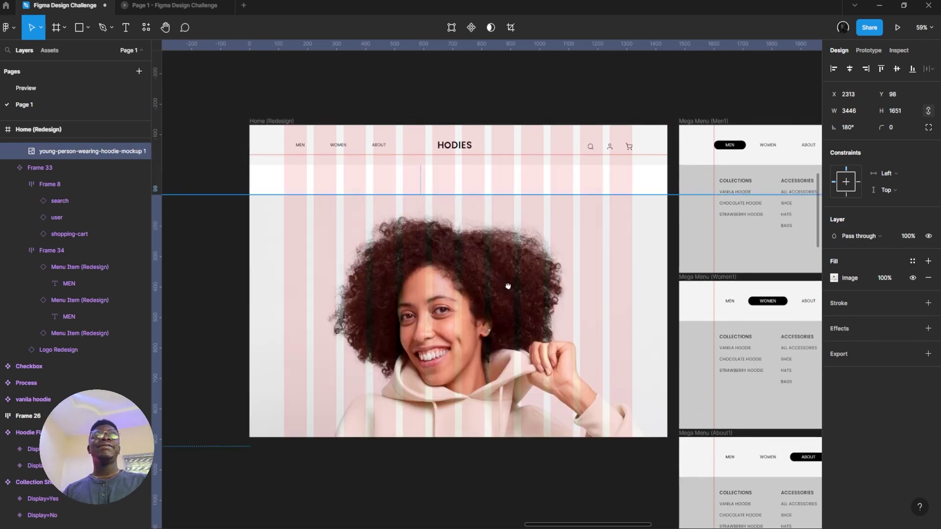
scroll(504, 274, "down", 1)
mouse_move(462, 276)
left_mouse_down()
mouse_move(466, 202)
mouse_move(444, 216)
mouse_move(426, 190)
mouse_move(455, 282)
left_mouse_up()
scroll(444, 217, "down", 4)
scroll(444, 217, "up", 3)
scroll(451, 273, "up", 2)
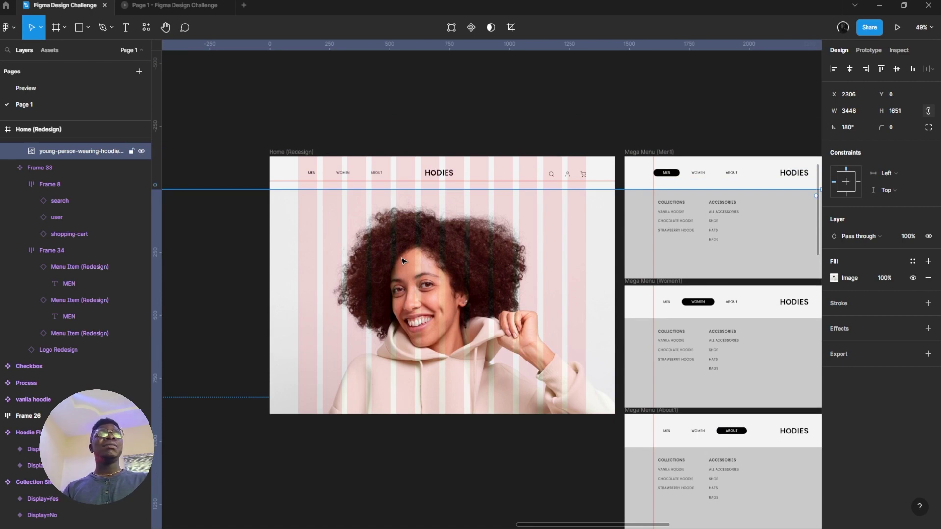
- Try flipping the hoodie model photo horizontally and flip it back to its original direction
key("shift+h")
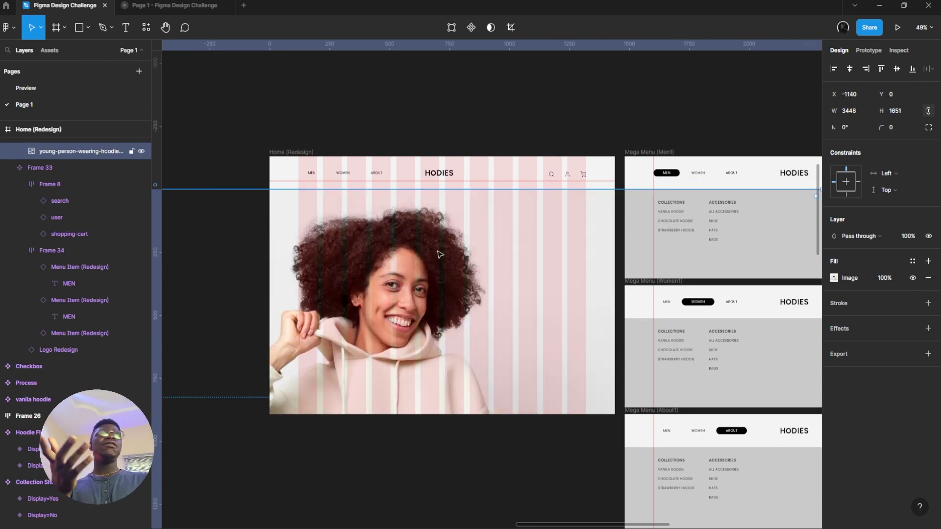
key("shift+h")
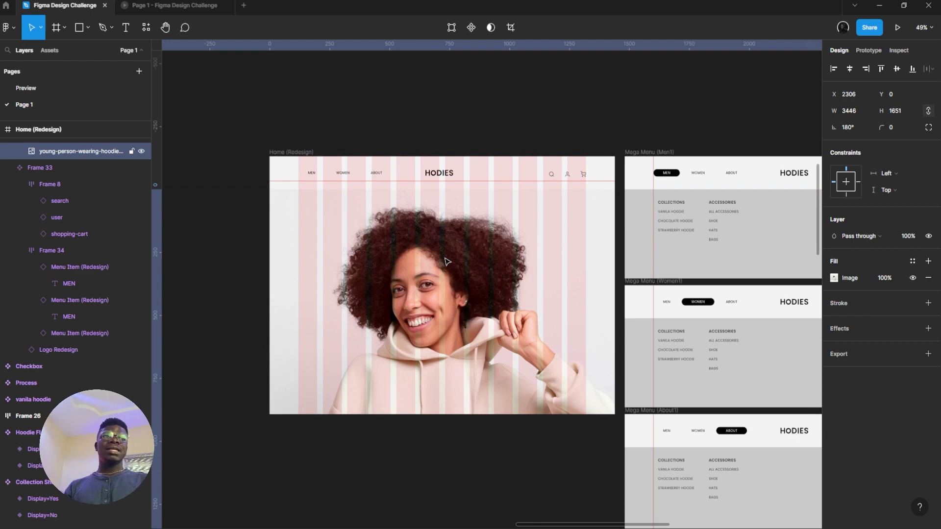
right_click(434, 287)
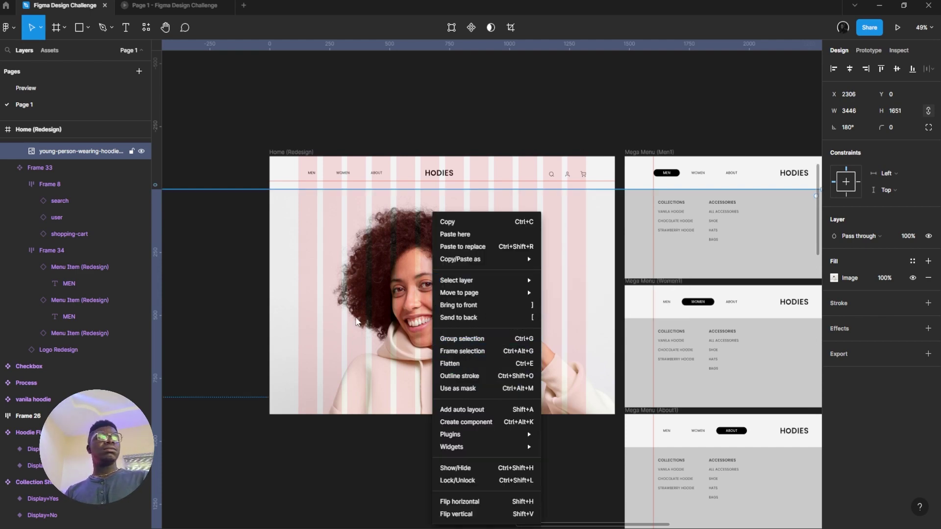
key("Escape")
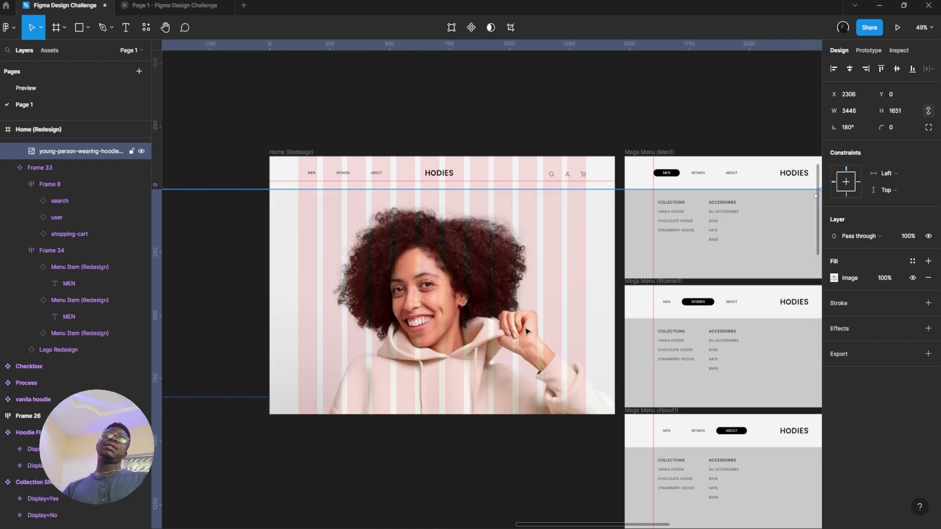
- Reposition the hoodie model photo inside the hero frame at X 2330, Y -33
scroll(461, 314, "down", 5)
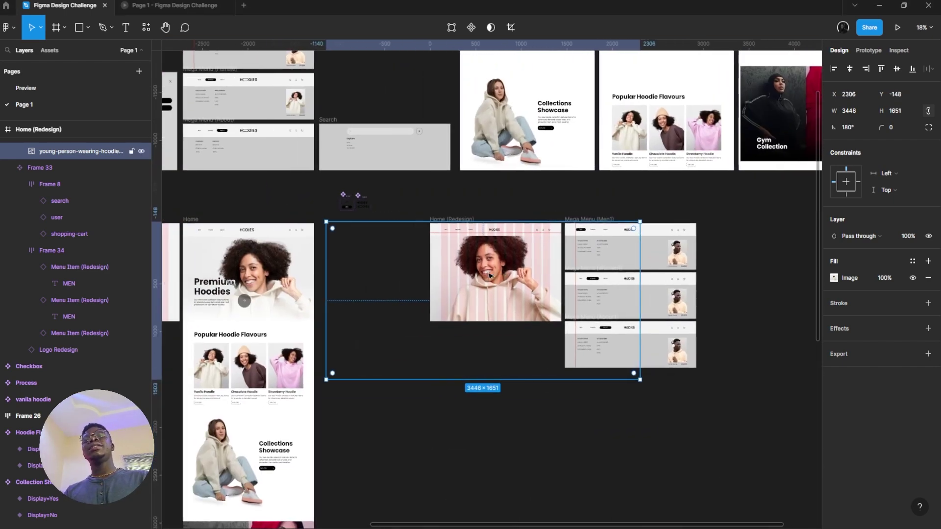
scroll(539, 262, "up", 5)
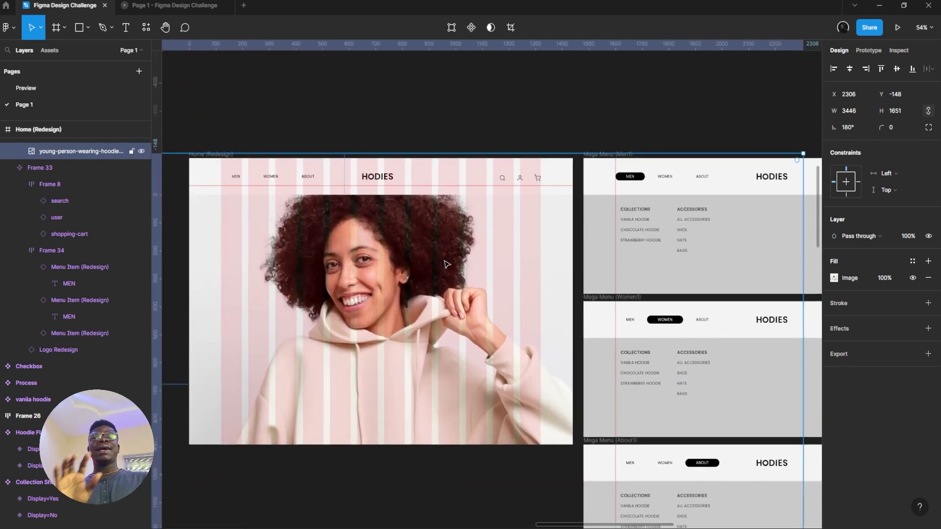
left_click_drag(443, 261, 445, 299)
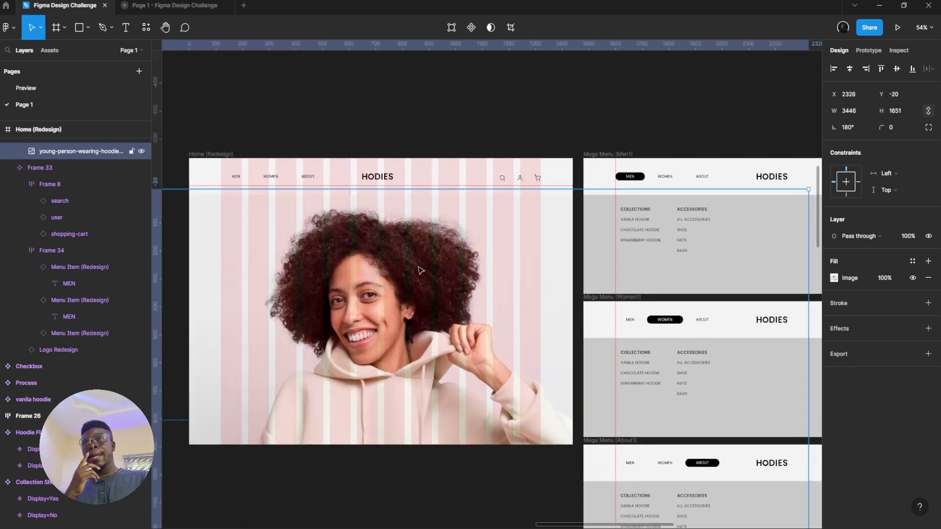
left_click_drag(419, 269, 456, 203)
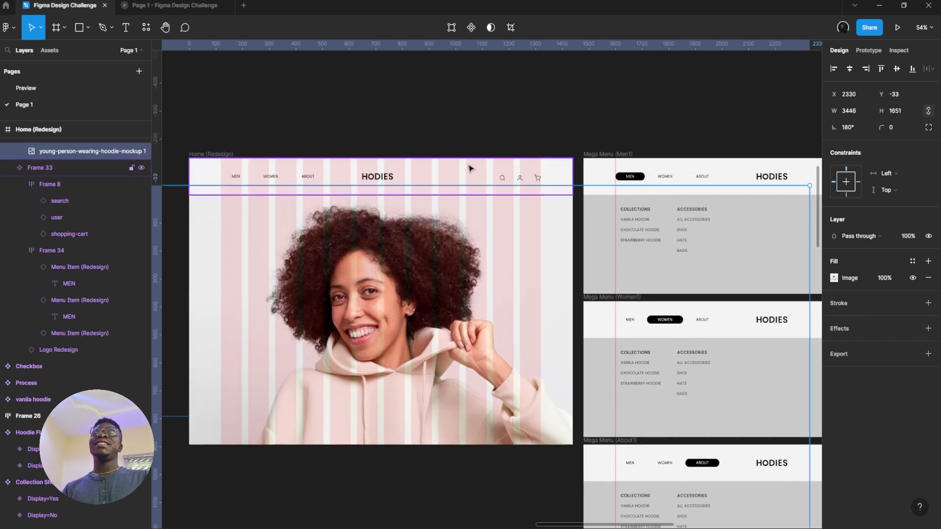
- Remove the horizontal ruler guide that crosses the navigation bar of the Home (Redesign) frame
left_click(470, 169)
scroll(343, 172, "left", 3)
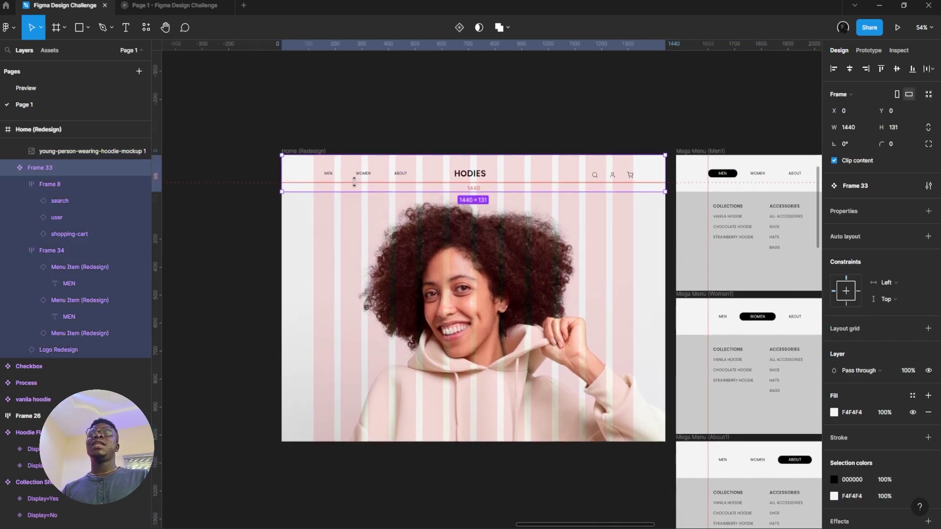
scroll(347, 128, "right", 2)
left_click_drag(346, 129, 311, 119)
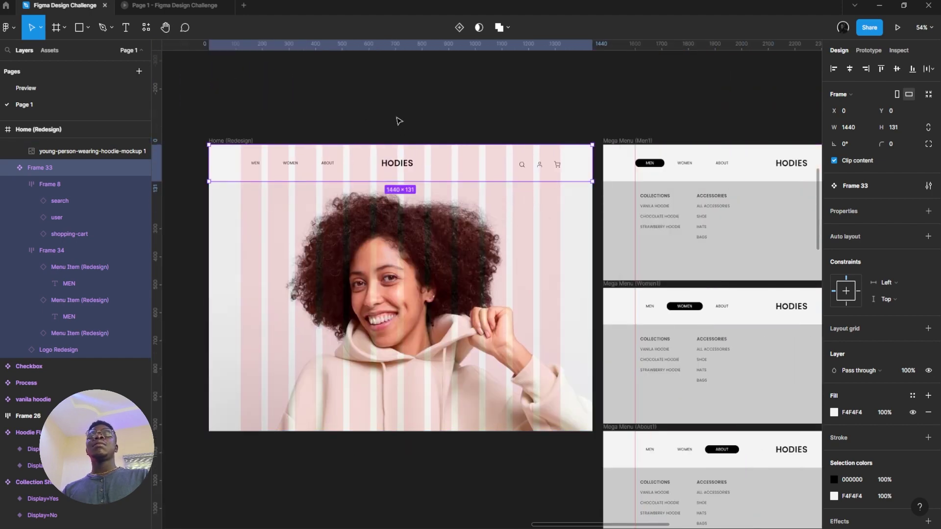
- Preview the redesigned home page in the prototype presentation and return to the design file
left_click(429, 229)
left_click(907, 49)
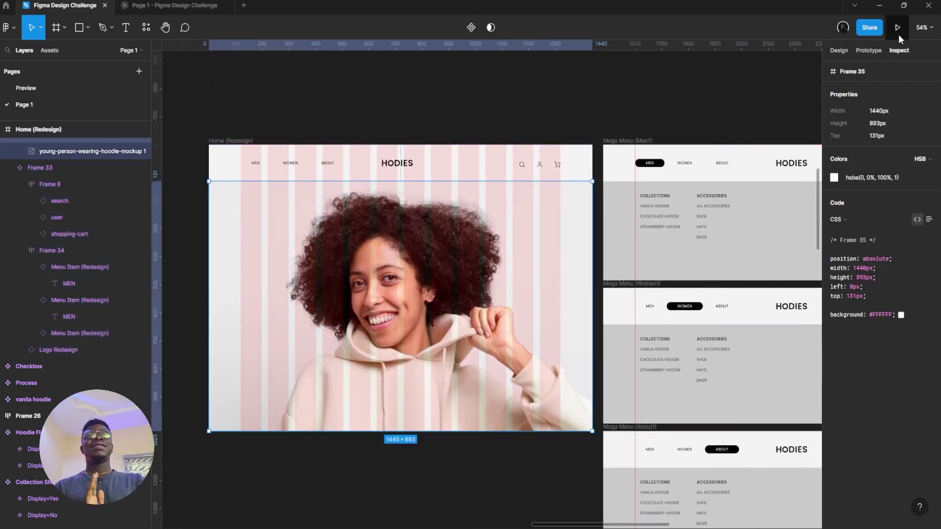
left_click(898, 27)
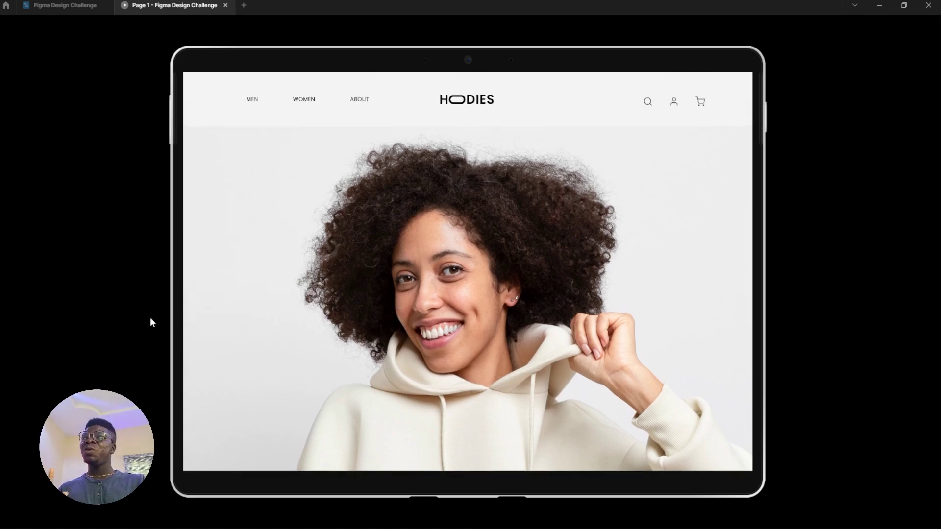
left_click(79, 6)
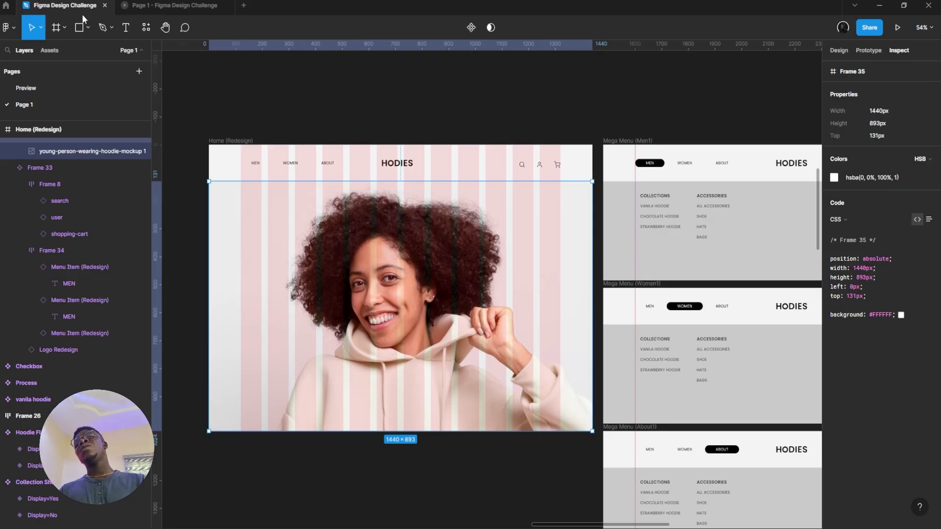
- Select the hero frame around the hoodie model photo and turn off its content clipping
double_click(355, 268)
left_click(385, 149)
double_click(400, 260)
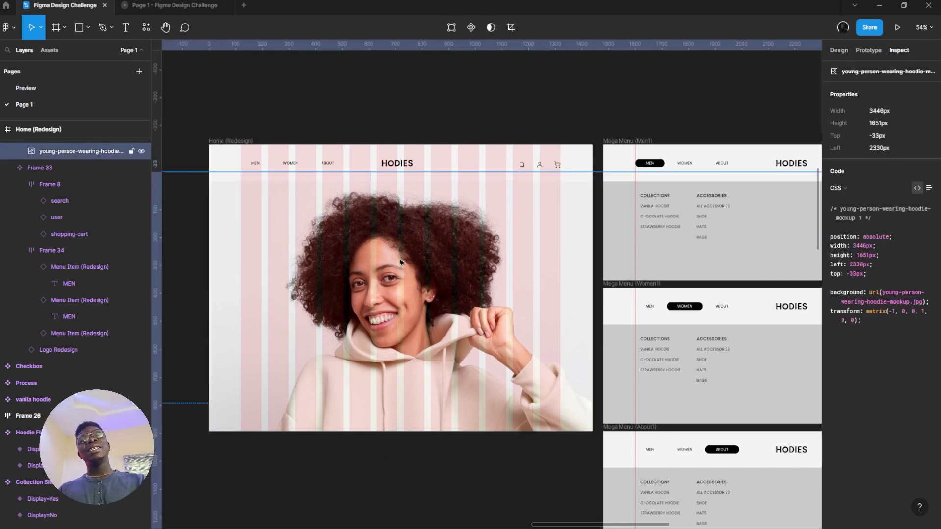
scroll(400, 263, "down", 3)
key("alt")
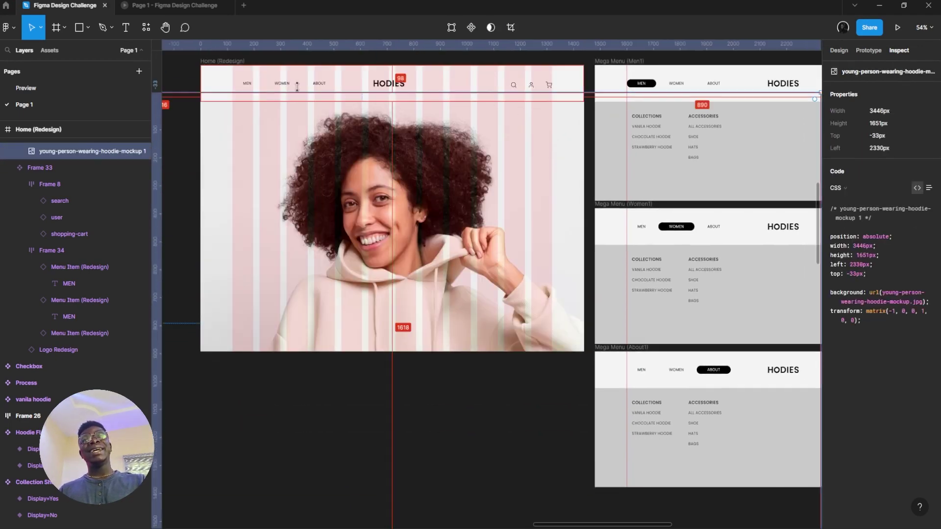
left_click(337, 179)
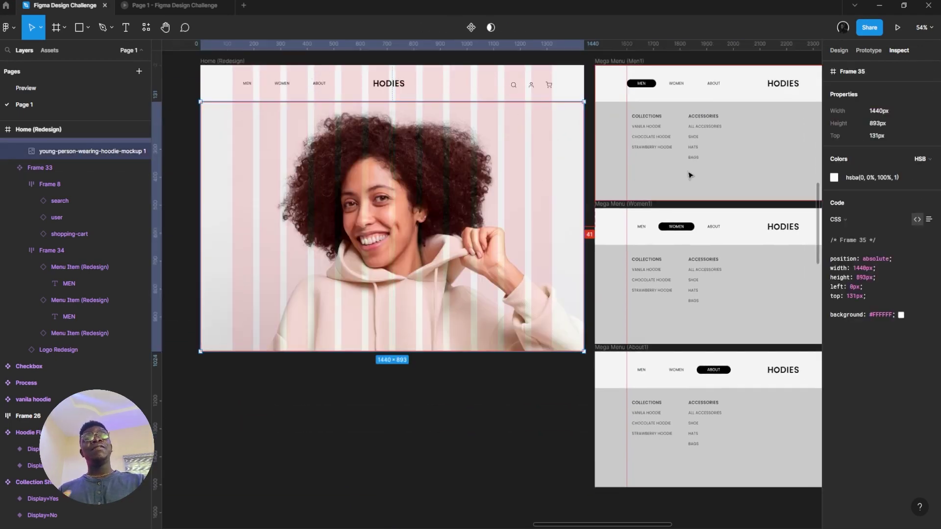
scroll(735, 78, "up", 1)
left_click(843, 28)
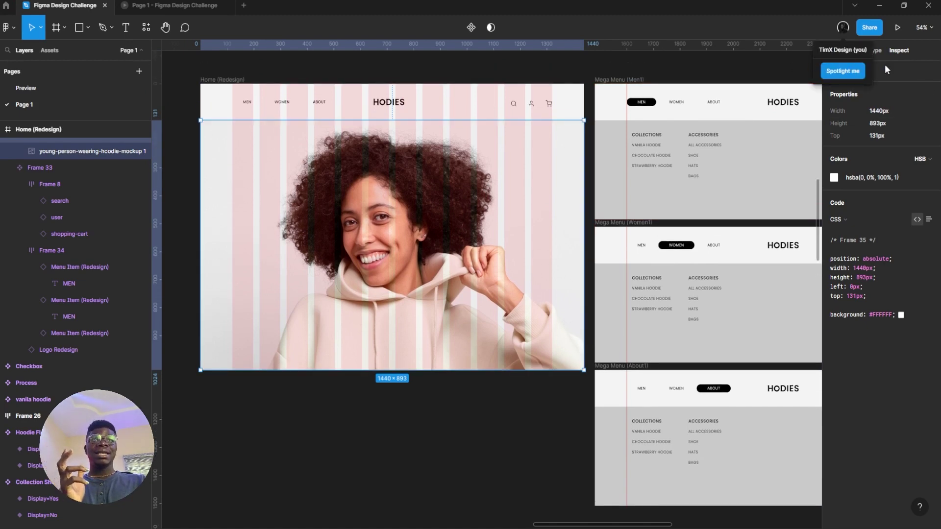
left_click(839, 54)
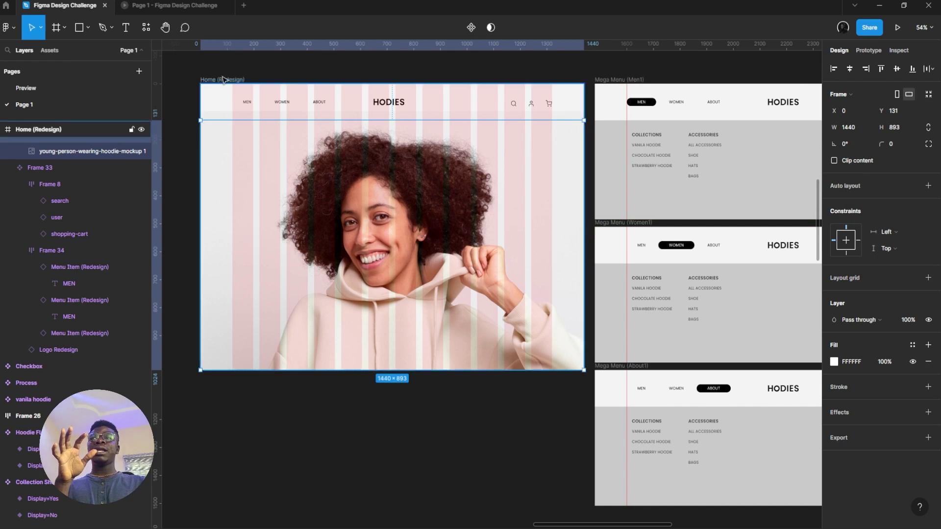
- Turn off content clipping on the Home (Redesign) frame to expose the full hoodie model photo
left_click(222, 78)
left_click(834, 161)
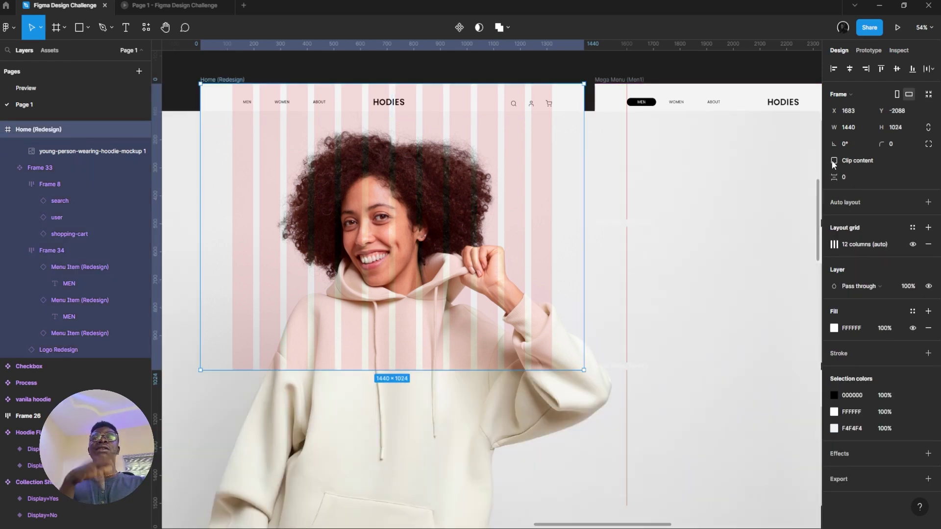
left_click_drag(568, 339, 570, 361)
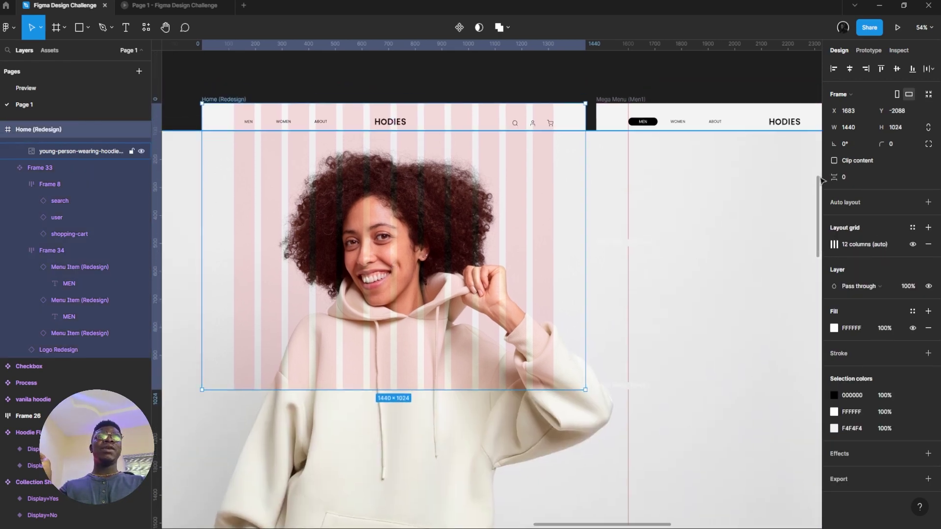
- Turn content clipping back on for the Home (Redesign) frame and for the hero frame around the hoodie model photo
left_click(834, 161)
left_click(447, 202)
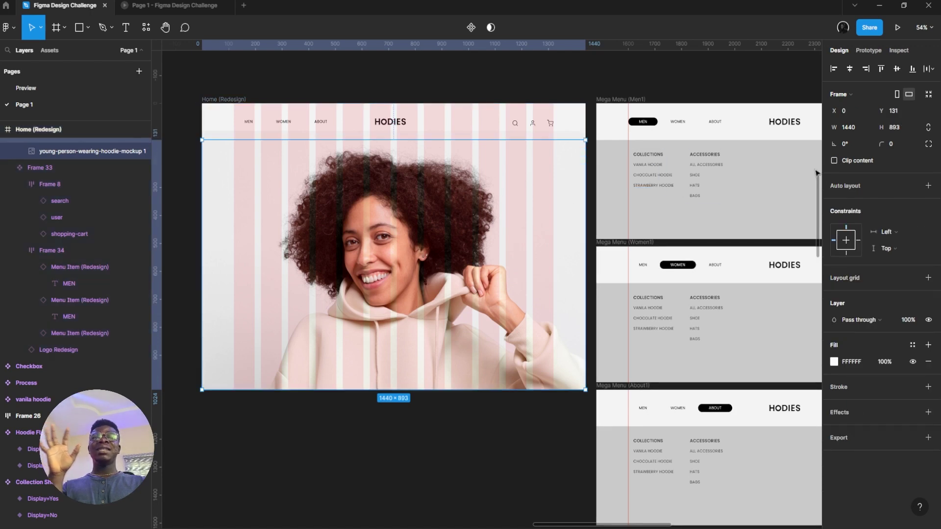
left_click(835, 161)
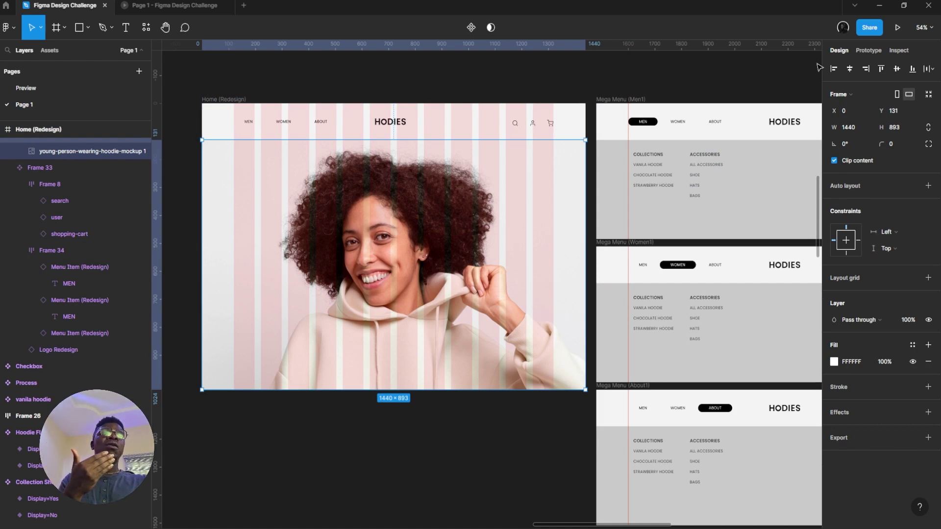
- Set the hero photo frame's prototype overflow to Vertical scrolling
left_click(867, 50)
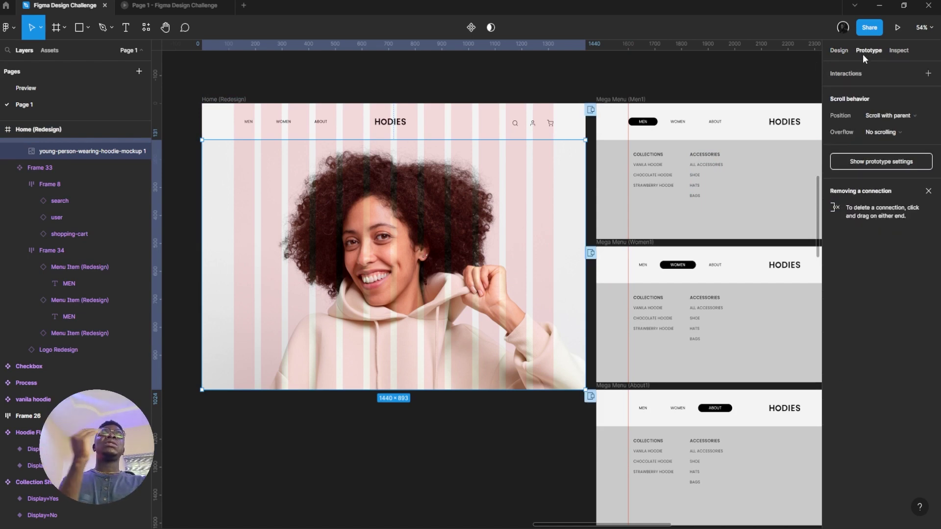
left_click(889, 137)
left_click(853, 139)
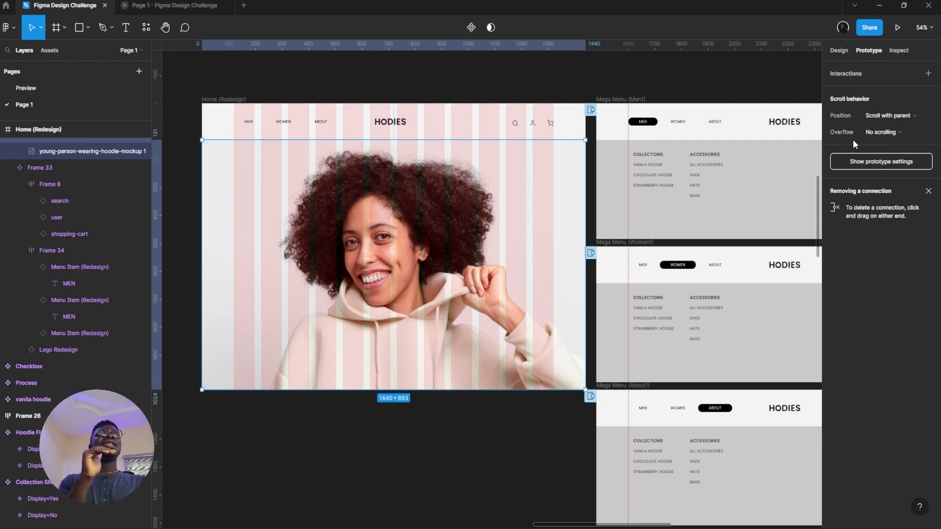
left_click(887, 134)
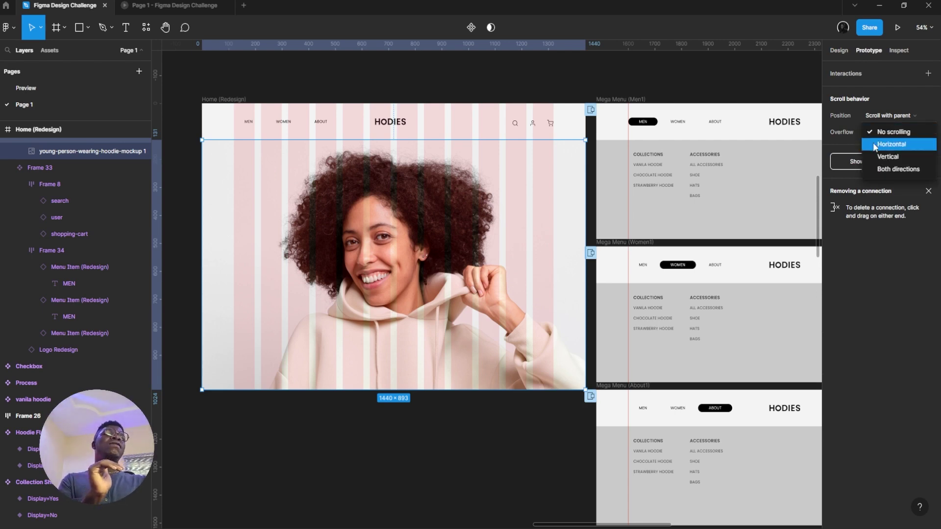
left_click(840, 137)
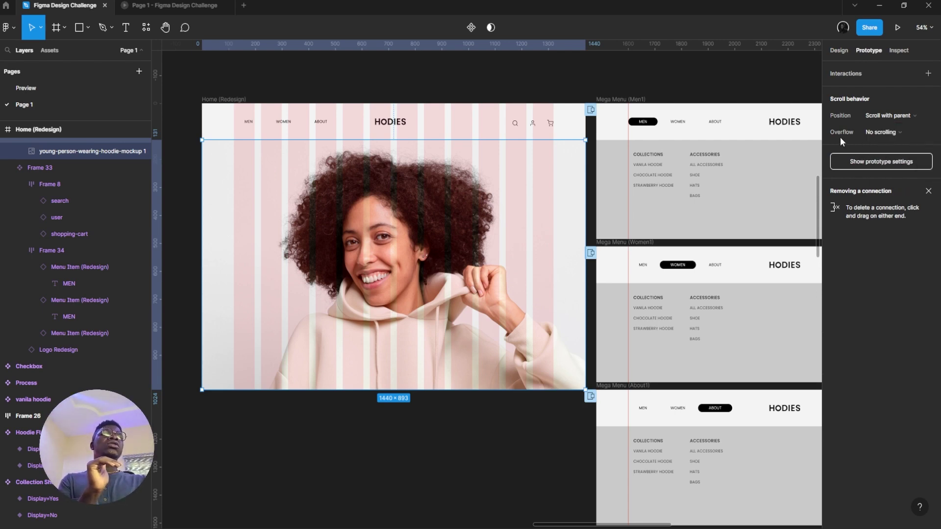
left_click(866, 136)
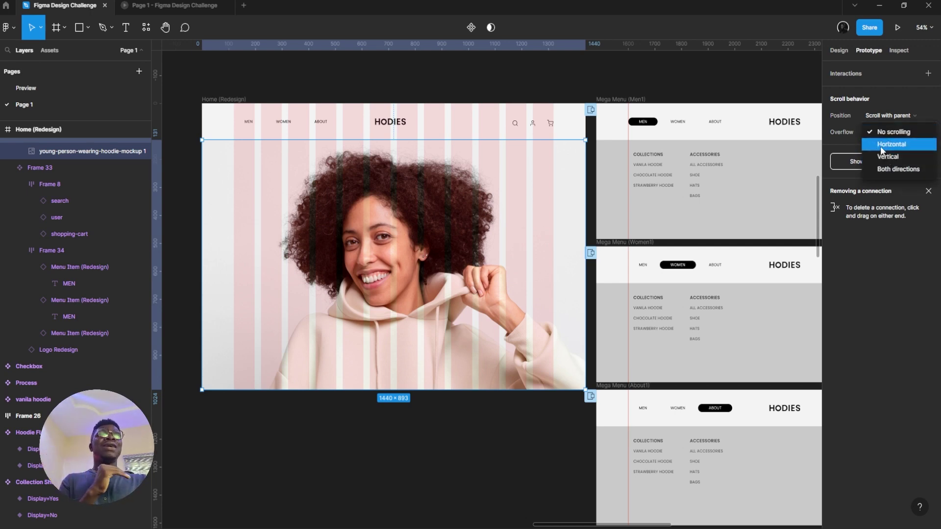
left_click(887, 156)
- Test the hero photo's vertical scrolling in the prototype presentation, then return to the design file
left_click(156, 4)
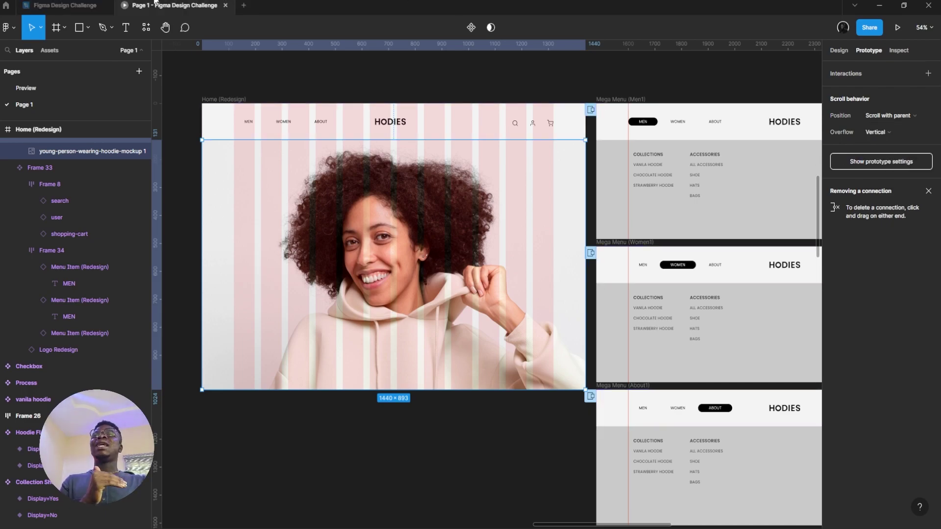
scroll(463, 296, "down", 5)
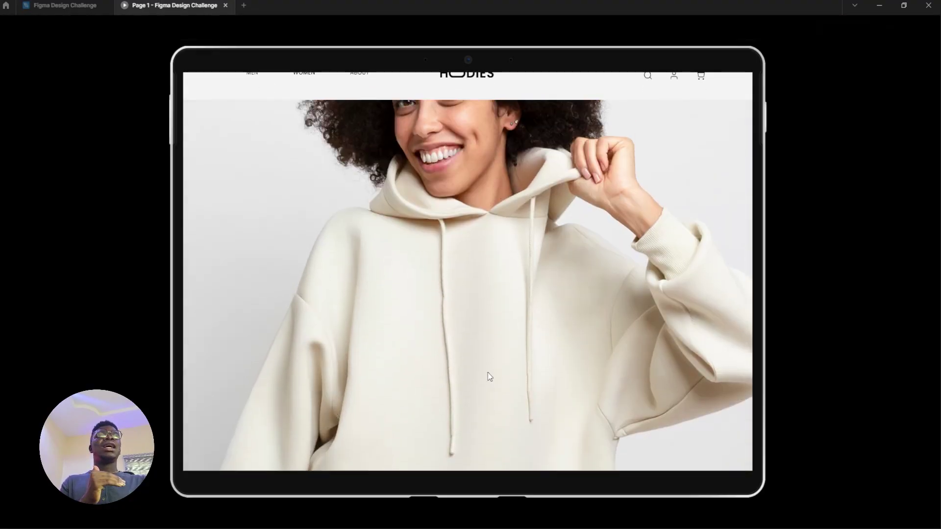
scroll(489, 376, "up", 5)
scroll(512, 361, "down", 4)
scroll(516, 279, "up", 2)
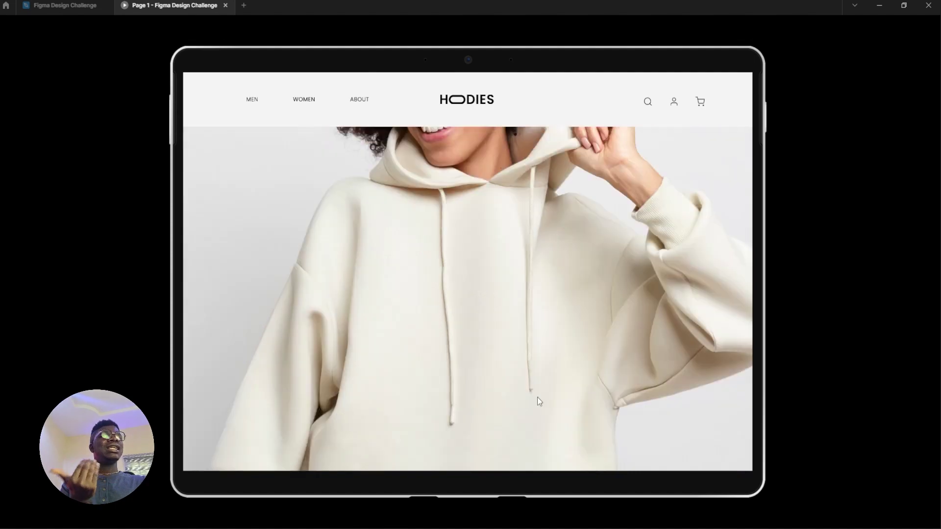
scroll(540, 401, "up", 4)
scroll(571, 294, "down", 4)
scroll(598, 314, "up", 4)
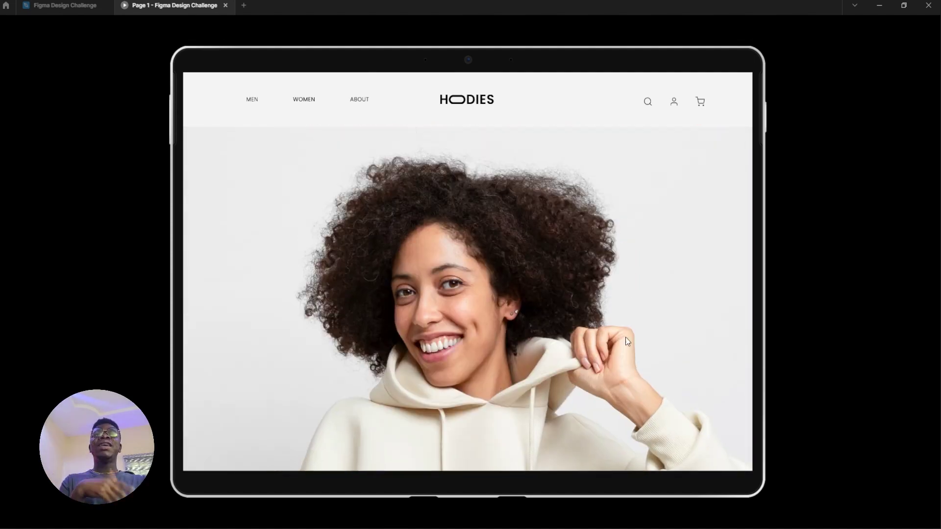
scroll(624, 378, "down", 4)
scroll(647, 375, "up", 4)
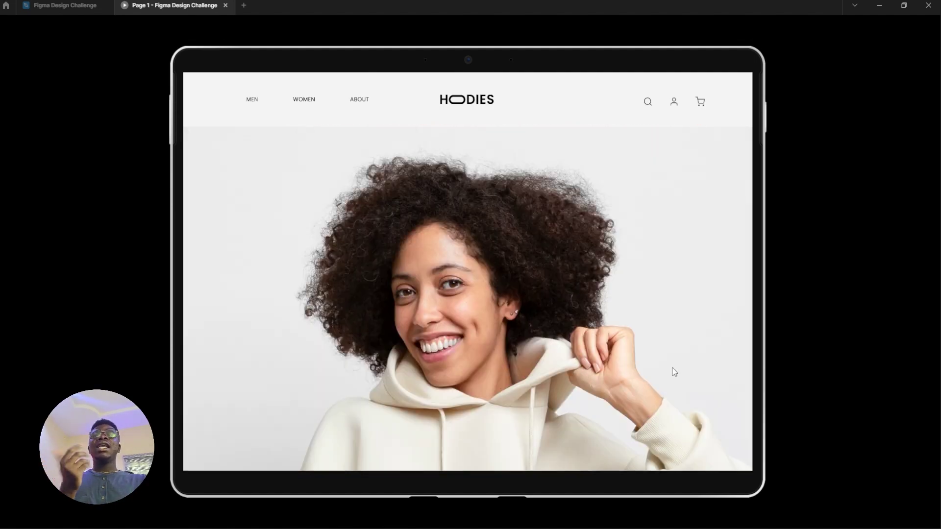
scroll(520, 338, "down", 4)
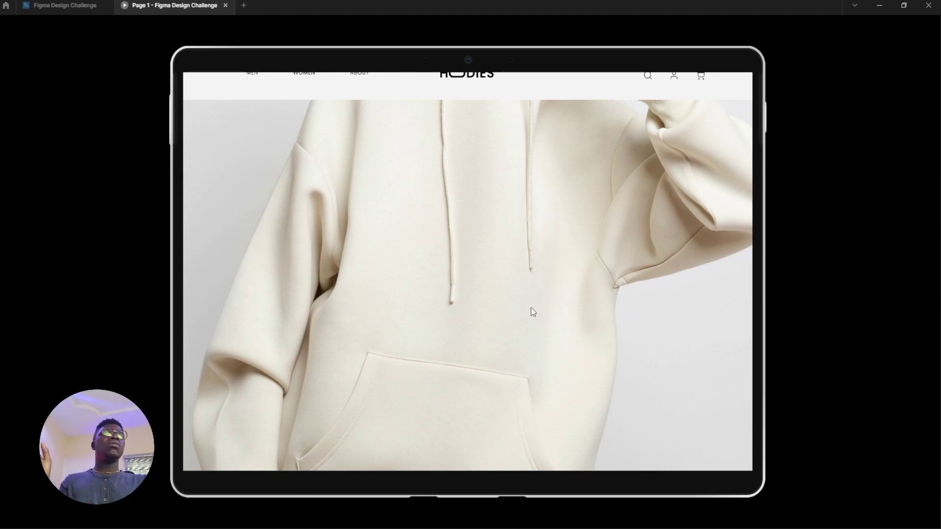
left_click(64, 6)
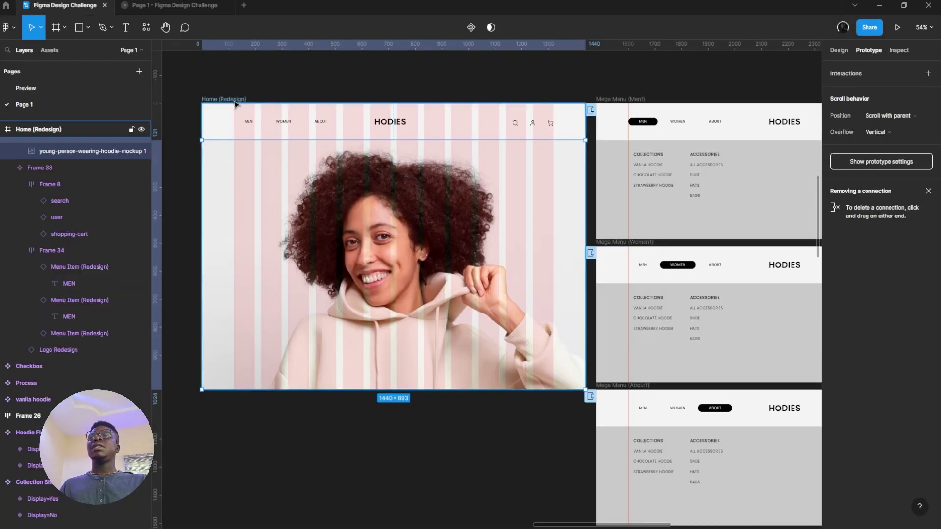
left_click_drag(380, 390, 432, 421)
key("ctrl+z")
left_click(838, 50)
scroll(332, 231, "left", 3)
scroll(331, 230, "up", 2)
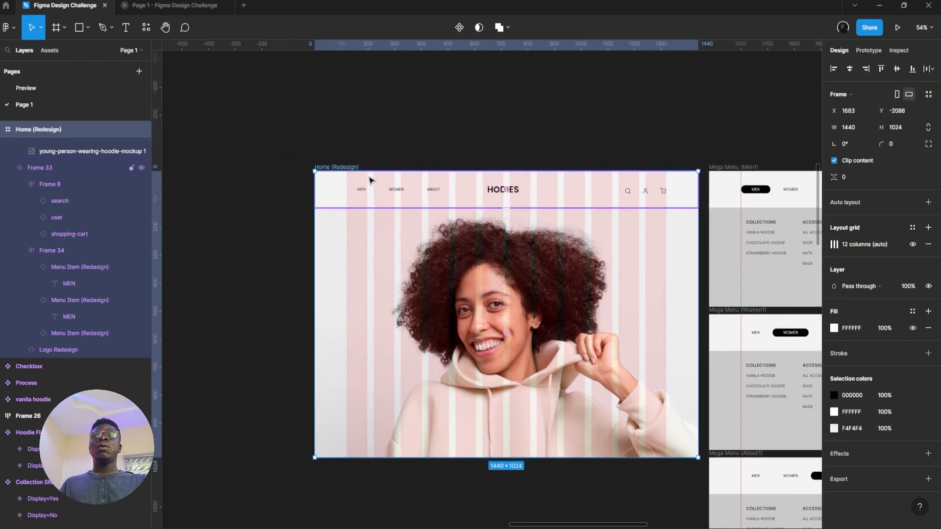
scroll(342, 240, "right", 1)
scroll(294, 211, "down", 2)
scroll(294, 211, "right", 2)
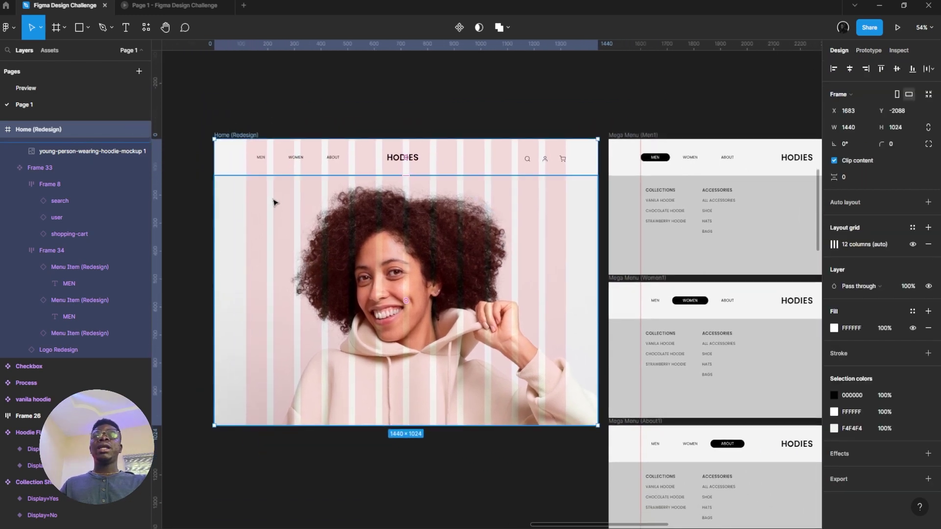
left_click_drag(366, 427, 373, 491)
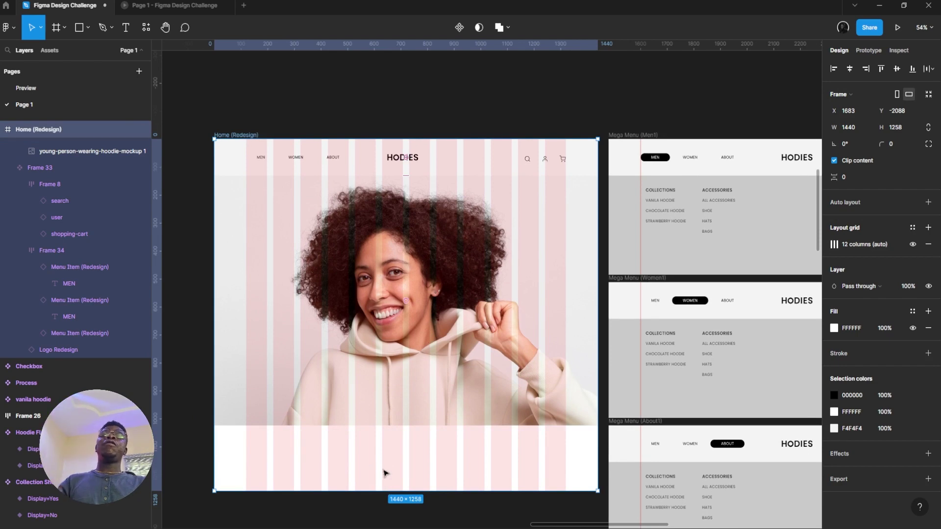
key("ctrl+z")
left_click_drag(385, 429, 387, 483)
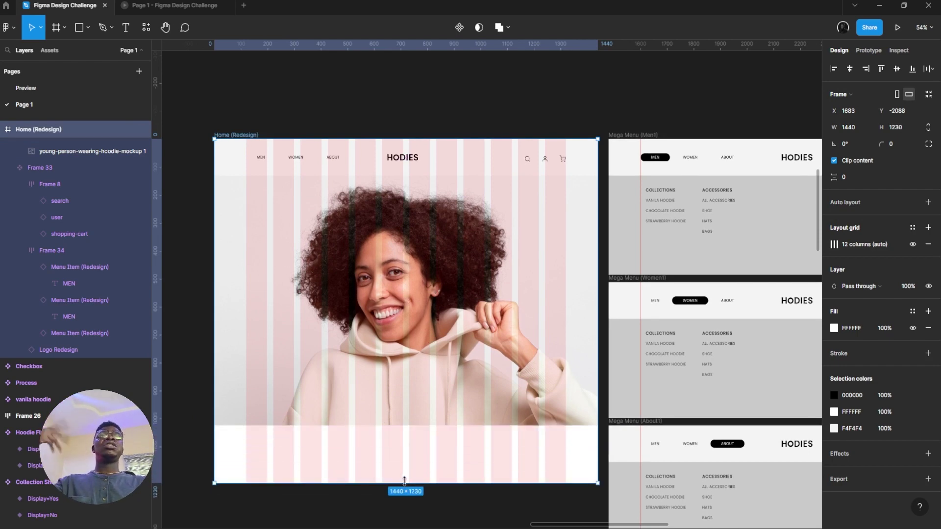
key("ctrl+z")
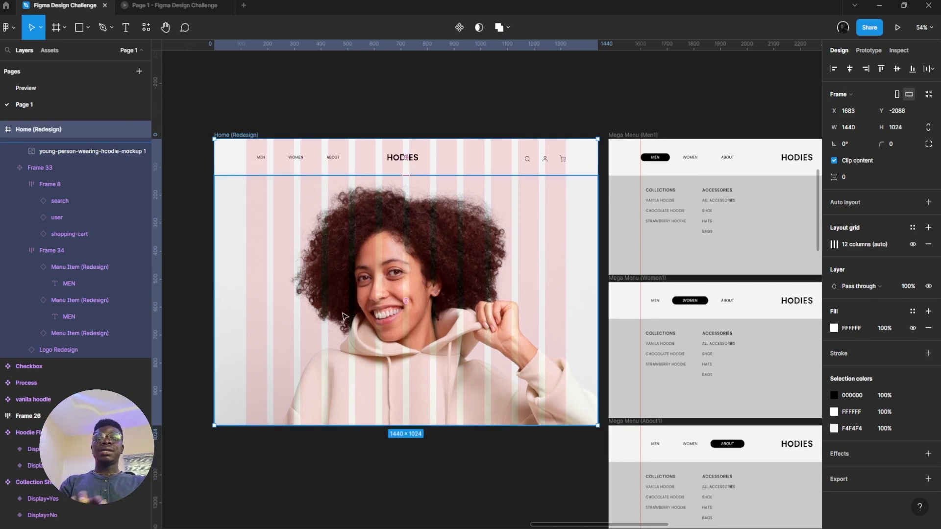
- Check the constraints of the layers inside the Home (Redesign) frame and extend the frame downward to a height of 2132
left_click(249, 130)
left_click(249, 137)
key("Return")
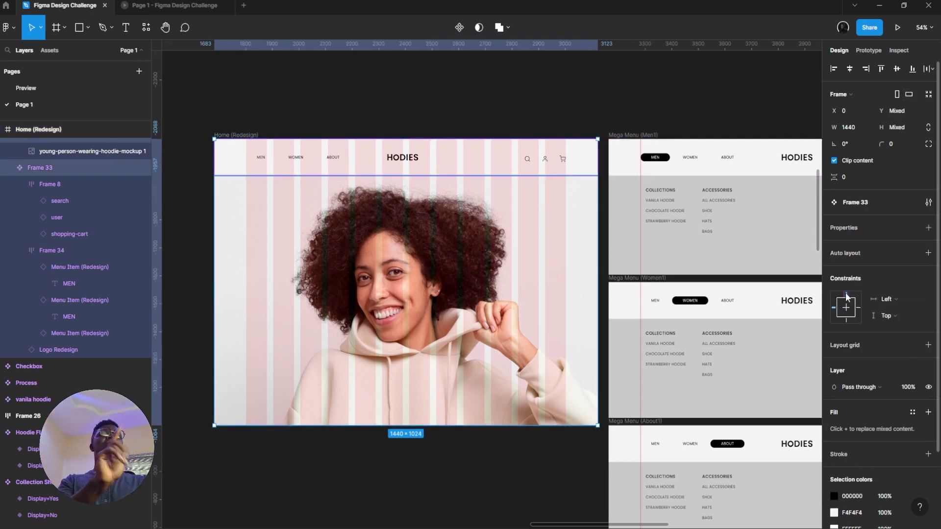
left_click(265, 134)
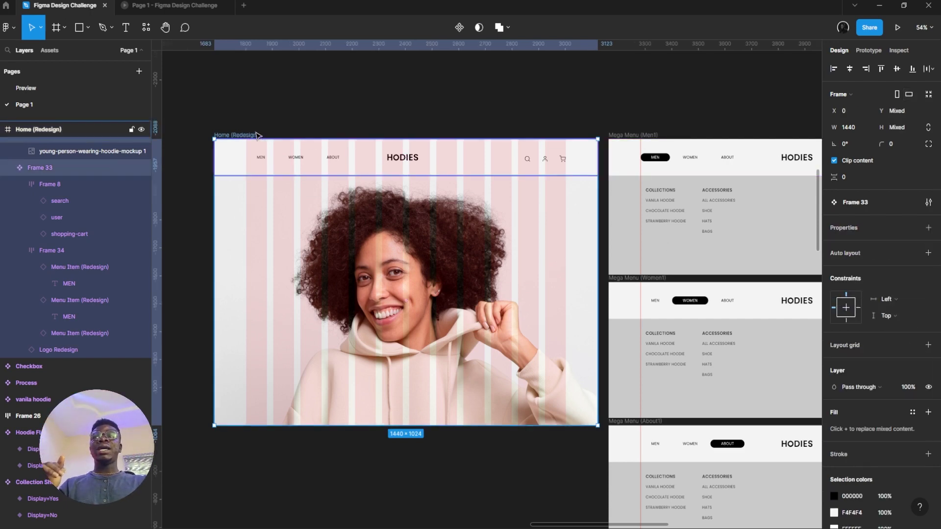
left_click_drag(371, 424, 425, 513)
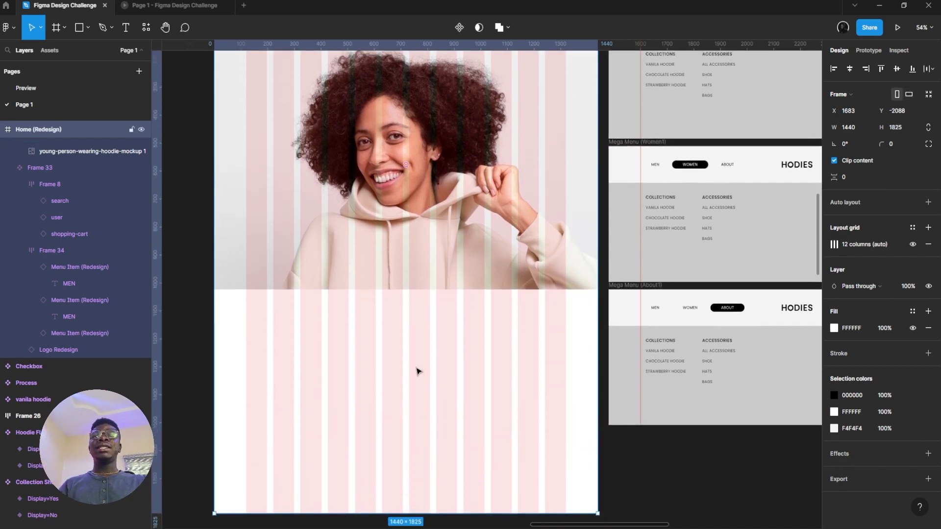
scroll(418, 372, "down", 3)
left_click_drag(385, 409, 382, 457)
- Preview the lengthened home page and its navigation mega menus in the prototype presentation, and return to the design file
left_click(213, 3)
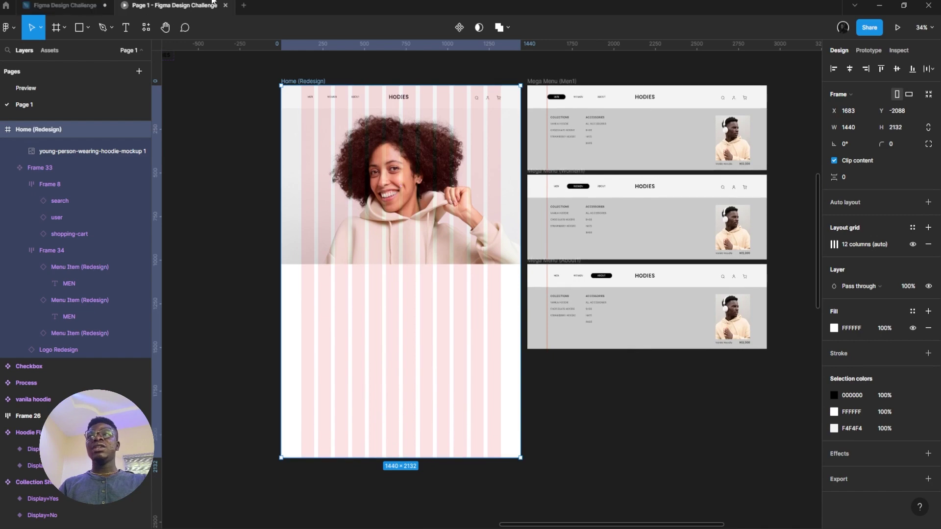
scroll(475, 363, "up", 5)
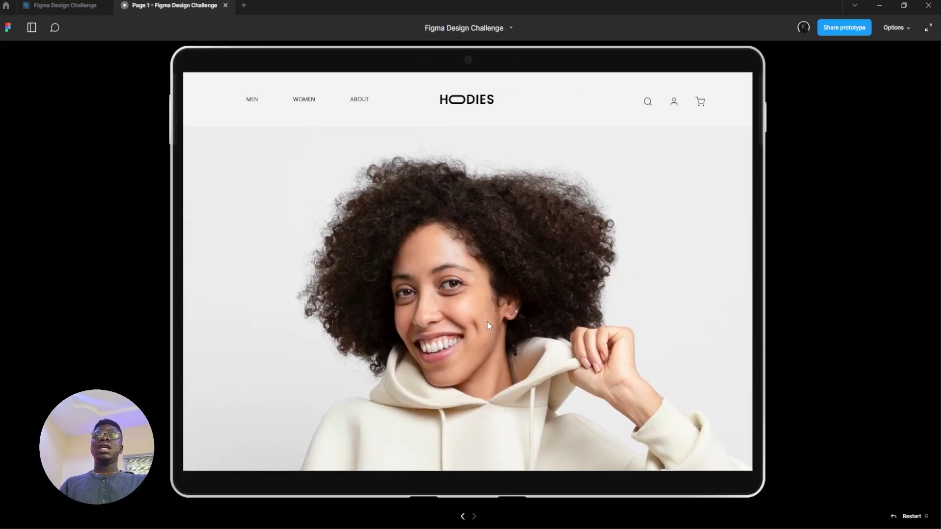
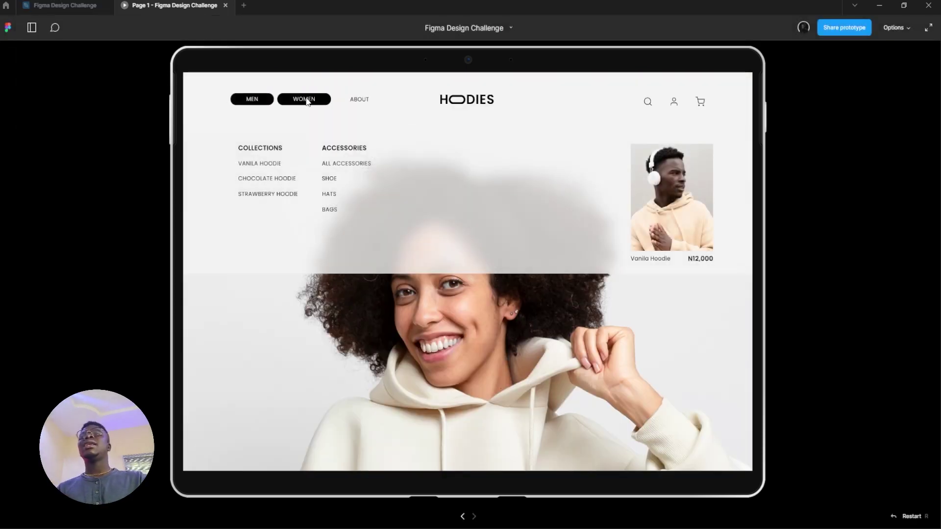
left_click(446, 363)
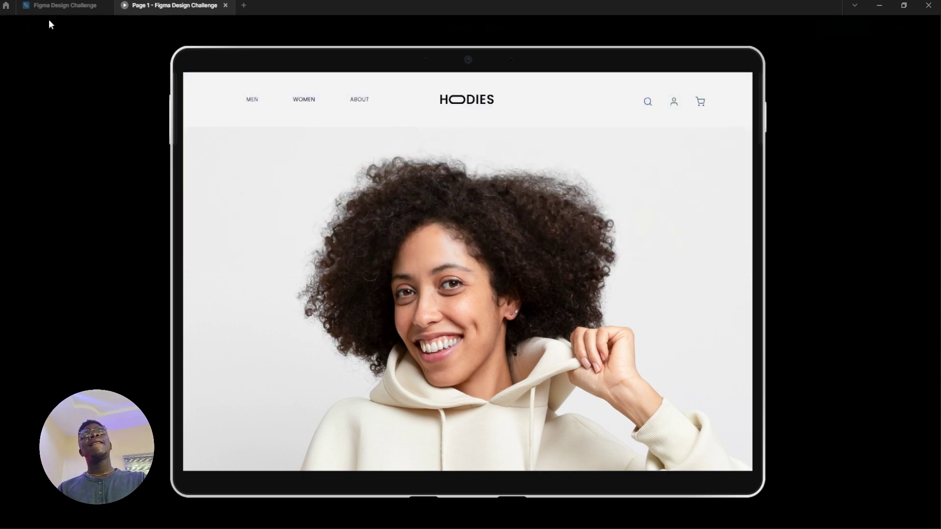
mouse_move(61, 2)
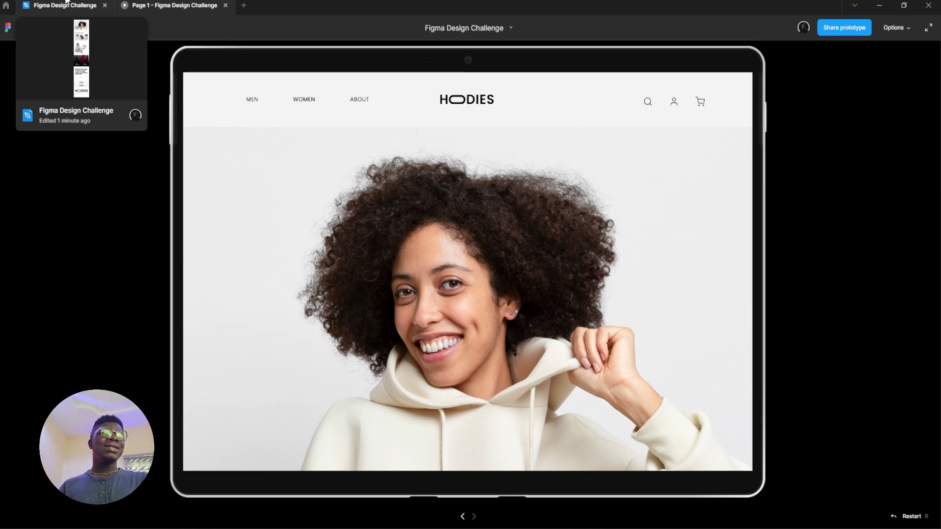
left_click(67, 1)
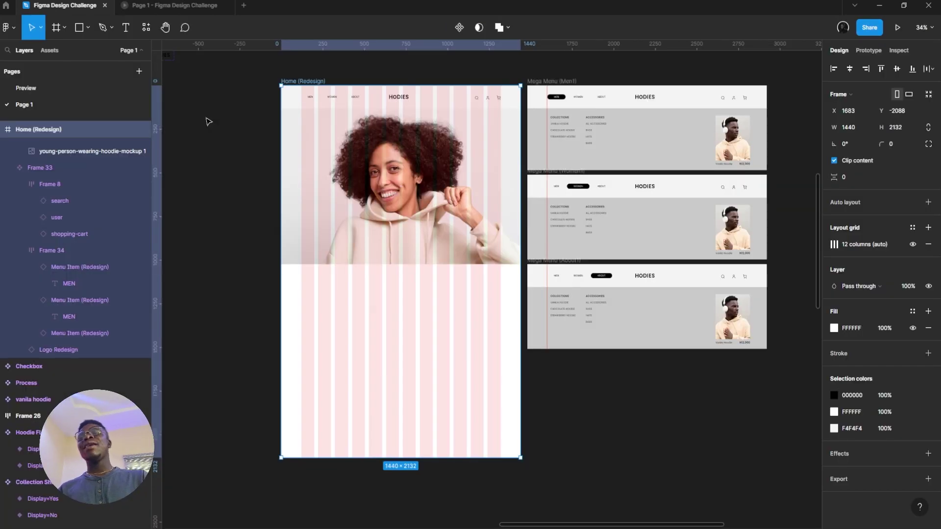
- Copy the Premium Hoodies heading, its description paragraph and the arrow button from the Home frame's hero section
scroll(412, 340, "left", 3)
scroll(439, 279, "left", 5)
left_click_drag(439, 279, 657, 275)
scroll(431, 223, "up", 5)
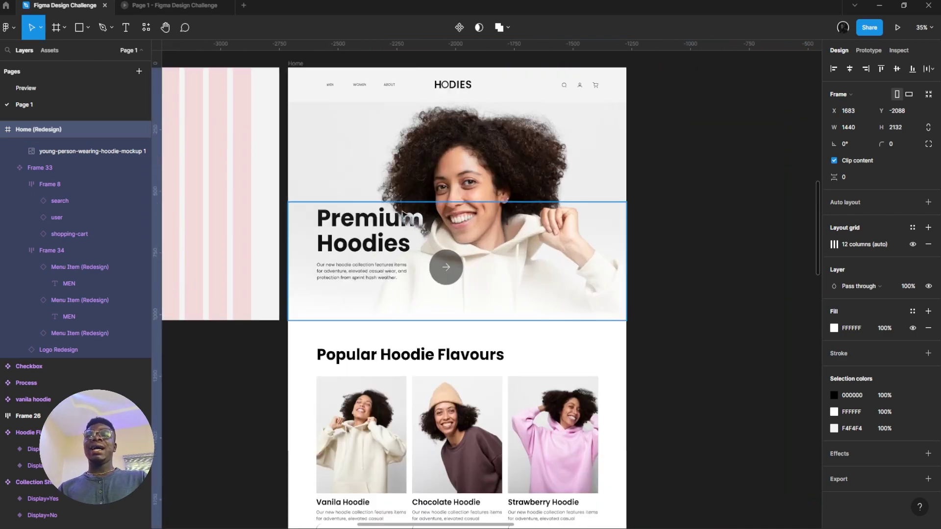
double_click(387, 232)
double_click(387, 231)
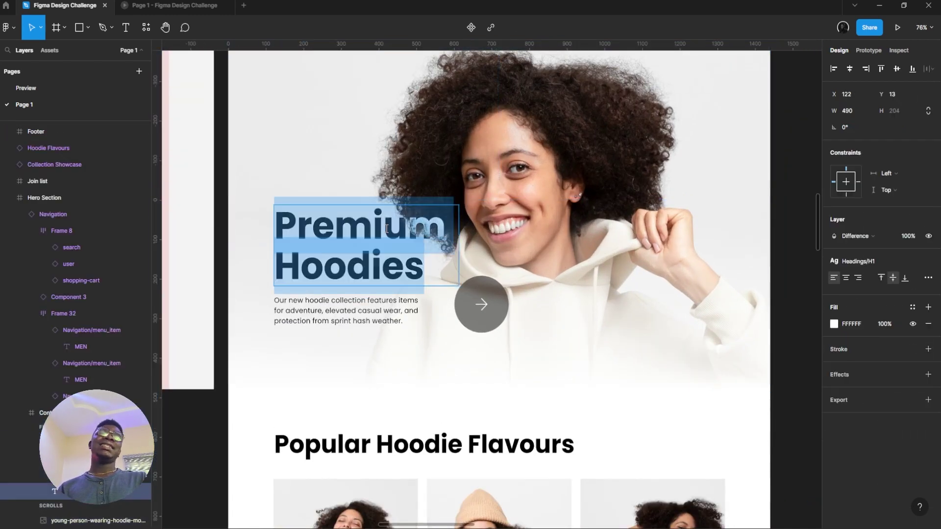
left_click(386, 324, "shift")
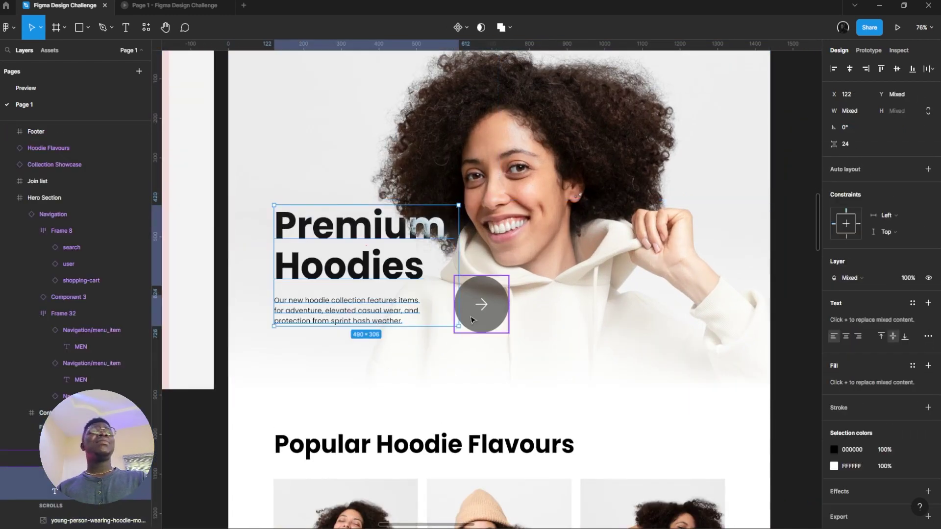
left_click(497, 309, "shift")
scroll(498, 308, "down", 5)
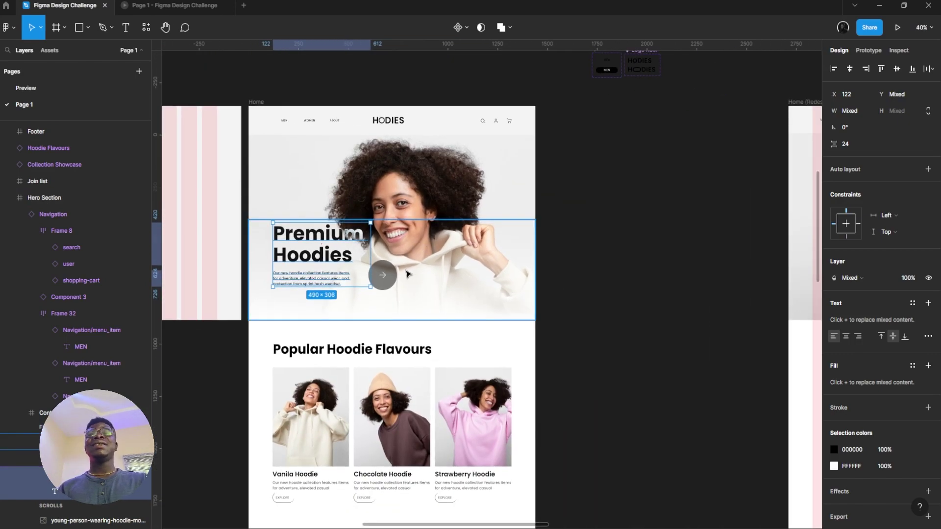
left_click_drag(514, 298, 381, 272)
left_click_drag(446, 260, 672, 264)
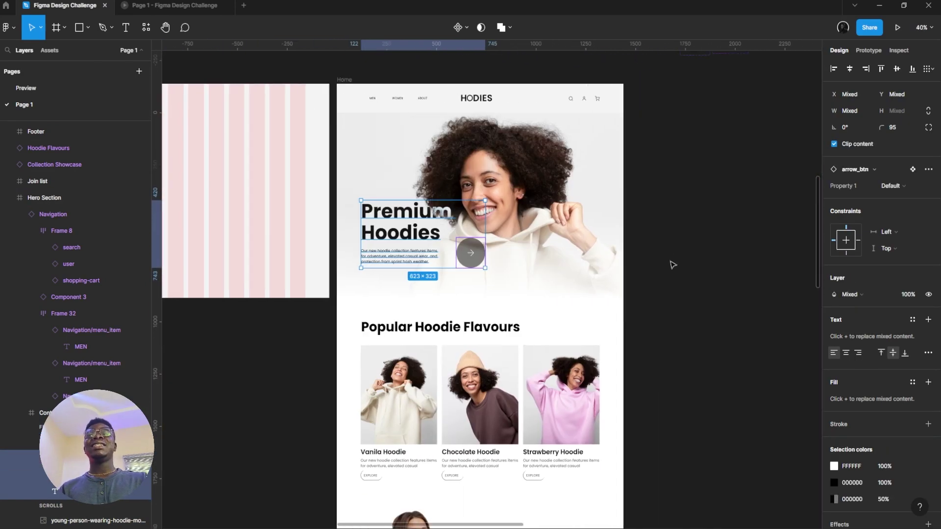
- Paste the copied heading, paragraph and arrow button into the Home (Redesign) hero image frame, placing them at the first grid column
scroll(429, 268, "up", 4)
scroll(404, 254, "down", 2)
scroll(441, 252, "right", 3)
scroll(490, 253, "left", 3)
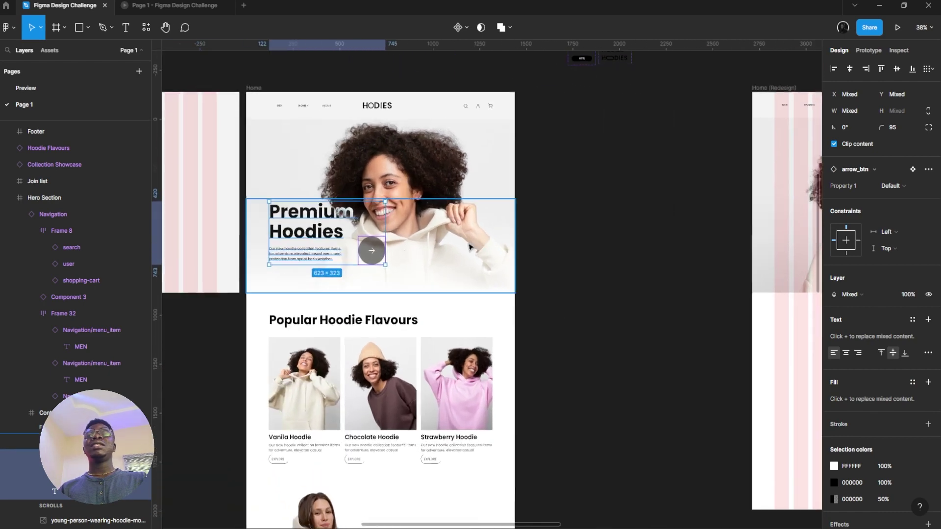
scroll(551, 251, "down", 3)
scroll(551, 251, "right", 4)
scroll(437, 138, "up", 4)
left_click(437, 139)
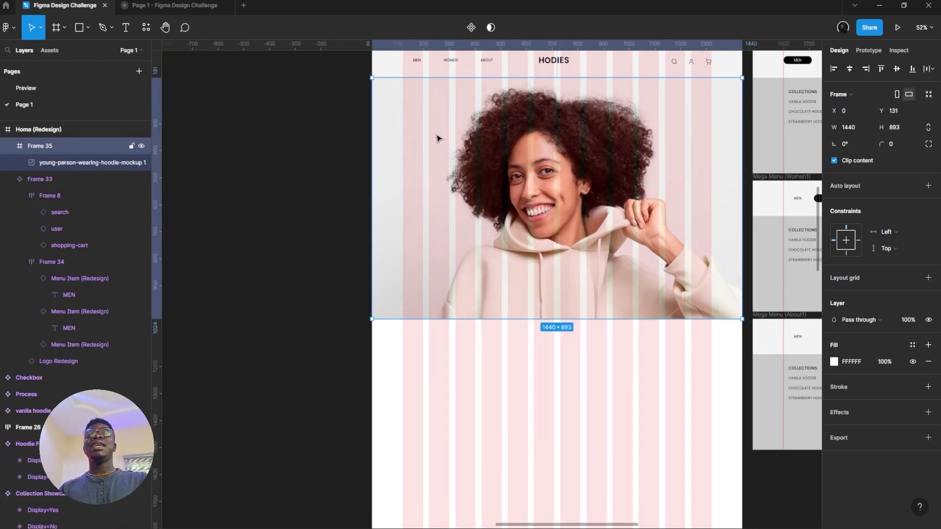
key("ctrl+v")
scroll(424, 138, "up", 3)
left_click_drag(424, 138, 451, 228)
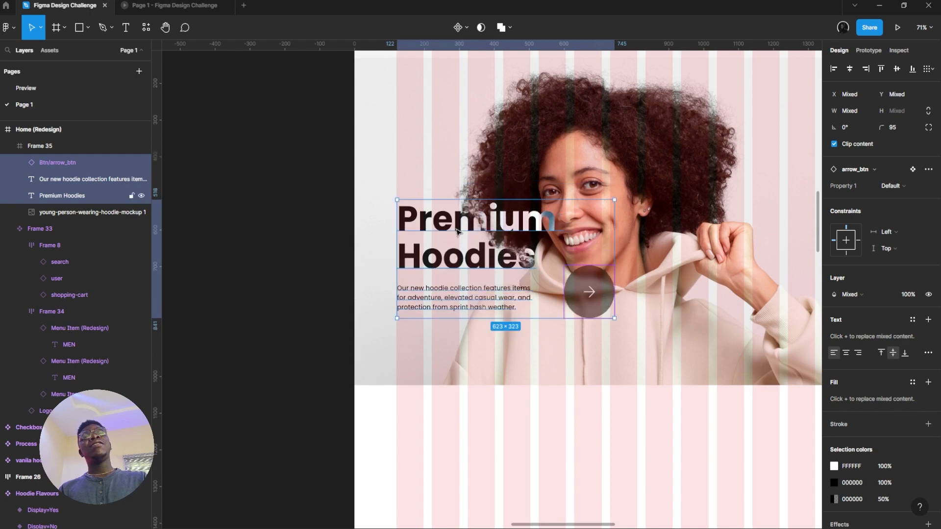
- Shift the woman's photo to the right within the redesign's hero frame, leaving the text mostly on the plain background
scroll(519, 170, "right", 3)
double_click(546, 157)
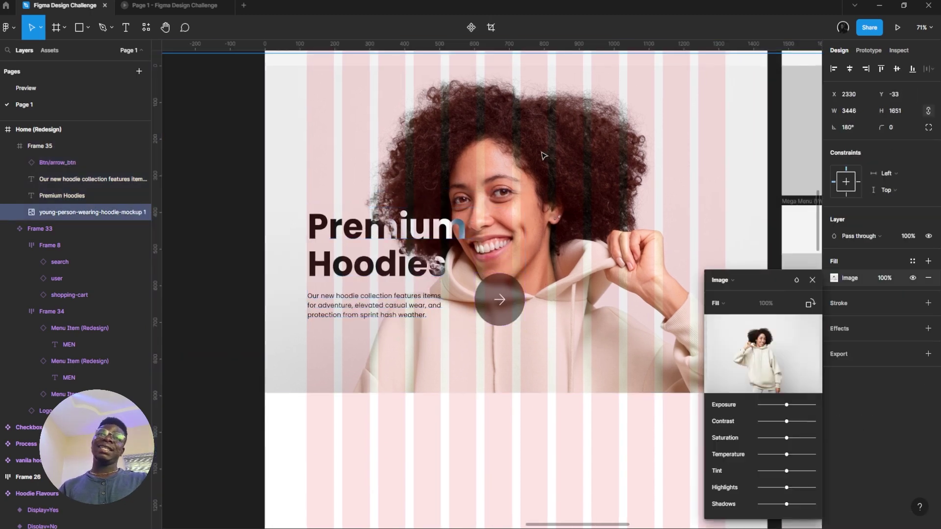
left_click_drag(544, 156, 594, 157)
- Try the Premium Hoodies heading over the woman's hair, undo the move and check the heading's blend mode
left_click(397, 222)
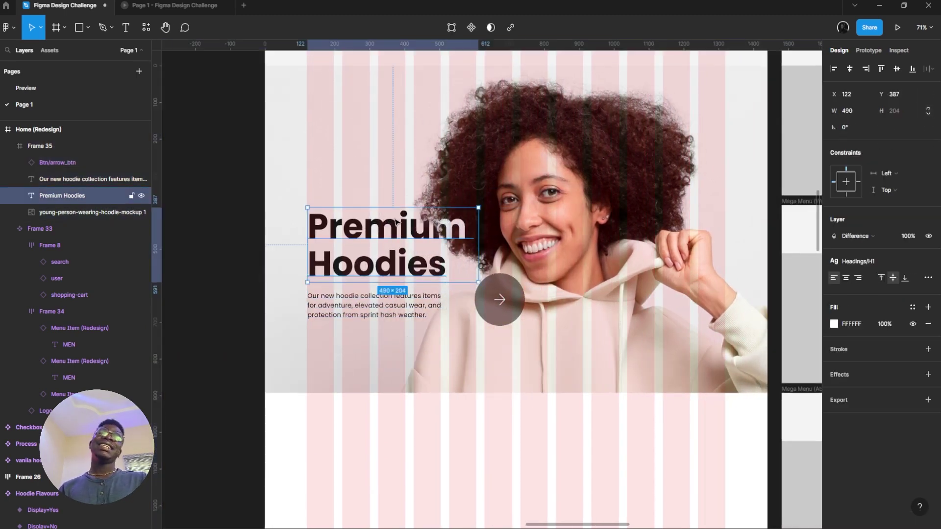
left_click_drag(396, 221, 465, 159)
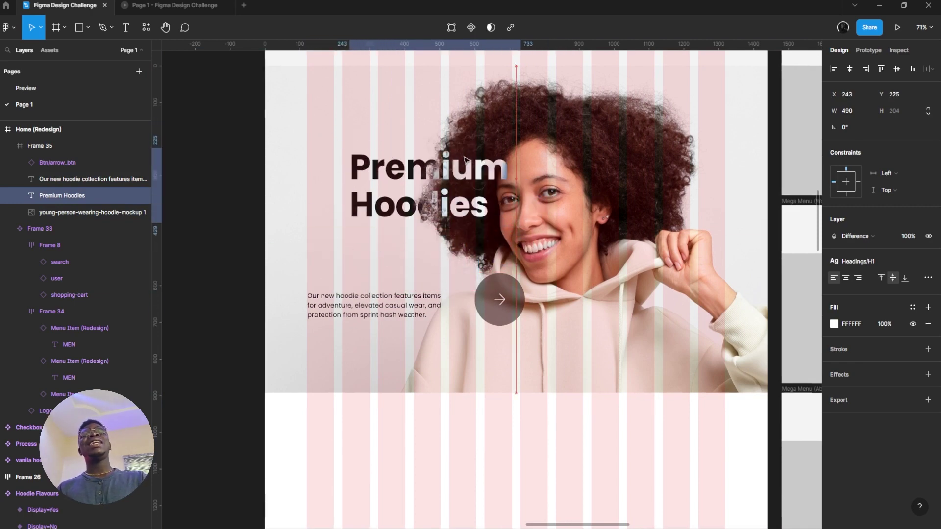
key("ctrl+z")
left_click(871, 236)
left_click(867, 236)
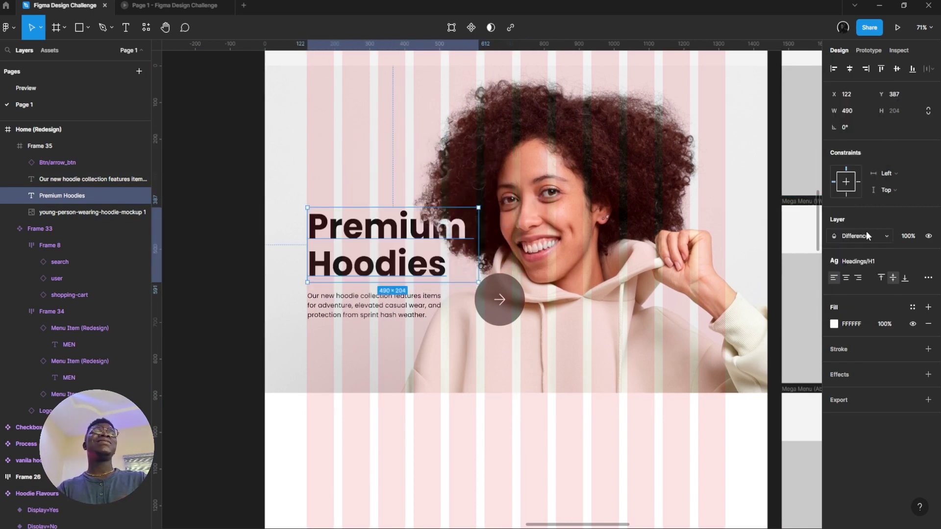
- Review how the hero text and photo are arranged in the running prototype preview, returning to the design file
left_click(168, 5)
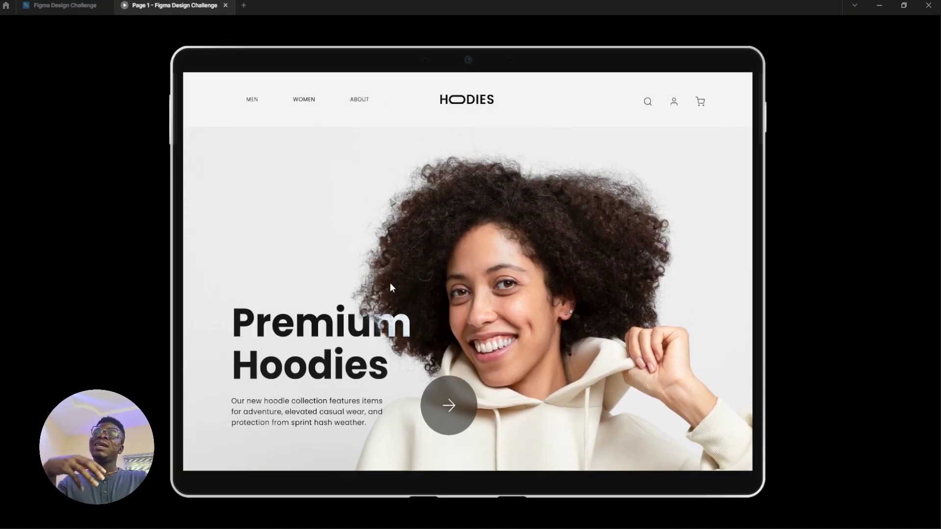
left_click(89, 5)
left_click(155, 3)
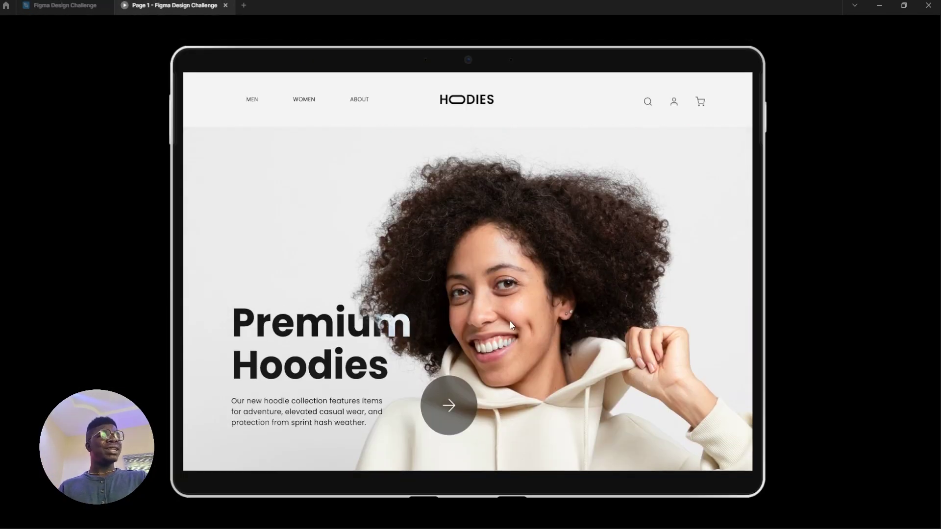
left_click(107, 4)
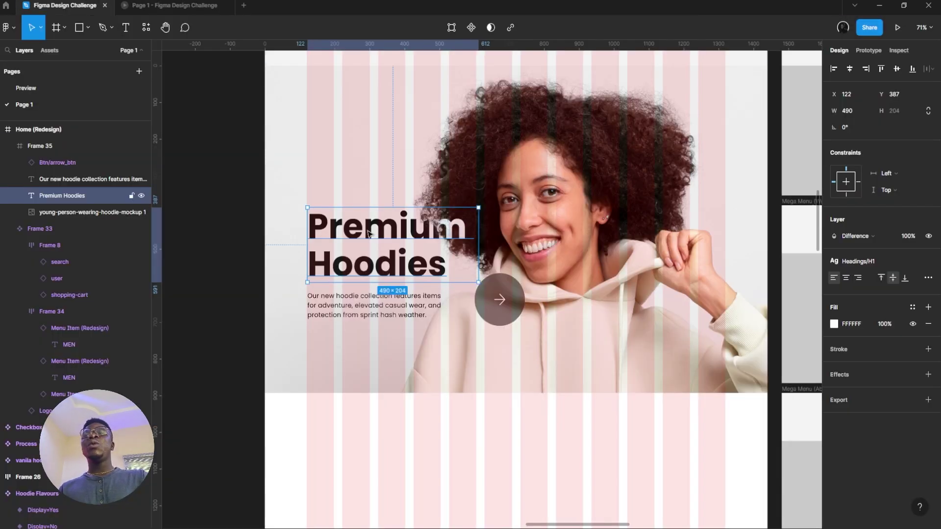
- Set the scroll position of the hero heading, description paragraph and arrow button to Fixed (stay in place)
left_click(382, 296, "shift")
left_click(499, 299, "shift")
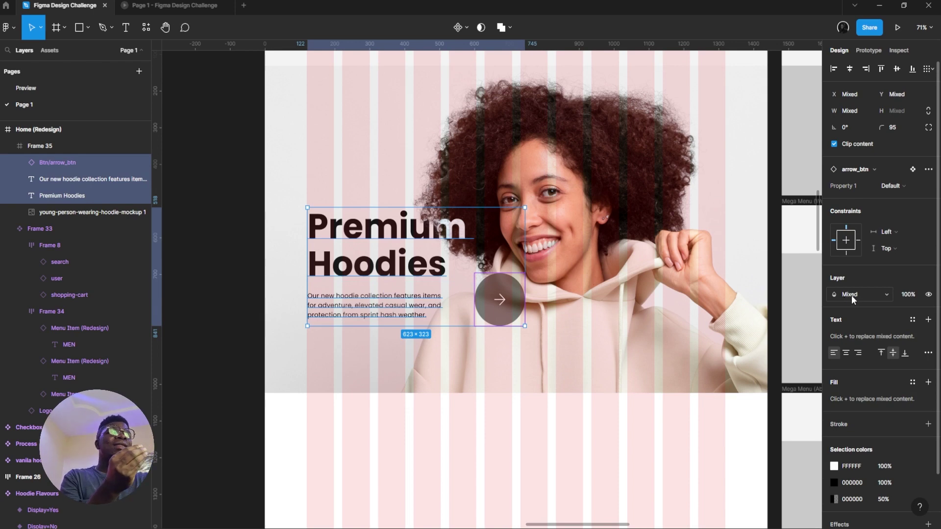
left_click(870, 50)
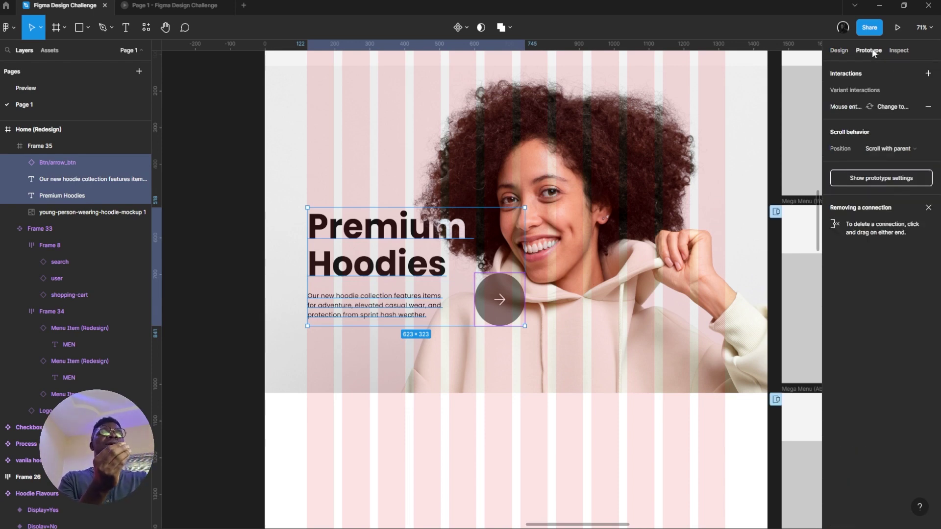
left_click(901, 149)
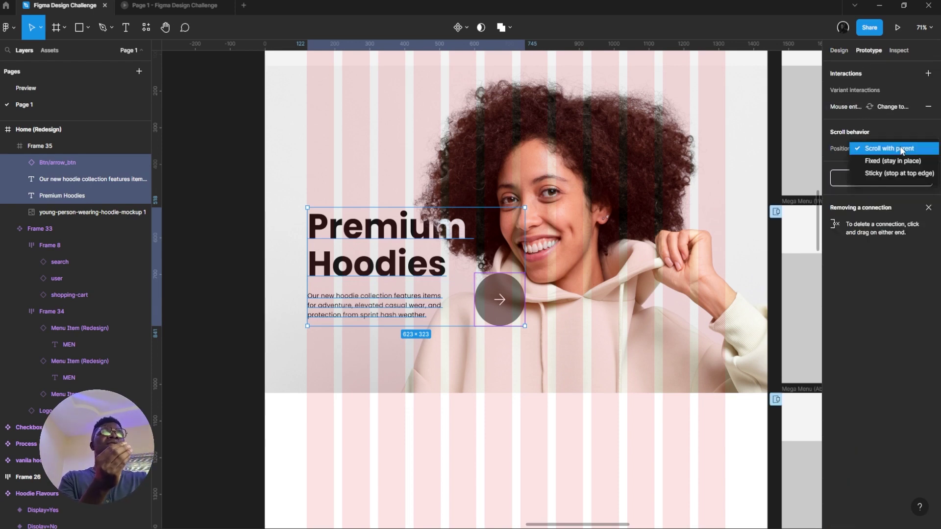
left_click(889, 157)
left_click(893, 148)
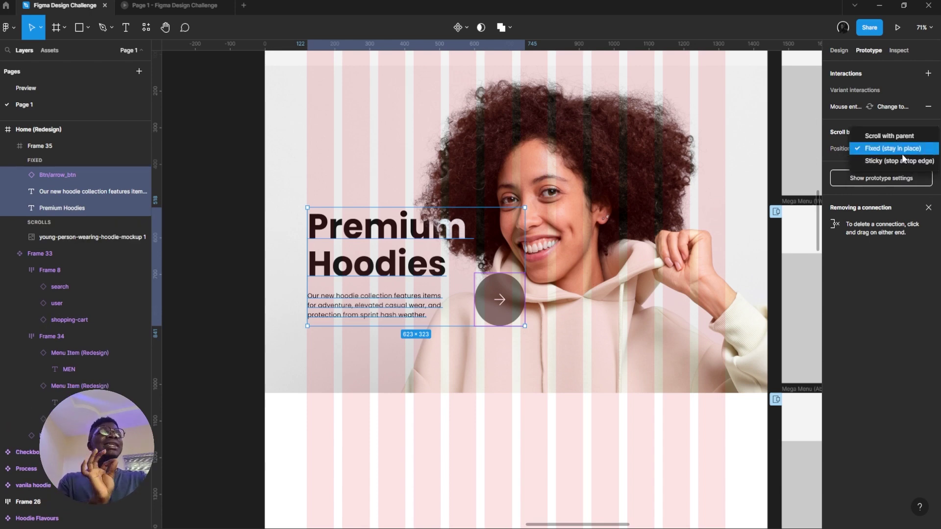
- Run the prototype and scroll the hero photo to check how the fixed heading, paragraph and arrow button behave
left_click(897, 28)
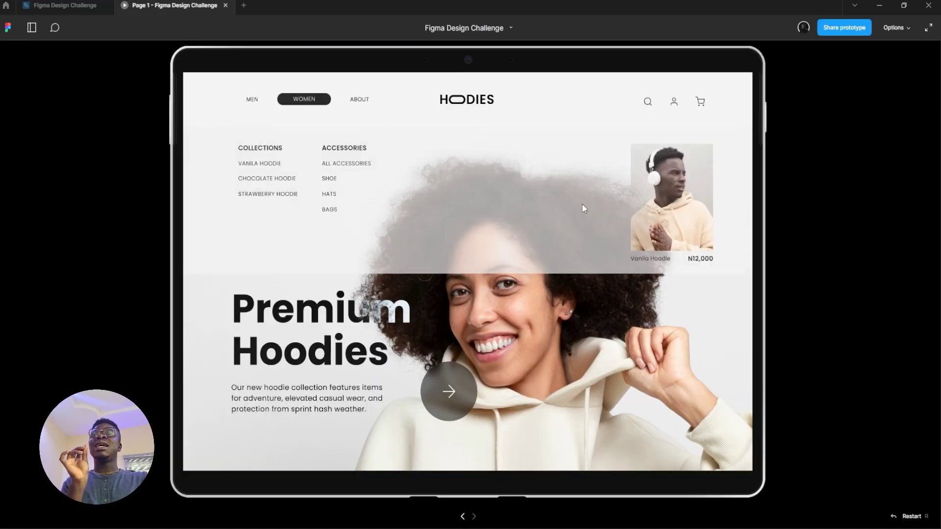
scroll(664, 378, "down", 5)
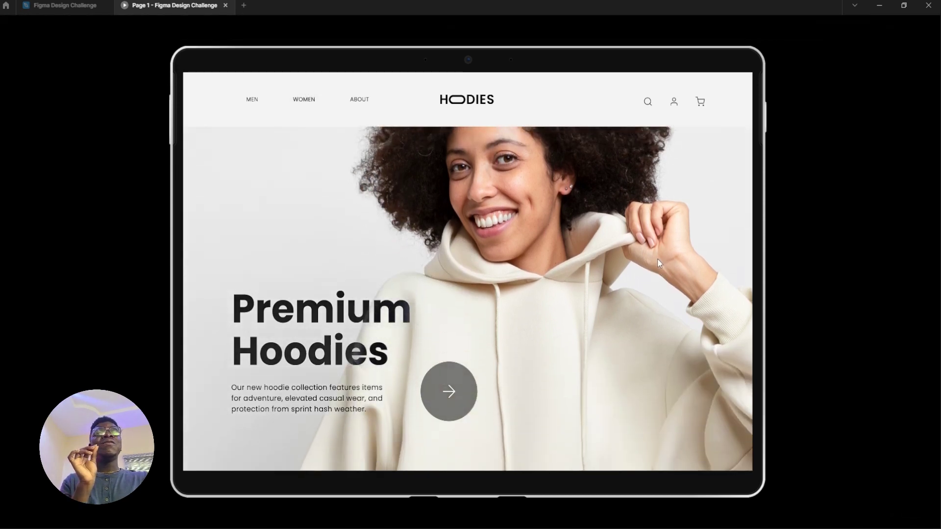
scroll(663, 206, "down", 2)
scroll(669, 157, "up", 7)
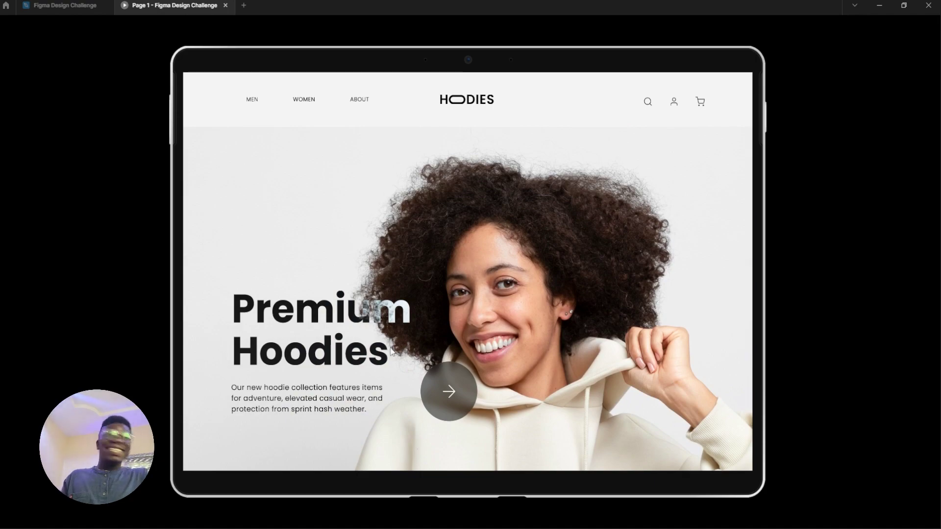
left_click(64, 5)
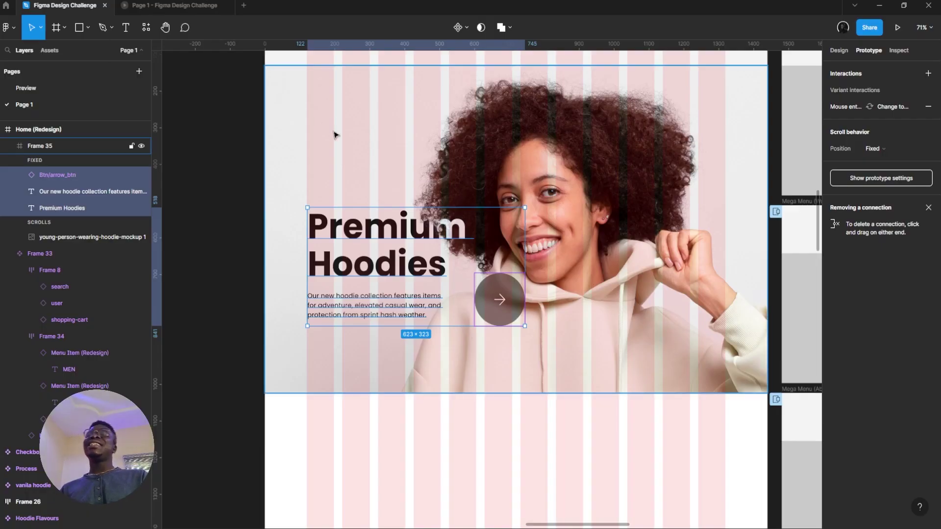
scroll(332, 132, "up", 1)
left_click(186, 5)
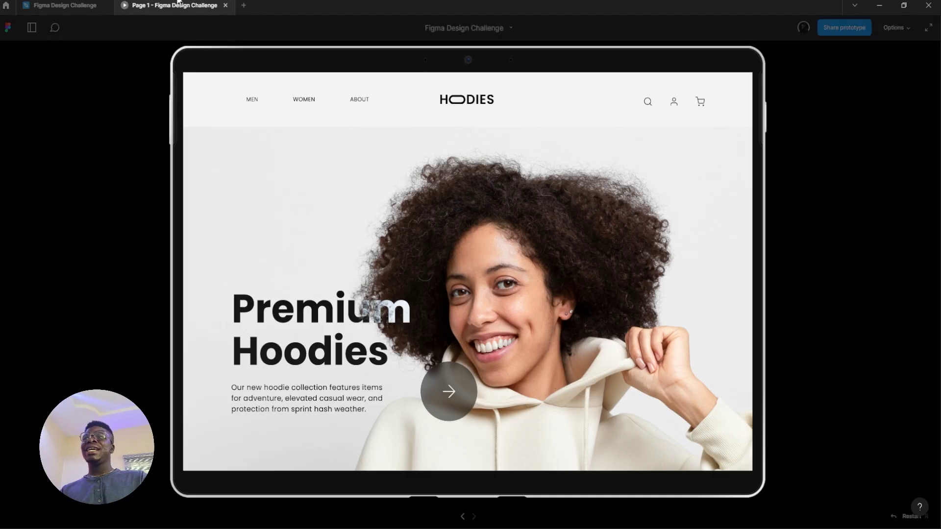
left_click(85, 4)
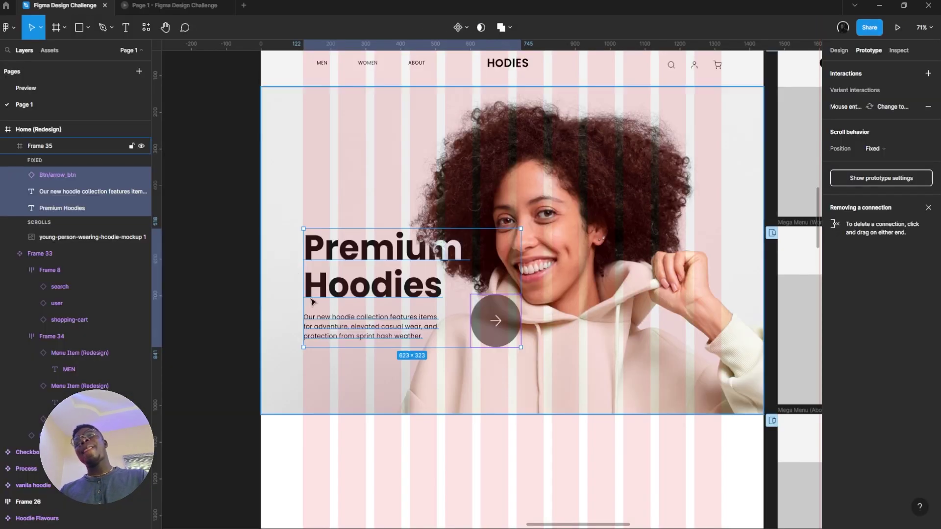
- Examine the typography settings of the Premium Hoodies heading and the description paragraph beneath it in the redesign
left_click(833, 54)
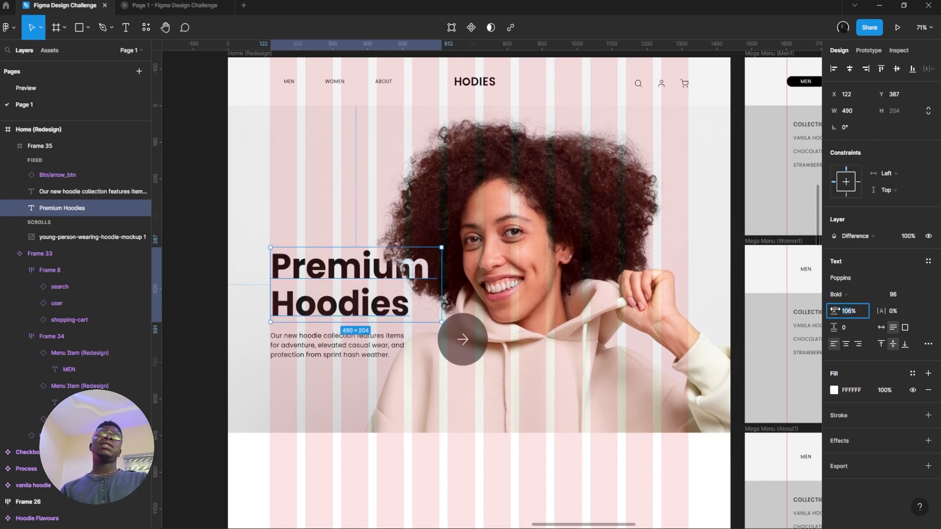
key("ctrl+z")
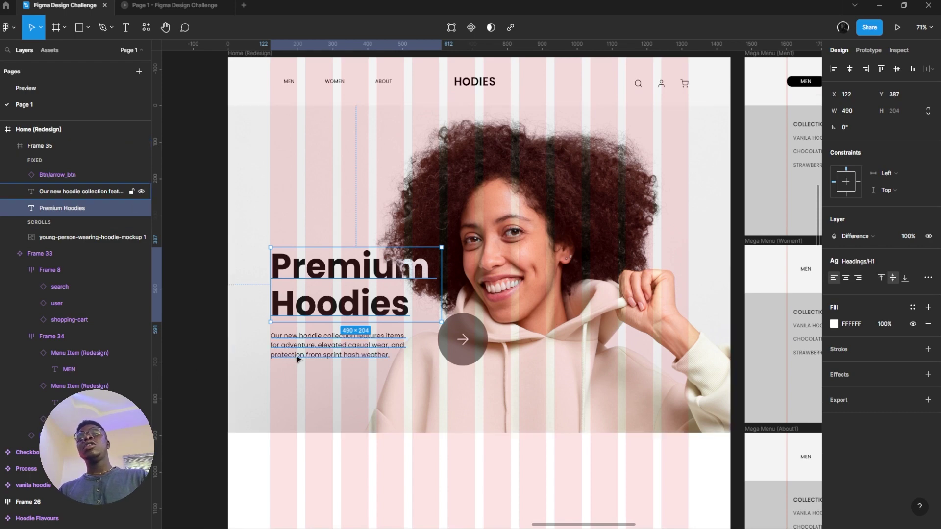
left_click(296, 356)
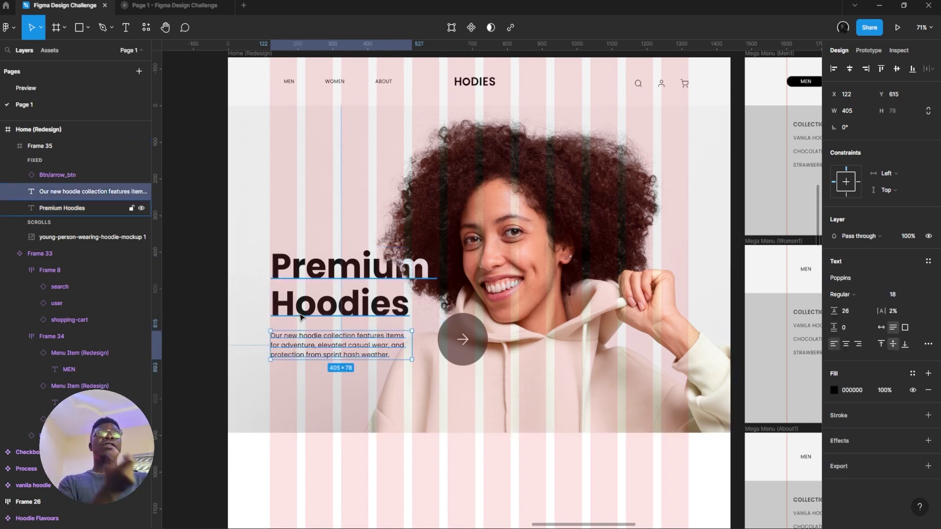
scroll(392, 302, "right", 2)
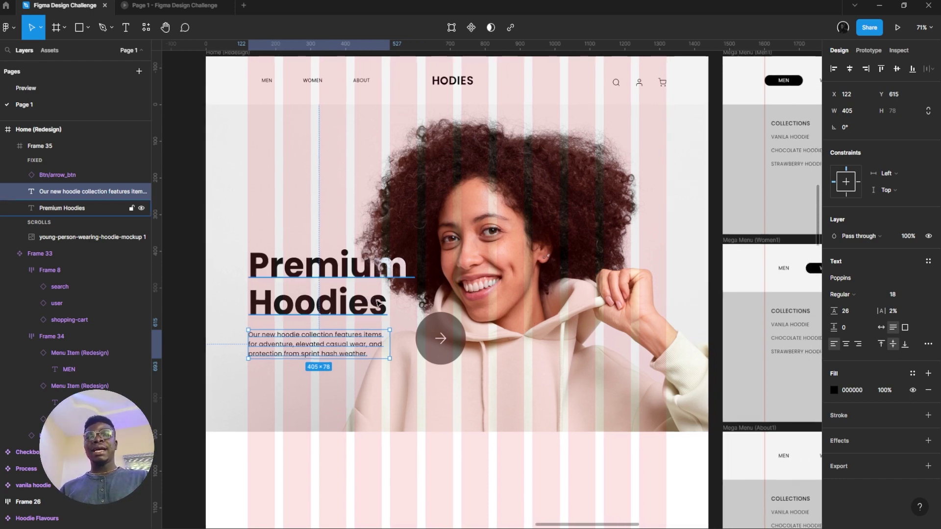
scroll(379, 304, "left", 3)
scroll(409, 277, "down", 1)
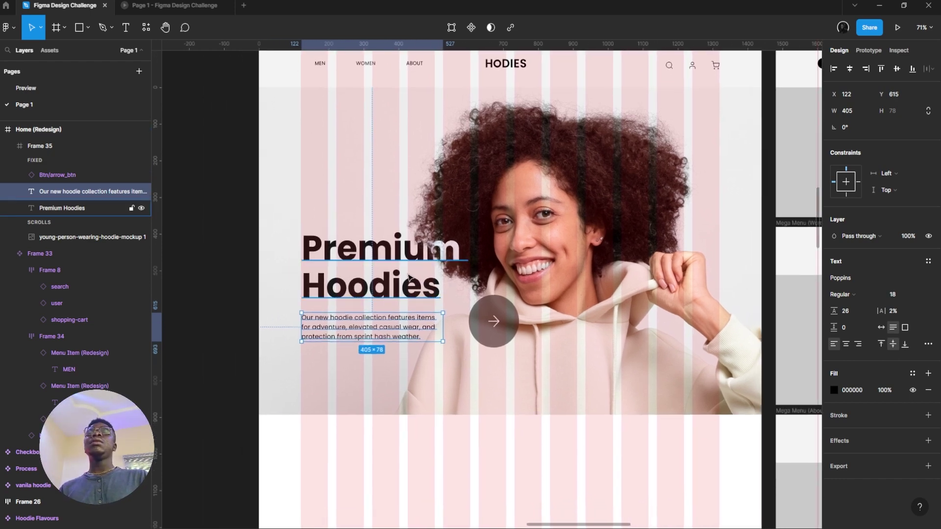
scroll(408, 277, "down", 5)
scroll(402, 304, "up", 4)
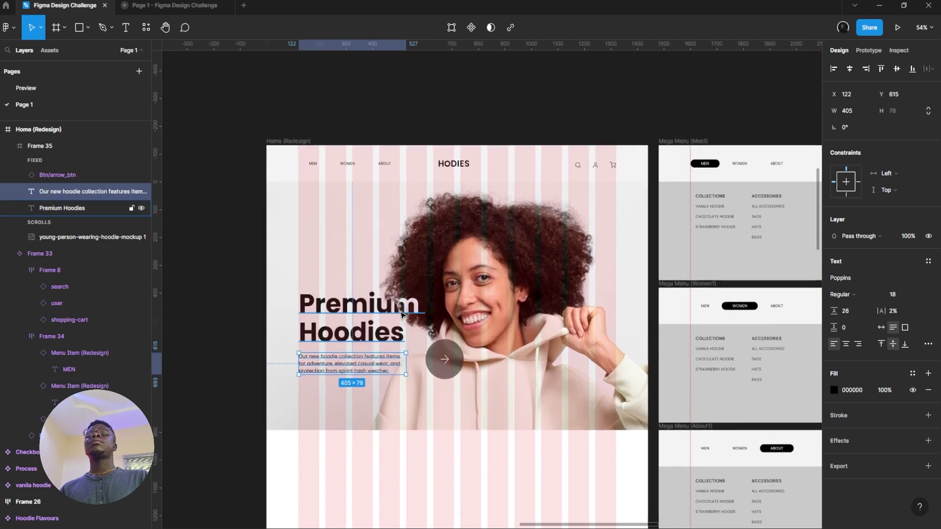
left_click(400, 314)
- Select the Hero Section of the original Home frame and run its prototype to check the hero's scrolling
left_click(169, 6)
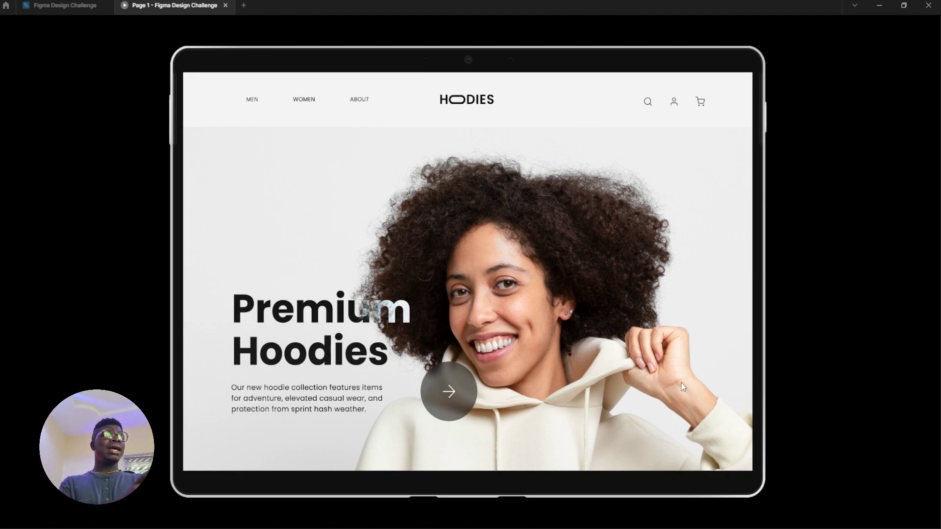
left_click(68, 4)
left_click_drag(246, 195, 658, 243)
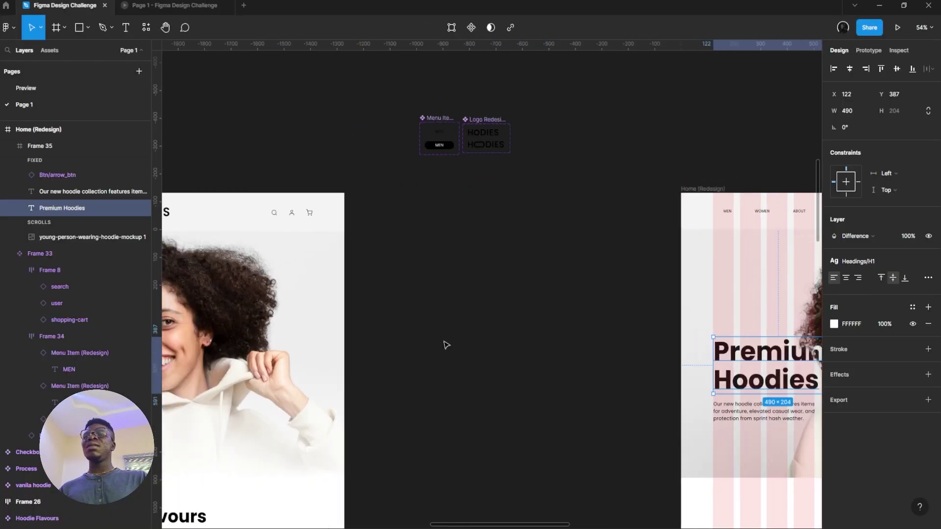
left_click_drag(264, 378, 652, 330)
left_click(650, 330)
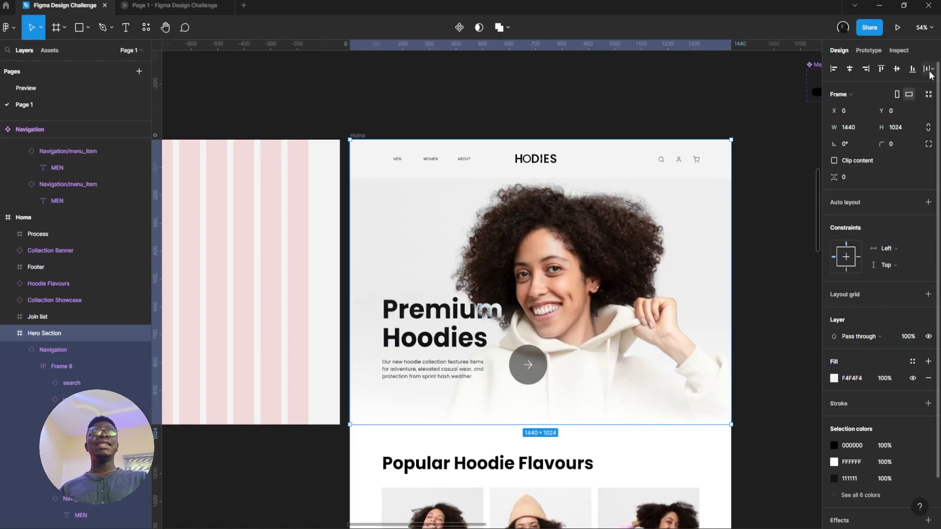
left_click(897, 28)
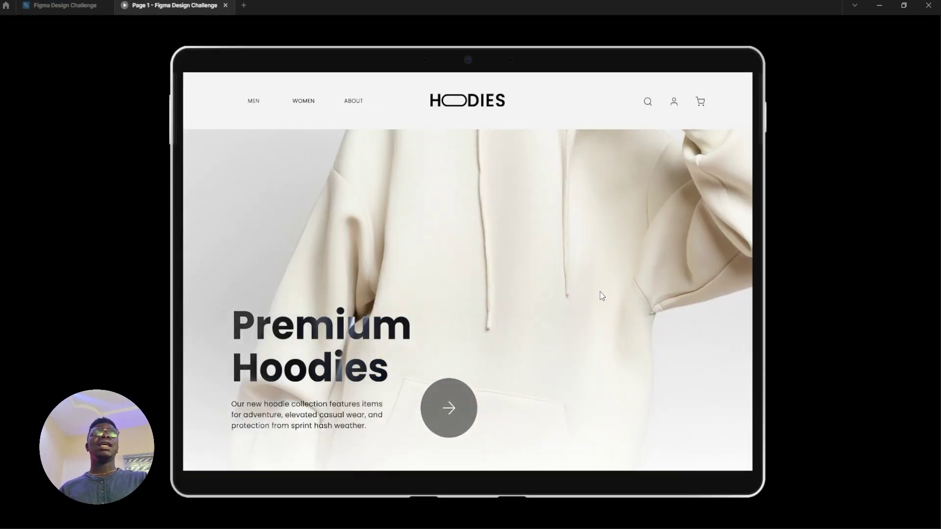
- Examine how the original Home frame's hero groups its text and arrow button in a gradient-filled frame over the photo
left_click(78, 5)
scroll(337, 320, "down", 2)
left_click_drag(337, 320, 452, 251)
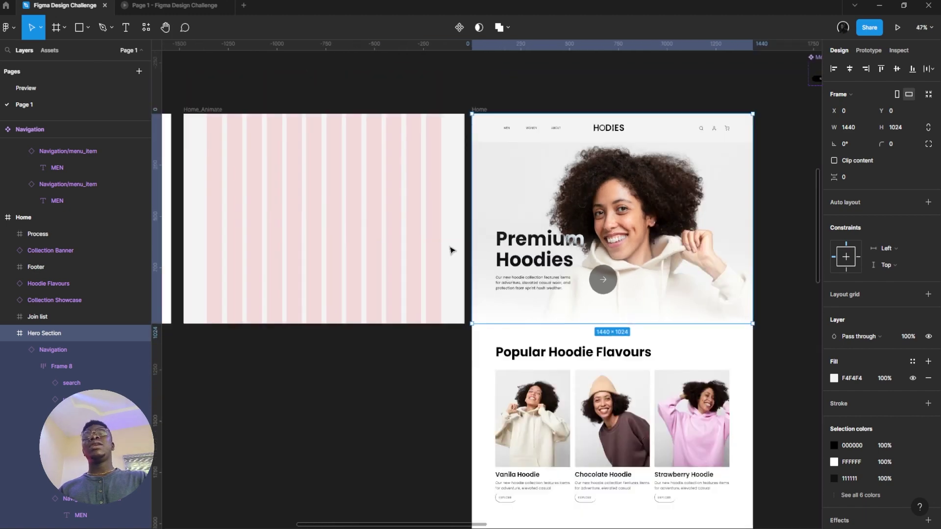
scroll(577, 273, "down", 2)
left_click_drag(577, 272, 865, 249)
left_click_drag(439, 269, 521, 264)
scroll(522, 265, "down", 3)
scroll(454, 251, "down", 3)
scroll(658, 256, "up", 3)
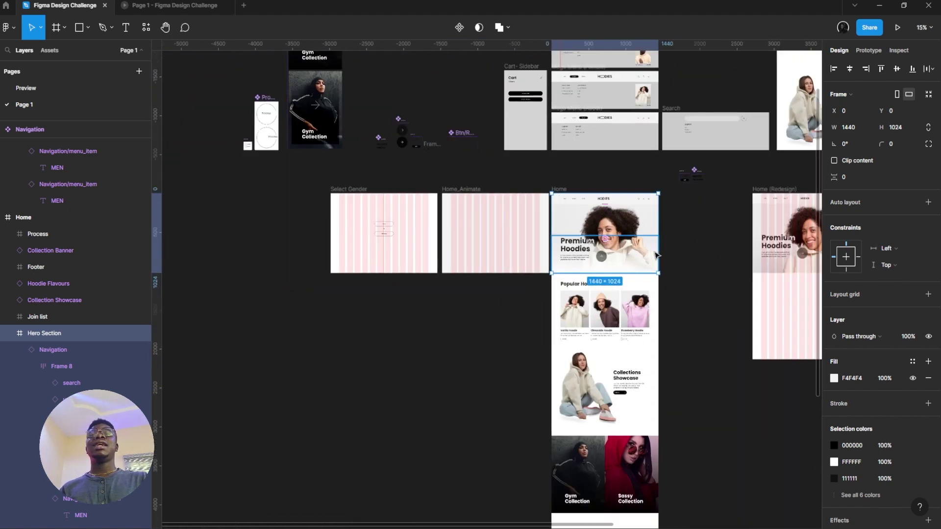
scroll(657, 255, "up", 4)
double_click(637, 251)
double_click(636, 251)
left_click_drag(650, 262, 466, 241)
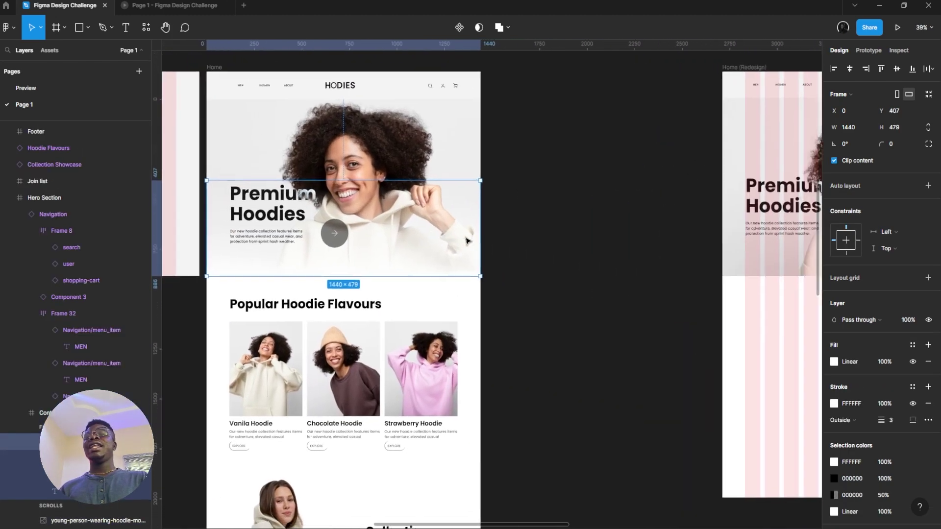
scroll(675, 237, "right", 5)
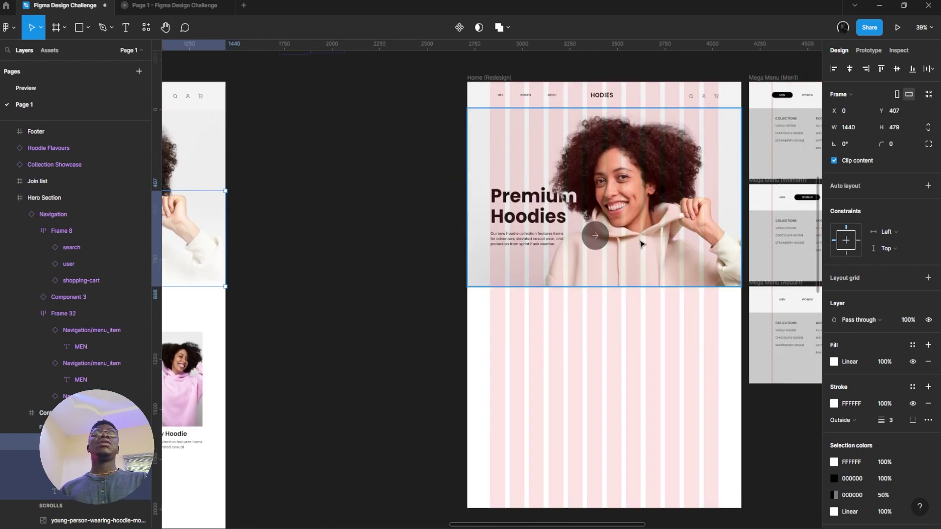
- Wrap the redesign's Premium Hoodies heading, description paragraph and arrow button together in a new frame
double_click(639, 244)
left_click_drag(634, 245, 513, 238)
scroll(466, 237, "up", 3)
left_click(404, 212)
left_click(427, 236, "shift")
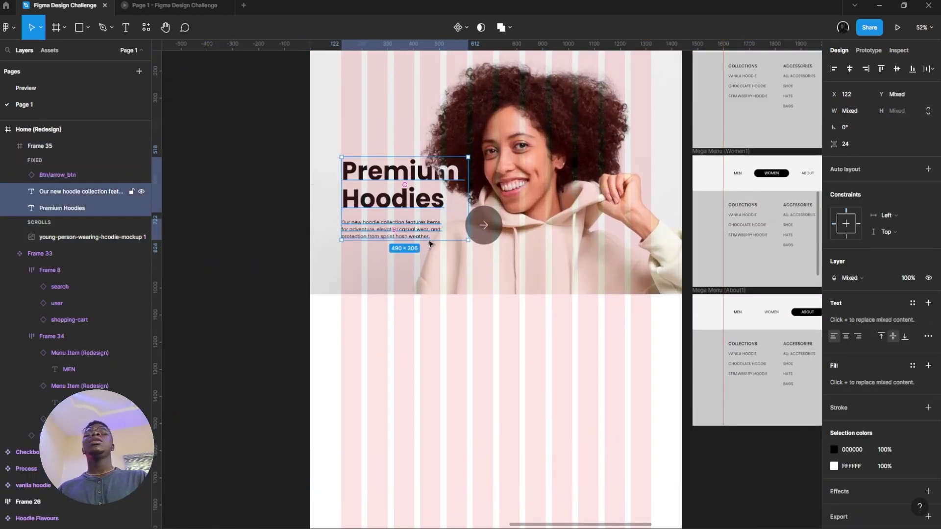
left_click(478, 224)
double_click(489, 225)
left_click(425, 227, "shift")
left_click(415, 201, "shift")
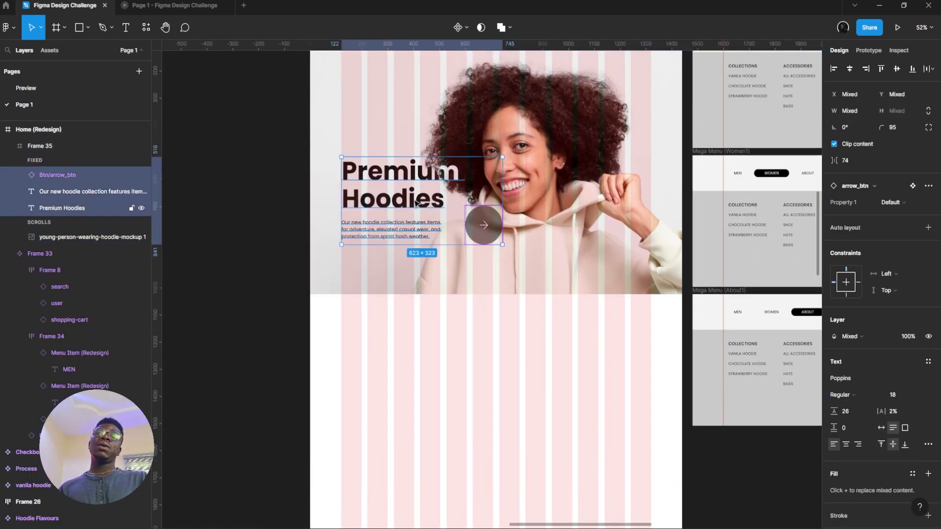
scroll(485, 235, "up", 1)
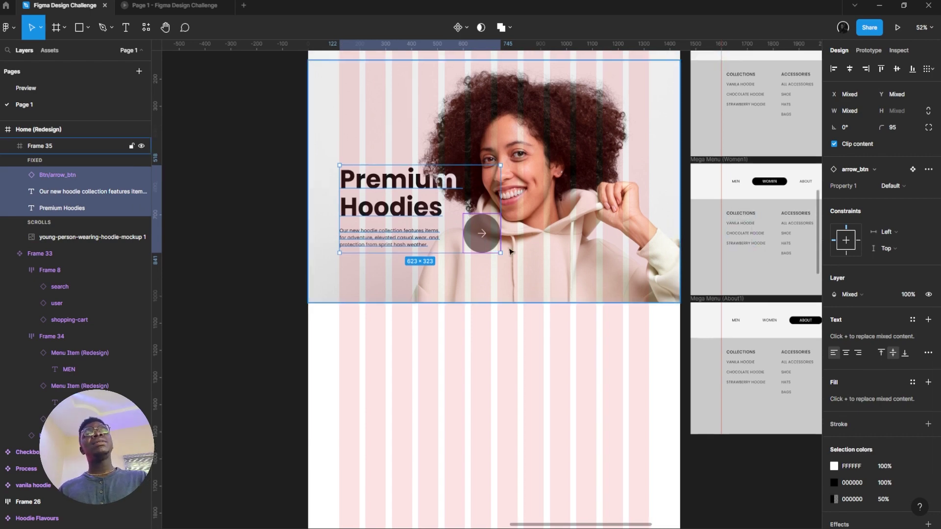
right_click(375, 199)
left_click(407, 334)
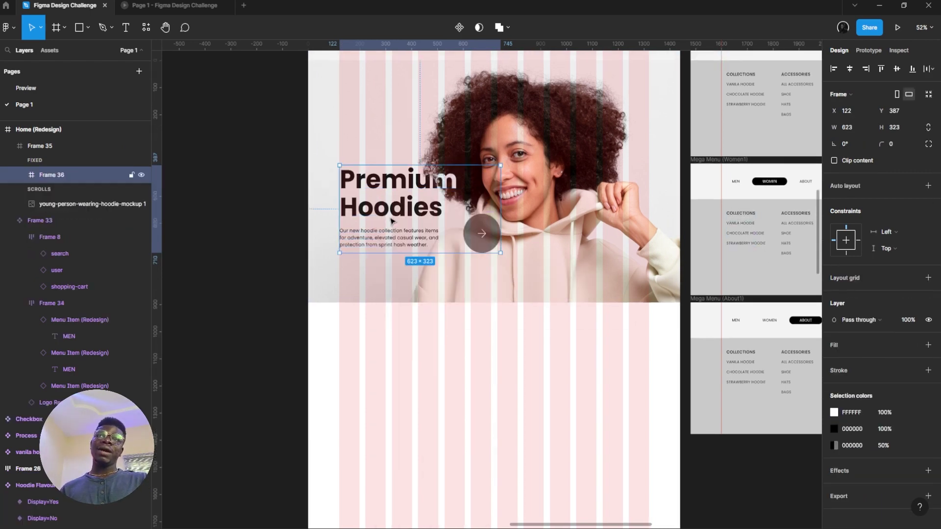
- Resize the new frame to span the hero's full width and reach its lower edge: 1440 × 433 at X 0, Y 460
left_click_drag(520, 211, 660, 212)
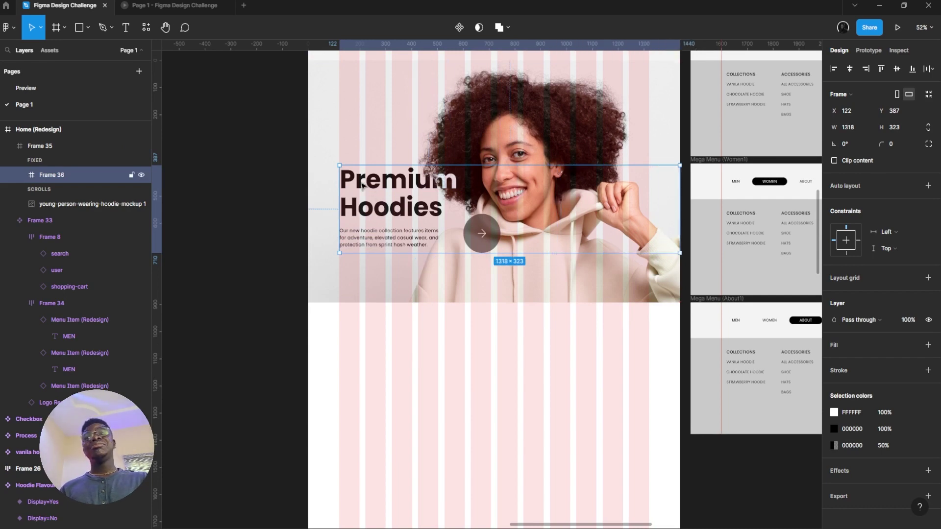
left_click_drag(339, 180, 307, 167)
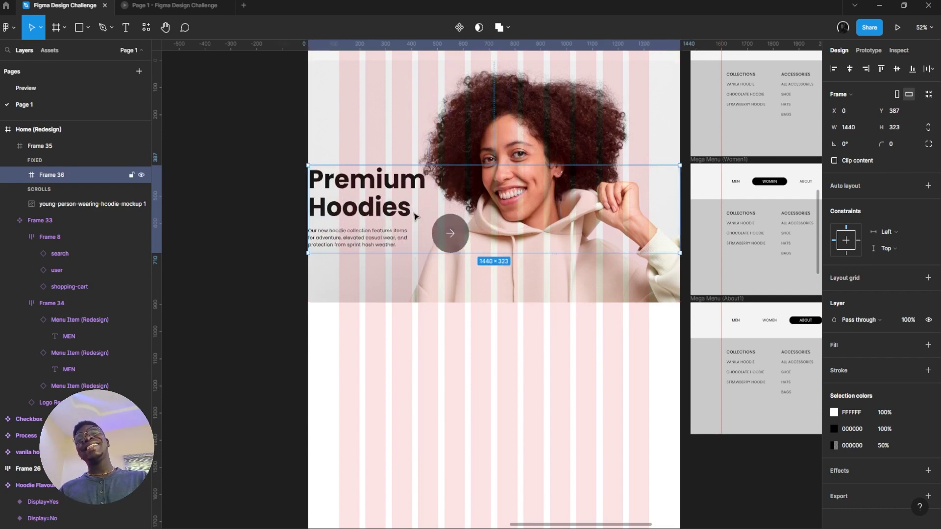
left_click_drag(414, 217, 422, 186)
- Move the heading, paragraph and arrow button together rightward to the first layout grid column
double_click(356, 214)
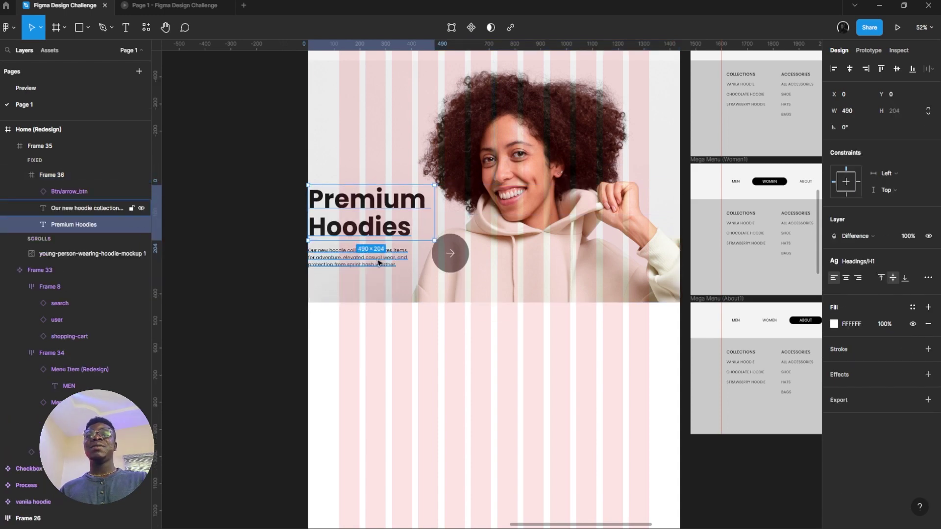
left_click(377, 262, "shift")
left_click(450, 254, "shift")
left_click_drag(388, 229, 420, 235)
- Nudge the Premium Hoodies heading to X 114 so its letters start exactly on the first grid column's edge
scroll(371, 219, "up", 5)
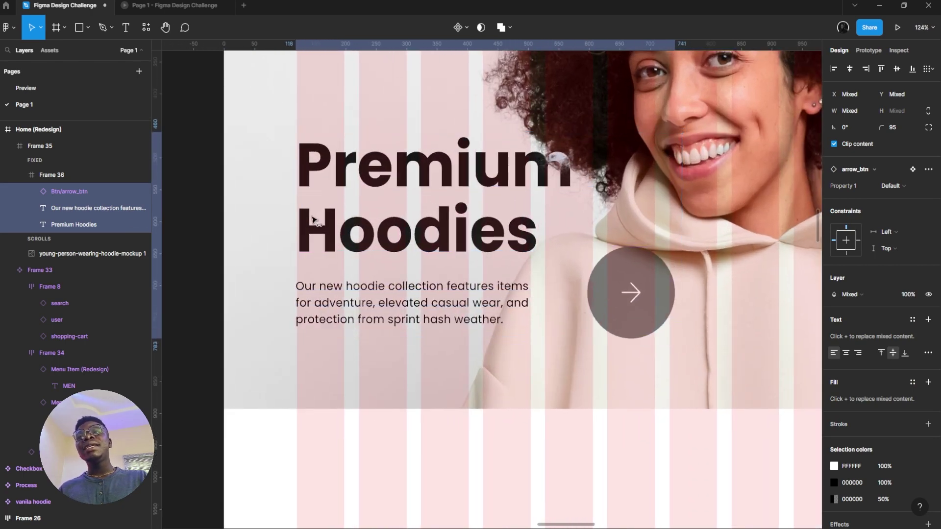
scroll(295, 218, "up", 4)
left_click(314, 201)
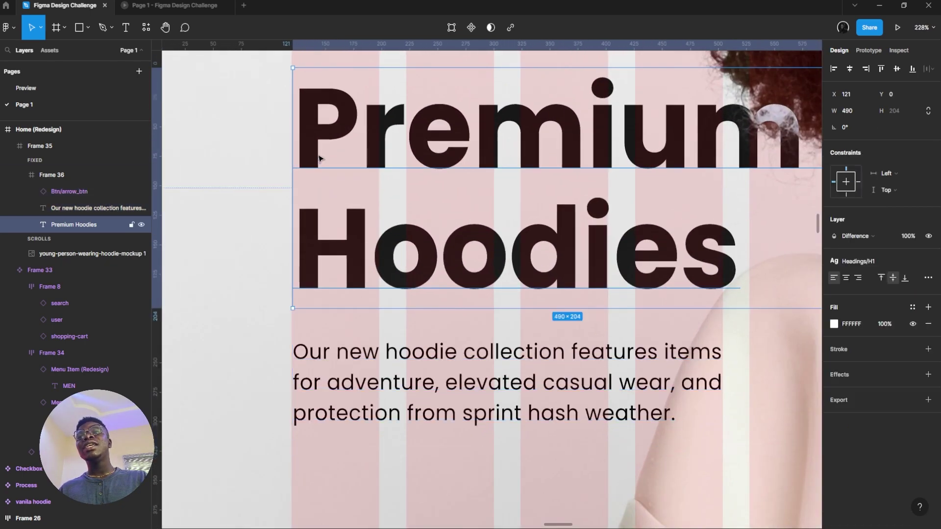
key("Left")
key("Left")
key("Left")
key("Left")
key("Left")
key("Left")
key("Left")
key("Left")
scroll(311, 210, "up", 10)
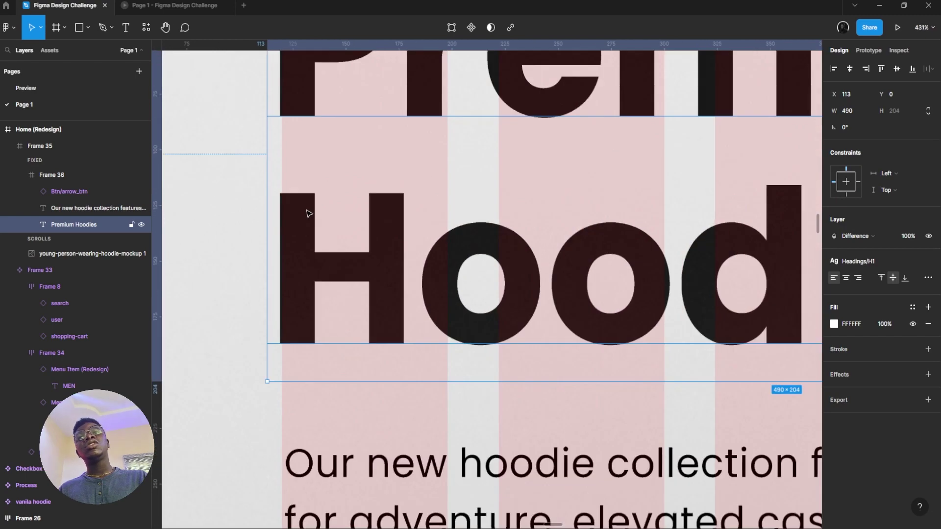
key("Right")
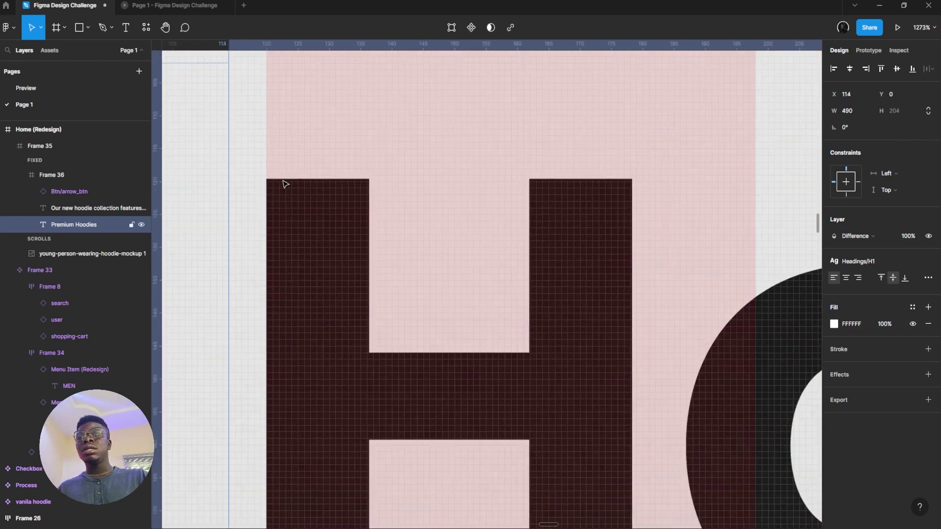
- Nudge the description paragraph to X 120 to align it with the first grid column's edge
scroll(285, 184, "down", 10)
scroll(279, 397, "up", 5)
left_click(300, 370)
scroll(288, 354, "up", 8)
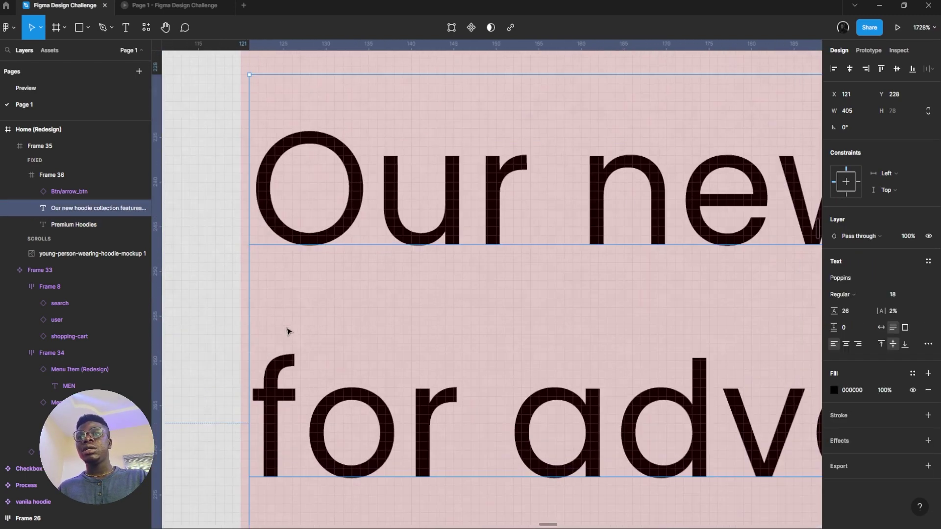
key("Left")
scroll(284, 323, "down", 10)
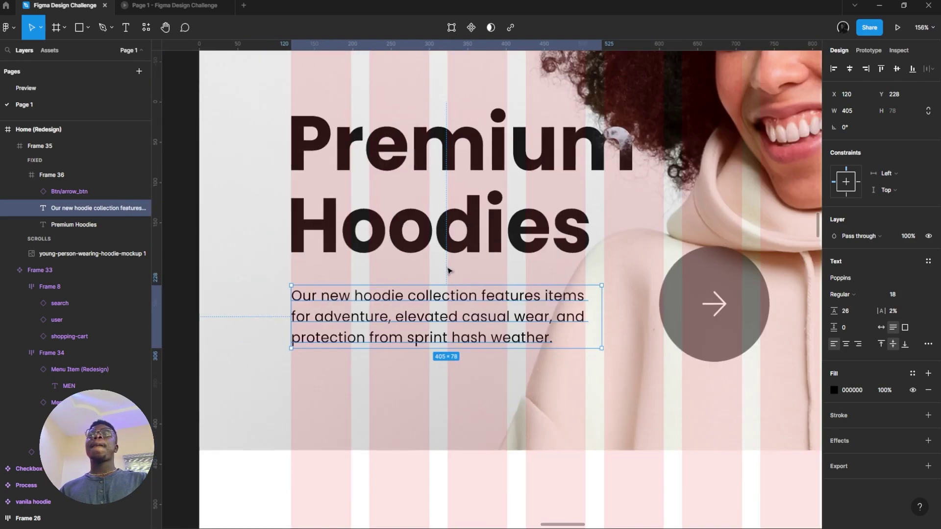
- Preview the original Home prototype, then run the redesigned home page's prototype to compare their hero text placement
scroll(448, 270, "down", 5)
key("ctrl+alt+Return")
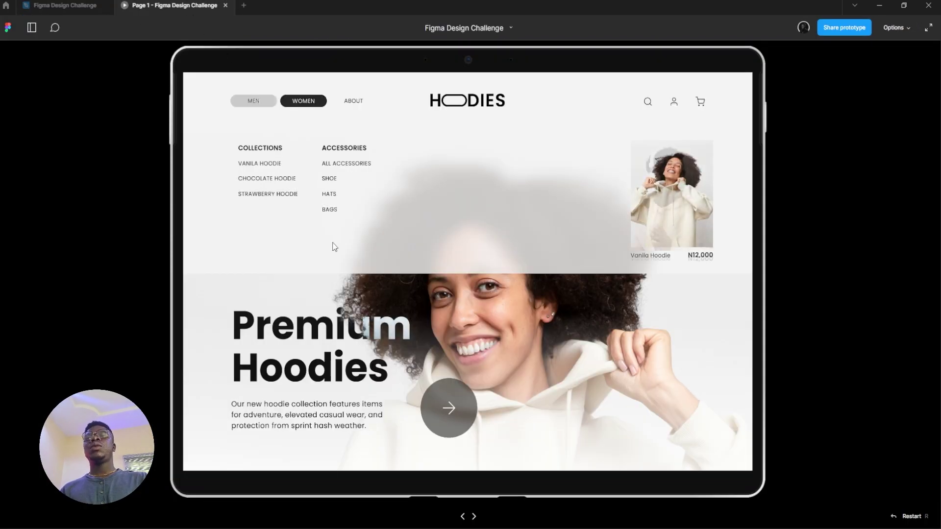
left_click(347, 367)
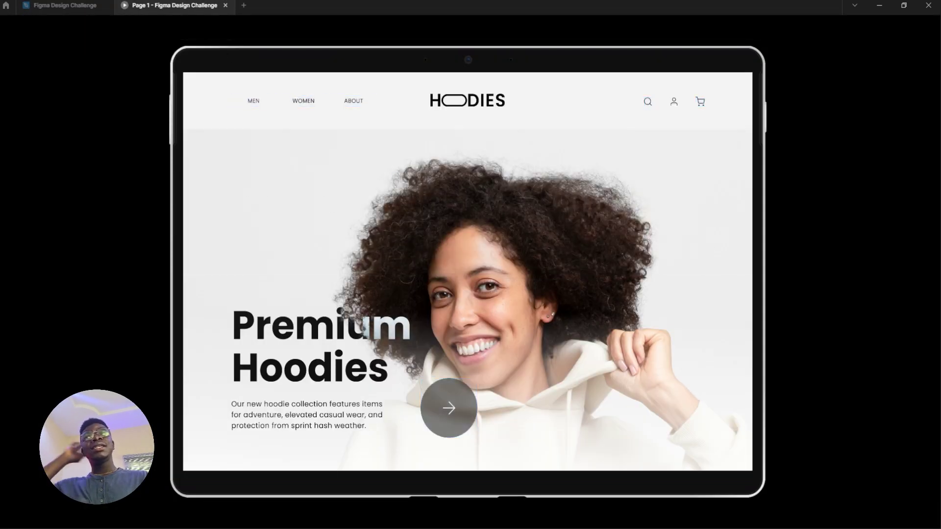
left_click(64, 5)
left_click(899, 29)
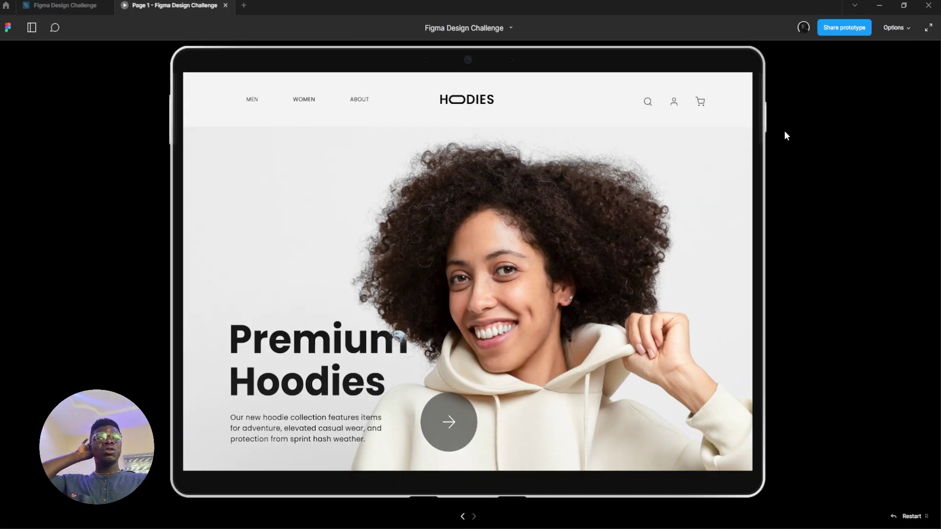
- Return to the design file and move the heading, paragraph and arrow button together slightly higher over the hero photo
left_click(88, 5)
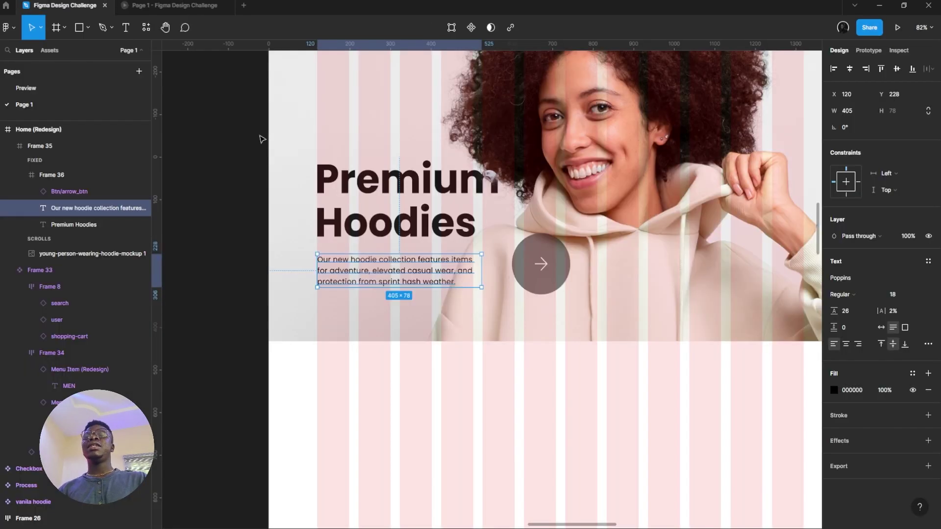
left_click(432, 228, "shift")
left_click(514, 273, "shift")
left_click_drag(439, 223, 440, 202)
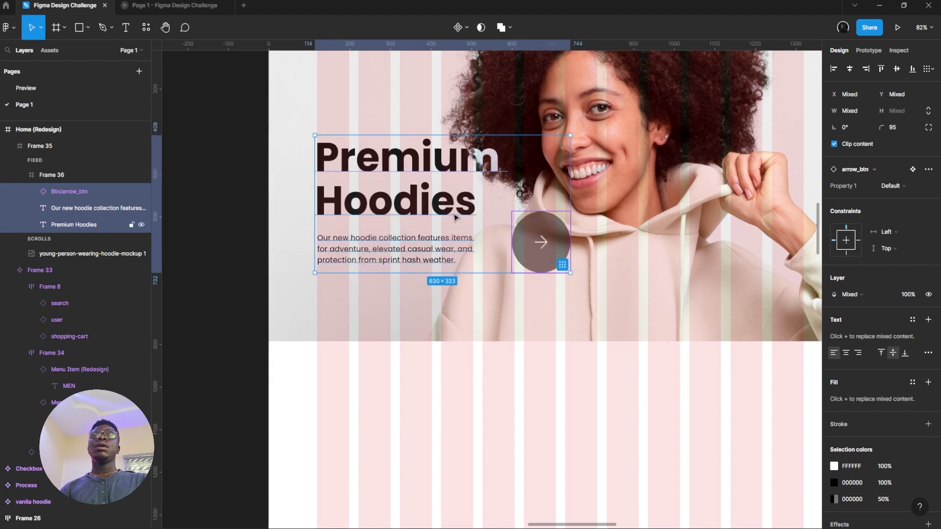
- Add a white fill to the frame holding the hero text and change it to a linear gradient
scroll(621, 399, "right", 2)
left_click(612, 264)
scroll(609, 264, "down", 3)
scroll(563, 250, "up", 3)
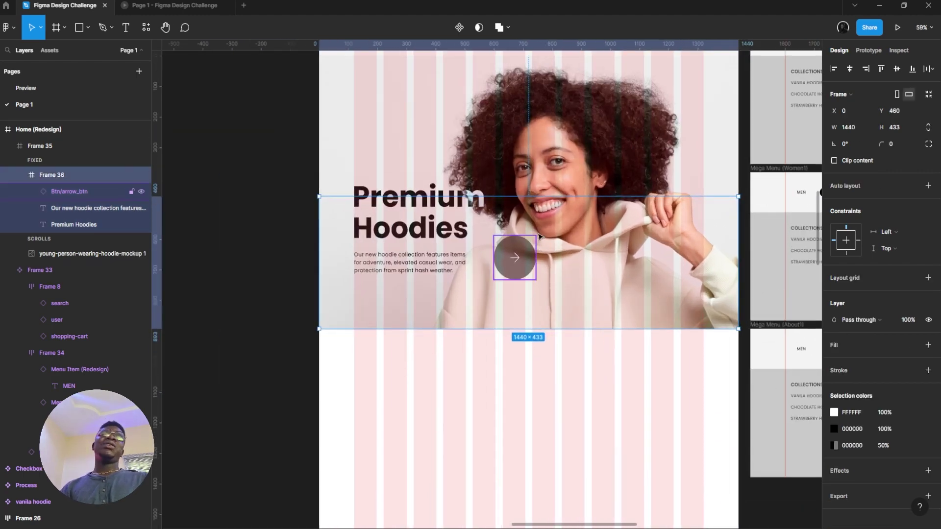
left_click(927, 345)
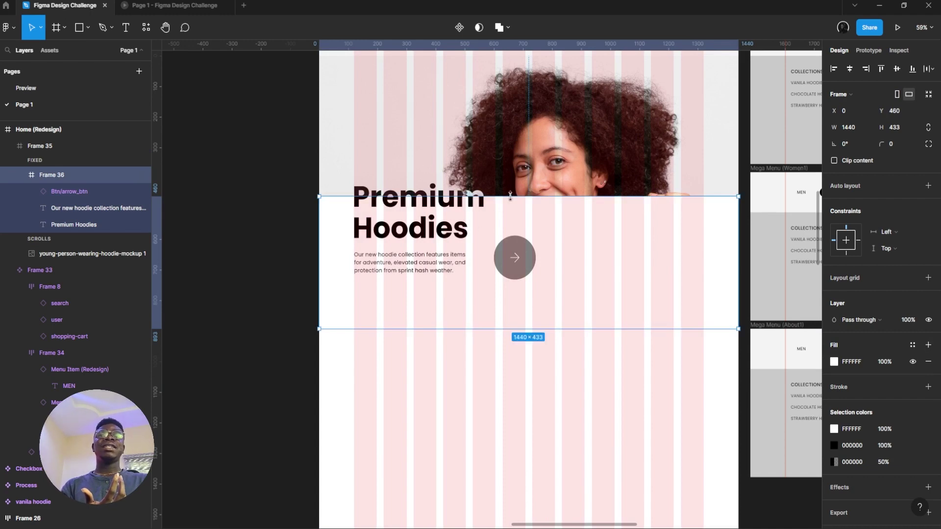
left_click(833, 362)
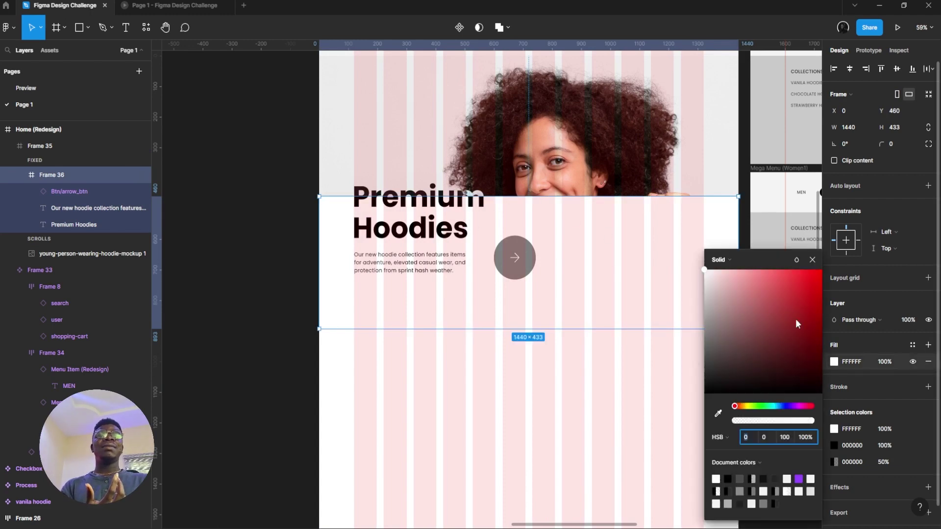
left_click(721, 260)
left_click(742, 273)
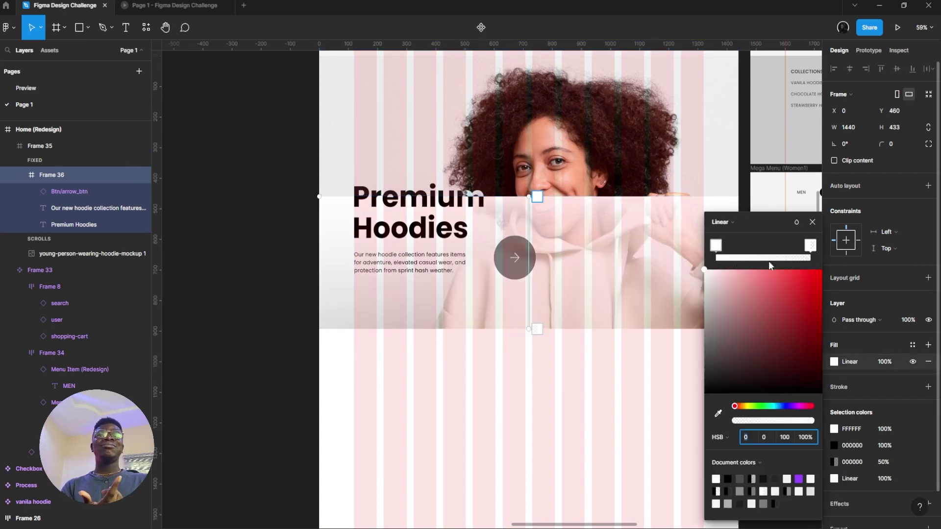
- Reverse the gradient stops to fade from transparent down to solid white, and extend the frame upward to Y 372, height 521
left_click_drag(715, 246, 613, 247)
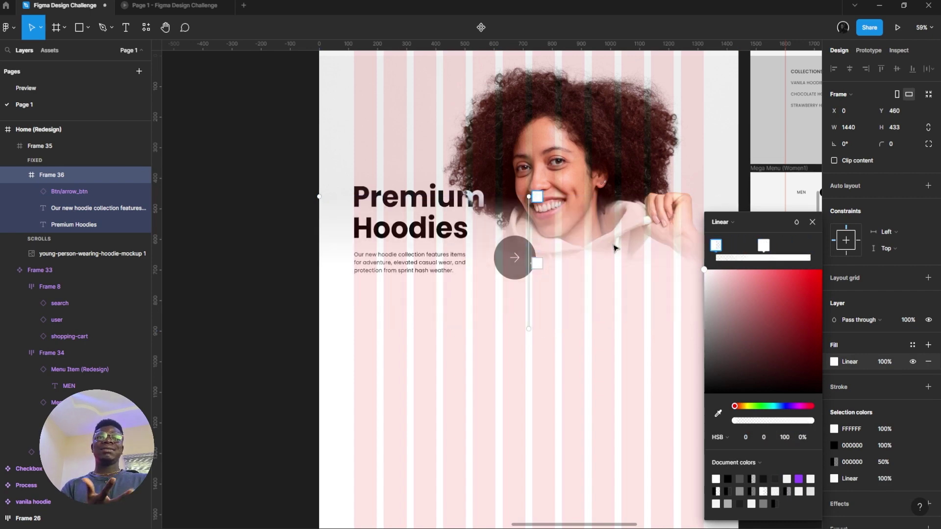
left_click_drag(766, 247, 838, 251)
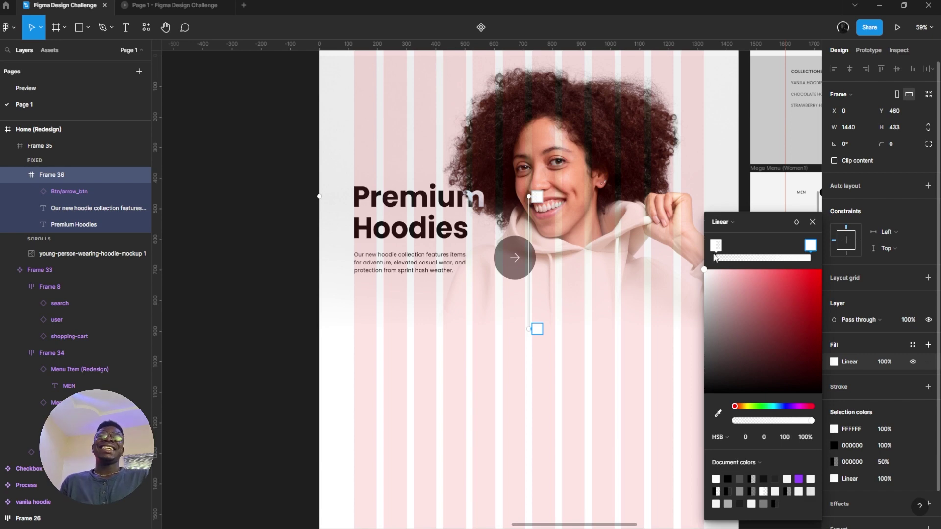
key("Escape")
left_click_drag(539, 196, 535, 170)
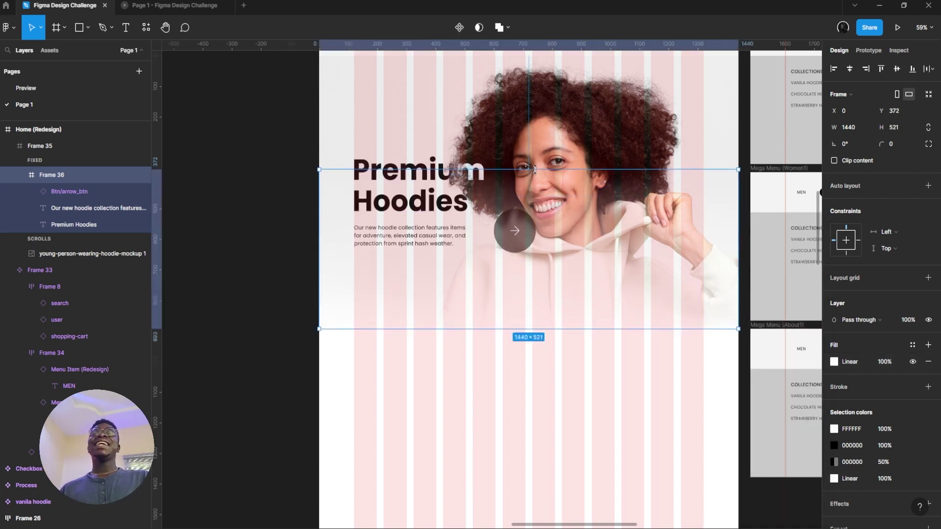
- Move the heading, paragraph and arrow button together down toward the lower part of the hero photo
double_click(398, 195)
left_click(407, 233, "shift")
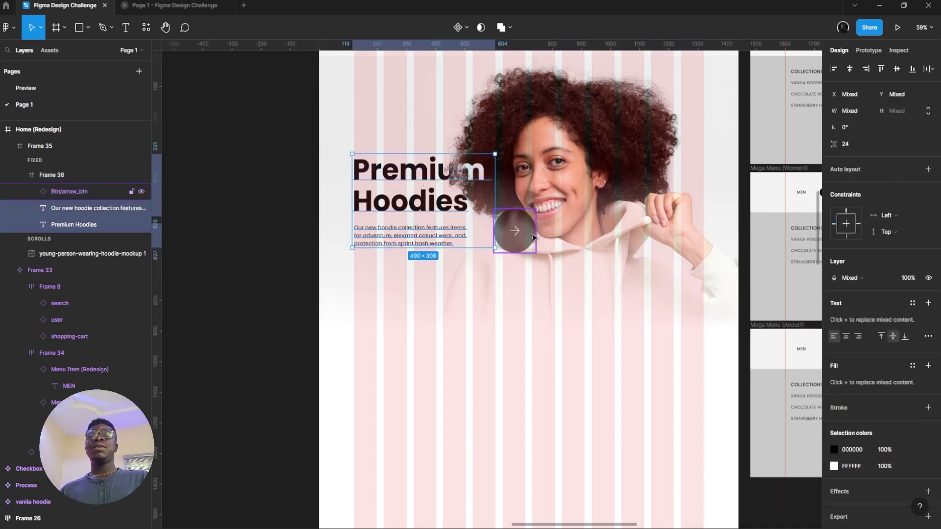
left_click(512, 231, "shift")
left_click_drag(481, 217, 489, 258)
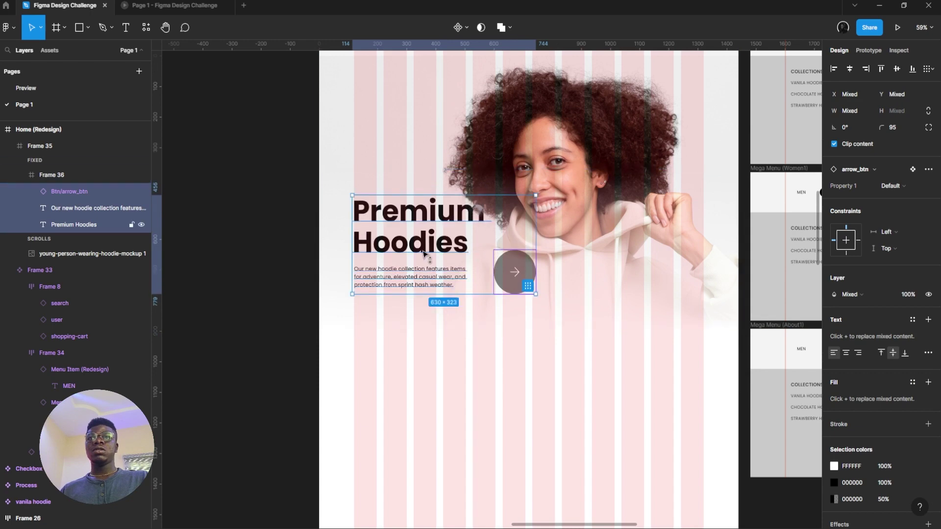
left_click_drag(424, 253, 425, 257)
- Check the redesigned hero in the prototype by scrolling its photo beneath the fixed gradient and text, then return to the design file
left_click(181, 4)
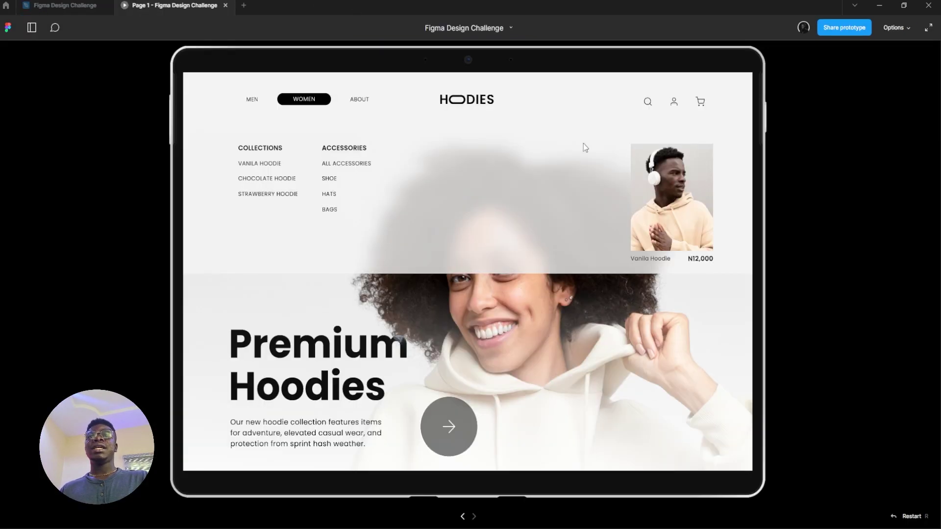
left_click(679, 351)
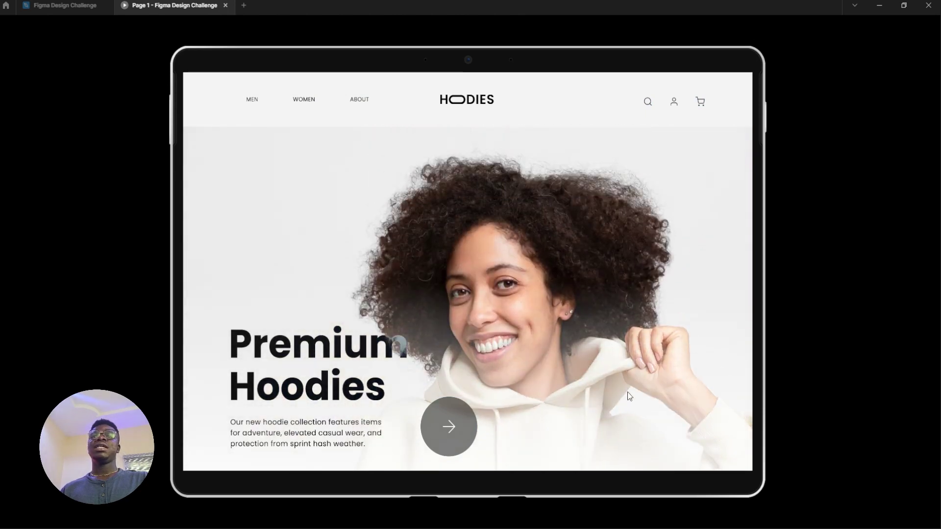
scroll(677, 339, "down", 2)
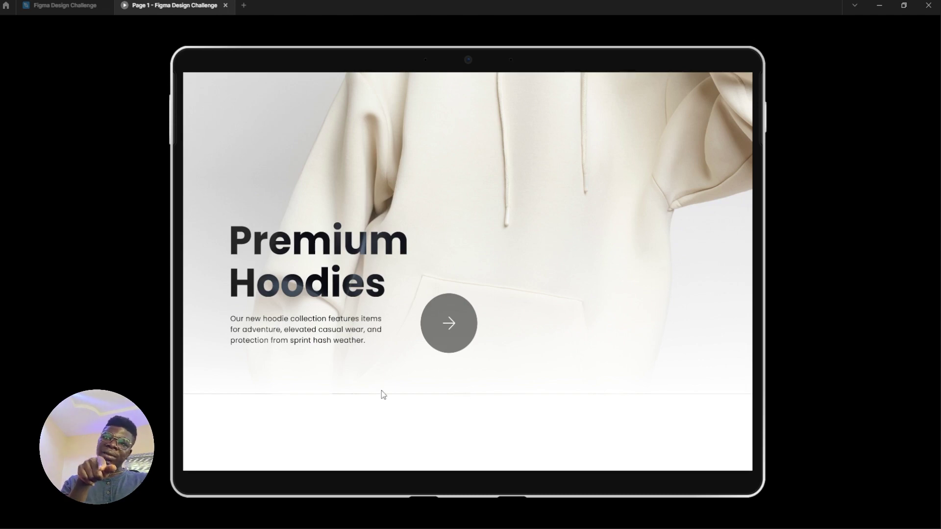
left_click(63, 5)
left_click(603, 289)
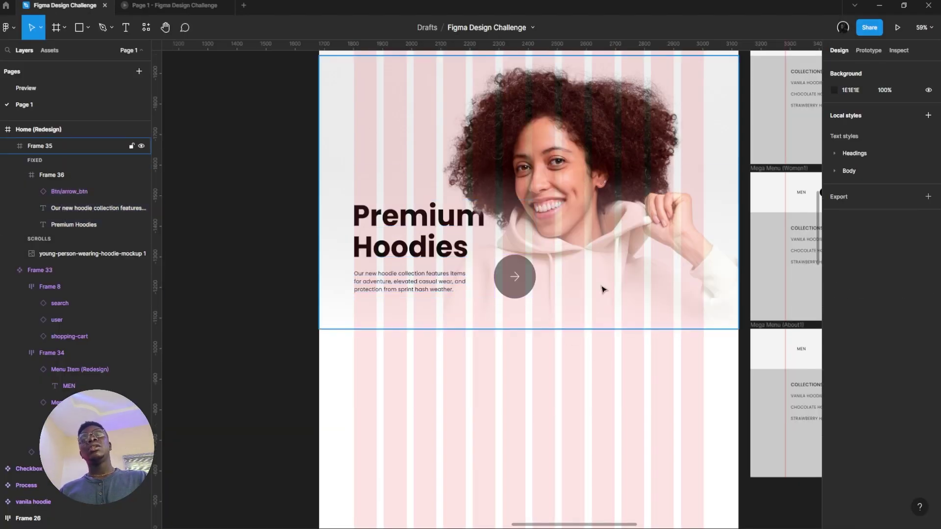
- Add an inside stroke of 1 on only the bottom edge of the hero photo frame and open its color settings
double_click(603, 289)
left_click(559, 144)
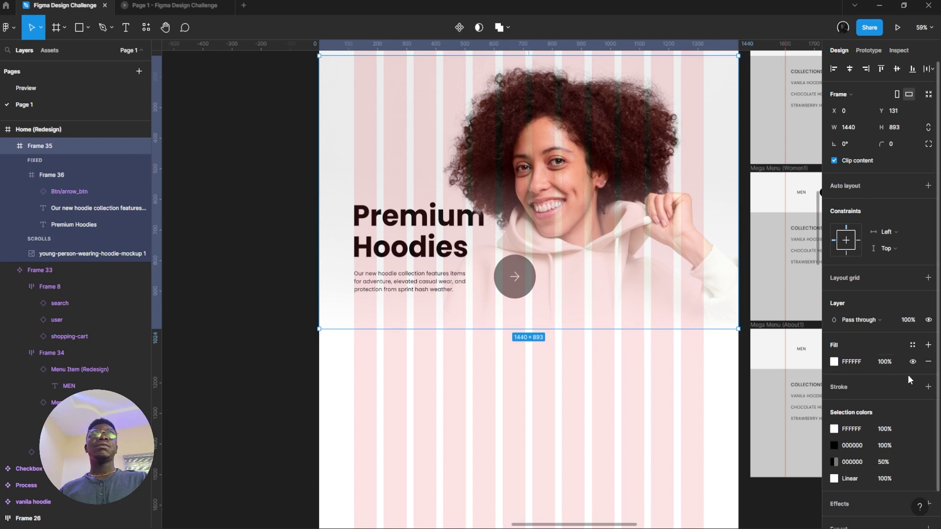
left_click(927, 387)
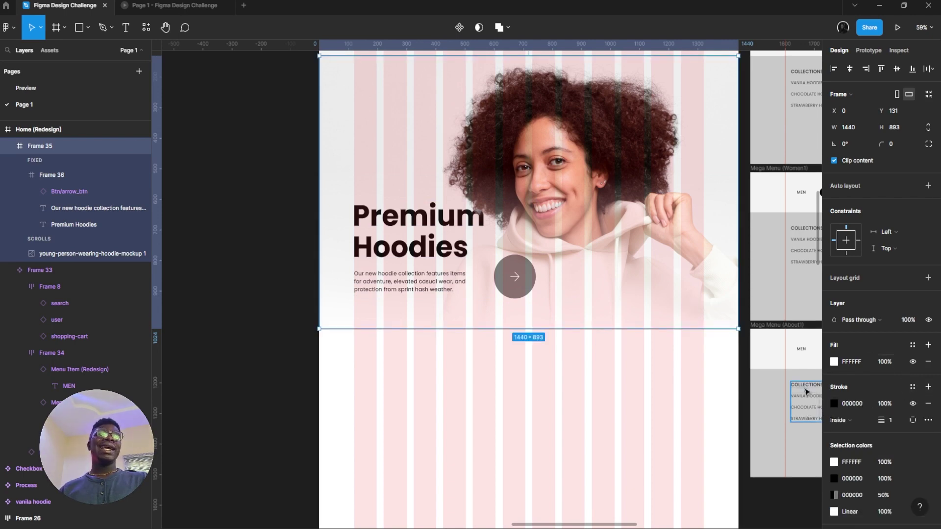
left_click(913, 420)
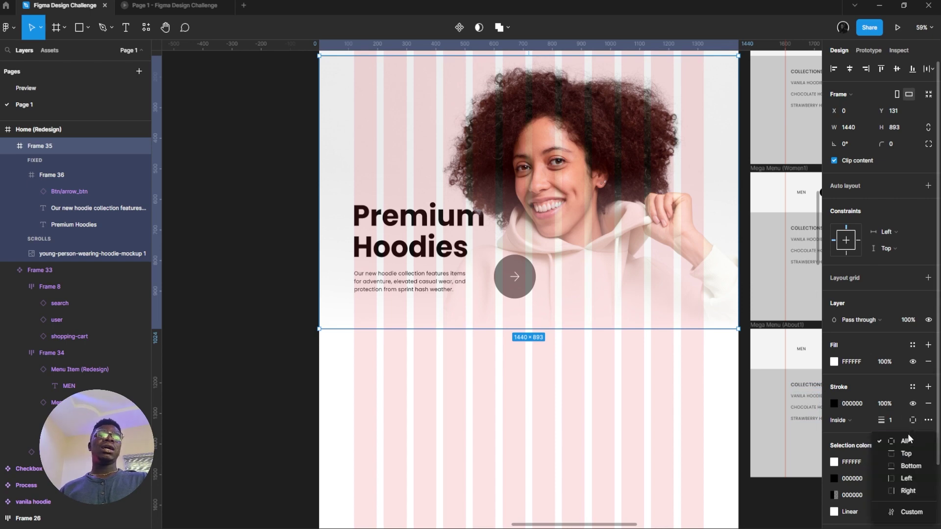
left_click(910, 466)
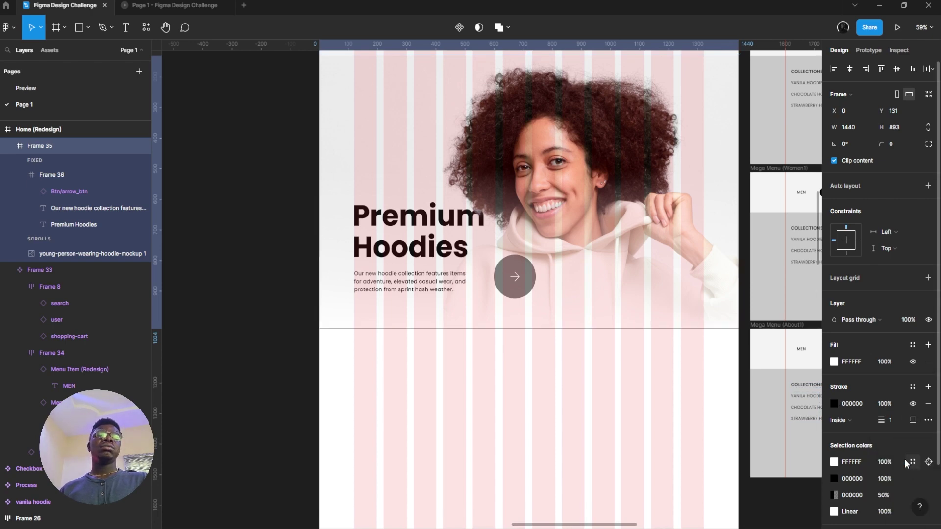
left_click(833, 403)
- Check the bottom edge of the hero section in the prototype, then return to the design file
left_click(191, 3)
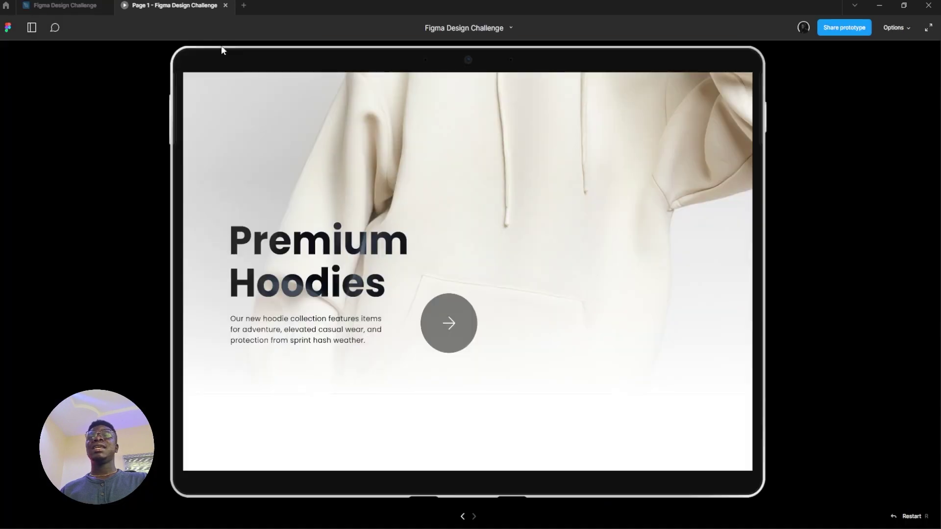
scroll(432, 231, "down", 3)
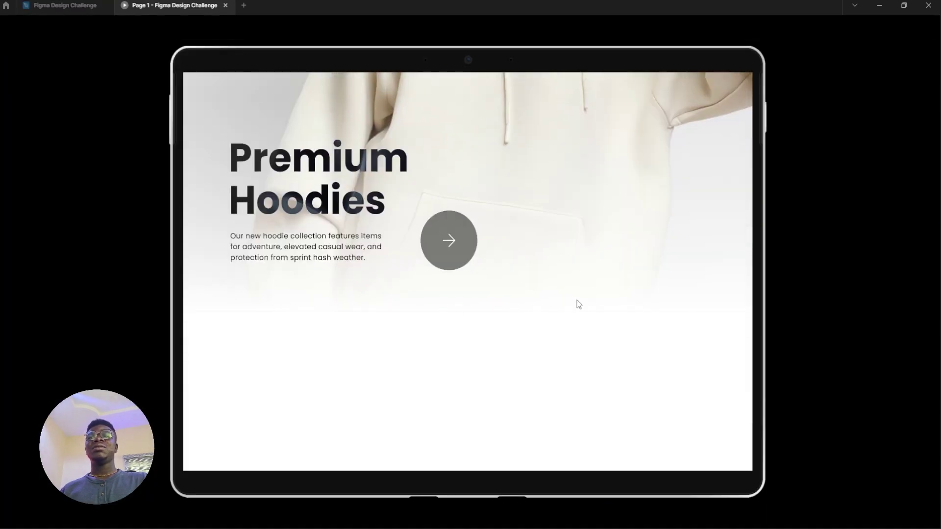
left_click(64, 5)
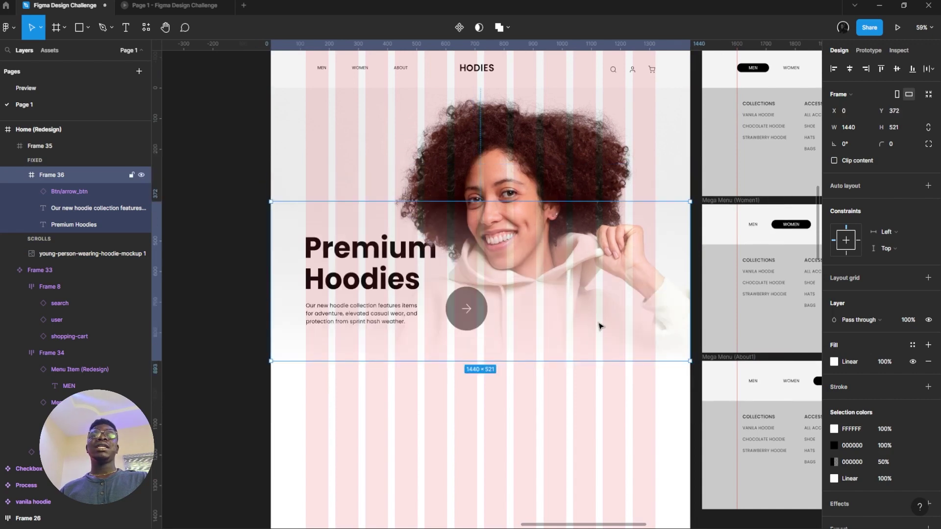
- Add a bottom-only inside stroke of 1 to the gradient text frame and set its color to FFFFFF
left_click(928, 387)
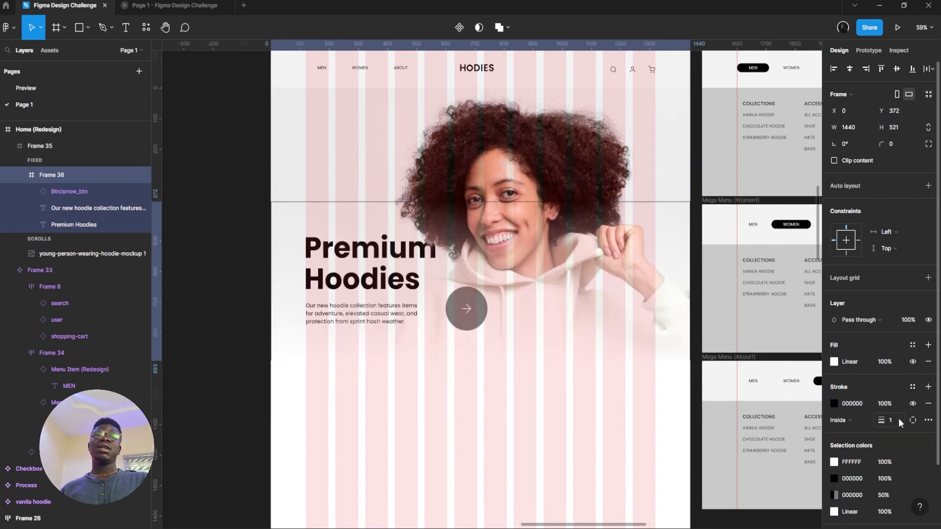
left_click(913, 420)
left_click(907, 466)
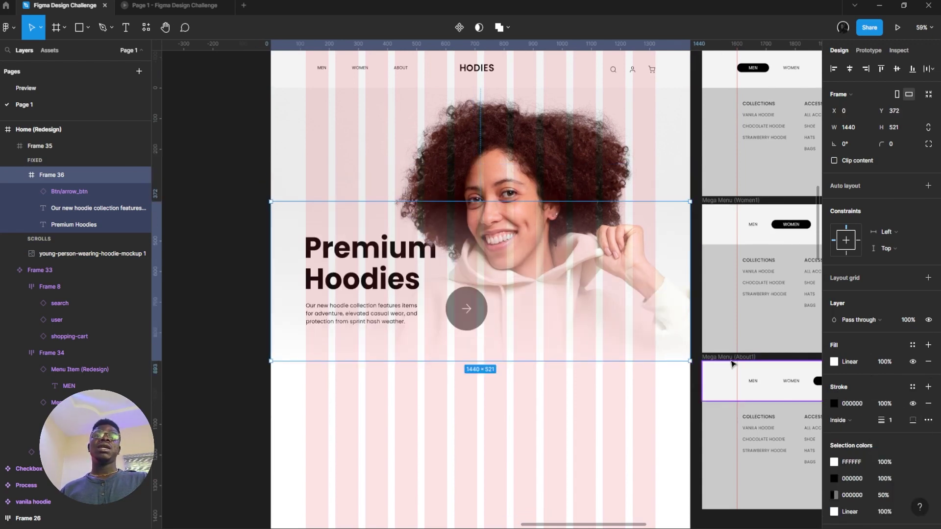
left_click(833, 403)
mouse_move(721, 338)
left_mouse_down()
mouse_move(718, 293)
mouse_move(129, 3)
left_mouse_up()
- Check the hero's blend into the page in the prototype, then return to the design file and close the color picker
left_click(169, 5)
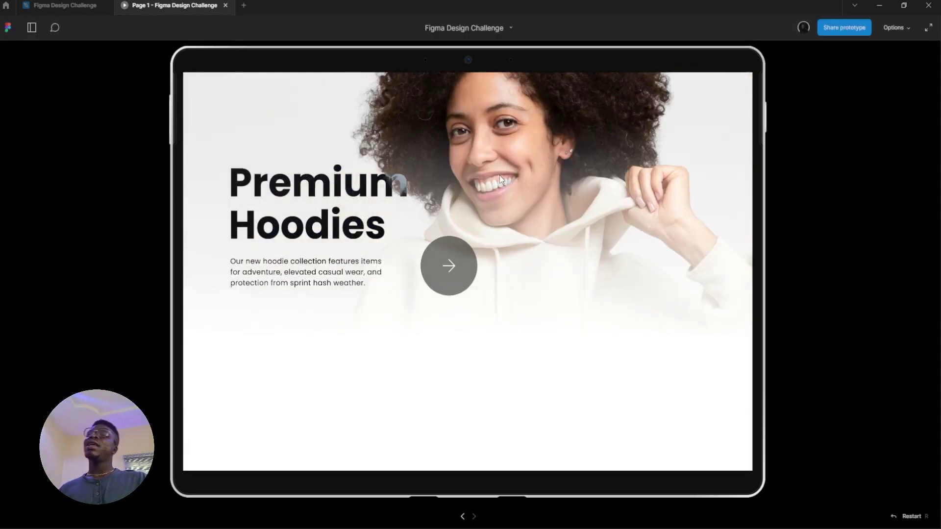
mouse_move(95, 11)
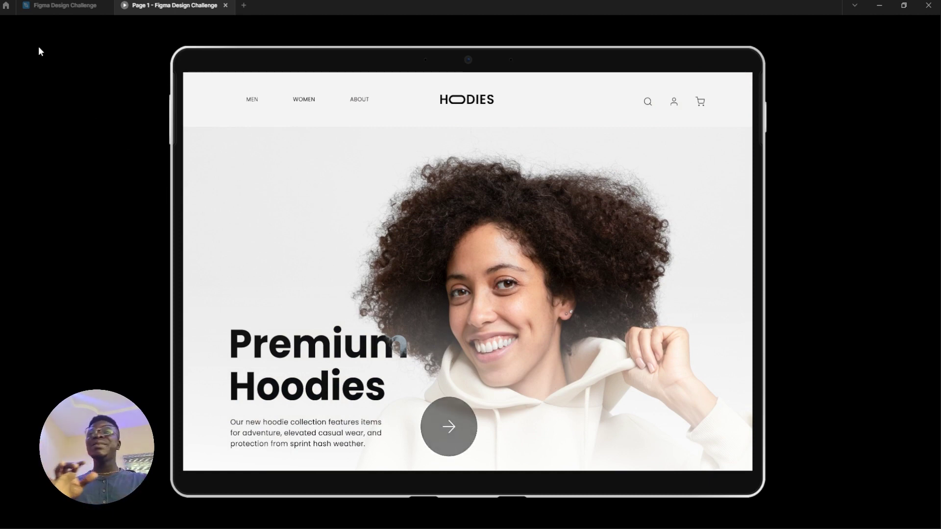
left_click(101, 4)
scroll(393, 190, "down", 3)
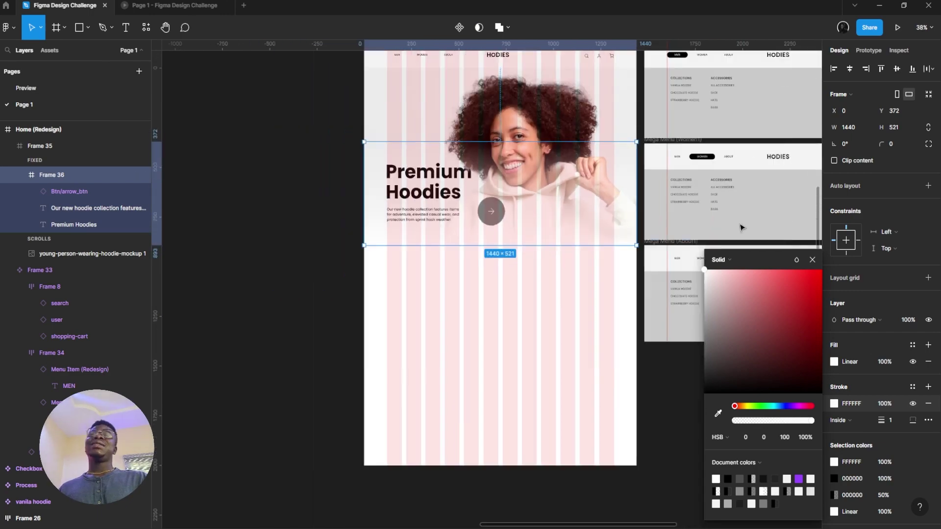
left_click(812, 260)
- Move the arrow button component set into the empty canvas area just above the Home (Redesign) frame
scroll(687, 258, "up", 4)
scroll(399, 276, "down", 2)
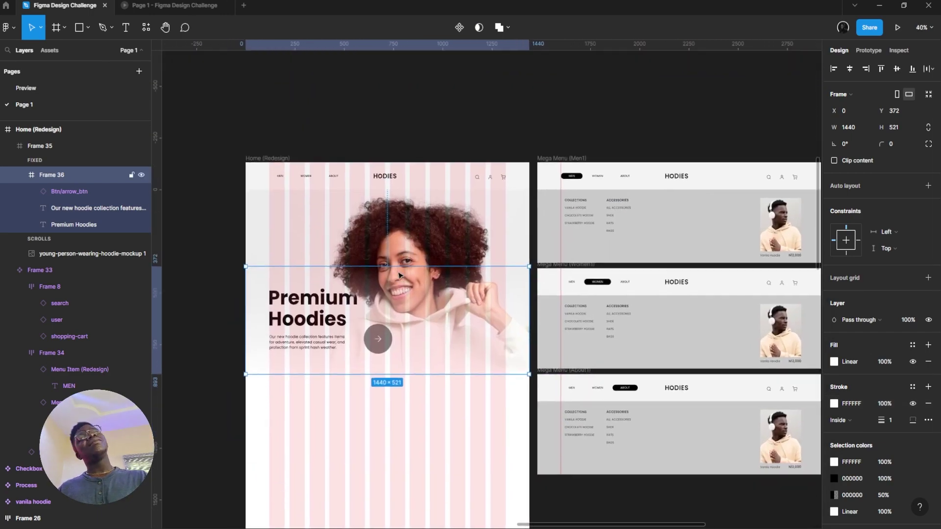
scroll(400, 275, "left", 5)
scroll(441, 258, "down", 5)
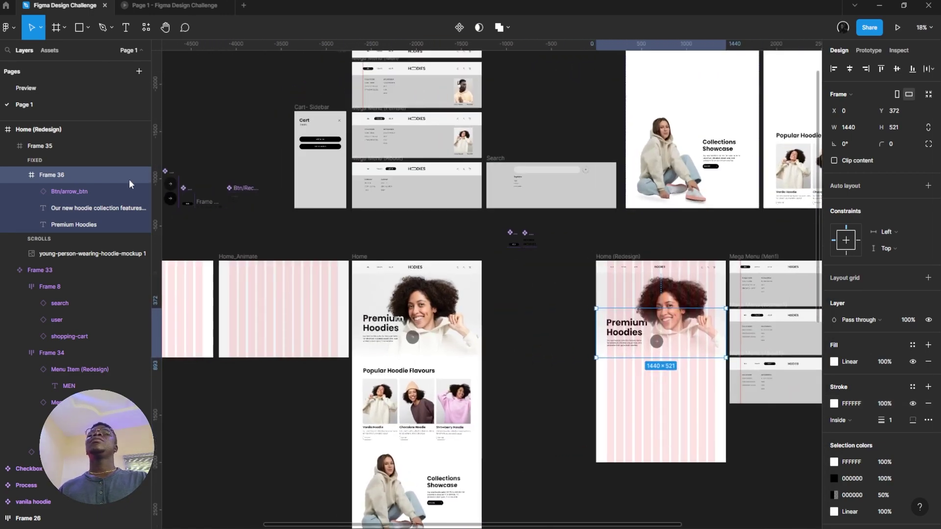
left_click_drag(175, 175, 669, 219)
scroll(662, 219, "up", 7)
scroll(582, 250, "up", 2)
scroll(576, 208, "right", 3)
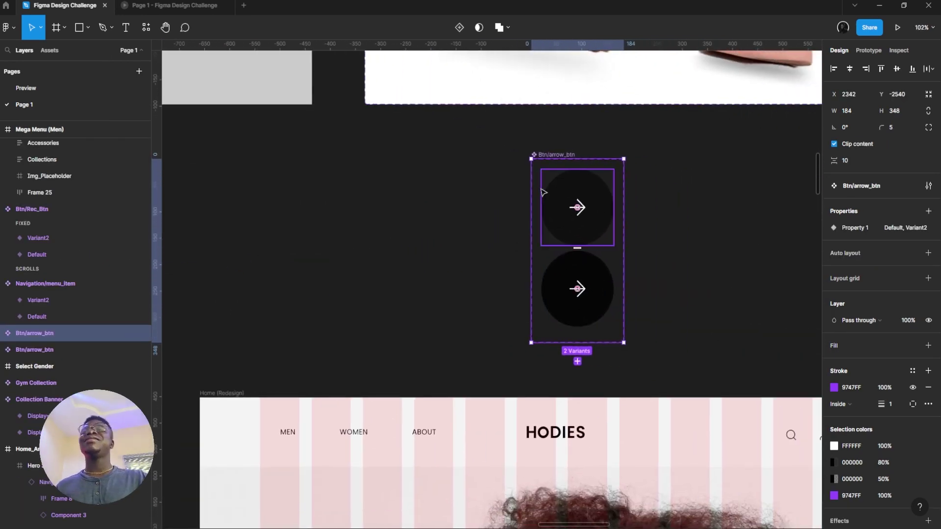
left_click_drag(540, 161, 288, 154)
- Inspect the background blur and fill opacity of the arrow button's Default variant
left_click(342, 180)
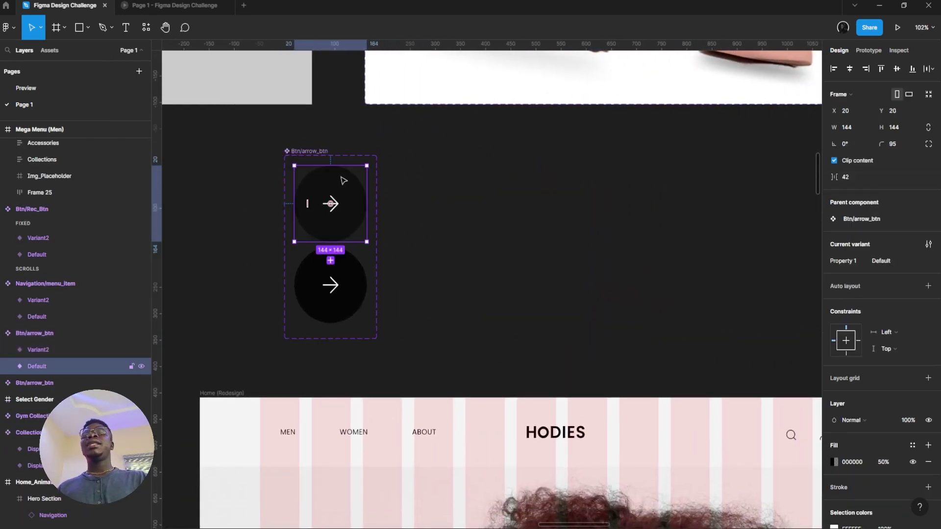
scroll(336, 192, "down", 2)
scroll(336, 192, "left", 3)
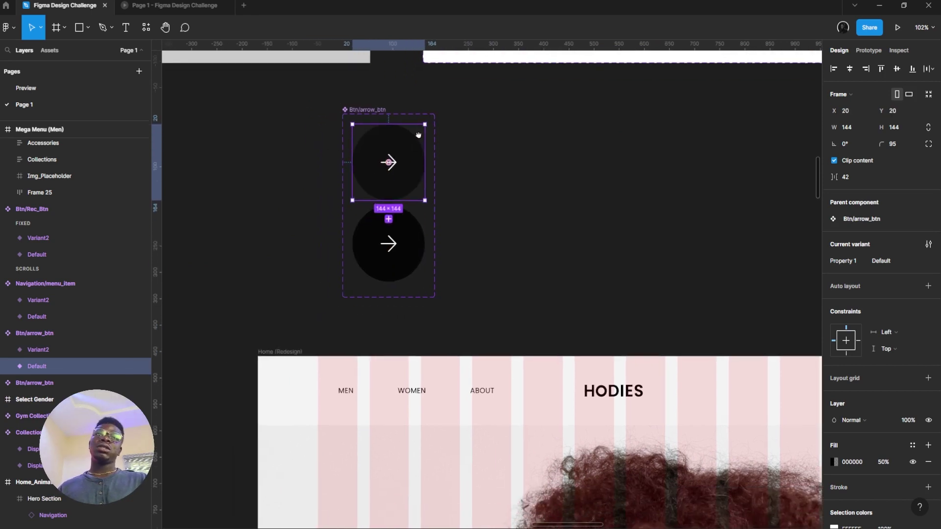
scroll(872, 387, "down", 5)
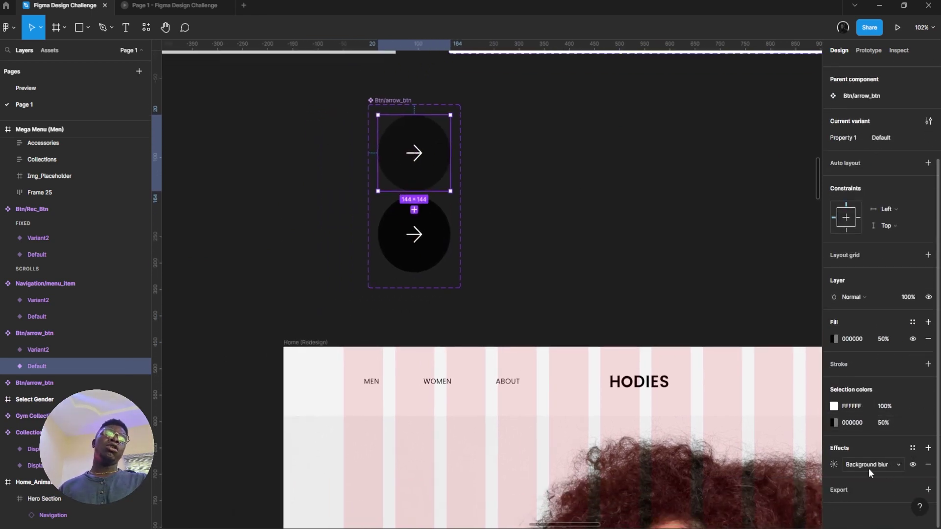
left_click(834, 466)
left_click(886, 339)
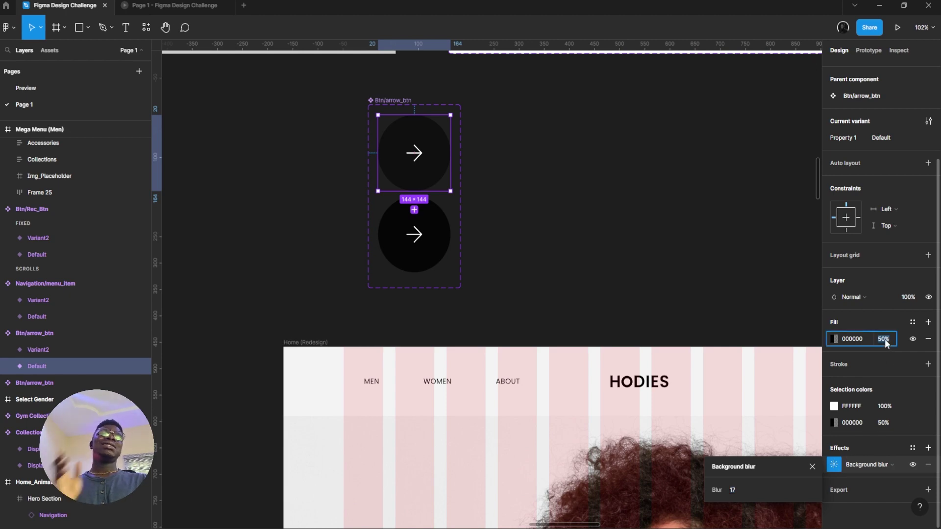
left_click(597, 295)
- Inspect the fill opacity of the arrow button's Variant2 and view the button in the prototype, then return to the design file
left_click(420, 159)
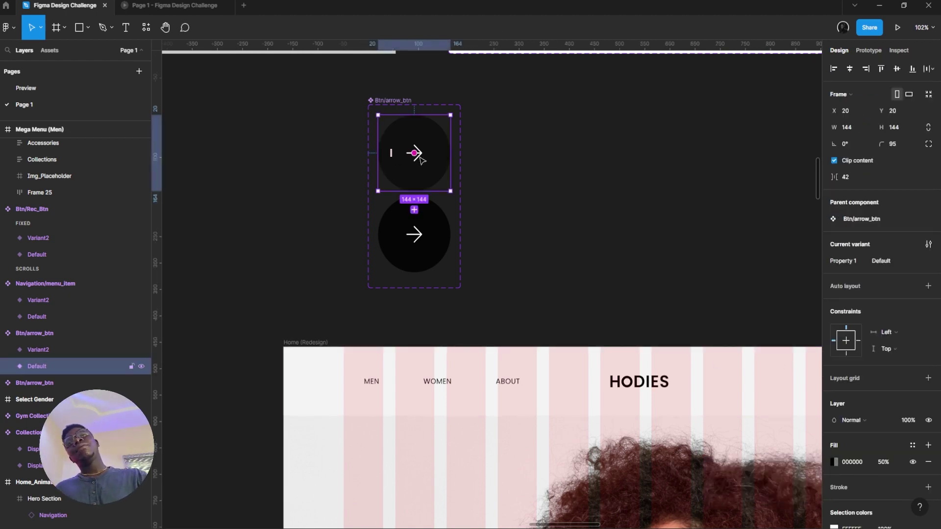
scroll(433, 184, "down", 1)
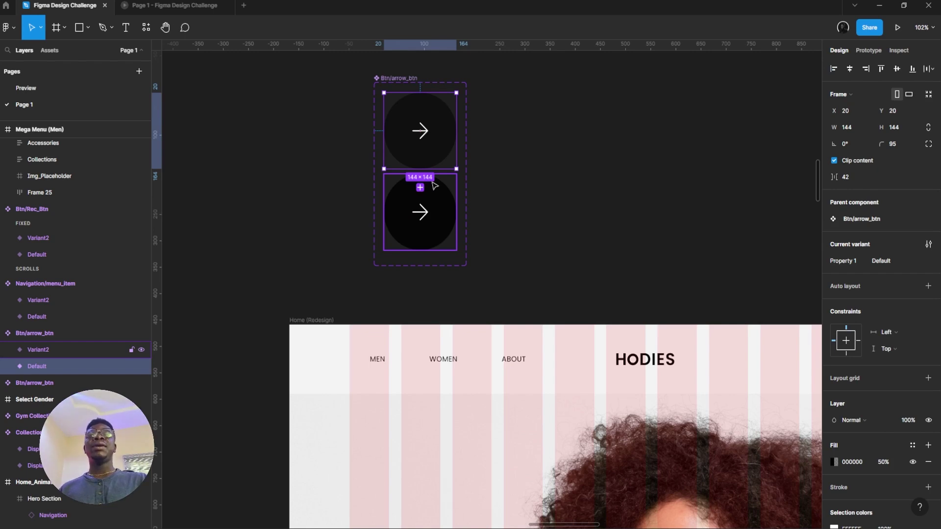
left_click(434, 185)
scroll(921, 310, "down", 3)
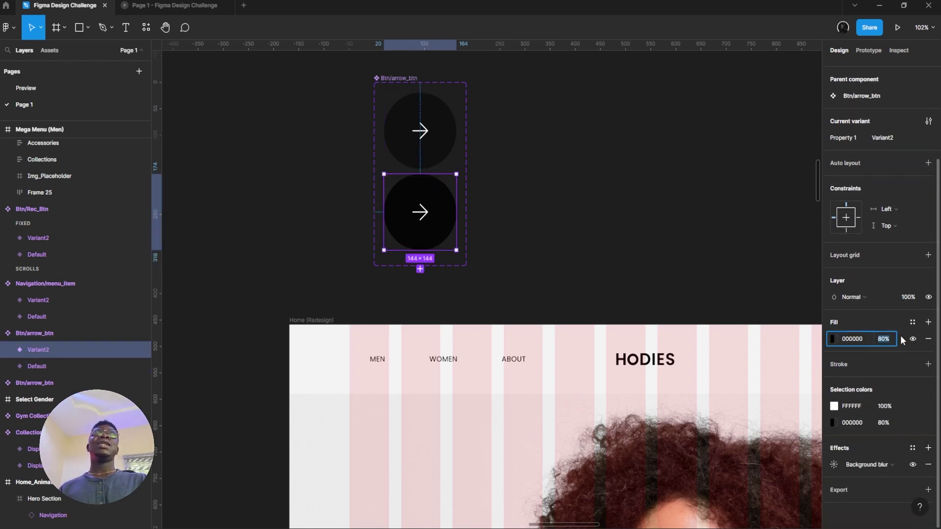
left_click(211, 5)
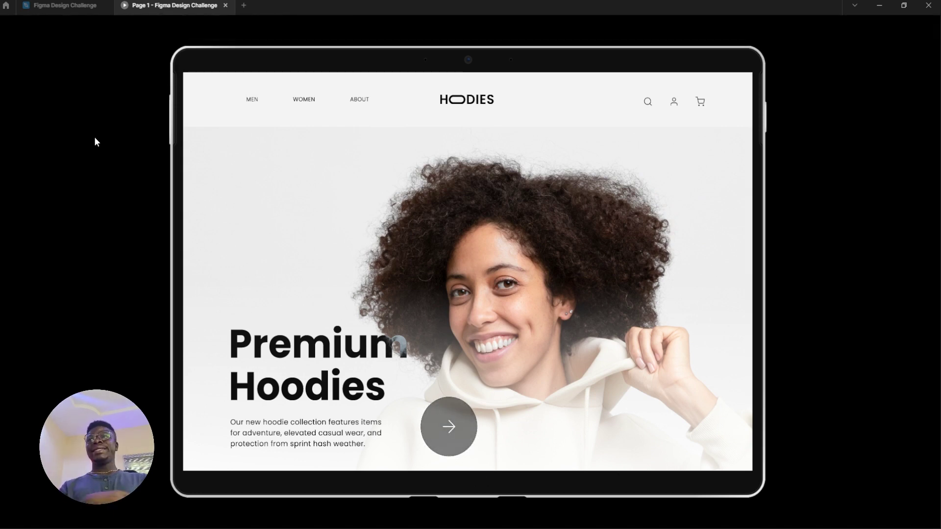
left_click(93, 5)
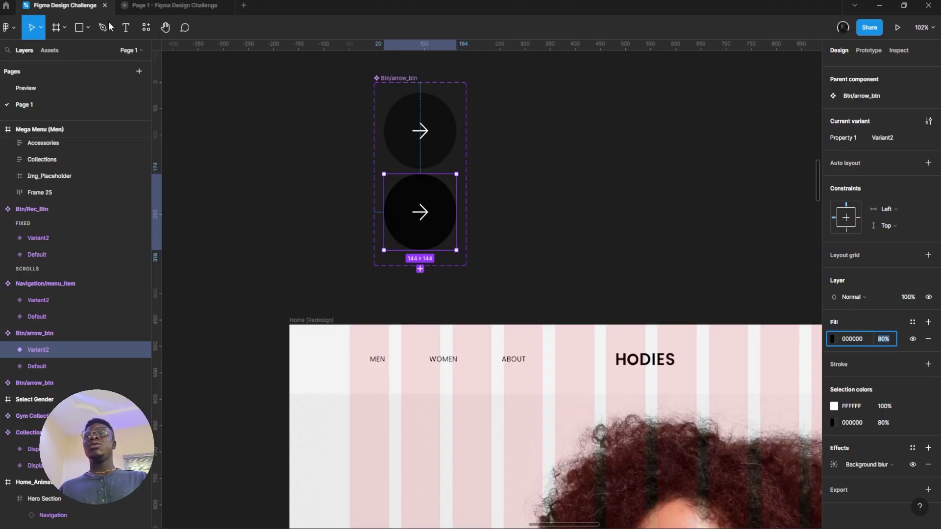
- Select the arrow button component set and widen its boundary to leave room beside the variants
left_click(396, 85)
left_click(476, 131)
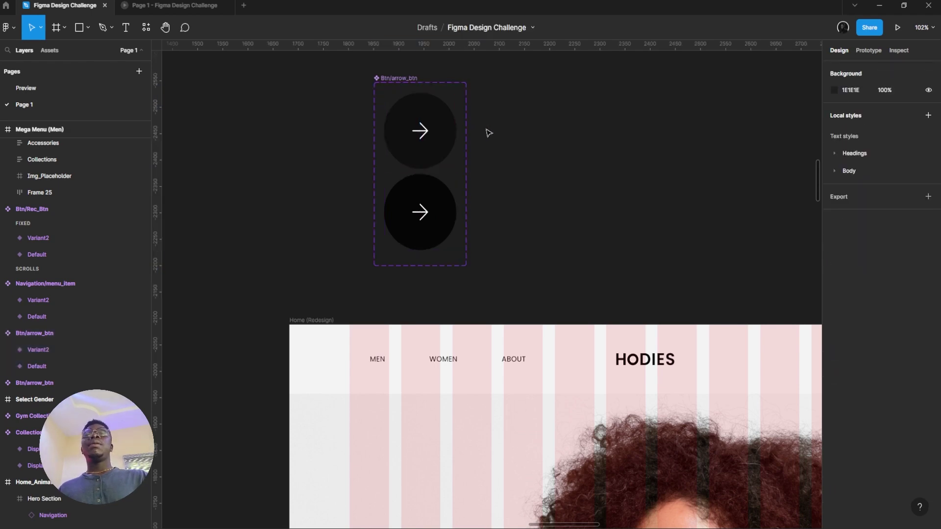
left_click(455, 127)
left_click(414, 81)
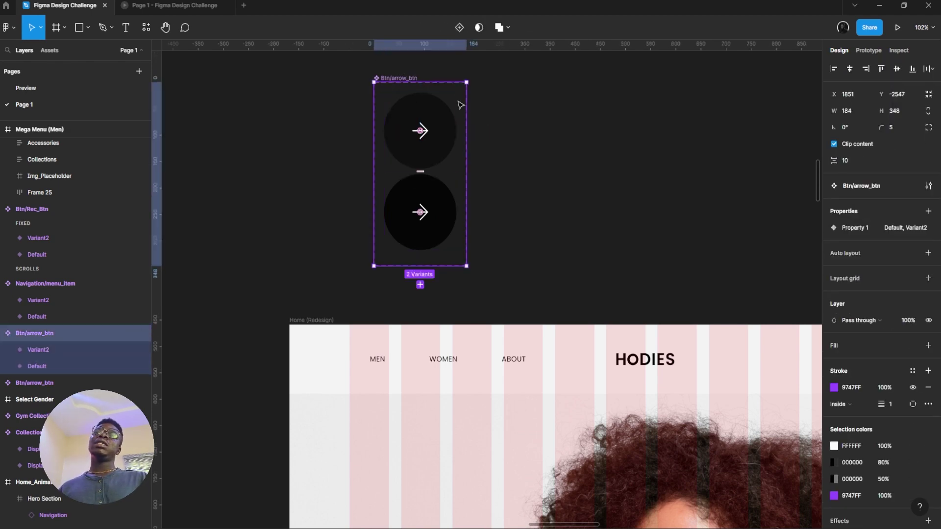
left_click_drag(465, 111, 591, 128)
- Move both arrow button variants together to X 123, near the middle of the widened component set
left_click(454, 139)
left_click(447, 211, "shift")
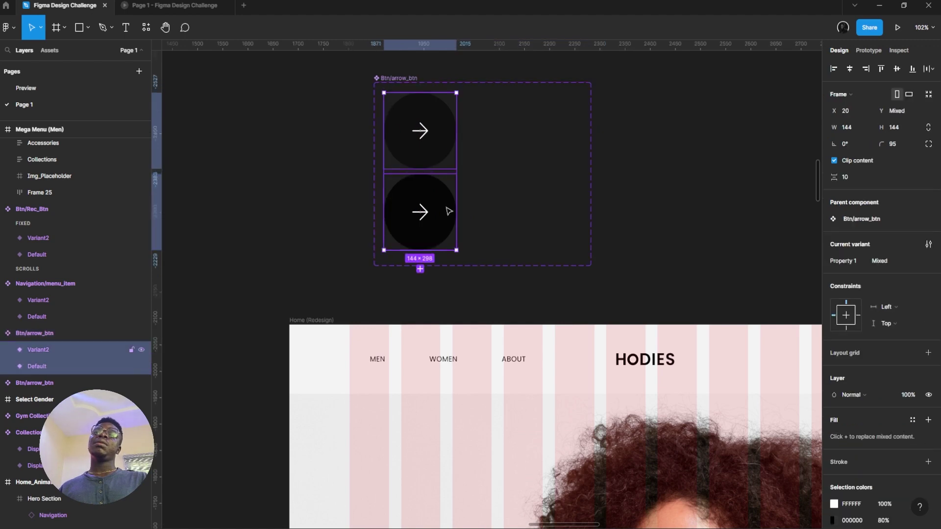
left_click_drag(450, 157, 502, 155)
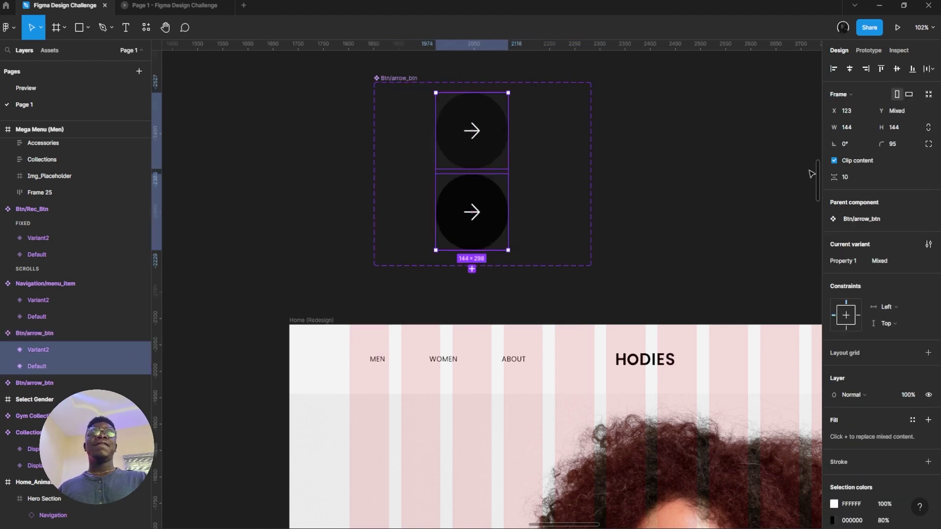
left_click(629, 190)
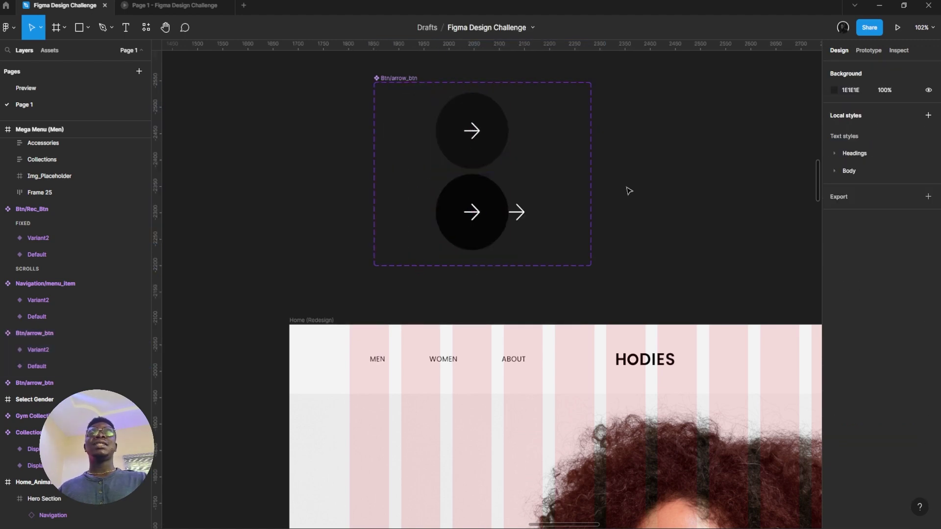
- Inspect the hidden arrow beside the Default variant, including its position and layer opacity
left_click(472, 131)
double_click(470, 137)
left_click(438, 131)
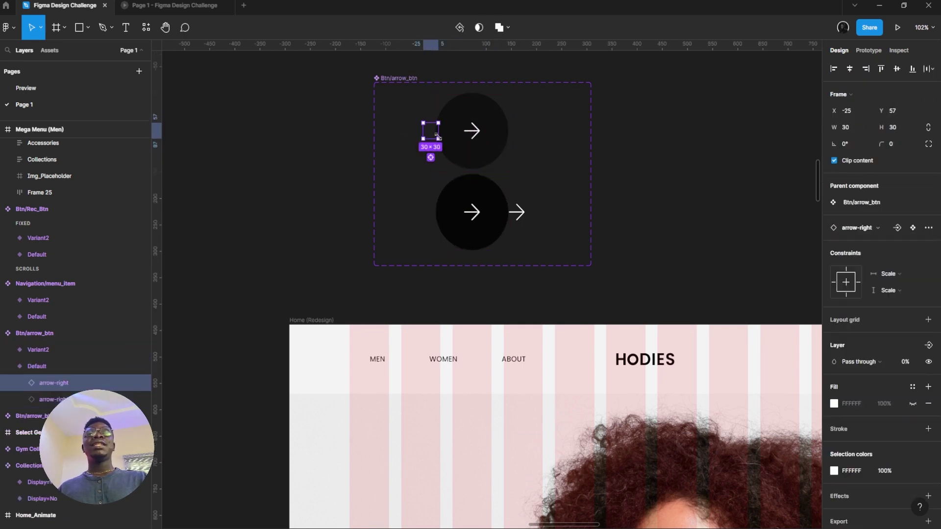
scroll(426, 126, "up", 6)
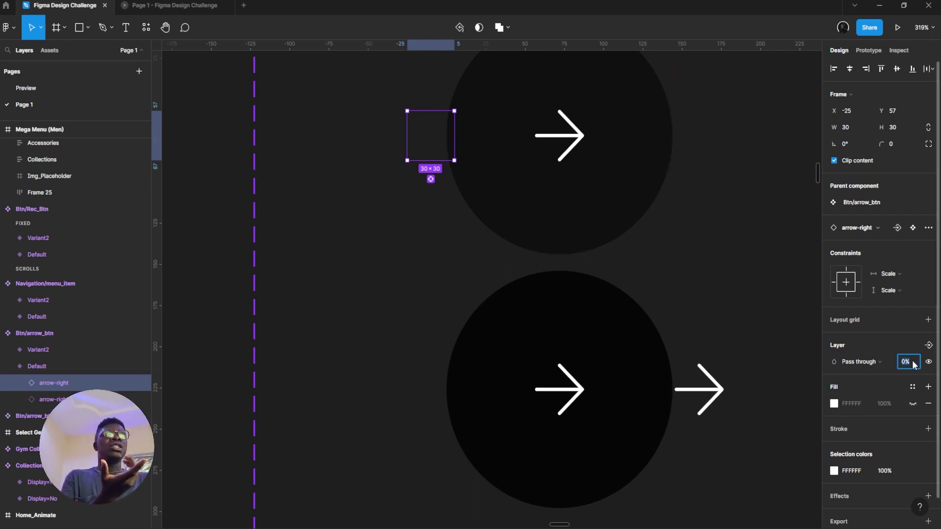
- Compare the hidden arrow in the design file with the arrow button's hover animation in the prototype
left_click(174, 5)
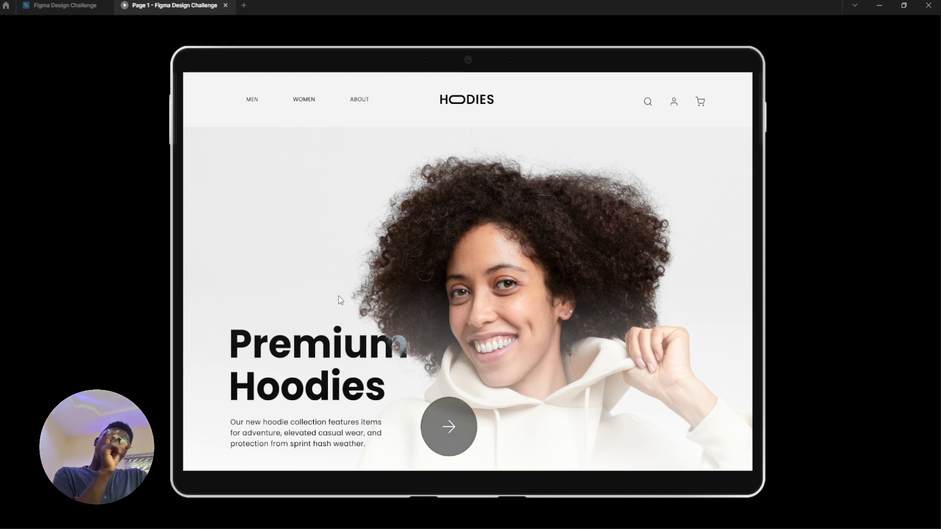
left_click(64, 6)
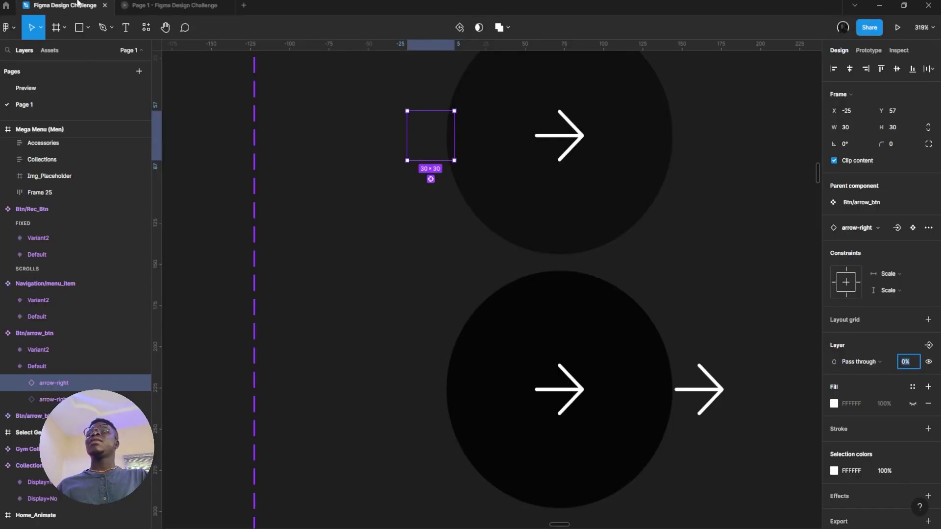
scroll(455, 146, "up", 1)
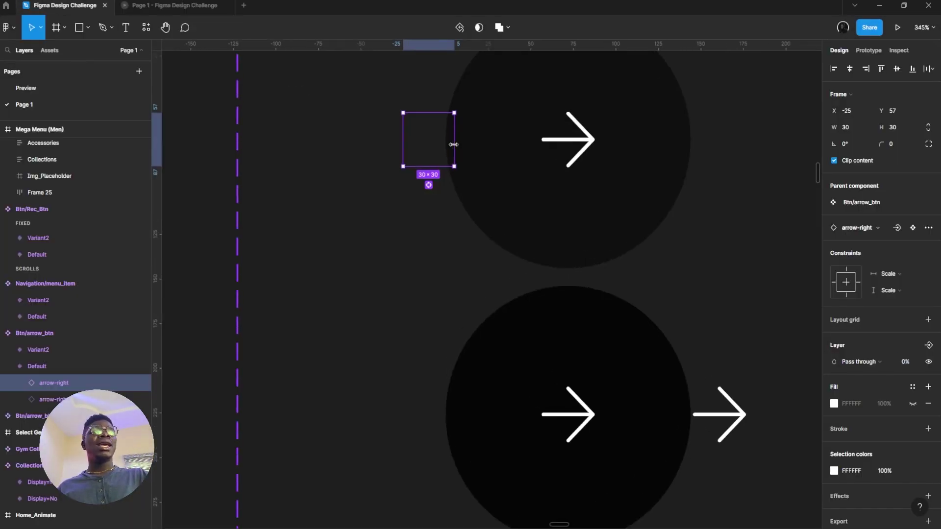
left_click(169, 5)
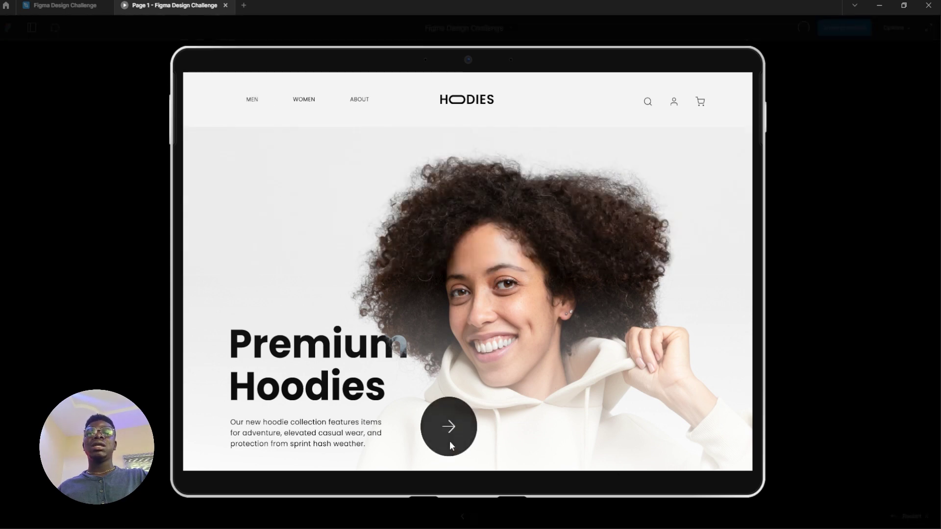
- Place an instance of the arrow button's Variant2 in the hero section and enable Clip content on the Variant2 component
left_click(91, 3)
left_click(494, 177)
scroll(499, 175, "down", 5)
left_click(529, 253)
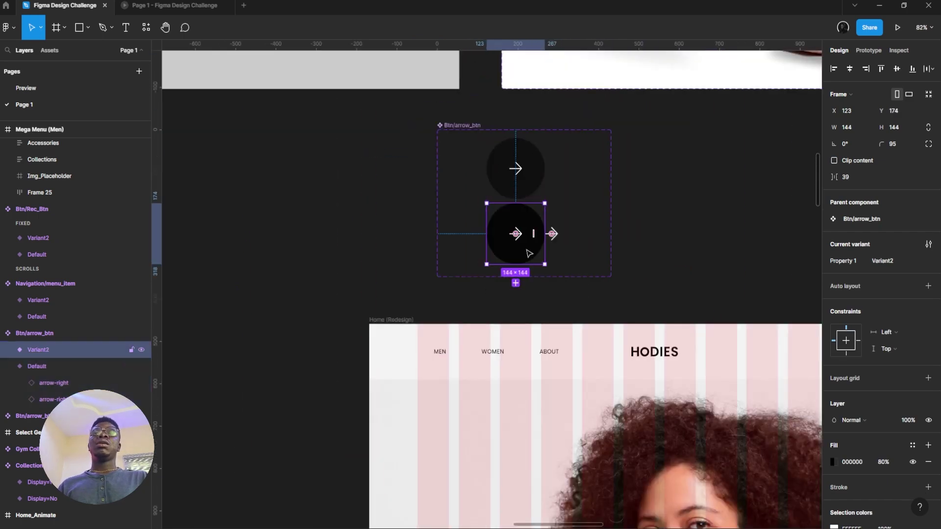
scroll(529, 253, "down", 4)
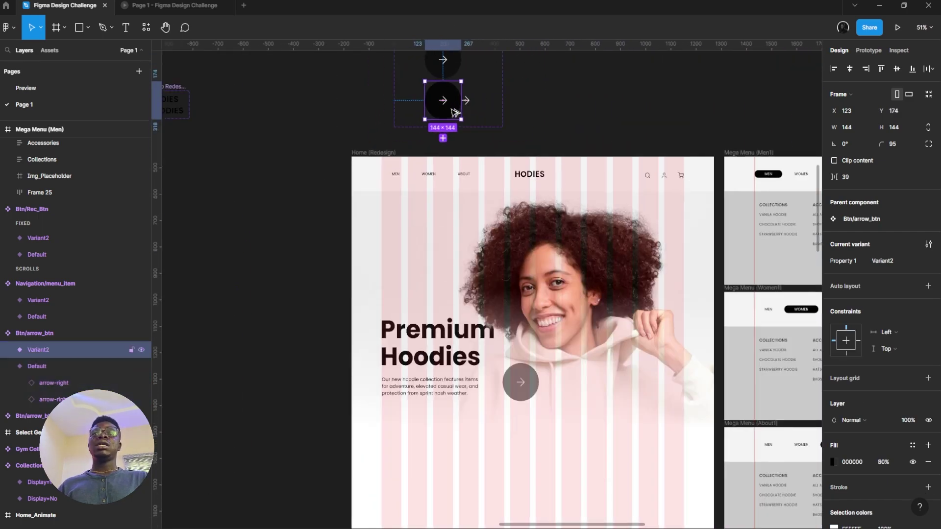
left_click_drag(452, 110, 551, 357, "alt")
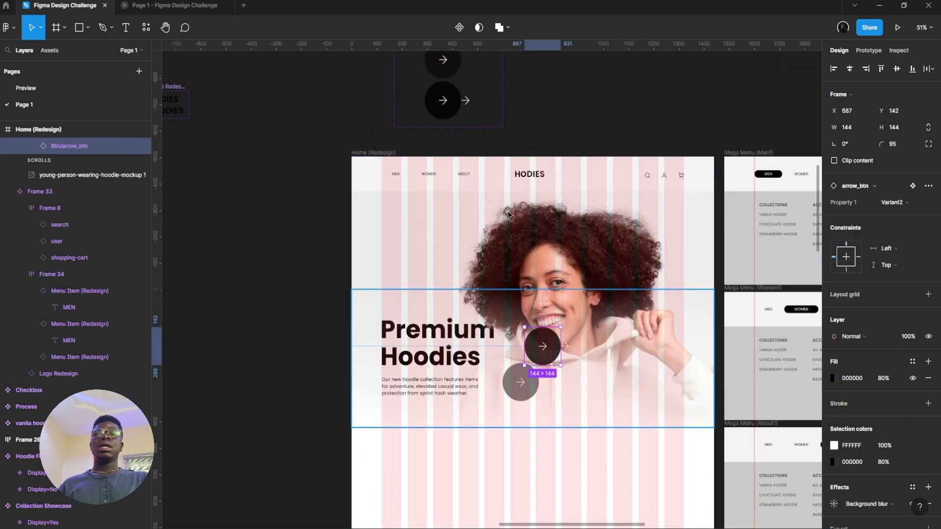
left_click(444, 104)
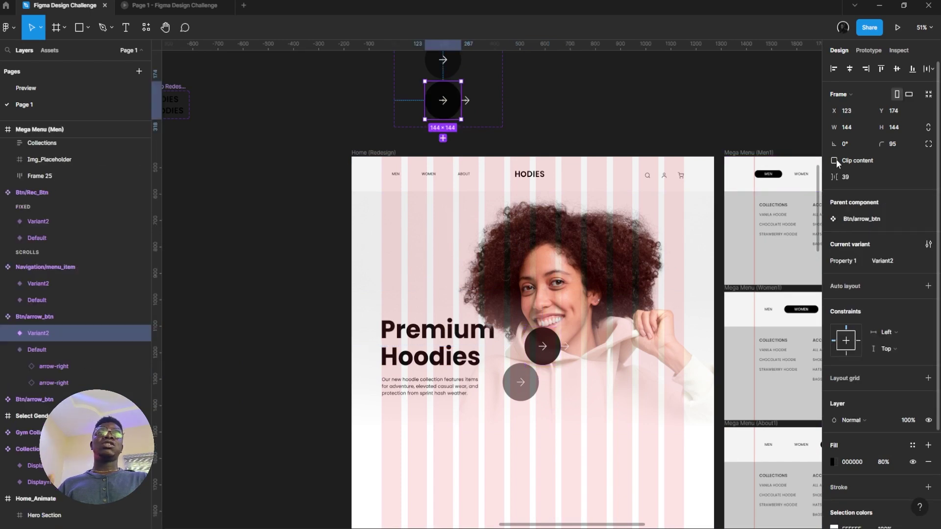
- Replace the hero's old arrow button with the new instance at X 604, Y 261, and switch it to the Default variant
left_click(536, 390)
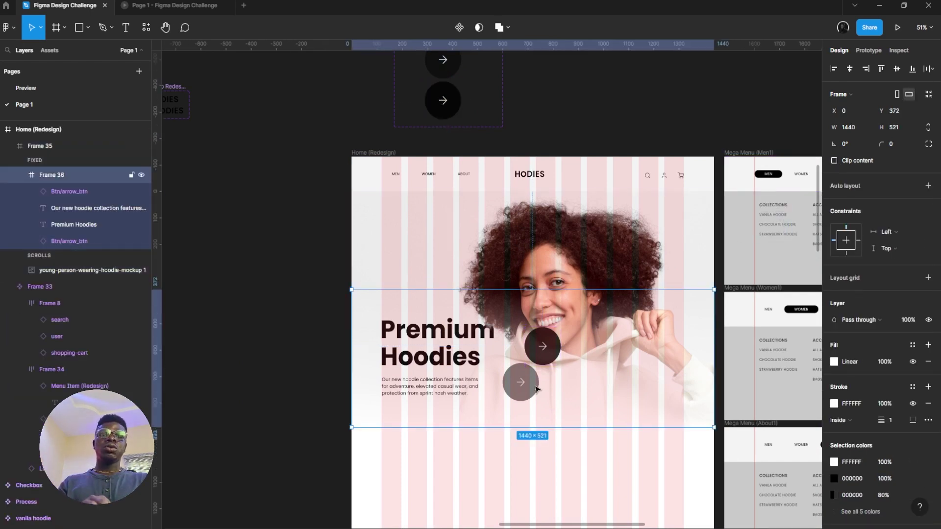
double_click(536, 386)
key("Delete")
double_click(544, 347)
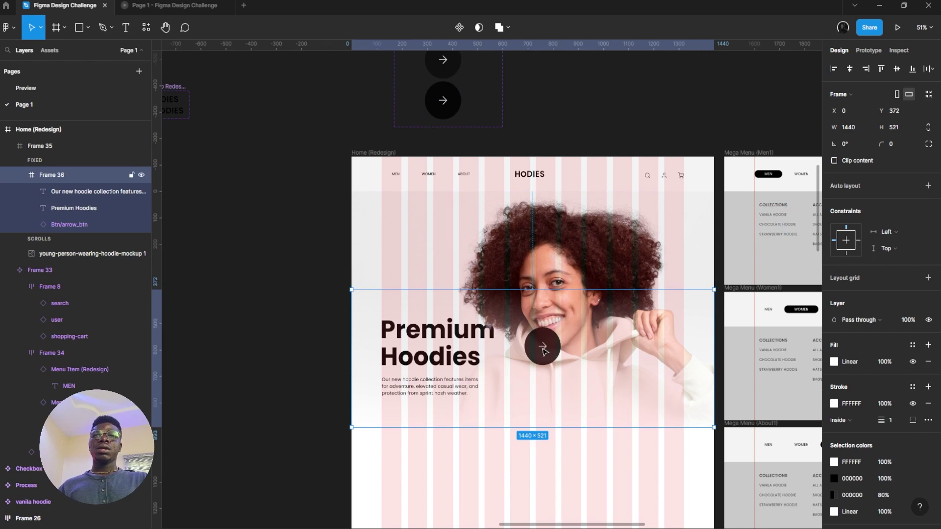
left_click_drag(544, 350, 523, 381)
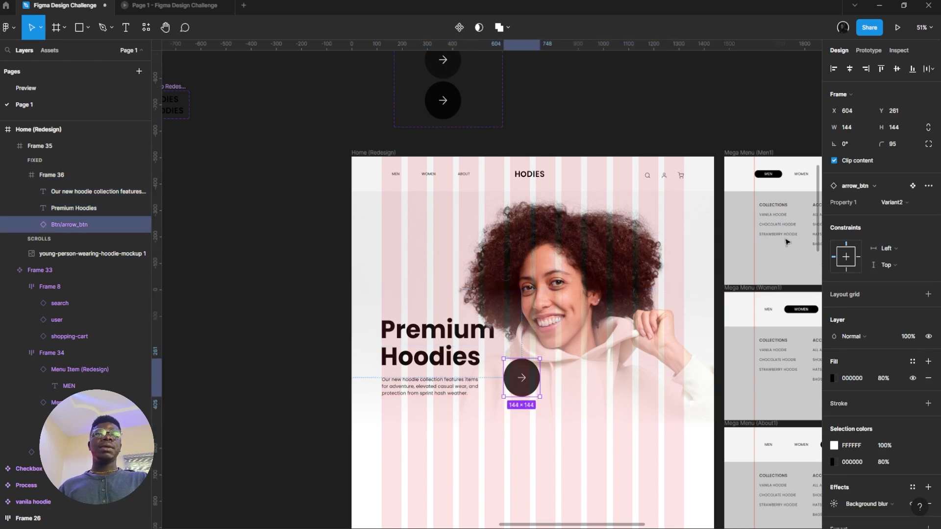
left_click(888, 191)
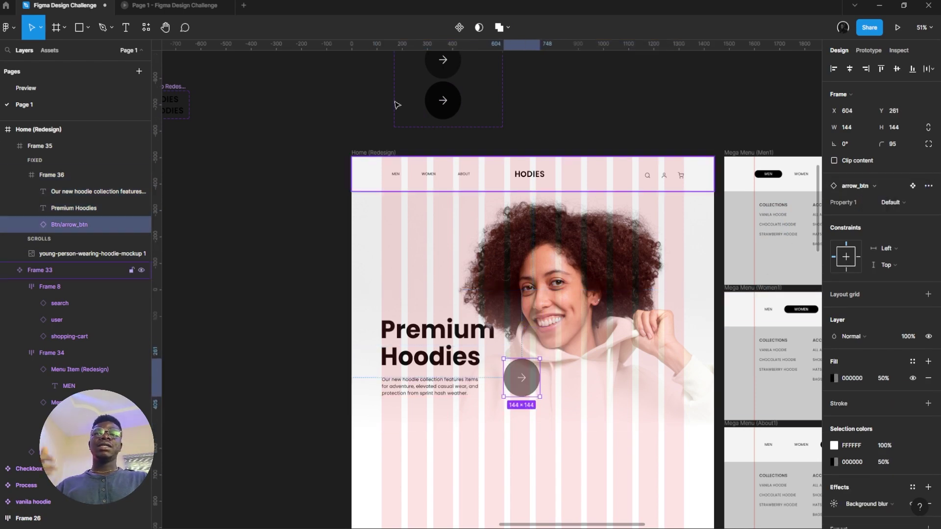
- Preview the hero's arrow button in the prototype and examine the interactions set on the Default and Variant2 components
left_click(215, 4)
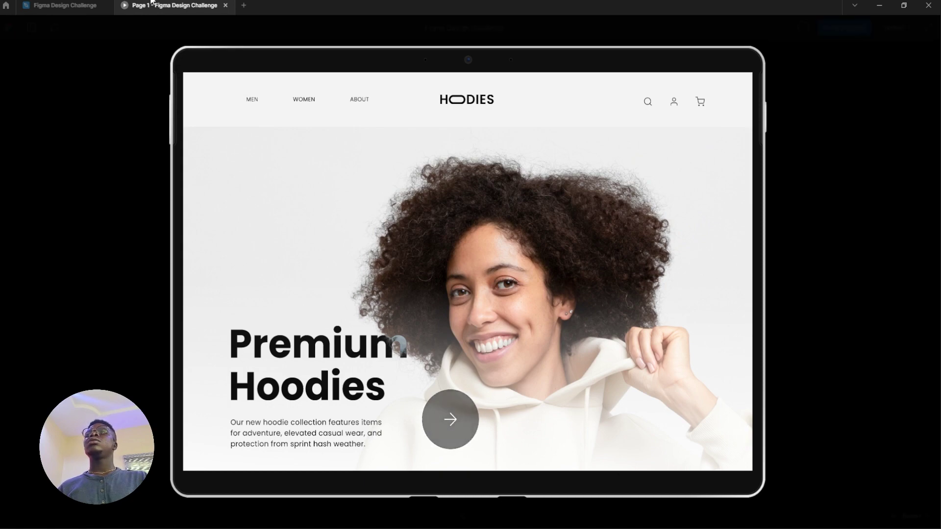
left_click(112, 6)
scroll(392, 196, "up", 3)
scroll(416, 235, "up", 3)
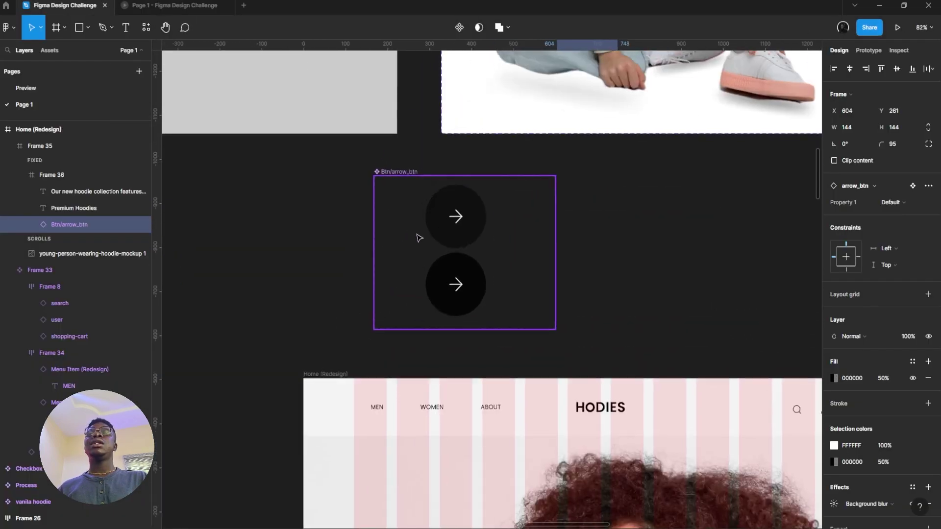
left_click(458, 221)
scroll(459, 220, "up", 2)
left_click(868, 50)
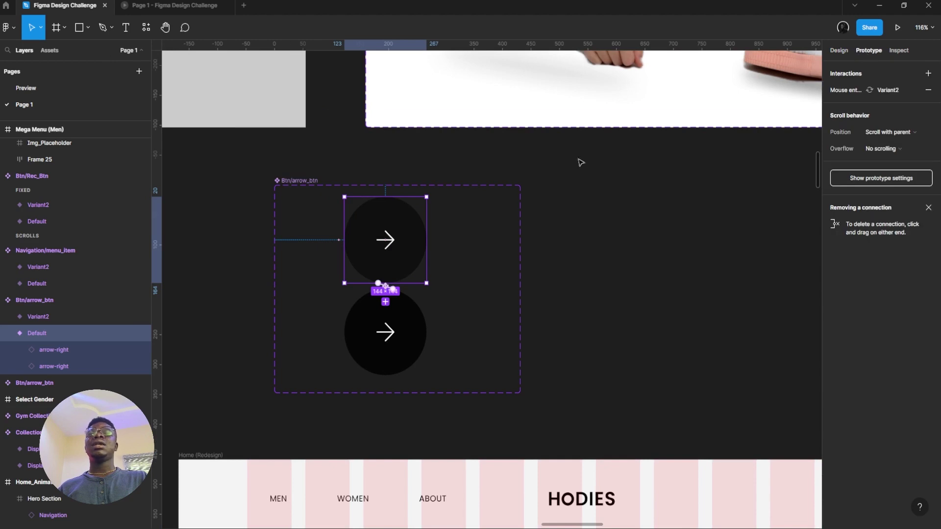
scroll(356, 255, "up", 3)
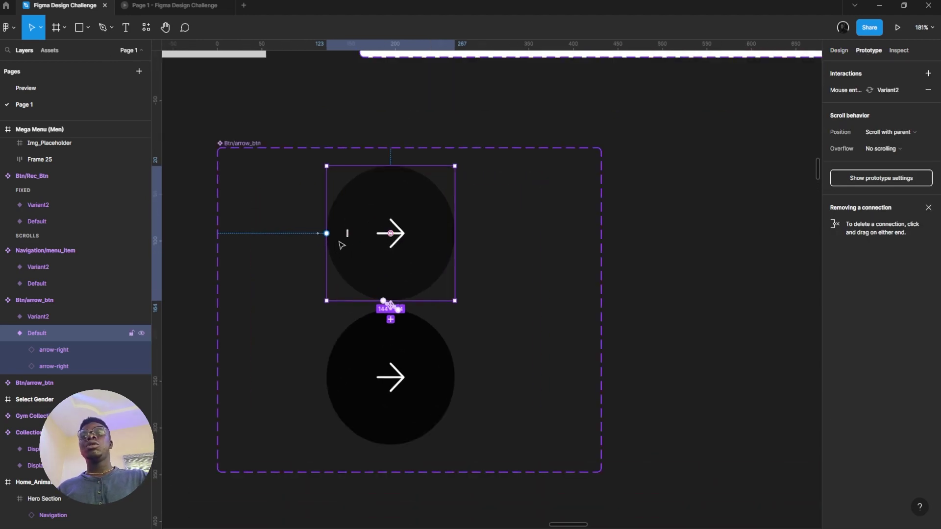
left_click(382, 389)
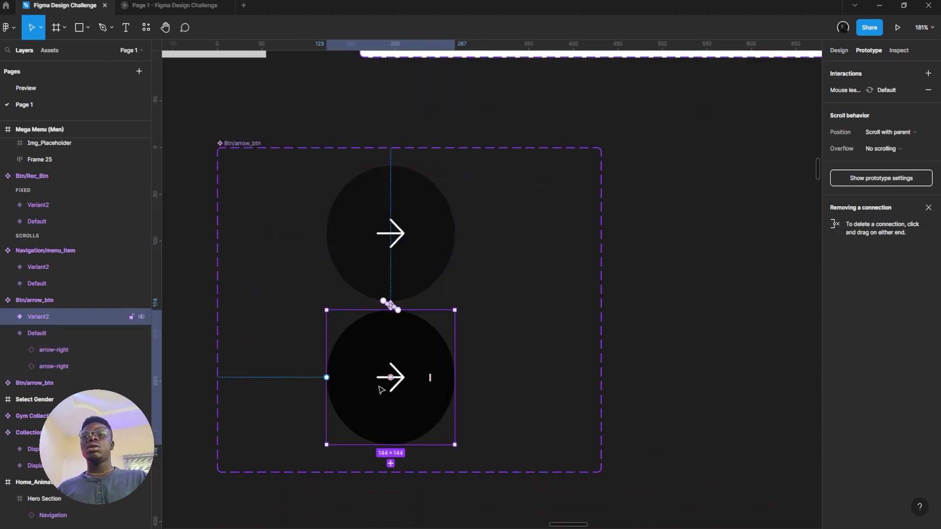
scroll(381, 388, "down", 3)
scroll(382, 245, "down", 5)
scroll(388, 221, "up", 3)
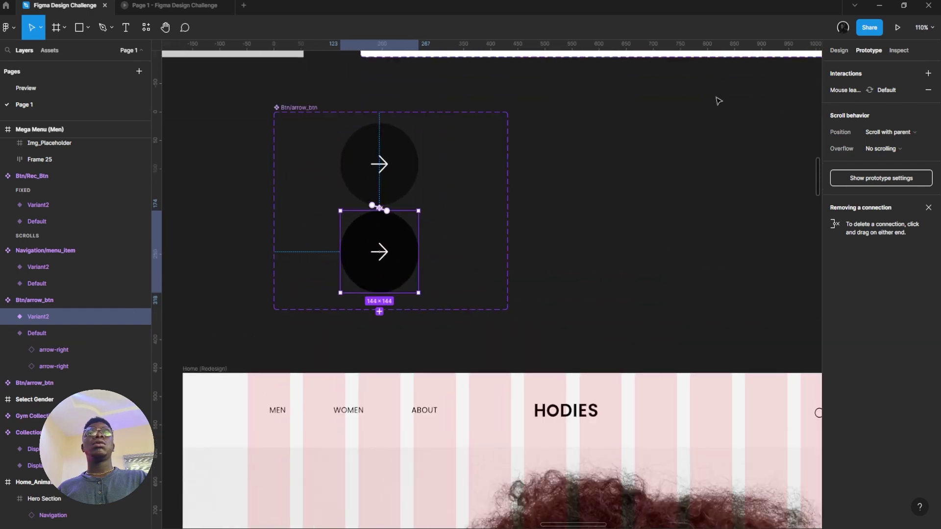
- Enable Clip content on the arrow button's Default variant so its outer arrow stays inside the circle
left_click(838, 50)
scroll(625, 227, "down", 5)
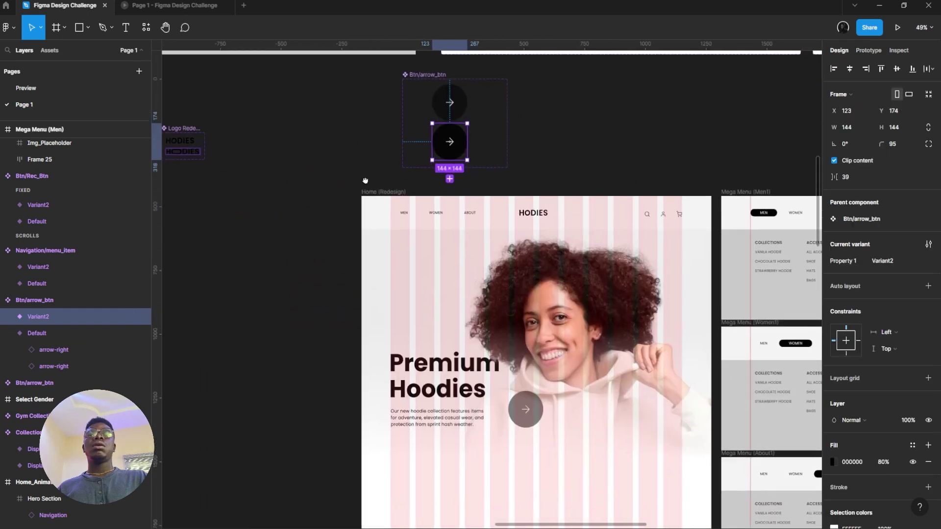
left_click(515, 407)
left_click(515, 407)
left_click(449, 101)
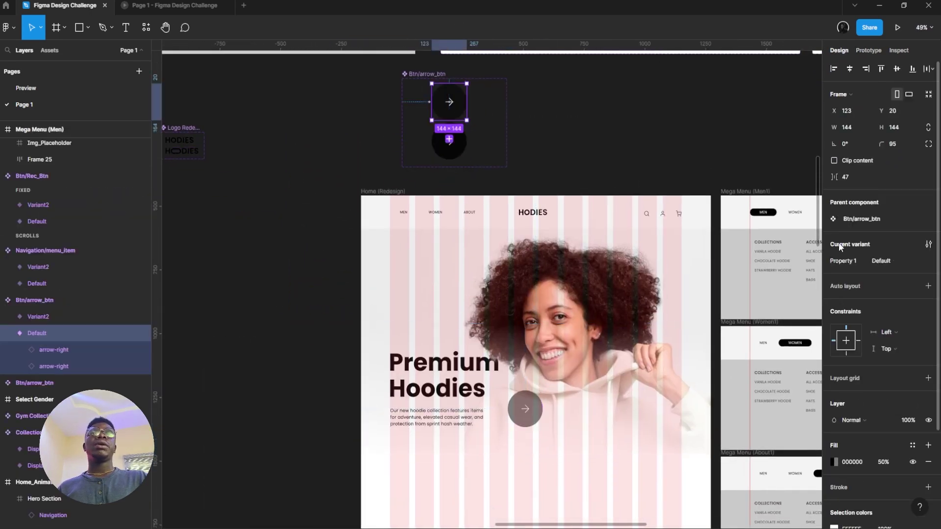
- Test the arrow button's hover animation in the prototype and compare it with the component variants in the design file
left_click(169, 5)
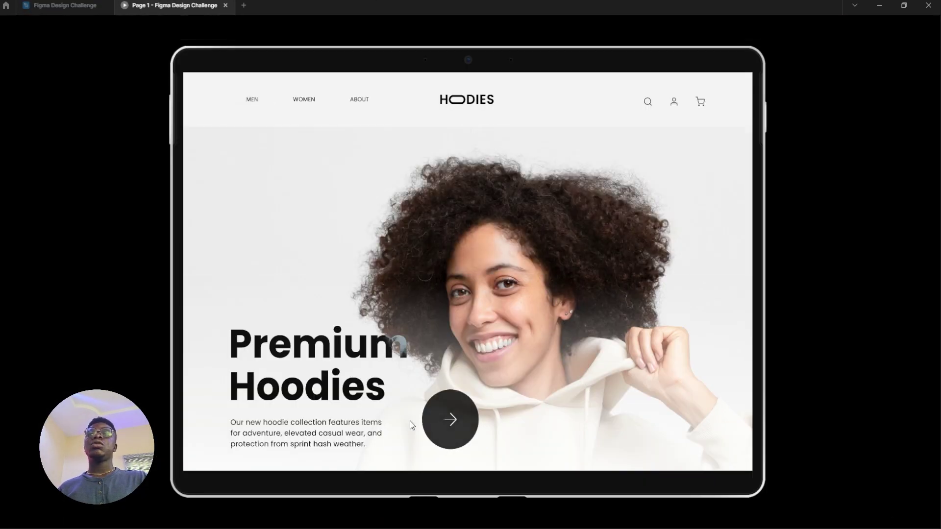
left_click(65, 6)
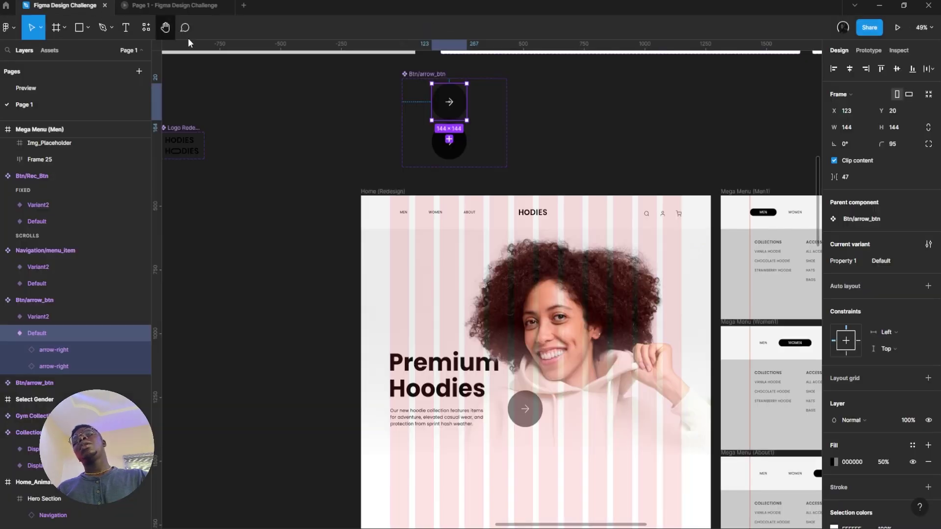
scroll(424, 110, "up", 8)
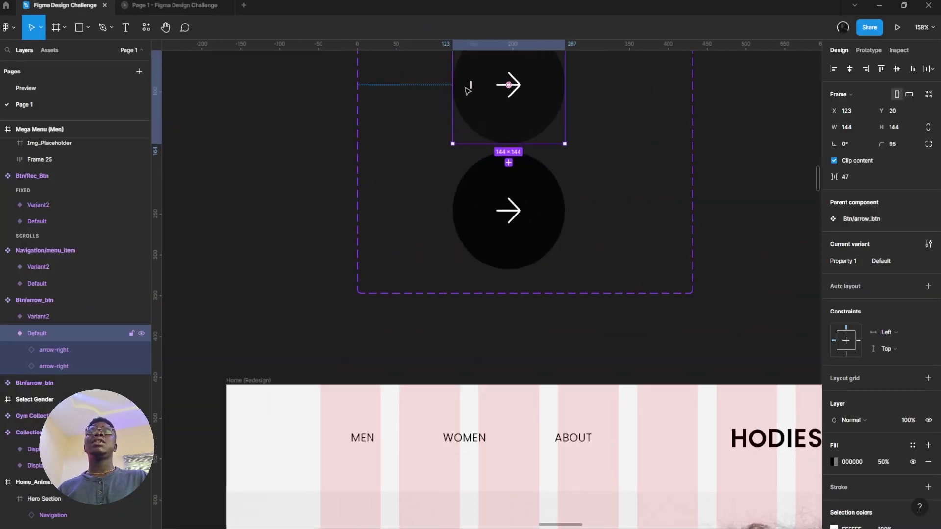
scroll(479, 150, "down", 5)
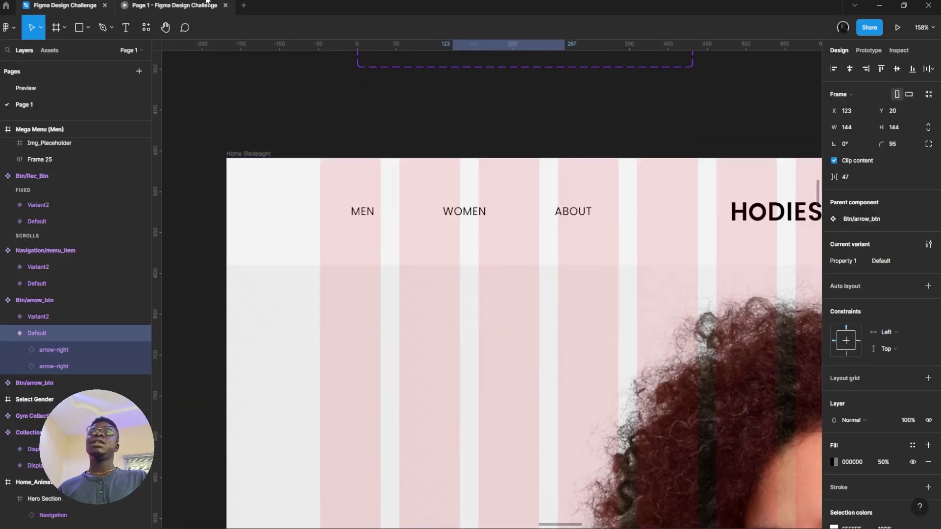
left_click(205, 5)
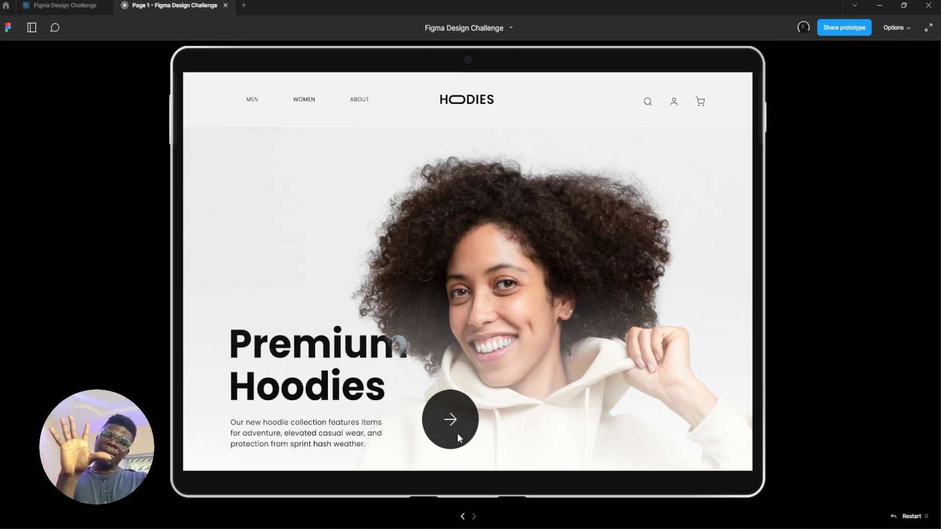
left_click(63, 5)
- Disable Clip content on both the Default and Variant2 arrow button components
scroll(379, 336, "up", 5)
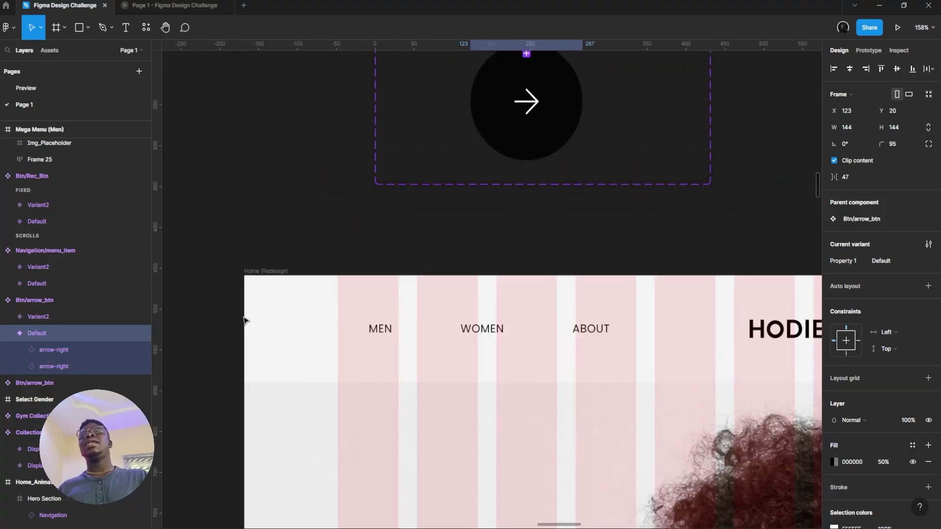
left_click_drag(379, 336, 294, 511)
double_click(367, 302)
left_click_drag(385, 317, 340, 179)
scroll(390, 231, "up", 2)
scroll(340, 179, "down", 2)
left_click_drag(330, 233, 395, 275)
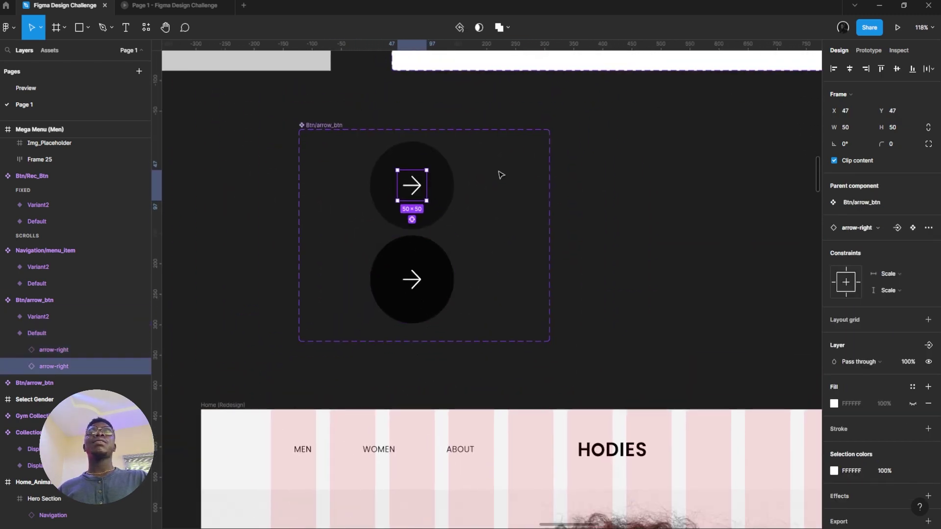
left_click(439, 186)
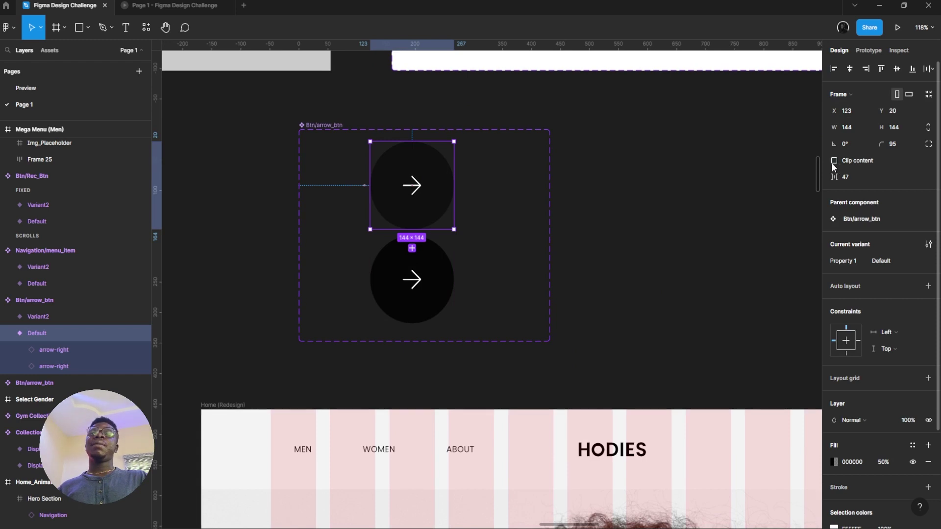
left_click(441, 289)
left_click(834, 161)
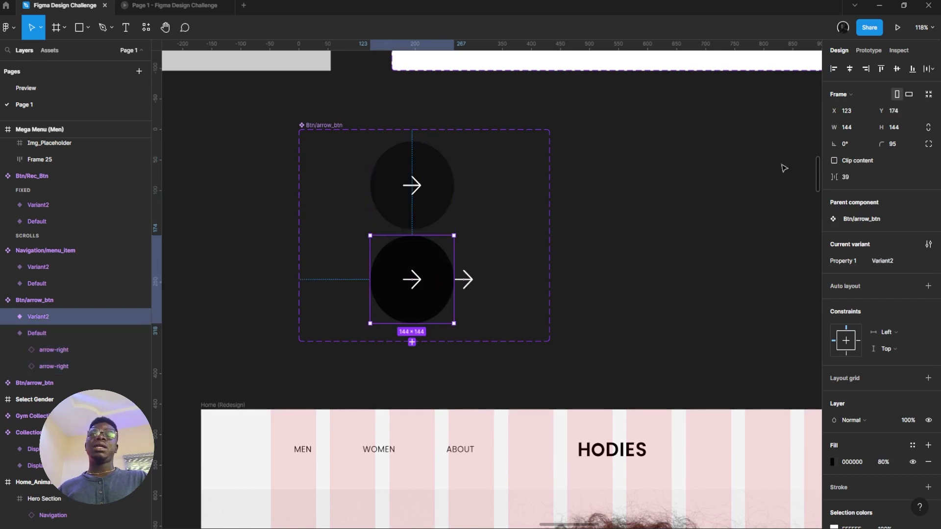
- Select the small 20 × 20 arrow beside the Default variant and set its layer opacity to 100%
left_click(384, 194)
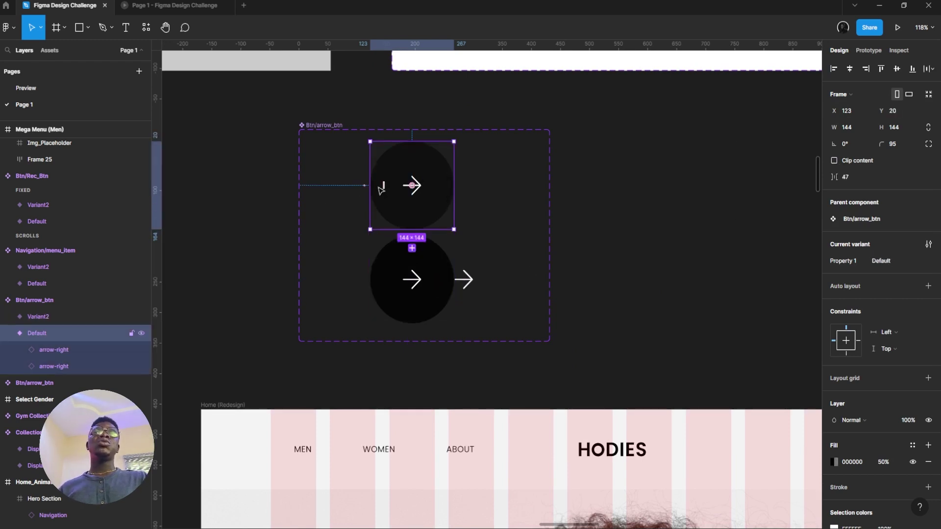
left_click(64, 349)
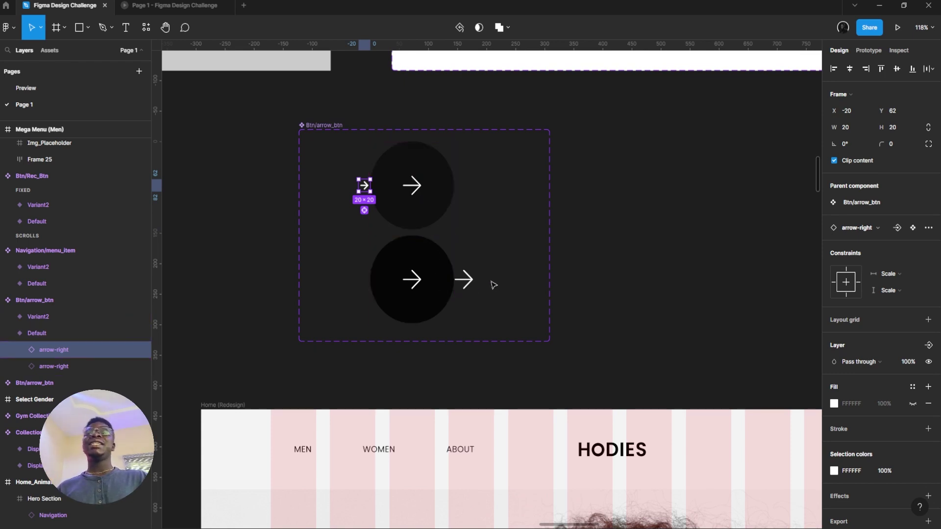
- Try to move the outer arrow away from Variant2, and undo the move
left_click(464, 278)
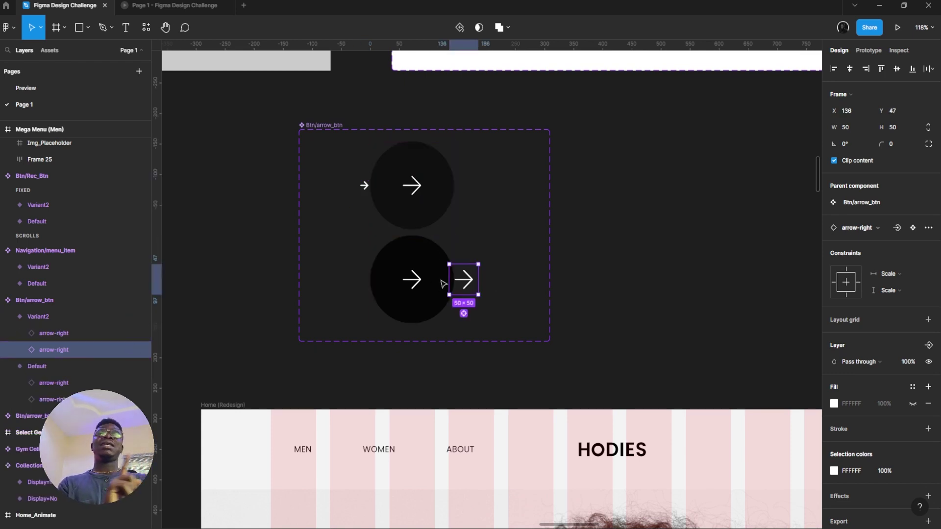
left_click_drag(464, 279, 486, 242)
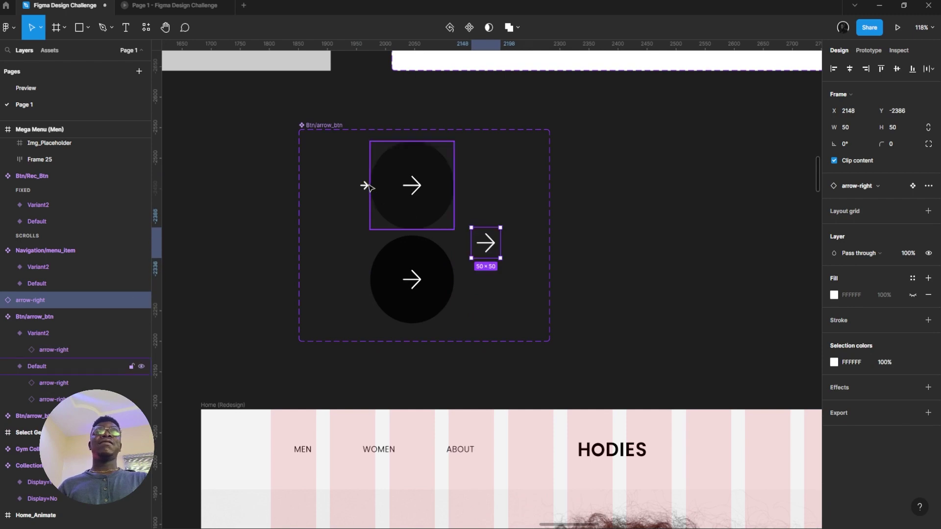
key("ctrl+z")
- Delete Variant2 with its arrows from the arrow button component set, keeping only the Default variant
left_click(413, 184)
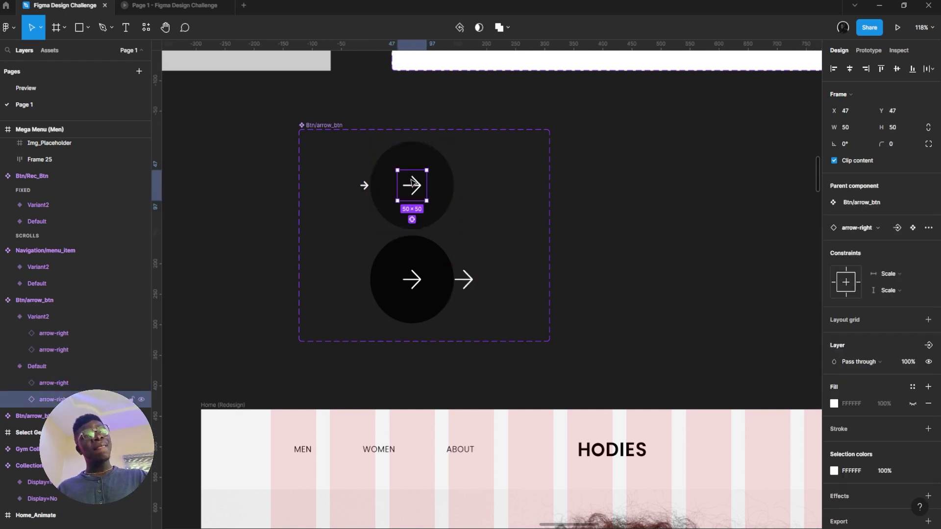
left_click(382, 169)
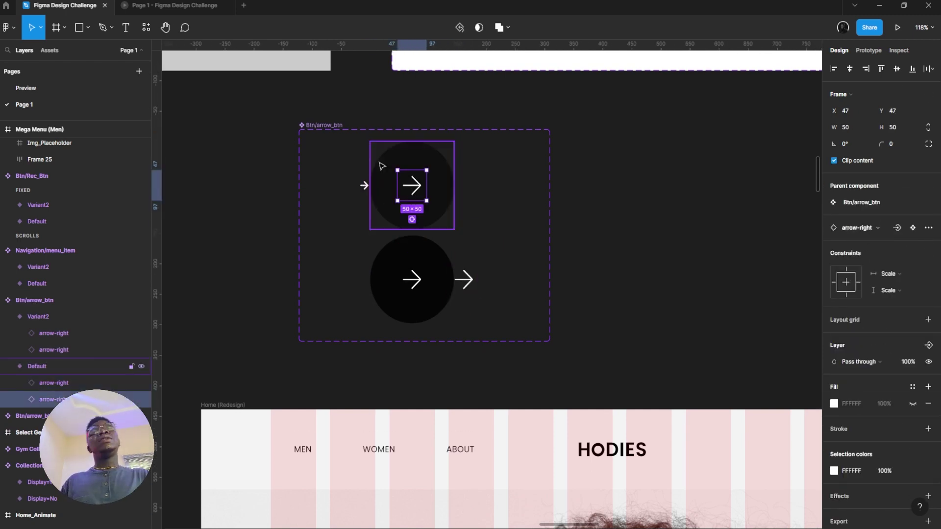
left_click(443, 267)
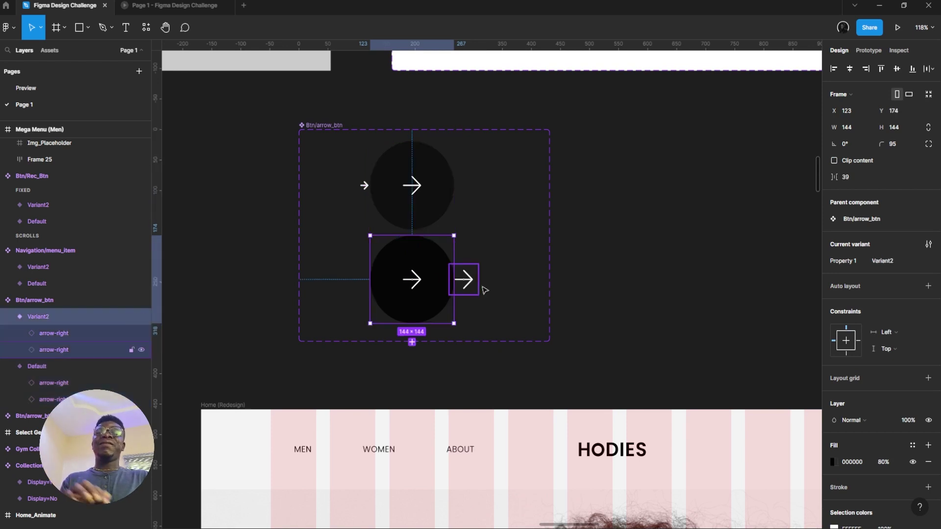
left_click(483, 288)
left_click(468, 281)
key("Delete")
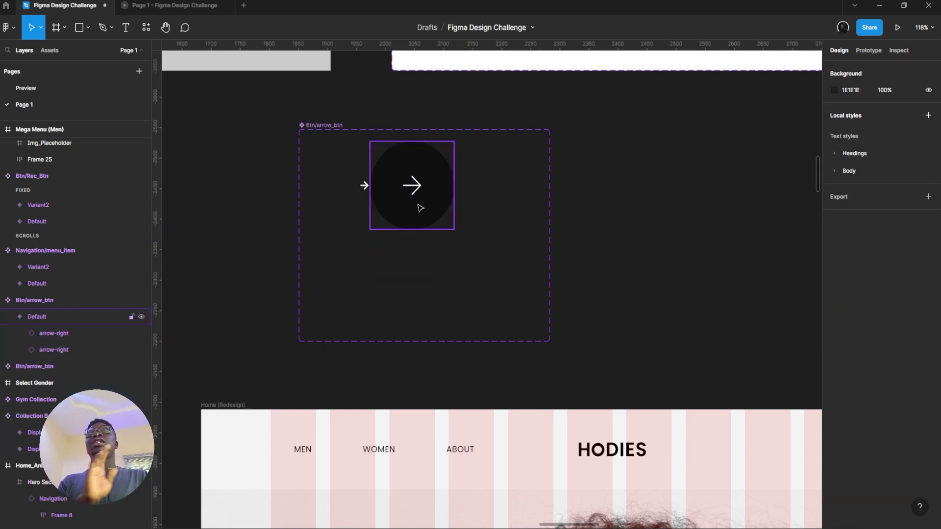
- Select the remaining Default variant and check the arrow button's hover behaviour in the prototype
left_click(417, 196)
left_click(197, 5)
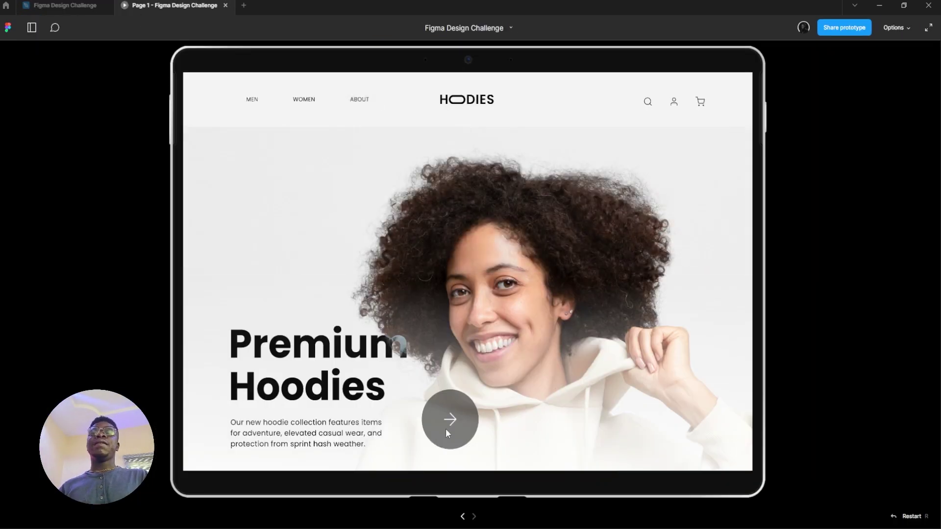
left_click(82, 5)
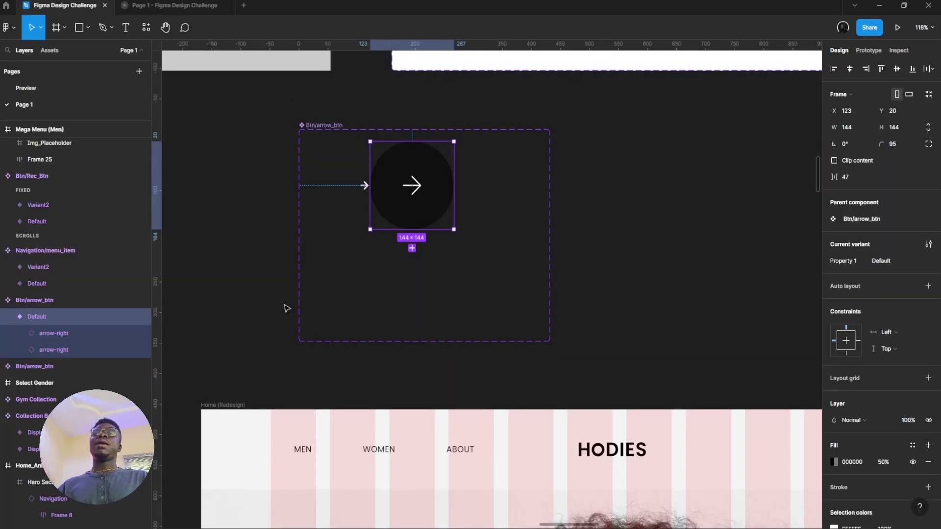
- Duplicate the Default arrow button below itself as Variant2 and shift both its arrows right until the small one sits in the circle's centre
left_click_drag(416, 162, 416, 259)
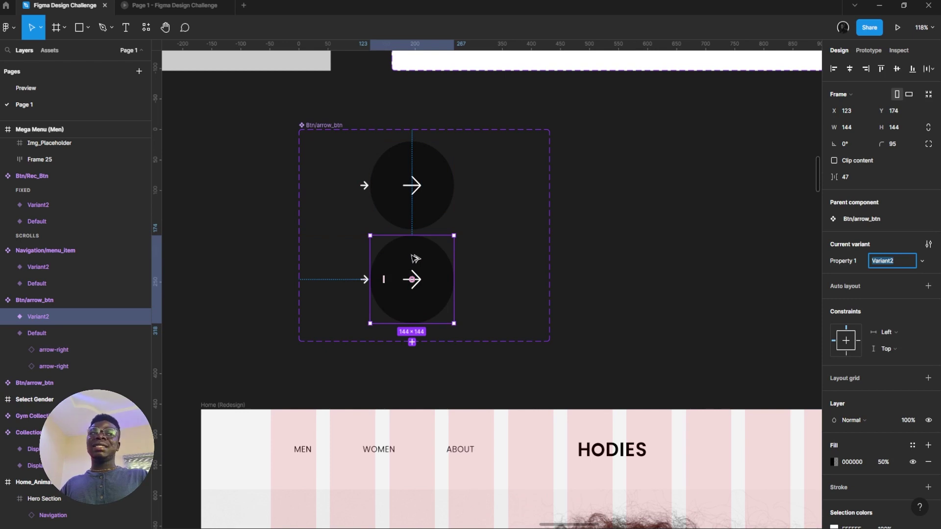
scroll(420, 255, "up", 3)
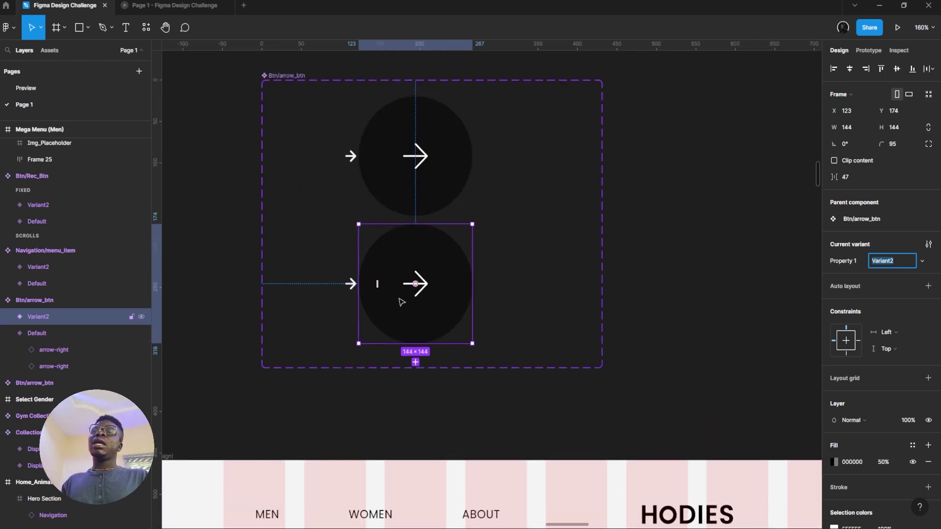
scroll(400, 298, "up", 3)
left_click(333, 279)
left_click(415, 279, "shift")
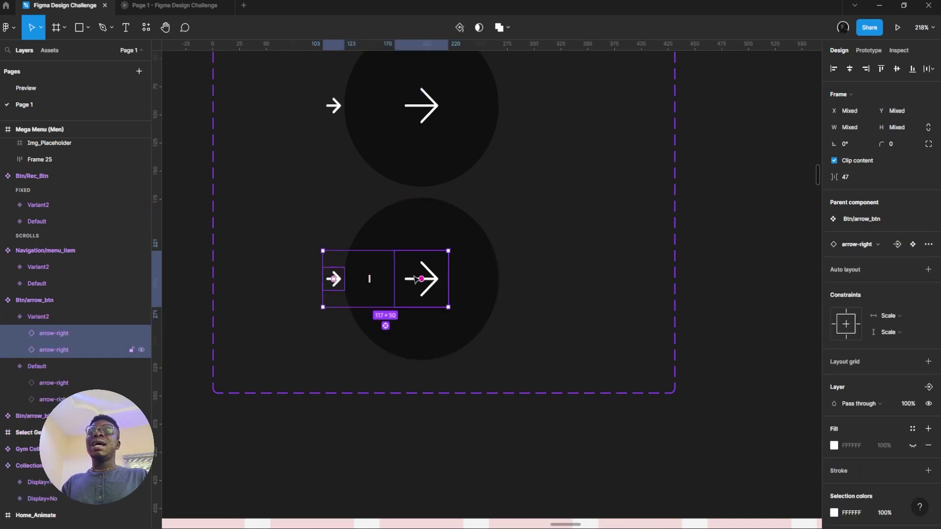
left_click_drag(349, 280, 381, 284)
left_click_drag(413, 281, 435, 282)
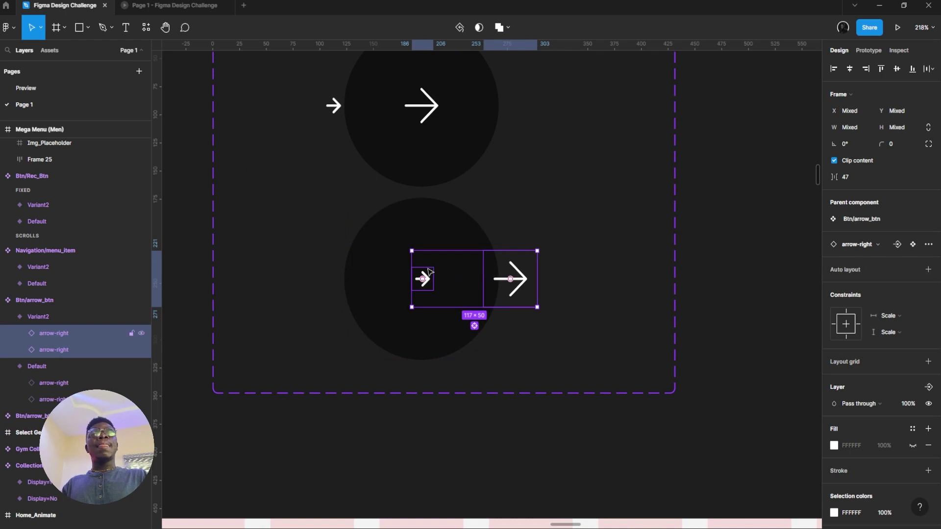
- Enlarge Variant2's small arrow to 50 × 50, matching Default's central arrow, and centre it horizontally within the circle
left_click(425, 275)
left_click_drag(425, 265, 433, 250)
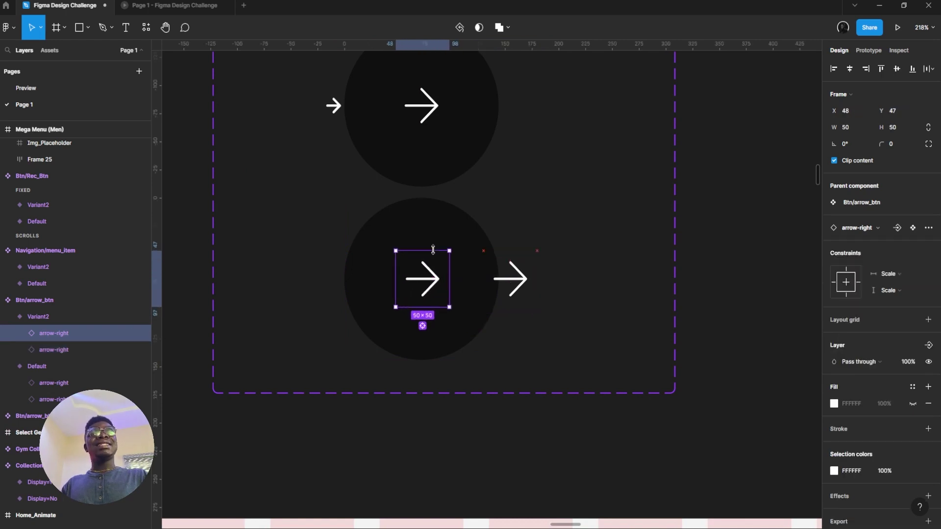
left_click(431, 128)
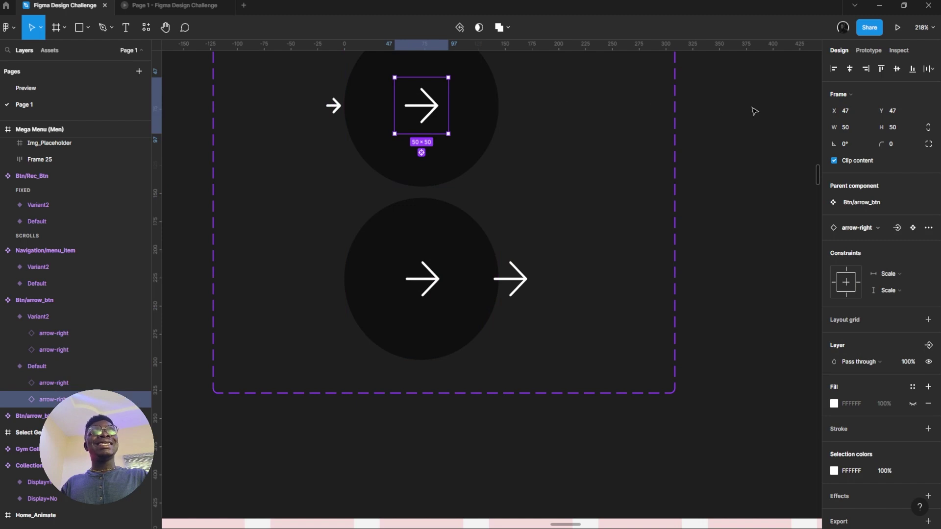
left_click(859, 127)
left_click(928, 127)
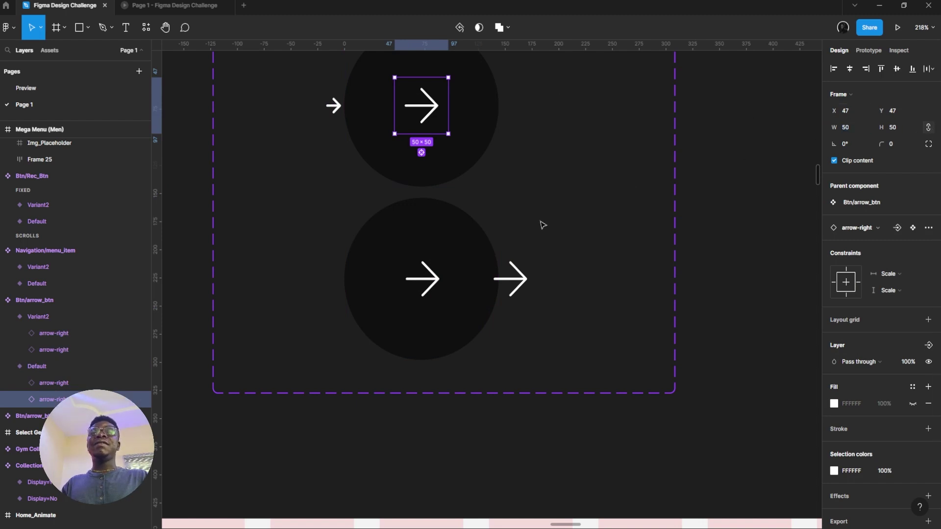
left_click(423, 279)
left_click(856, 127)
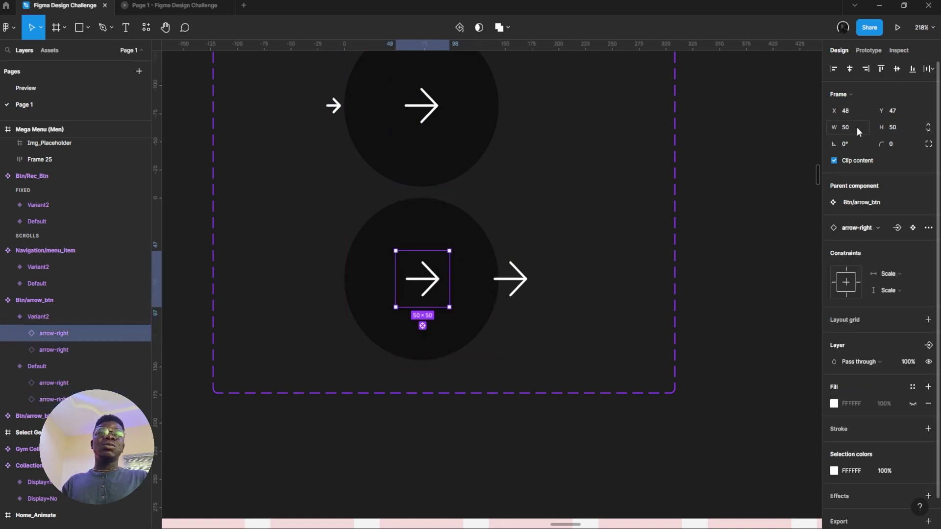
left_click(397, 282)
left_click(851, 69)
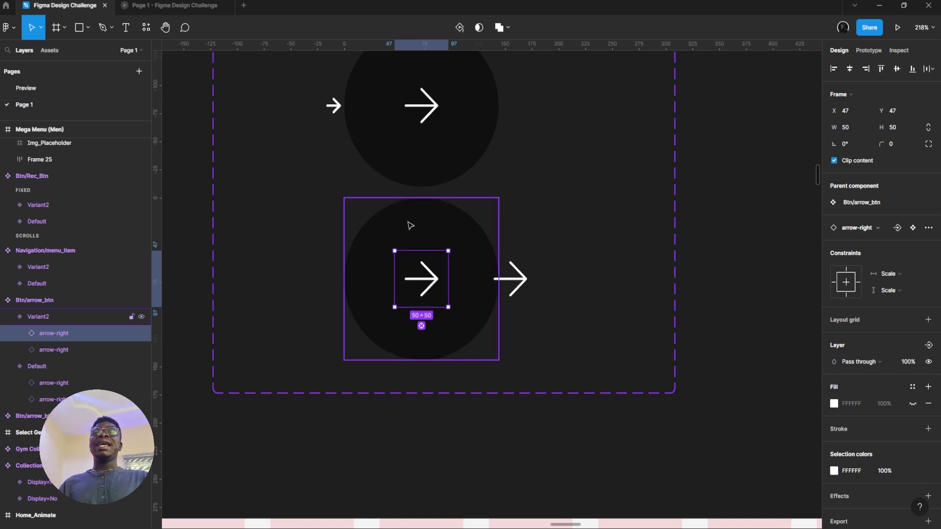
left_click(441, 116)
left_click(441, 115)
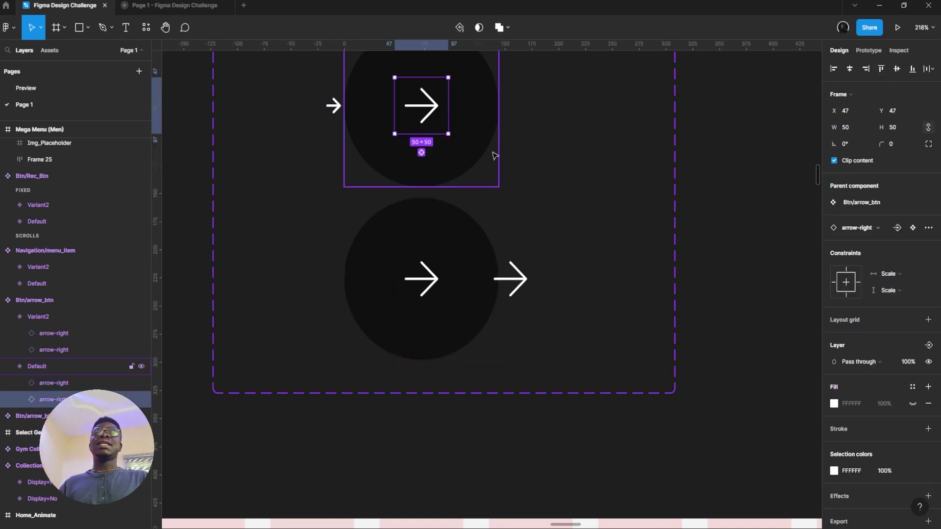
left_click(510, 279, "shift")
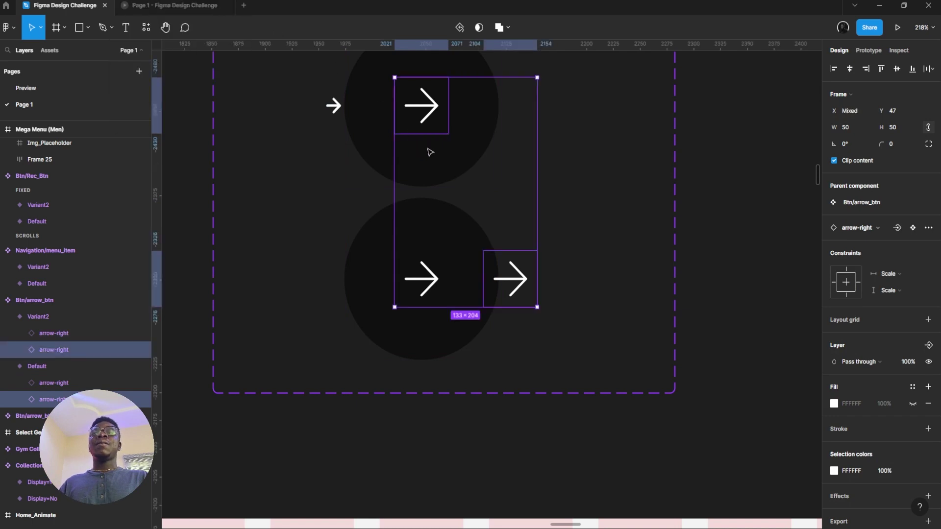
key("Escape")
- Add a While hovering interaction that changes the Default variant to Variant2, using Smart animate with Quick easing
left_click(368, 140)
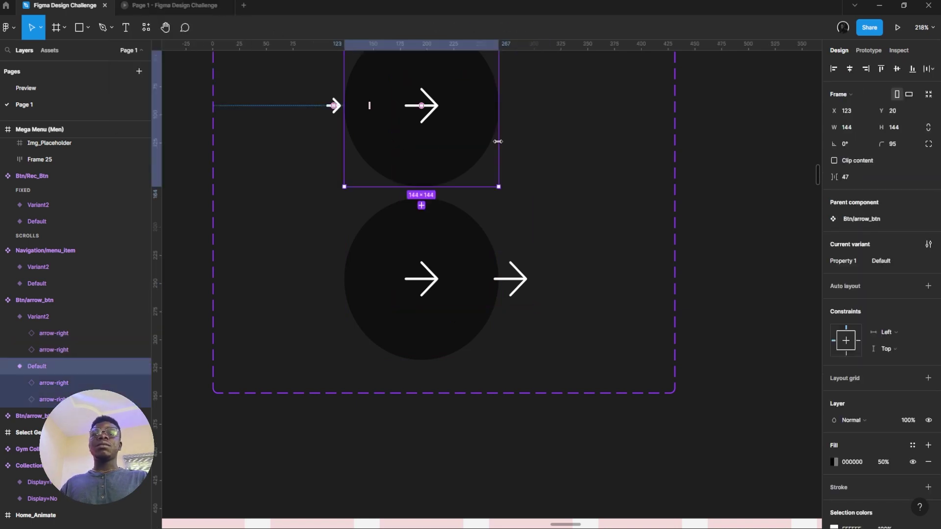
left_click(868, 50)
left_click_drag(499, 105, 433, 240)
left_click(784, 114)
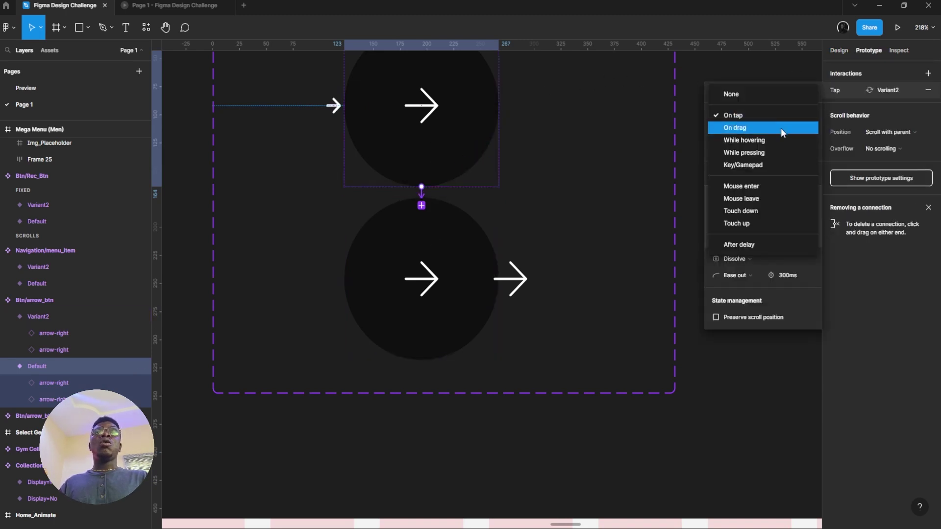
left_click(780, 138)
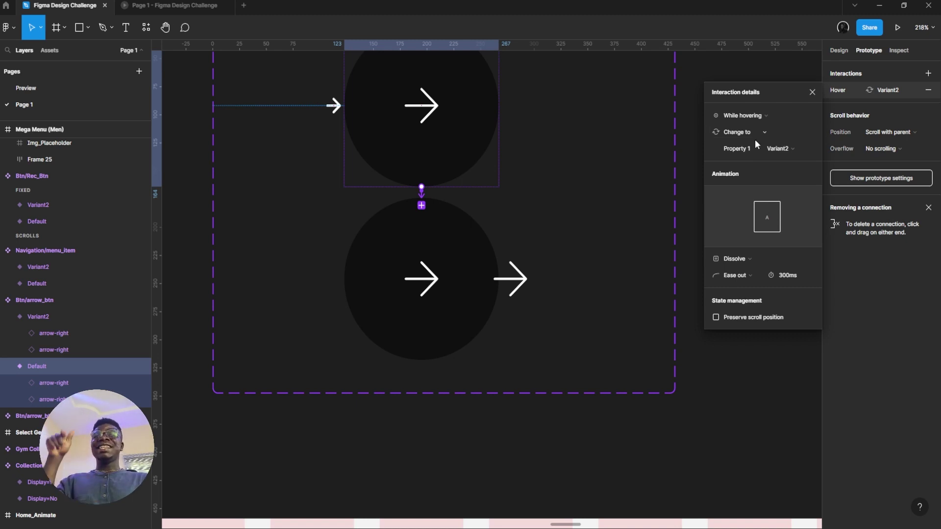
left_click(750, 258)
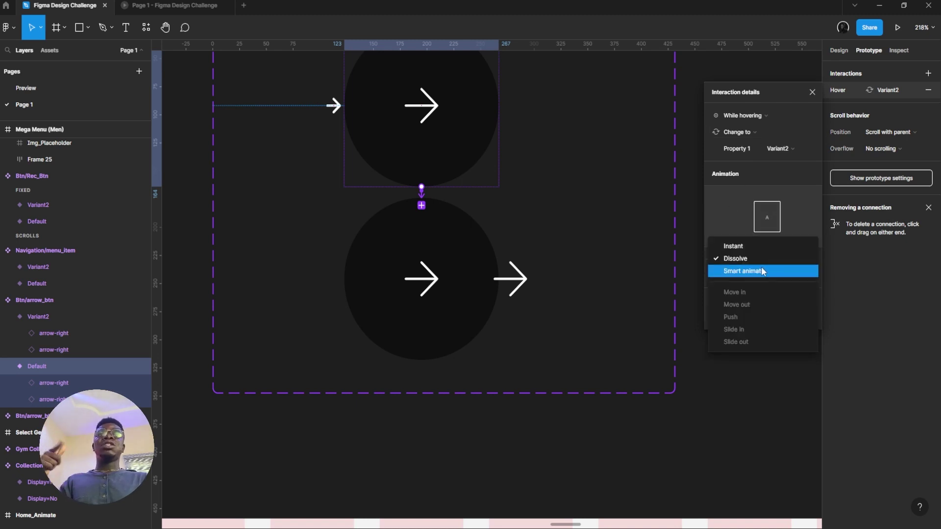
left_click(762, 271)
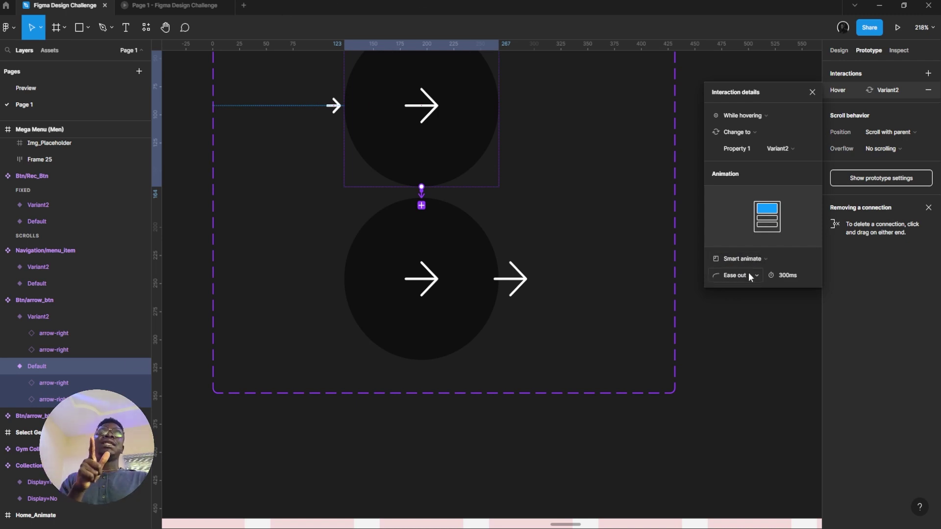
left_click(749, 276)
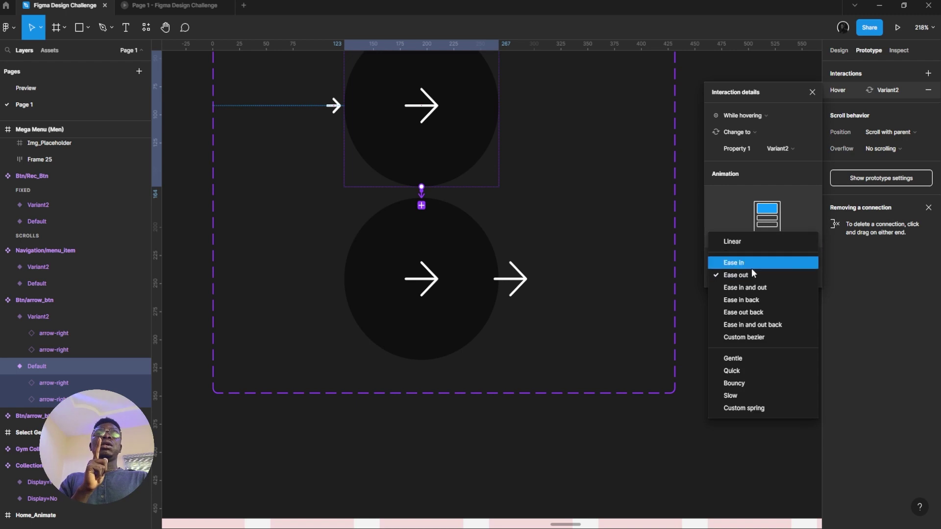
left_click(757, 370)
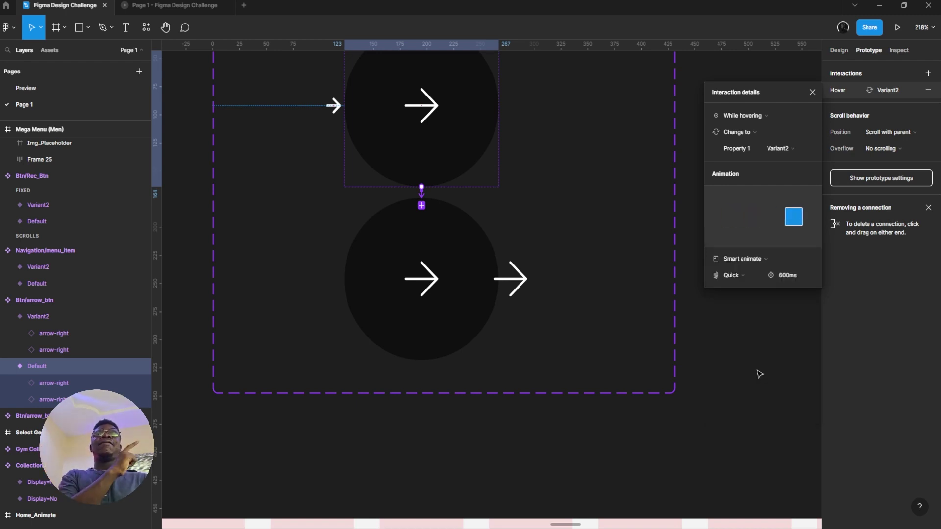
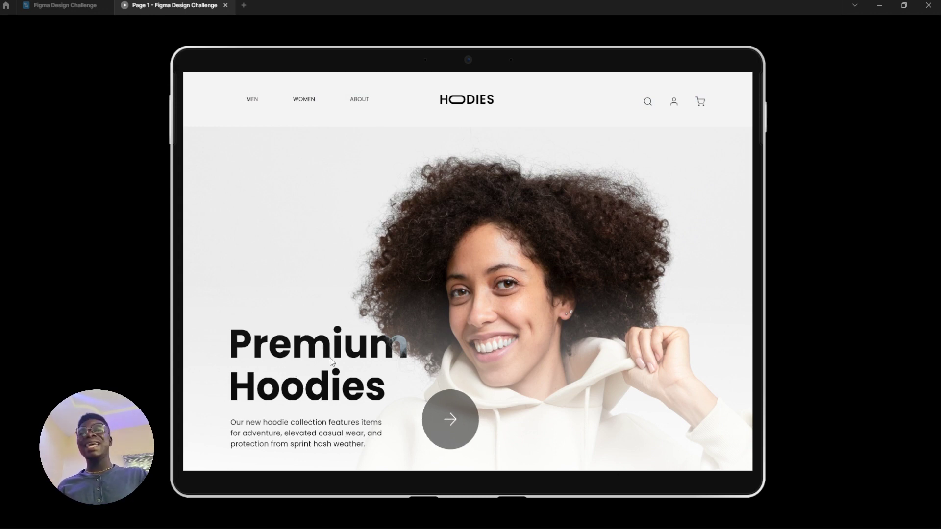
- Select Variant2 in the design file and check the arrow button's hover animation in the prototype
left_click(64, 5)
left_click(410, 246)
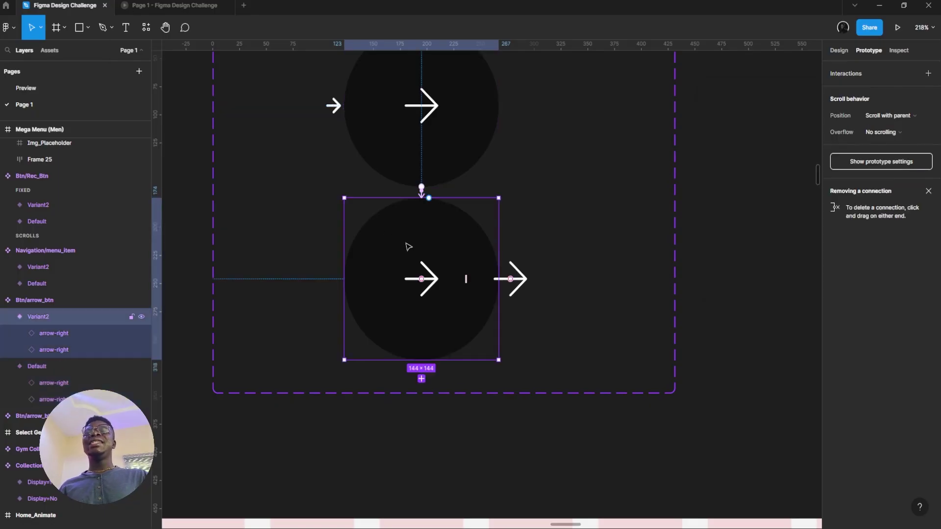
scroll(479, 269, "up", 3)
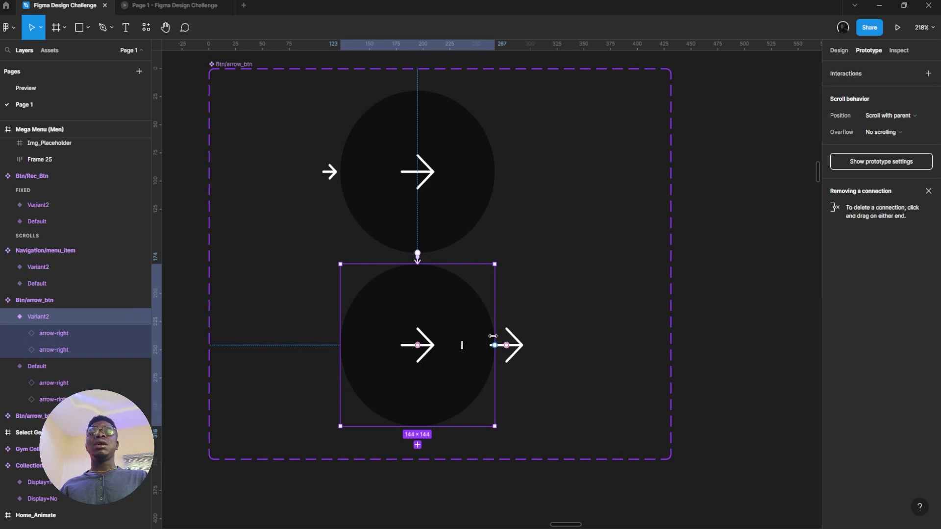
left_click(206, 4)
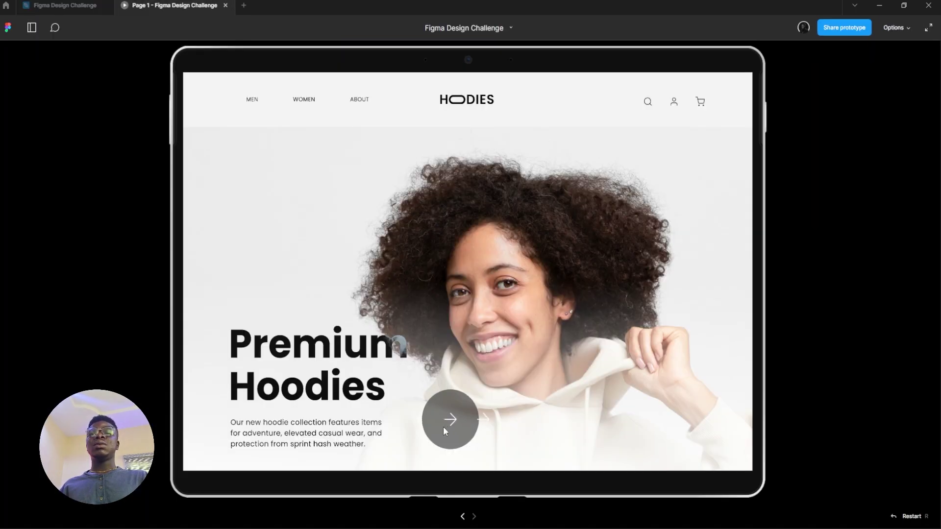
left_click(63, 6)
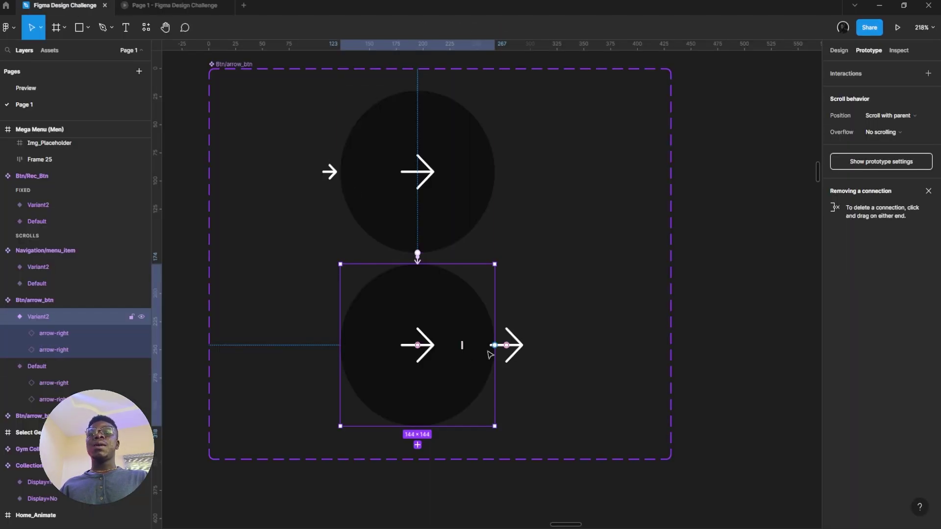
- Add a Mouse leave interaction that changes Variant2 back to Default, using a Dissolve animation with Ease out easing
left_click_drag(496, 346, 456, 221)
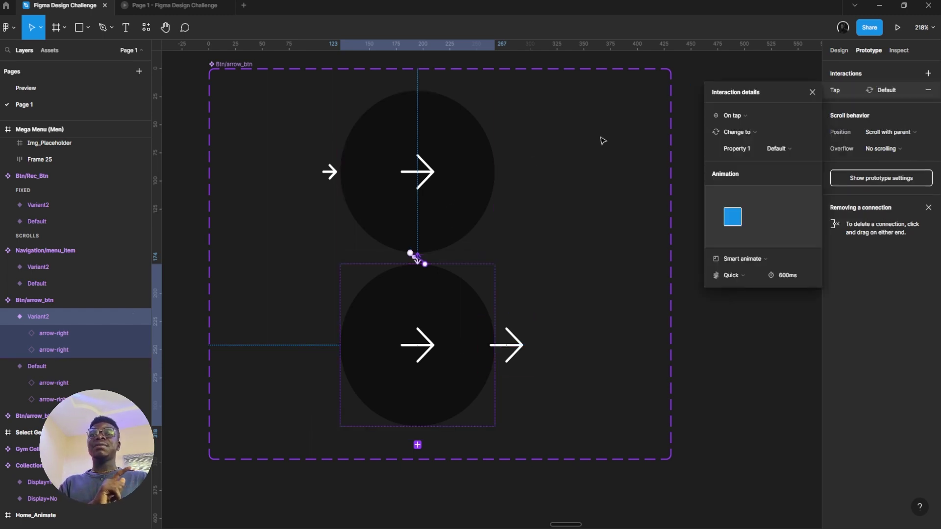
left_click(747, 110)
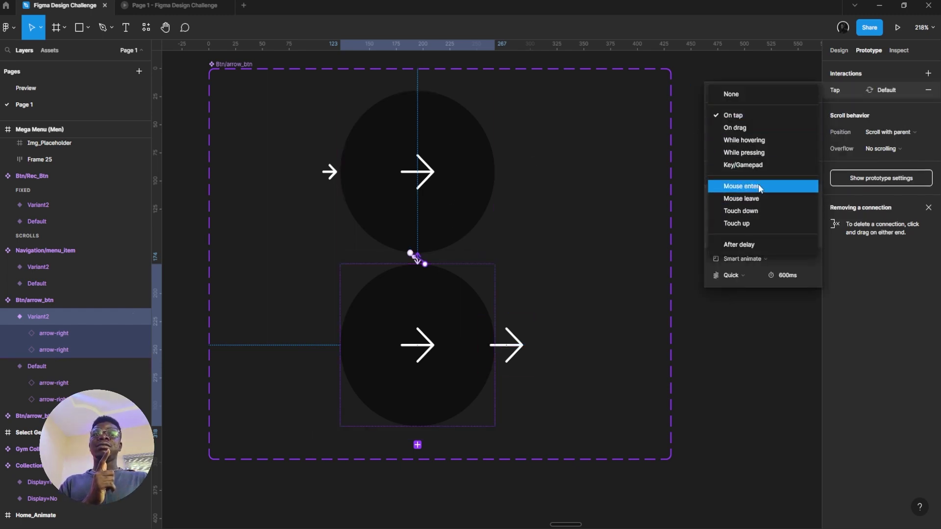
left_click(772, 198)
left_click(744, 259)
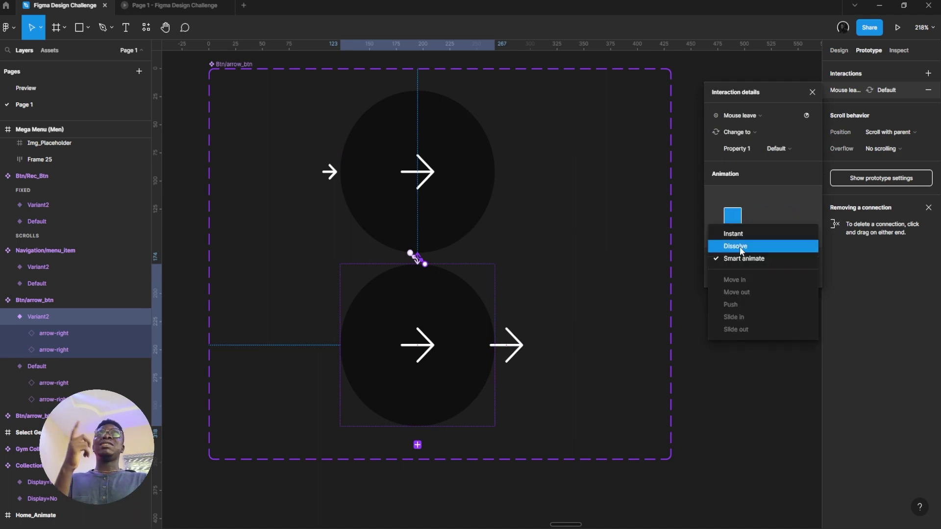
left_click(740, 246)
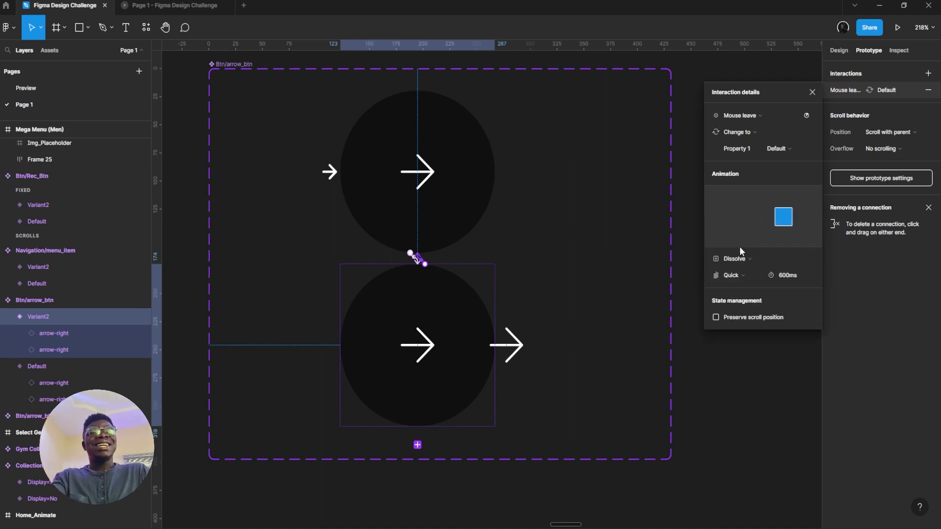
left_click(743, 275)
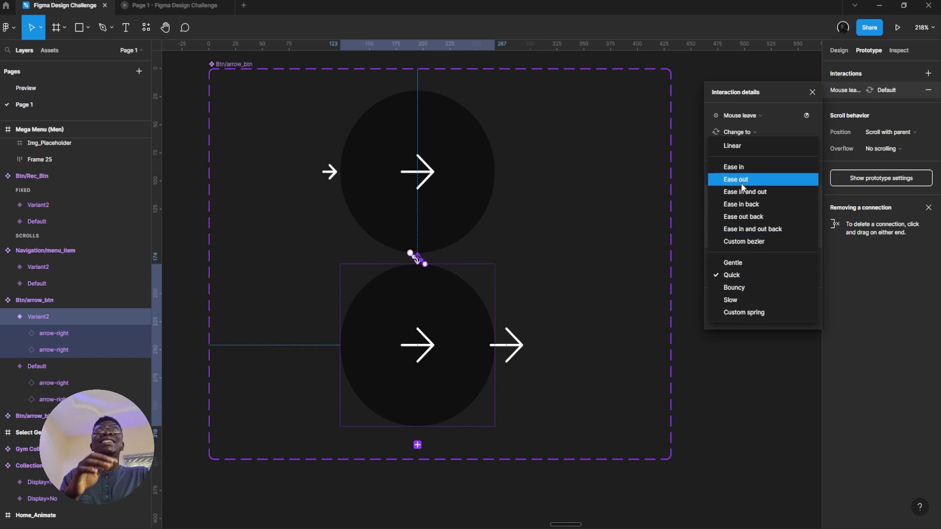
left_click(755, 180)
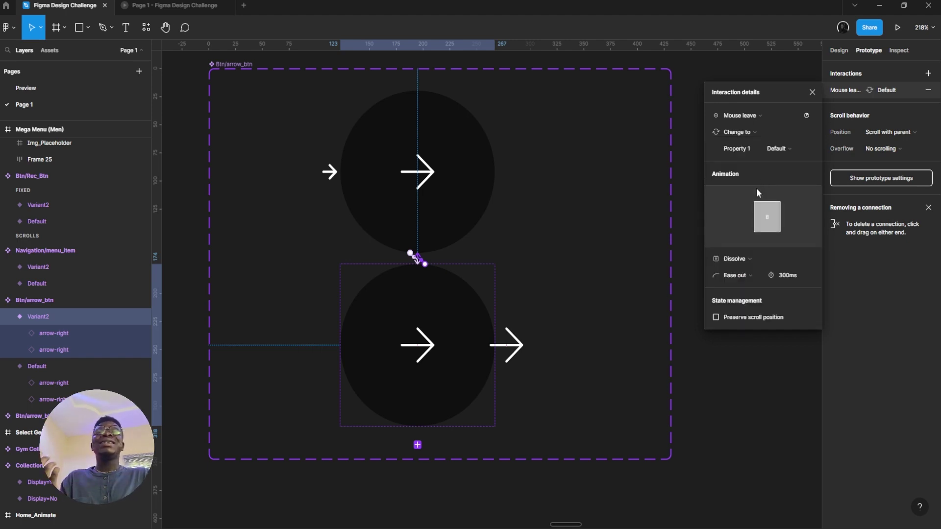
- Check the arrow button in the prototype and enable Clip content on Variant2
left_click(210, 5)
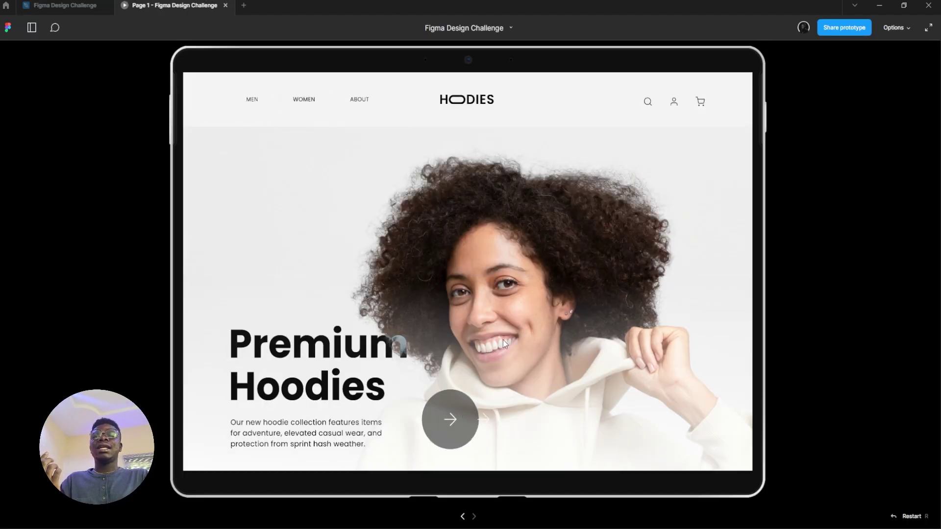
left_click(63, 5)
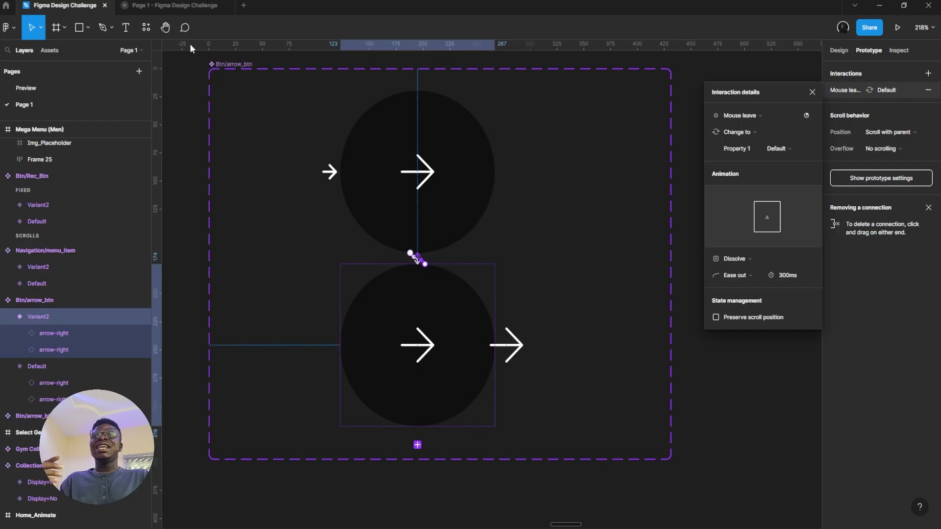
left_click(839, 50)
left_click(841, 162)
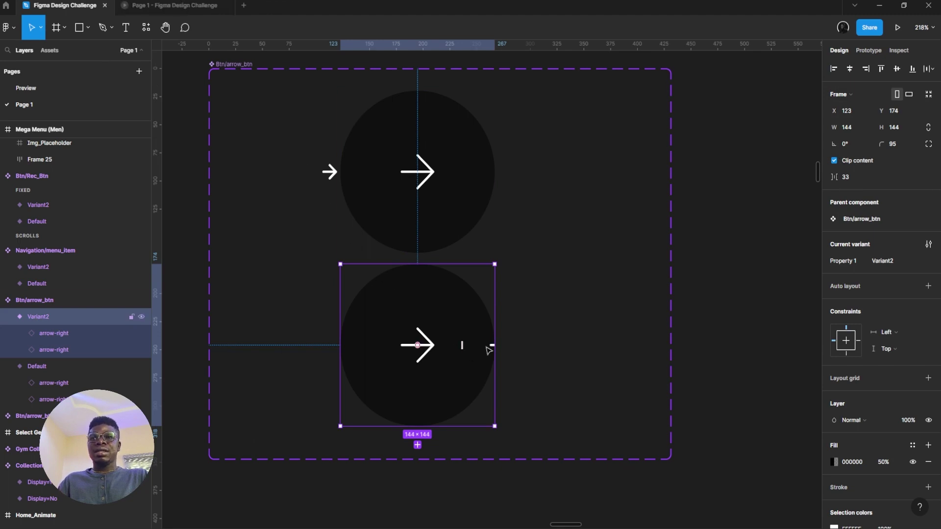
- Set the layer opacity of Variant2's outer arrow to 0% and check the arrow button's hover behaviour in the prototype
left_click(491, 349)
left_click(908, 362)
type("0")
key("Return")
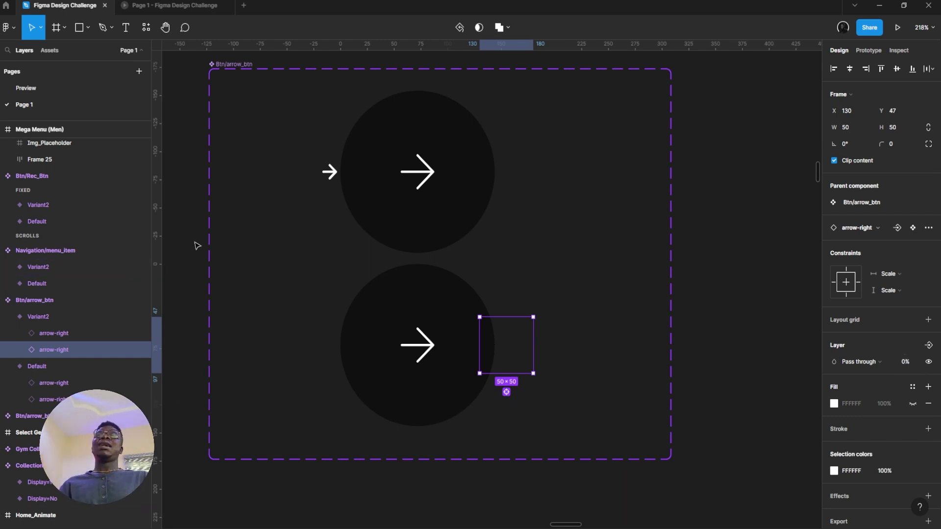
mouse_move(195, 2)
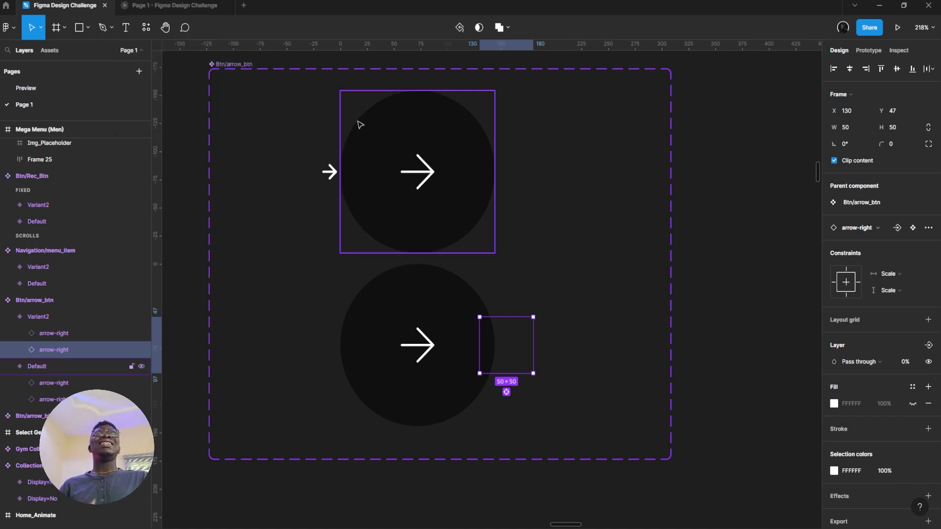
left_click(187, 5)
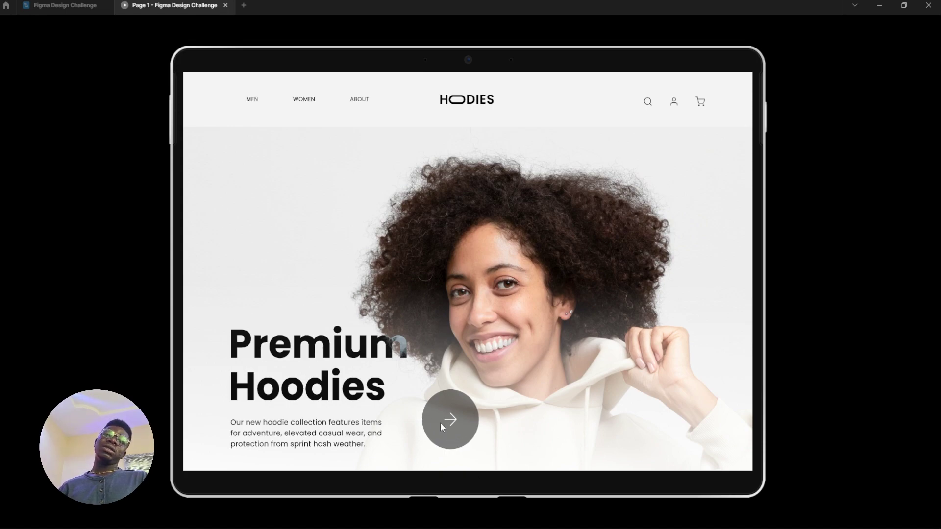
- Select the outer arrow of Variant2 in the design file and set its layer opacity to 100%
left_click(65, 5)
left_click(420, 394)
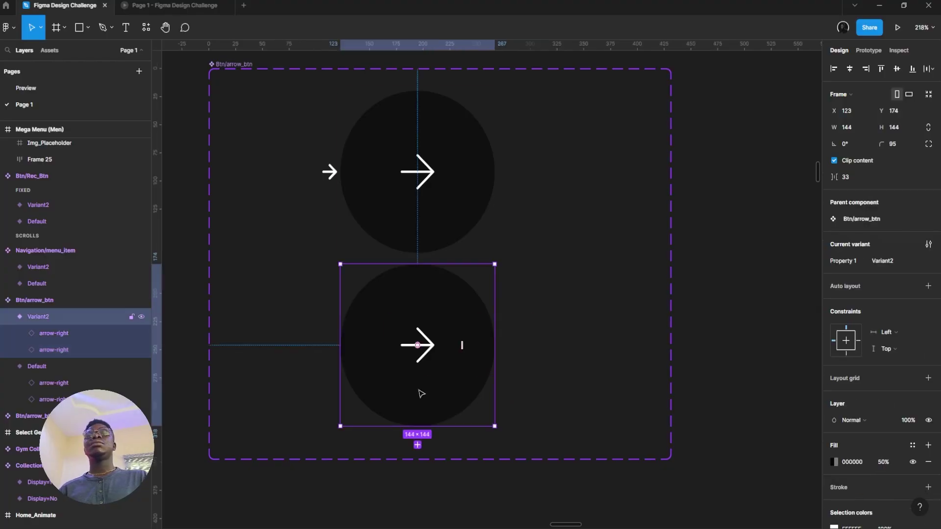
left_click(489, 363)
left_click(914, 367)
type("1")
key("Return")
key("Return")
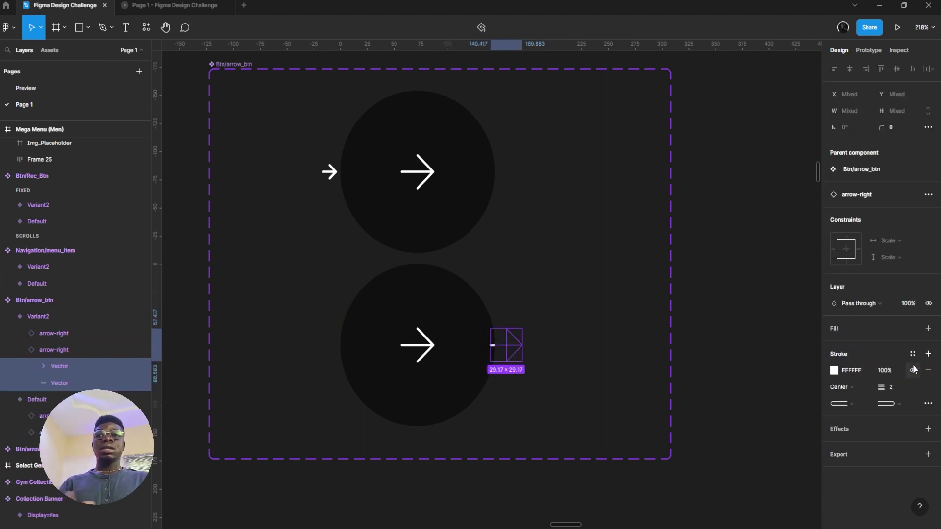
- Shift Variant2's outer arrow to X 136 and check the arrow button's hover behaviour in the prototype
left_click(802, 378)
left_click(484, 352)
left_click(487, 356)
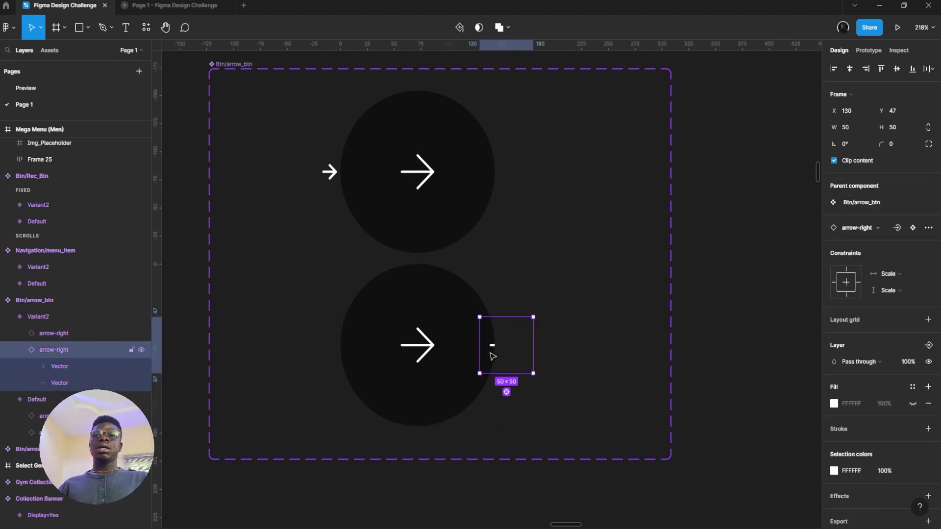
left_click_drag(490, 353, 496, 353)
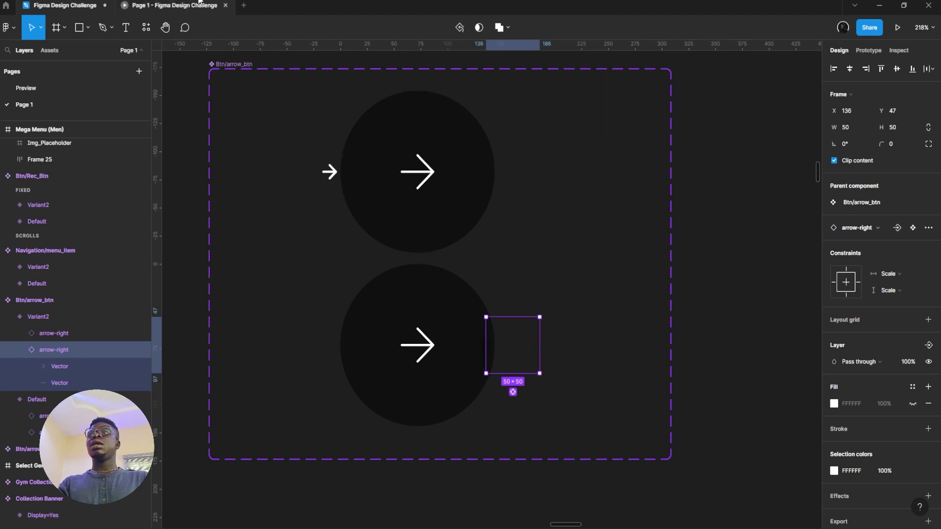
left_click(197, 5)
mouse_move(454, 404)
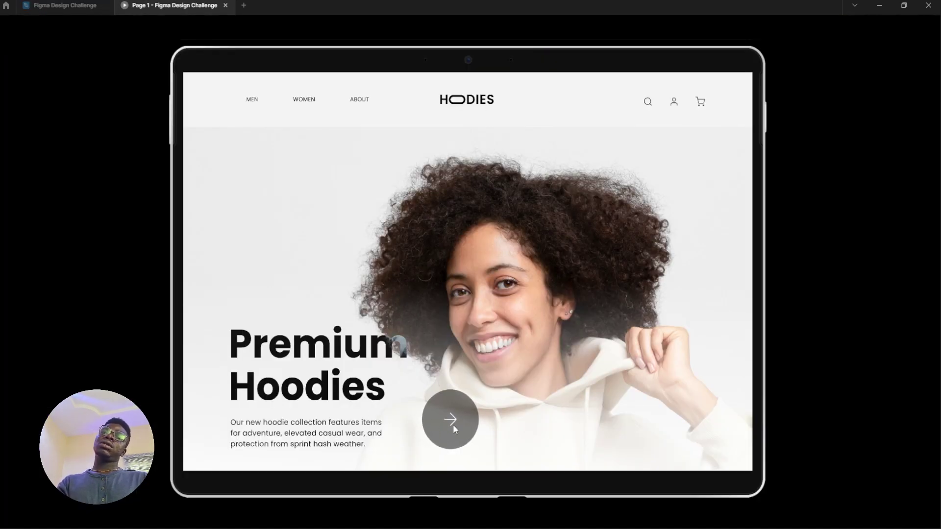
- Compare the Mouse leave interactions of Variant2 in the rebuilt arrow button and in the original arrow button component
left_click(64, 5)
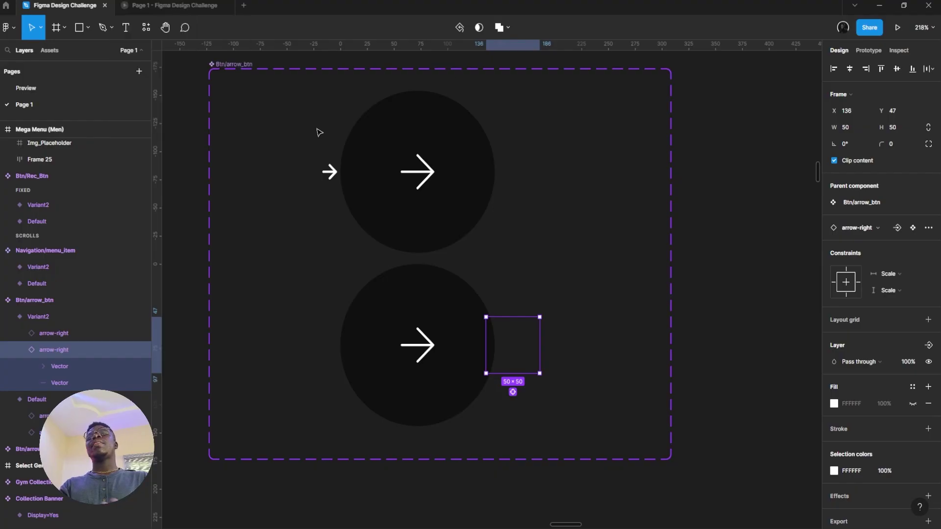
left_click(349, 174)
left_click(416, 294)
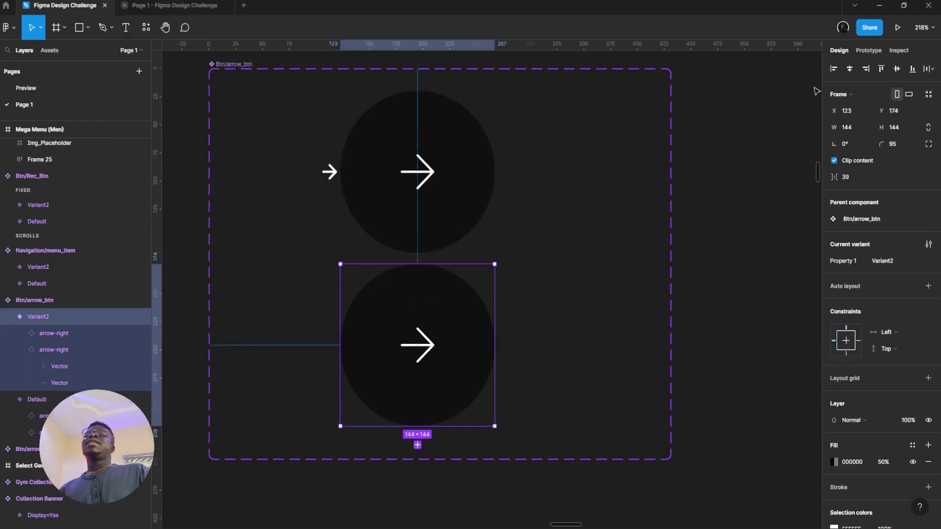
left_click(868, 50)
scroll(816, 264, "down", 10)
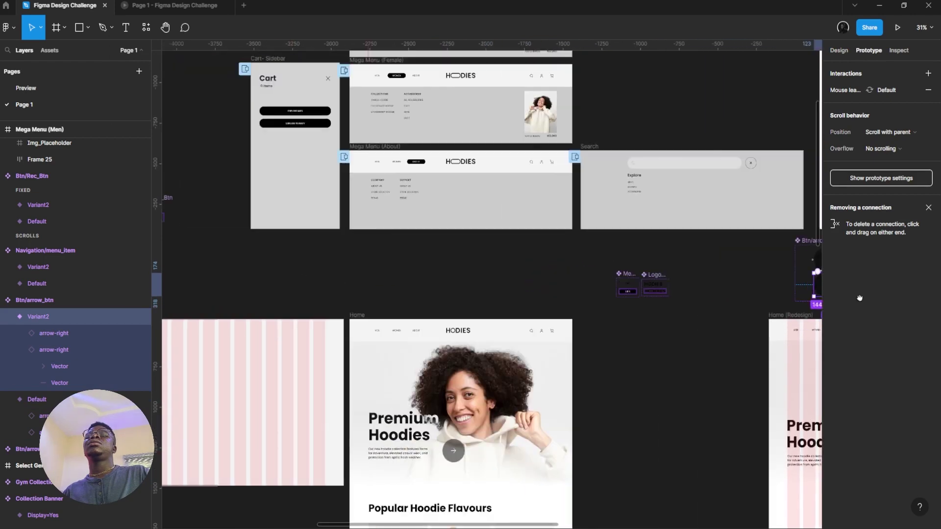
left_click_drag(353, 279, 860, 298)
left_click(541, 234)
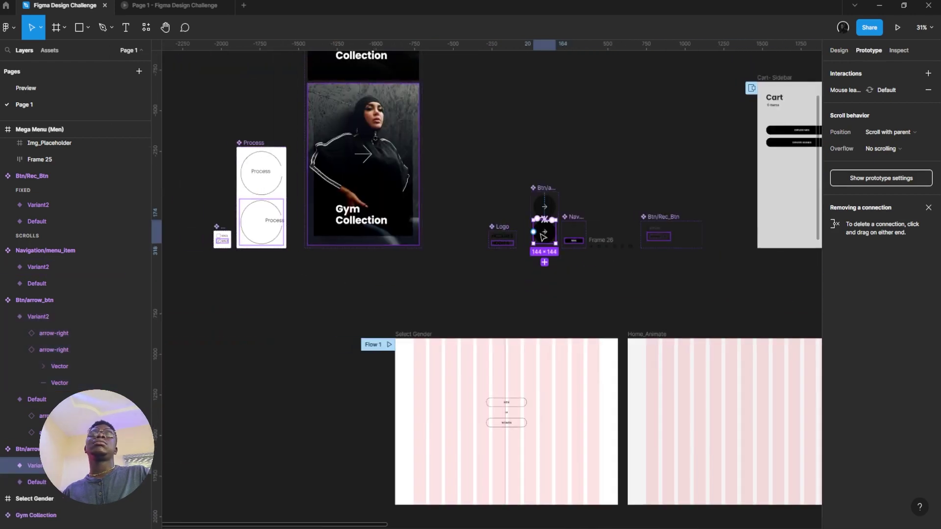
left_click(861, 92)
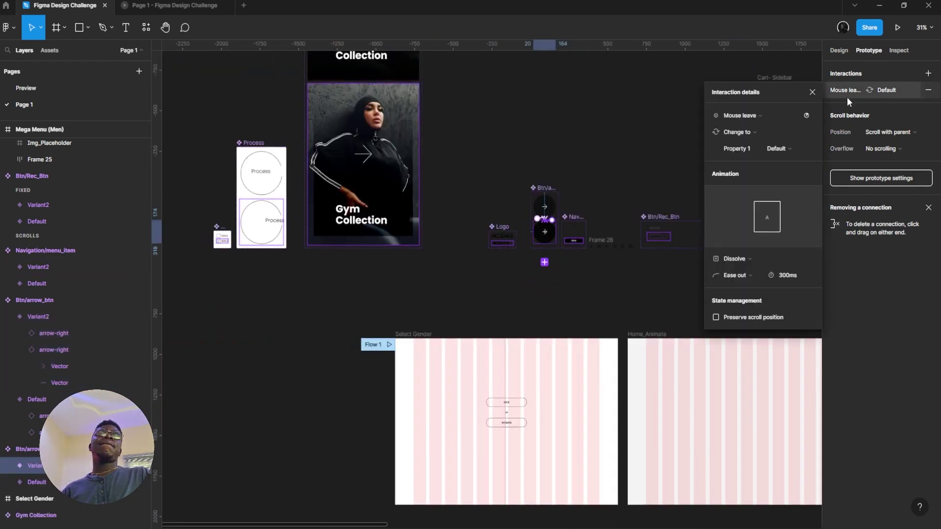
scroll(578, 105, "right", 6)
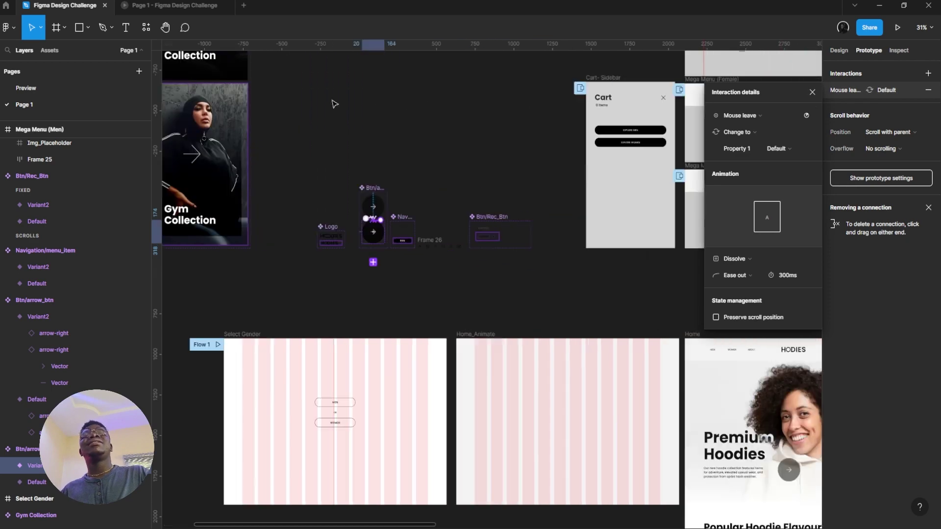
- Rename the rebuilt arrow button component set above the Home (Redesign) frame as Btn/arrow_btn001
scroll(452, 125, "right", 10)
scroll(235, 256, "up", 5)
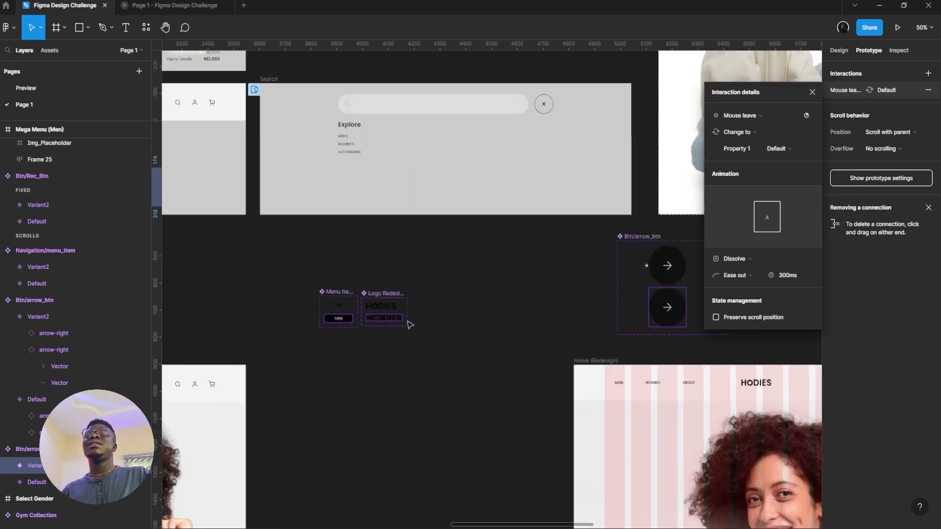
left_click_drag(372, 250, 59, 237)
scroll(460, 191, "up", 2)
double_click(377, 157)
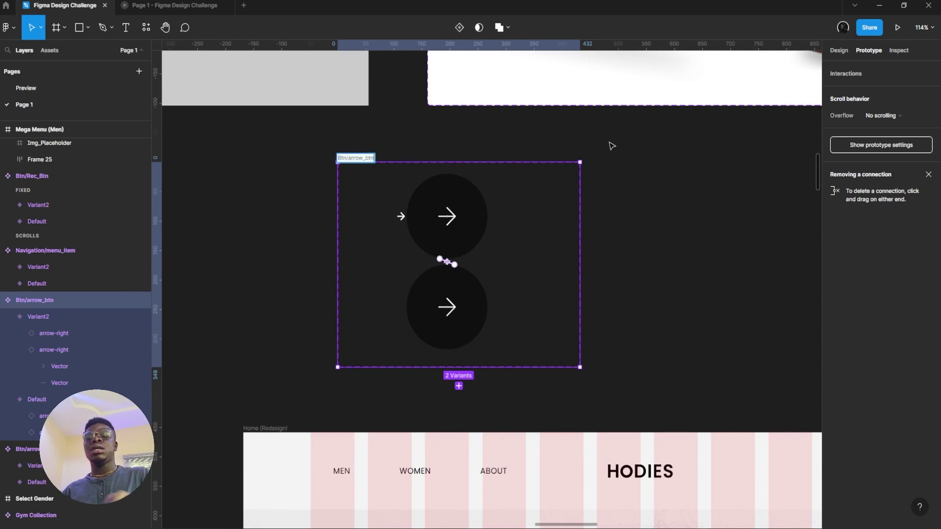
key("Return")
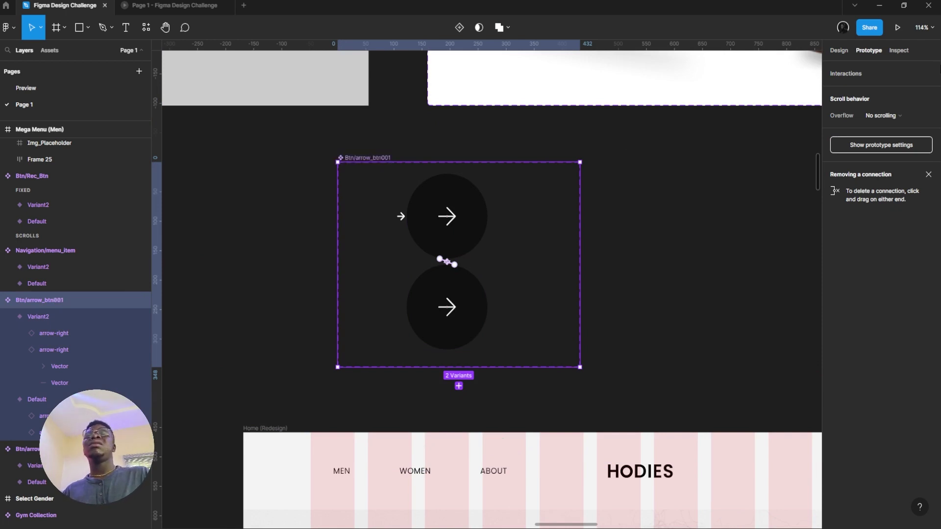
- Try a small move of the Default variant's outer arrow and check the arrow button in the prototype
left_click(838, 51)
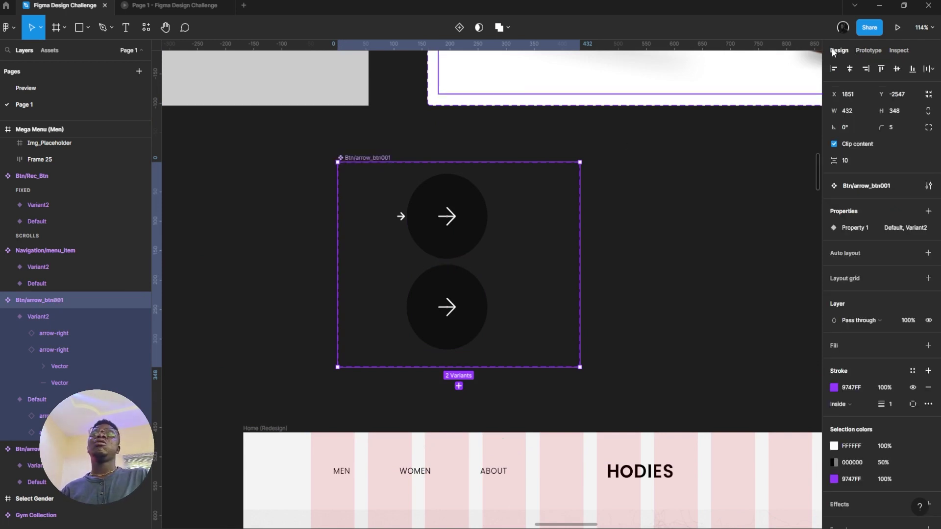
left_click(421, 198)
scroll(412, 215, "up", 3)
left_click_drag(394, 218, 394, 223)
key("ctrl+z")
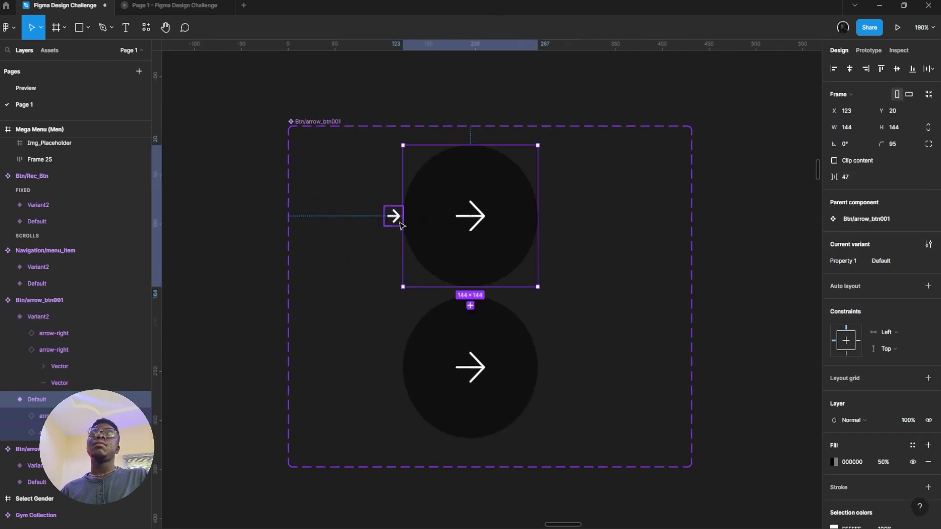
left_click(169, 5)
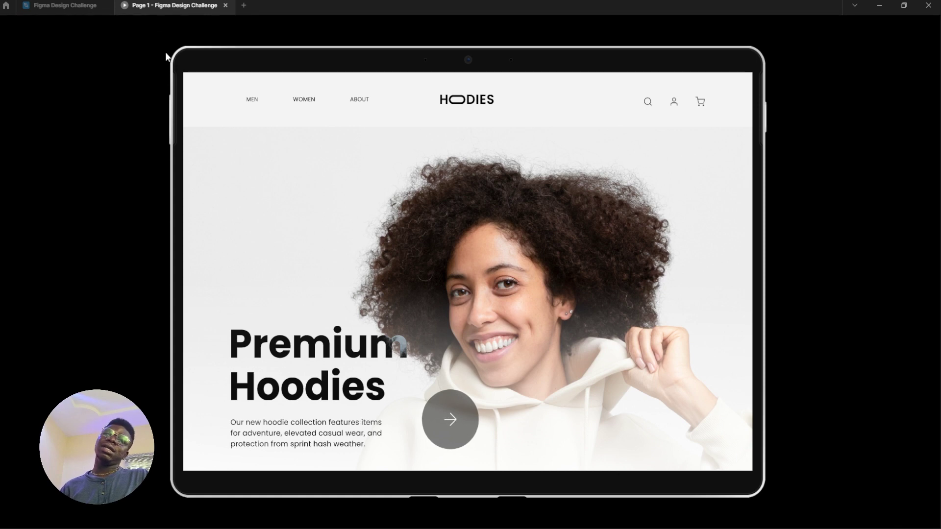
- Remove the Mouse leave interaction from Variant2 and check the arrow button in the prototype
left_click(64, 5)
left_click(516, 331)
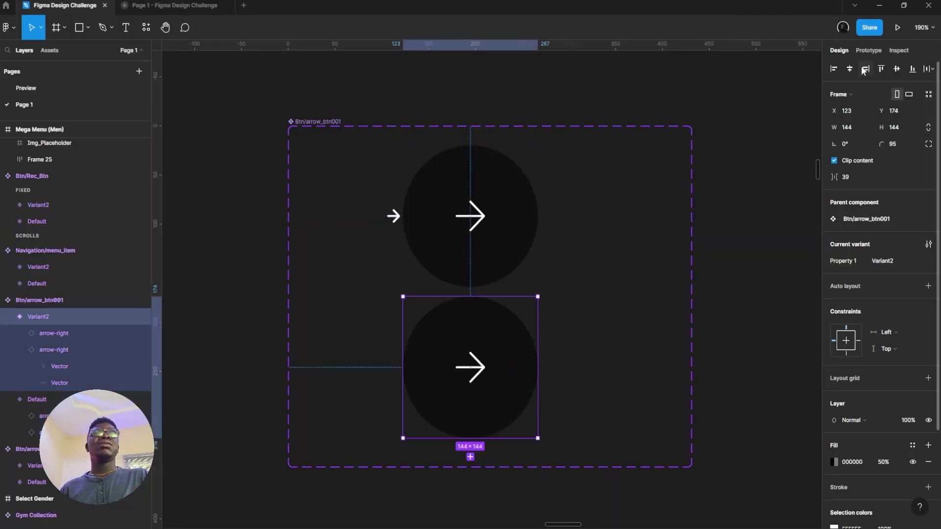
left_click(868, 50)
left_click(928, 89)
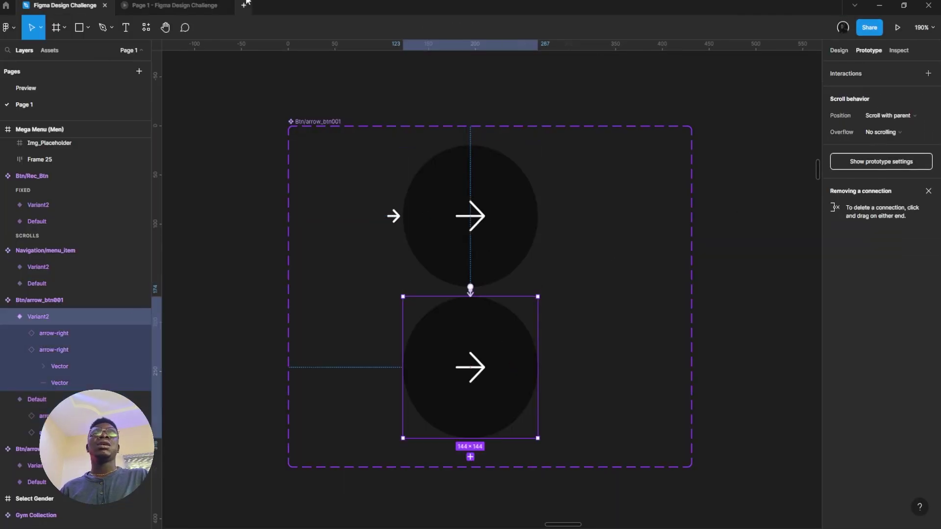
left_click(169, 5)
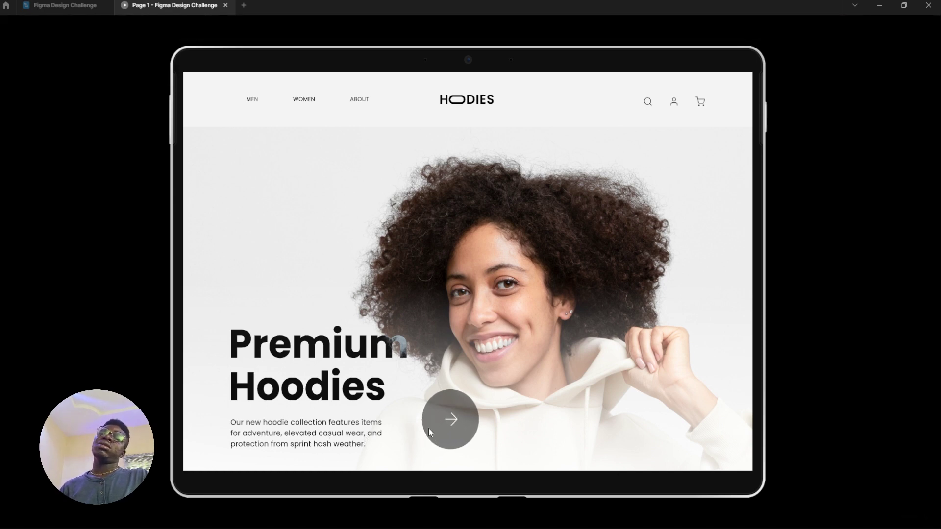
- Try switching the Default variant's While hovering trigger to Mouse enter and check the arrow button in the prototype
left_click(68, 5)
left_click(472, 230)
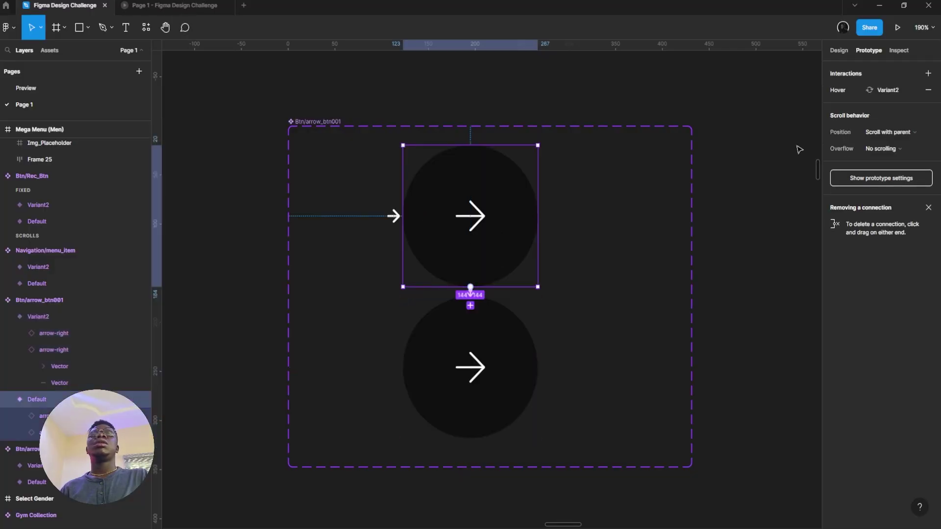
left_click(852, 88)
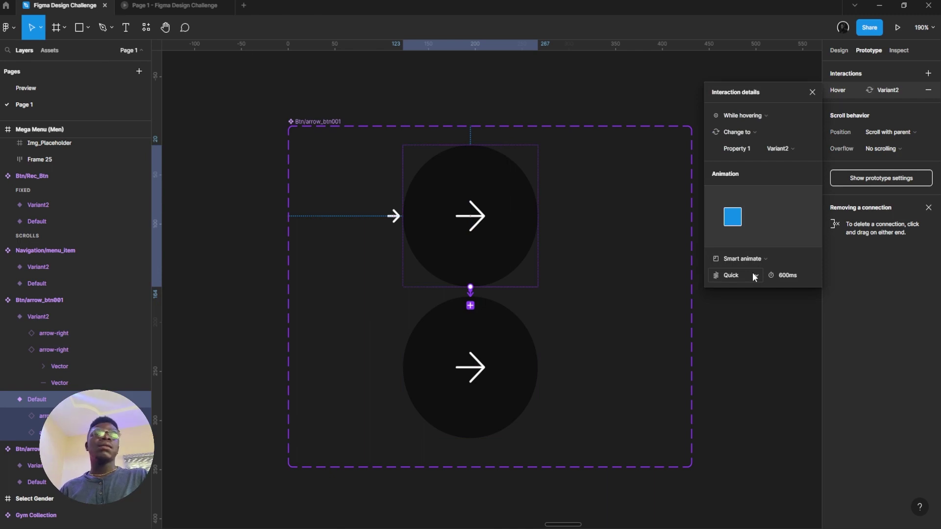
left_click(743, 115)
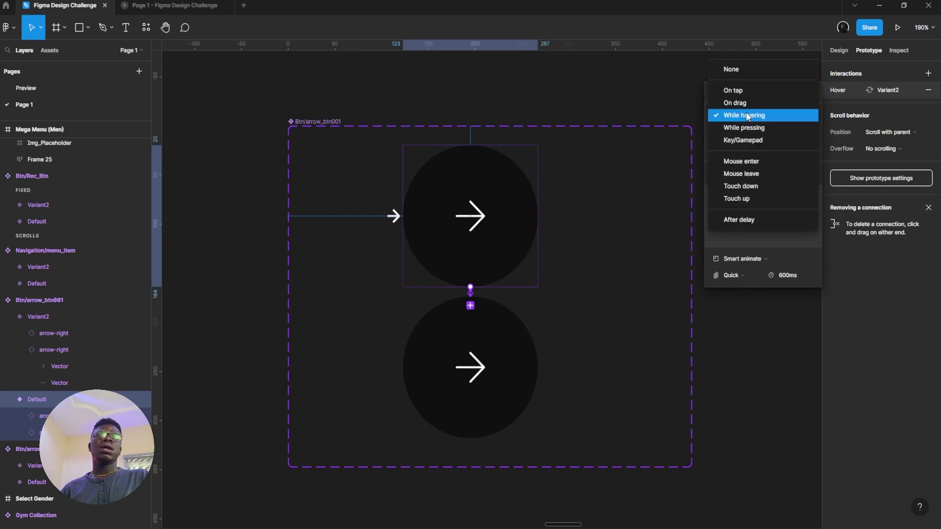
left_click(749, 163)
left_click(147, 5)
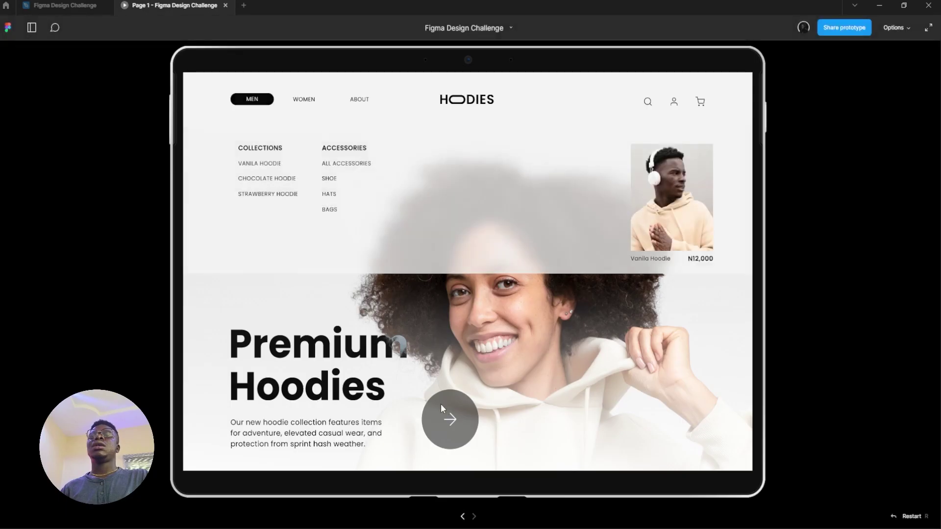
- Delete Variant2 from the Btn/arrow_btn001 component set in the design file
left_click(82, 4)
left_click(543, 288)
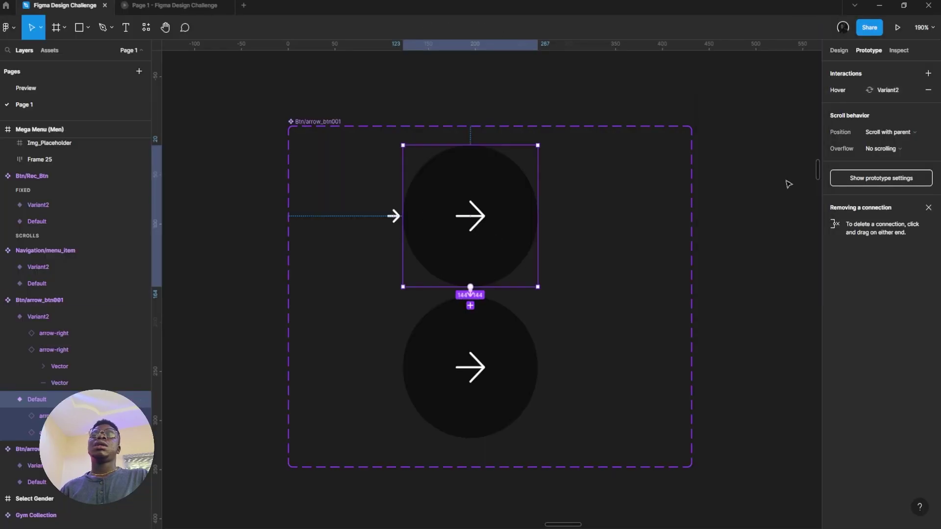
left_click(838, 49)
left_click(493, 353)
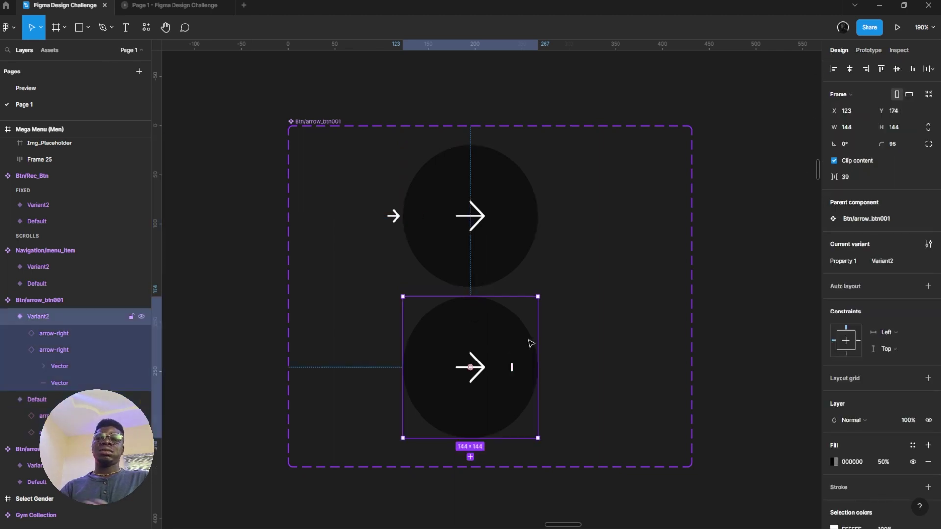
key("Delete")
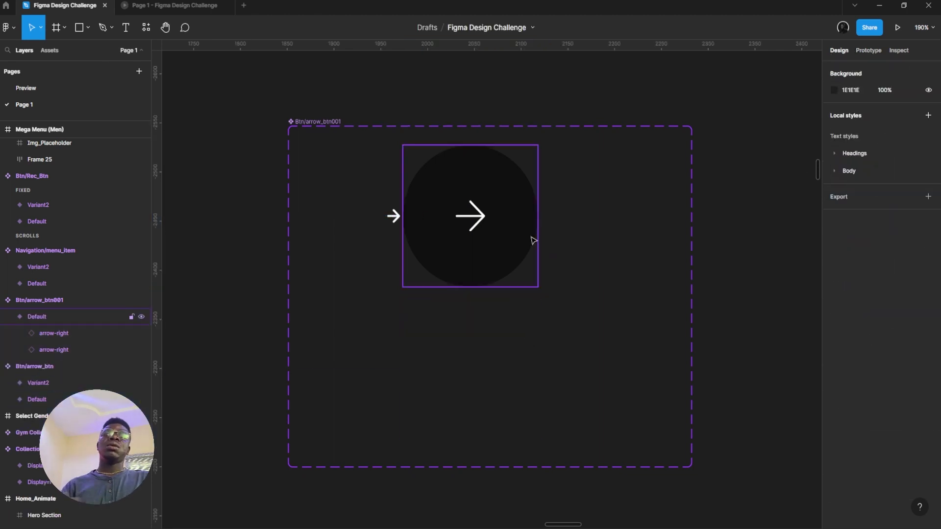
- Add a new variant to Btn/arrow_btn001 and place it directly below the Default variant
left_click(331, 121)
left_click(459, 27)
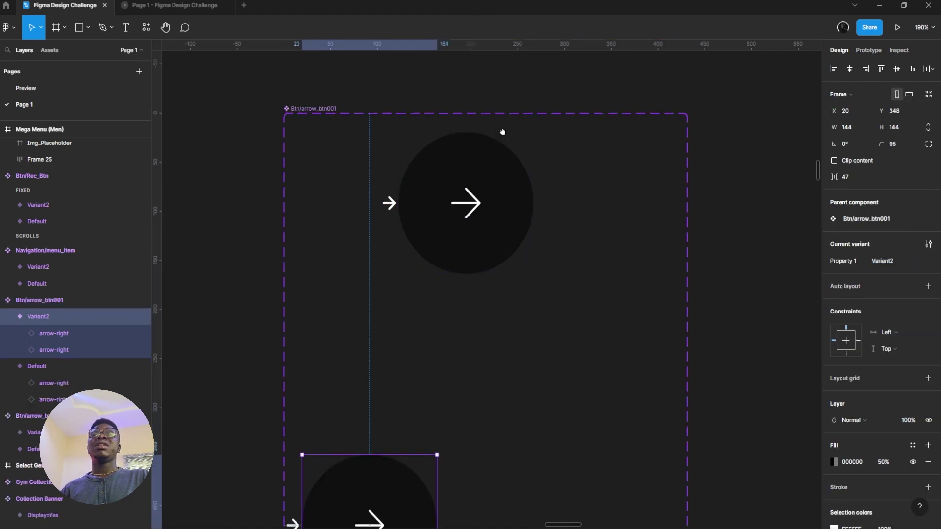
scroll(413, 200, "down", 4)
left_click_drag(553, 136, 501, 280)
- Move both arrows of the new variant 80 px to the right, bringing the small arrow near the circle's centre
double_click(429, 327)
left_click(371, 341, "shift")
key("shift+Right")
key("shift+Right")
key("shift+Right")
key("shift+Right")
key("shift+Right")
key("shift+Right")
key("shift+Right")
key("shift+Right")
key("shift+Right")
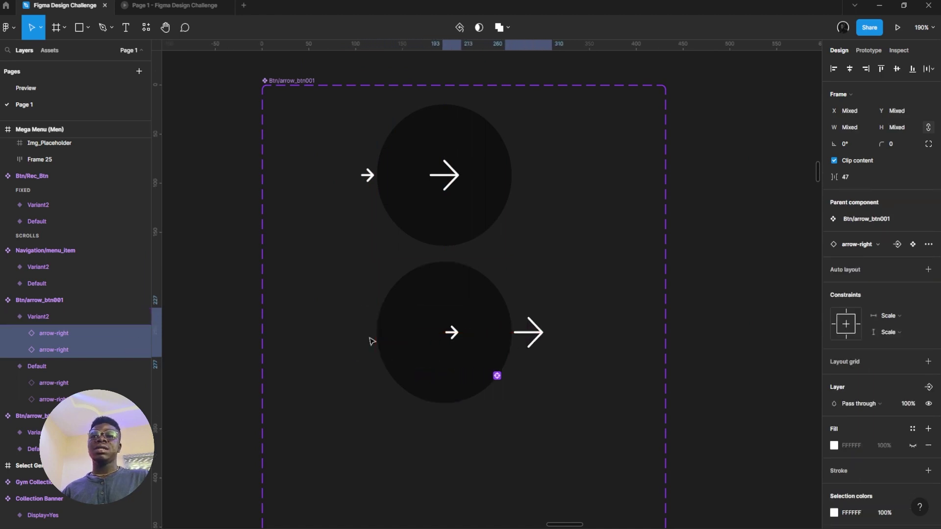
key("shift+Left")
key("shift+Left")
key("shift+Right")
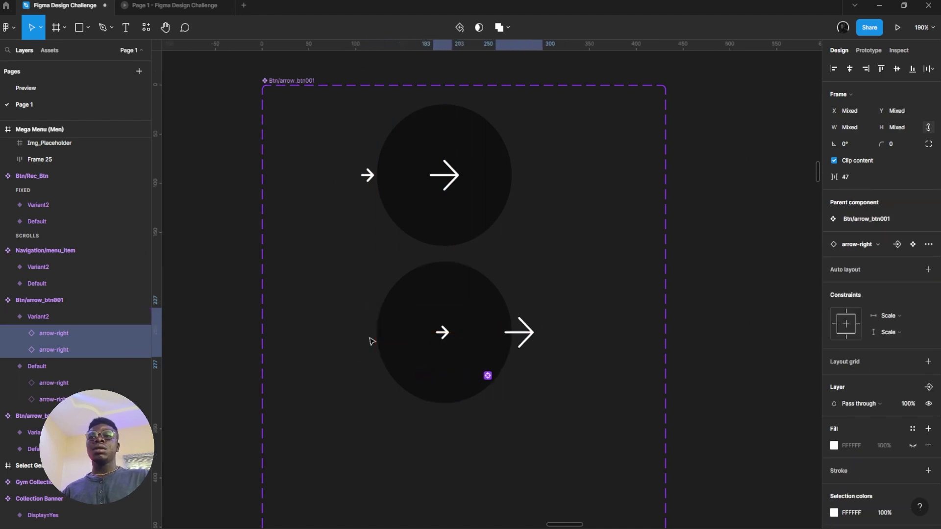
- Resize the new variant's small arrow to 50 × 50 and centre it within the circle
left_click(449, 338)
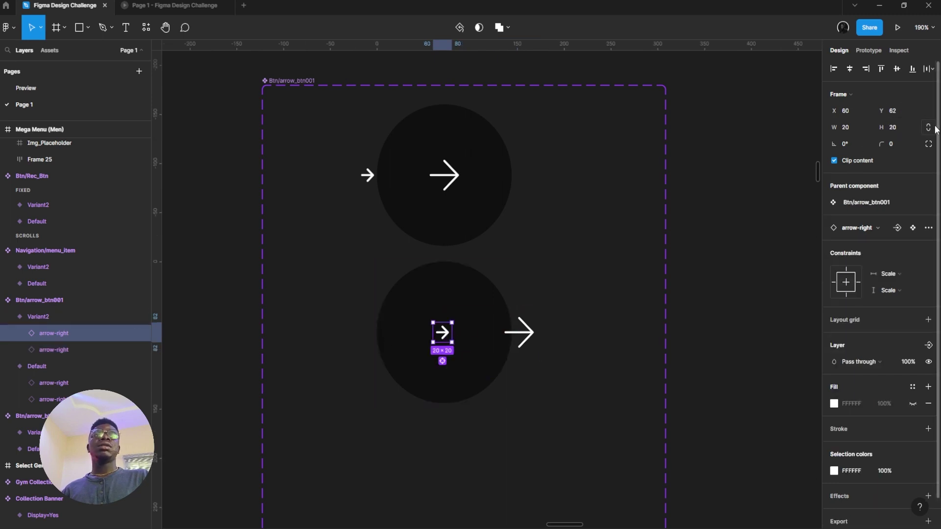
left_click(905, 129)
type("50")
key("Return")
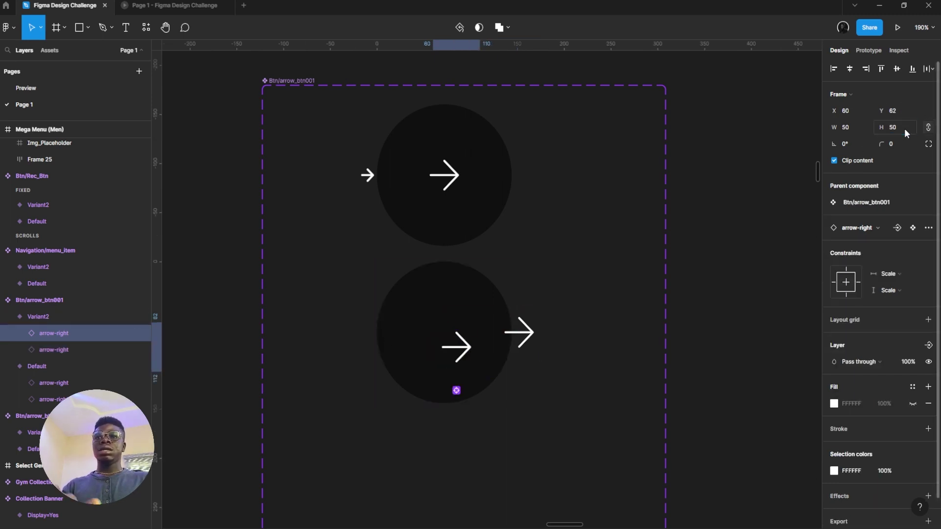
left_click(835, 70)
left_click(898, 69)
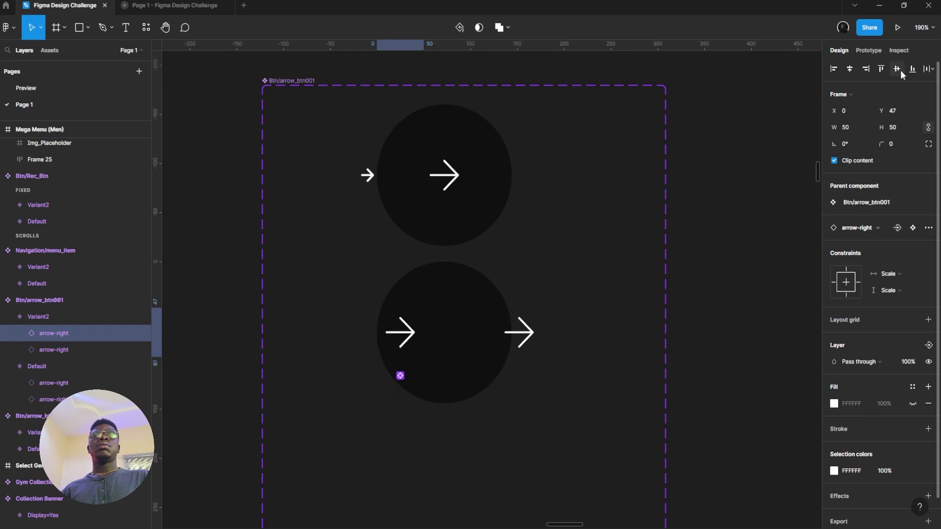
left_click(866, 69)
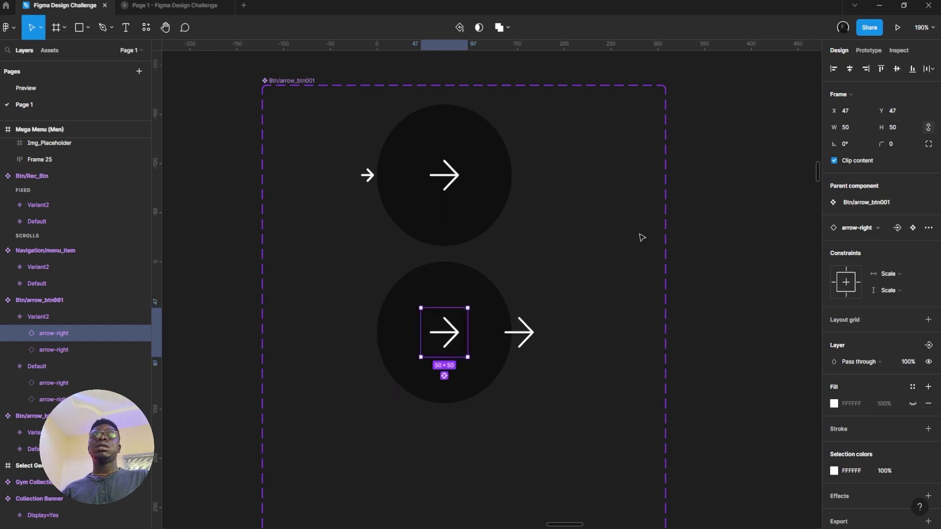
- Shrink the new variant's outer arrow to 28 × 28 and place it just beyond the circle's edge at X 149, Y 58
left_click(530, 338)
left_click_drag(494, 332, 516, 332)
key("ctrl+z")
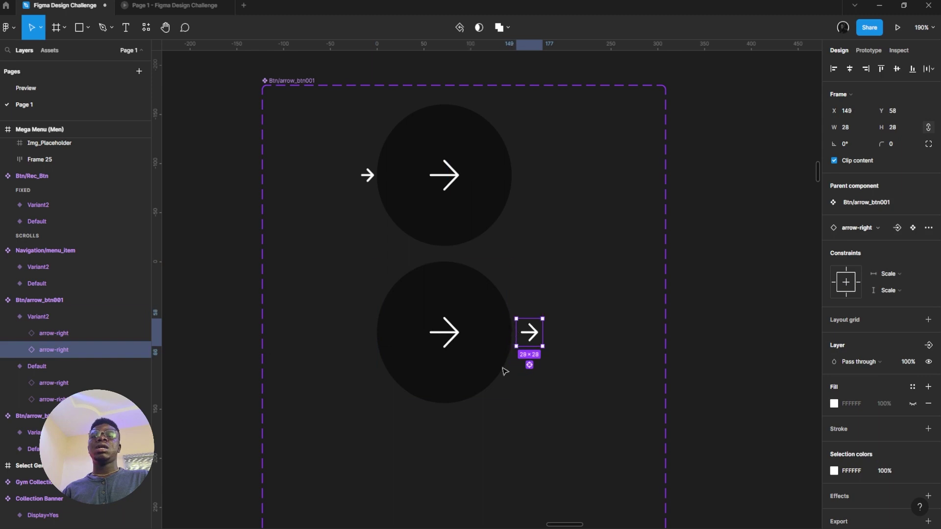
- Link the arrow button's Default variant to Variant2 with a While hovering interaction using Smart animate
left_click(461, 322)
left_click(491, 297)
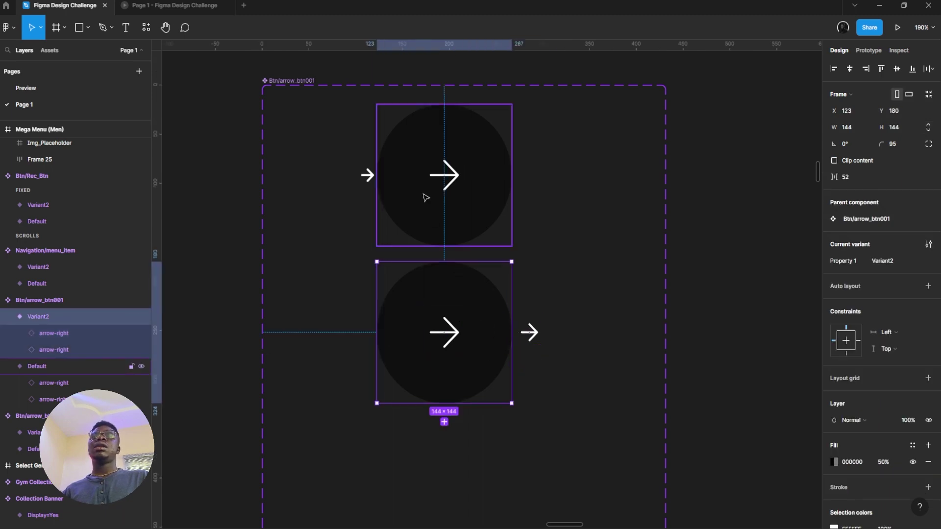
left_click(441, 148)
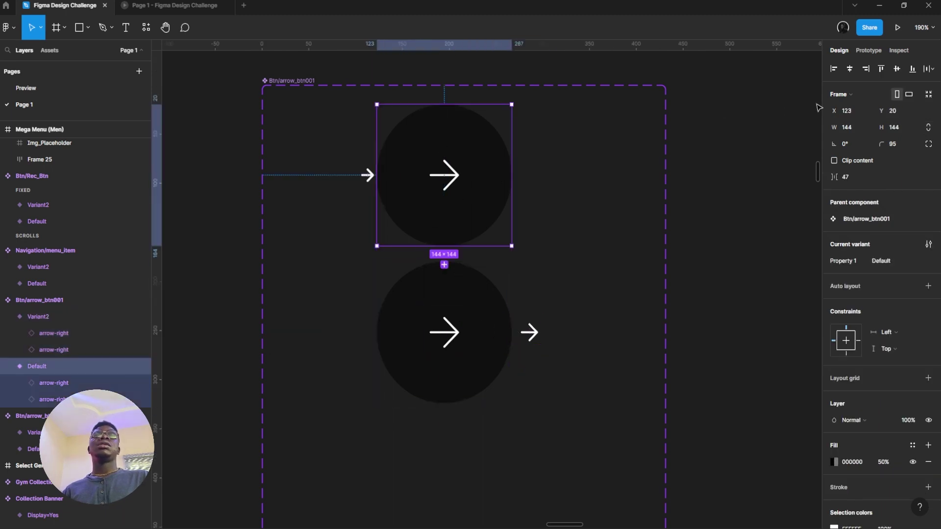
left_click(869, 50)
left_click_drag(512, 175, 473, 312)
left_click(753, 260)
left_click(757, 268)
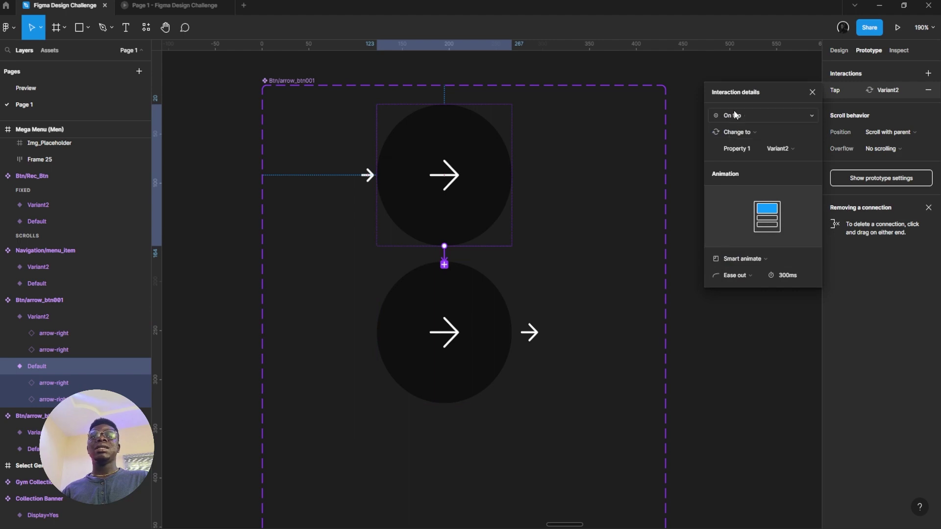
left_click(735, 115)
left_click(758, 144)
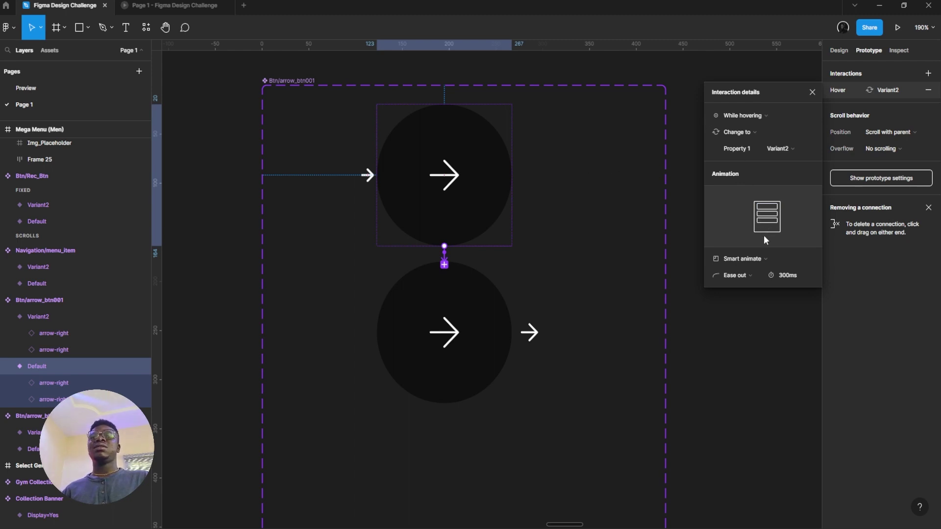
- Turn on content clipping for both arrow button variants and check the hover in the prototype preview
left_click(592, 242)
left_click(482, 294)
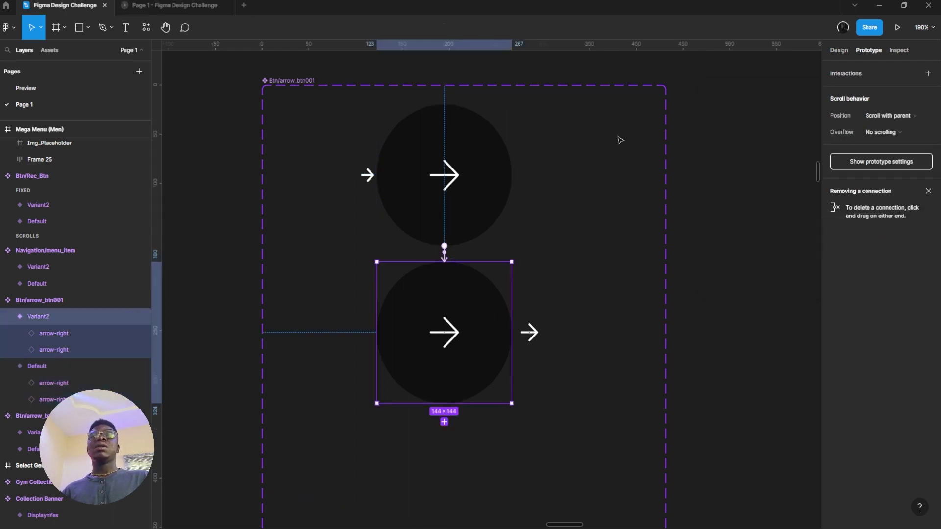
left_click(838, 52)
left_click(515, 167, "shift")
left_click(836, 161)
left_click(211, 4)
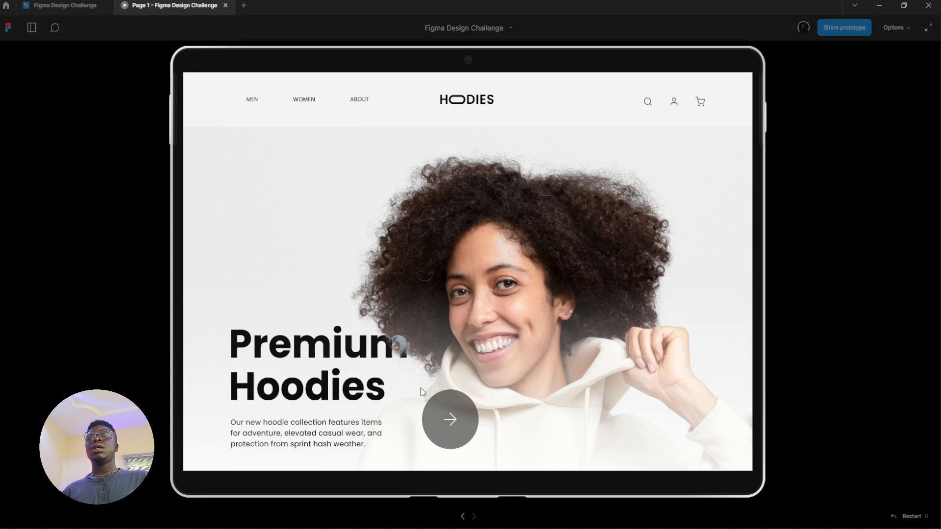
left_click(98, 6)
- Link Variant2 back to Default on Mouse leave with a 300 ms Dissolve animation and check it in the prototype preview
left_click(466, 300)
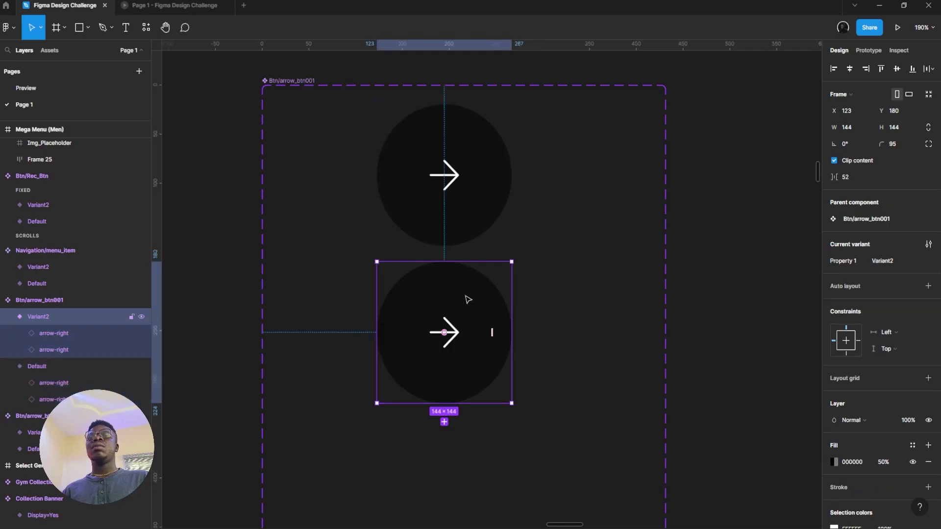
left_click(861, 50)
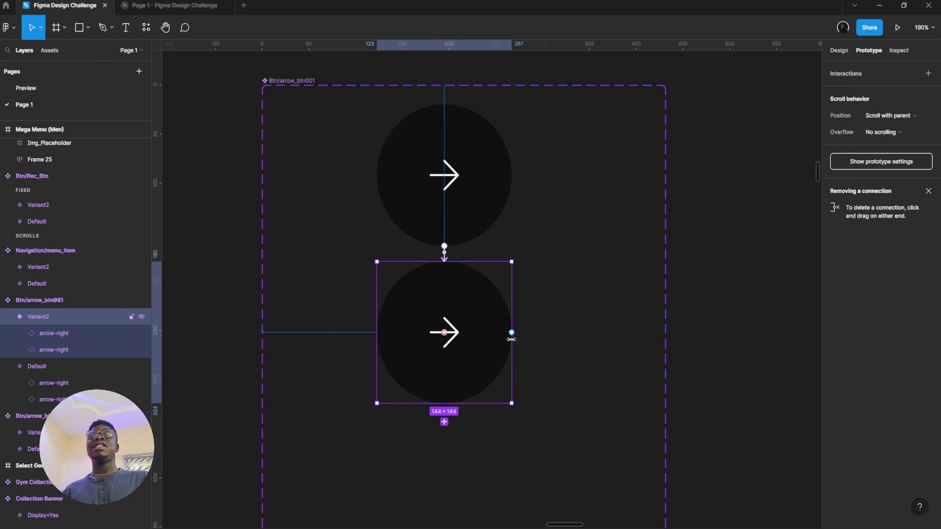
left_click_drag(510, 332, 473, 196)
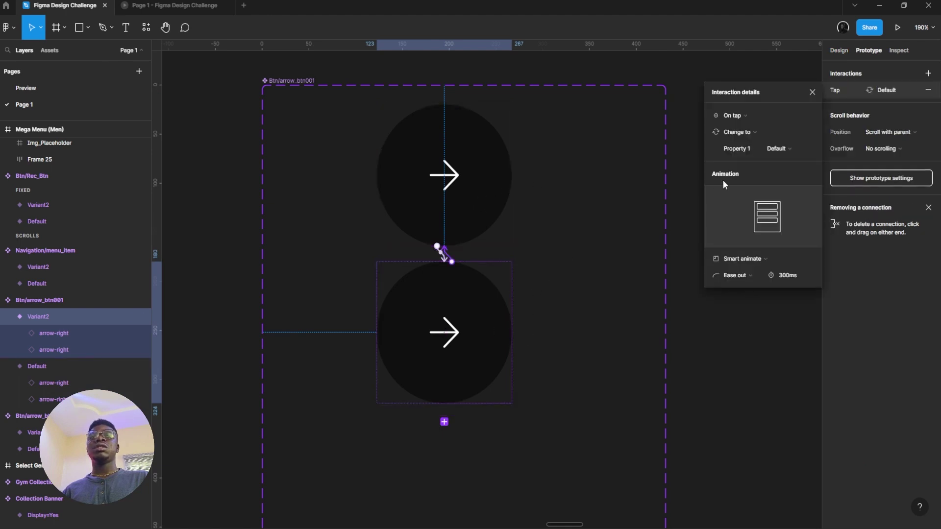
left_click(766, 124)
left_click(780, 202)
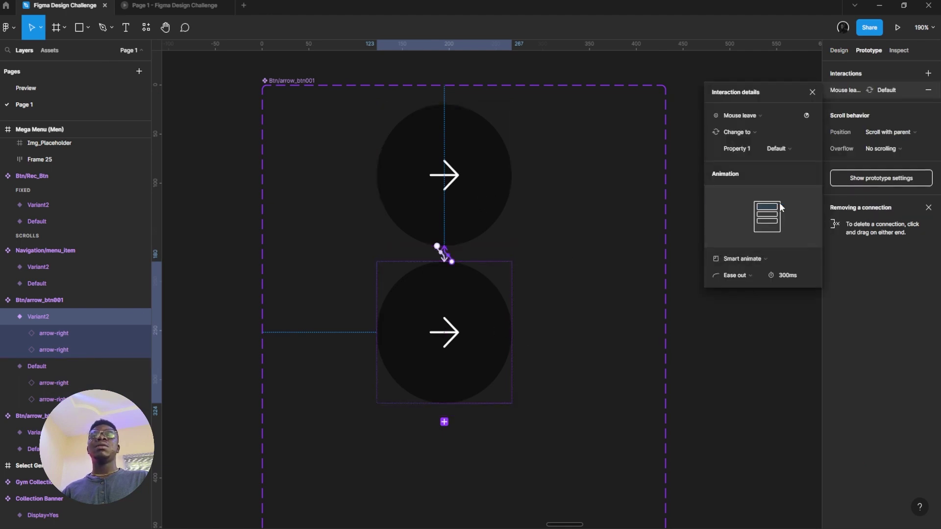
left_click(757, 275)
left_click(757, 180)
left_click(747, 260)
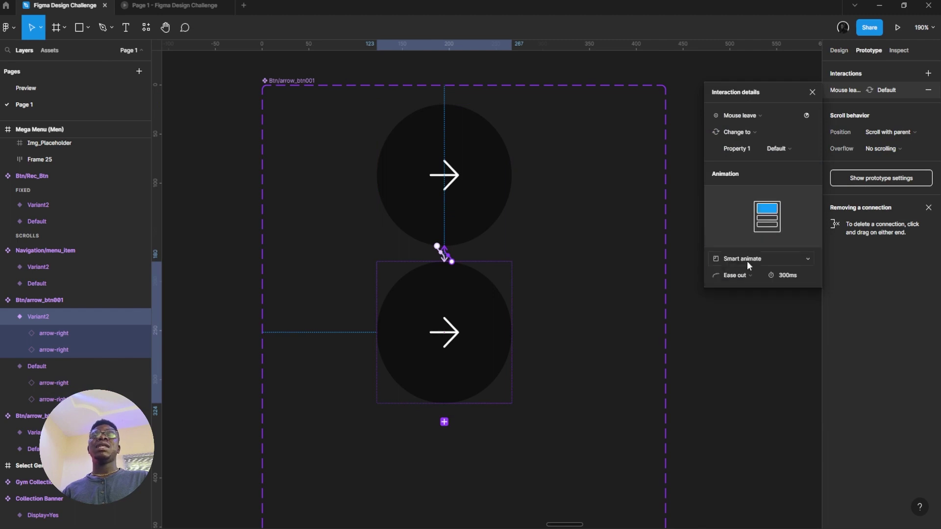
left_click(770, 257)
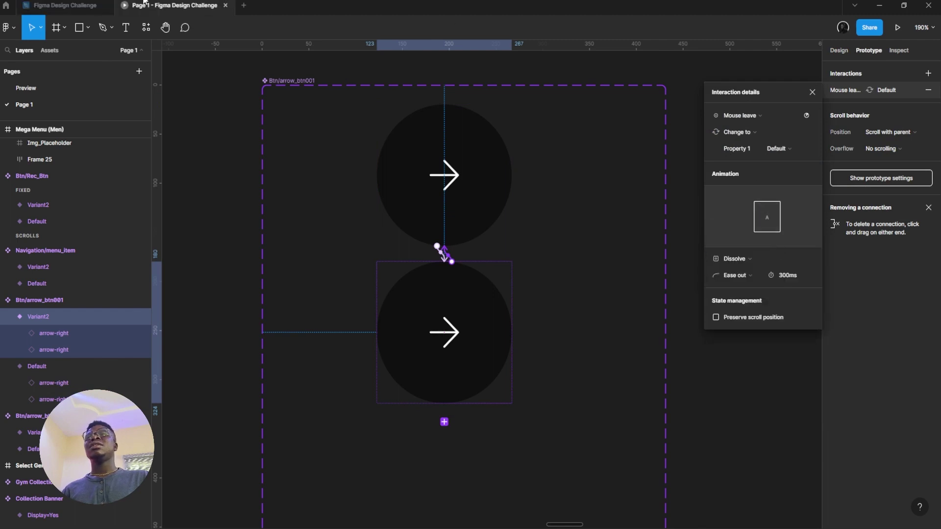
left_click(169, 5)
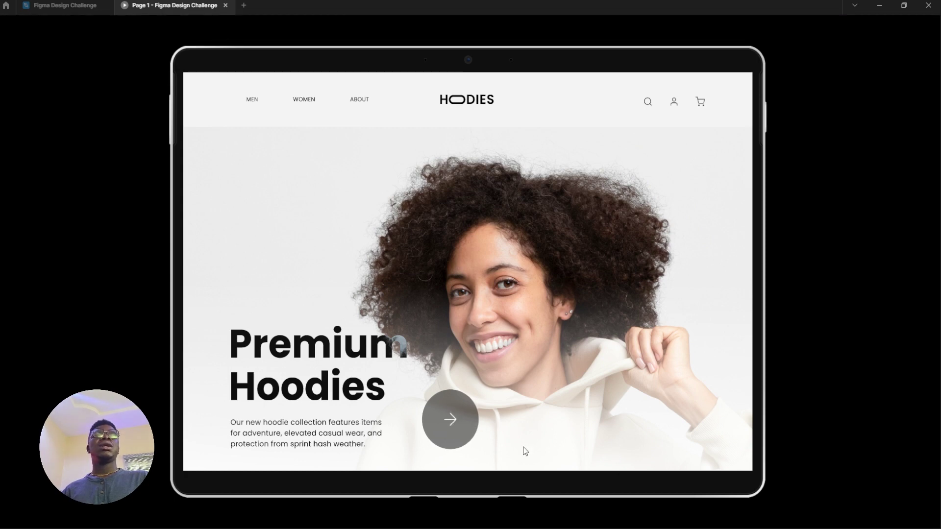
left_click(107, 3)
- Set the Default variant's hover animation to the Quick spring and check it in the prototype preview
left_click(431, 170)
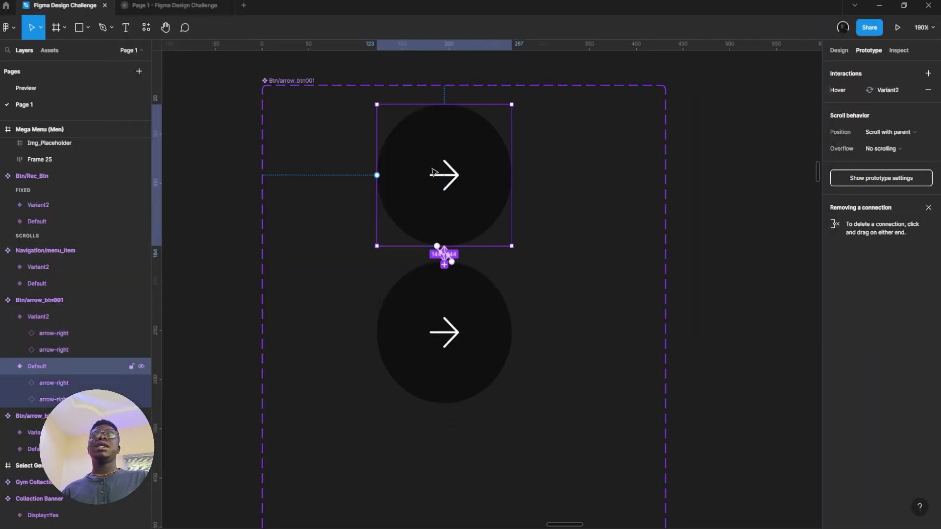
left_click(832, 91)
left_click(740, 276)
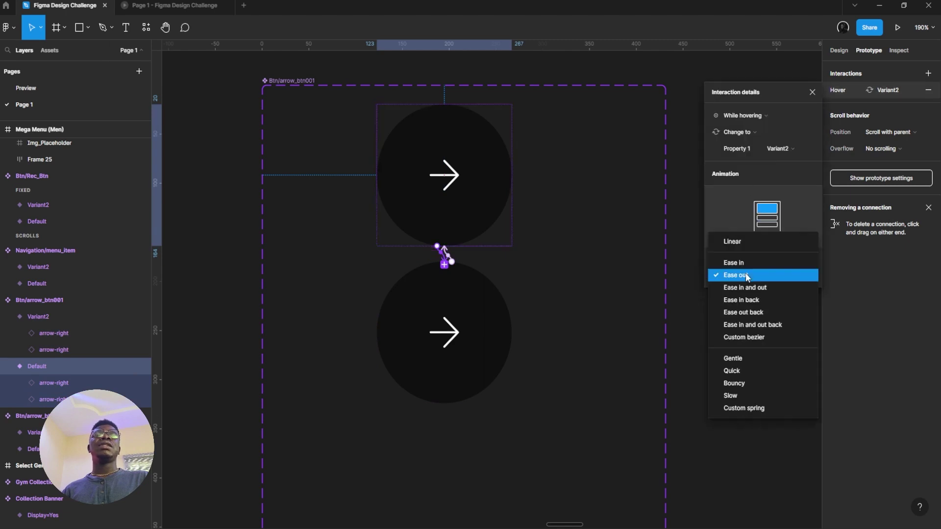
left_click(774, 376)
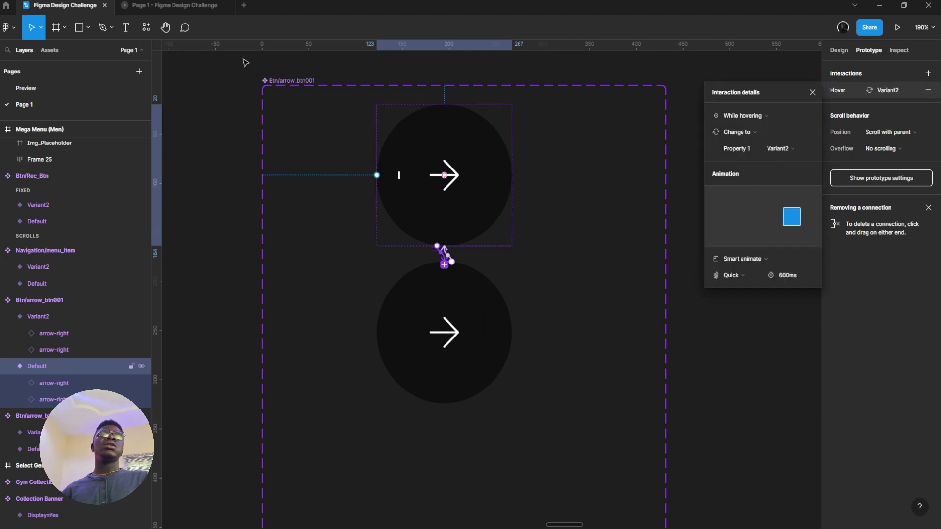
left_click(169, 5)
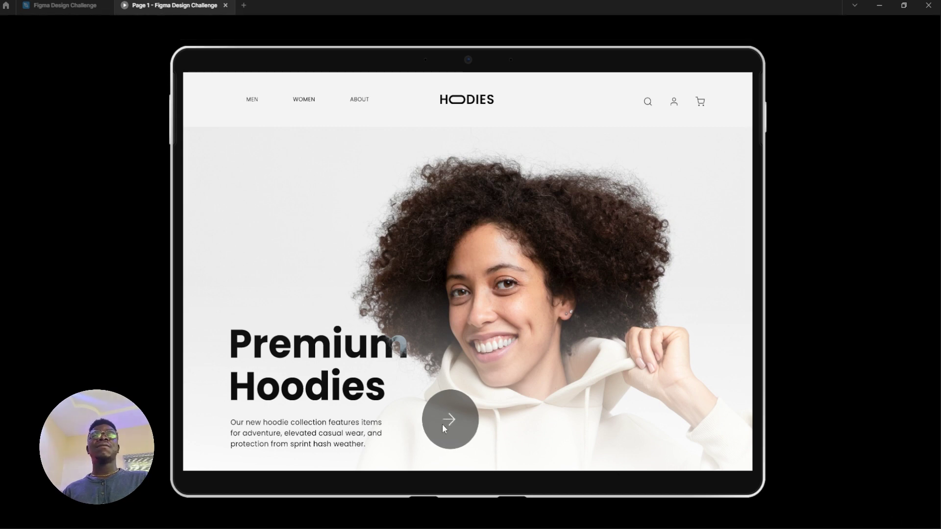
left_click(66, 4)
- Set the fill opacity of the arrow button's Variant2 circle to 80%
left_click(482, 331)
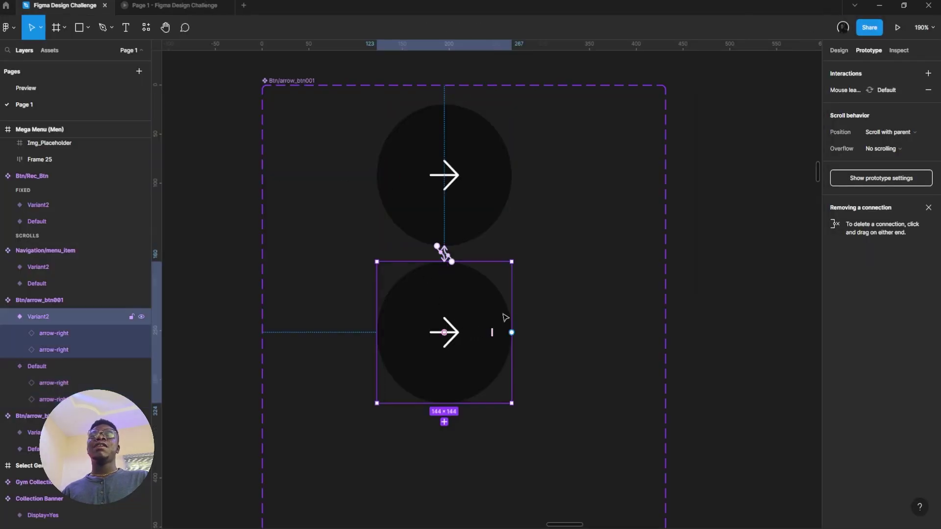
left_click(844, 96)
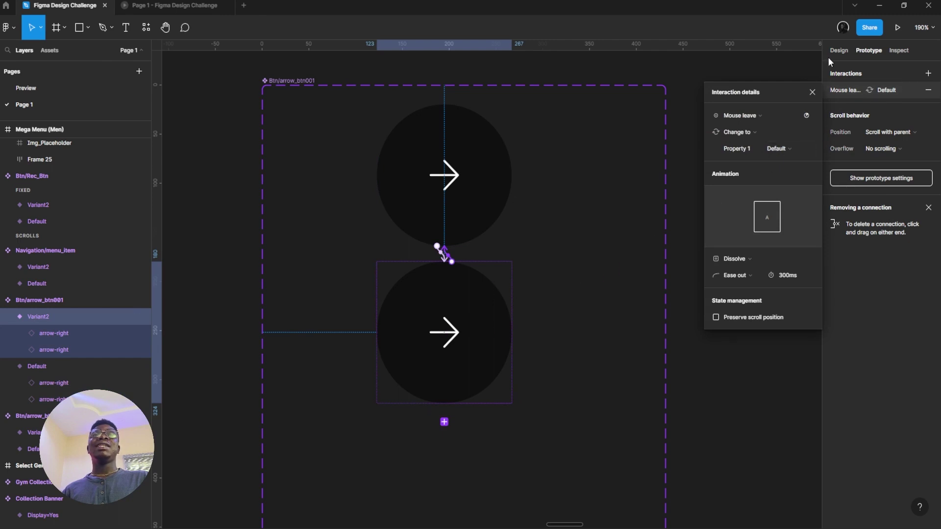
left_click(840, 51)
type("80")
key("Return")
- Test the arrow button's hover and mouse-leave behaviour on the home page in the prototype preview
left_click(162, 4)
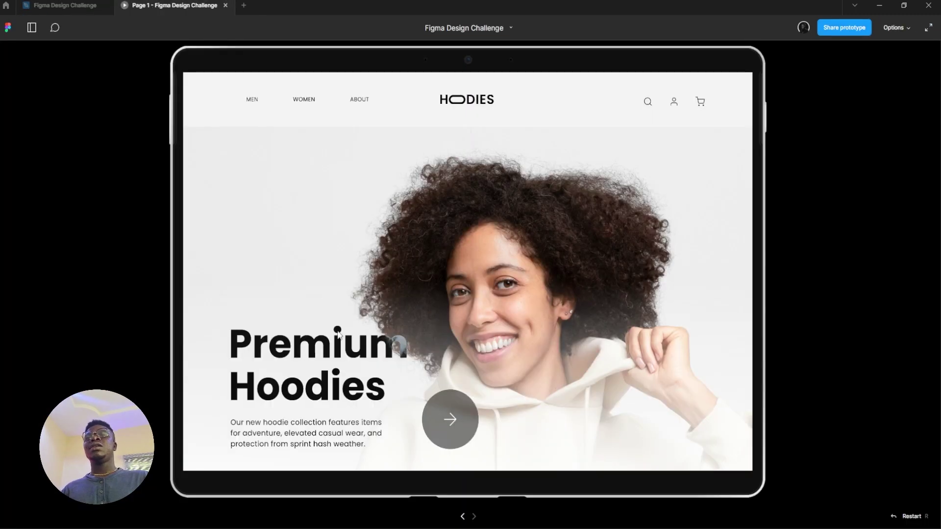
left_click(455, 427)
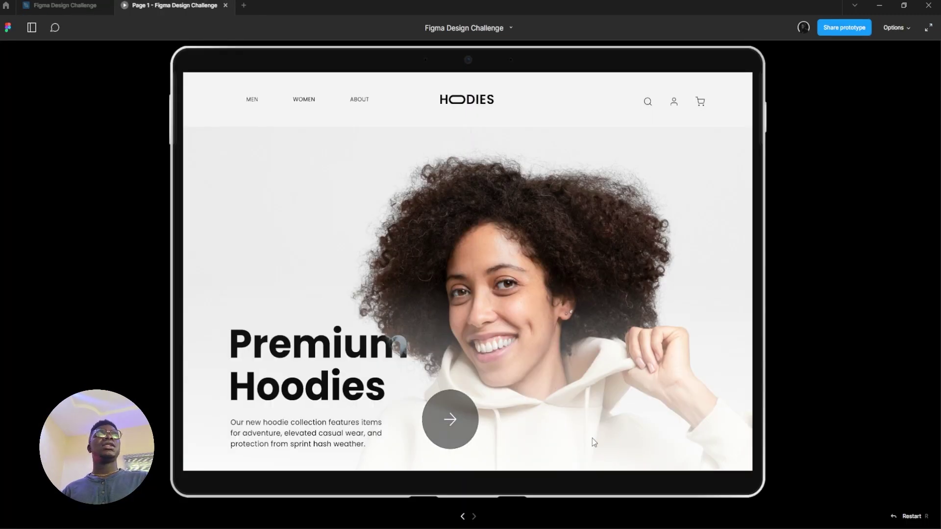
left_click(457, 421)
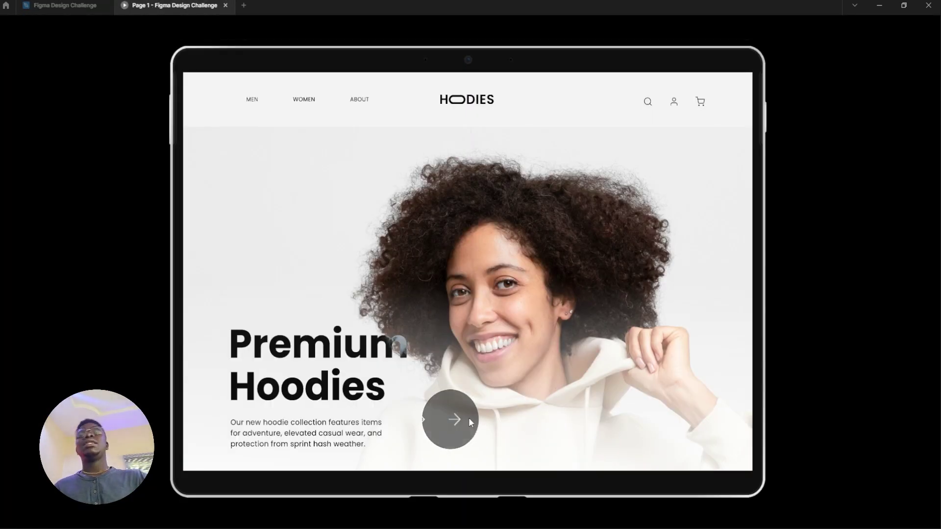
left_click(107, 4)
scroll(419, 164, "down", 3)
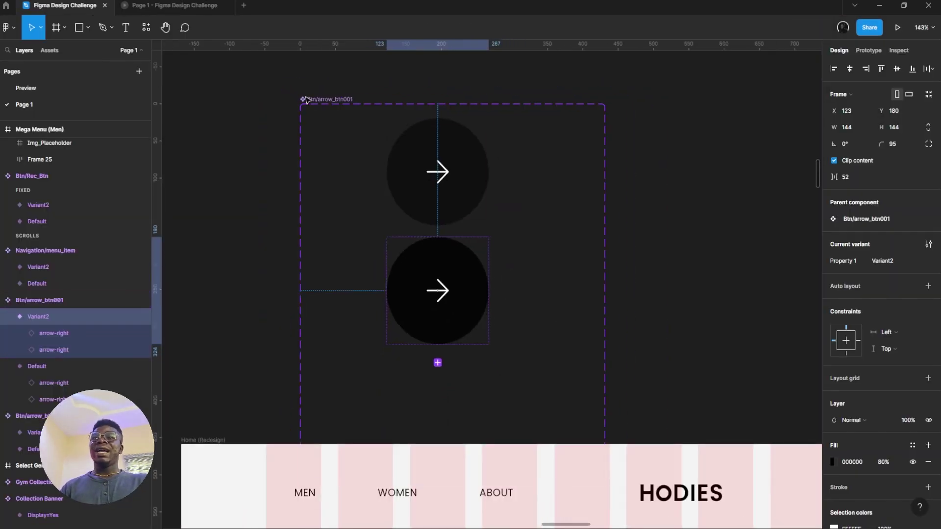
scroll(359, 269, "up", 3)
left_click_drag(355, 239, 351, 180)
scroll(390, 231, "down", 2)
key("ctrl+z")
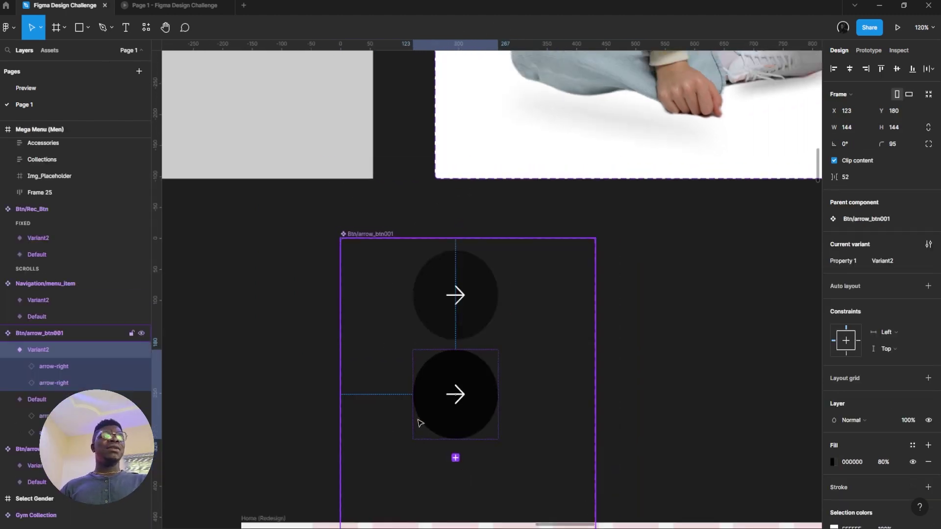
scroll(418, 343, "down", 3)
left_click(386, 315)
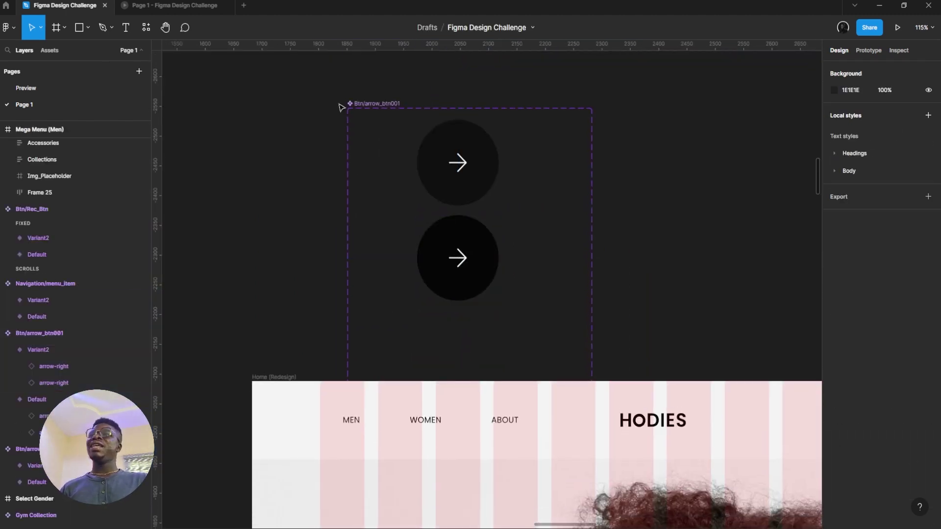
left_click_drag(342, 107, 445, 157)
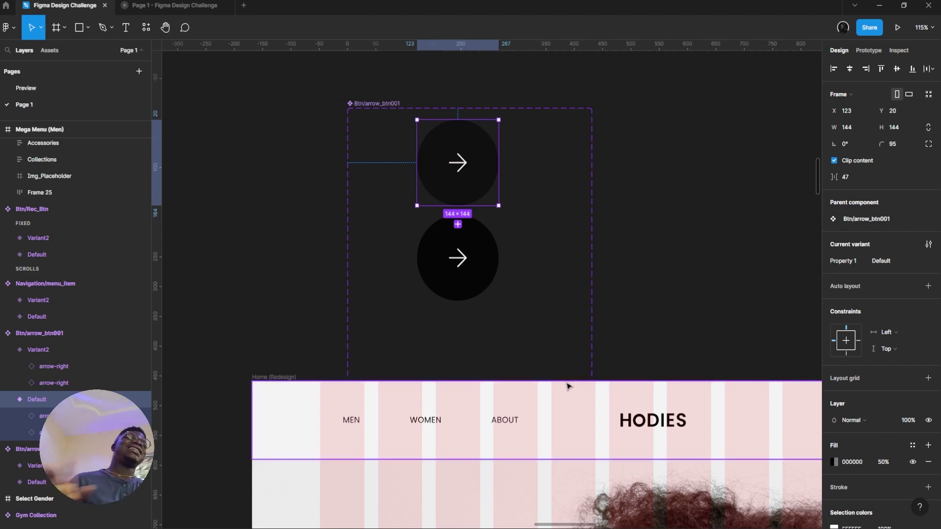
scroll(431, 400, "down", 5)
left_click_drag(460, 412, 355, 298)
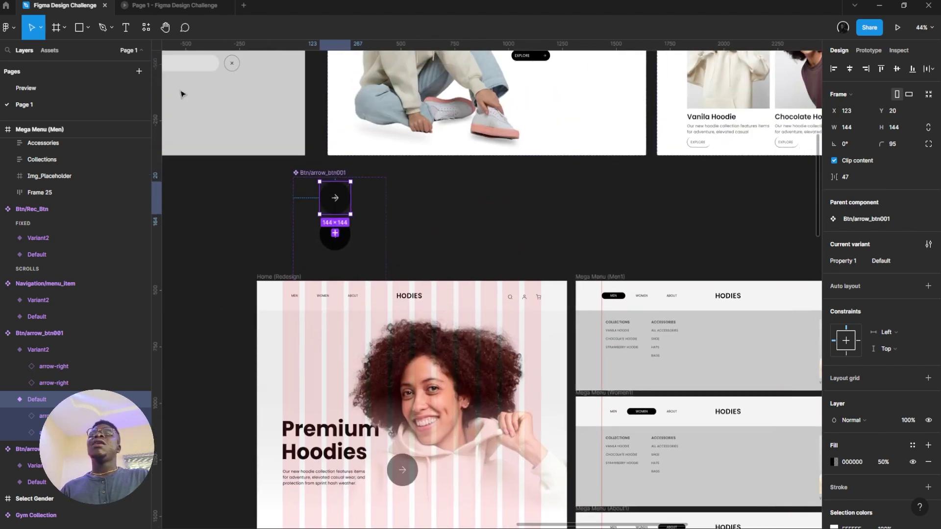
- Restart the prototype preview and compare its MEN or WOMEN start screen with the Home (Redesign) frame
left_click(204, 5)
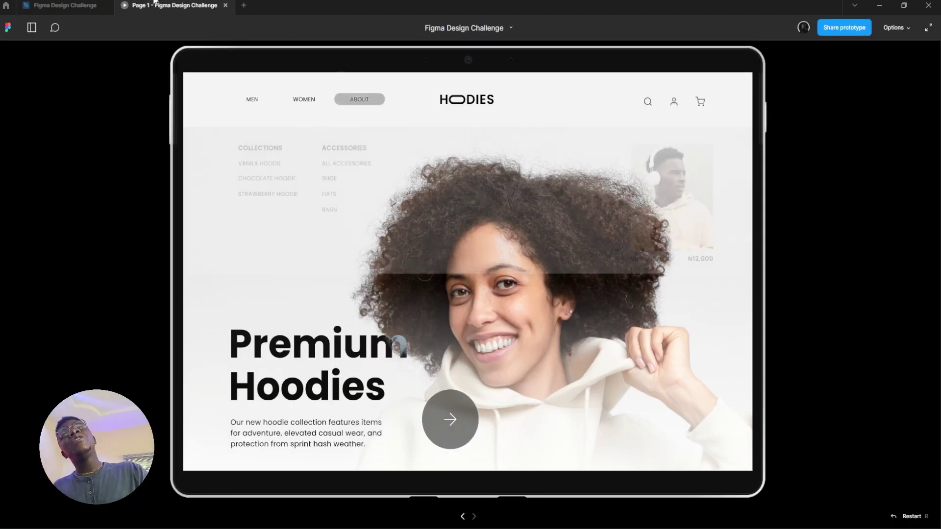
key("r")
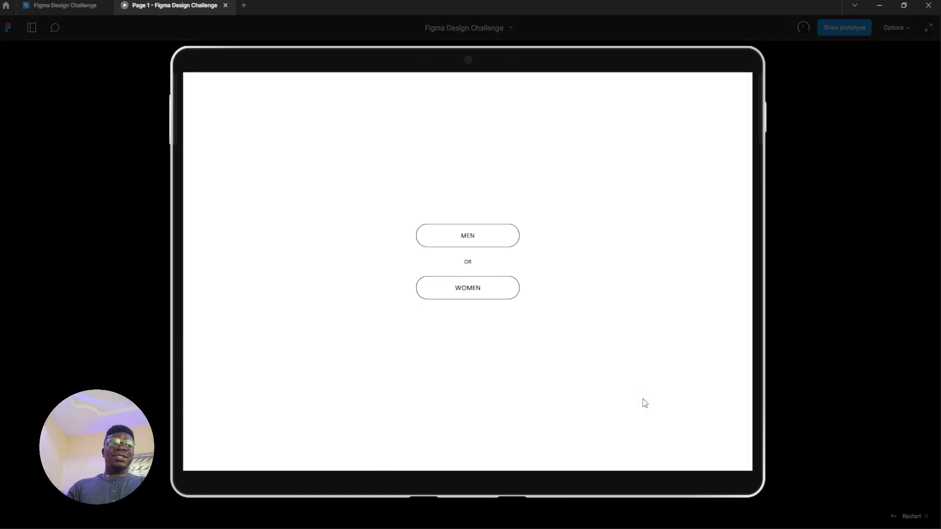
left_click(65, 4)
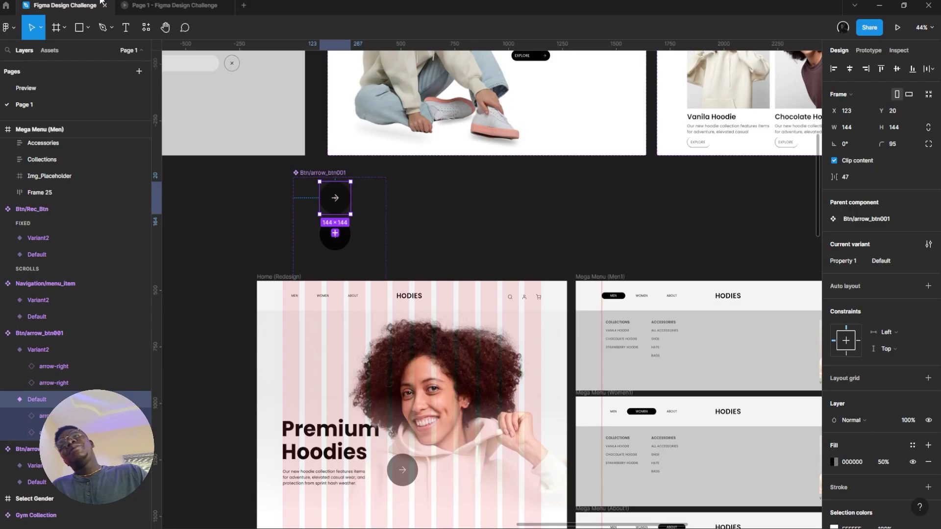
left_click(230, 301)
left_click_drag(230, 301, 433, 233)
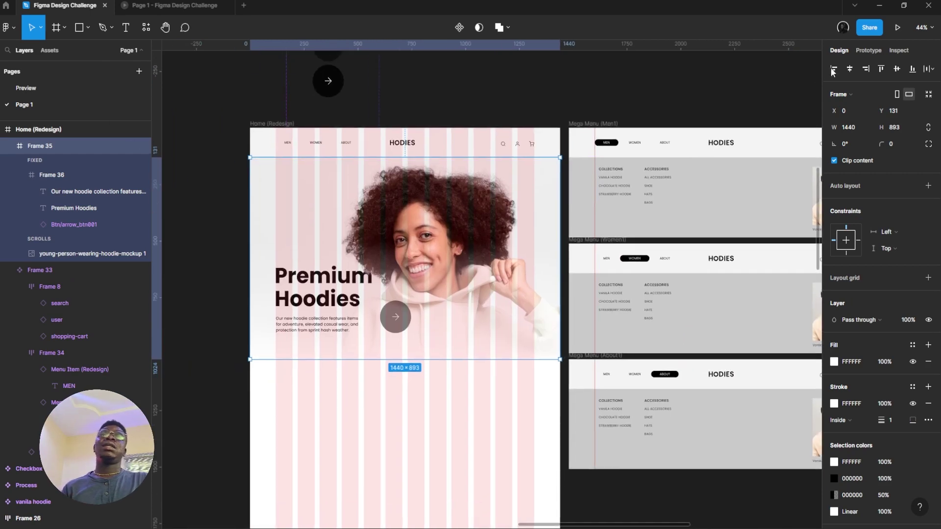
scroll(497, 300, "down", 3)
left_click(172, 5)
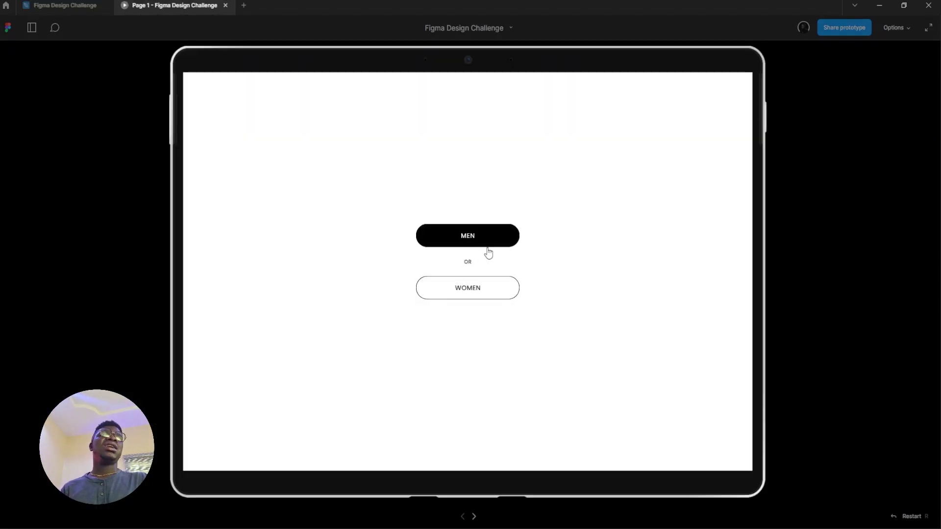
left_click(72, 5)
- Place a test instance of the Menu Item (Redesign) component's Variant2 below the component sets and enlarge it to about 310 × 133
left_click_drag(413, 201, 478, 235)
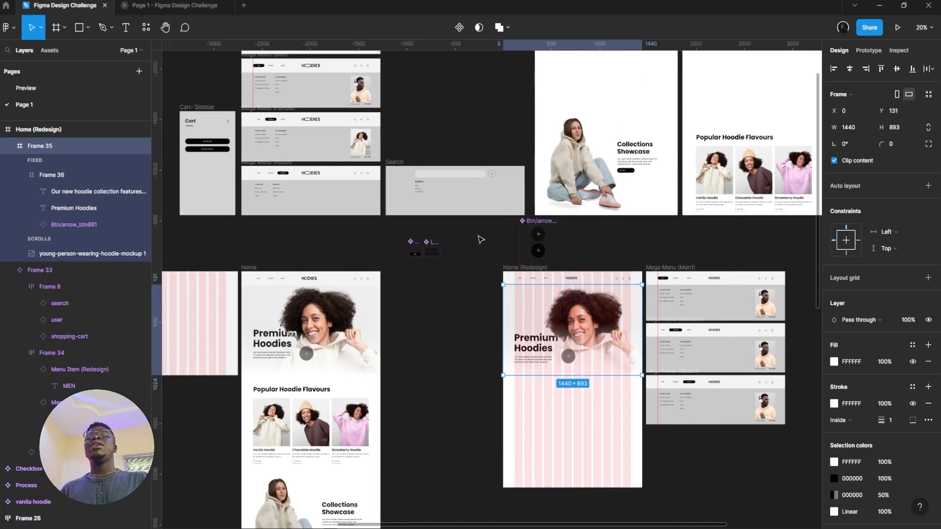
scroll(477, 236, "up", 3)
scroll(367, 270, "up", 5)
left_click(417, 249)
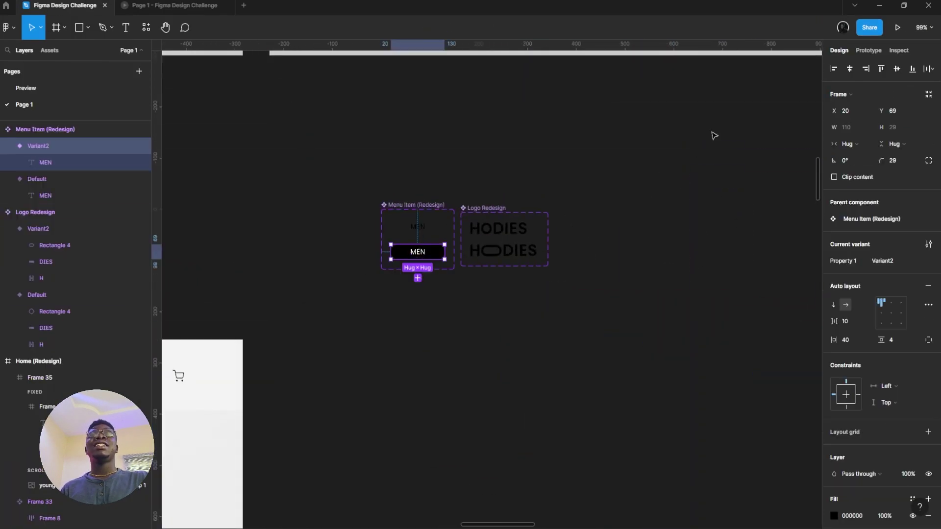
left_click(780, 90)
key("ctrl+f")
left_click(436, 259)
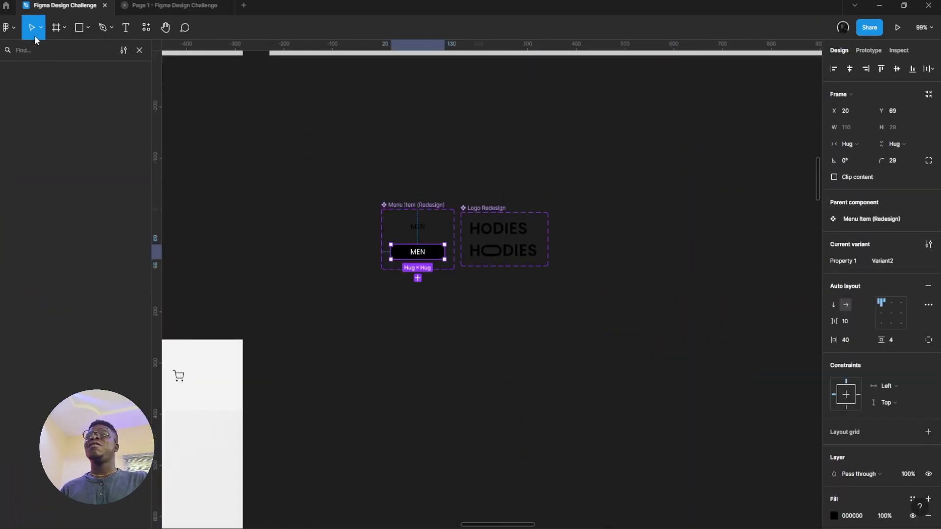
left_click(139, 50)
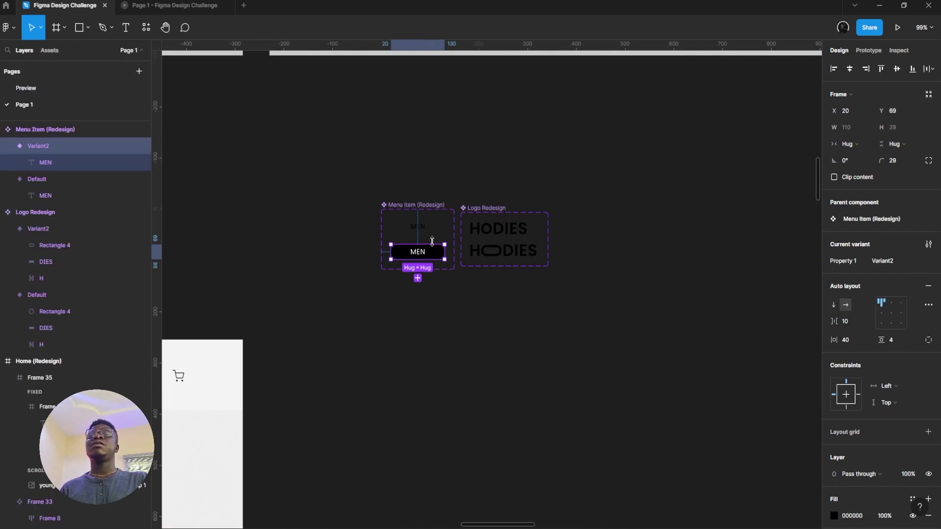
scroll(500, 273, "down", 6)
scroll(471, 466, "up", 3)
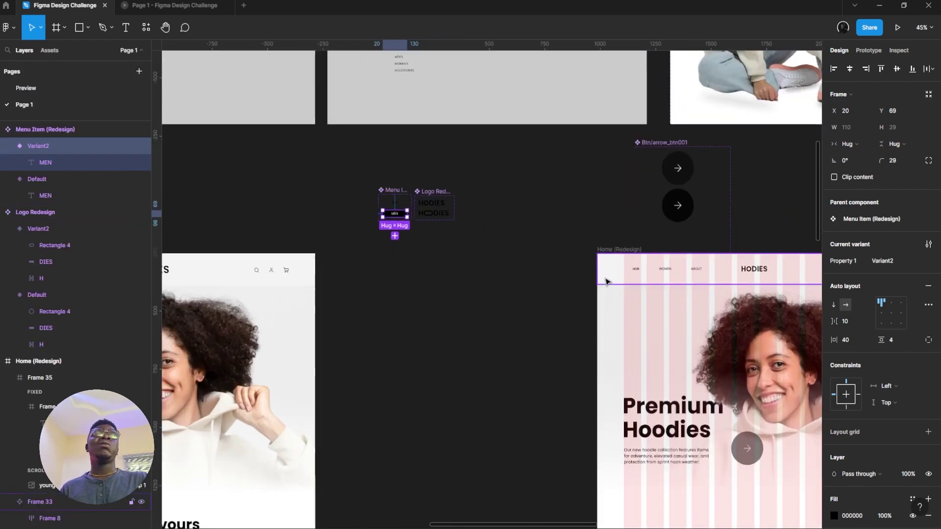
left_click_drag(602, 282, 356, 209)
scroll(210, 143, "up", 3)
left_click_drag(231, 152, 613, 209)
scroll(465, 195, "up", 3)
scroll(485, 191, "down", 1)
scroll(487, 189, "up", 1)
left_click_drag(510, 199, 661, 329)
scroll(563, 282, "up", 3)
scroll(562, 281, "up", 4)
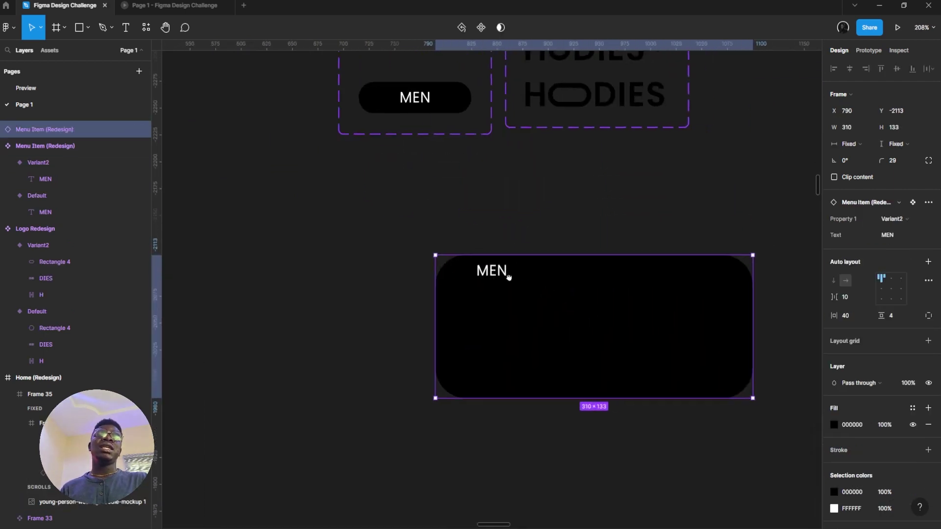
- Centre the auto layout alignment of both the Default and Variant2 variants of the Menu Item (Redesign) component
scroll(403, 148, "up", 3)
left_click(422, 229)
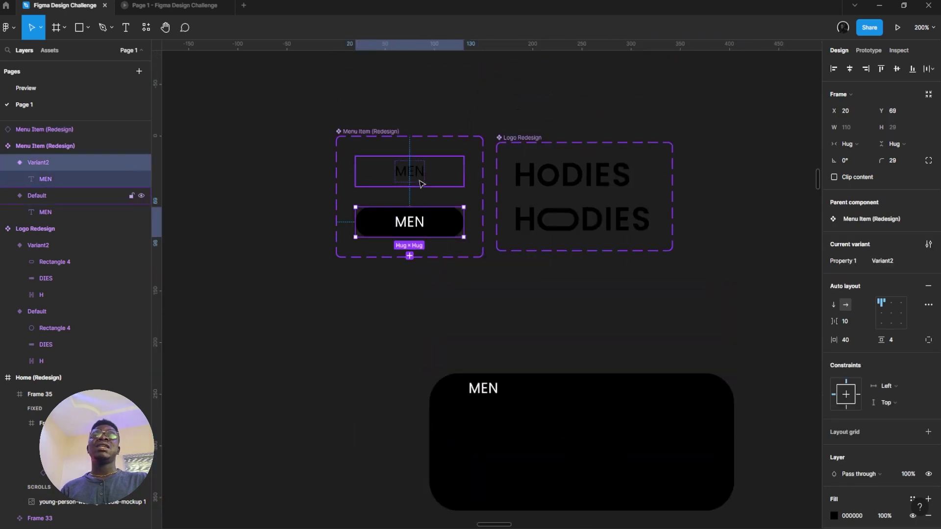
left_click(420, 183, "shift")
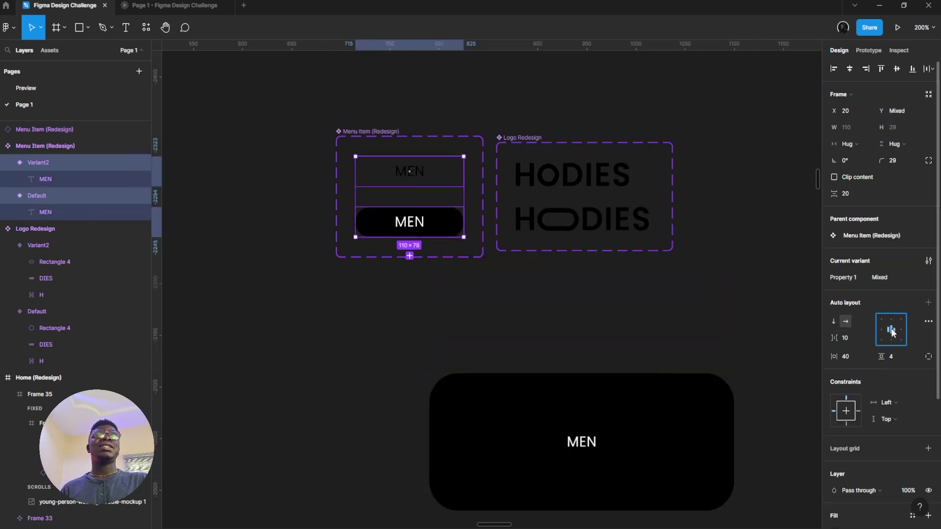
left_click_drag(715, 333, 578, 209)
- Resize the test menu item instance to 310 × 151 to check its text alignment, and delete it
left_click(481, 302)
left_click_drag(456, 252, 473, 241)
scroll(478, 285, "down", 5)
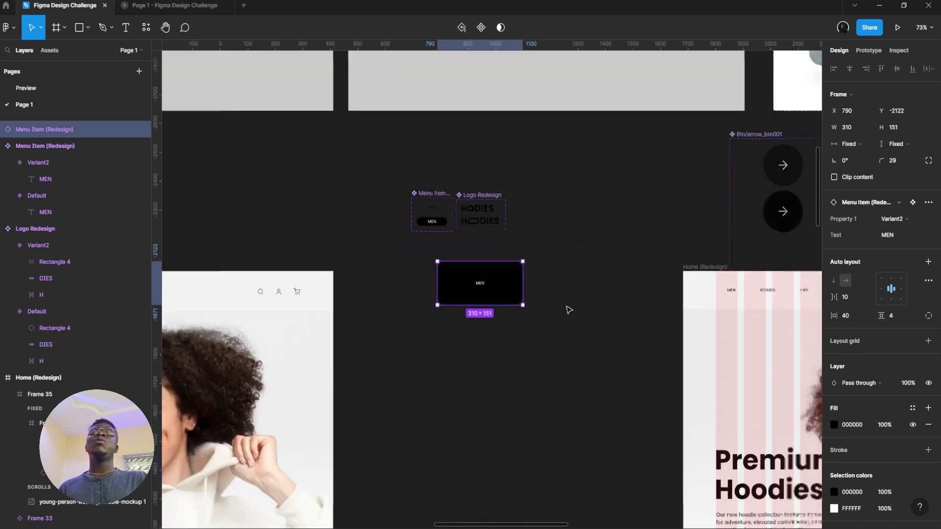
left_click(449, 224)
left_click(427, 221)
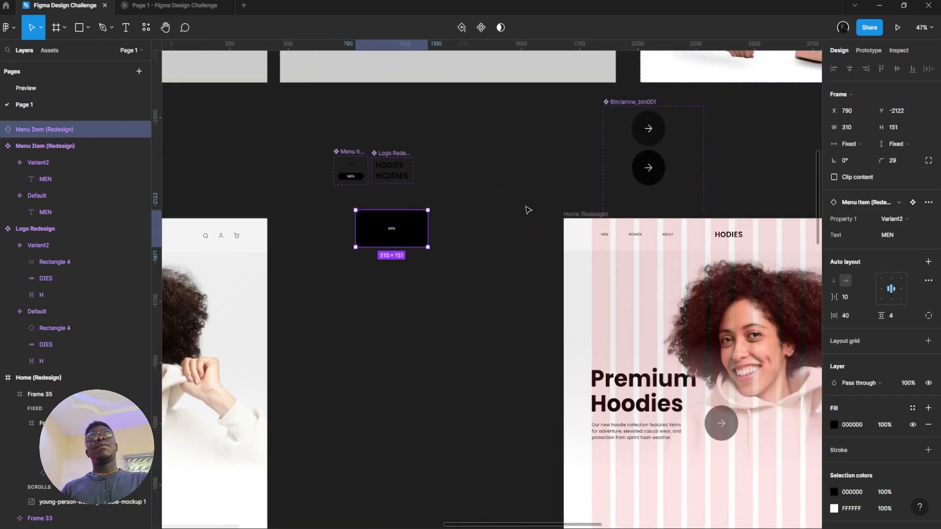
key("Delete")
- Check the MEN button's hover effect on the start screen in the prototype preview
left_click_drag(542, 250, 469, 202)
left_click(160, 4)
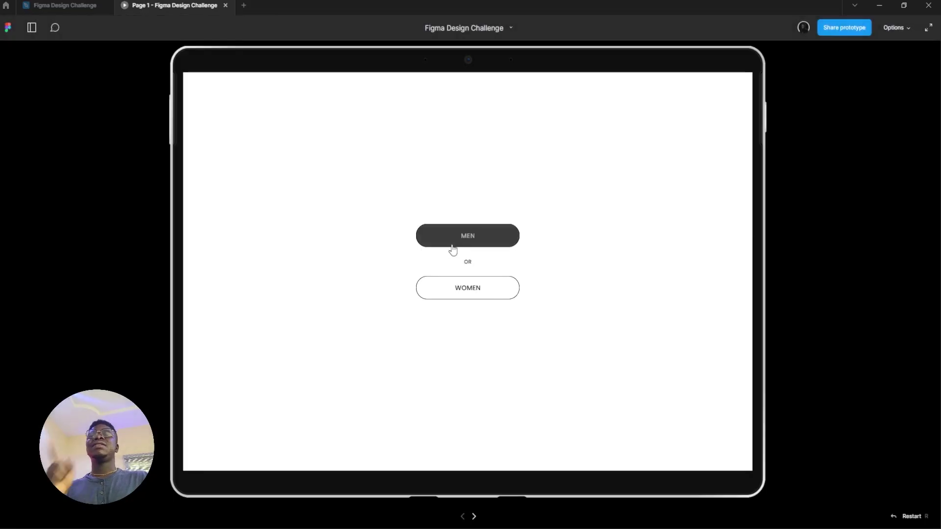
left_click(89, 5)
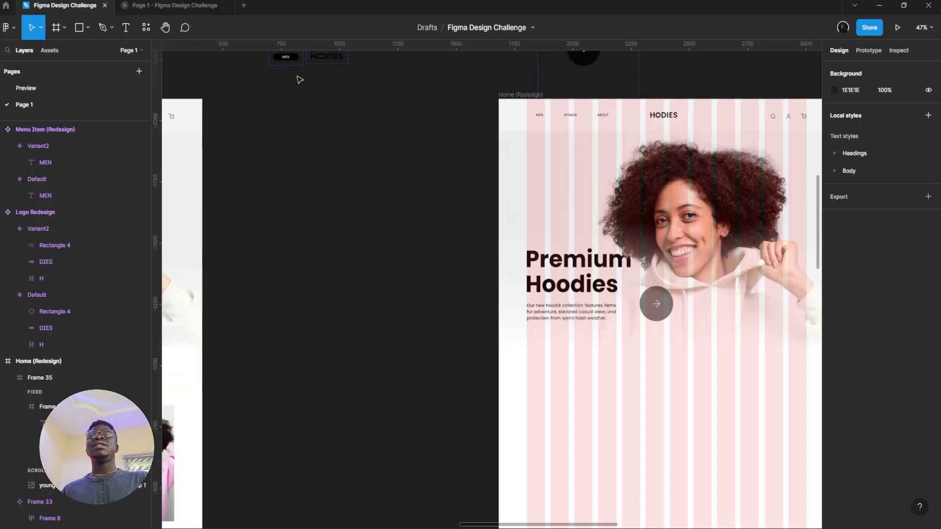
- Place a Default Menu Item (Redesign) instance in the Home (Redesign) hero and give it a 000000 stroke
scroll(338, 137, "up", 3)
scroll(343, 147, "left", 2)
left_click(336, 142)
left_click_drag(336, 143, 610, 302)
scroll(610, 302, "up", 3)
scroll(620, 304, "up", 4)
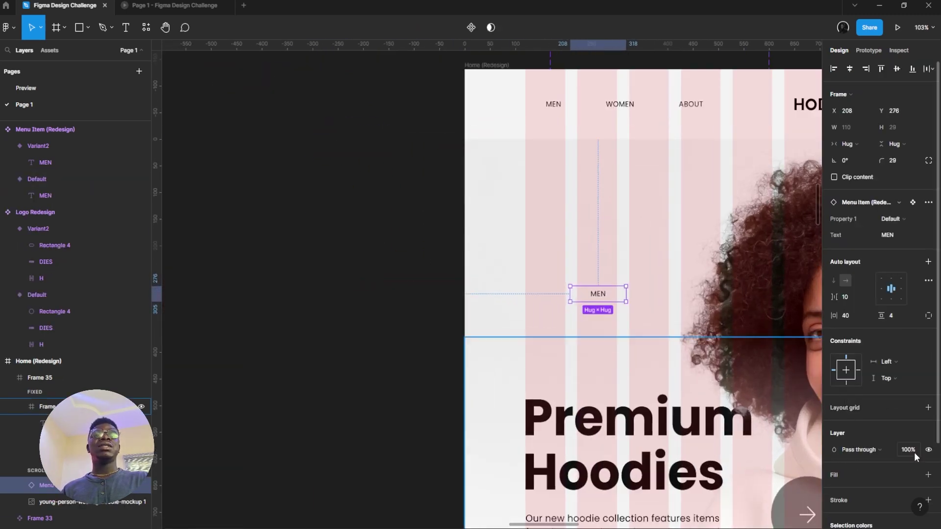
scroll(632, 241, "down", 2)
- Preview the redesigned hero section and test the outlined MEN button's hover animation
left_click(209, 4)
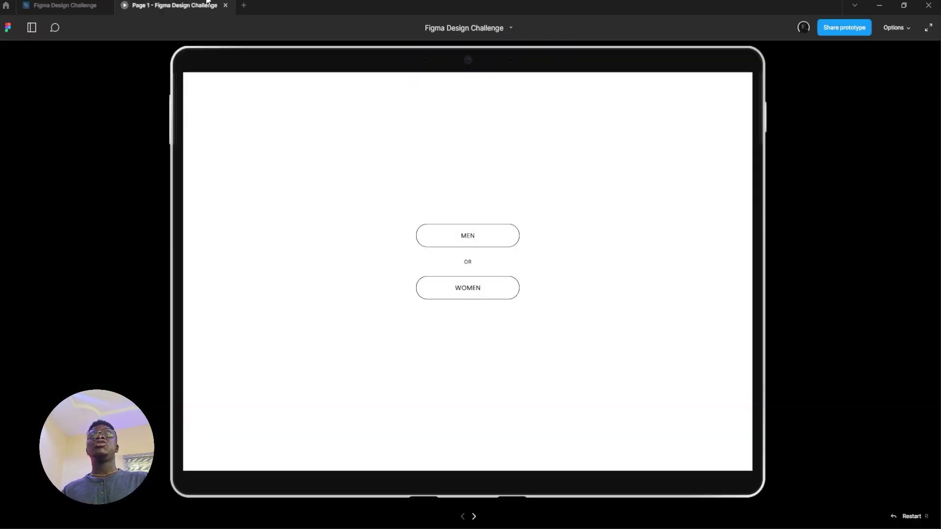
left_click(88, 4)
left_click(137, 4)
left_click(99, 4)
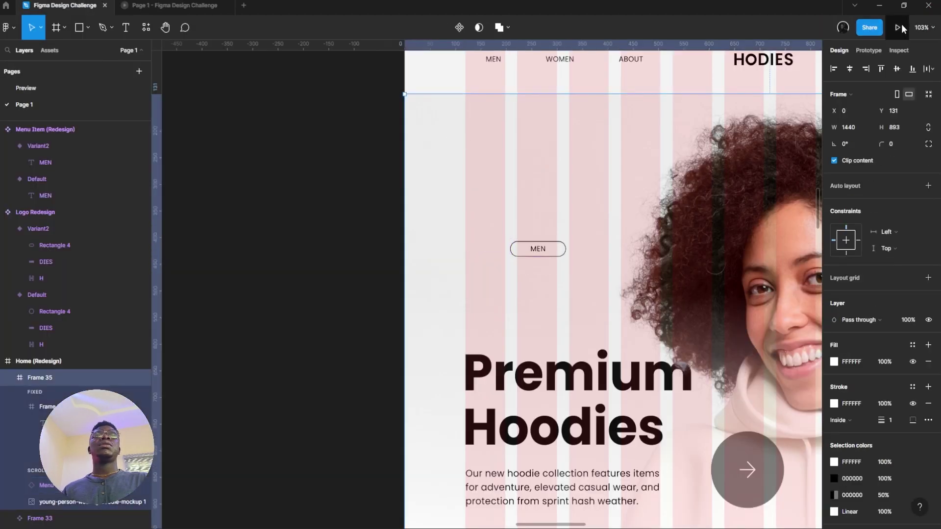
left_click(900, 27)
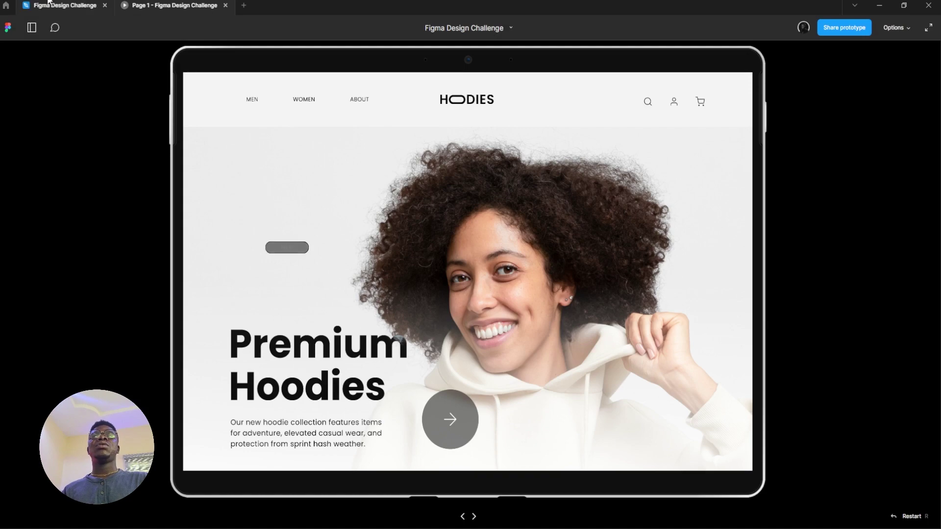
- Enlarge the hero's MEN button instance to 239 × 66 and test its hover in the prototype preview
left_click(58, 3)
left_click(566, 252)
left_click_drag(567, 258, 633, 258)
left_click(169, 5)
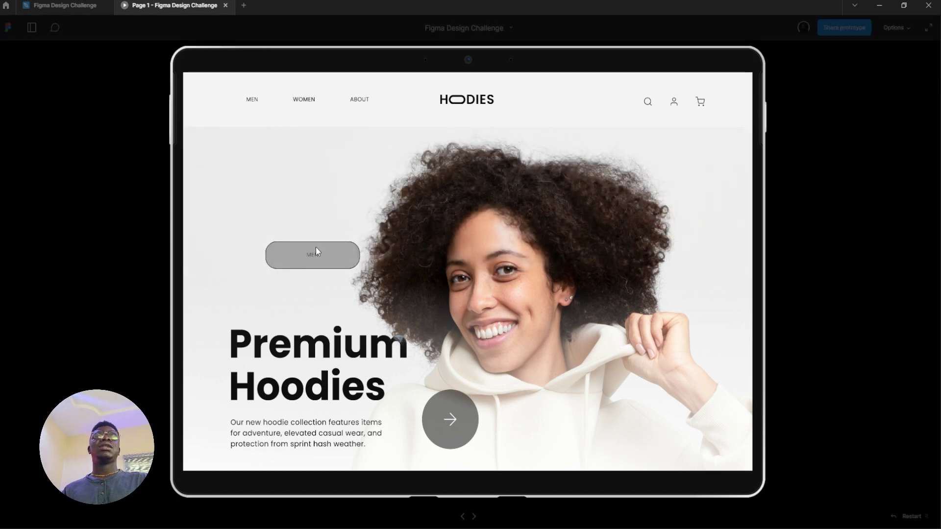
- Set the corner radius of the hero's MEN button to 49 and test it in the prototype preview
left_click(64, 5)
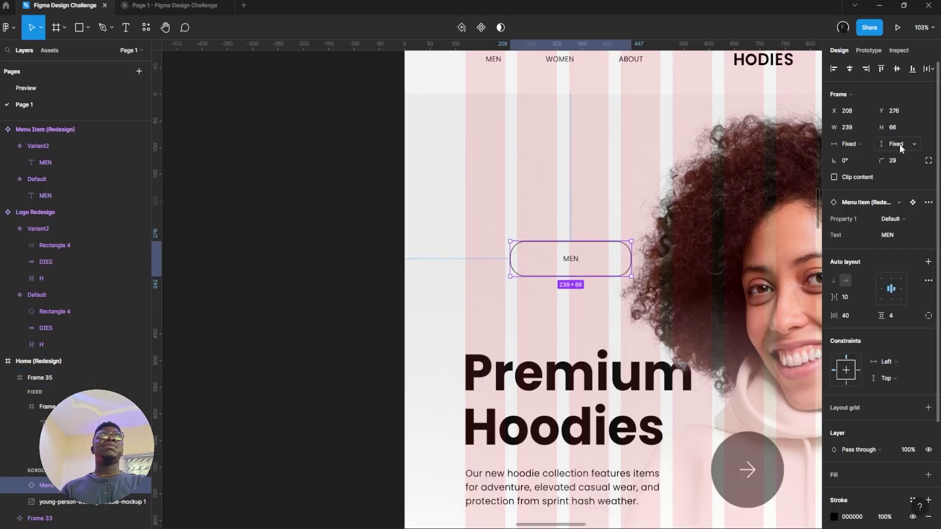
left_click_drag(885, 159, 135, 181)
left_click(206, 4)
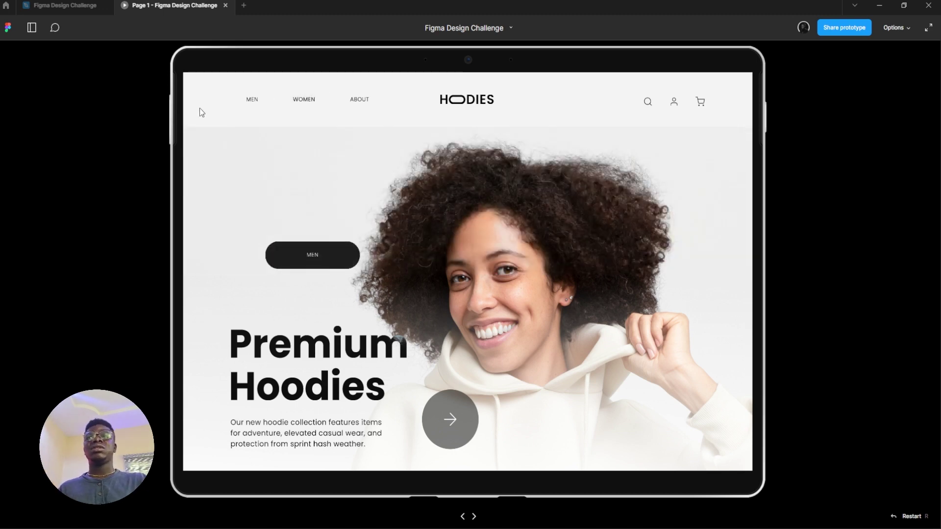
- Remove the test MEN button from the redesigned hero section
left_click(4, 4)
left_click(47, 4)
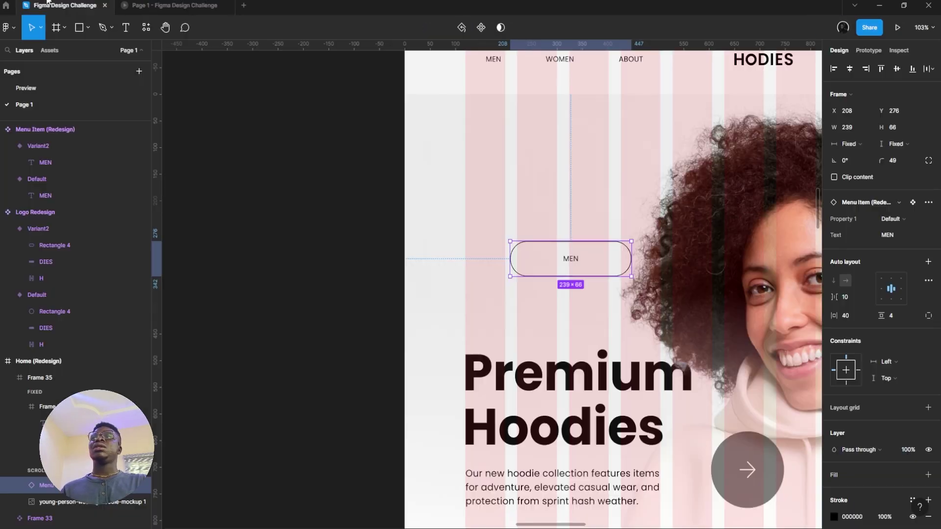
key("Escape")
left_click(582, 273)
- Extend the Home (Redesign) frame downwards to make room for more sections below the hero
scroll(593, 265, "down", 5)
scroll(437, 268, "up", 3)
scroll(437, 267, "down", 5)
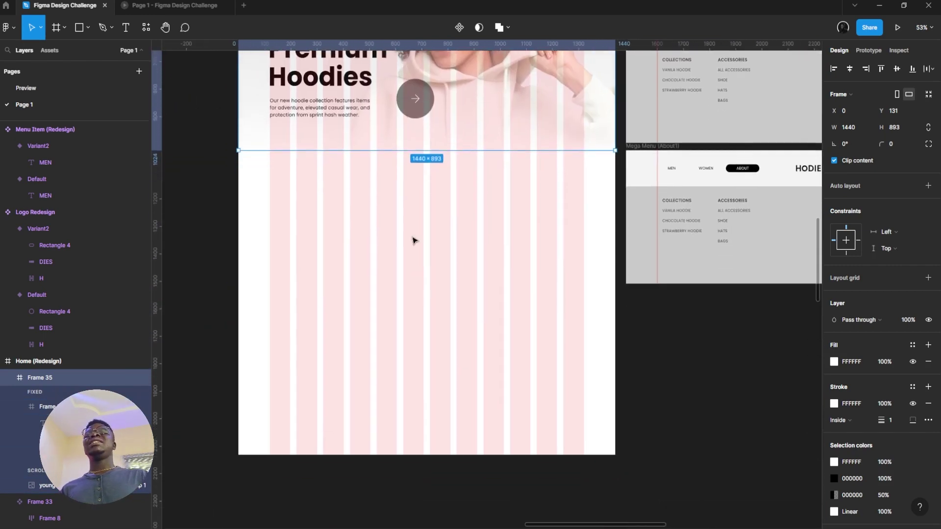
right_click(401, 274)
scroll(392, 270, "down", 3)
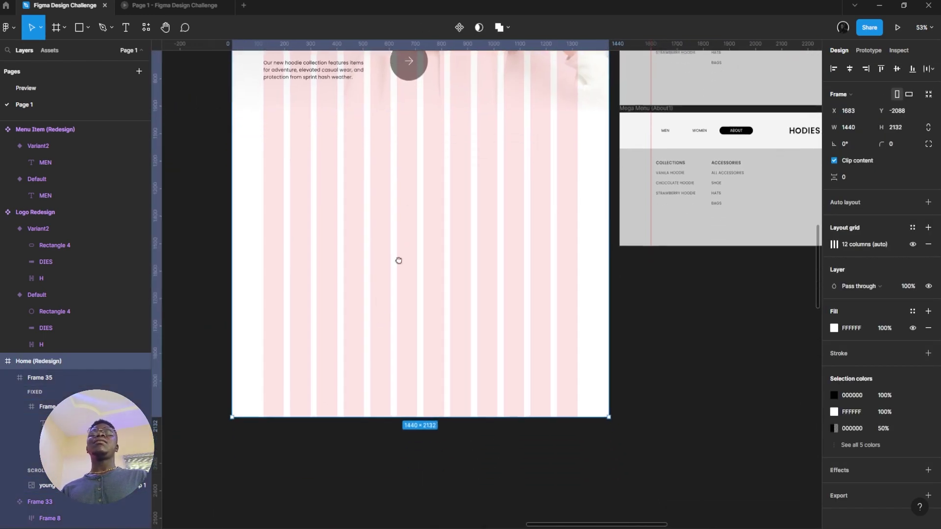
scroll(422, 353, "down", 4)
left_click_drag(425, 368, 433, 513)
- Examine the Collection Banner section of the Home frame and compare it with the Home (Redesign) frame
scroll(417, 343, "down", 1)
left_click_drag(408, 323, 573, 109)
left_click(291, 318)
left_click_drag(330, 324, 369, 338)
scroll(544, 137, "up", 3)
left_click_drag(545, 142, 433, 389)
scroll(482, 281, "up", 1)
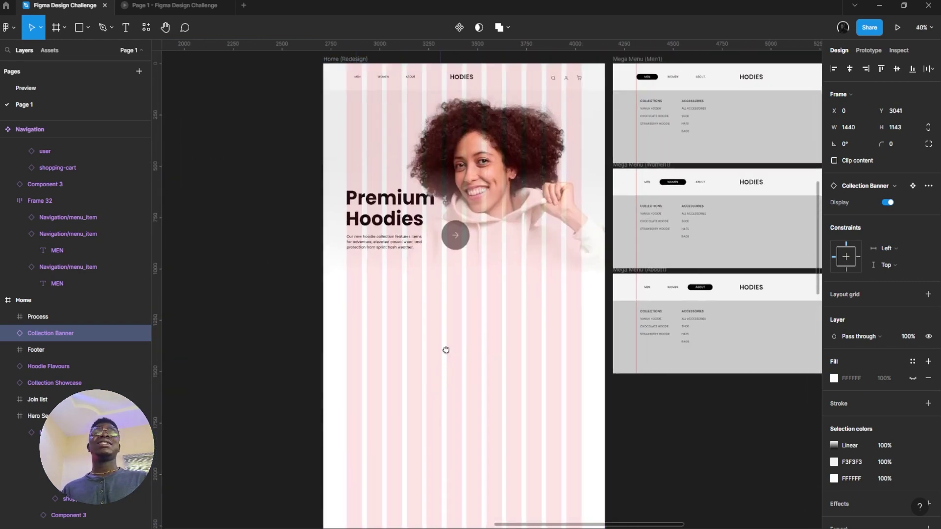
left_click_drag(451, 353, 400, 385)
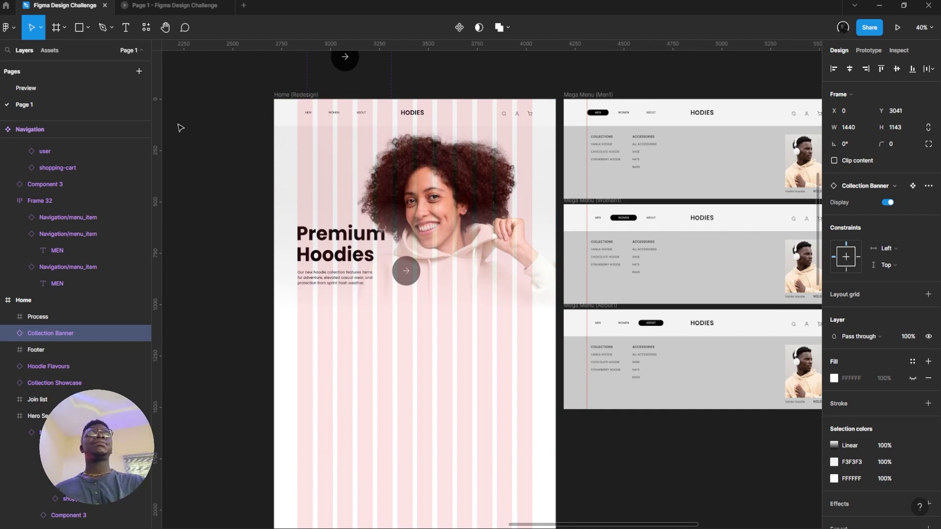
left_click_drag(236, 164, 363, 53)
scroll(364, 55, "down", 3)
left_click_drag(388, 105, 376, 164)
- Examine the Home frame's Hoodie Flavours section alongside the Collection Showcase, Hoodie Flavours and Collection Banner main components
left_click_drag(188, 290, 554, 203)
left_click(246, 242)
scroll(240, 230, "left", 5)
scroll(236, 220, "right", 4)
key("ctrl+z")
scroll(548, 139, "down", 6)
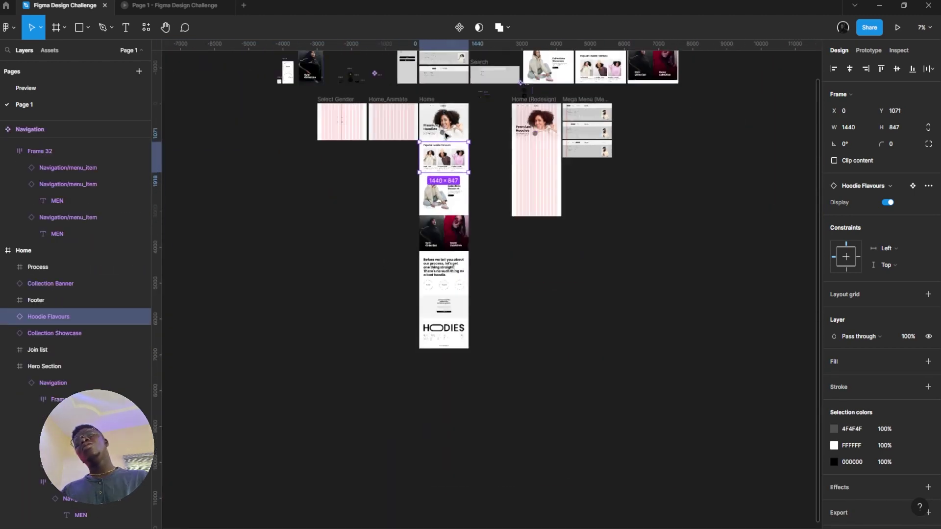
scroll(446, 133, "up", 1)
left_click_drag(446, 134, 485, 401)
scroll(487, 338, "up", 4)
left_click_drag(525, 269, 170, 226)
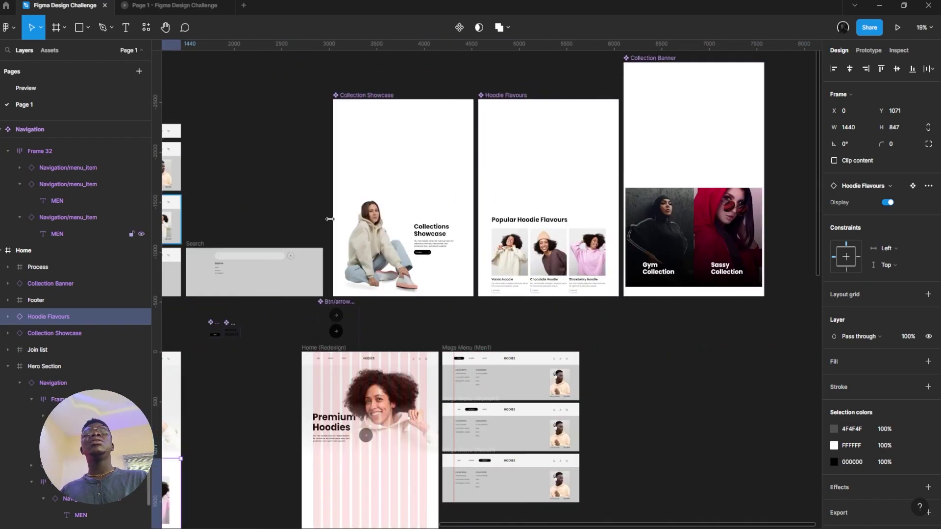
left_click_drag(393, 220, 408, 226)
scroll(422, 218, "up", 4)
scroll(477, 201, "down", 4)
scroll(469, 207, "left", 4)
scroll(470, 208, "down", 2)
scroll(470, 207, "up", 2)
scroll(505, 204, "down", 2)
scroll(504, 204, "left", 2)
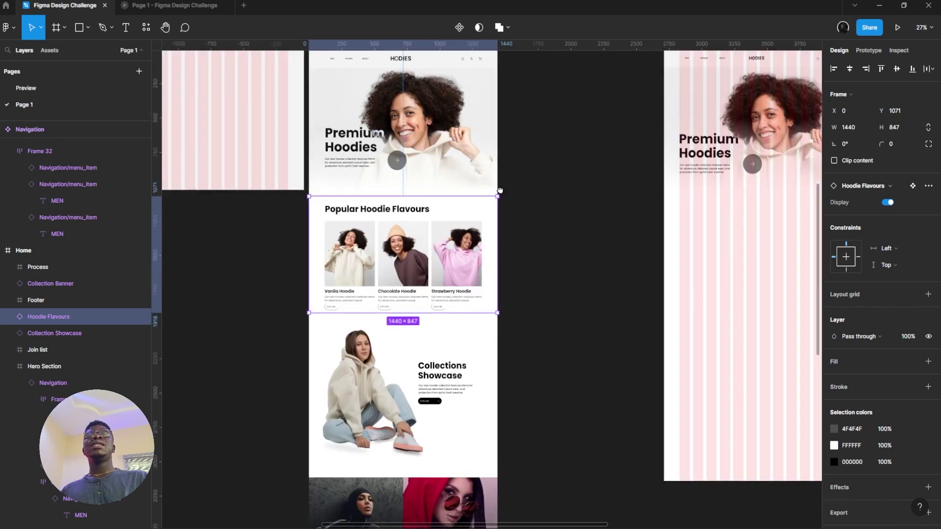
- Switch the Hoodie Flavours instance's Display property off and on to test its effect on the Home frame
left_click_drag(570, 167, 503, 191)
scroll(503, 191, "up", 1)
left_click(887, 202)
left_click(887, 202)
scroll(605, 242, "down", 1)
left_click_drag(604, 242, 431, 411)
scroll(343, 338, "down", 3)
left_click_drag(387, 256, 695, 109)
left_click_drag(341, 291, 637, 233)
scroll(641, 232, "up", 3)
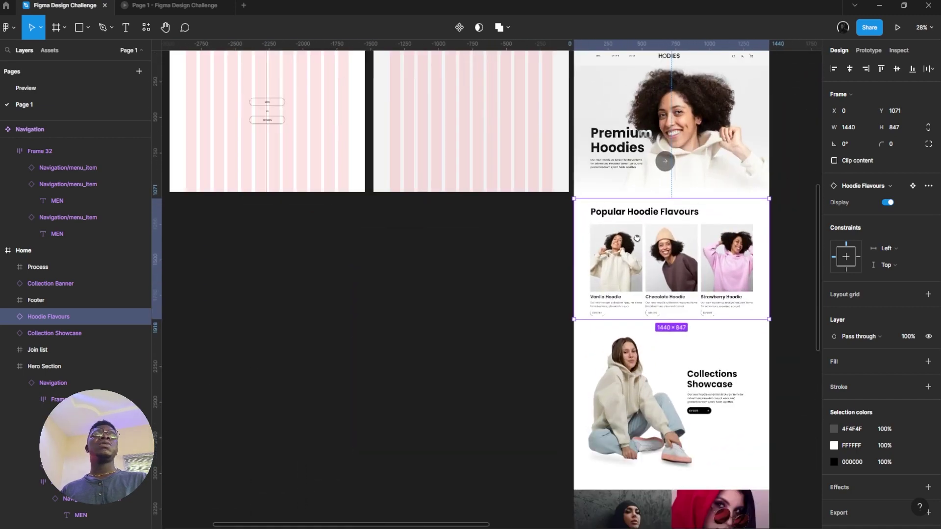
left_click_drag(798, 249, 636, 299)
left_click(887, 203)
left_click(887, 203)
- Remove the Display property from the Collection Showcase component set
left_click_drag(672, 272, 249, 349)
scroll(429, 263, "down", 3)
scroll(429, 265, "up", 5)
scroll(441, 235, "up", 3)
scroll(298, 130, "up", 3)
scroll(298, 130, "left", 2)
left_click(321, 154)
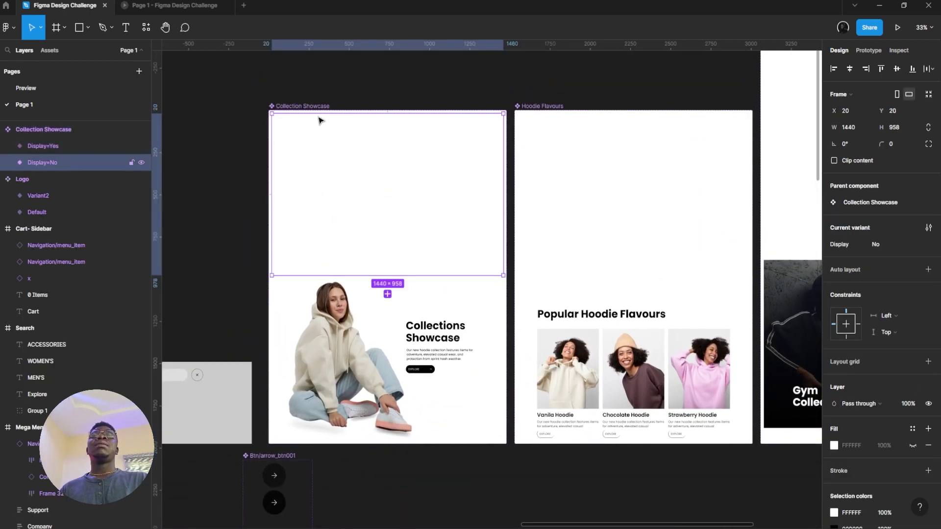
left_click(313, 106)
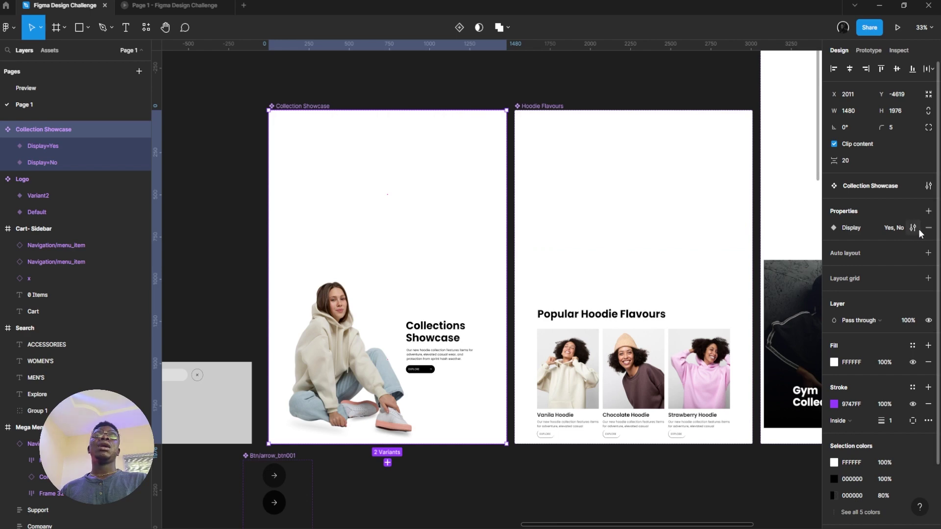
left_click(925, 228)
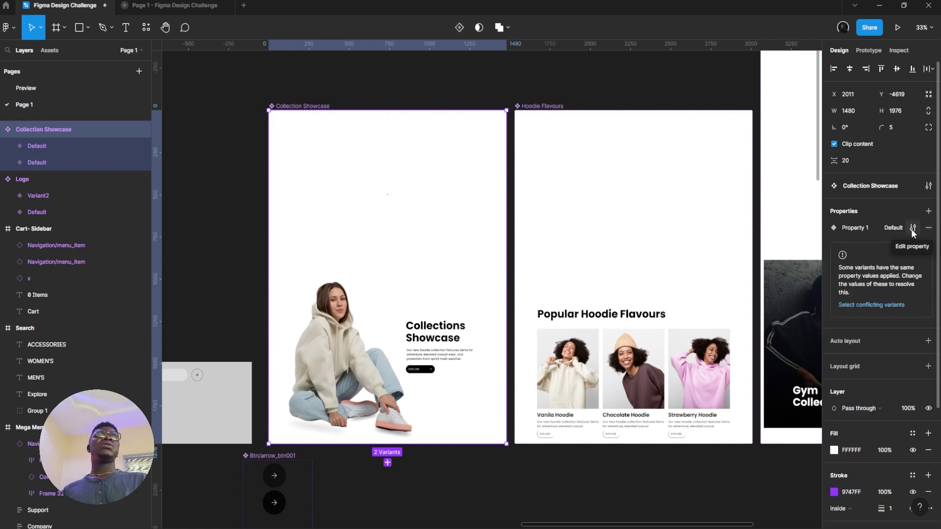
- Inspect the conflicting Default variants of the Collection Showcase component set and select the whole set
left_click(876, 304)
left_click(438, 270)
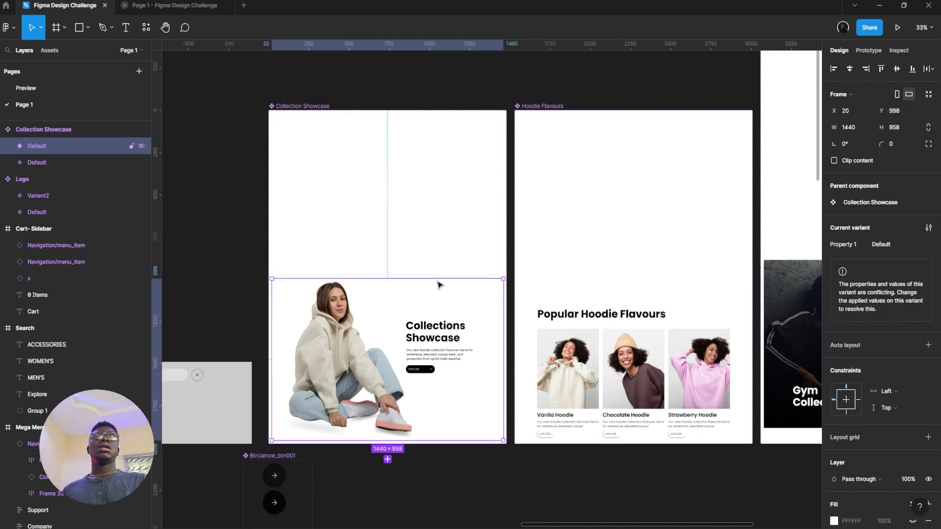
left_click(920, 246)
left_click(468, 244)
left_click(465, 306)
left_click(355, 162)
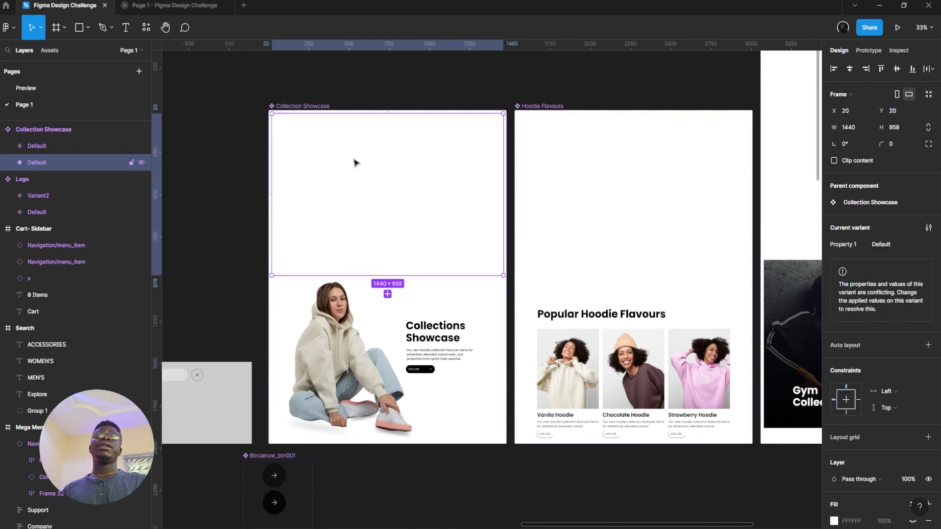
key("Escape")
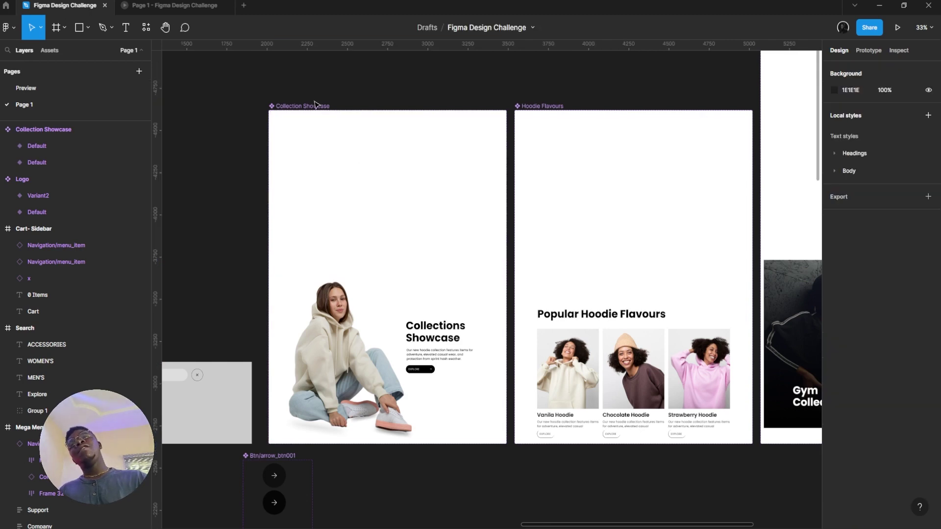
left_click(318, 106)
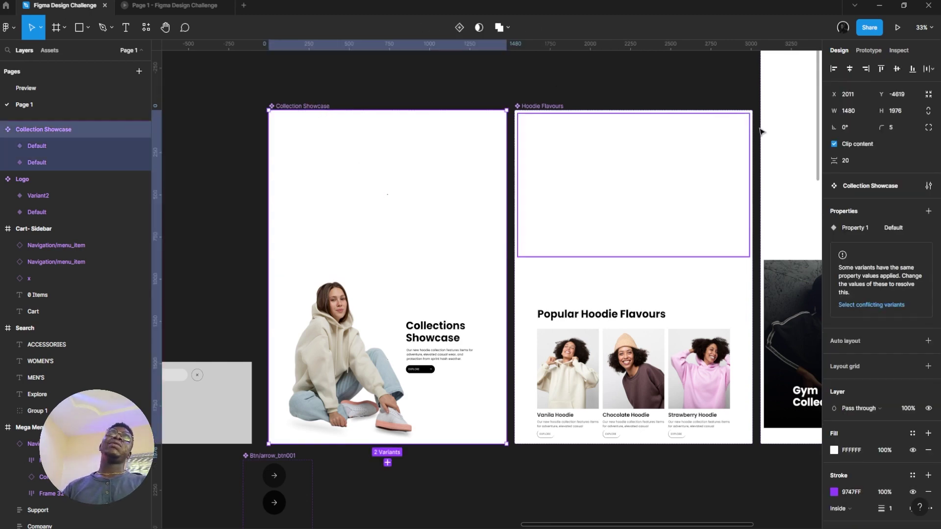
- Add a variant property named Display with the value No to the Collection Showcase component set
left_click(928, 213)
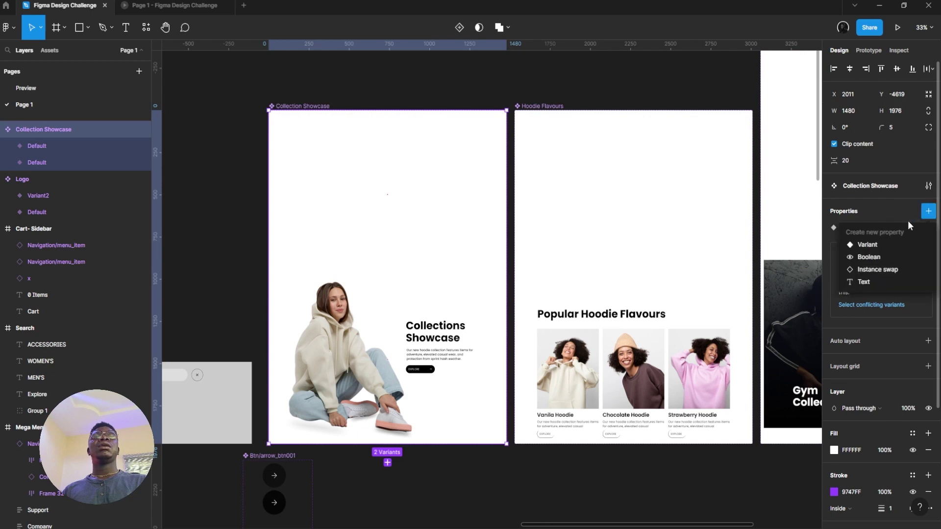
left_click(877, 246)
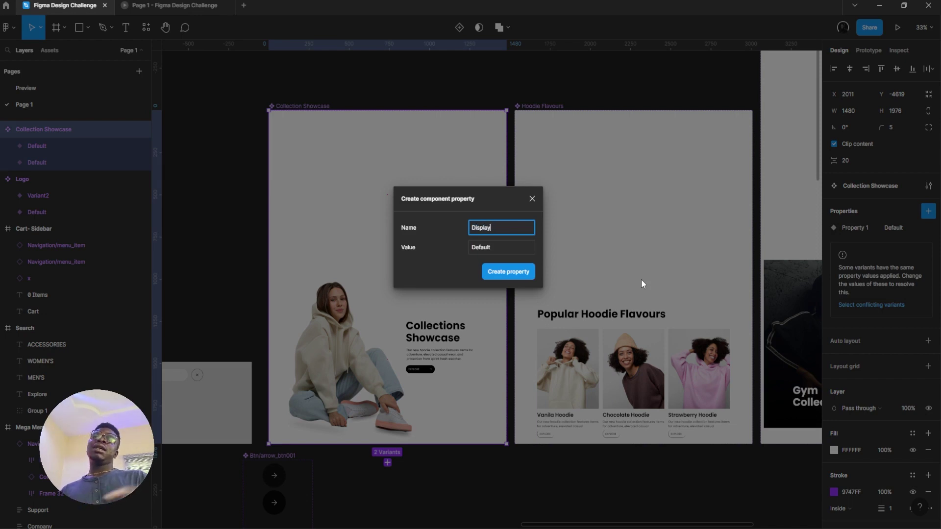
key("Tab")
type("No")
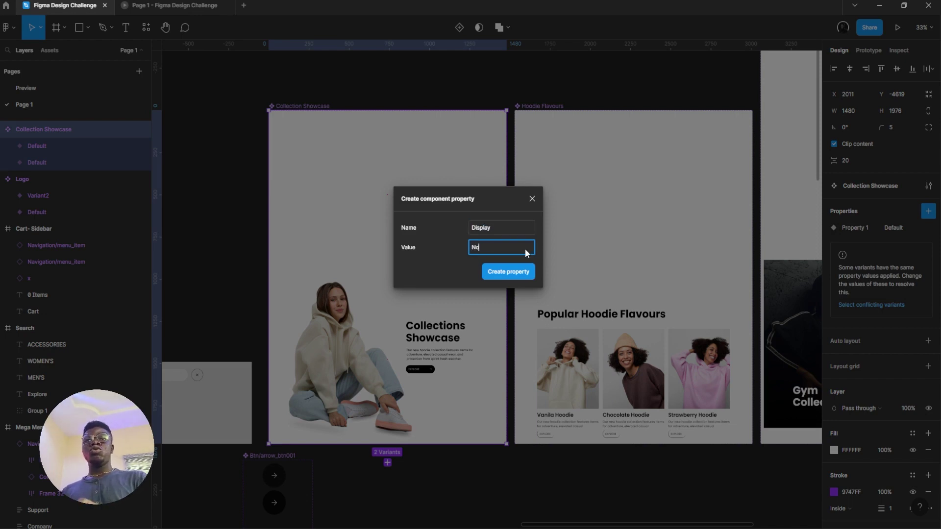
key("Return")
- Set the Display value of the variant showing the seated model and Collections Showcase text to Yes
left_click(401, 217)
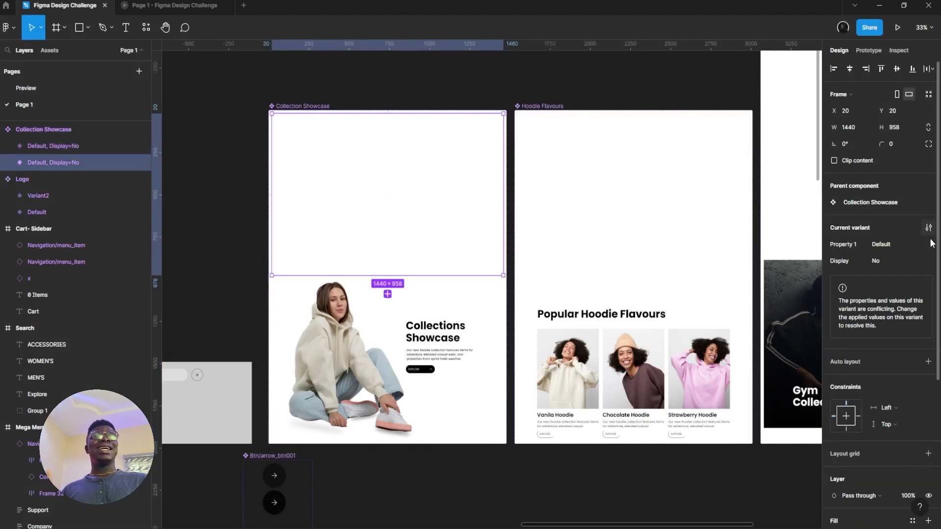
left_click(448, 323)
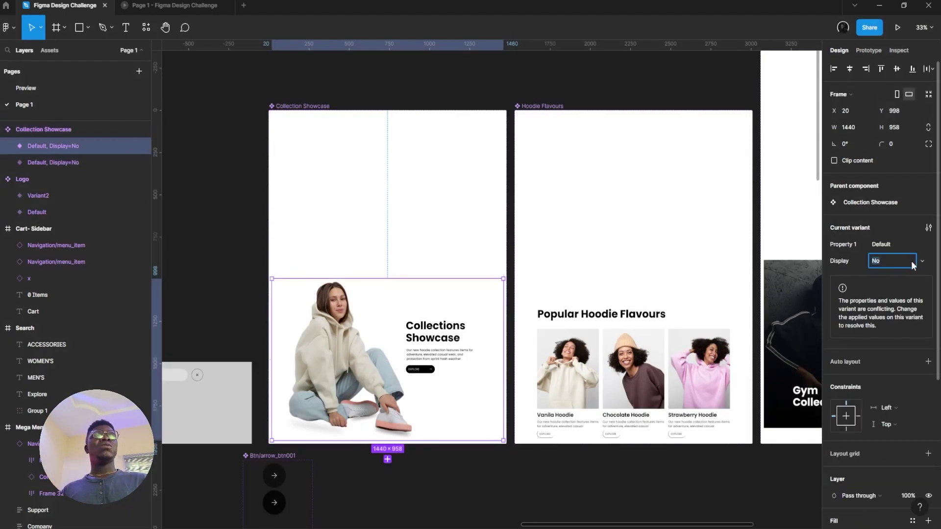
left_click(906, 282)
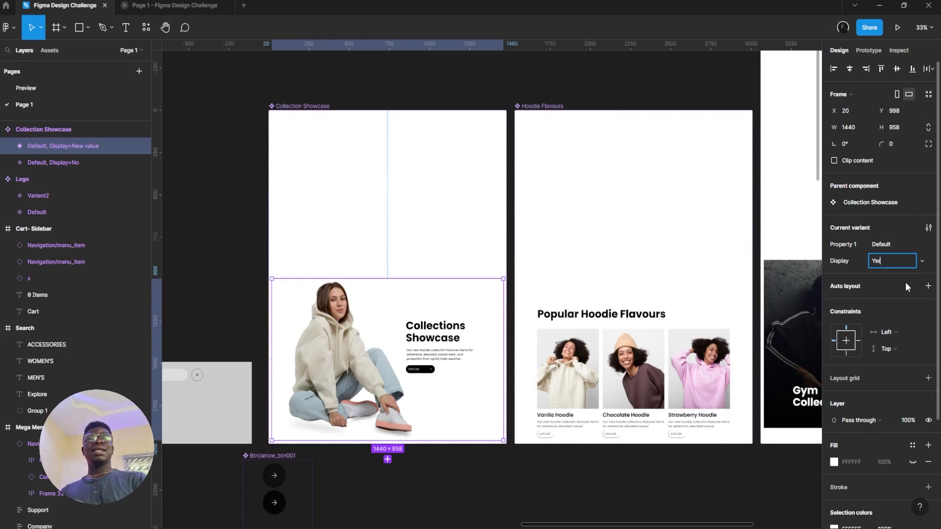
type("Yee")
key("BackSpace")
type("s")
key("Return")
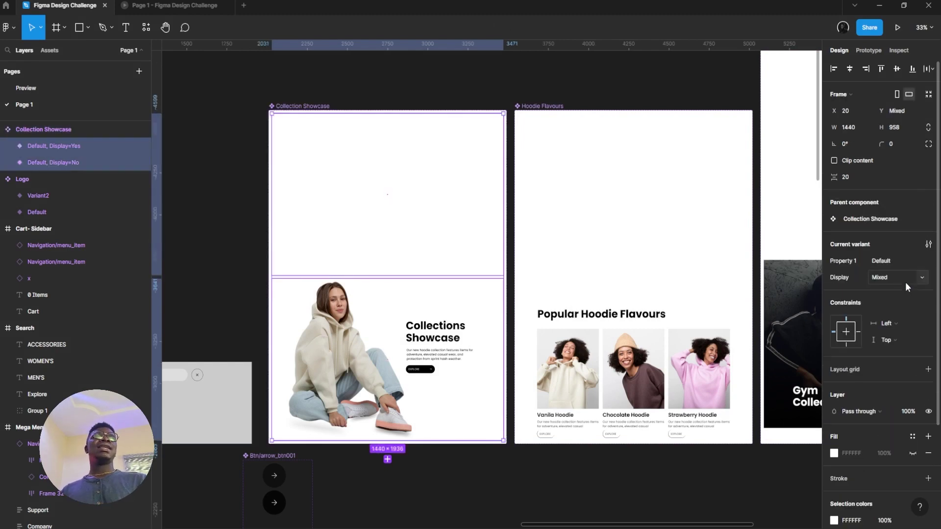
- Remove Property 1 from the Collection Showcase component set and check the Display value of both variants
left_click(486, 306)
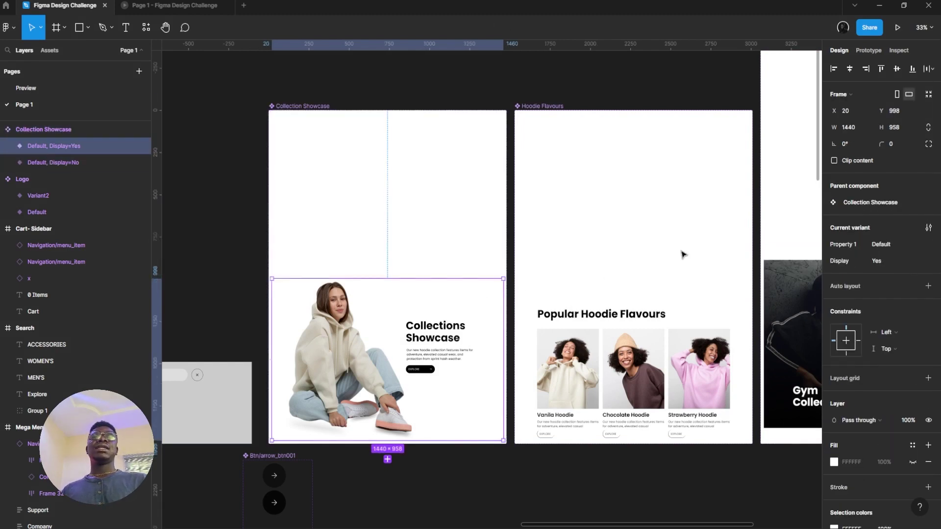
left_click(346, 89)
left_click(322, 106)
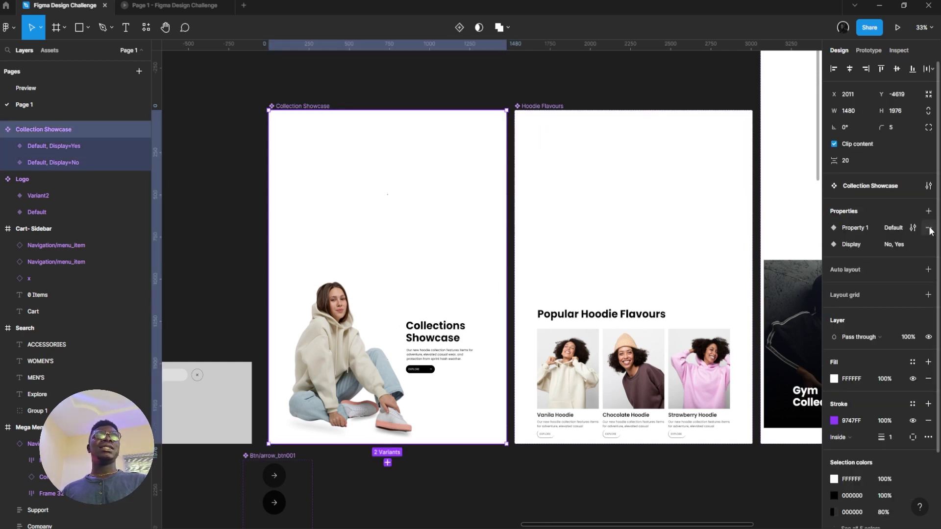
left_click(928, 228)
left_click(441, 224)
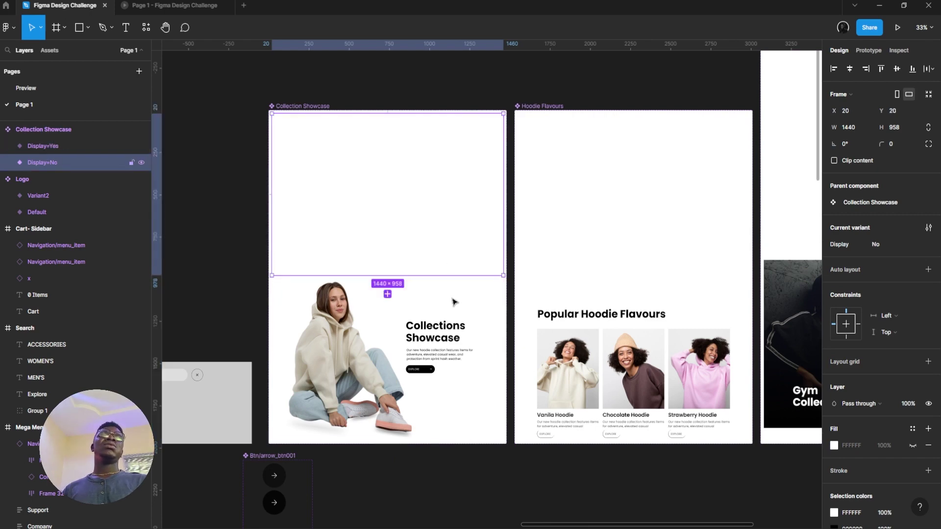
left_click(454, 300)
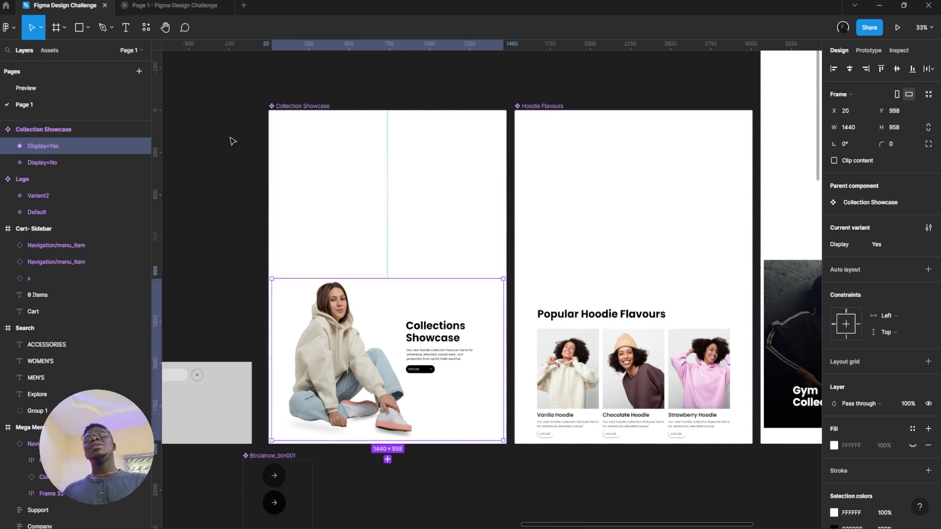
- Place an instance of Collection Showcase's Display=No variant below the hero in Home (Redesign), centred horizontally at about Y 1243
left_click_drag(316, 458, 549, 208)
scroll(544, 172, "down", 3)
left_click_drag(439, 368, 409, 314)
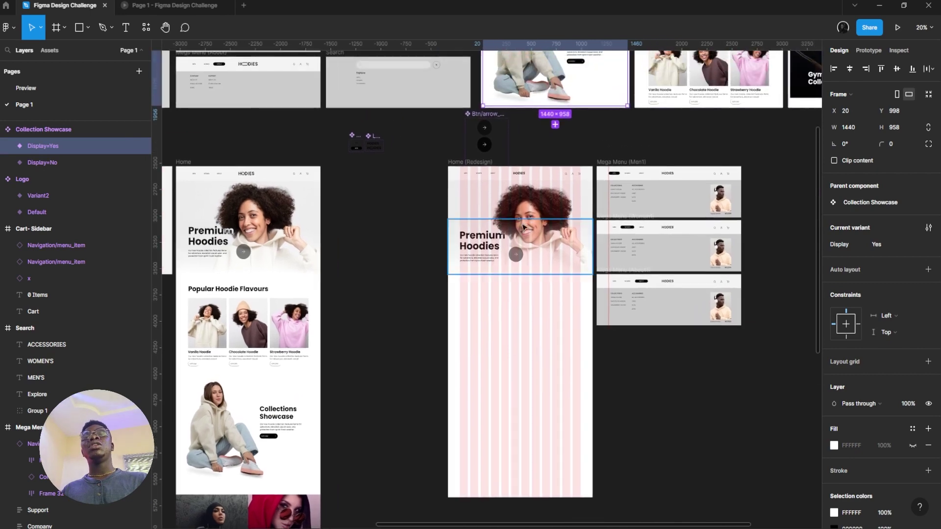
scroll(523, 227, "up", 4)
scroll(527, 170, "right", 3)
left_click_drag(490, 88, 443, 475, "alt")
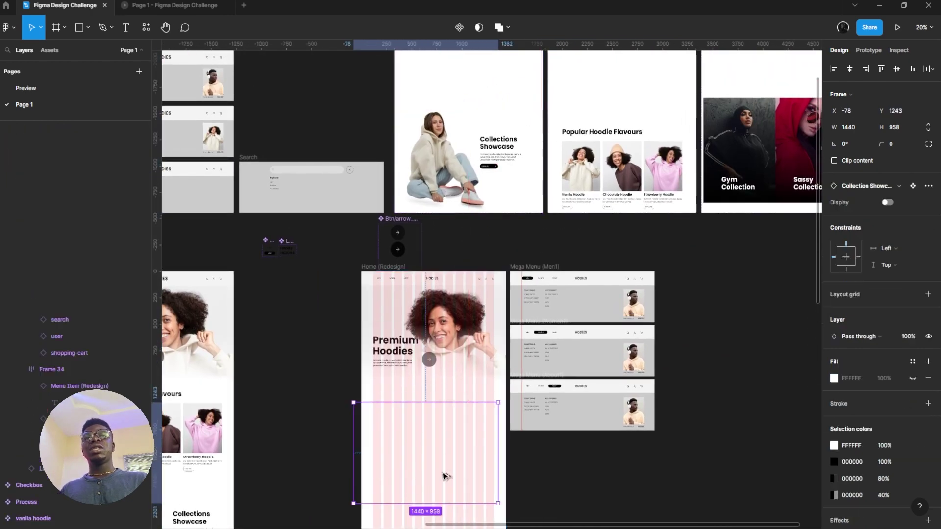
scroll(513, 250, "down", 4)
scroll(512, 240, "up", 3)
left_click(851, 68)
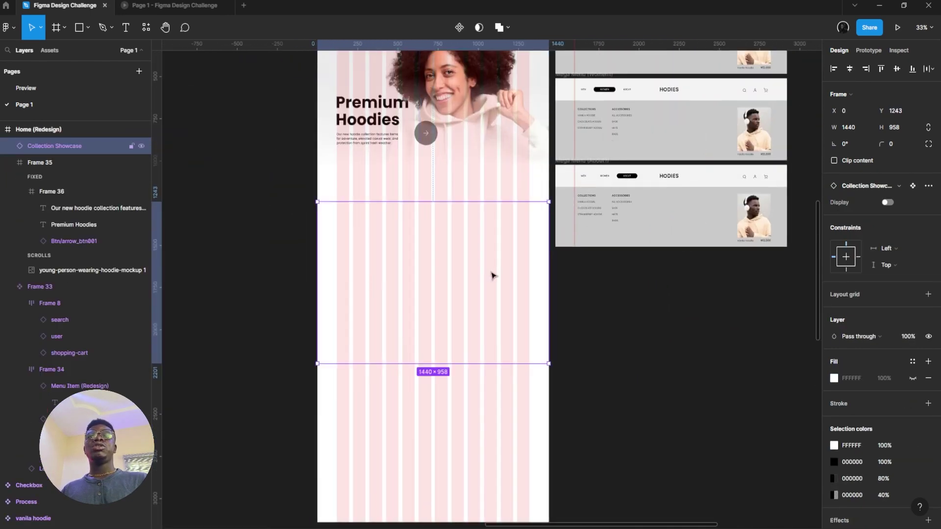
- Switch the new Collection Showcase instance's Display property on and off to test it
left_click(887, 203)
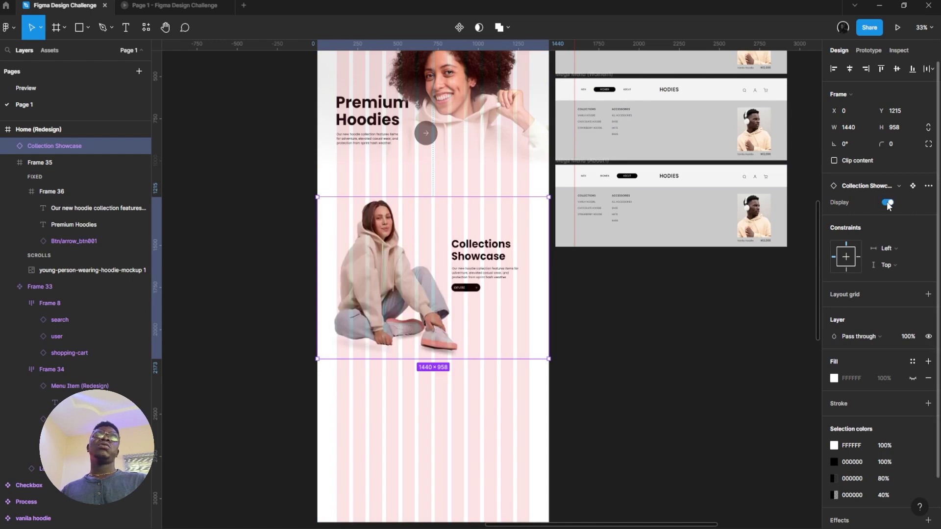
left_click(887, 203)
- Compare the Display=No and Display=Yes variants in the Collection Showcase component set
scroll(490, 206, "up", 5)
scroll(490, 211, "down", 3)
scroll(488, 191, "up", 3)
scroll(477, 186, "up", 2)
left_click(468, 183)
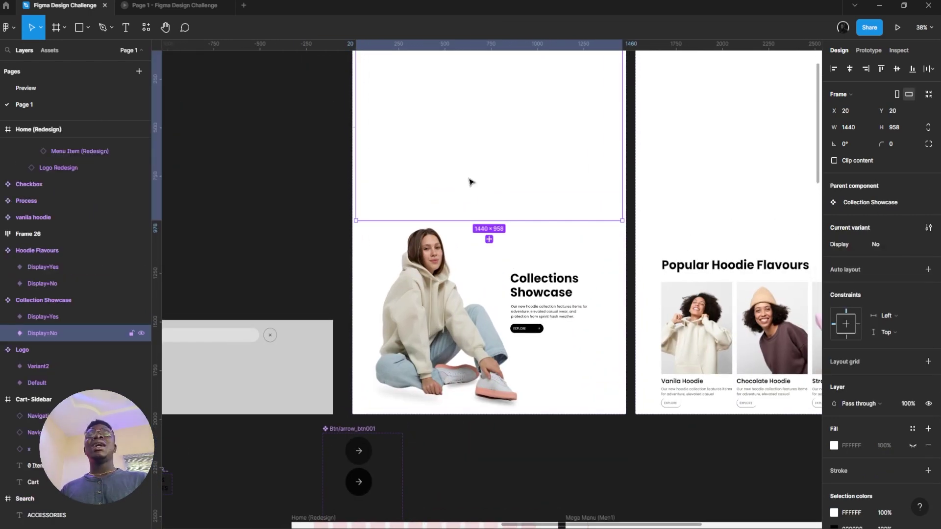
left_click_drag(500, 187, 469, 230)
left_click(481, 293)
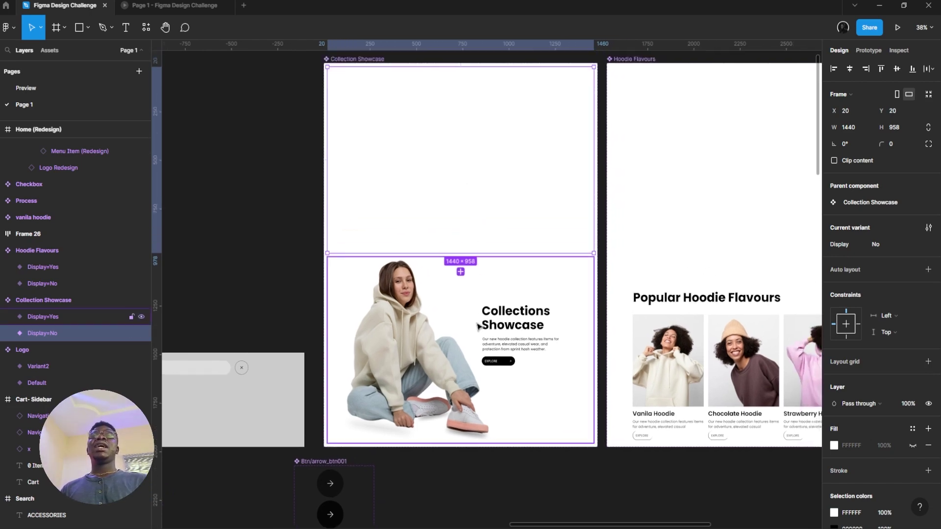
scroll(500, 338, "up", 2)
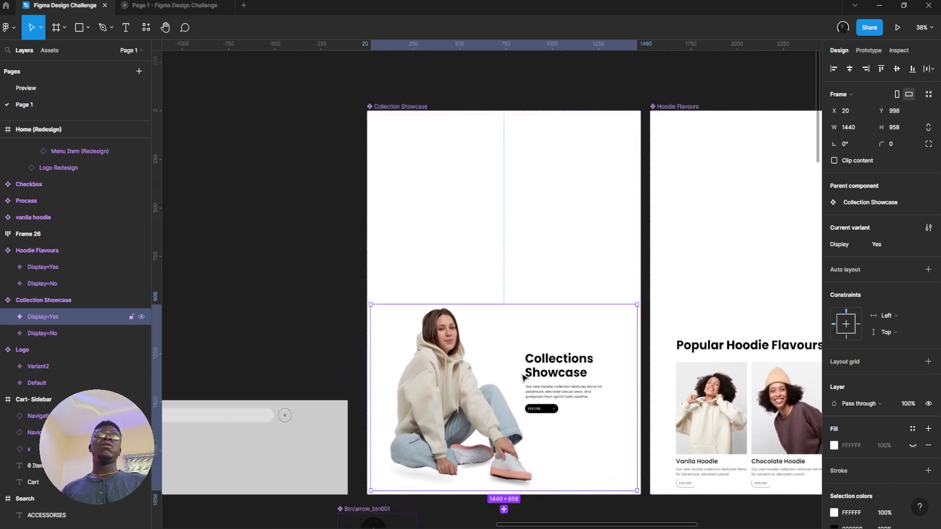
left_click(518, 265)
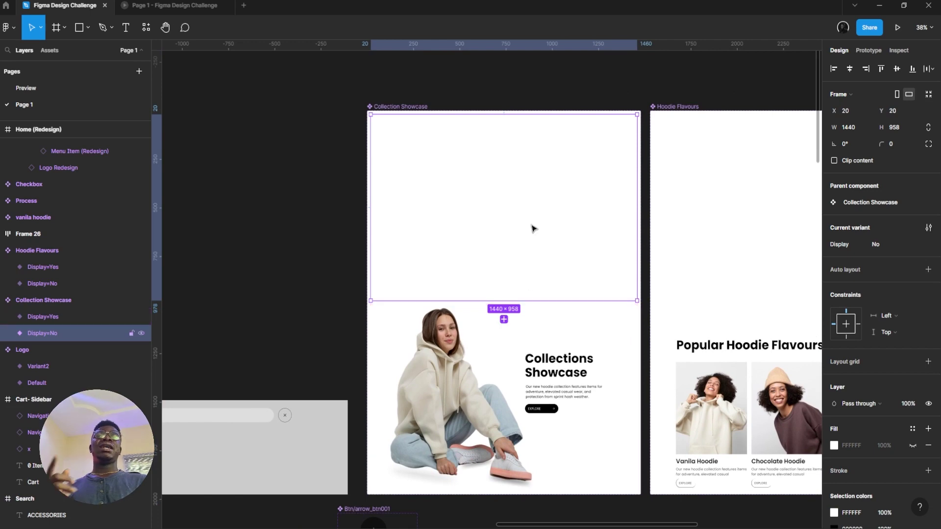
- Try to move the heading, description and Explore button of the Display=Yes variant 300 px to the right
left_click(548, 359)
left_click(549, 360)
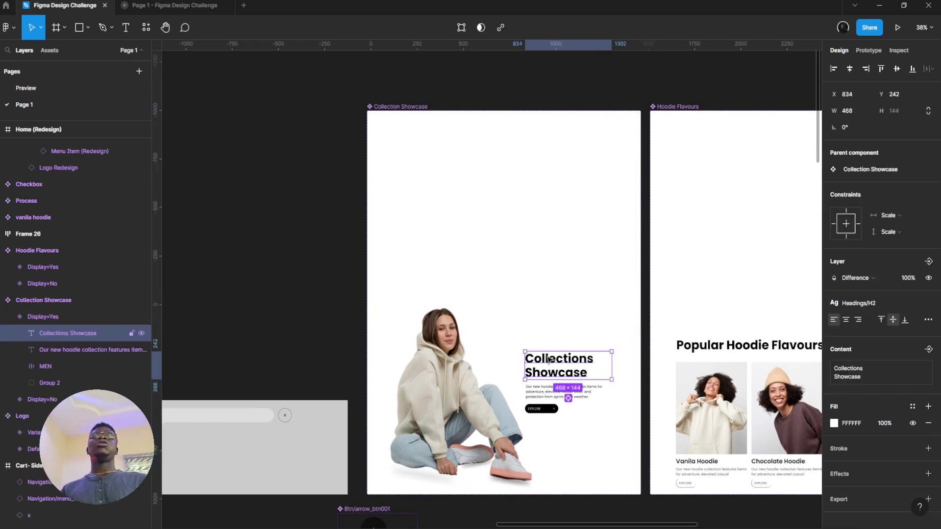
left_click(552, 391, "shift")
left_click(542, 409, "shift")
left_click_drag(545, 375, 597, 377)
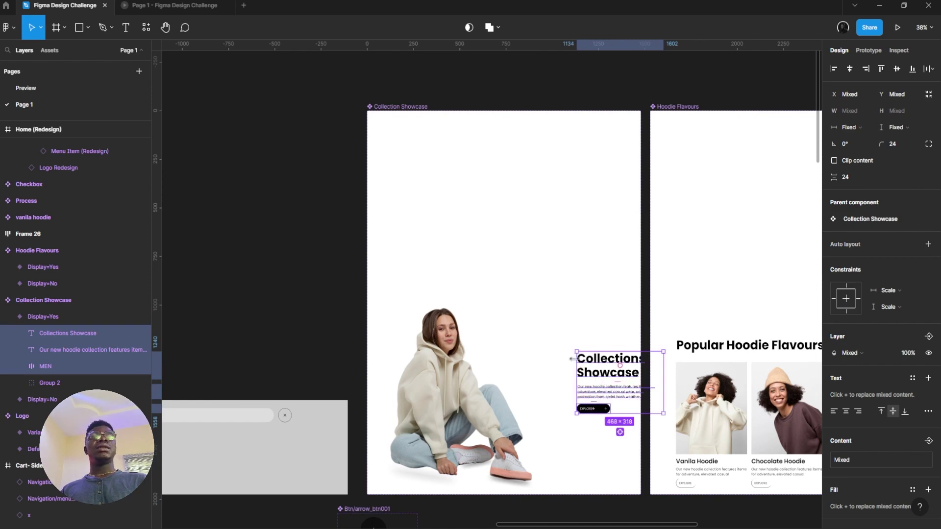
key("ctrl+z")
- Set the opacity of all layers inside Collection Showcase's Display=No variant to 100% and inspect its image group
double_click(532, 218)
left_click(605, 166)
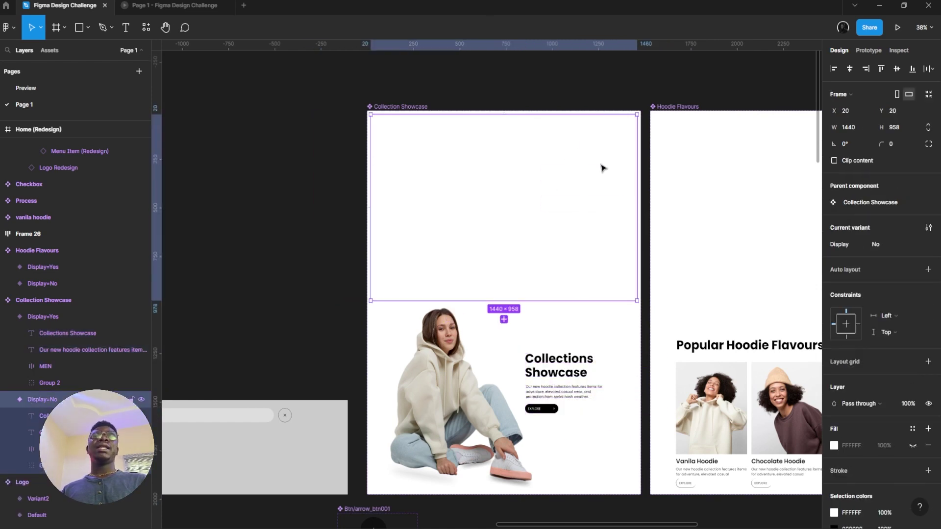
key("Return")
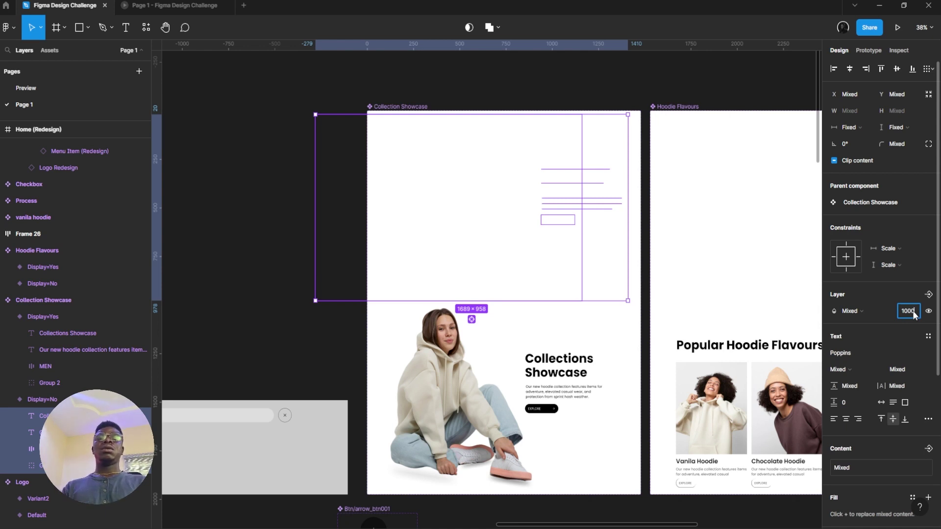
left_click(909, 312)
type("100")
key("Return")
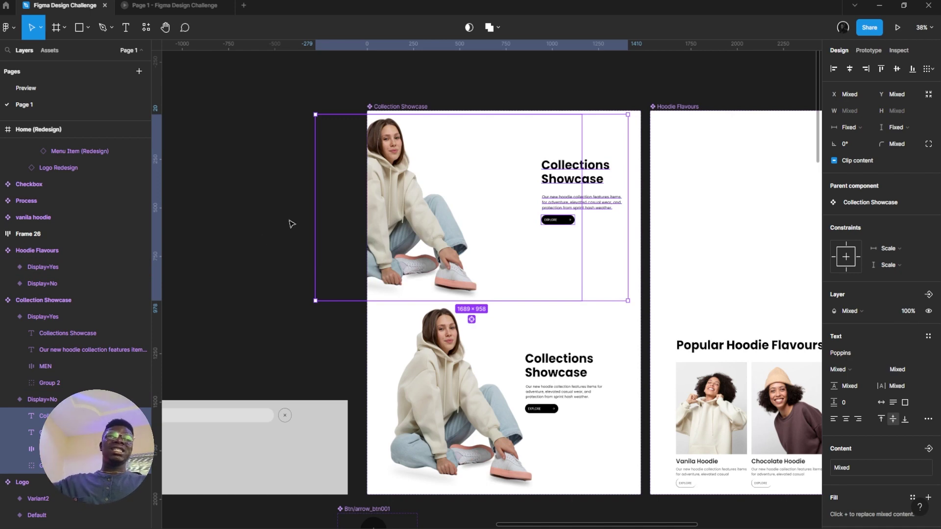
left_click(369, 216)
key("Return")
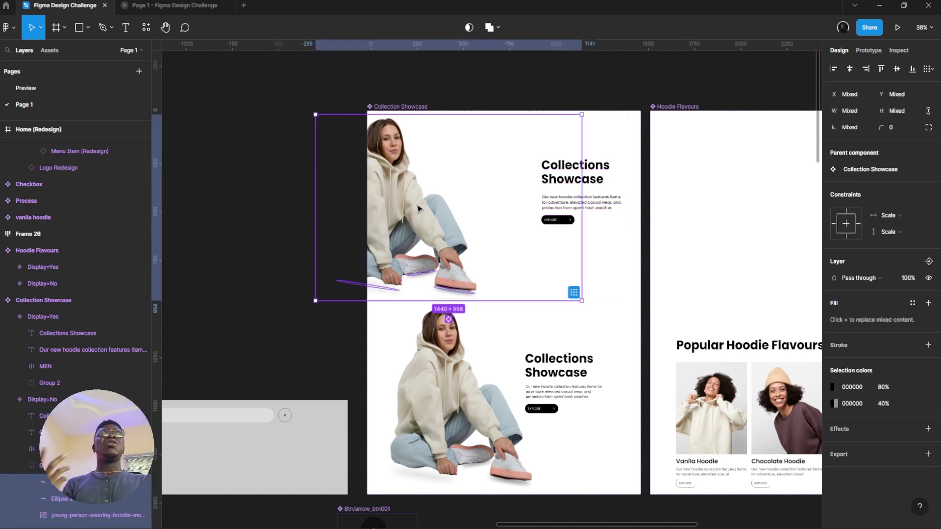
- Set the opacity of all layers inside Collection Showcase's Display=No variant to 0%
left_click(686, 163)
left_click(530, 162)
key("Return")
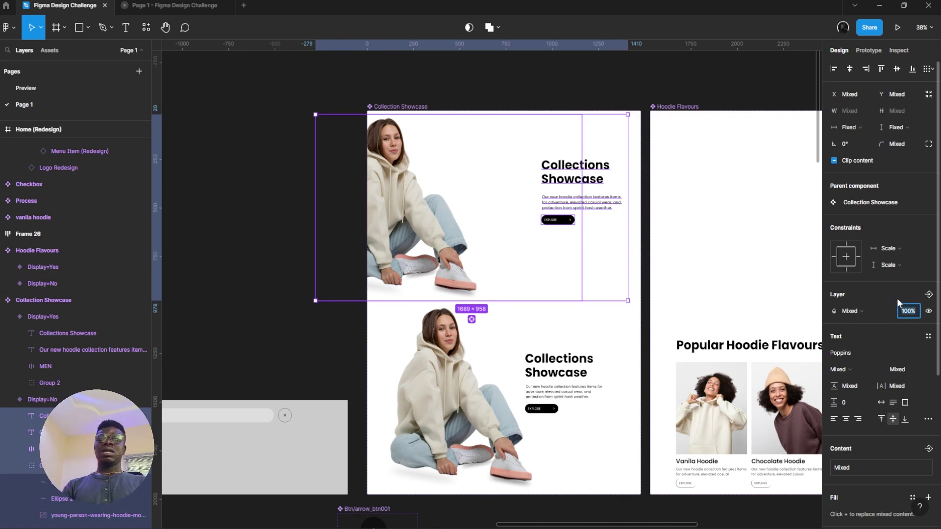
type("0")
key("Return")
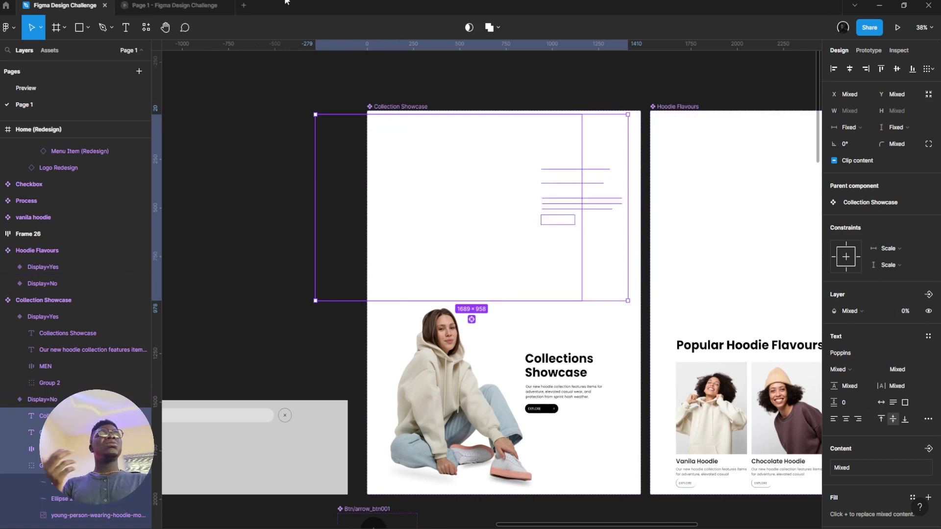
- Restart the prototype preview, choose WOMEN and review the home page from the hero to the Collections Showcase section
left_click(205, 4)
key("r")
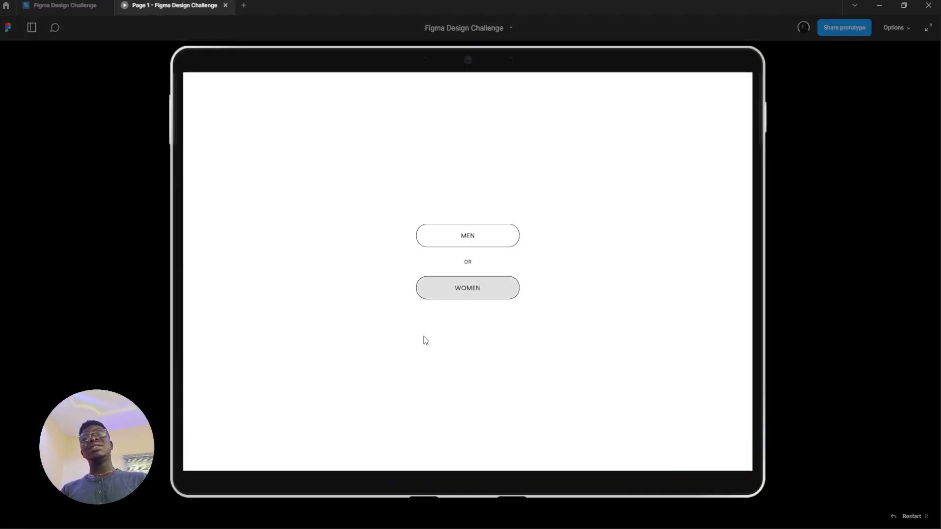
left_click(477, 300)
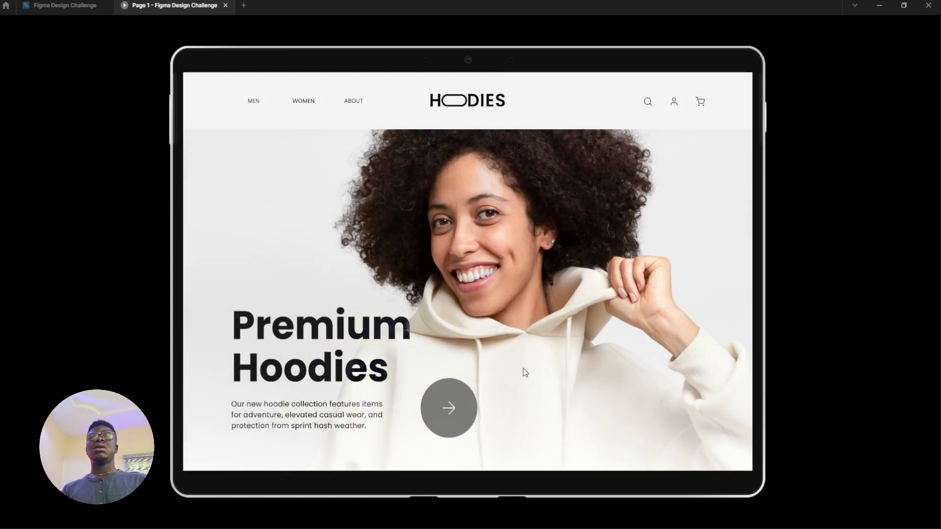
left_click(523, 368)
left_click(486, 289)
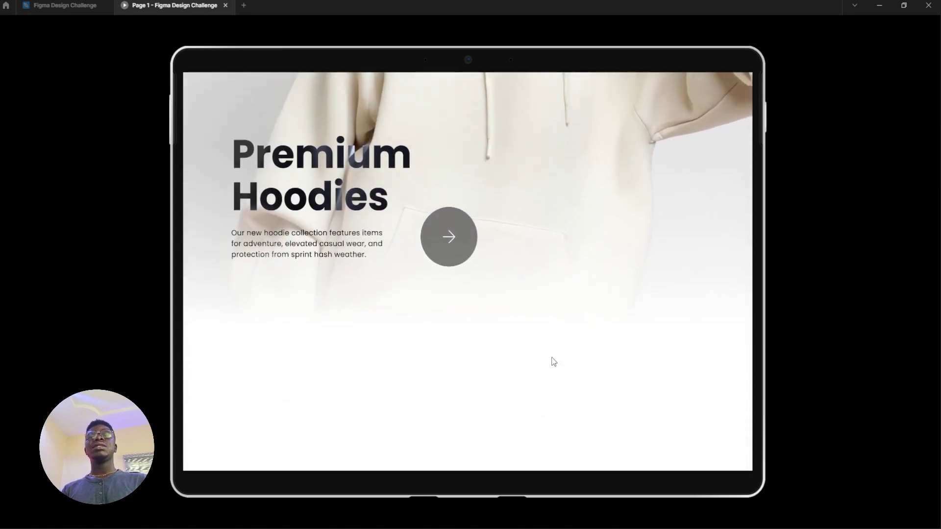
scroll(556, 357, "down", 5)
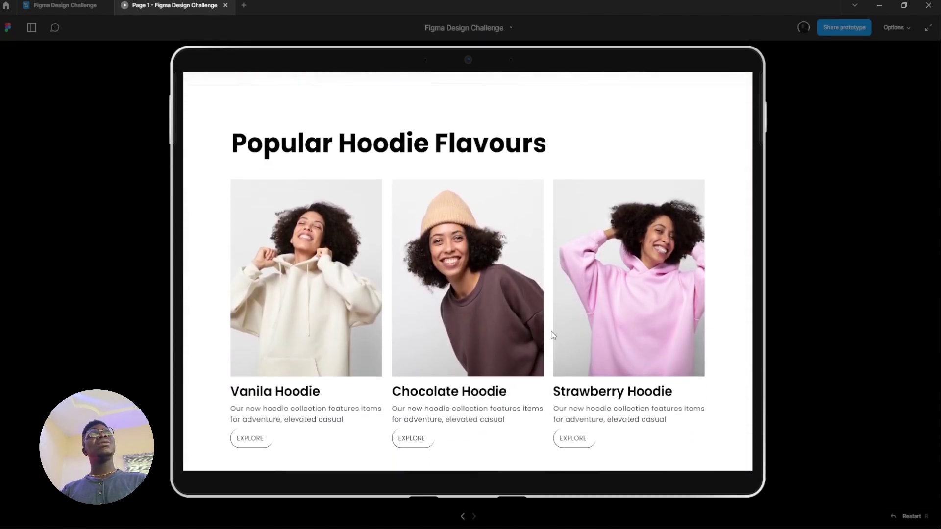
scroll(553, 335, "down", 5)
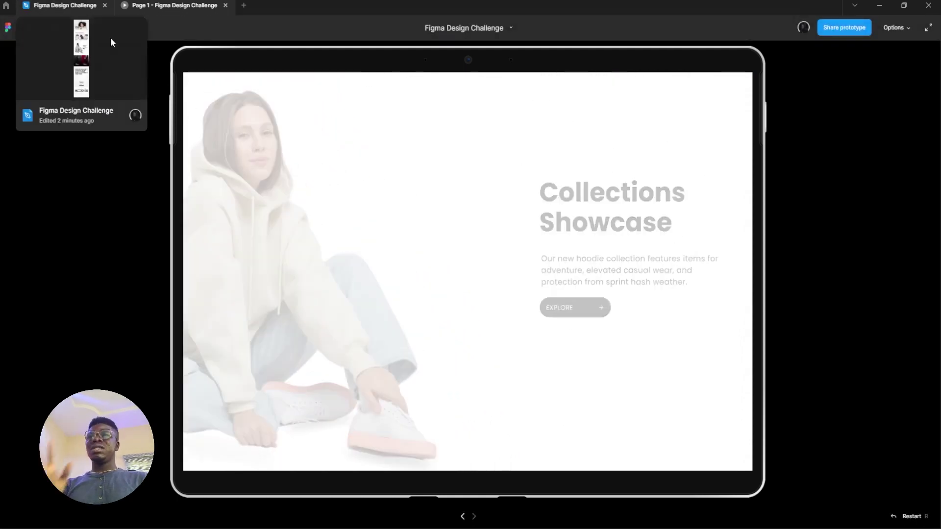
- Return to the design file and select the Display=No variant of the Collection Showcase component set
left_click(81, 2)
scroll(234, 115, "down", 3)
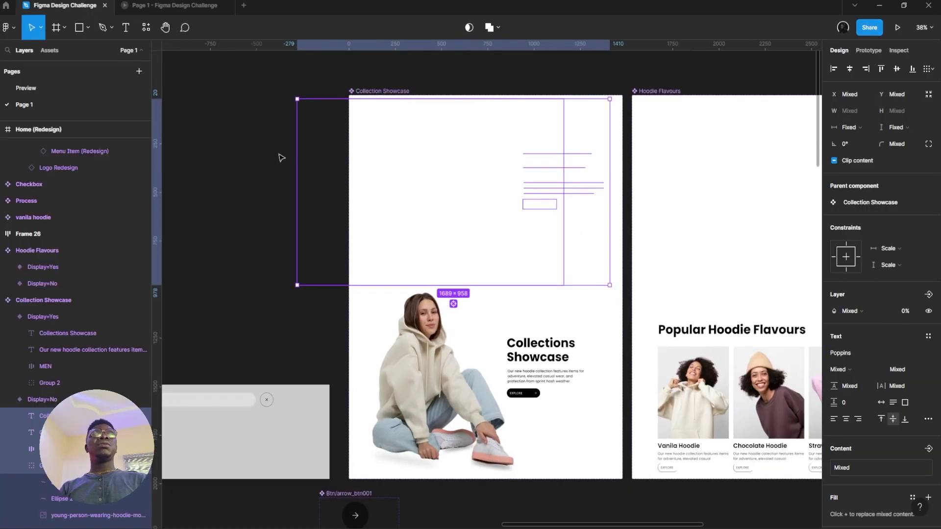
scroll(311, 168, "up", 3)
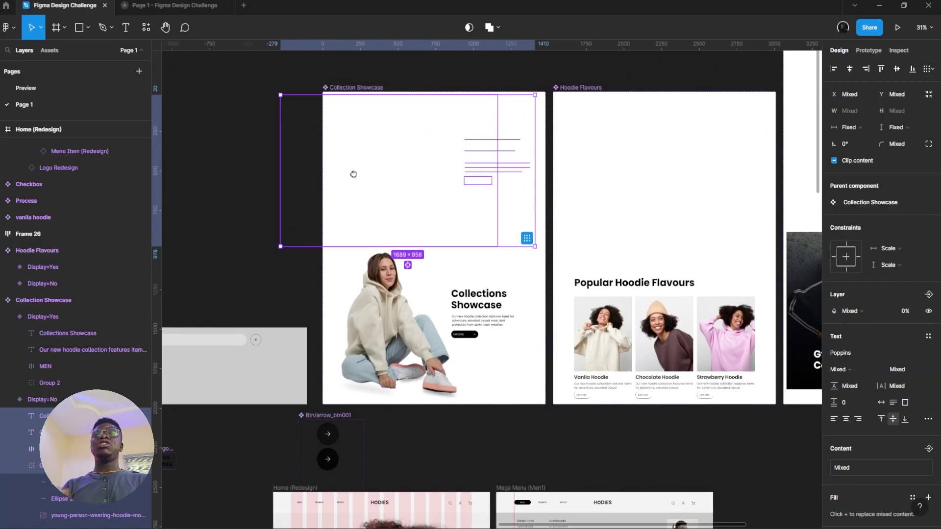
left_click_drag(355, 174, 348, 174)
left_click(445, 290)
left_click(457, 219)
left_click_drag(457, 219, 451, 214)
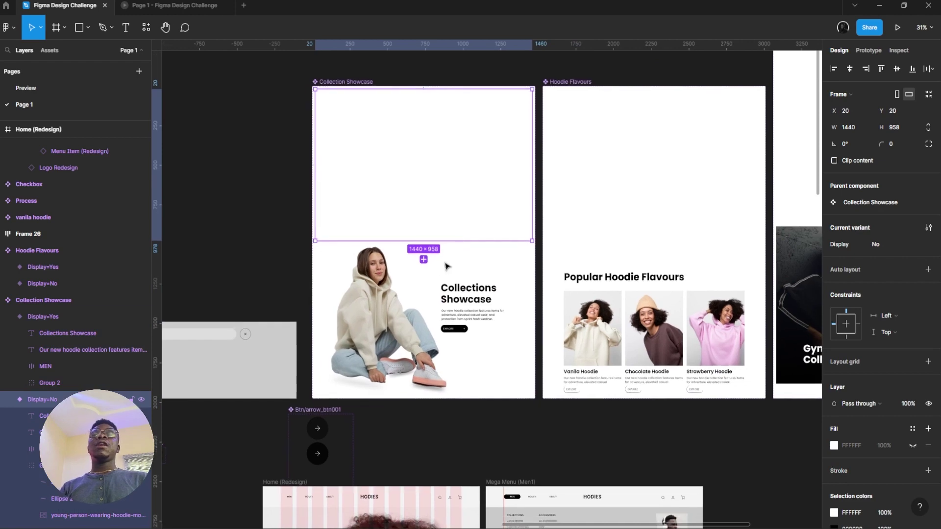
- Review the Popular Hoodie Flavours and Collections Showcase sections' scroll animations in the prototype preview
left_click(433, 278)
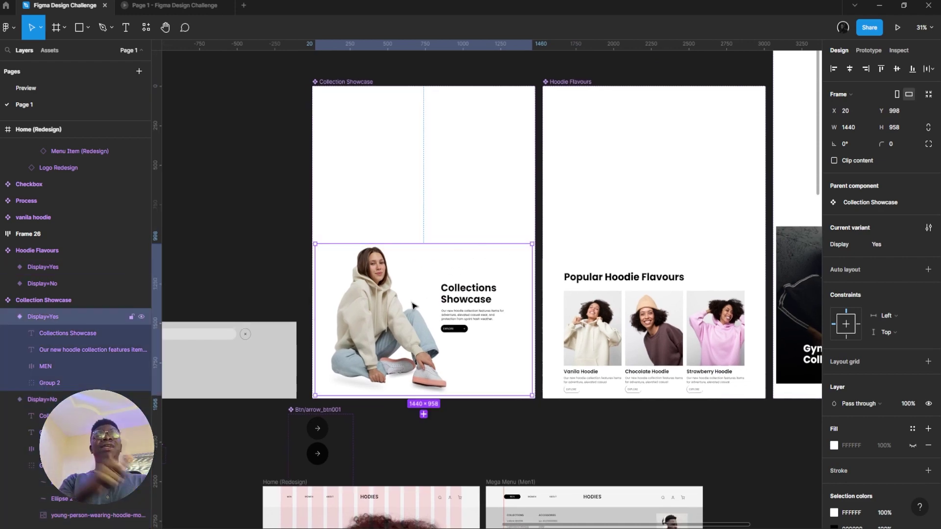
left_click(178, 4)
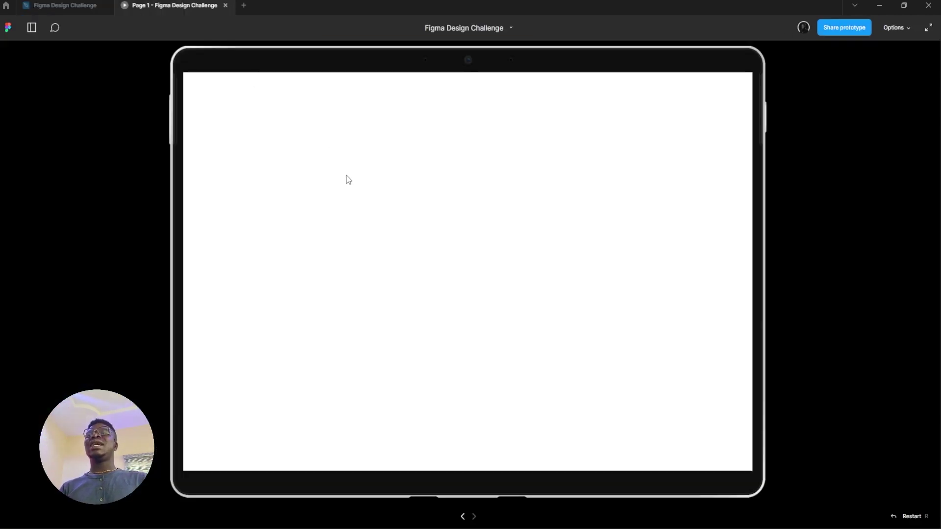
left_click(474, 288)
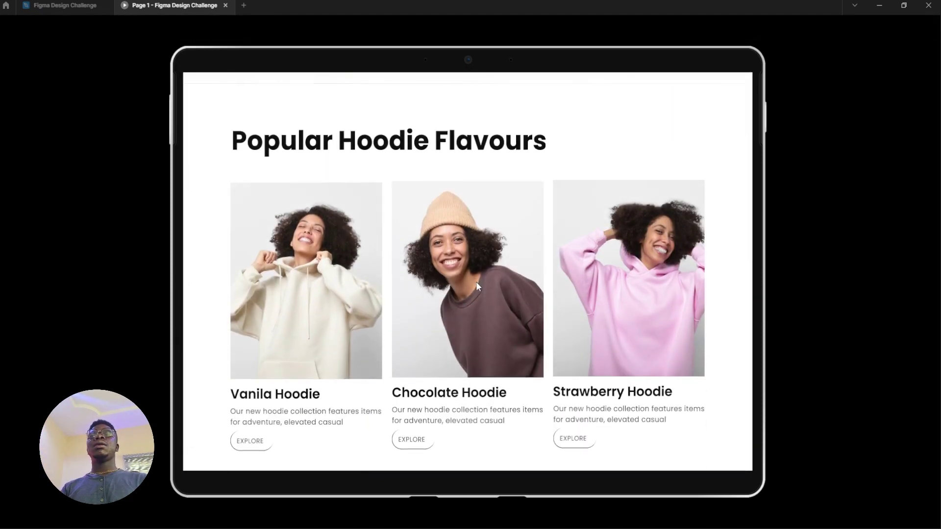
scroll(475, 282, "down", 3)
scroll(478, 287, "down", 5)
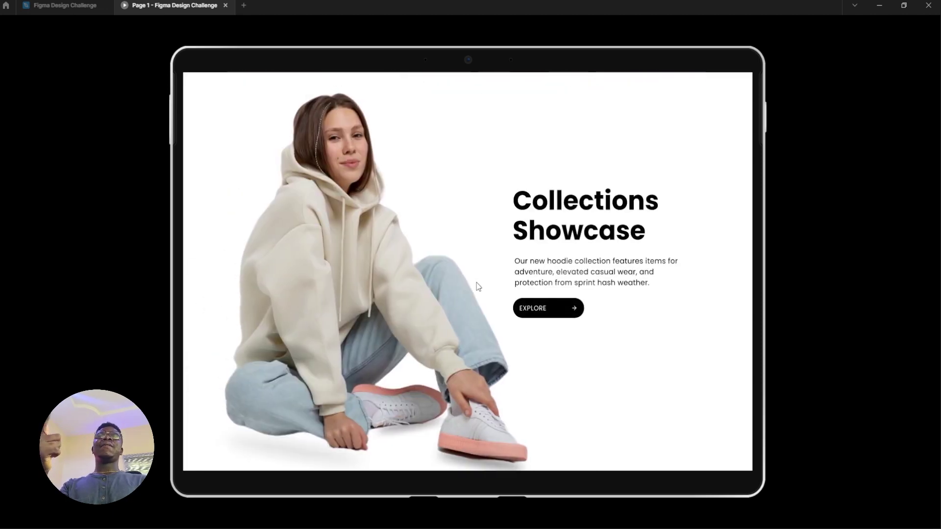
scroll(478, 287, "up", 5)
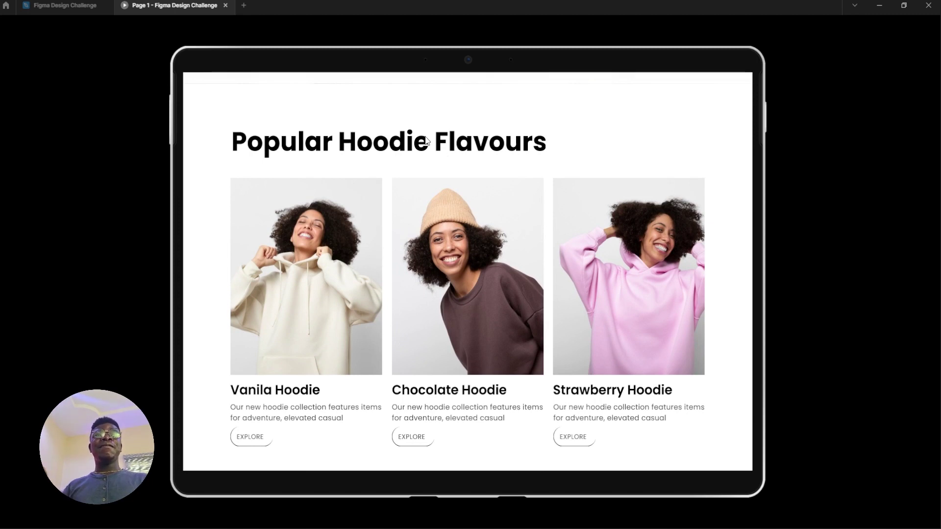
- Return to the design file and inspect the mouse leave interaction on Collection Showcase's Display=Yes variant
left_click(54, 5)
scroll(461, 187, "right", 2)
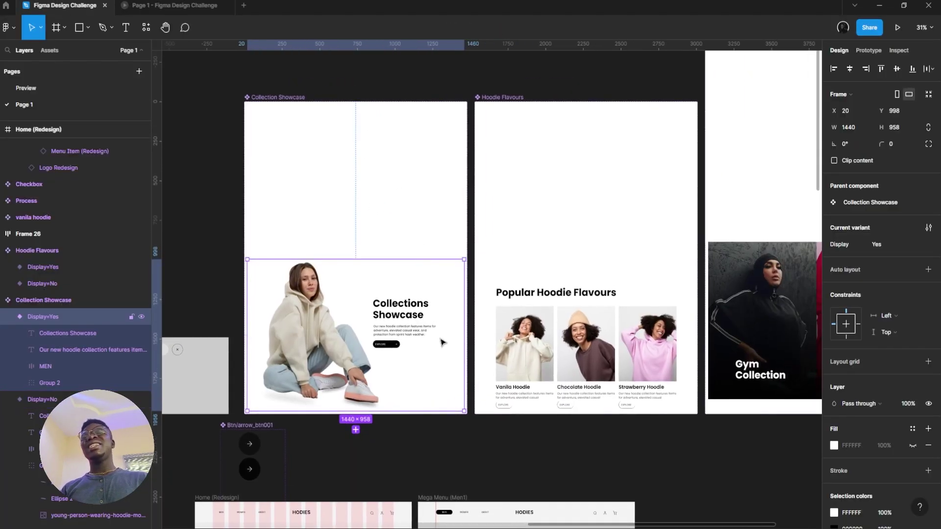
left_click(865, 51)
left_click(873, 89)
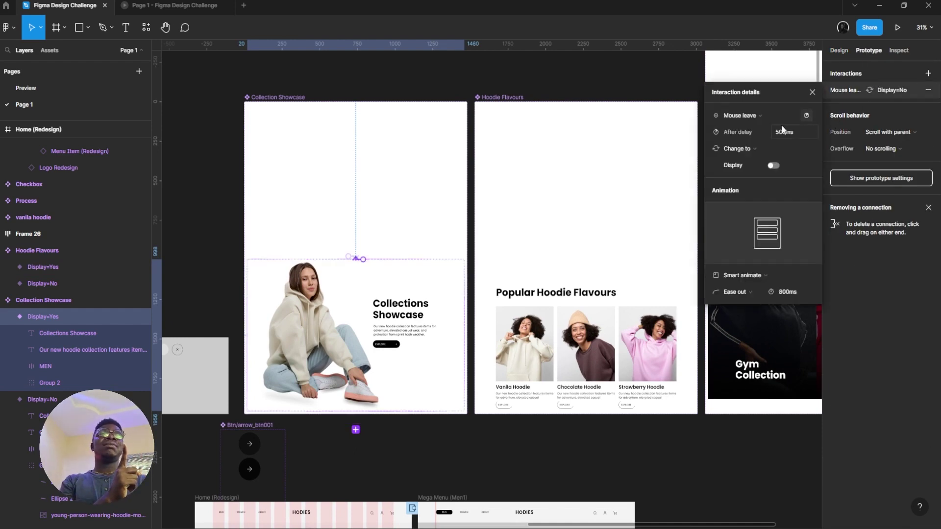
left_click(748, 148)
key("Escape")
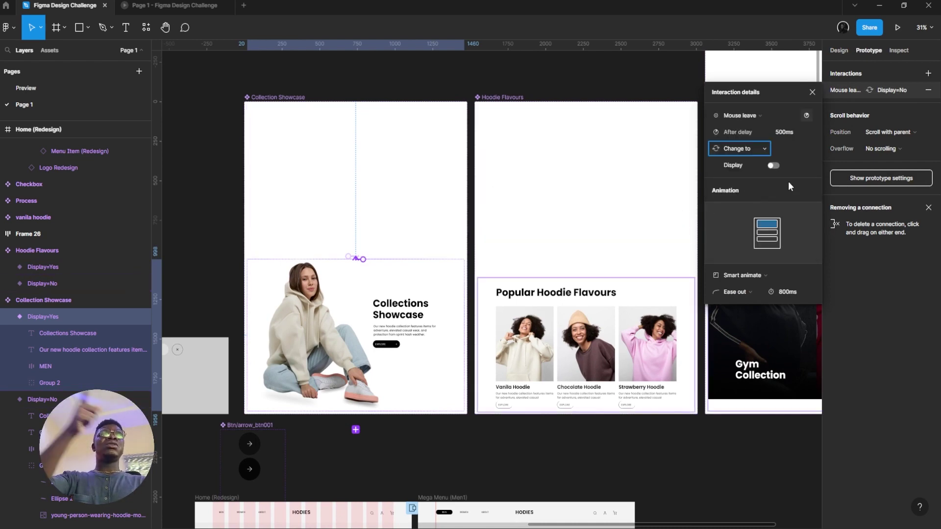
- Set the opacity of all layers inside Hoodie Flavours' Display=No variant to 100%, and undo the change
scroll(580, 251, "right", 2)
left_click(574, 319)
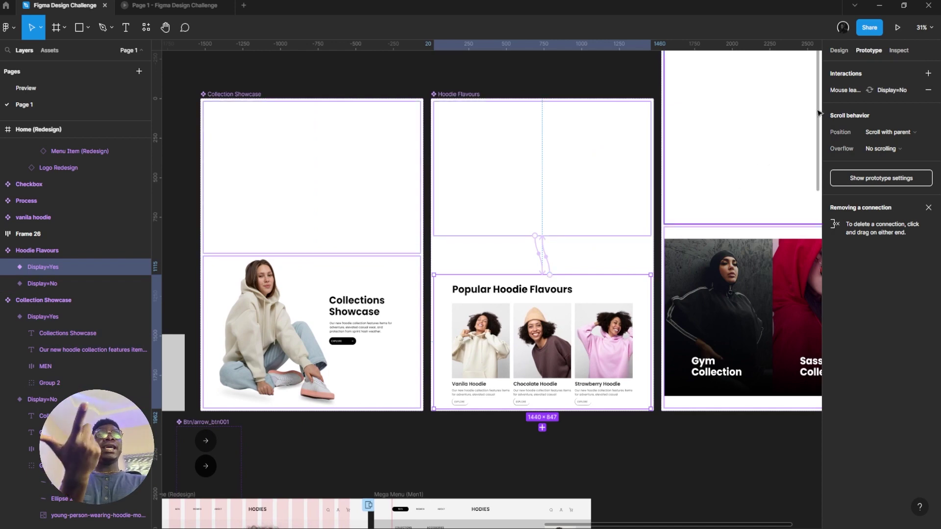
left_click(839, 51)
scroll(766, 115, "right", 2)
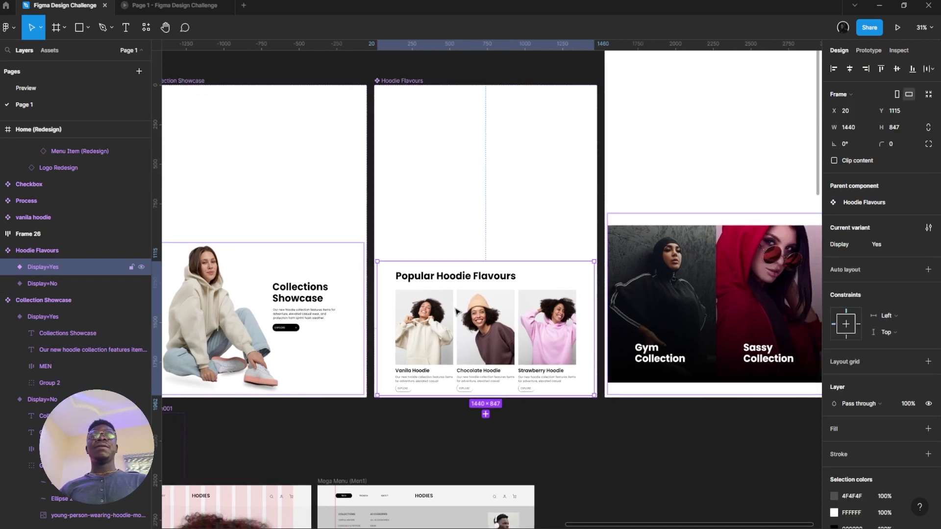
left_click(464, 211)
key("Return")
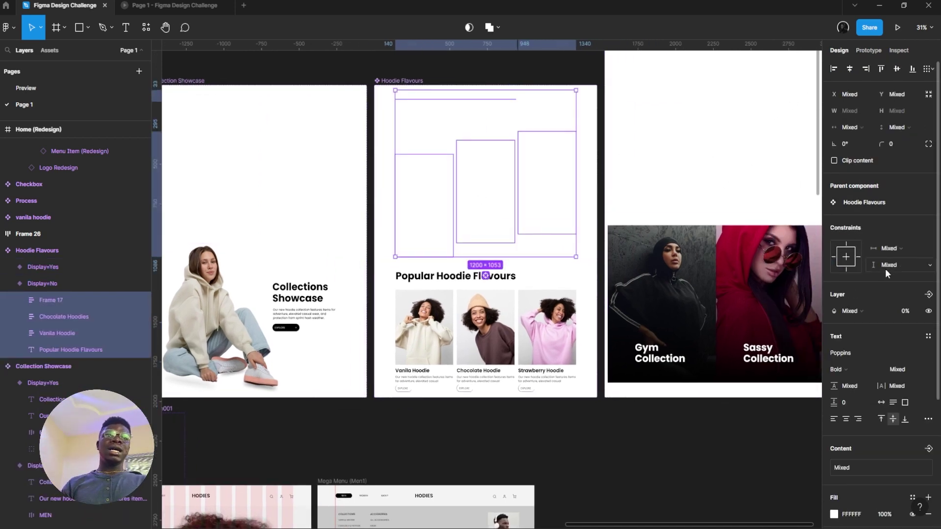
left_click(909, 309)
type("100")
key("Return")
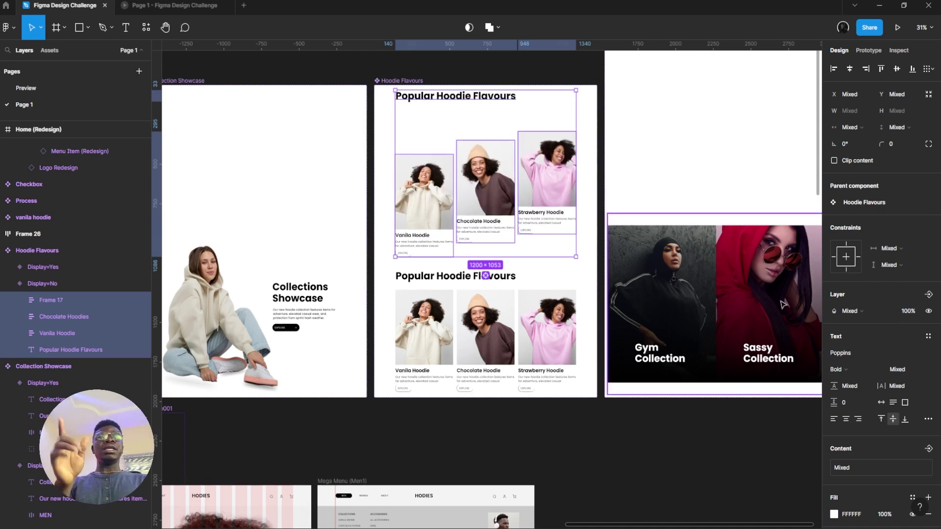
key("ctrl+z")
- Examine the Collection Banner's Display=Yes variant and its Gym and Sassy Collection instances
left_click_drag(490, 290, 381, 267)
left_click(569, 263)
right_click(559, 261)
left_click(465, 230)
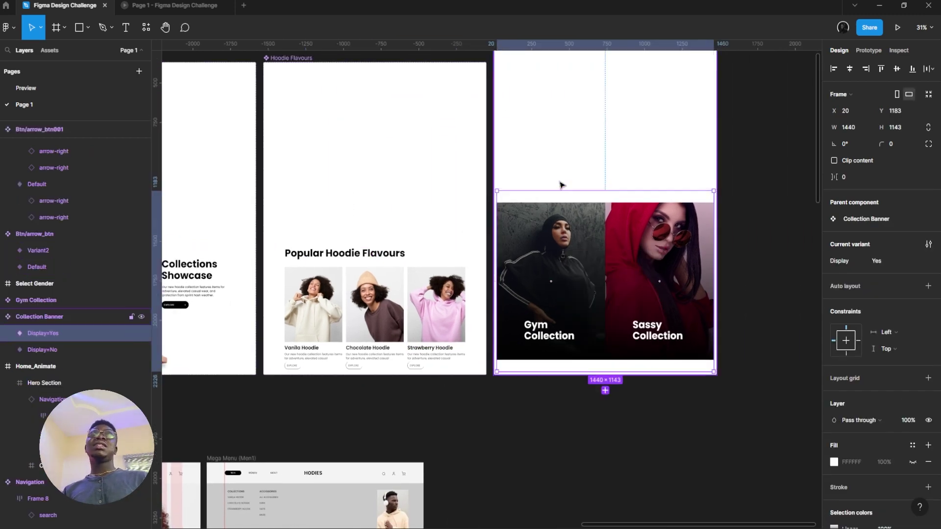
scroll(560, 185, "down", 6)
scroll(471, 376, "up", 6)
left_click(392, 218)
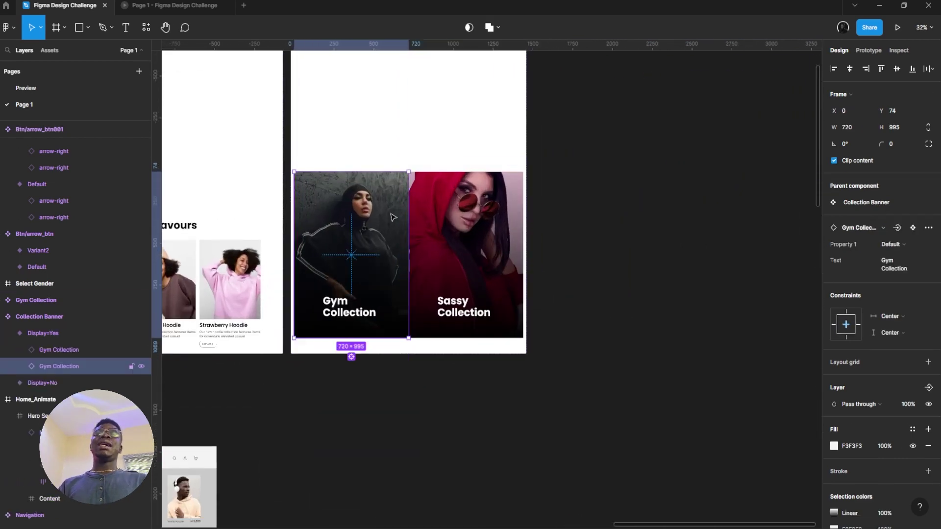
left_click(424, 226)
scroll(436, 258, "left", 2)
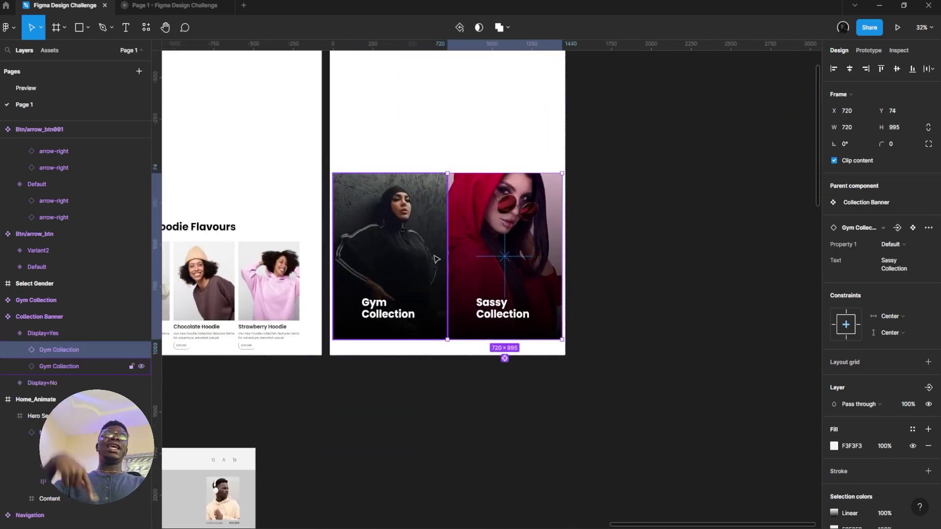
- Locate the Gym Collection component set and examine the Overlay layer of its Default variant
left_click_drag(436, 257, 553, 312)
scroll(637, 275, "down", 5)
scroll(392, 245, "left", 10)
scroll(348, 233, "up", 8)
left_click_drag(348, 233, 382, 329)
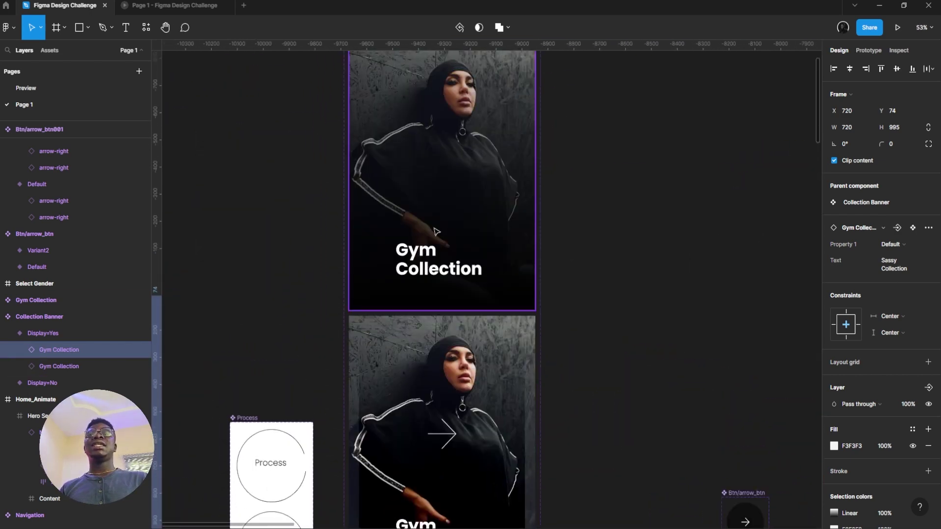
double_click(444, 230)
scroll(444, 229, "down", 3)
scroll(448, 230, "up", 3)
left_click_drag(451, 229, 483, 283)
scroll(490, 279, "up", 3)
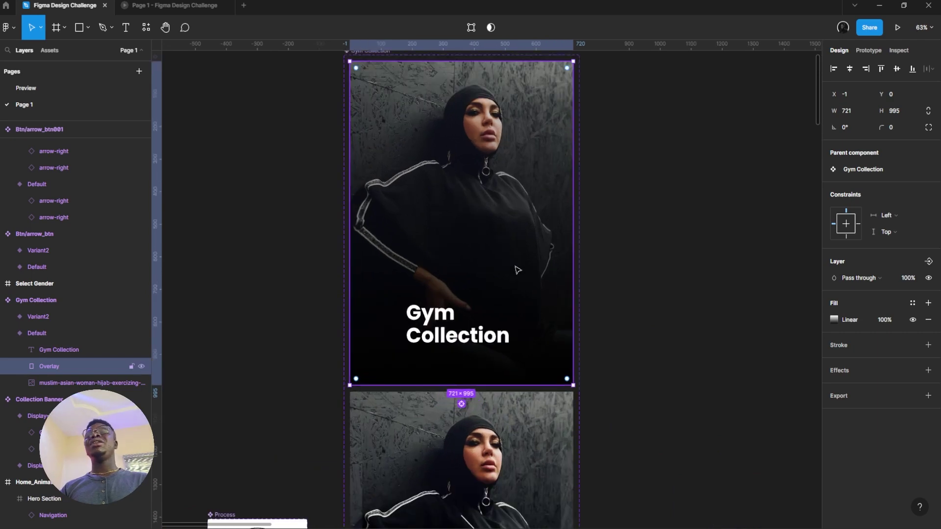
scroll(529, 268, "left", 2)
mouse_move(546, 267)
left_mouse_down()
mouse_move(588, 294)
mouse_move(560, 262)
mouse_move(595, 252)
mouse_move(561, 263)
left_mouse_up()
left_click_drag(559, 193, 457, 284)
key("ctrl+z")
scroll(500, 252, "down", 2)
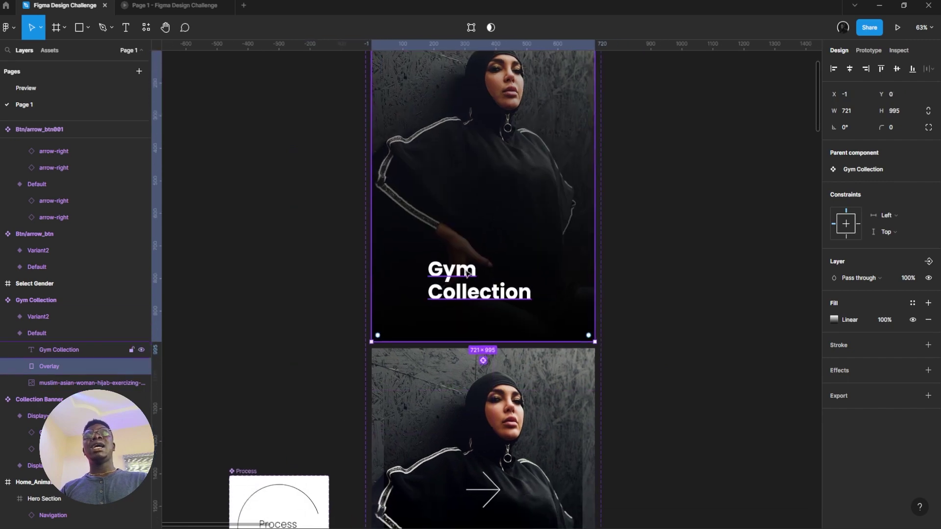
scroll(467, 276, "down", 2)
scroll(490, 235, "down", 2)
- Compare the Overlay layers of Gym Collection's Variant2 and Default variants, and inspect Variant2's arrow-right icon
left_click(513, 201)
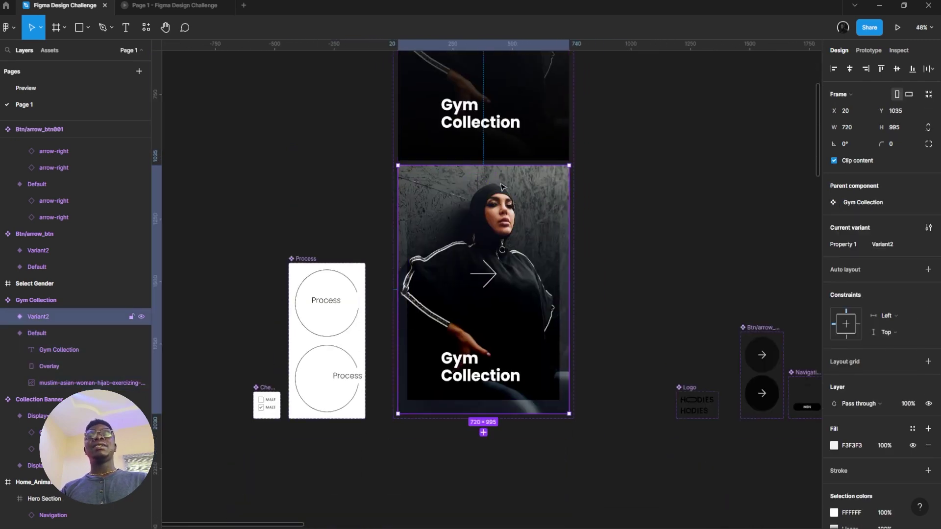
double_click(553, 198)
left_click_drag(560, 210, 564, 209)
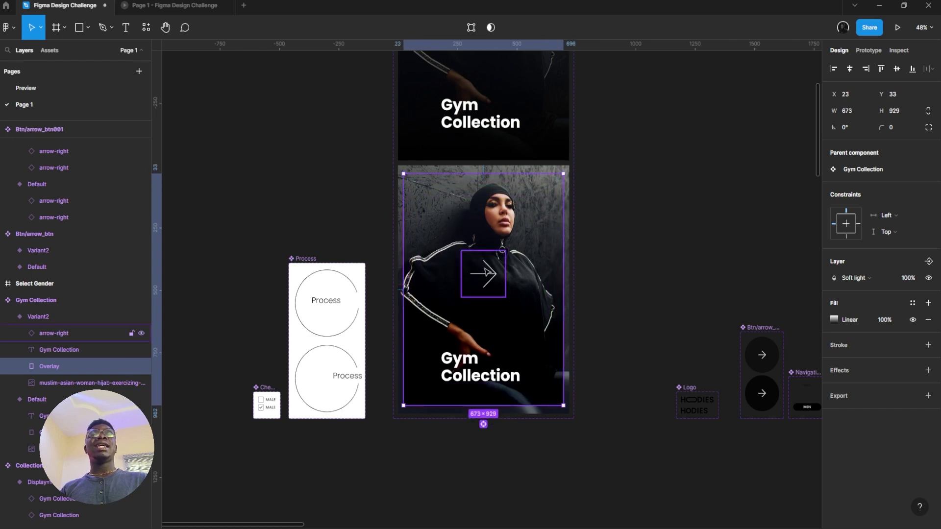
left_click(488, 272)
scroll(485, 272, "up", 2)
double_click(485, 110)
scroll(485, 110, "down", 3)
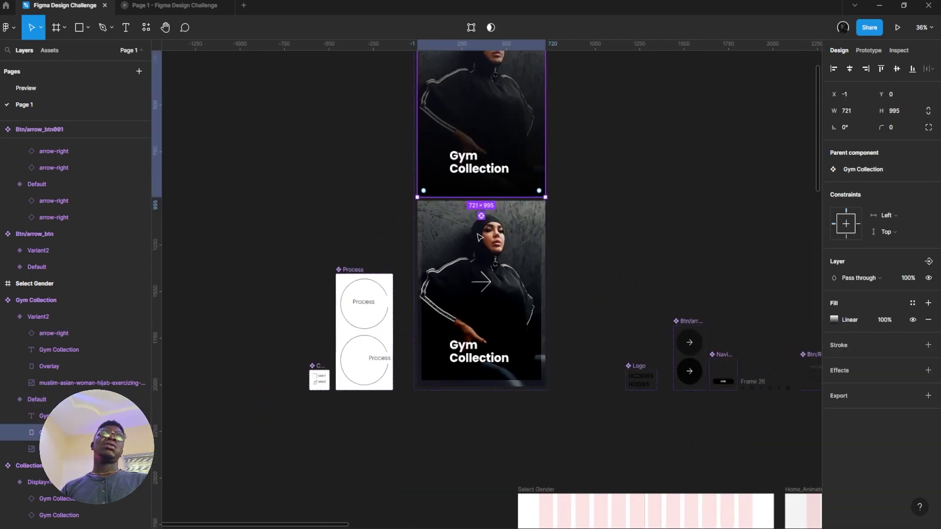
scroll(477, 227, "up", 3)
left_click(489, 288)
left_click_drag(499, 302, 244, 138)
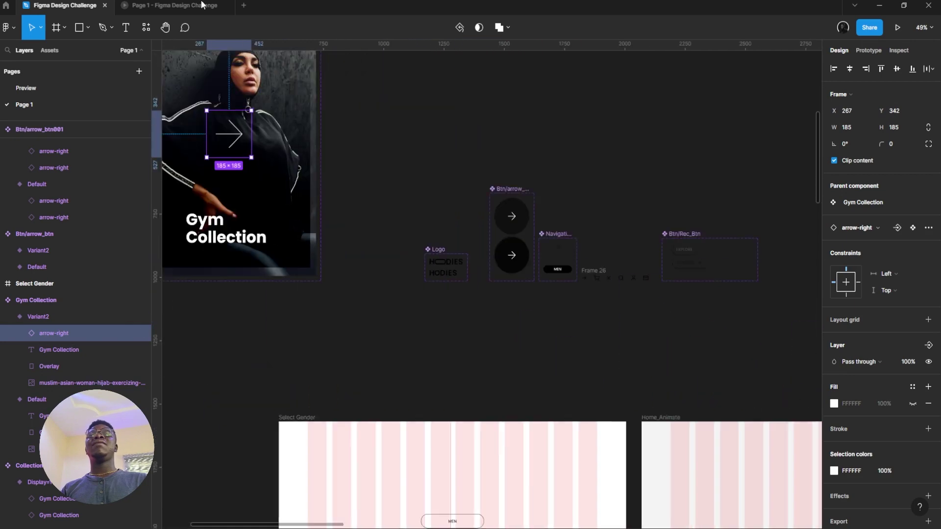
- Check the Gym and Sassy Collection hover effect in the prototype preview and inspect the blend mode of Variant2's Overlay layer
left_click(200, 6)
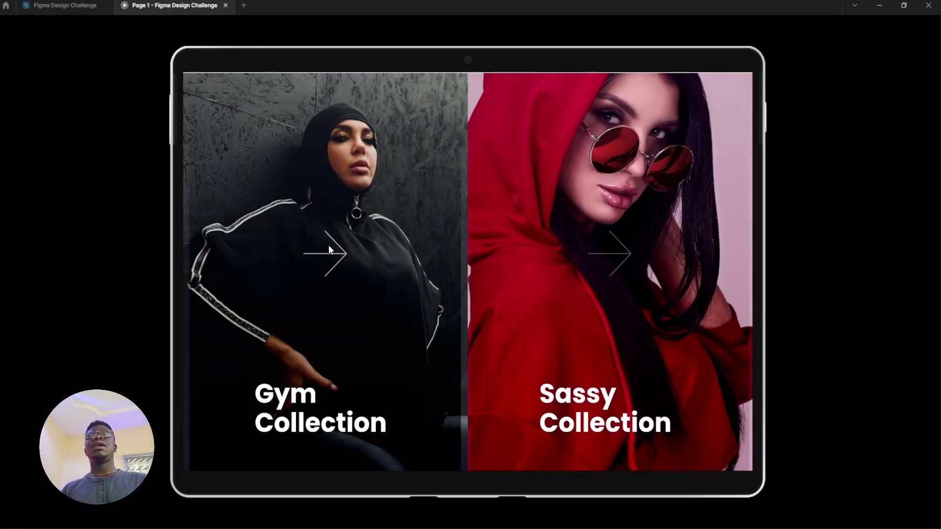
left_click(83, 4)
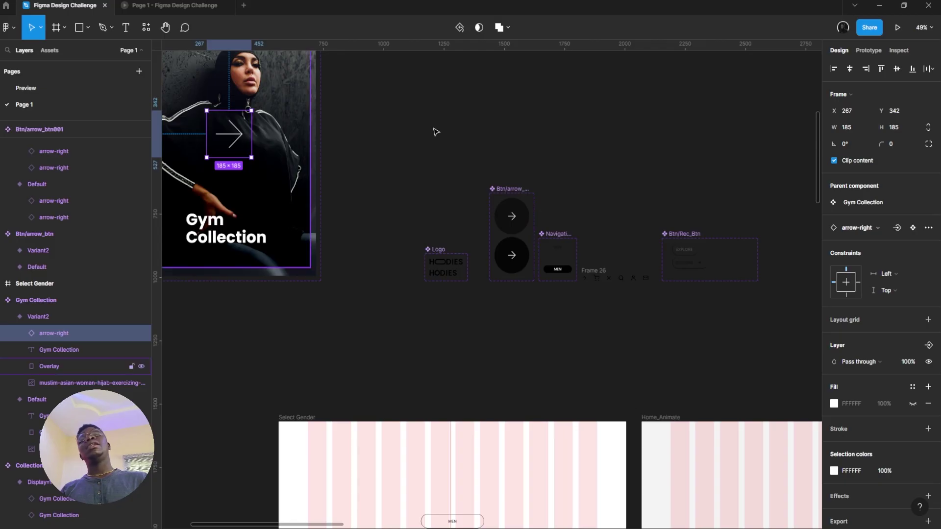
scroll(605, 317, "down", 2)
scroll(605, 317, "right", 3)
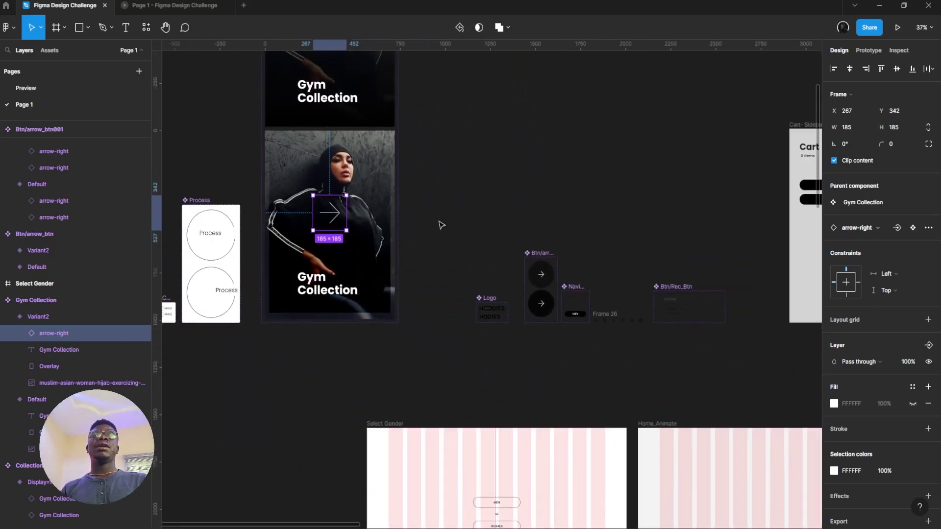
left_click(378, 254)
left_click(868, 278)
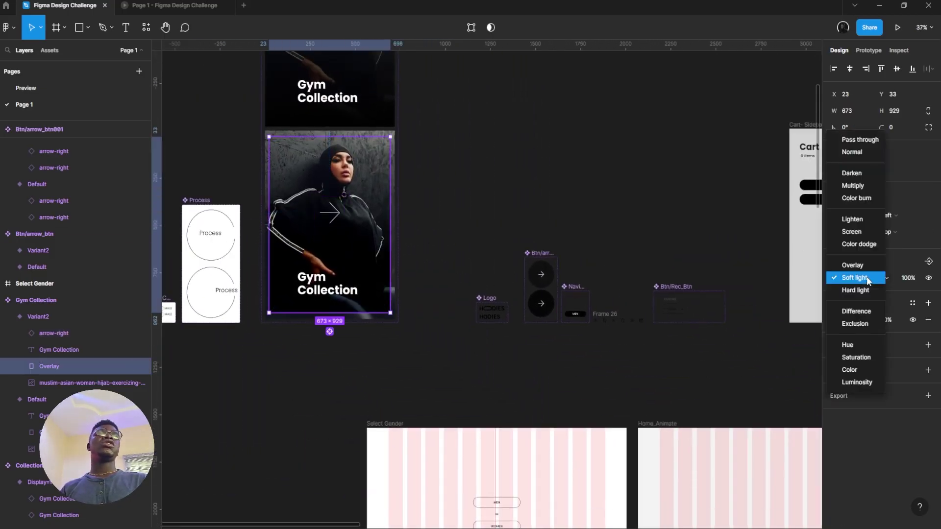
left_click(461, 221)
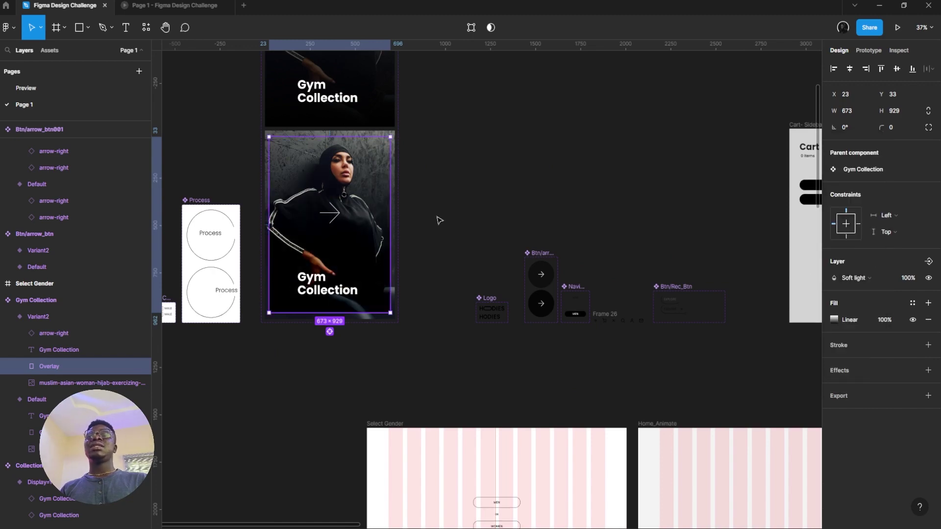
left_click(164, 5)
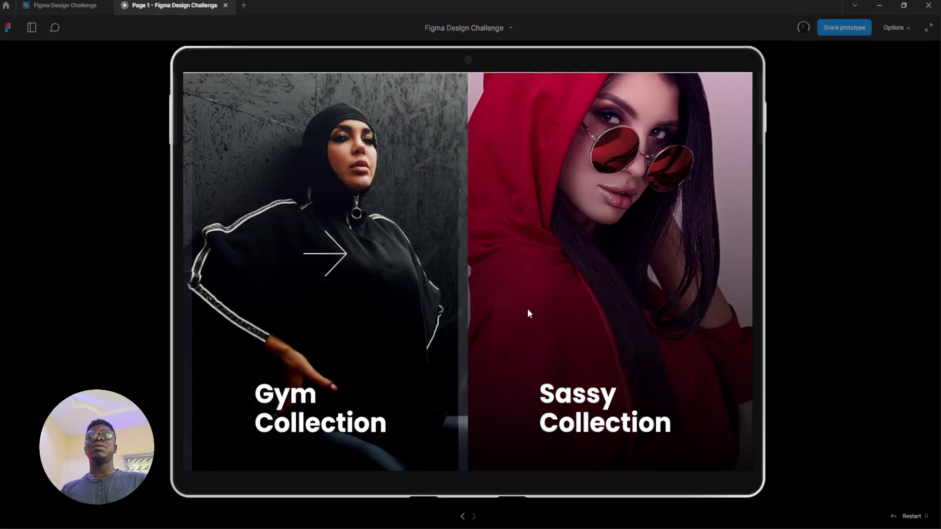
left_click(73, 5)
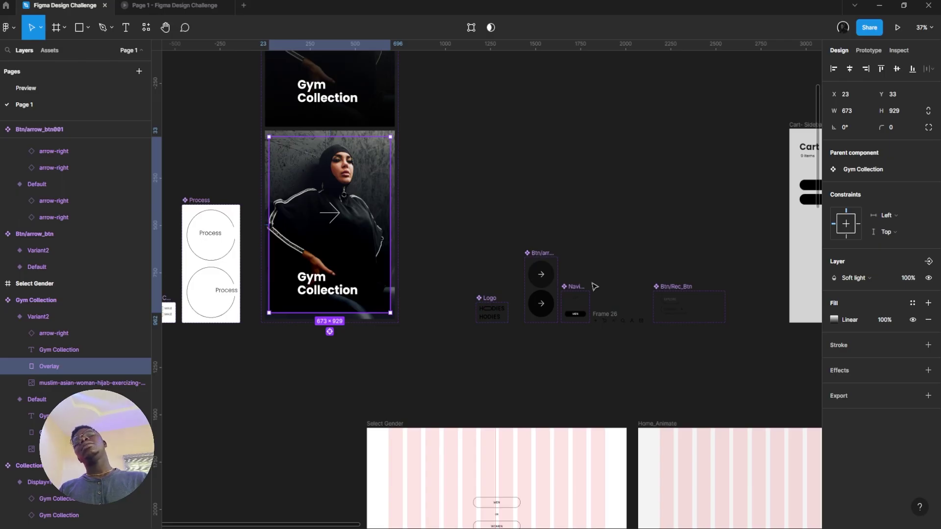
- Look across the component sets and frames on the canvas, down to the Home page's Process section
scroll(594, 282, "down", 5)
left_click_drag(779, 299, 337, 253)
scroll(373, 245, "up", 4)
left_click_drag(466, 234, 284, 293)
scroll(284, 291, "down", 4)
left_click_drag(547, 228, 541, 189)
scroll(541, 149, "up", 3)
left_click_drag(568, 126, 584, 202)
left_click_drag(238, 401, 387, 276)
left_click_drag(322, 321, 432, 287)
scroll(443, 292, "up", 2)
scroll(387, 268, "down", 4)
scroll(314, 272, "left", 5)
scroll(308, 255, "up", 5)
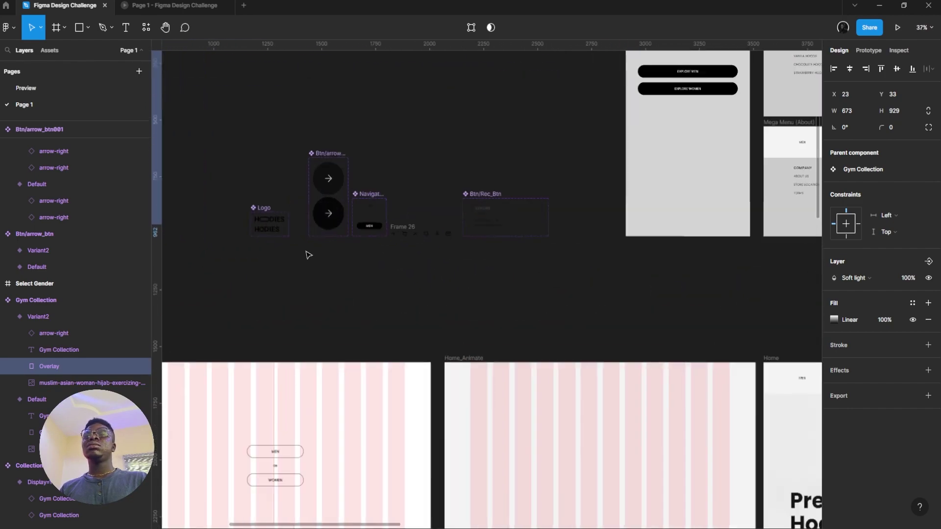
scroll(308, 255, "down", 4)
scroll(405, 212, "down", 10)
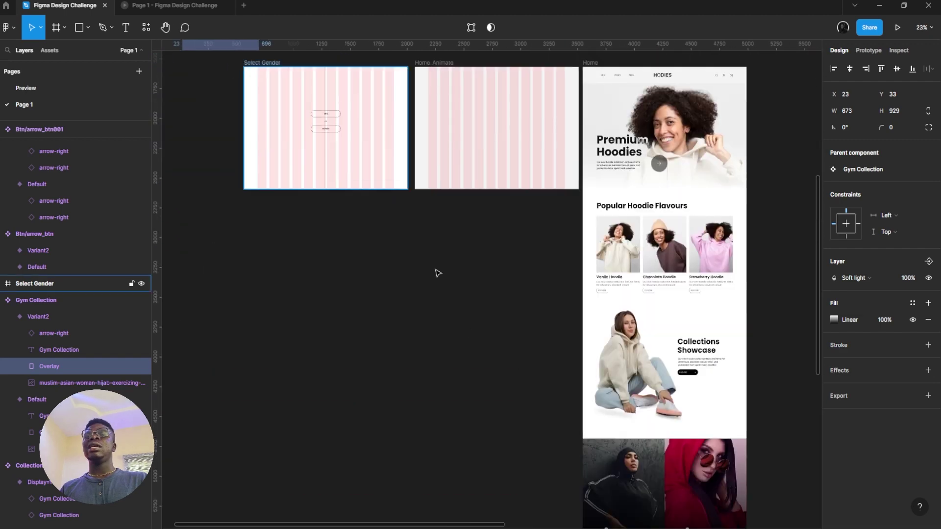
scroll(337, 236, "up", 4)
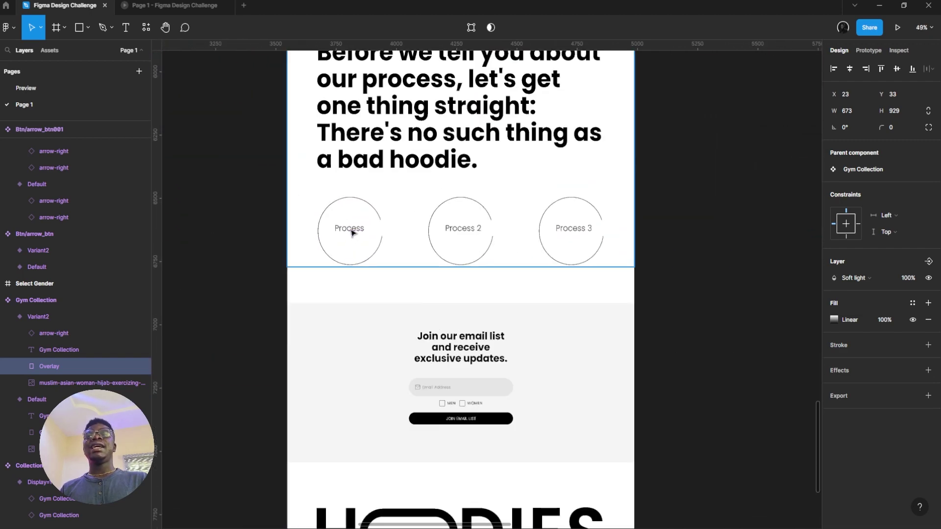
- Go to the main component of the first Process instance in the Home page's Process section
left_click(342, 232)
right_click(342, 232)
left_click(339, 233)
left_click(338, 233)
right_click(339, 233)
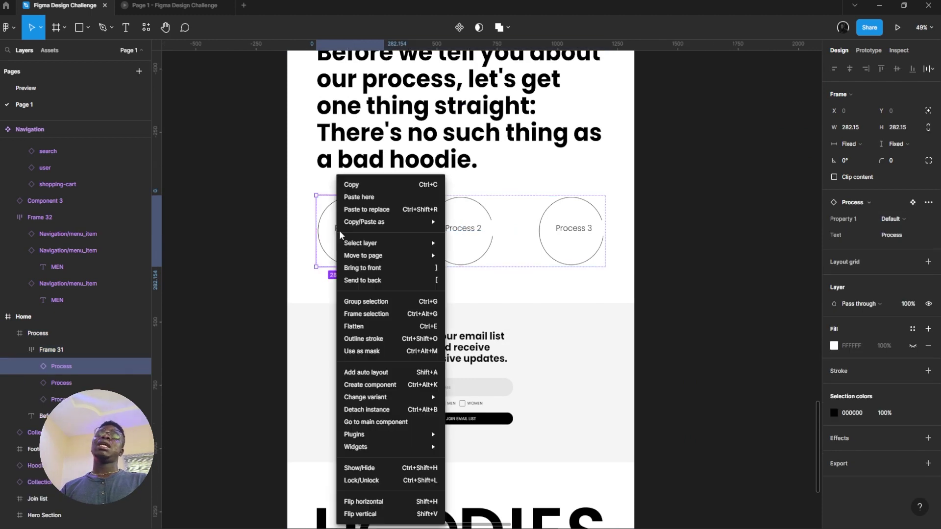
left_click(406, 424)
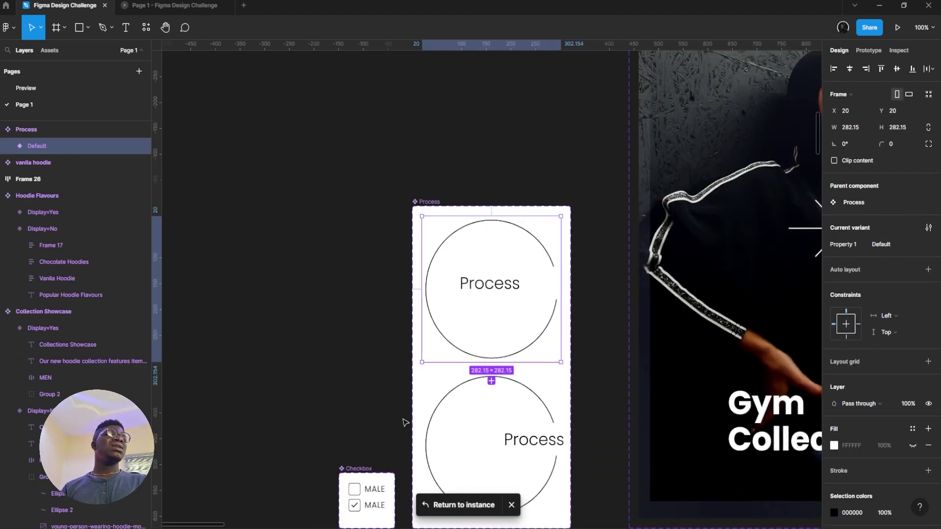
scroll(454, 253, "up", 1)
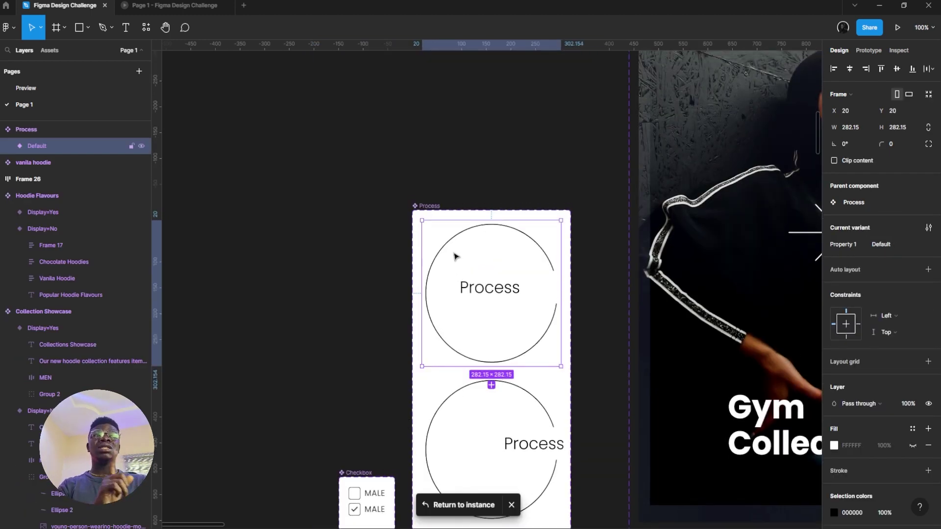
- Inspect the ring ellipse in the Process component's Default variant, including its arc sweep handle
left_click_drag(440, 231, 392, 190)
scroll(426, 238, "up", 3)
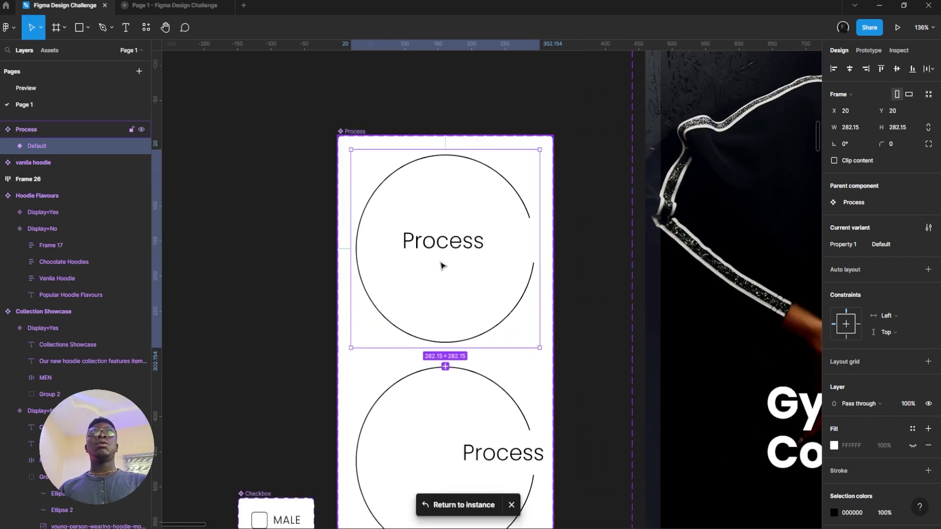
scroll(443, 197, "down", 1)
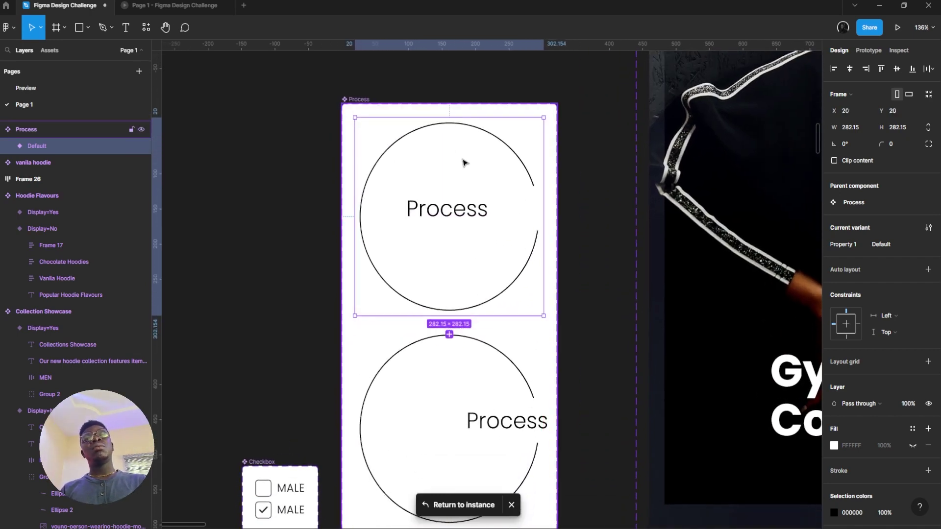
left_click(503, 146)
mouse_move(534, 188)
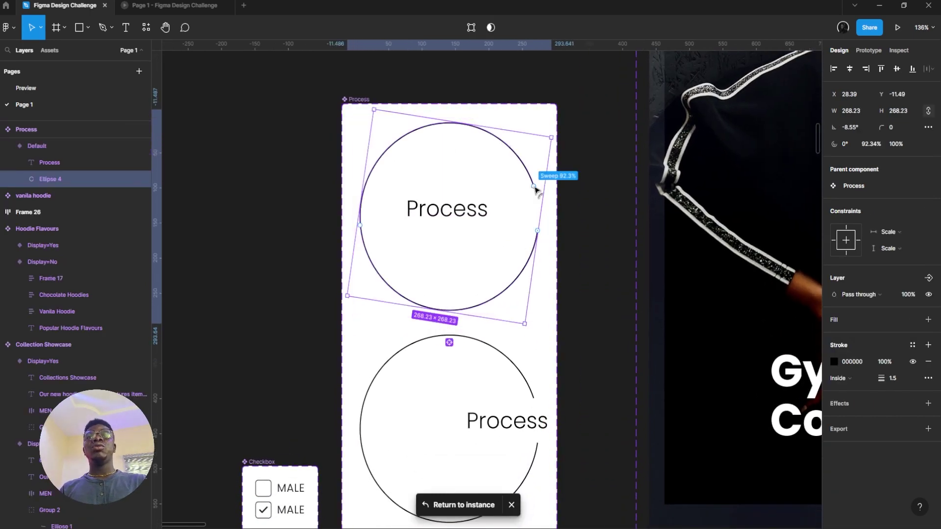
- Draw a 316 × 316 circle on the empty canvas beside the Process component set
left_click(86, 28)
left_click(101, 90)
scroll(261, 105, "left", 3)
mouse_move(245, 109)
left_mouse_down()
mouse_move(438, 296)
mouse_move(457, 331)
left_mouse_up()
key("shift+x")
key("shift+x")
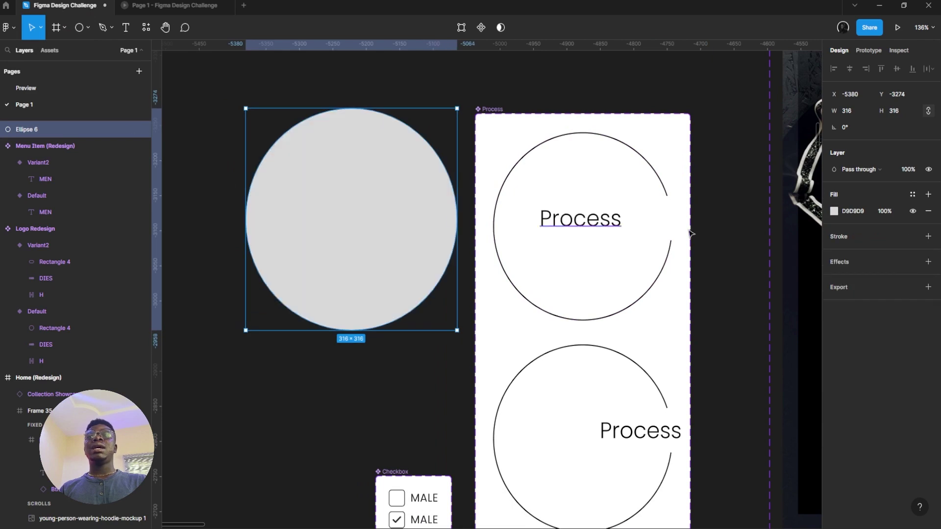
left_click(925, 248)
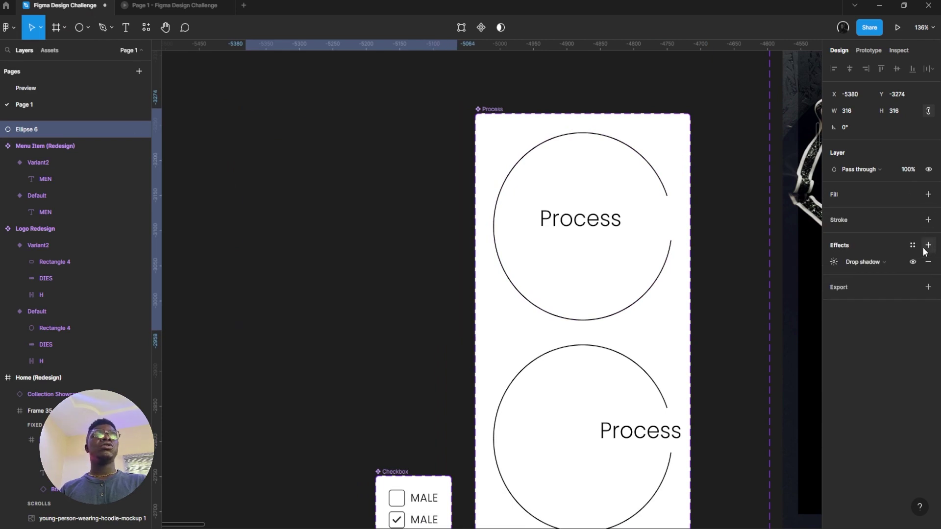
key("ctrl+z")
left_click(930, 221)
key("ctrl+z")
key("ctrl+z")
- Swap the circle's fill for a stroke and open it into an arc with 12.95° start, 90.4% sweep and 100% ratio
key("shift+x")
left_click_drag(415, 226, 418, 160)
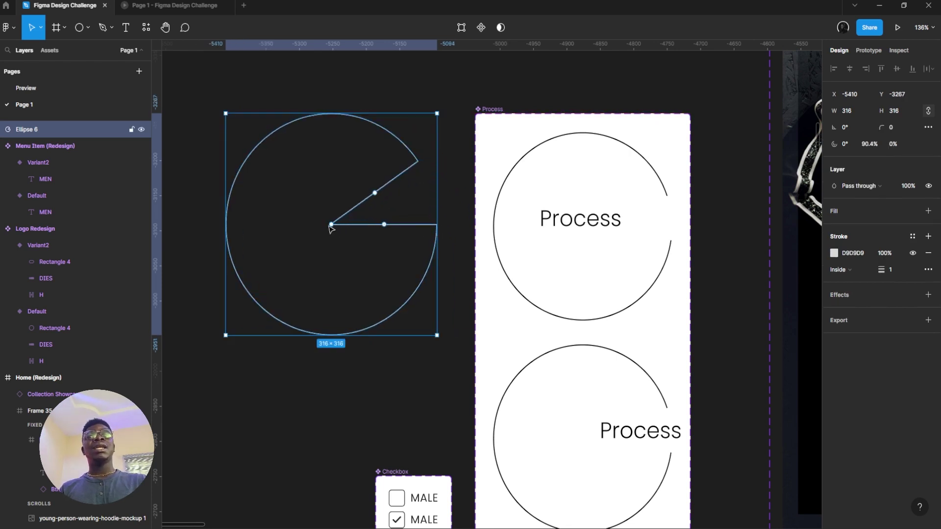
left_click_drag(329, 232, 221, 275)
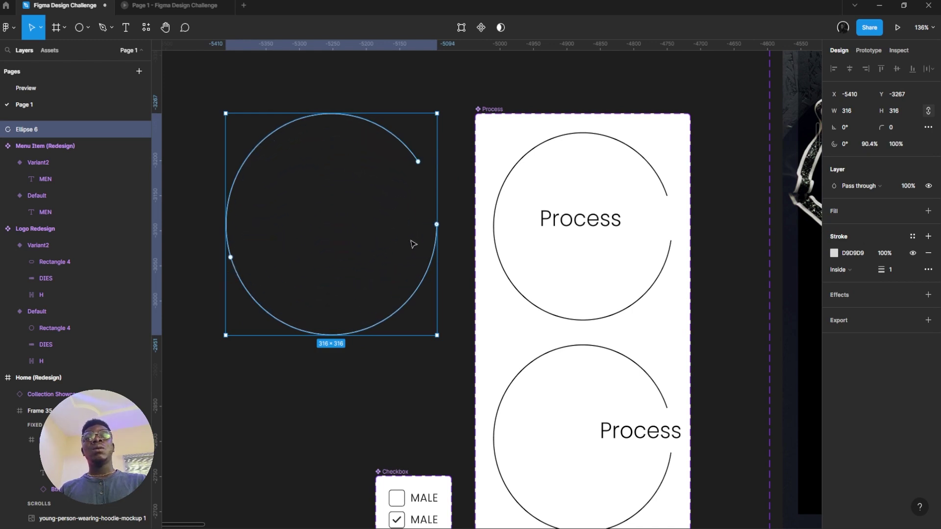
left_click_drag(437, 225, 435, 249)
- Try narrowing and widening the gap in the new arc by varying its sweep
left_click_drag(429, 188, 499, 253)
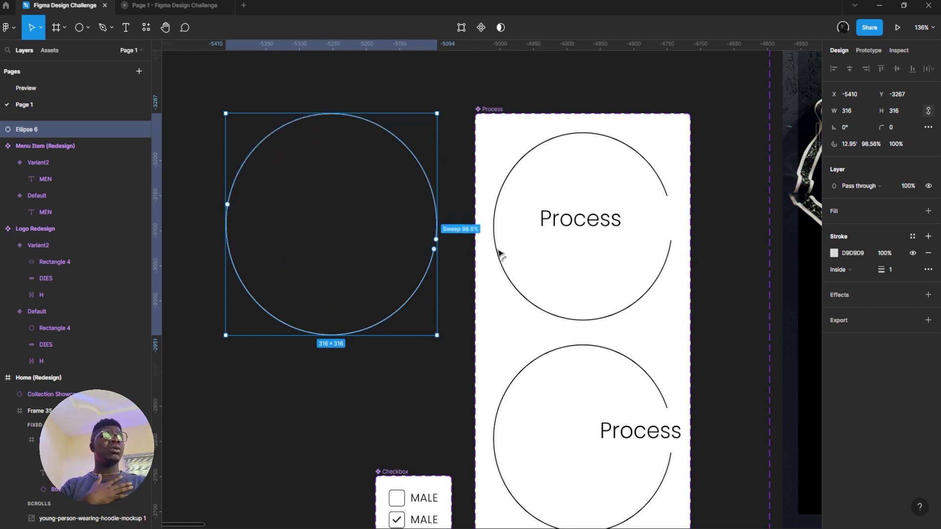
left_click_drag(499, 253, 354, 308)
key("ctrl+z")
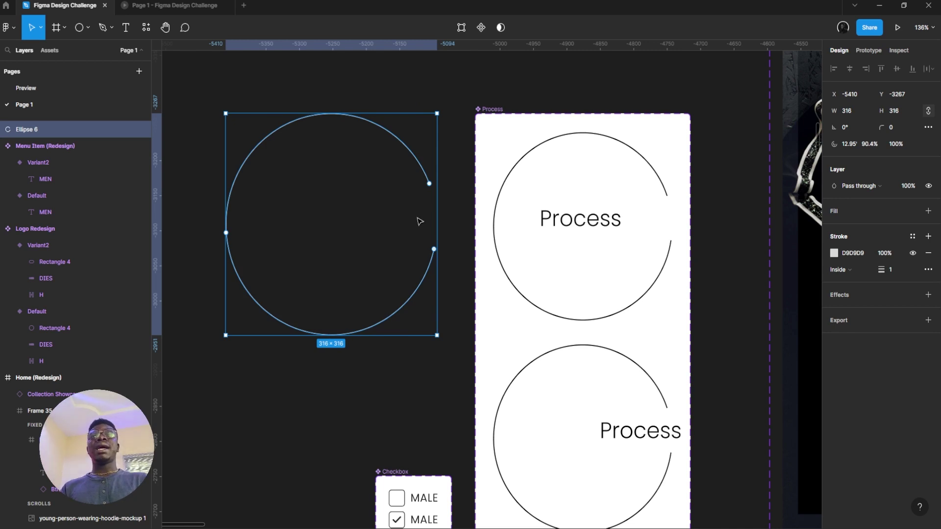
left_click_drag(433, 184, 502, 237)
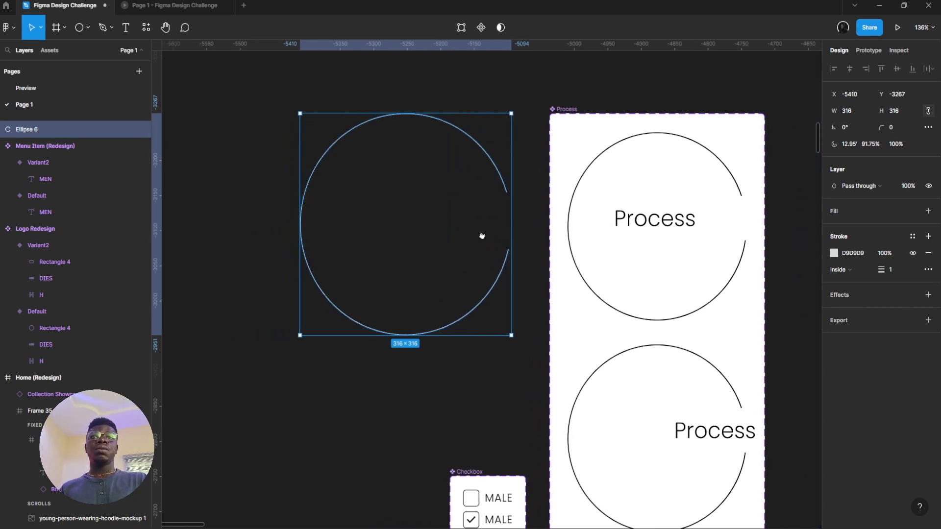
scroll(413, 237, "right", 3)
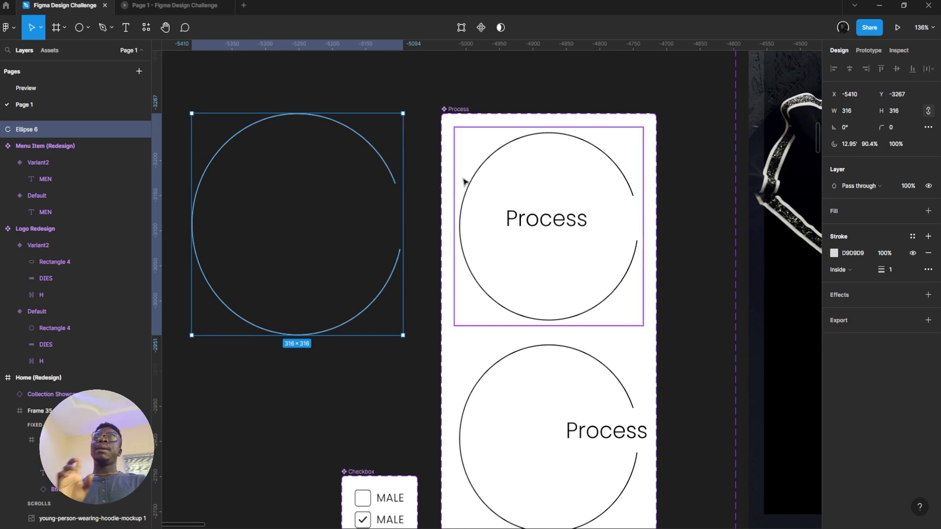
- Compare the Process text placement in the Default and Variant2 variants of the Process component
left_click(619, 203)
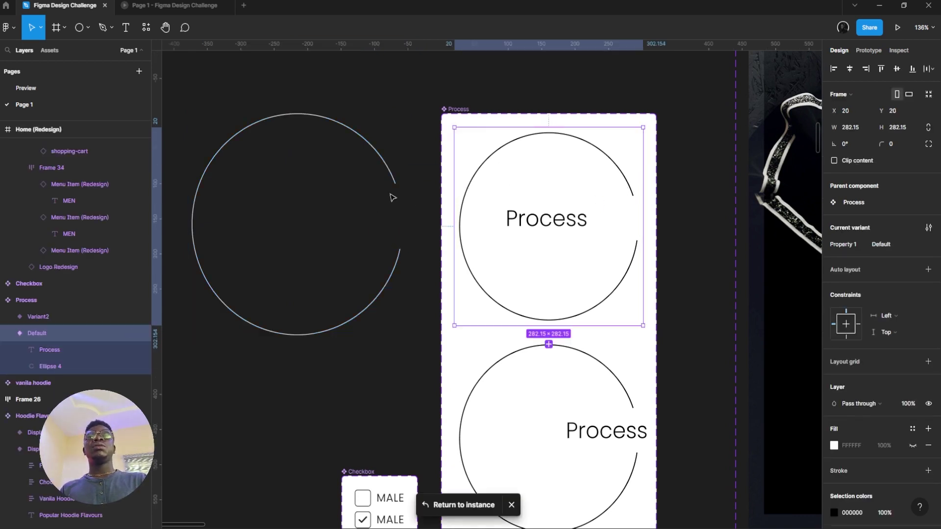
double_click(556, 227)
scroll(525, 204, "down", 1)
left_click(572, 344)
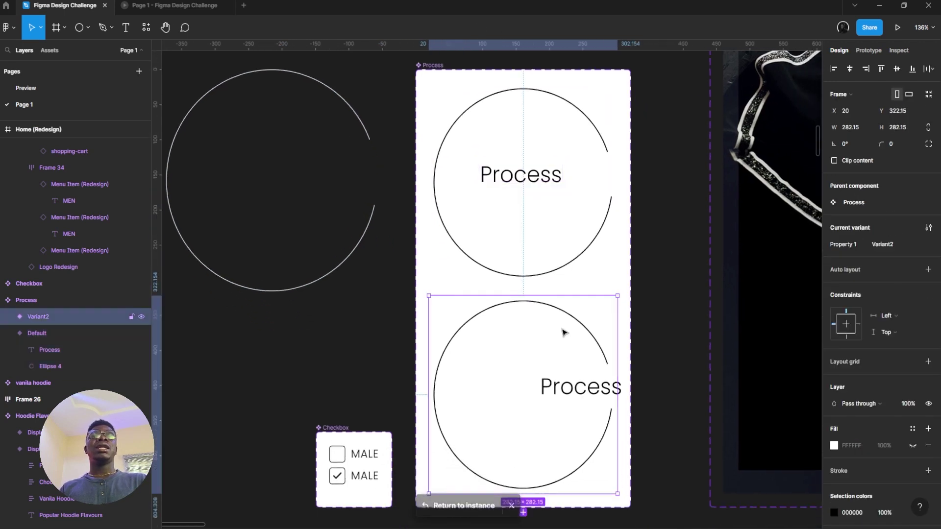
left_click(538, 214)
left_click(563, 390)
scroll(564, 390, "down", 2)
scroll(563, 390, "right", 1)
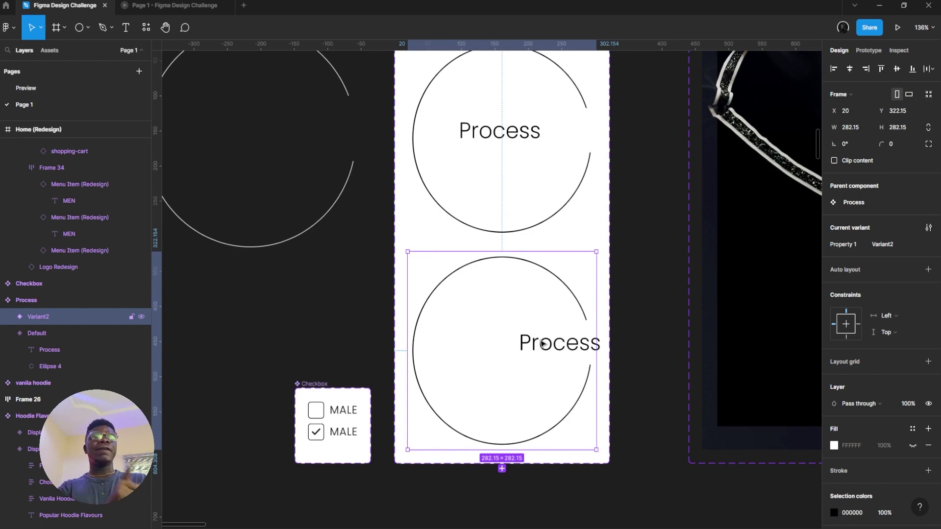
- Try moving Variant2's Process text farther outward through the gap in the ring
double_click(542, 344)
left_click_drag(544, 344, 575, 344)
key("ctrl+z")
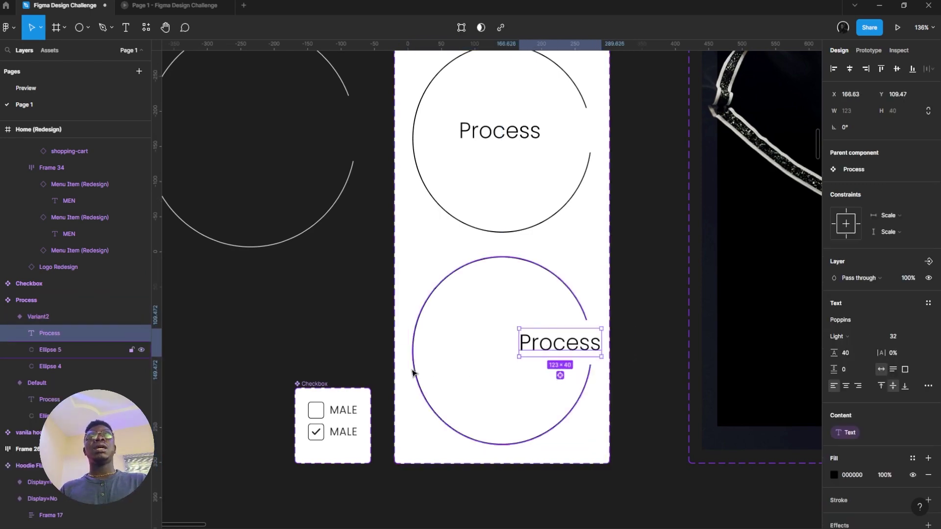
- Compare the Variant2 and Default variants of the Checkbox component
scroll(416, 372, "down", 3)
scroll(417, 372, "left", 1)
scroll(364, 292, "up", 4)
double_click(354, 317)
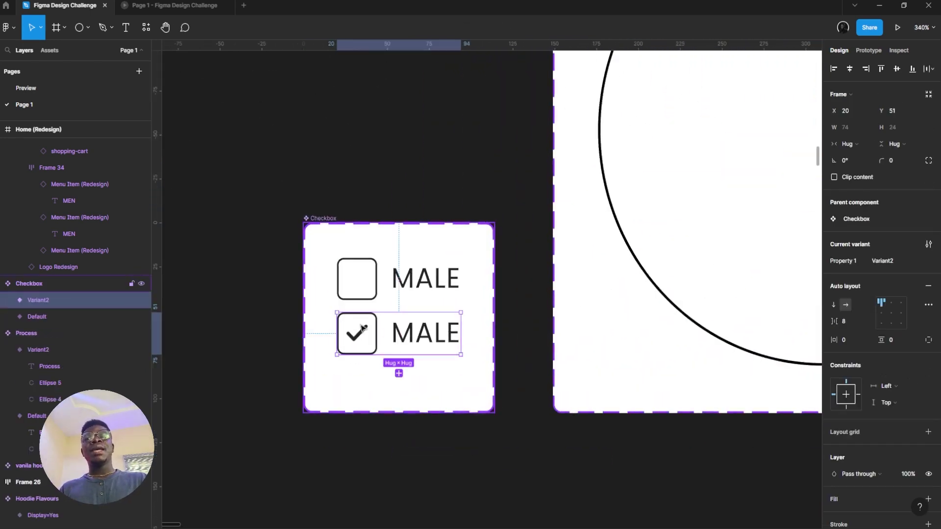
scroll(360, 319, "up", 2)
left_click(394, 247)
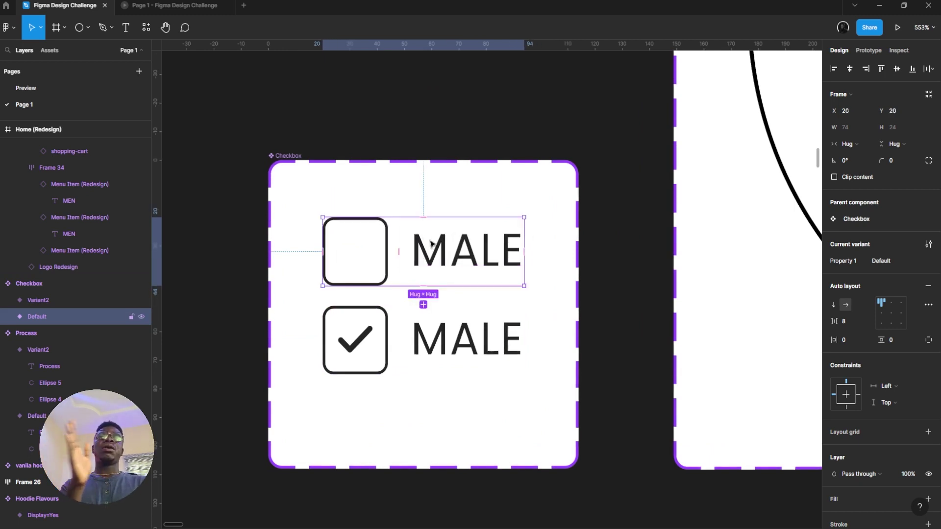
scroll(413, 292, "down", 5)
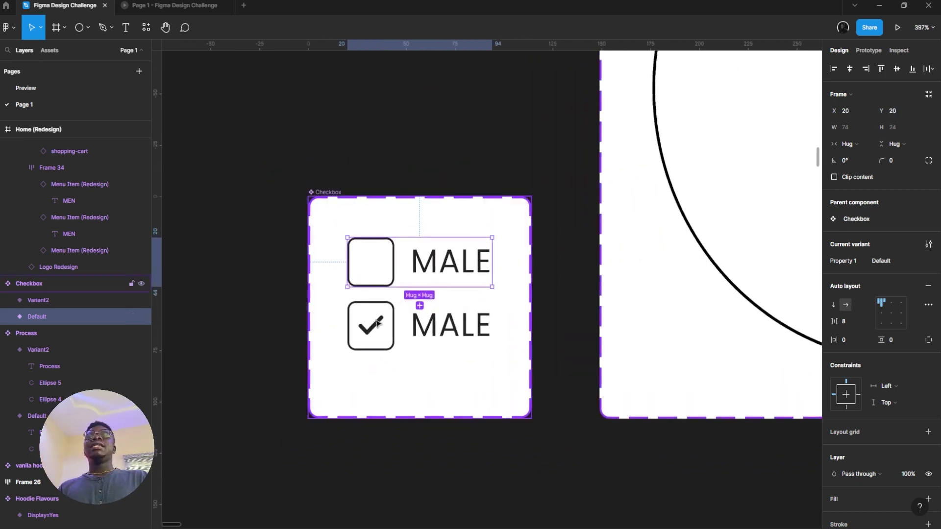
- Inspect the check layer nested in Frame 28 of the Checkbox component's Default variant
scroll(380, 320, "up", 1)
double_click(380, 319)
double_click(370, 247)
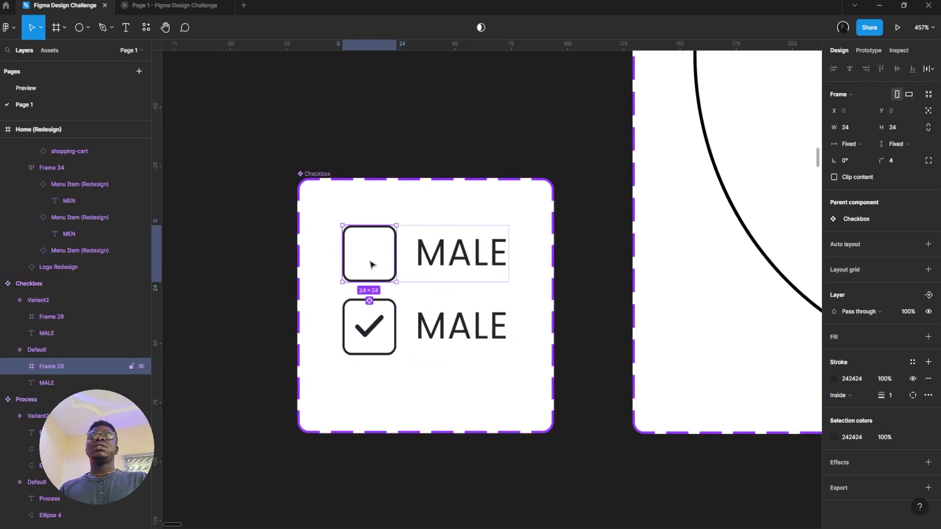
double_click(371, 264)
scroll(368, 262, "up", 5)
- Test the email list section in the prototype preview by ticking the MEN and WOMEN checkboxes
left_click(177, 4)
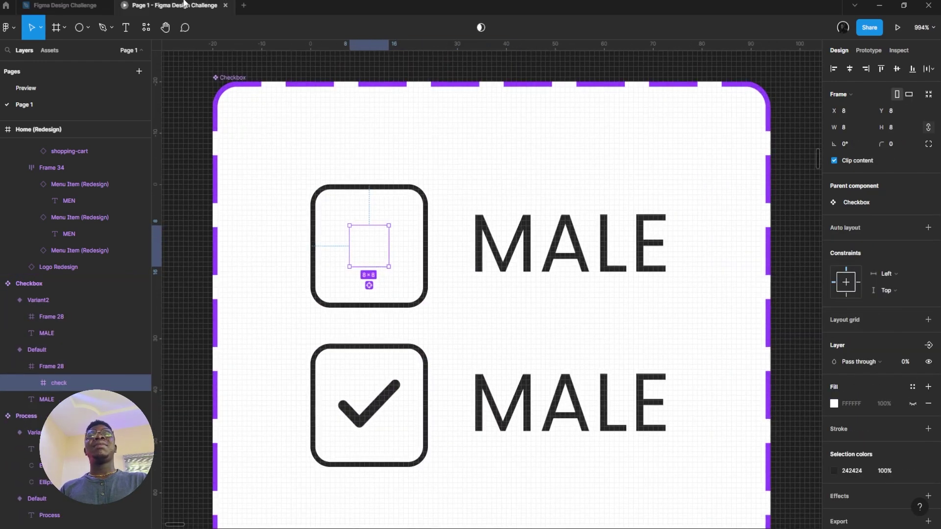
left_click(448, 289)
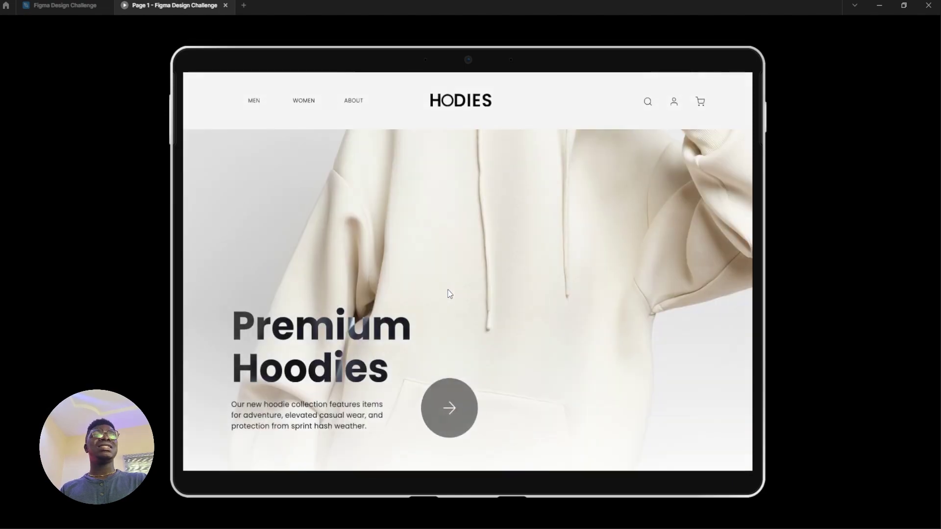
scroll(450, 293, "down", 15)
scroll(397, 289, "down", 10)
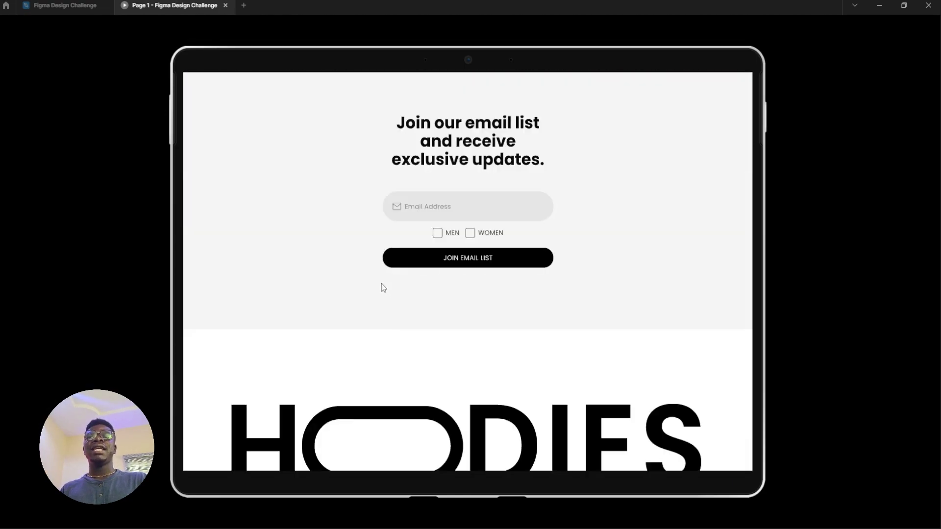
left_click(439, 238)
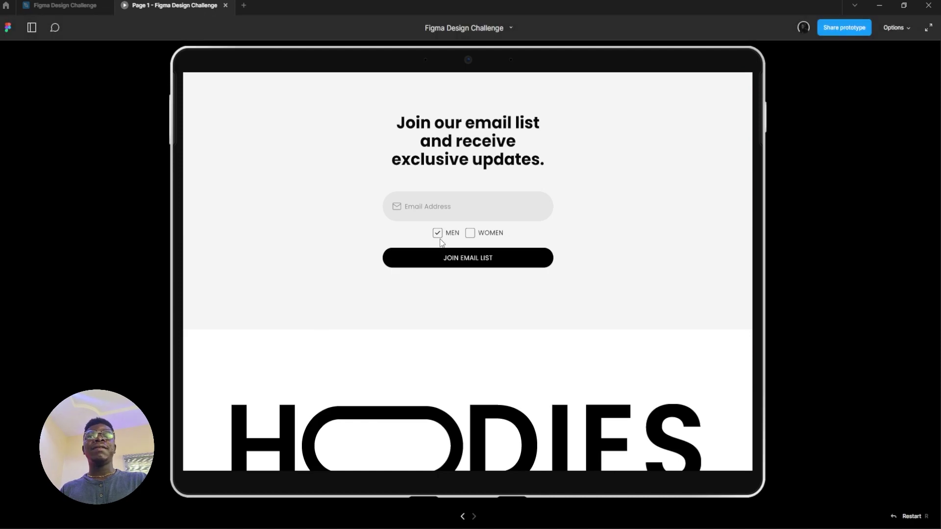
left_click(470, 233)
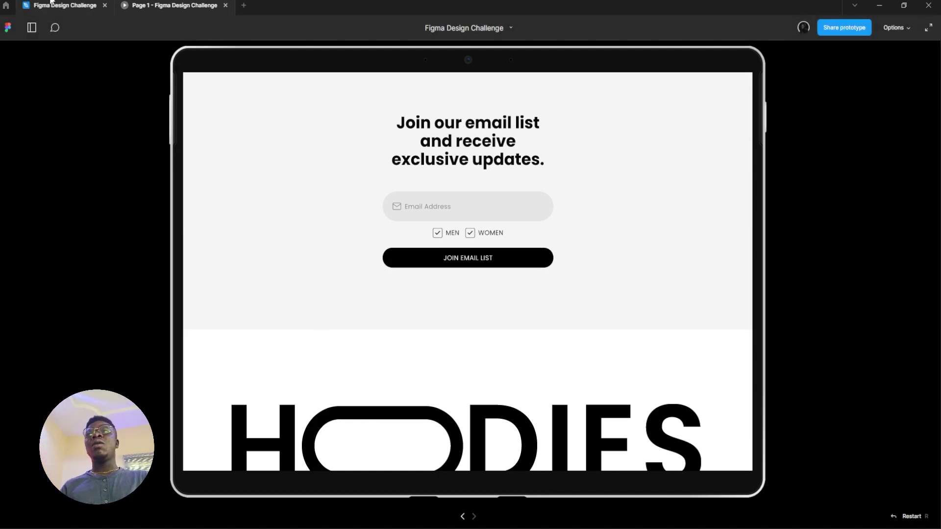
- Review the Default checkbox's check layer in the design file again and untick MEN in the prototype preview
left_click(63, 5)
scroll(346, 243, "up", 3)
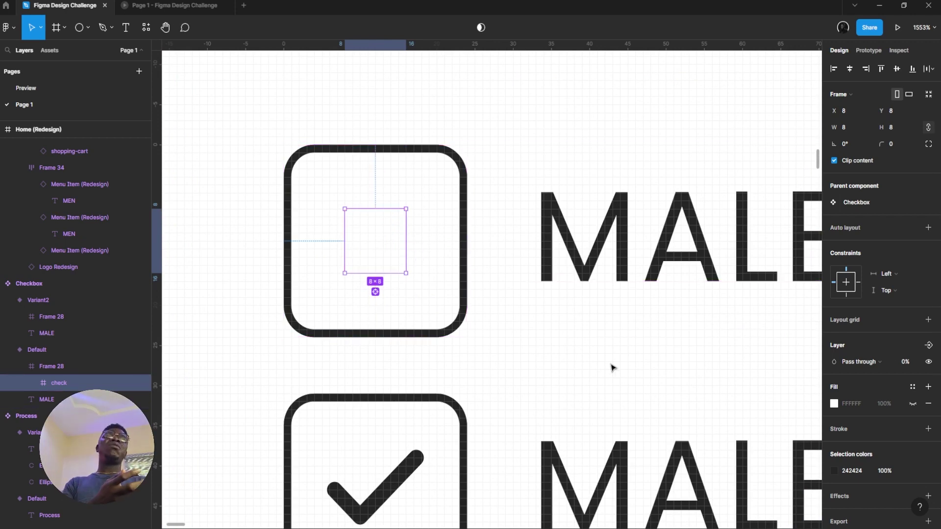
left_click(167, 5)
left_click(441, 236)
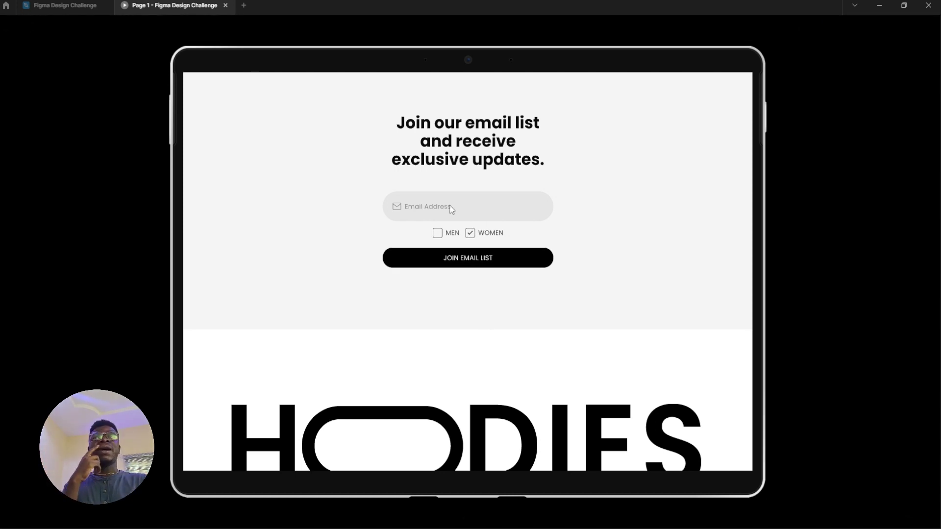
scroll(505, 223, "up", 1)
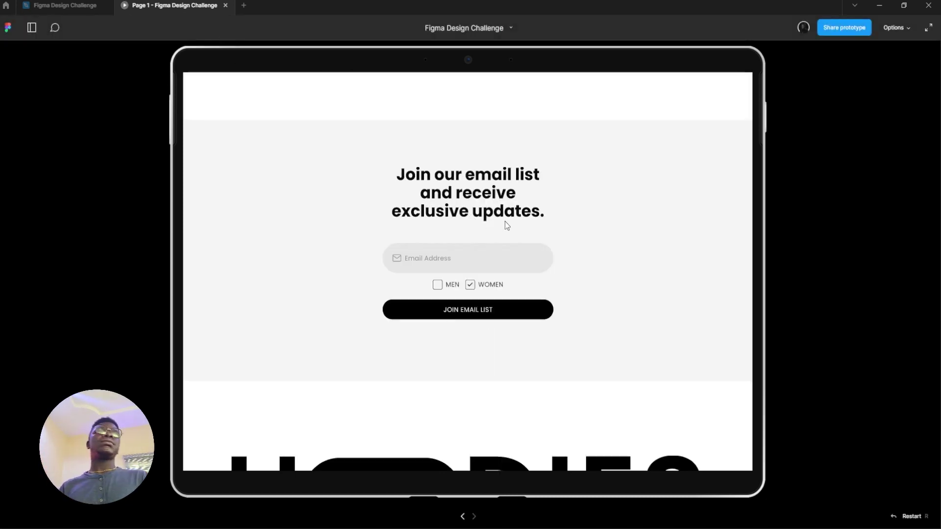